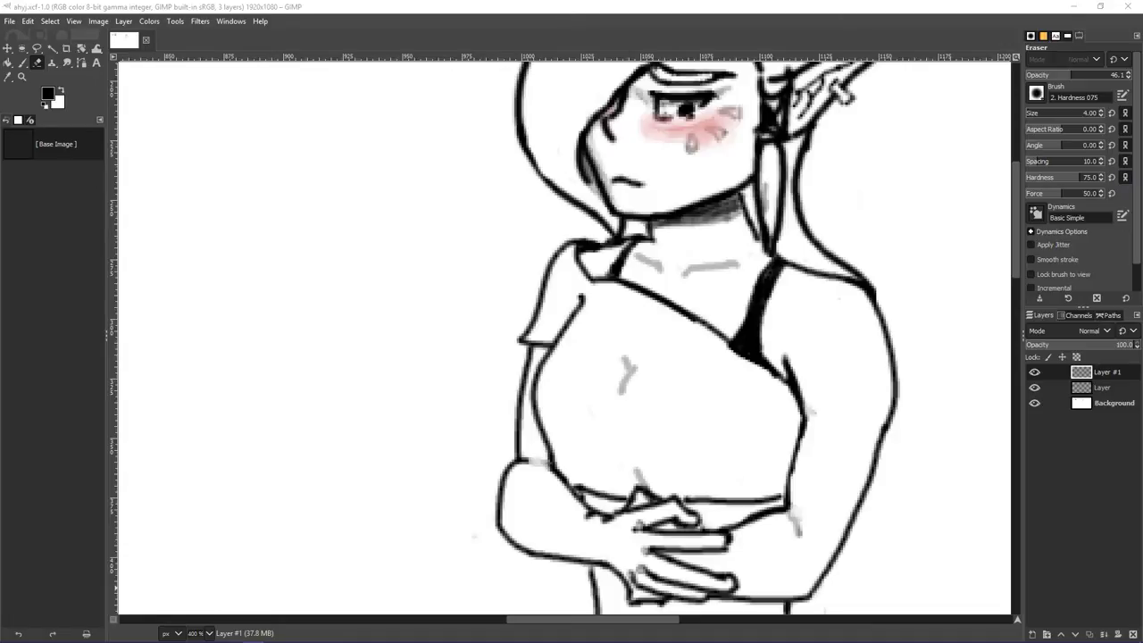
- Switch to the Paintbrush and set its opacity to 61.7
{"action": "left_click", "coordinate": [75, 480]}
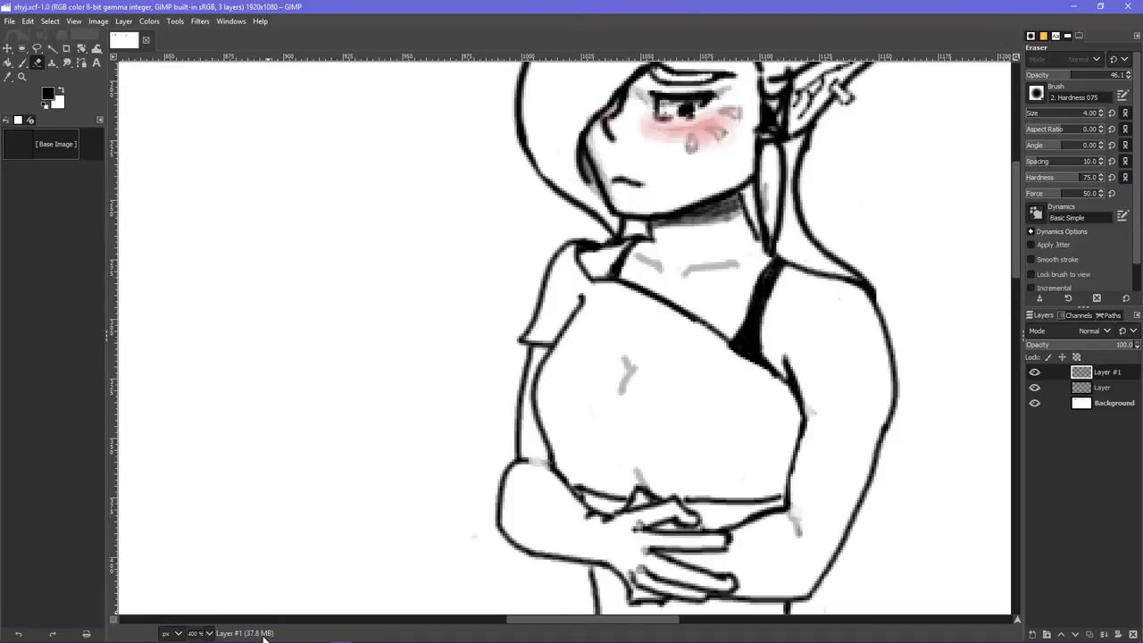
{"action": "left_click_drag", "start_coordinate": [571, 625], "coordinate": [581, 622]}
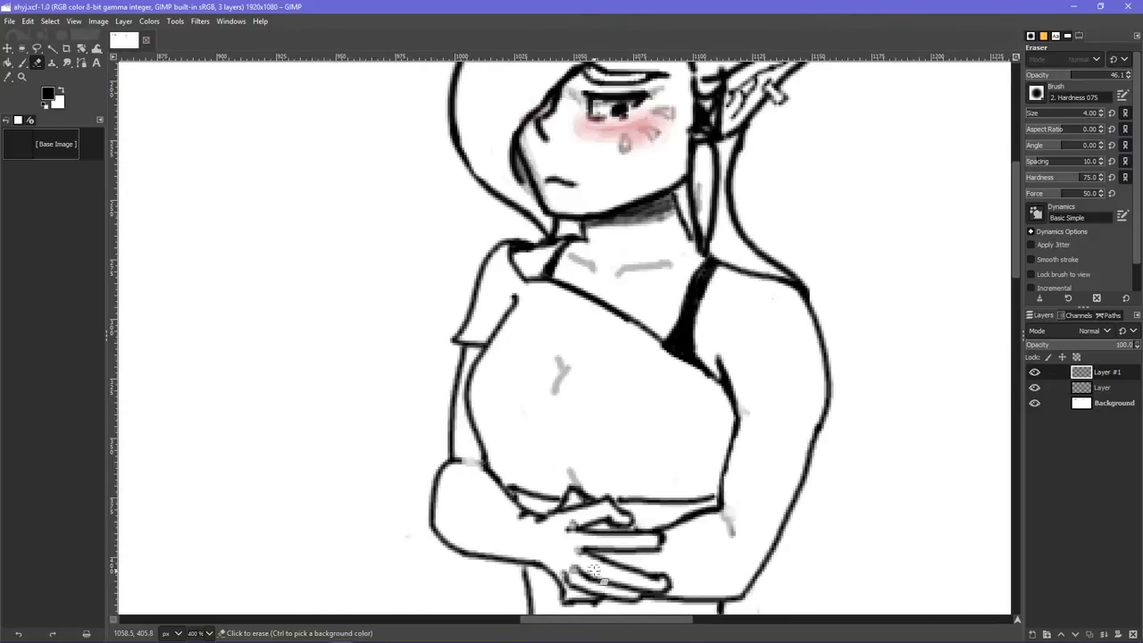
{"action": "scroll", "coordinate": [592, 576], "scroll_direction": "down", "scroll_amount": 3}
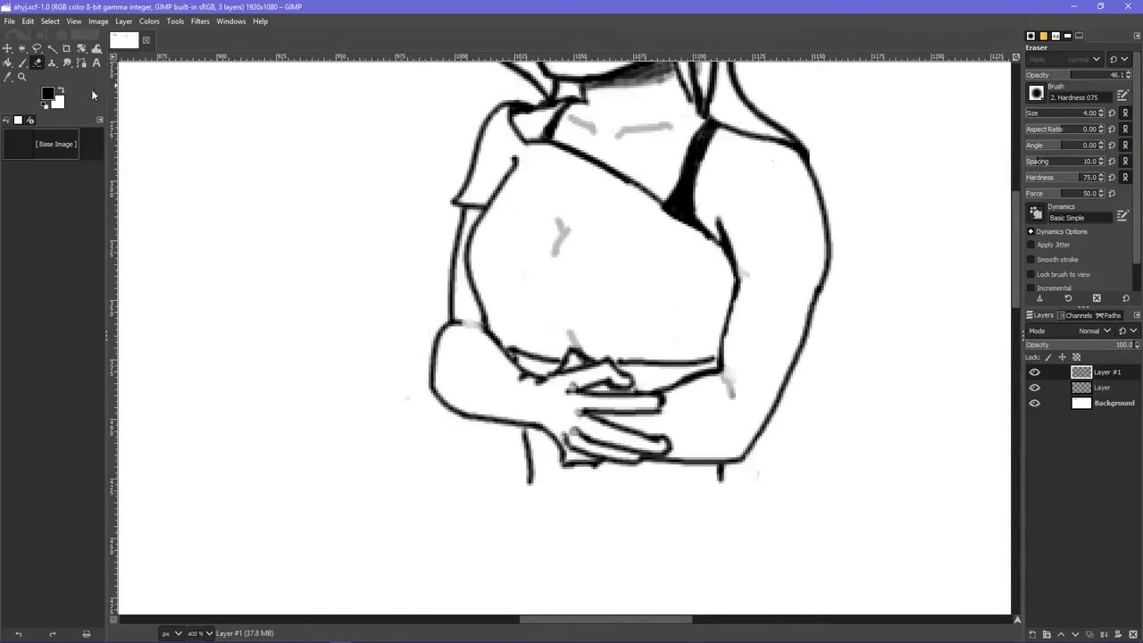
{"action": "left_click", "coordinate": [22, 62]}
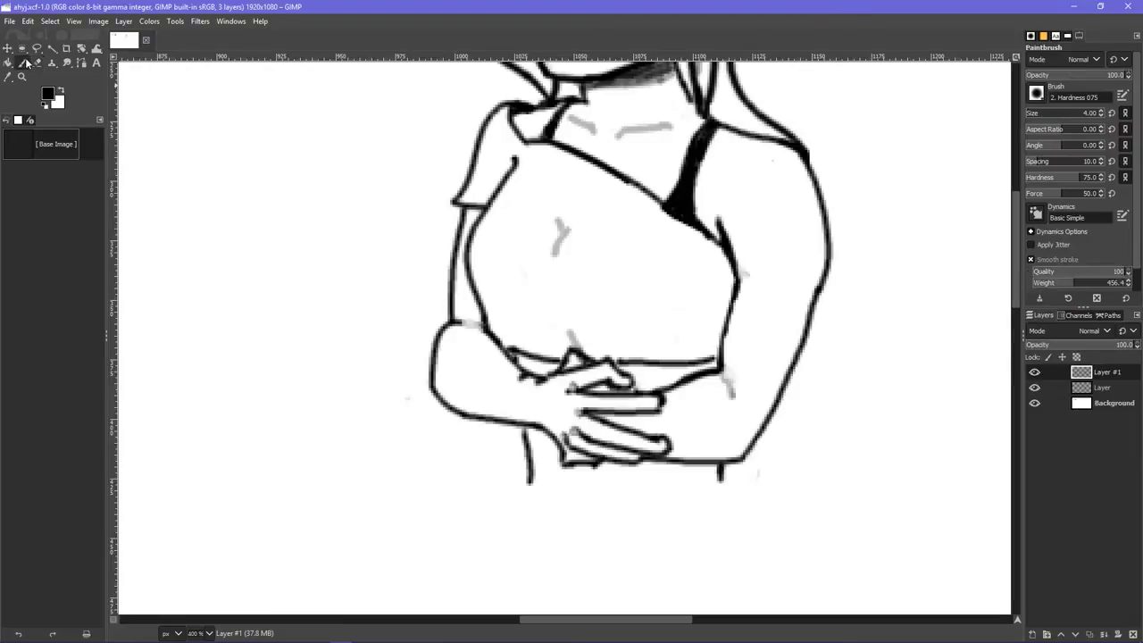
{"action": "left_click", "coordinate": [1082, 76]}
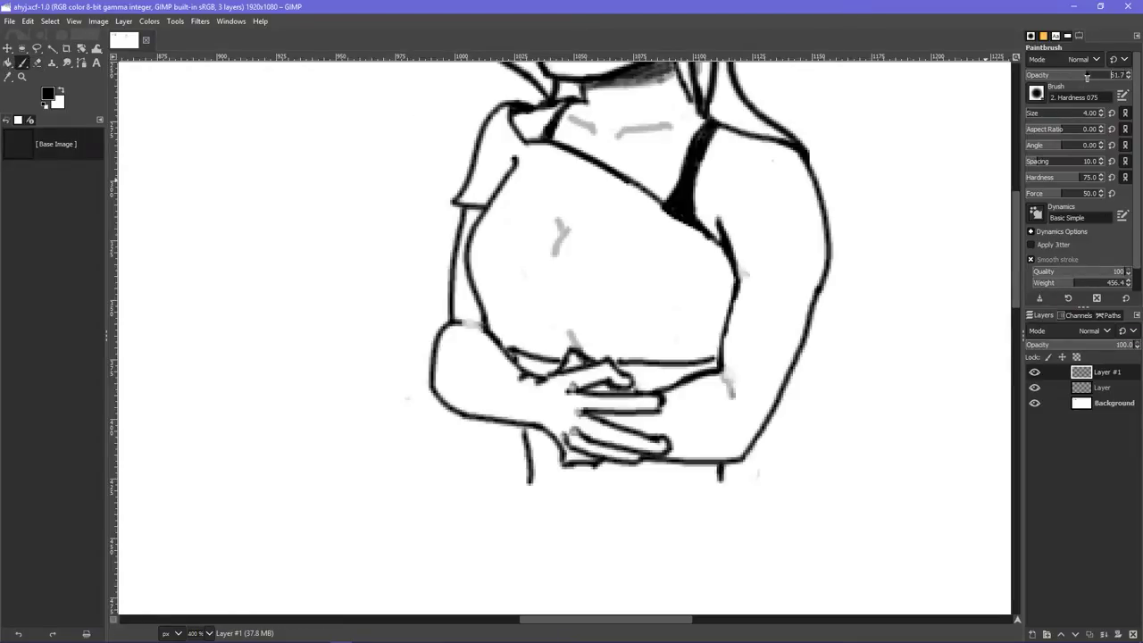
- Try a translucent test stroke on the blank canvas beside the arm and a shading stroke along the sleeve crease
{"action": "left_click_drag", "start_coordinate": [921, 332], "coordinate": [886, 426]}
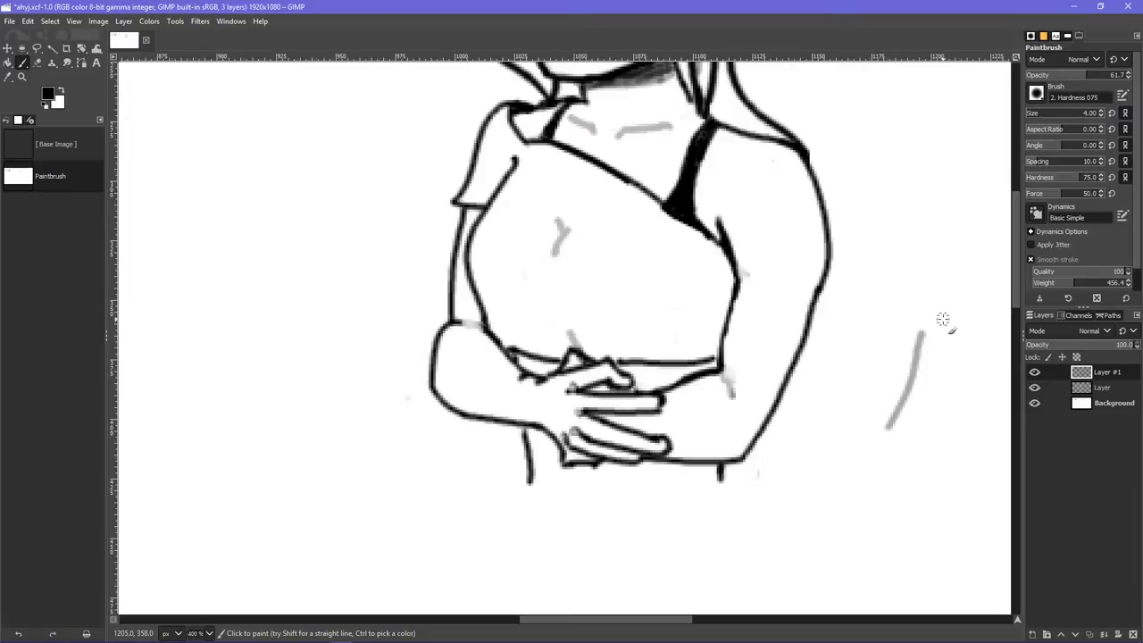
{"action": "key", "text": "ctrl+z"}
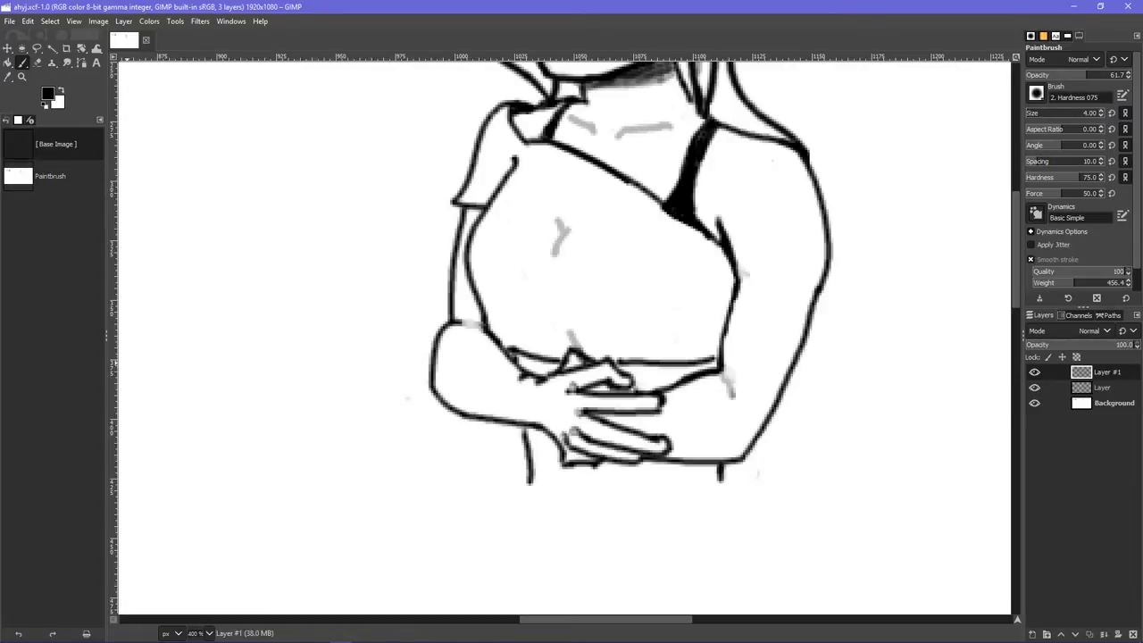
{"action": "key", "text": "alt+Tab"}
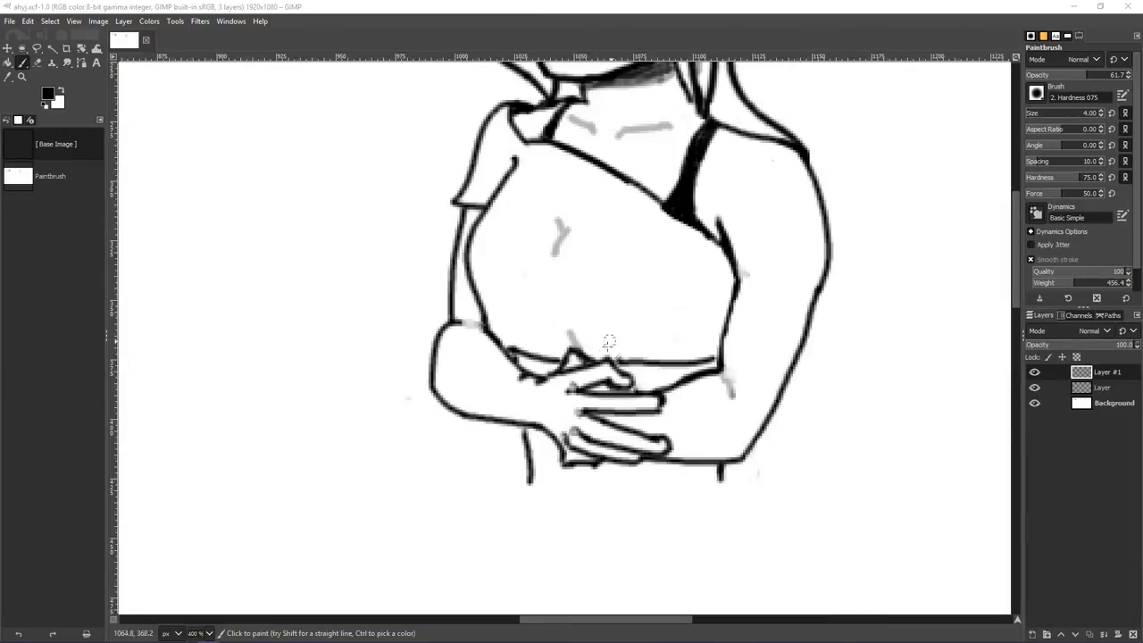
{"action": "left_click", "coordinate": [510, 164]}
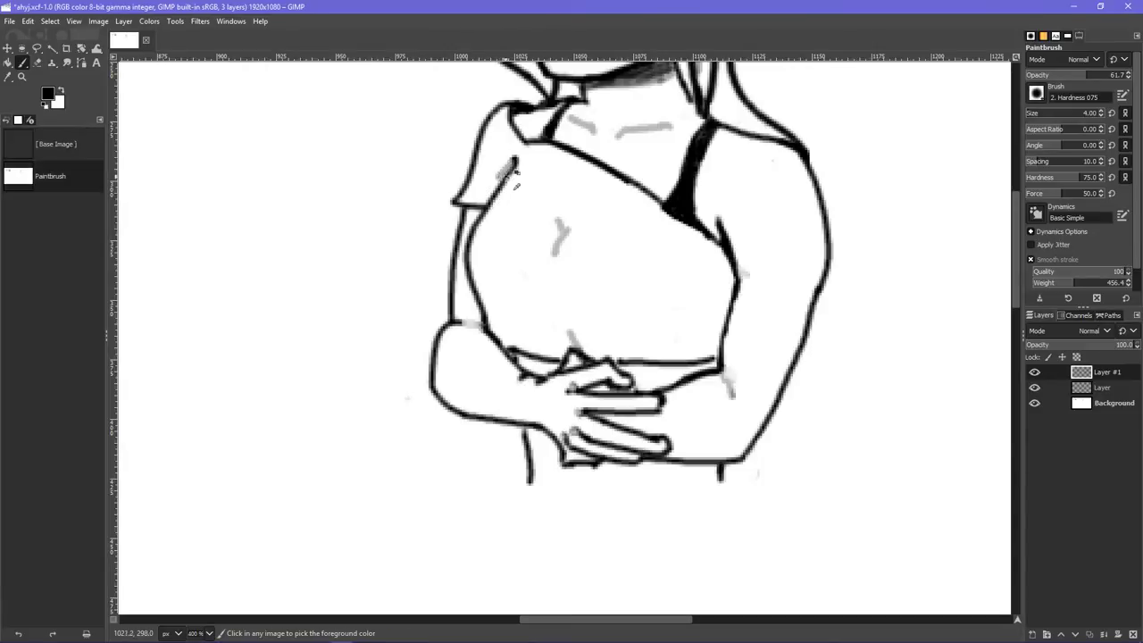
{"action": "left_click_drag", "start_coordinate": [513, 161], "coordinate": [510, 179]}
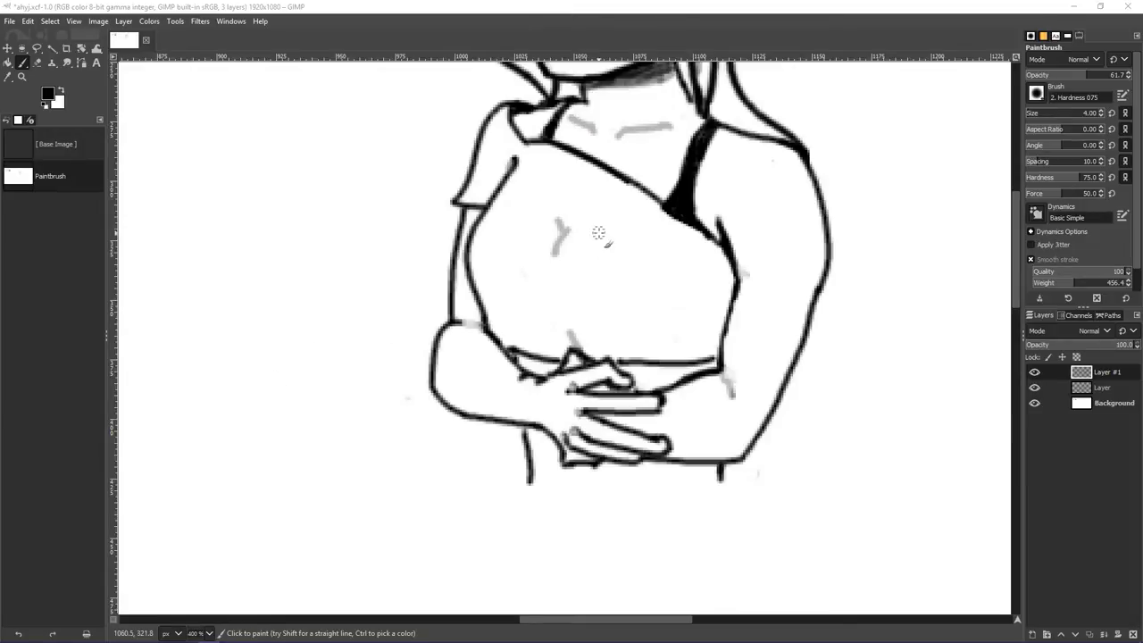
- Shade the armpit crease and the gaps between the shirt hem and the folded arms with translucent black strokes
{"action": "left_click_drag", "start_coordinate": [714, 229], "coordinate": [723, 243]}
{"action": "key", "text": "ctrl+z"}
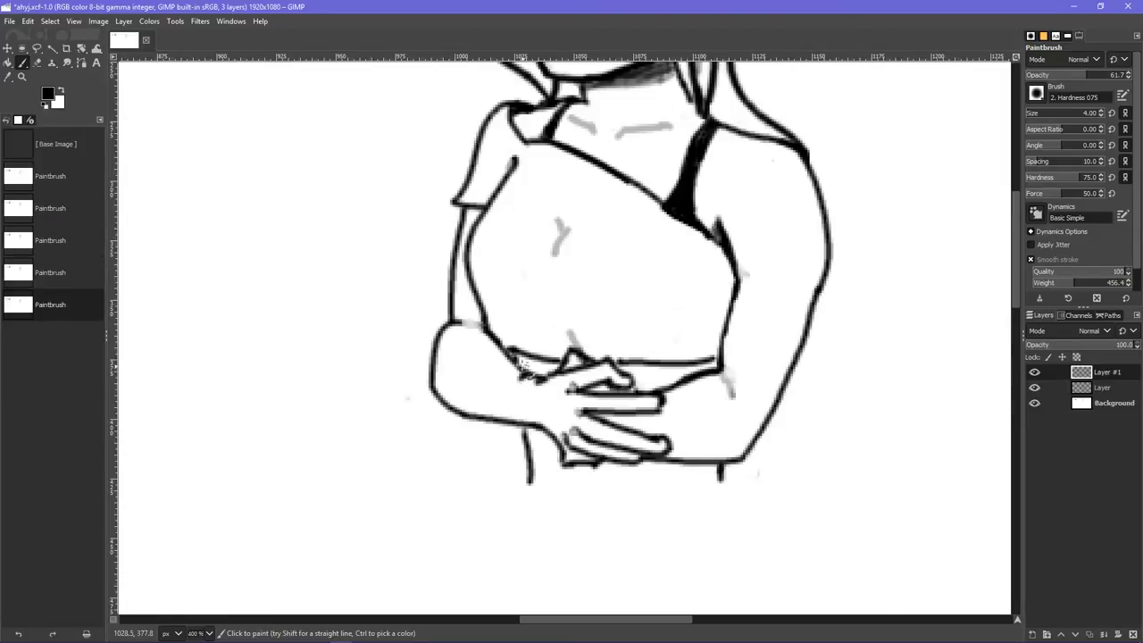
{"action": "mouse_move", "coordinate": [538, 369]}
{"action": "left_mouse_down"}
{"action": "mouse_move", "coordinate": [574, 367]}
{"action": "mouse_move", "coordinate": [570, 379]}
{"action": "mouse_move", "coordinate": [540, 377]}
{"action": "mouse_move", "coordinate": [573, 358]}
{"action": "mouse_move", "coordinate": [559, 378]}
{"action": "mouse_move", "coordinate": [541, 369]}
{"action": "mouse_move", "coordinate": [559, 373]}
{"action": "mouse_move", "coordinate": [573, 440]}
{"action": "mouse_move", "coordinate": [531, 362]}
{"action": "mouse_move", "coordinate": [547, 367]}
{"action": "mouse_move", "coordinate": [529, 362]}
{"action": "mouse_move", "coordinate": [561, 368]}
{"action": "left_mouse_up"}
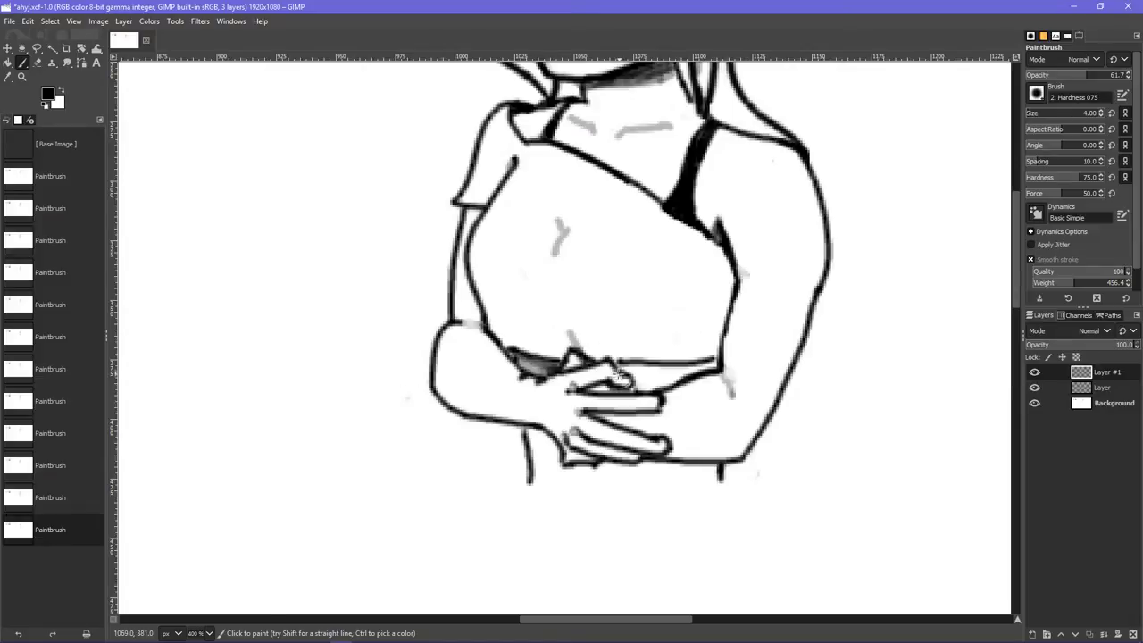
{"action": "mouse_move", "coordinate": [625, 375]}
{"action": "left_mouse_down"}
{"action": "mouse_move", "coordinate": [593, 394]}
{"action": "mouse_move", "coordinate": [637, 387]}
{"action": "mouse_move", "coordinate": [634, 366]}
{"action": "mouse_move", "coordinate": [719, 362]}
{"action": "mouse_move", "coordinate": [671, 365]}
{"action": "left_mouse_up"}
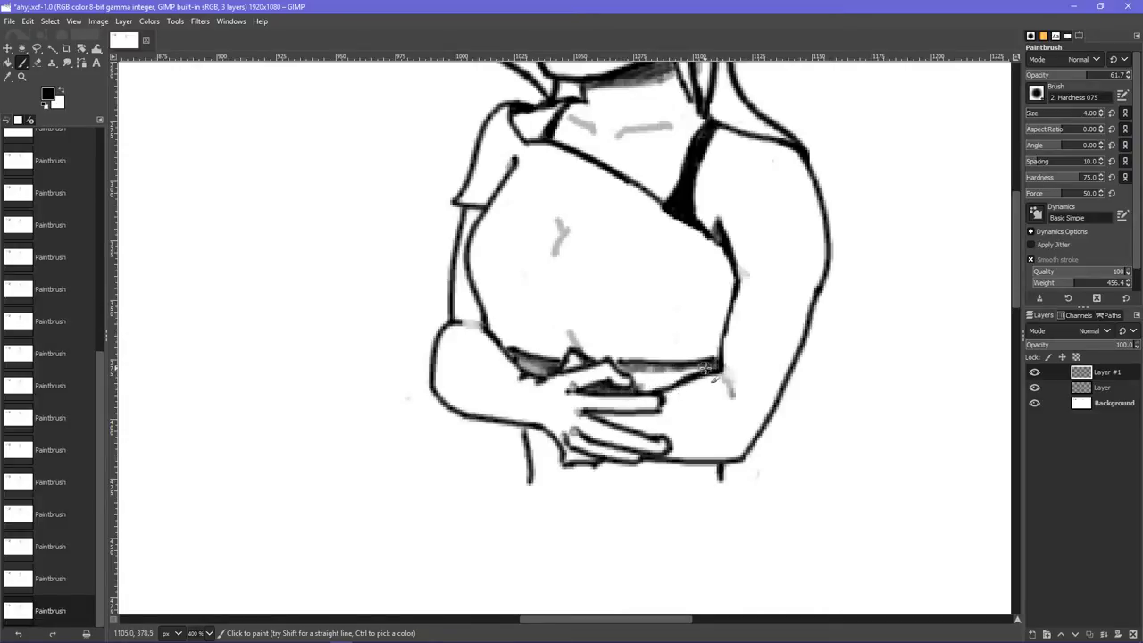
{"action": "mouse_move", "coordinate": [678, 367]}
{"action": "left_mouse_down"}
{"action": "mouse_move", "coordinate": [605, 373]}
{"action": "mouse_move", "coordinate": [694, 373]}
{"action": "mouse_move", "coordinate": [692, 417]}
{"action": "mouse_move", "coordinate": [645, 459]}
{"action": "mouse_move", "coordinate": [648, 384]}
{"action": "mouse_move", "coordinate": [632, 372]}
{"action": "mouse_move", "coordinate": [685, 368]}
{"action": "mouse_move", "coordinate": [647, 369]}
{"action": "mouse_move", "coordinate": [664, 370]}
{"action": "mouse_move", "coordinate": [651, 368]}
{"action": "mouse_move", "coordinate": [672, 397]}
{"action": "mouse_move", "coordinate": [647, 369]}
{"action": "mouse_move", "coordinate": [677, 421]}
{"action": "mouse_move", "coordinate": [638, 417]}
{"action": "mouse_move", "coordinate": [619, 368]}
{"action": "left_mouse_up"}
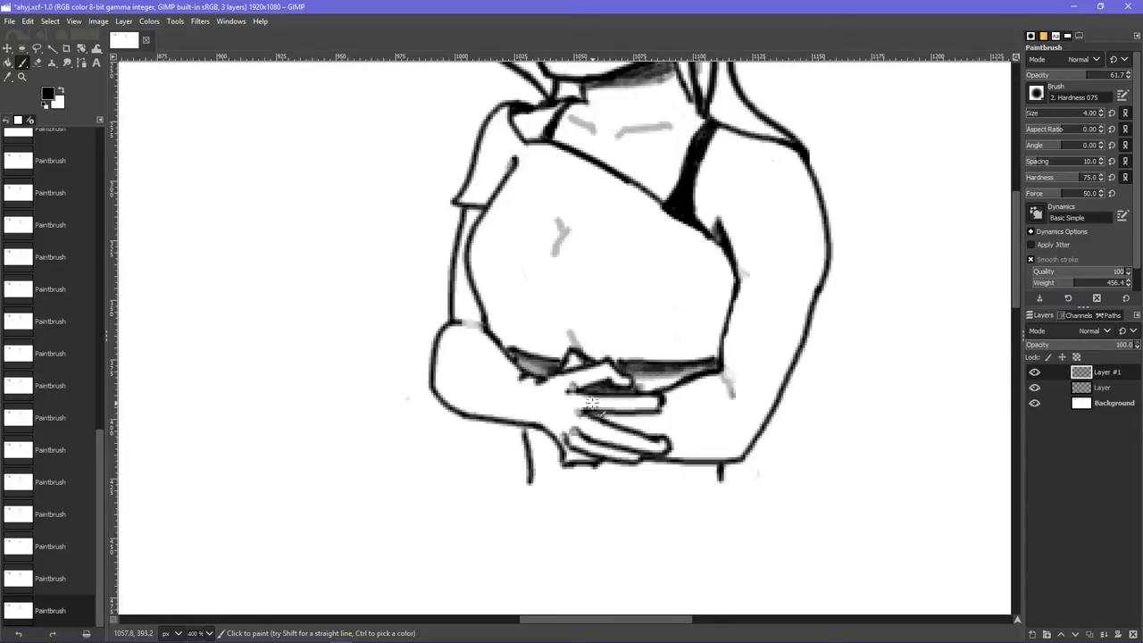
{"action": "left_click", "coordinate": [252, 635]}
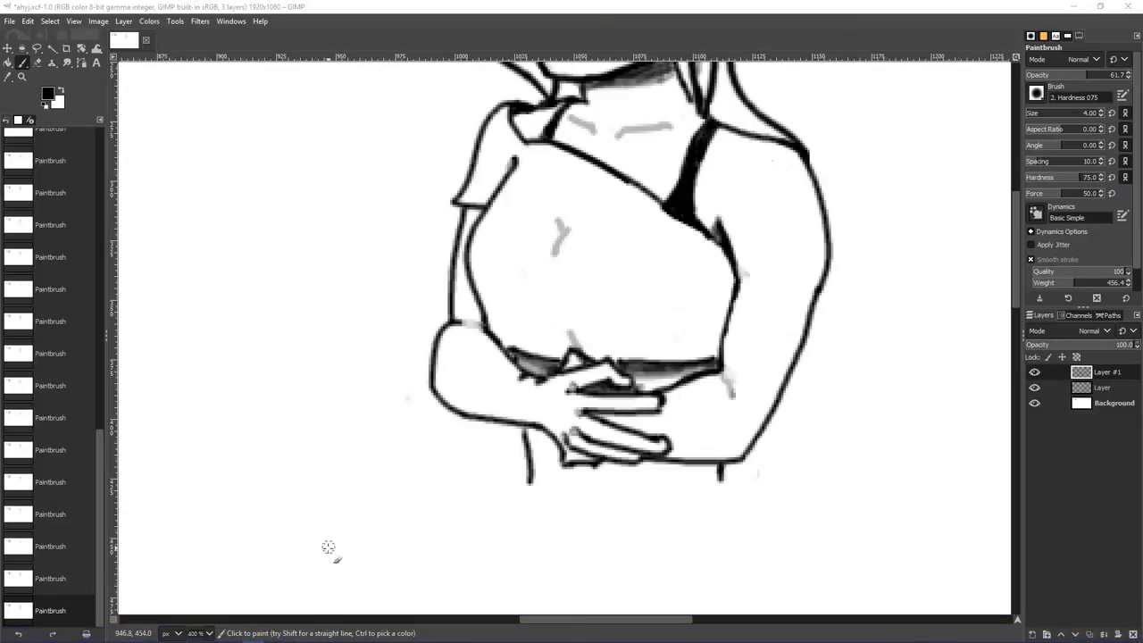
- Try a short translucent shading stroke on the bare shoulder beside the black strap
{"action": "scroll", "coordinate": [522, 585], "scroll_direction": "right", "scroll_amount": 2}
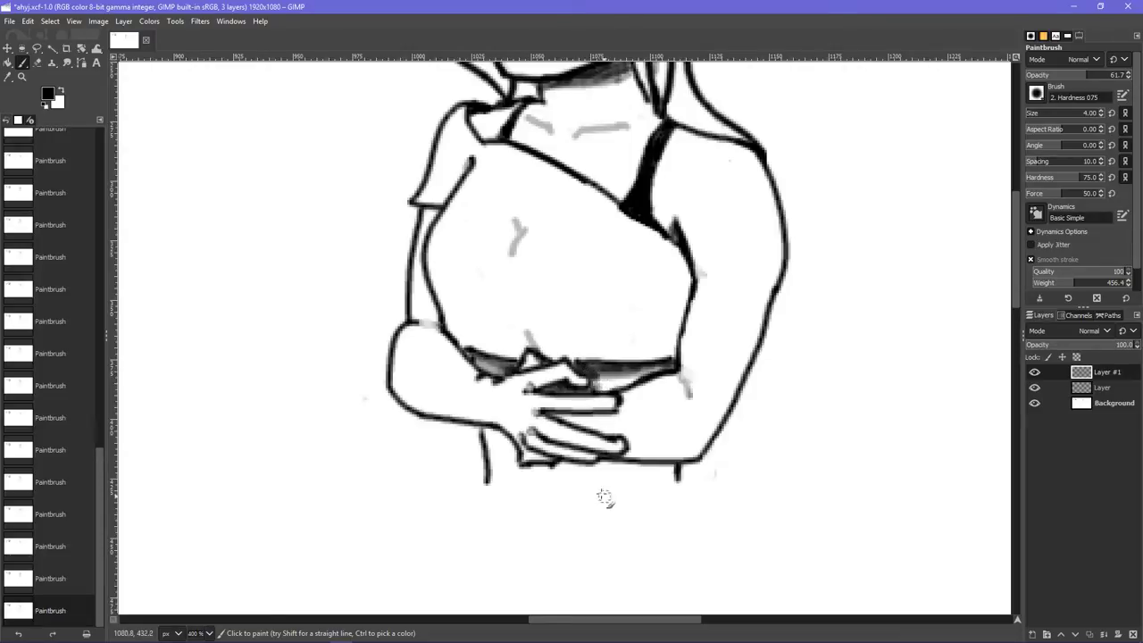
{"action": "scroll", "coordinate": [688, 483], "scroll_direction": "up", "scroll_amount": 3}
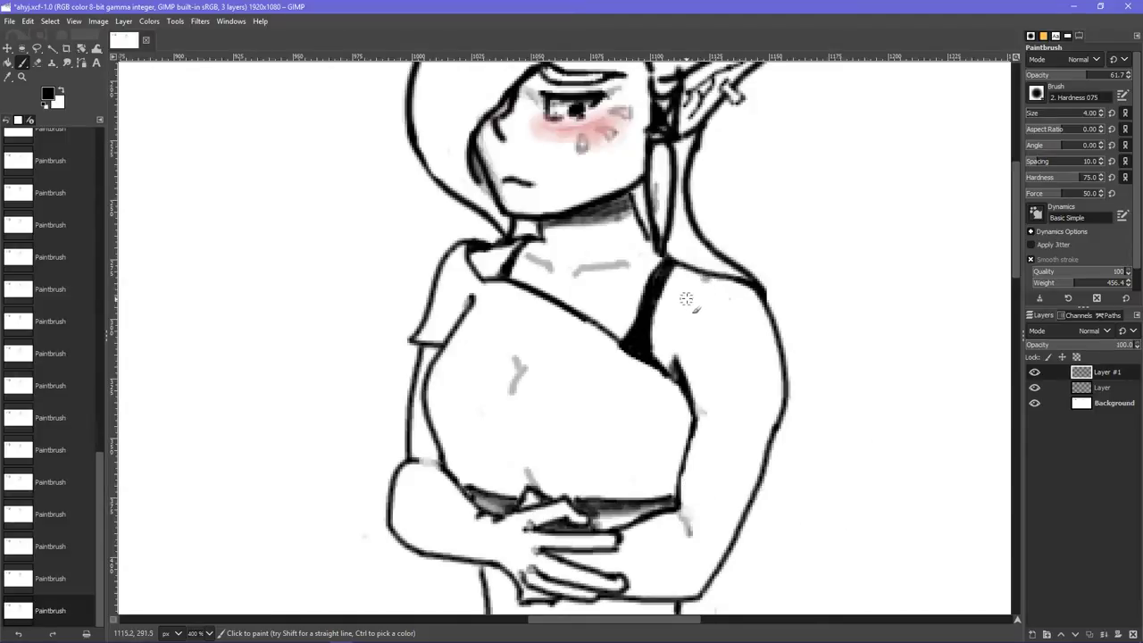
{"action": "key", "text": "ctrl+z"}
{"action": "key", "text": "ctrl+y"}
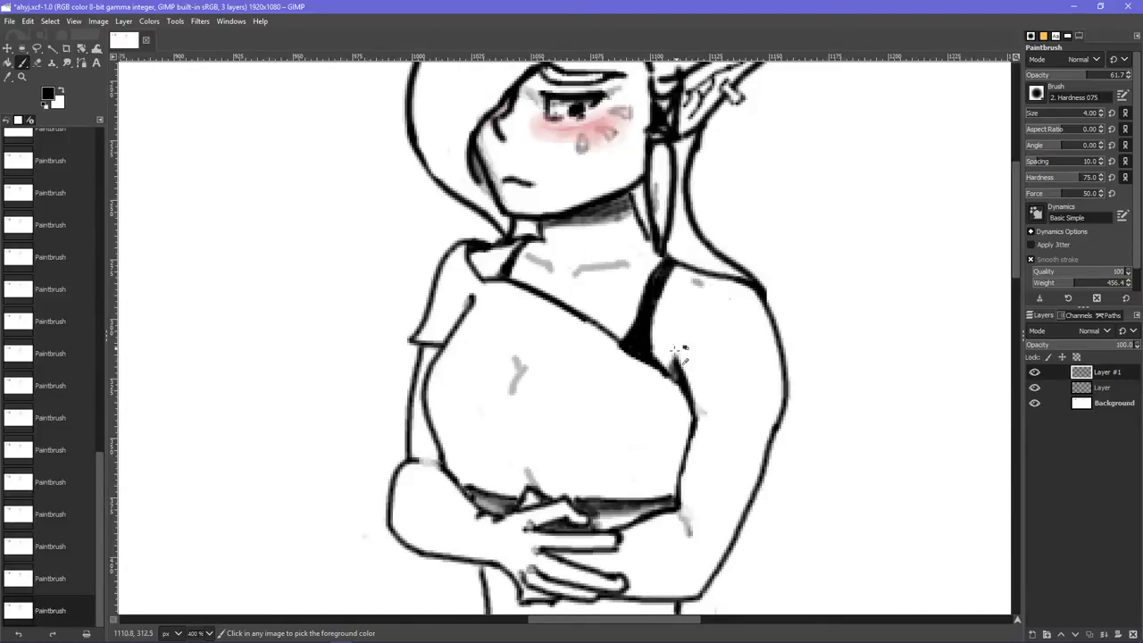
{"action": "key", "text": "ctrl+z"}
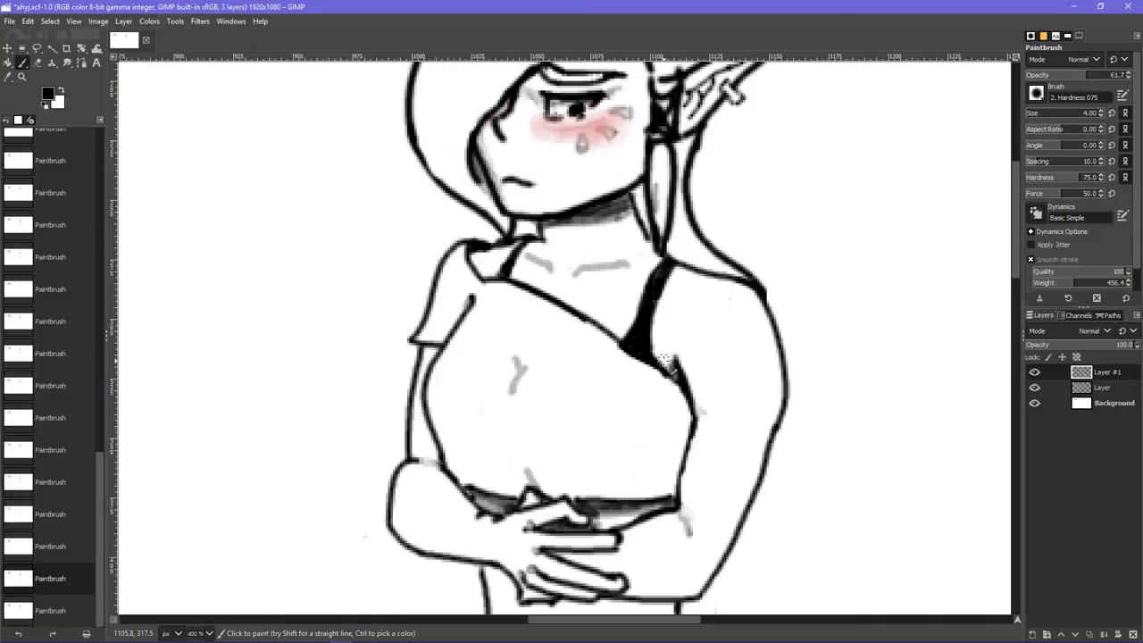
{"action": "left_click_drag", "start_coordinate": [694, 276], "coordinate": [722, 288]}
{"action": "key", "text": "ctrl+z"}
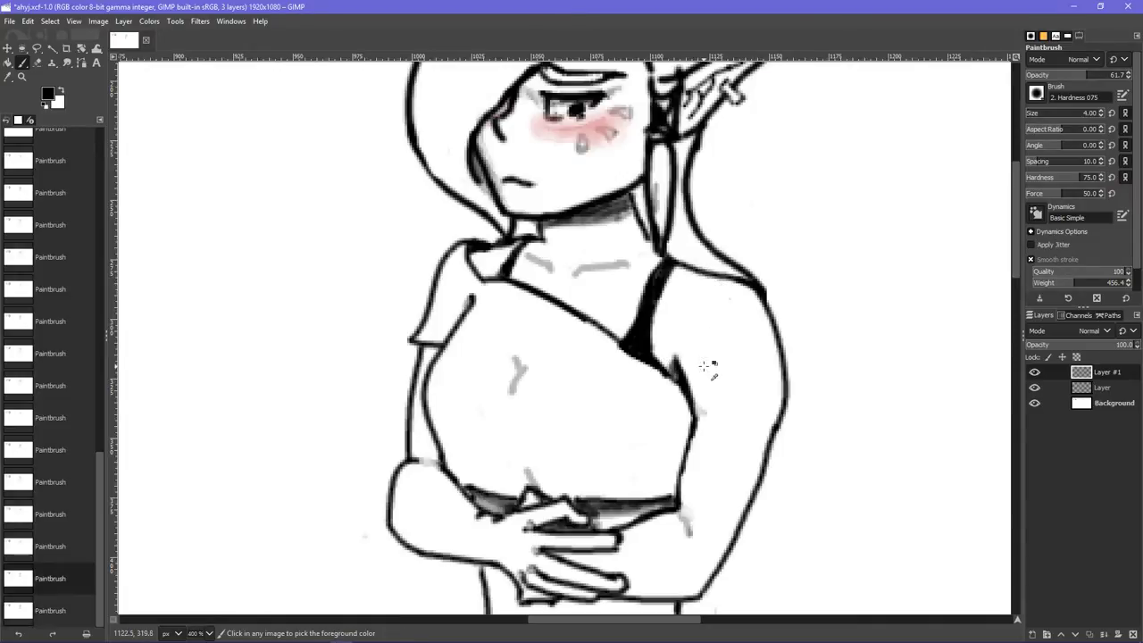
{"action": "key", "text": "ctrl+y"}
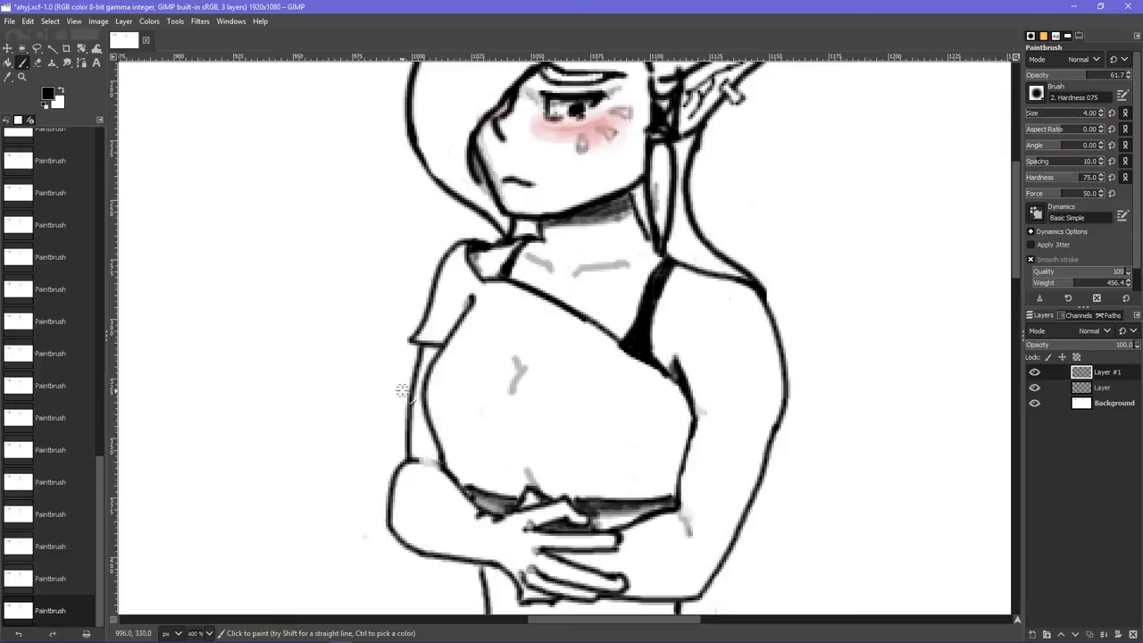
- Check what the lower layers contribute to the drawing by toggling the visibility of Layer and Background
{"action": "scroll", "coordinate": [399, 389], "scroll_direction": "down", "scroll_amount": 5}
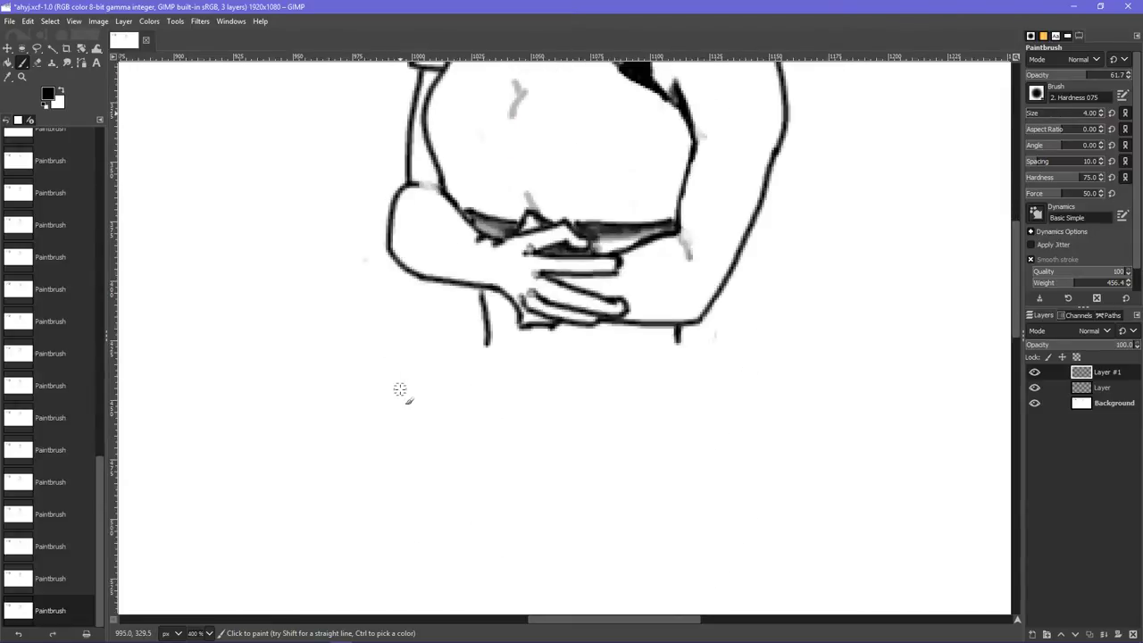
{"action": "scroll", "coordinate": [399, 389], "scroll_direction": "up", "scroll_amount": 3}
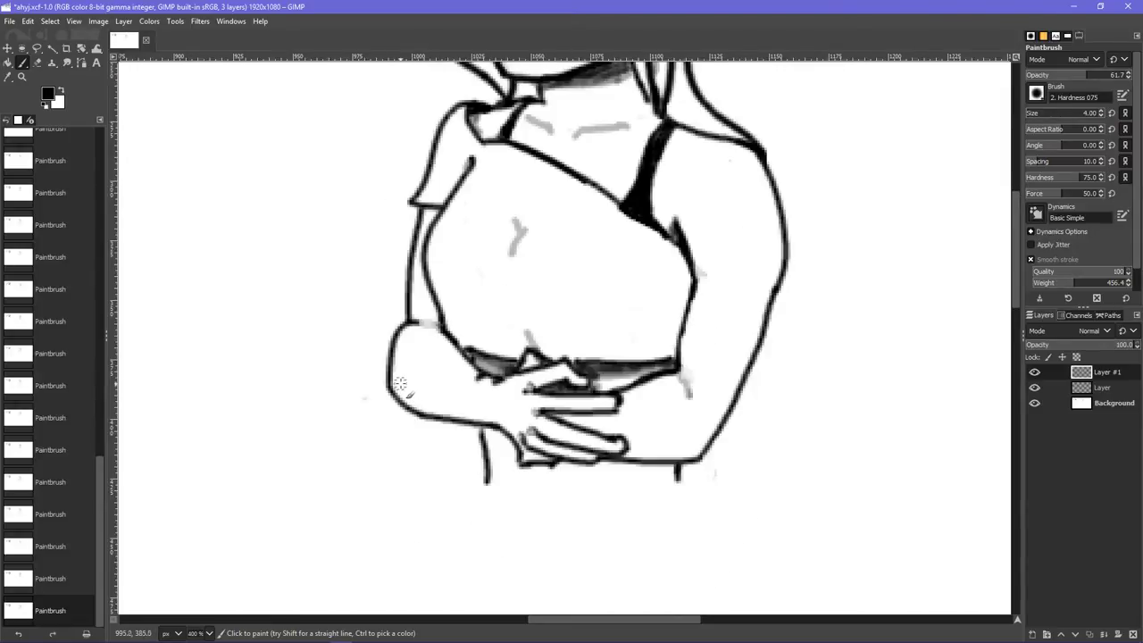
{"action": "scroll", "coordinate": [402, 359], "scroll_direction": "down", "scroll_amount": 3}
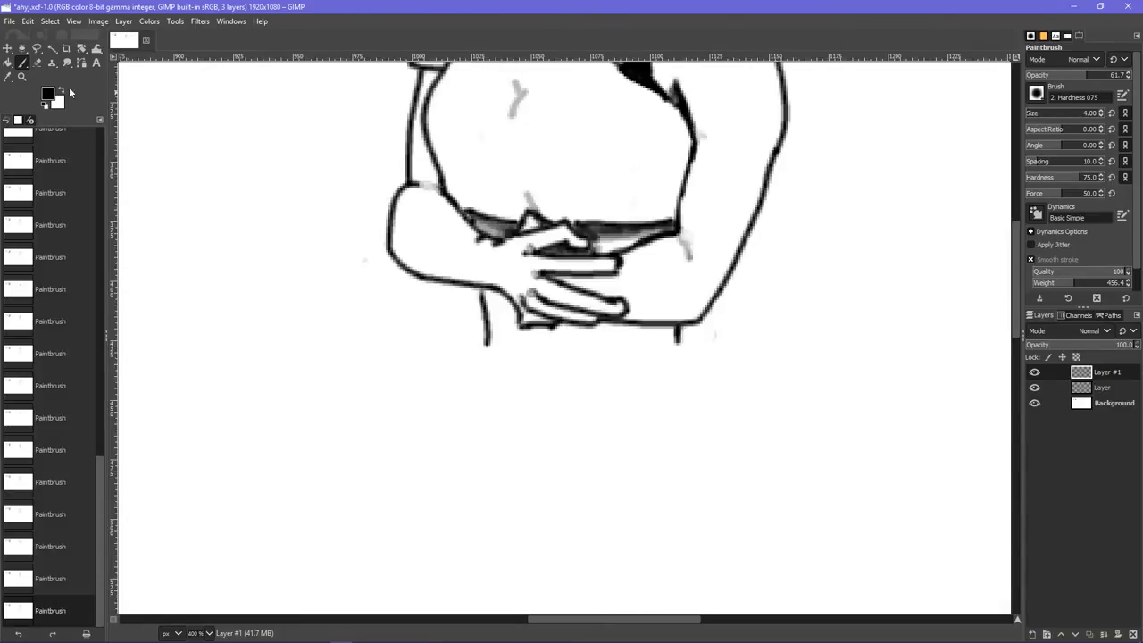
{"action": "left_click", "coordinate": [1034, 387]}
{"action": "left_click", "coordinate": [1035, 406]}
{"action": "left_click", "coordinate": [1034, 405]}
{"action": "left_click", "coordinate": [1034, 388]}
{"action": "scroll", "coordinate": [799, 438], "scroll_direction": "up", "scroll_amount": 5}
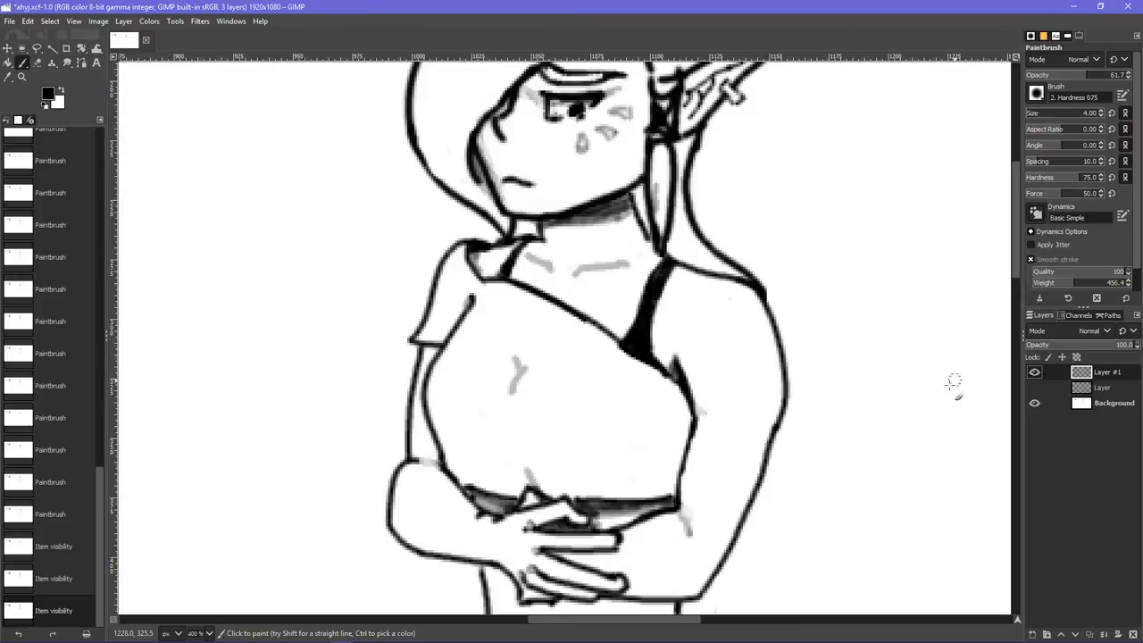
- View the whole figure at 200% and compare Layer, Layer #1 and Background by hiding and showing each
{"action": "left_click", "coordinate": [209, 633]}
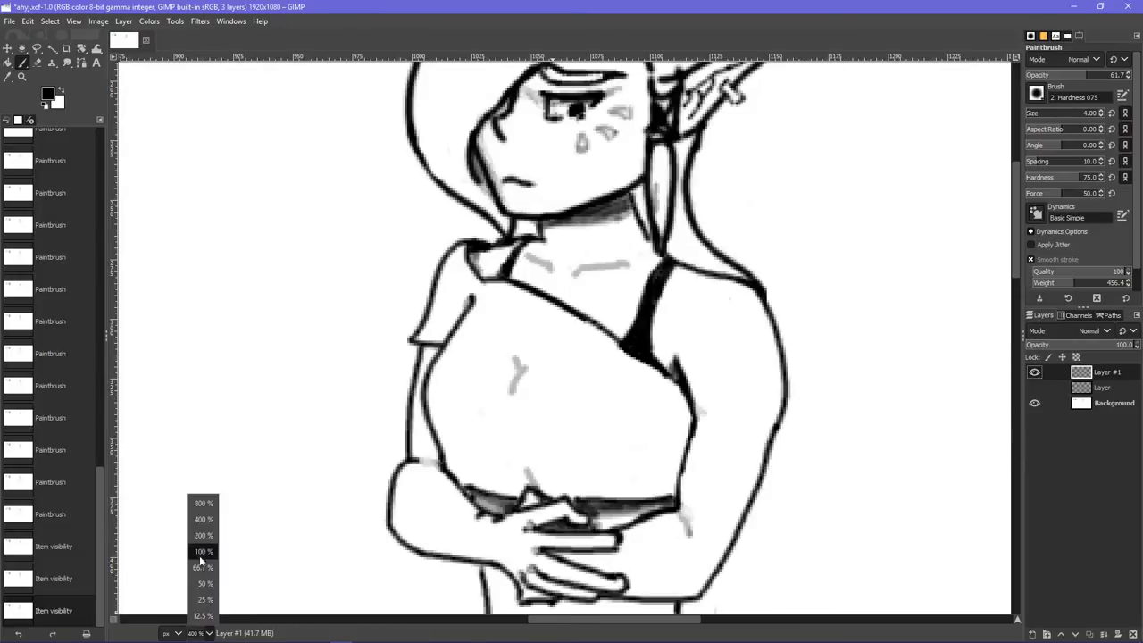
{"action": "left_click", "coordinate": [211, 534]}
{"action": "left_click", "coordinate": [1033, 387]}
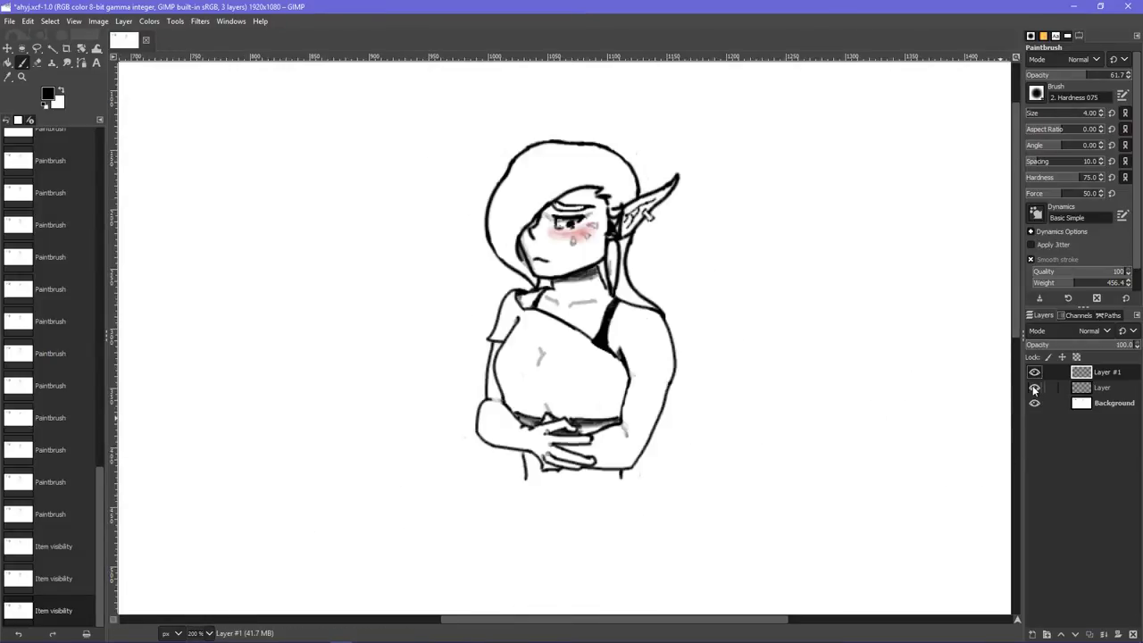
{"action": "left_click", "coordinate": [1034, 387]}
{"action": "left_click", "coordinate": [1034, 387]}
{"action": "left_click", "coordinate": [1034, 372]}
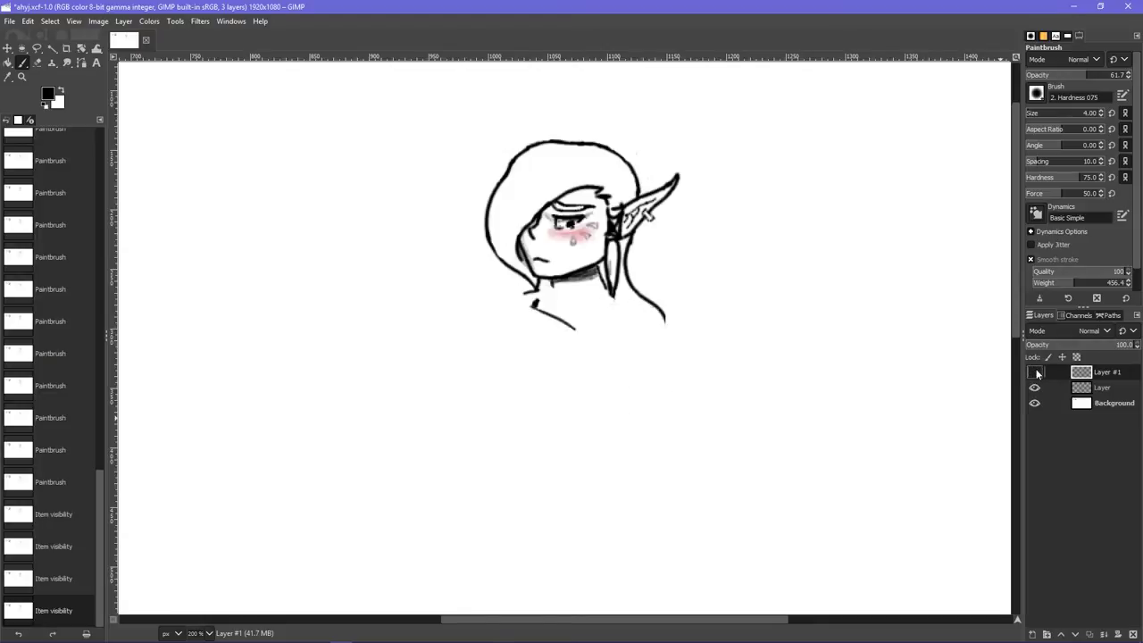
{"action": "left_click", "coordinate": [1034, 372]}
{"action": "left_click", "coordinate": [1034, 403]}
{"action": "left_click", "coordinate": [1034, 402]}
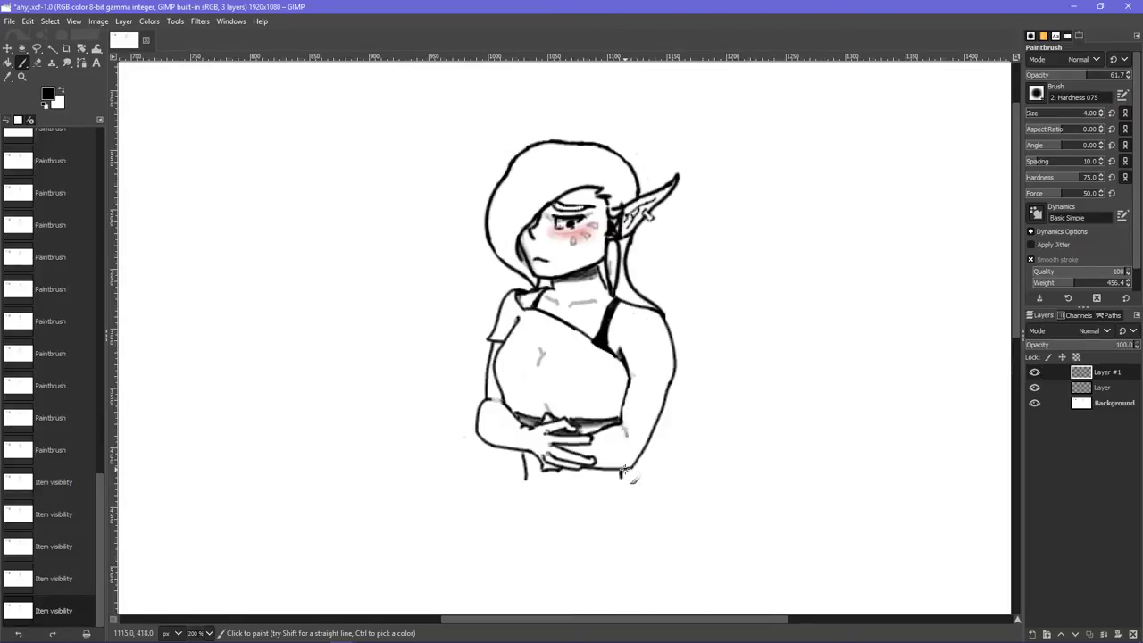
- Thicken the short waist line beneath the bare arm's elbow using the Paintbrush at 100 opacity
{"action": "left_click_drag", "start_coordinate": [621, 481], "coordinate": [622, 486]}
{"action": "left_click", "coordinate": [213, 634]}
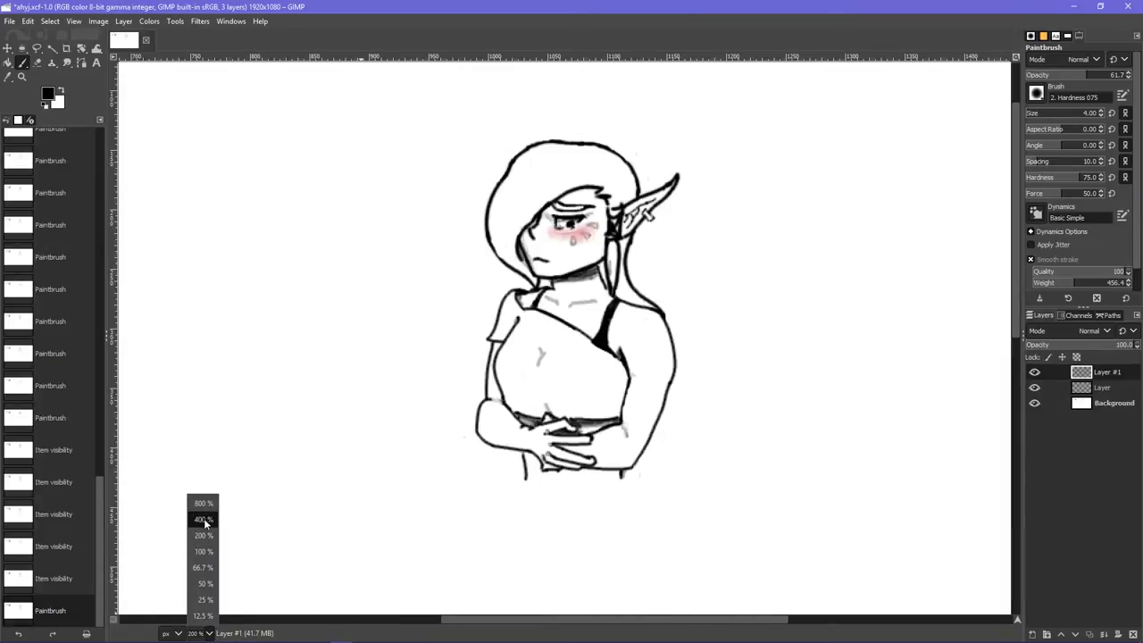
{"action": "left_click", "coordinate": [204, 521]}
{"action": "scroll", "coordinate": [544, 562], "scroll_direction": "down", "scroll_amount": 5}
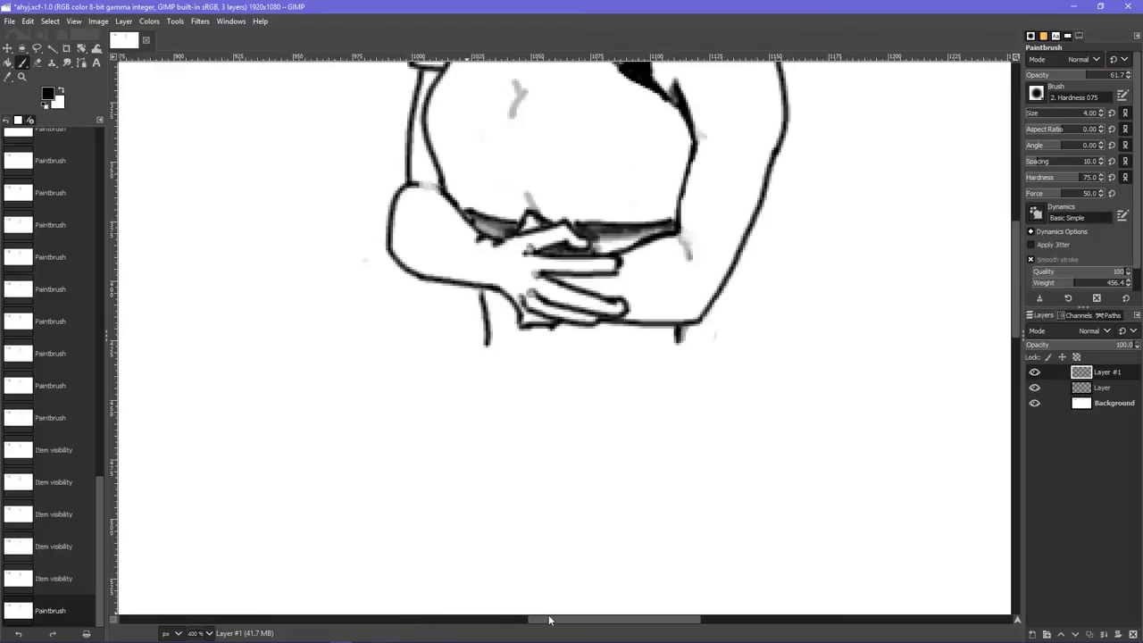
{"action": "left_click_drag", "start_coordinate": [549, 619], "coordinate": [553, 619]}
{"action": "left_click_drag", "start_coordinate": [1102, 75], "coordinate": [1129, 75]}
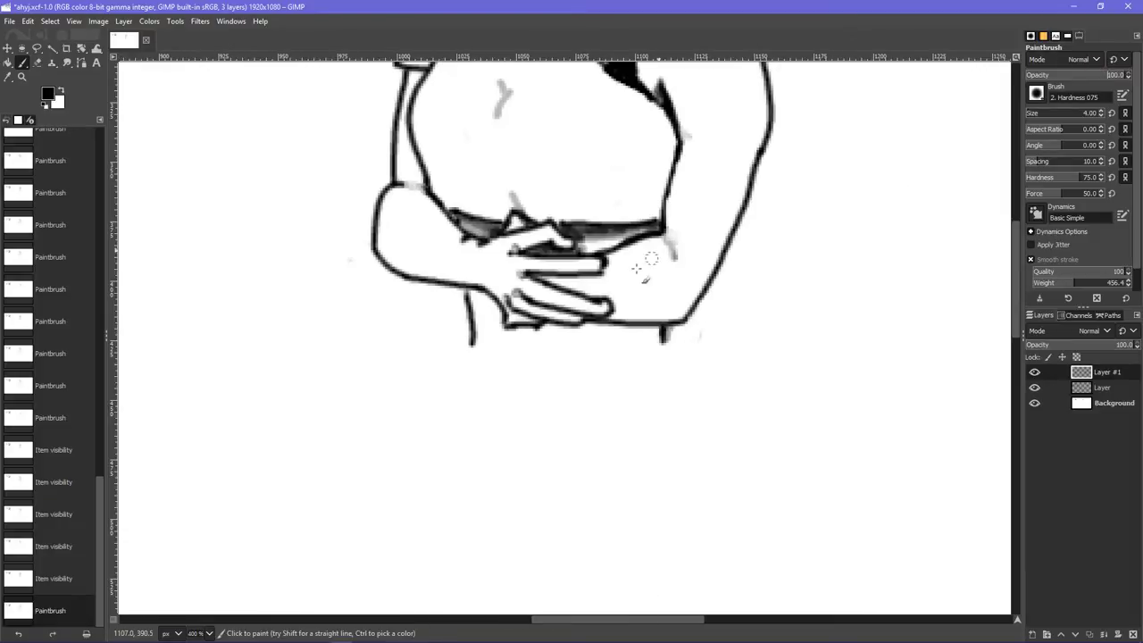
{"action": "mouse_move", "coordinate": [668, 327]}
{"action": "left_mouse_down"}
{"action": "mouse_move", "coordinate": [671, 351]}
{"action": "mouse_move", "coordinate": [658, 359]}
{"action": "left_mouse_up"}
- Trim the inner side of the thickened waist line using the Eraser at 100 opacity
{"action": "left_click", "coordinate": [40, 65]}
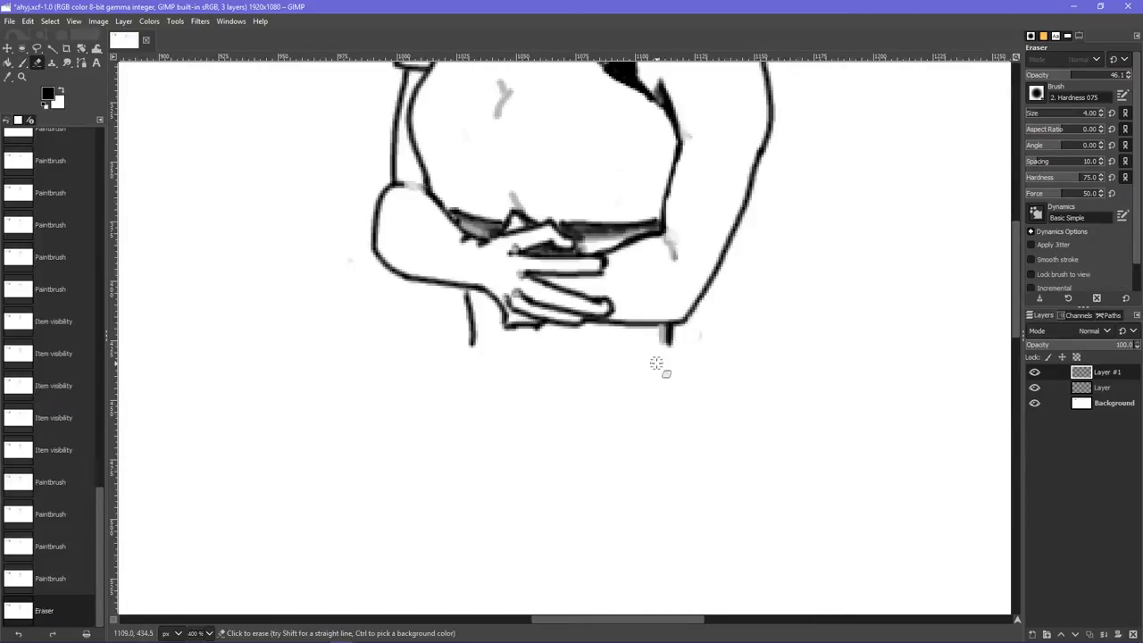
{"action": "key", "text": "ctrl+z"}
{"action": "left_click_drag", "start_coordinate": [1096, 77], "coordinate": [1132, 77]}
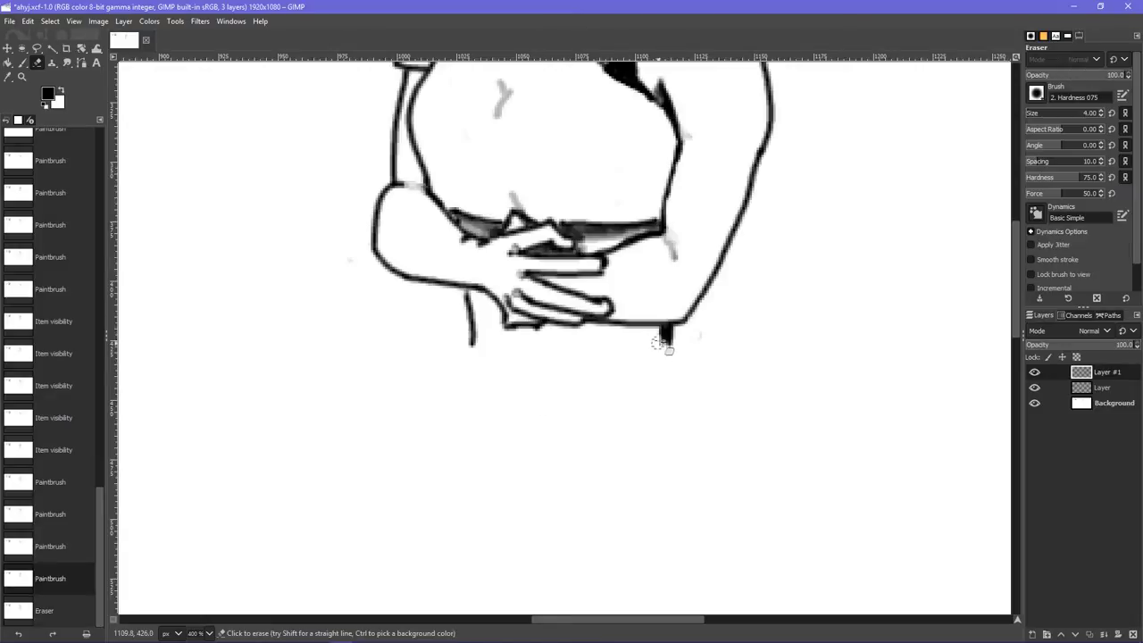
{"action": "left_click_drag", "start_coordinate": [663, 331], "coordinate": [663, 350]}
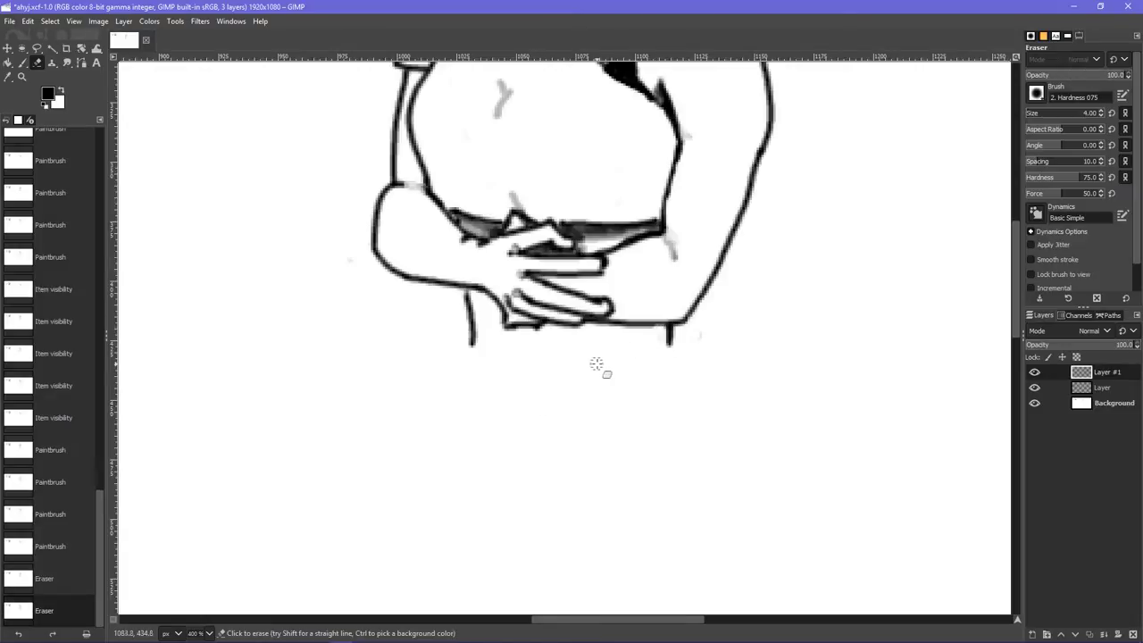
- Undo the last two erasures and trim the inner side of the waist line beneath the bare arm's elbow again with the Eraser
{"action": "key", "text": "ctrl+z"}
{"action": "key", "text": "ctrl+z"}
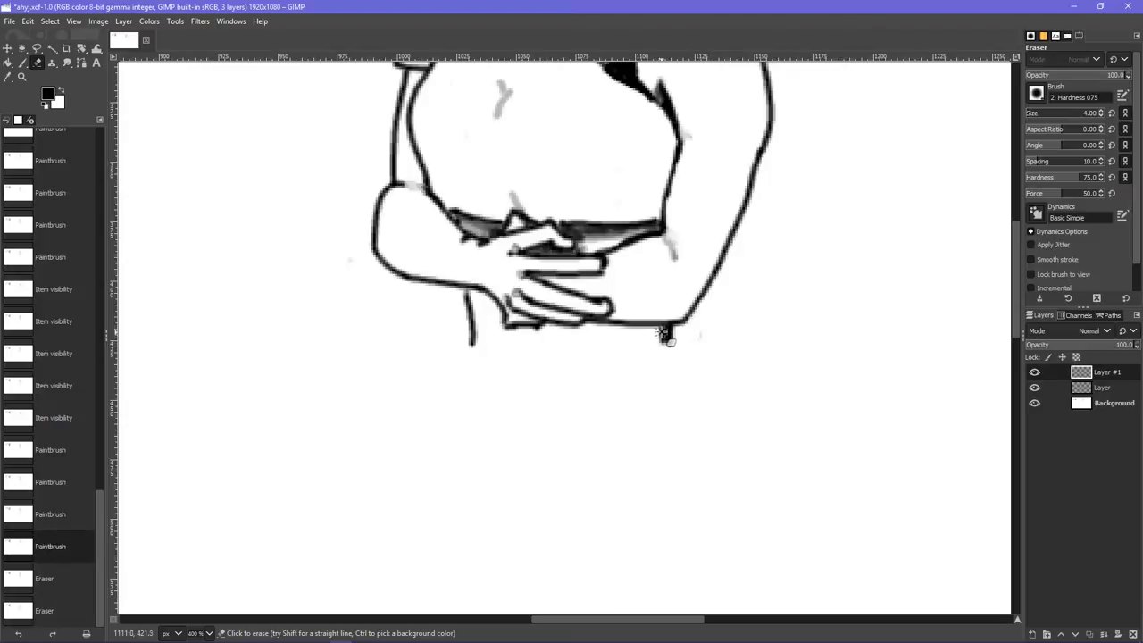
{"action": "left_click", "coordinate": [663, 339]}
{"action": "mouse_move", "coordinate": [667, 332]}
{"action": "left_mouse_down"}
{"action": "mouse_move", "coordinate": [666, 367]}
{"action": "mouse_move", "coordinate": [673, 336]}
{"action": "mouse_move", "coordinate": [676, 362]}
{"action": "left_mouse_up"}
- Lengthen the short waist line beneath the bare arm's elbow slightly downward using the Paintbrush at 100 opacity
{"action": "key", "text": "p"}
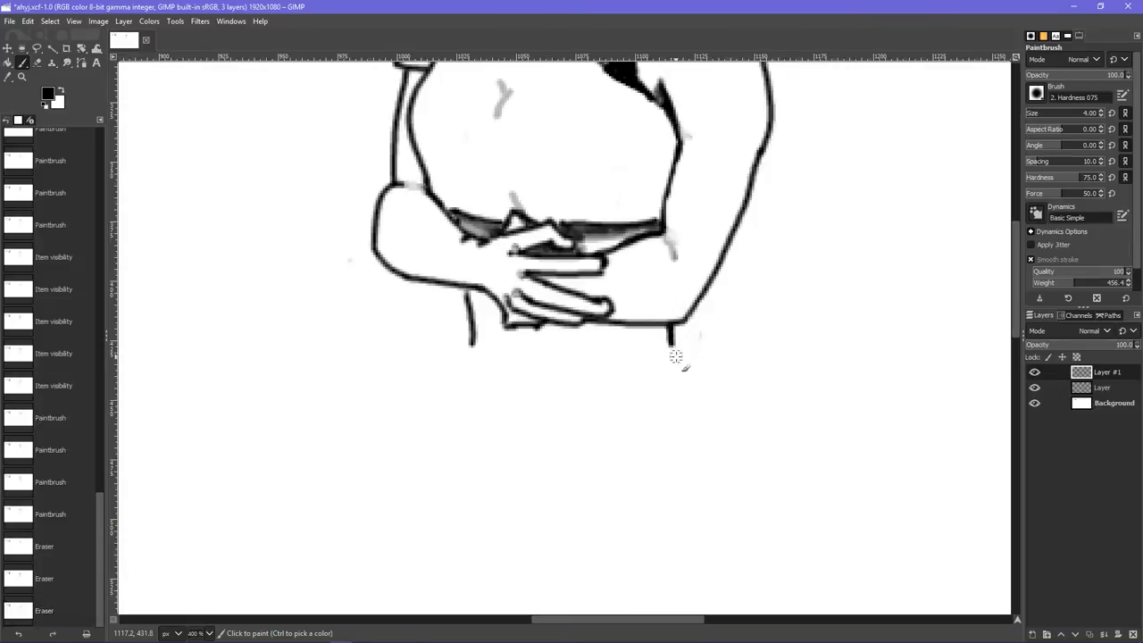
{"action": "scroll", "coordinate": [625, 412], "scroll_direction": "up", "scroll_amount": 2}
{"action": "scroll", "coordinate": [550, 430], "scroll_direction": "up", "scroll_amount": 3}
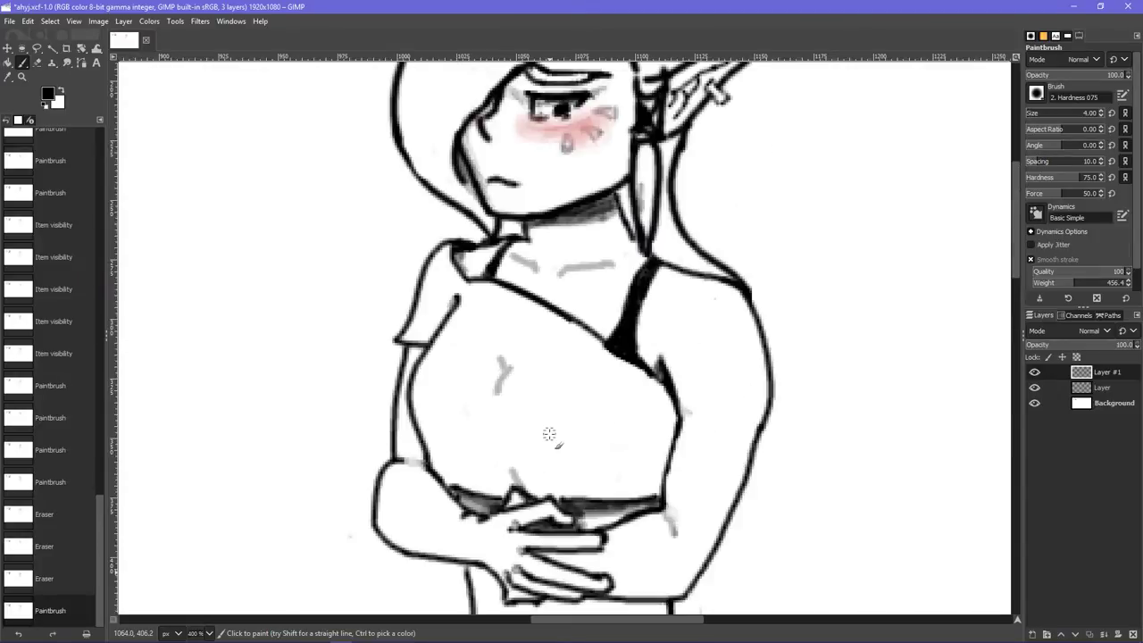
{"action": "scroll", "coordinate": [522, 422], "scroll_direction": "down", "scroll_amount": 3}
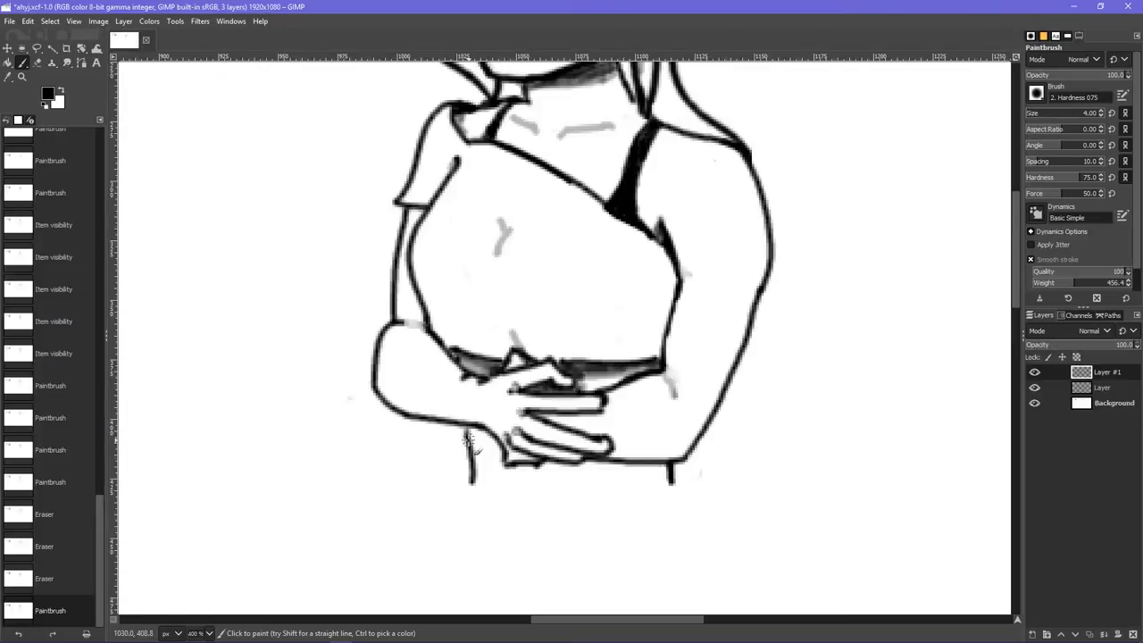
{"action": "scroll", "coordinate": [555, 462], "scroll_direction": "down", "scroll_amount": 3}
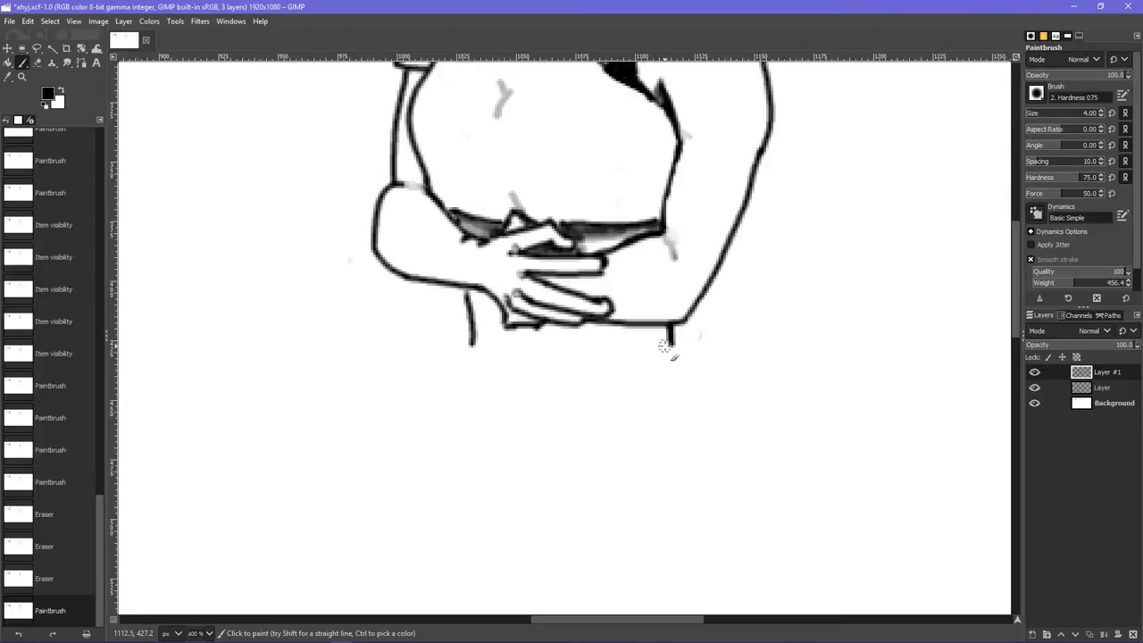
{"action": "left_click_drag", "start_coordinate": [672, 350], "coordinate": [674, 355]}
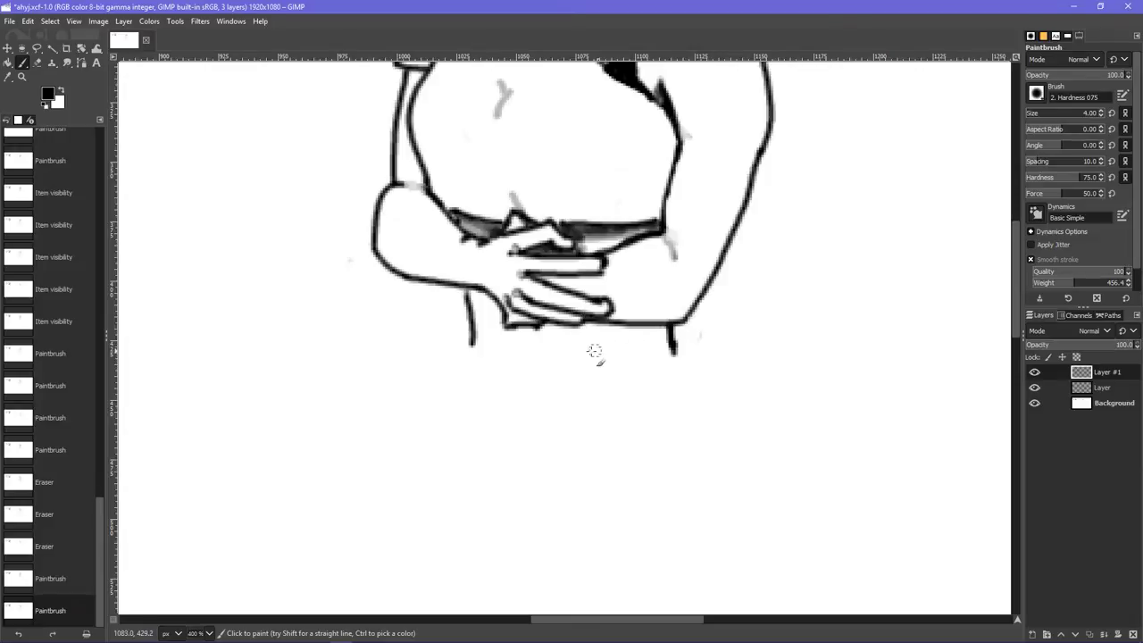
- Extend both waist lines down into the hips with the Paintbrush, redoing each stroke until it flares slightly outward
{"action": "left_click", "coordinate": [468, 340]}
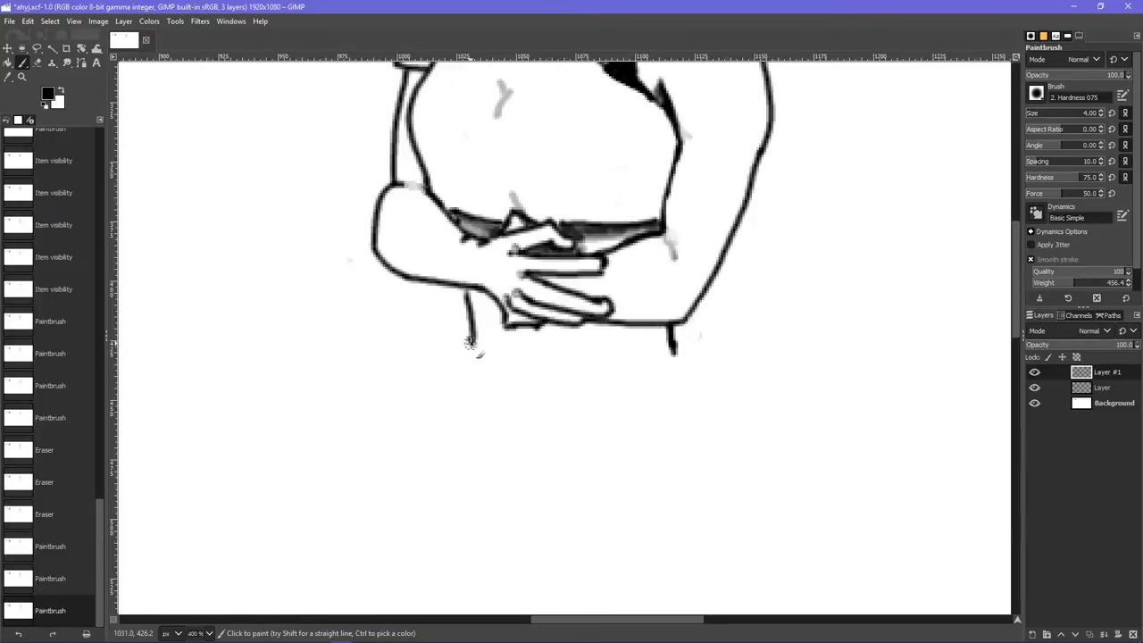
{"action": "mouse_move", "coordinate": [470, 338]}
{"action": "left_mouse_down"}
{"action": "mouse_move", "coordinate": [464, 375]}
{"action": "mouse_move", "coordinate": [470, 350]}
{"action": "mouse_move", "coordinate": [453, 401]}
{"action": "left_mouse_up"}
{"action": "key", "text": "ctrl+z"}
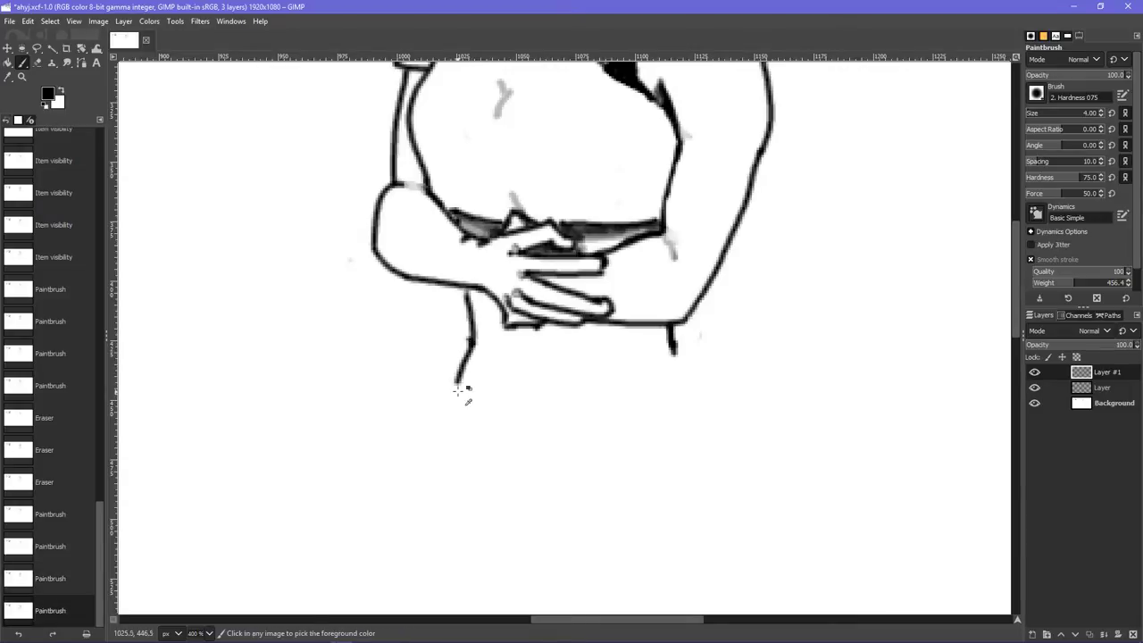
{"action": "key", "text": "ctrl+z"}
{"action": "left_click_drag", "start_coordinate": [469, 339], "coordinate": [458, 405]}
{"action": "left_click_drag", "start_coordinate": [672, 348], "coordinate": [684, 415]}
{"action": "key", "text": "ctrl+z"}
{"action": "left_click_drag", "start_coordinate": [668, 339], "coordinate": [688, 428]}
{"action": "scroll", "coordinate": [664, 433], "scroll_direction": "up", "scroll_amount": 1}
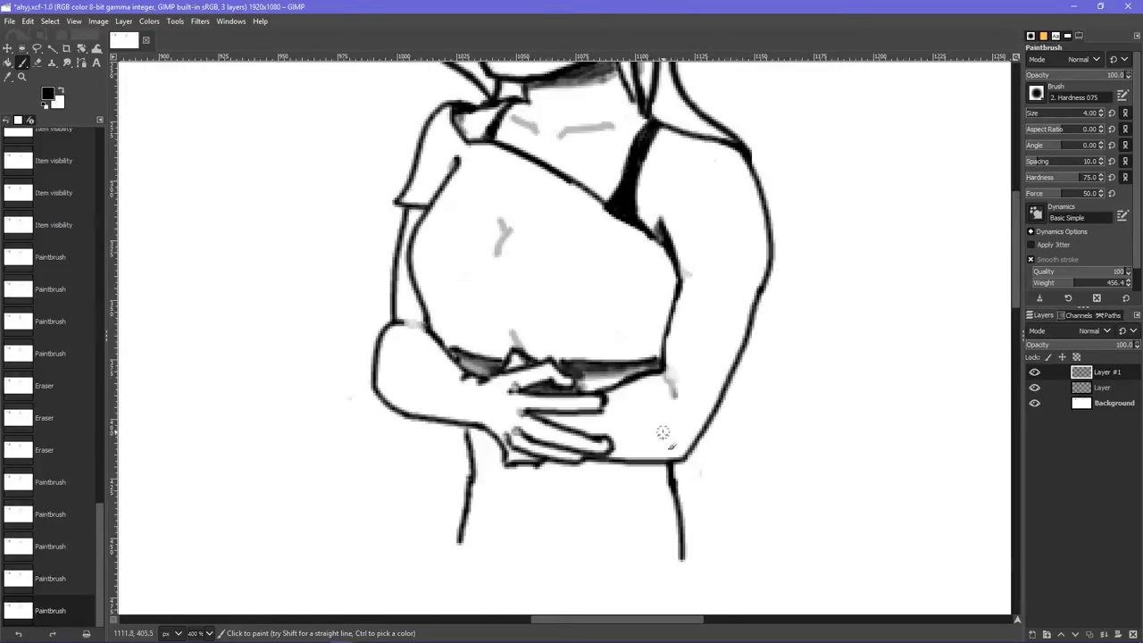
{"action": "scroll", "coordinate": [645, 450], "scroll_direction": "down", "scroll_amount": 1}
{"action": "scroll", "coordinate": [646, 450], "scroll_direction": "up", "scroll_amount": 3}
- Add an outward-flaring stroke to the waist line beneath the bare elbow and continue the opposite hip line farther down
{"action": "left_click_drag", "start_coordinate": [671, 483], "coordinate": [689, 539]}
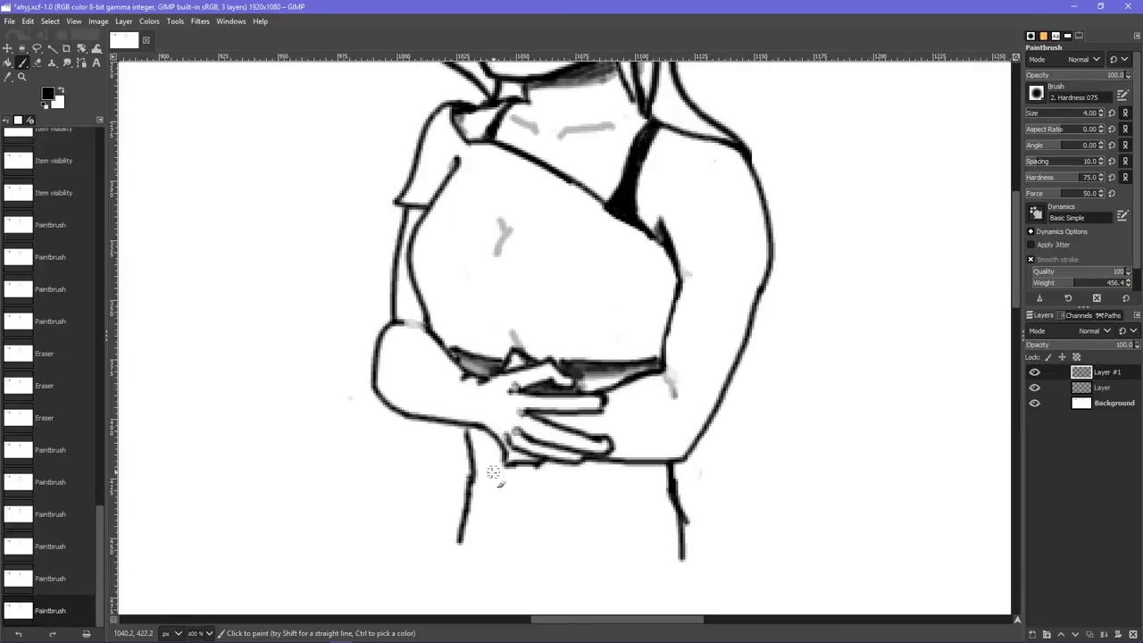
{"action": "mouse_move", "coordinate": [471, 482]}
{"action": "left_mouse_down"}
{"action": "mouse_move", "coordinate": [466, 582]}
{"action": "mouse_move", "coordinate": [456, 560]}
{"action": "mouse_move", "coordinate": [444, 609]}
{"action": "left_mouse_up"}
{"action": "scroll", "coordinate": [456, 572], "scroll_direction": "down", "scroll_amount": 3}
{"action": "left_click_drag", "start_coordinate": [462, 408], "coordinate": [461, 485]}
{"action": "key", "text": "ctrl+z"}
{"action": "mouse_move", "coordinate": [457, 416]}
{"action": "left_mouse_down"}
{"action": "mouse_move", "coordinate": [448, 489]}
{"action": "mouse_move", "coordinate": [464, 399]}
{"action": "mouse_move", "coordinate": [452, 475]}
{"action": "left_mouse_up"}
{"action": "key", "text": "ctrl+z"}
{"action": "left_click_drag", "start_coordinate": [462, 383], "coordinate": [443, 471]}
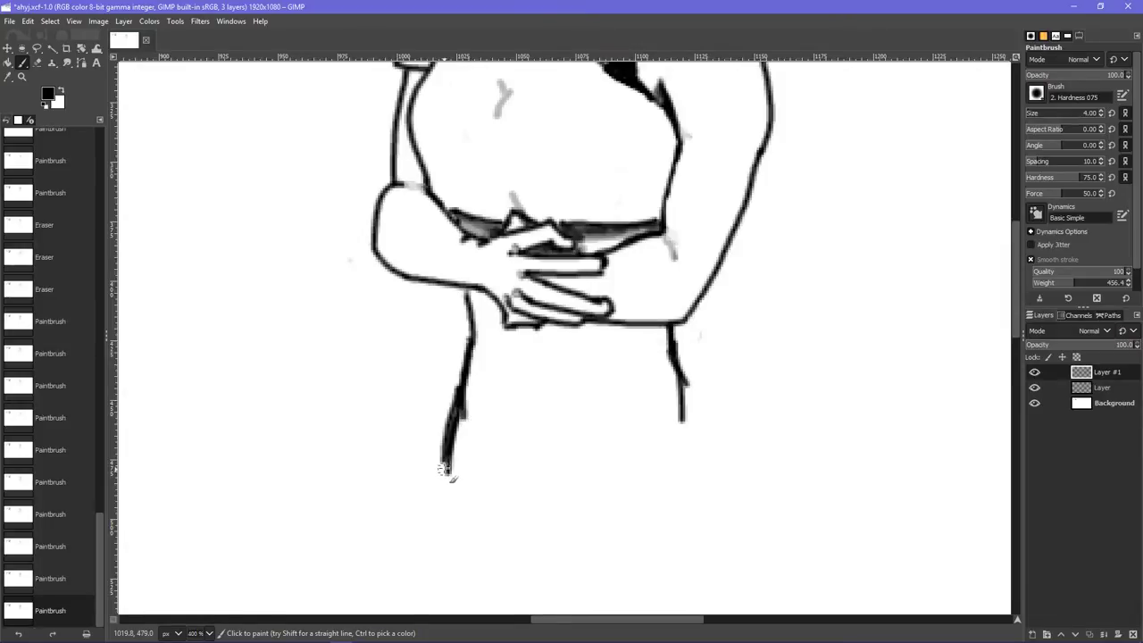
- Thin the doubled hip line on the sleeved arm's side to a single clean contour using the Eraser at 100 opacity
{"action": "key", "text": "shift+e"}
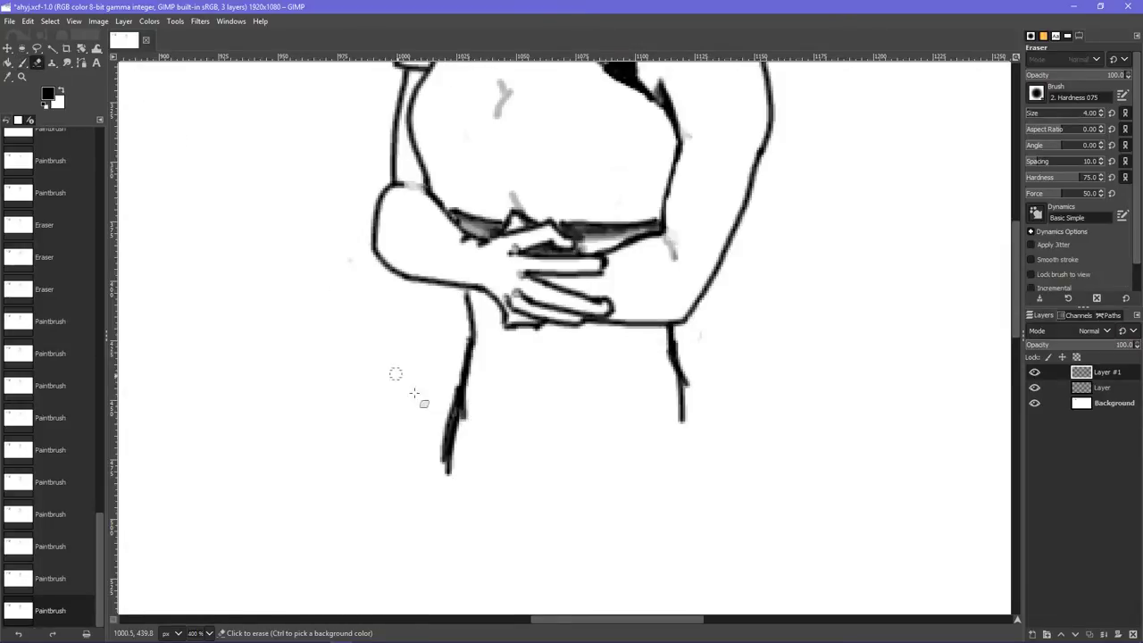
{"action": "mouse_move", "coordinate": [455, 389]}
{"action": "left_mouse_down"}
{"action": "mouse_move", "coordinate": [474, 388]}
{"action": "mouse_move", "coordinate": [470, 435]}
{"action": "mouse_move", "coordinate": [466, 403]}
{"action": "mouse_move", "coordinate": [459, 465]}
{"action": "mouse_move", "coordinate": [445, 470]}
{"action": "left_mouse_up"}
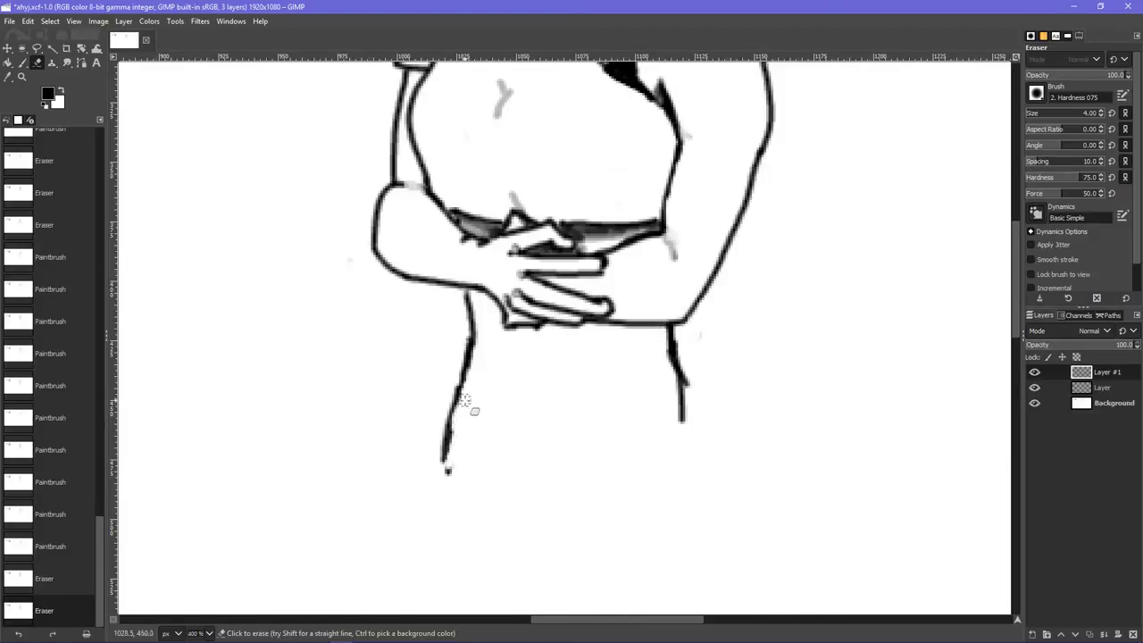
{"action": "left_click_drag", "start_coordinate": [464, 402], "coordinate": [451, 479]}
{"action": "left_click_drag", "start_coordinate": [455, 431], "coordinate": [447, 461]}
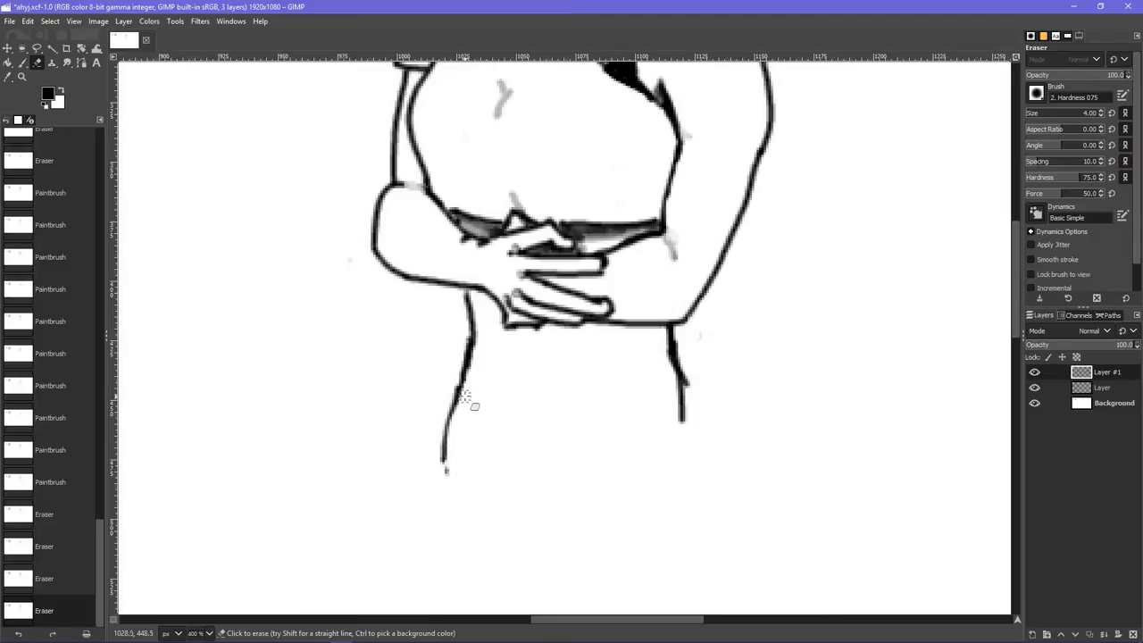
{"action": "mouse_move", "coordinate": [465, 399]}
{"action": "left_mouse_down"}
{"action": "mouse_move", "coordinate": [484, 333]}
{"action": "mouse_move", "coordinate": [464, 335]}
{"action": "mouse_move", "coordinate": [453, 393]}
{"action": "left_mouse_up"}
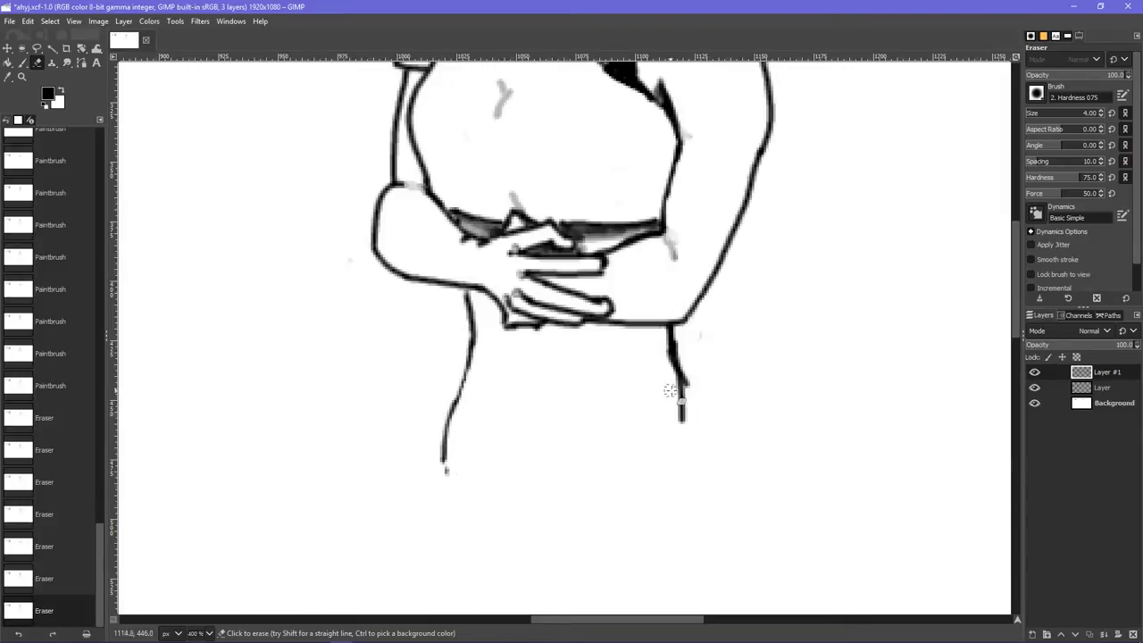
- Erase the lower hip lines on both sides, keeping only short waist lines beneath the folded arms
{"action": "mouse_move", "coordinate": [672, 347]}
{"action": "left_mouse_down"}
{"action": "mouse_move", "coordinate": [677, 368]}
{"action": "mouse_move", "coordinate": [693, 351]}
{"action": "mouse_move", "coordinate": [682, 428]}
{"action": "mouse_move", "coordinate": [674, 415]}
{"action": "left_mouse_up"}
{"action": "mouse_move", "coordinate": [472, 348]}
{"action": "left_mouse_down"}
{"action": "mouse_move", "coordinate": [441, 459]}
{"action": "mouse_move", "coordinate": [459, 434]}
{"action": "left_mouse_up"}
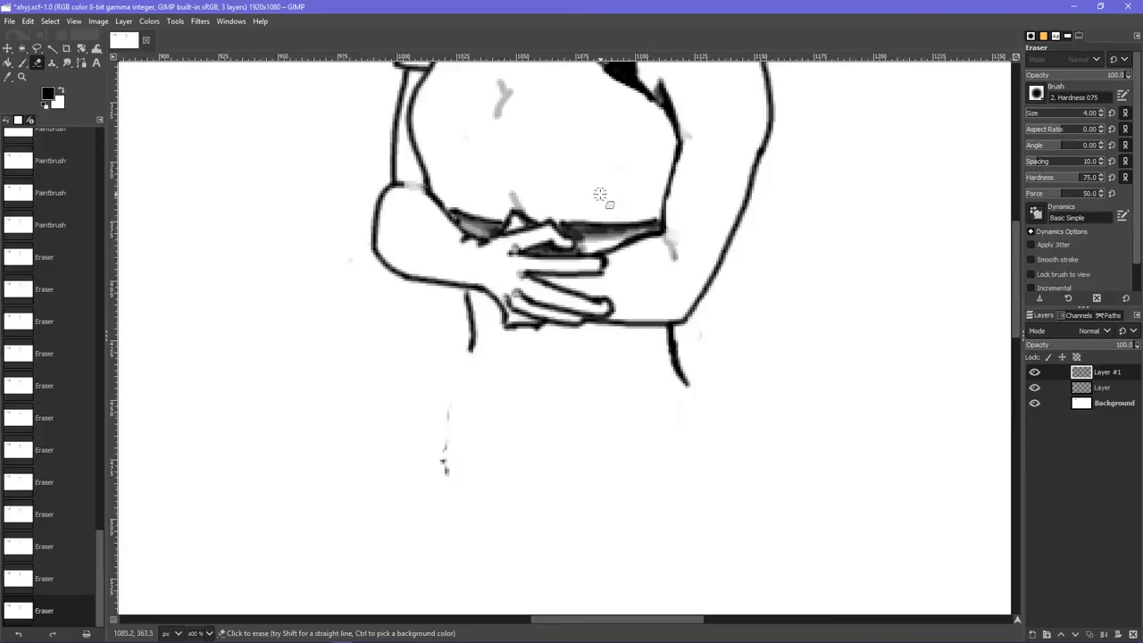
{"action": "scroll", "coordinate": [255, 521], "scroll_direction": "down", "scroll_amount": 5}
{"action": "scroll", "coordinate": [237, 509], "scroll_direction": "up", "scroll_amount": 5}
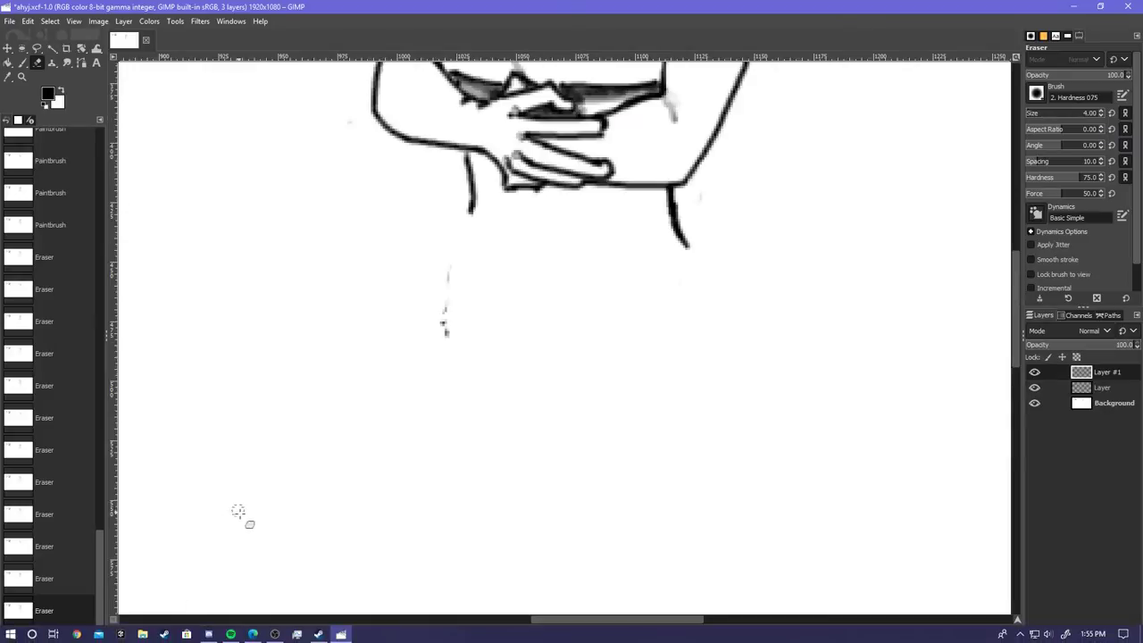
{"action": "left_click", "coordinate": [253, 635]}
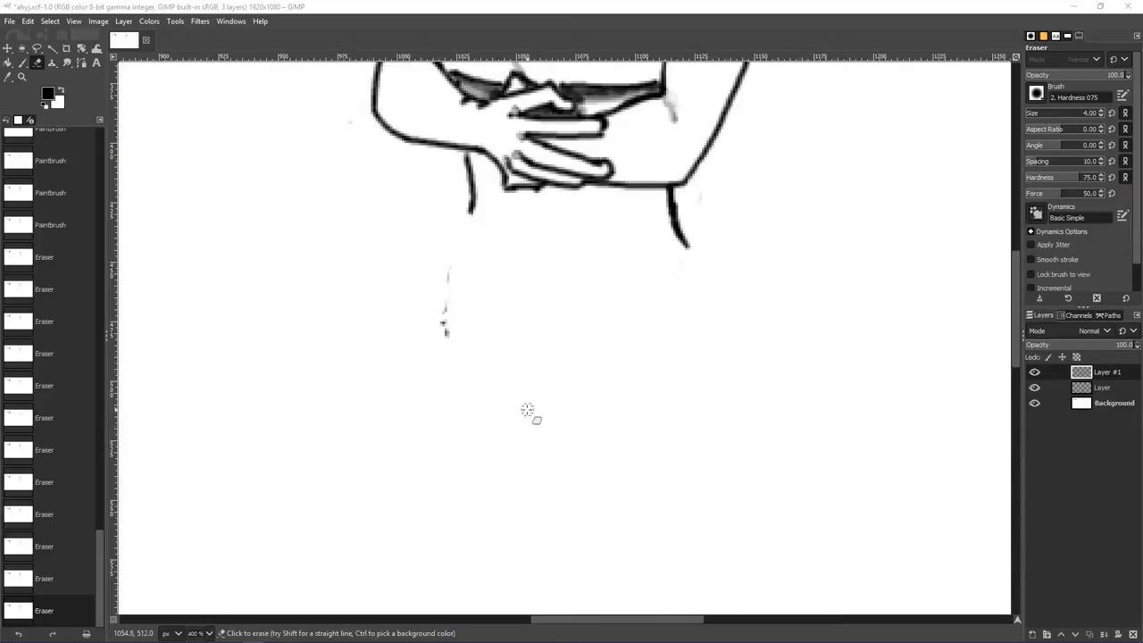
{"action": "left_click", "coordinate": [373, 393]}
- Erase the leftover hip-line specks and shorten the waist line beneath the bare arm's elbow
{"action": "mouse_move", "coordinate": [445, 322]}
{"action": "left_mouse_down"}
{"action": "mouse_move", "coordinate": [440, 361]}
{"action": "mouse_move", "coordinate": [447, 332]}
{"action": "left_mouse_up"}
{"action": "left_click_drag", "start_coordinate": [447, 327], "coordinate": [450, 309]}
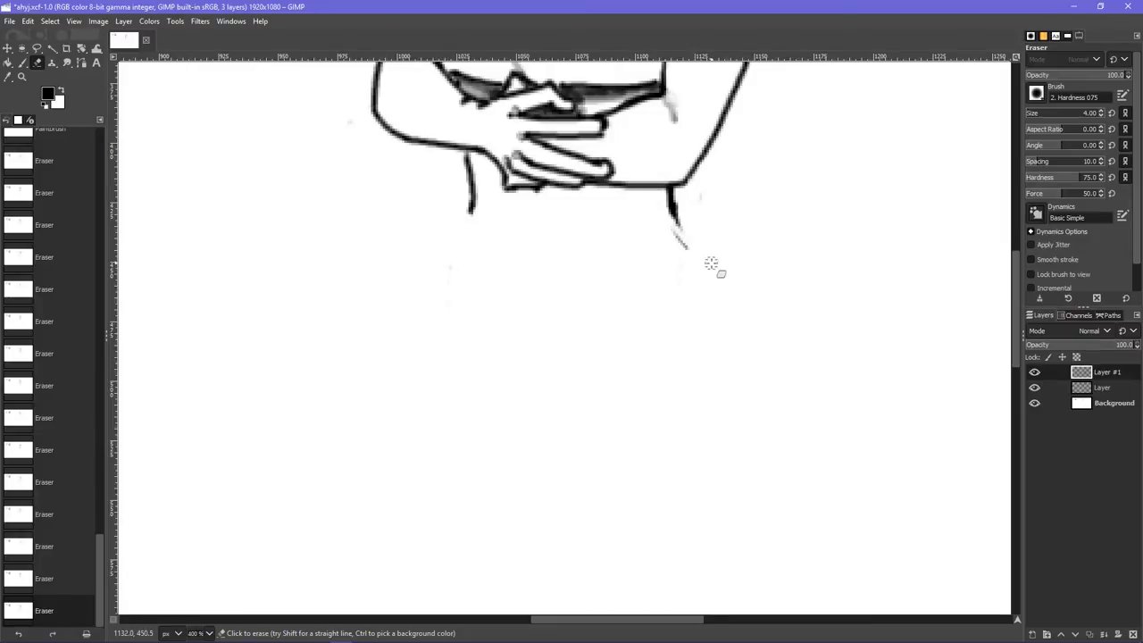
{"action": "mouse_move", "coordinate": [714, 265]}
{"action": "left_mouse_down"}
{"action": "mouse_move", "coordinate": [681, 230]}
{"action": "mouse_move", "coordinate": [701, 254]}
{"action": "mouse_move", "coordinate": [695, 237]}
{"action": "mouse_move", "coordinate": [677, 237]}
{"action": "mouse_move", "coordinate": [712, 249]}
{"action": "mouse_move", "coordinate": [659, 223]}
{"action": "left_mouse_up"}
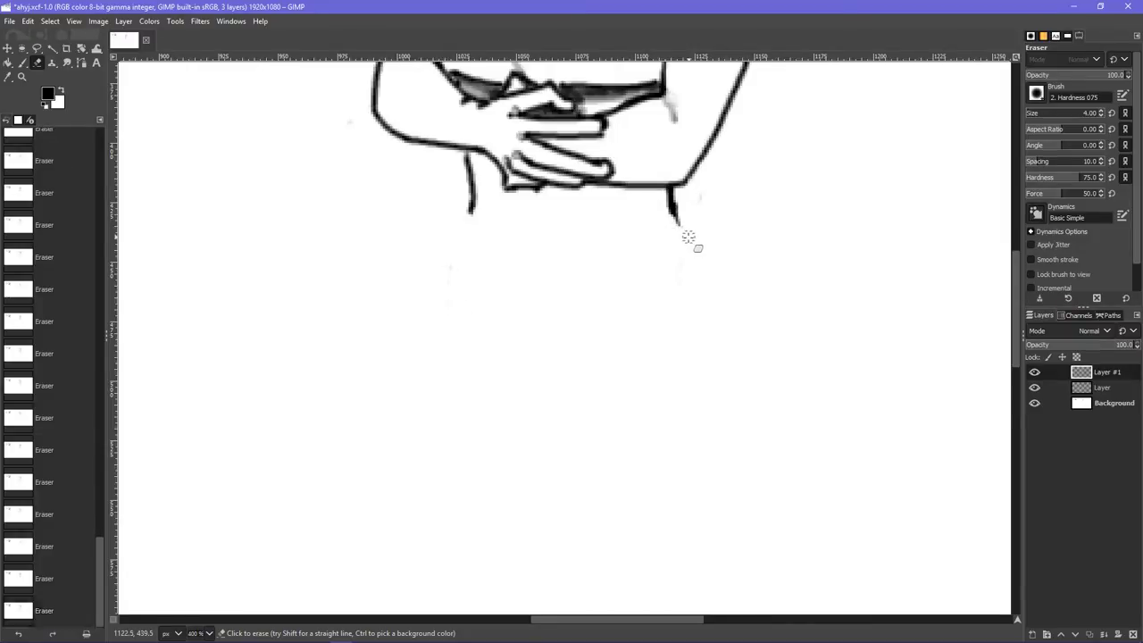
- Extend the tip of the waist line beneath the bare elbow slightly outward with the Paintbrush, undoing the first overly thick stroke
{"action": "left_click", "coordinate": [24, 62]}
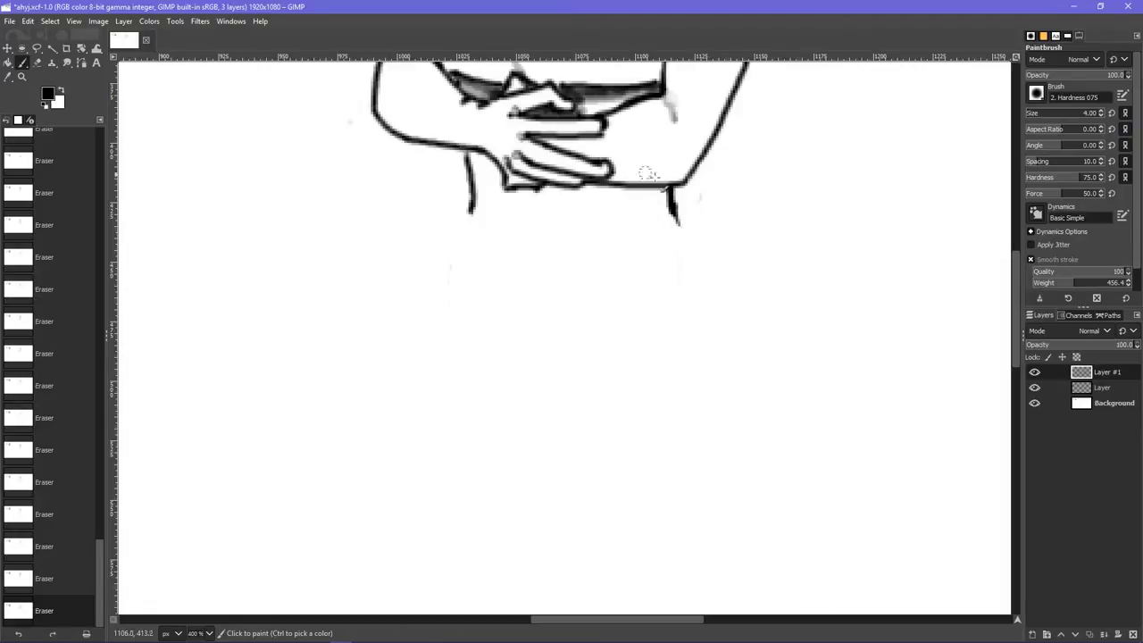
{"action": "left_click_drag", "start_coordinate": [669, 189], "coordinate": [687, 236]}
{"action": "scroll", "coordinate": [781, 274], "scroll_direction": "up", "scroll_amount": 5}
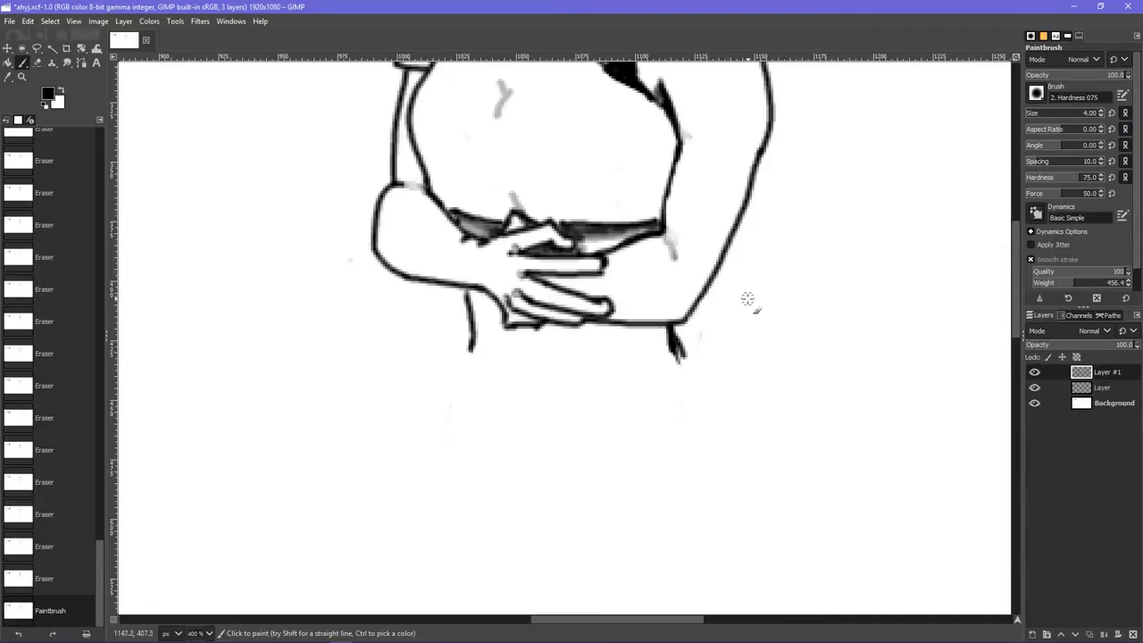
{"action": "key", "text": "ctrl+z"}
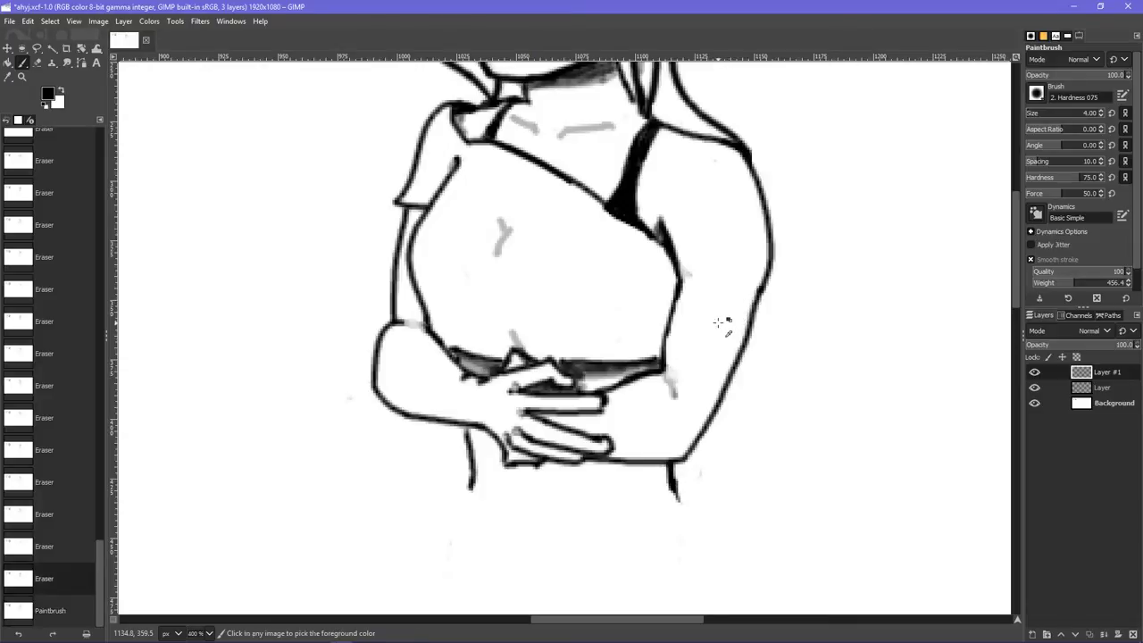
{"action": "left_click_drag", "start_coordinate": [680, 502], "coordinate": [684, 508]}
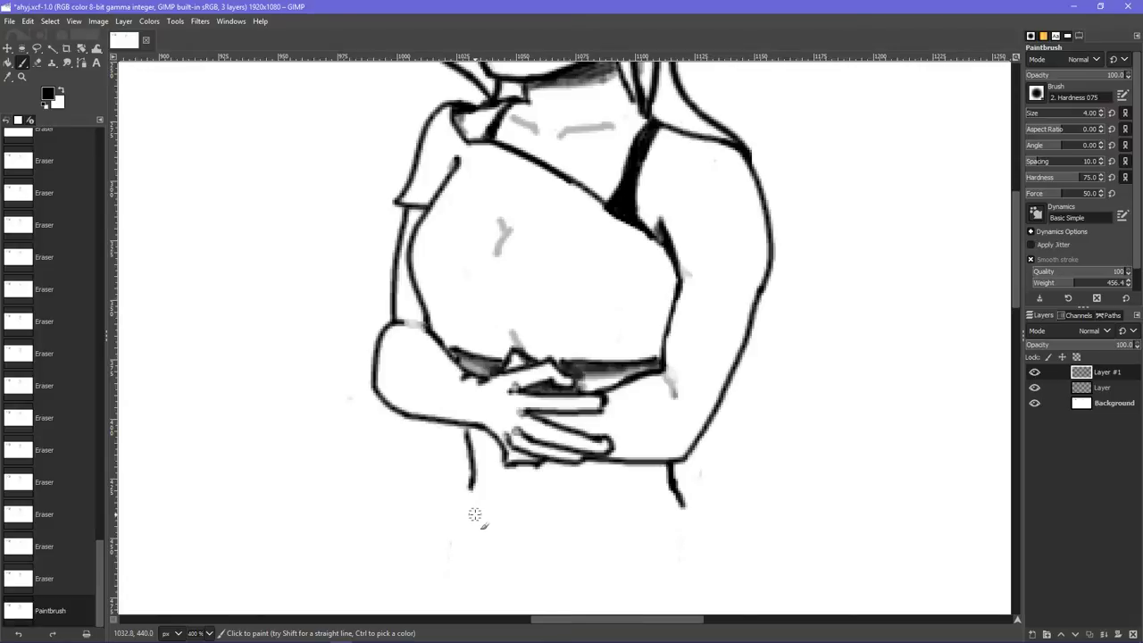
{"action": "scroll", "coordinate": [484, 526], "scroll_direction": "down", "scroll_amount": 1}
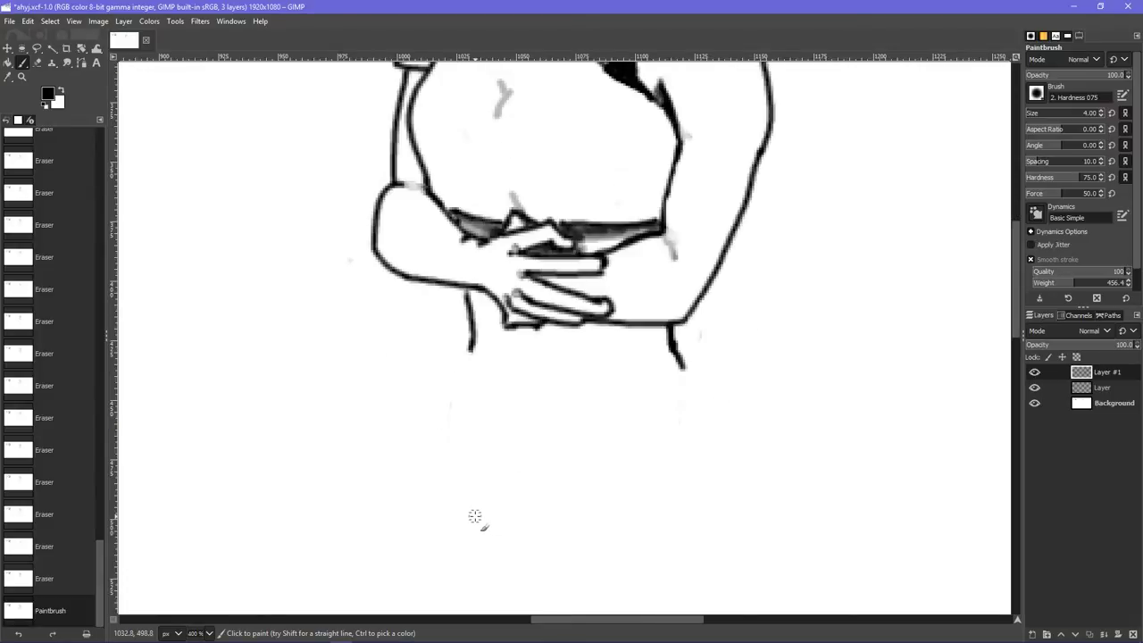
{"action": "scroll", "coordinate": [474, 516], "scroll_direction": "up", "scroll_amount": 1}
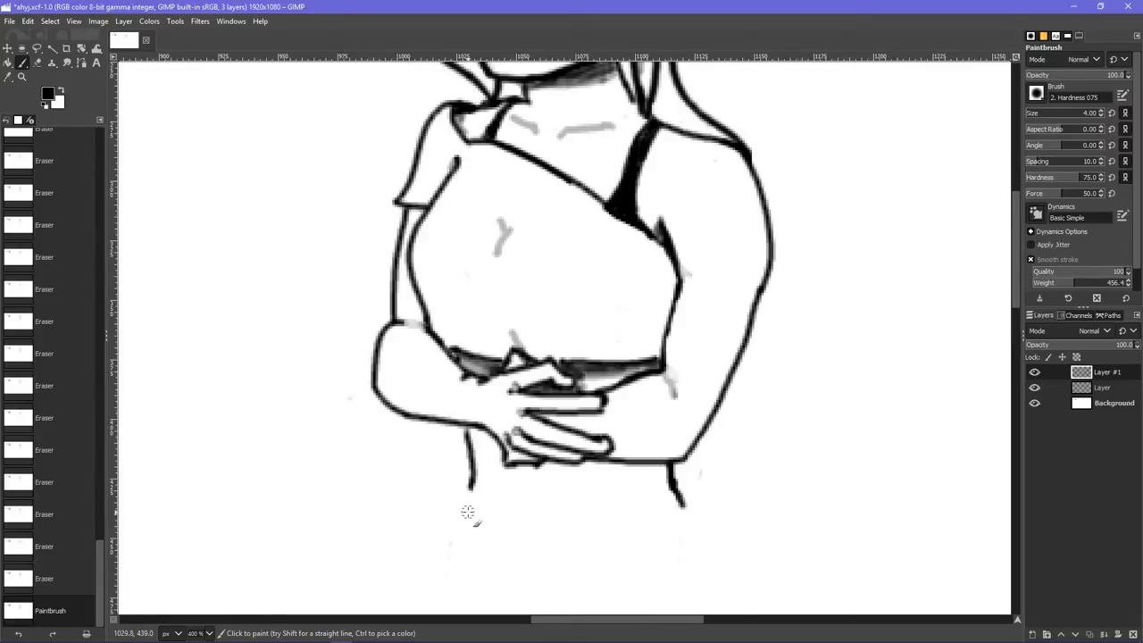
- Set the Paintbrush opacity to 28.7 and shade the sleeve seam beside the chest, just below the neckline corner
{"action": "scroll", "coordinate": [467, 512], "scroll_direction": "up", "scroll_amount": 2}
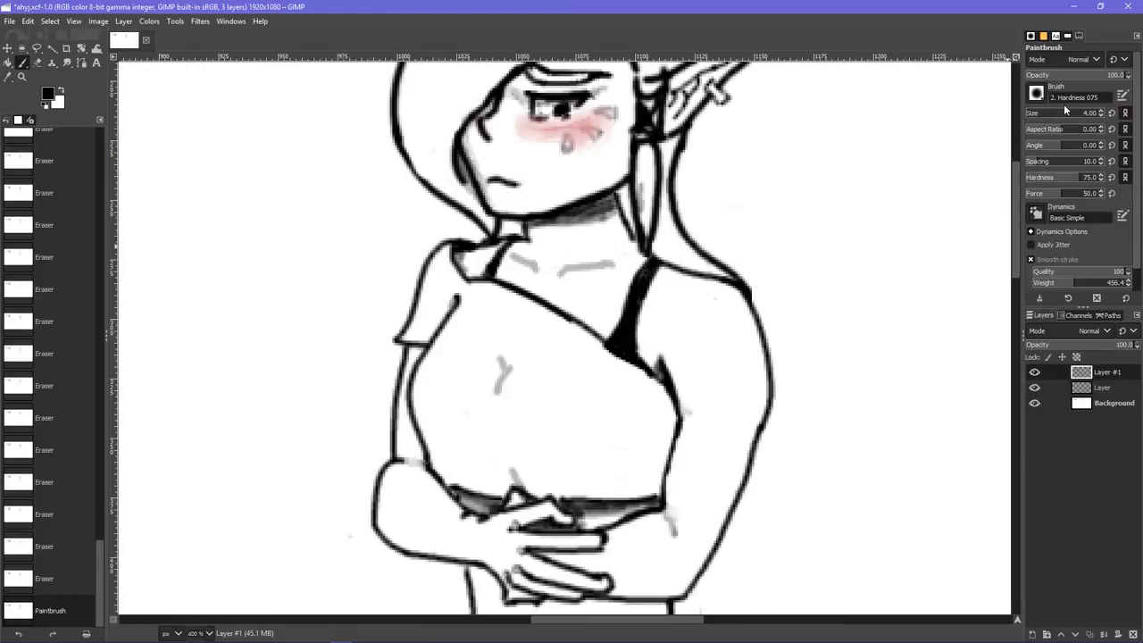
{"action": "left_click", "coordinate": [1057, 74]}
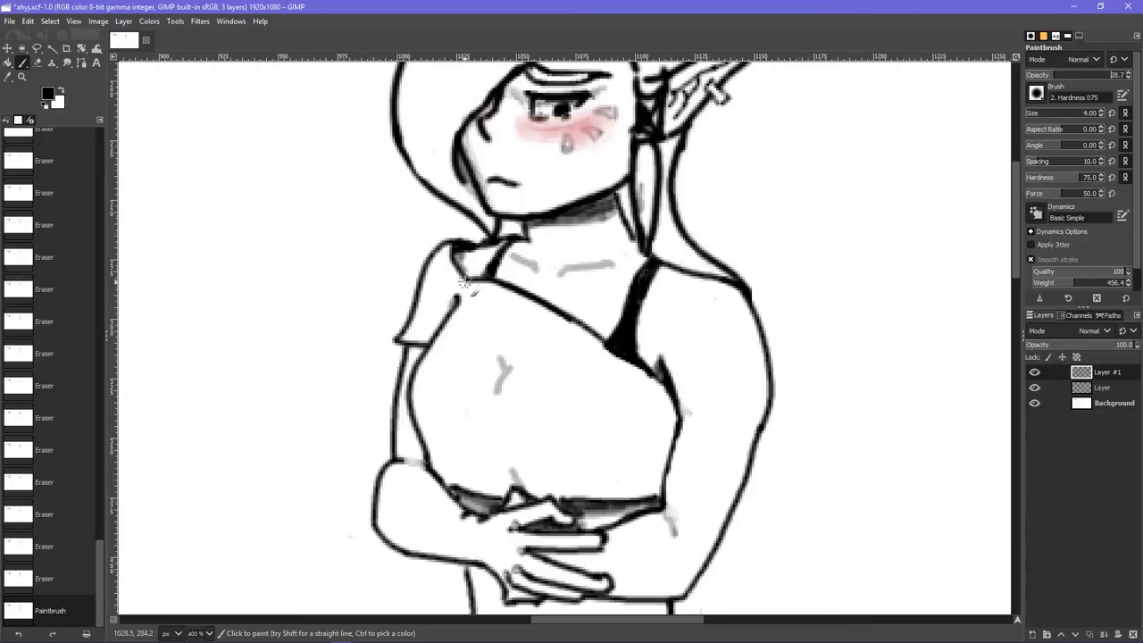
{"action": "left_click_drag", "start_coordinate": [466, 288], "coordinate": [456, 303]}
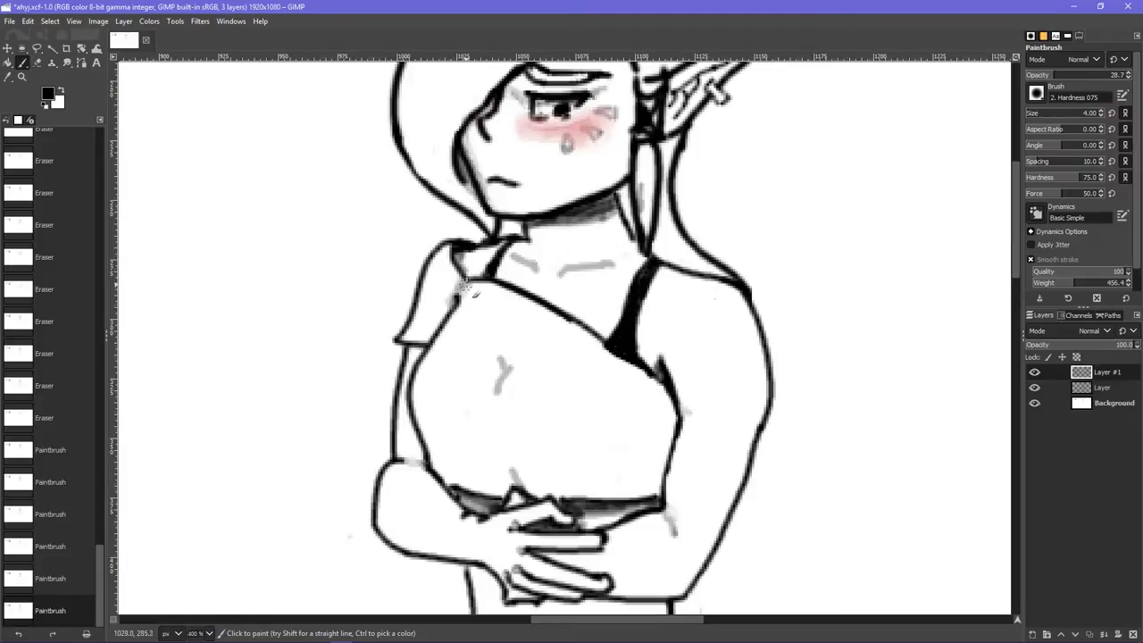
{"action": "mouse_move", "coordinate": [468, 284]}
{"action": "left_mouse_down"}
{"action": "mouse_move", "coordinate": [502, 358]}
{"action": "mouse_move", "coordinate": [470, 302]}
{"action": "mouse_move", "coordinate": [438, 291]}
{"action": "mouse_move", "coordinate": [463, 280]}
{"action": "mouse_move", "coordinate": [444, 258]}
{"action": "mouse_move", "coordinate": [411, 294]}
{"action": "mouse_move", "coordinate": [451, 326]}
{"action": "mouse_move", "coordinate": [424, 369]}
{"action": "mouse_move", "coordinate": [451, 312]}
{"action": "left_mouse_up"}
- Try to shade the shoulder fabric from the sleeve's upper edge down to the neckline corner, and undo those strokes
{"action": "mouse_move", "coordinate": [443, 254]}
{"action": "left_mouse_down"}
{"action": "mouse_move", "coordinate": [431, 282]}
{"action": "mouse_move", "coordinate": [449, 250]}
{"action": "mouse_move", "coordinate": [448, 267]}
{"action": "mouse_move", "coordinate": [455, 275]}
{"action": "mouse_move", "coordinate": [445, 258]}
{"action": "mouse_move", "coordinate": [483, 295]}
{"action": "left_mouse_up"}
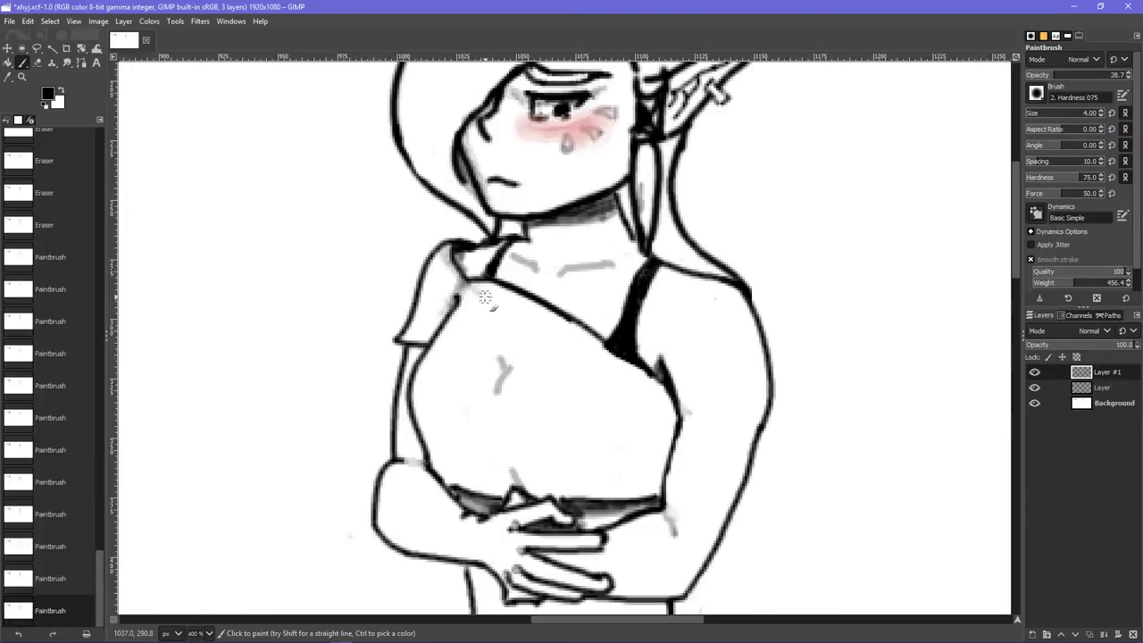
{"action": "key", "text": "ctrl+z"}
{"action": "mouse_move", "coordinate": [442, 249]}
{"action": "left_mouse_down"}
{"action": "mouse_move", "coordinate": [475, 308]}
{"action": "mouse_move", "coordinate": [466, 282]}
{"action": "left_mouse_up"}
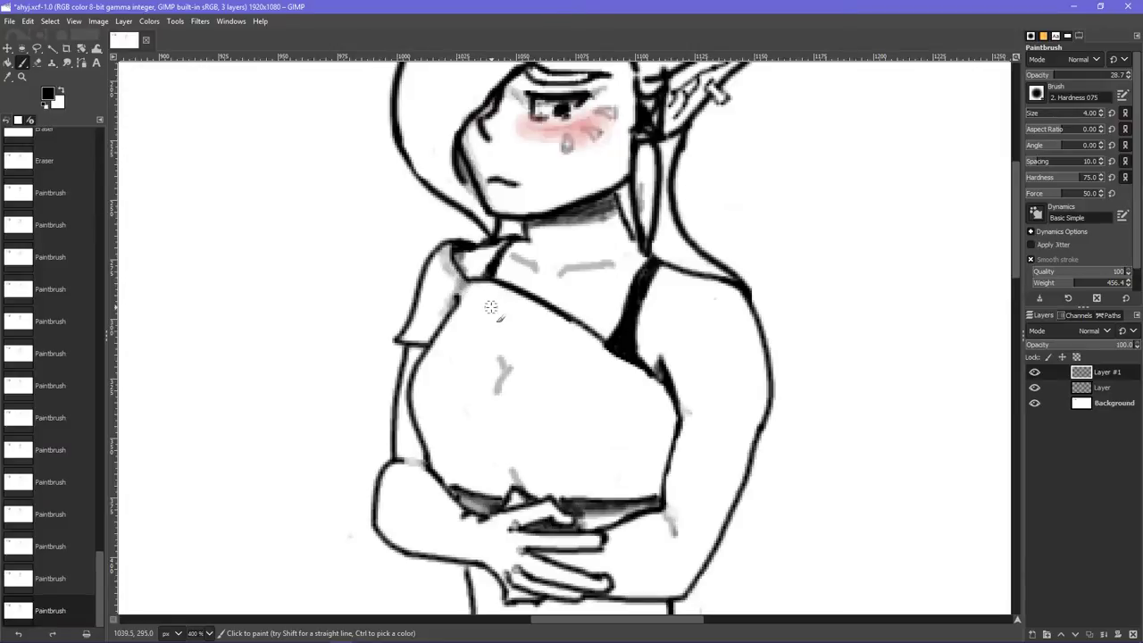
{"action": "key", "text": "ctrl+z"}
{"action": "key", "text": "ctrl+z"}
{"action": "key", "text": "ctrl+z"}
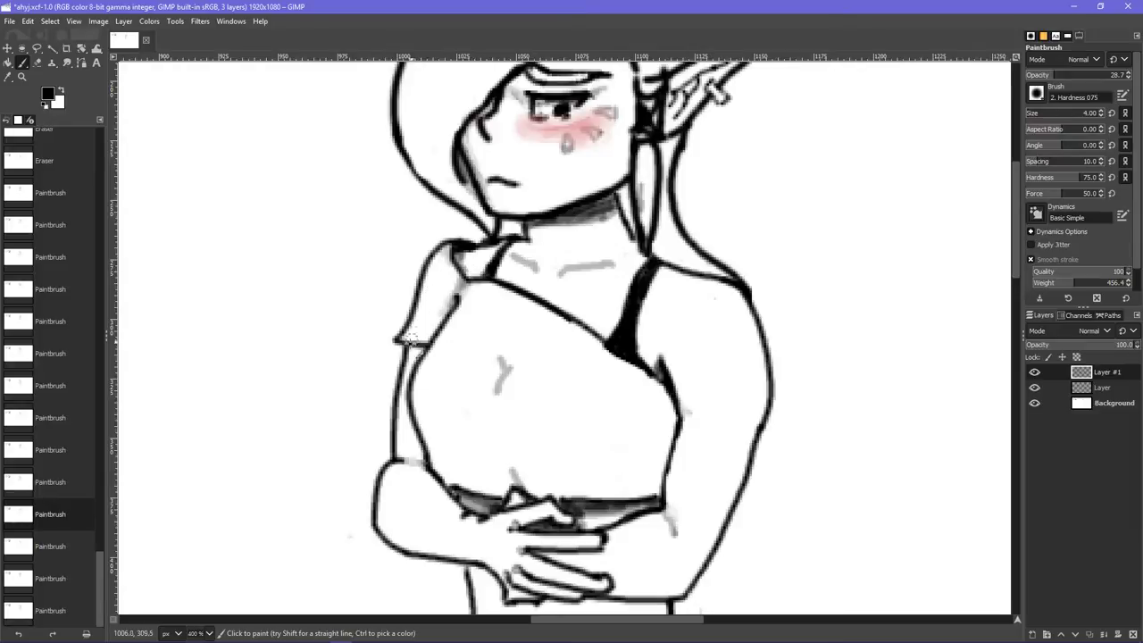
- Shade the arm beneath the sleeve hem and the bare arm from the armpit to the forearm using the Paintbrush at 28.7 opacity
{"action": "mouse_move", "coordinate": [412, 353]}
{"action": "left_mouse_down"}
{"action": "mouse_move", "coordinate": [427, 362]}
{"action": "mouse_move", "coordinate": [408, 366]}
{"action": "left_mouse_up"}
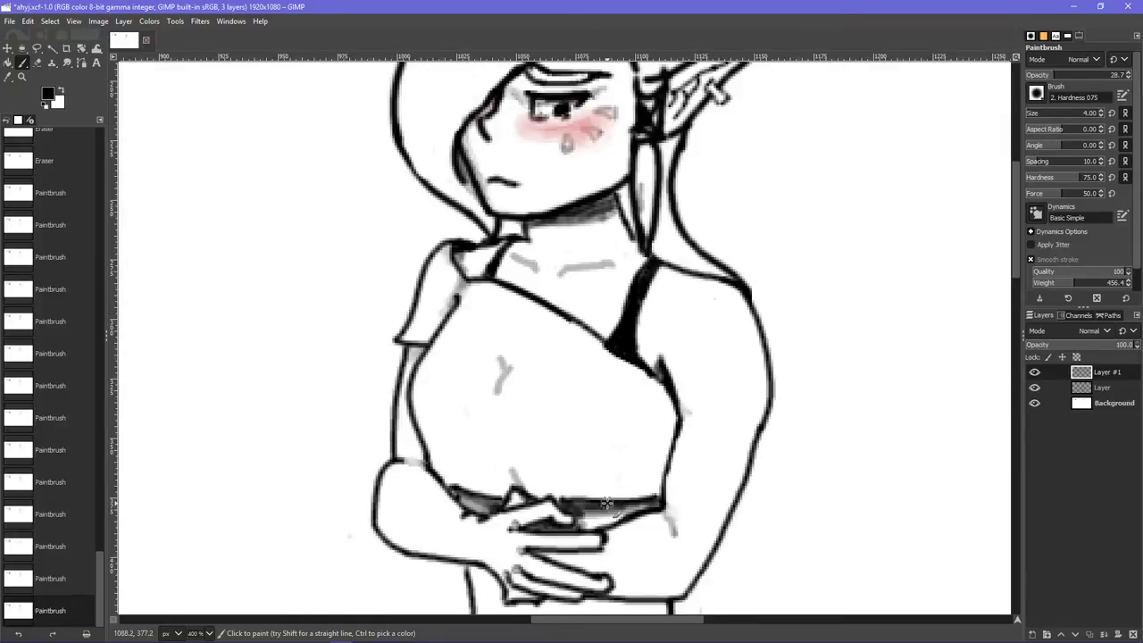
{"action": "scroll", "coordinate": [606, 503], "scroll_direction": "up", "scroll_amount": 3}
{"action": "scroll", "coordinate": [650, 482], "scroll_direction": "down", "scroll_amount": 3}
{"action": "left_click", "coordinate": [670, 388]}
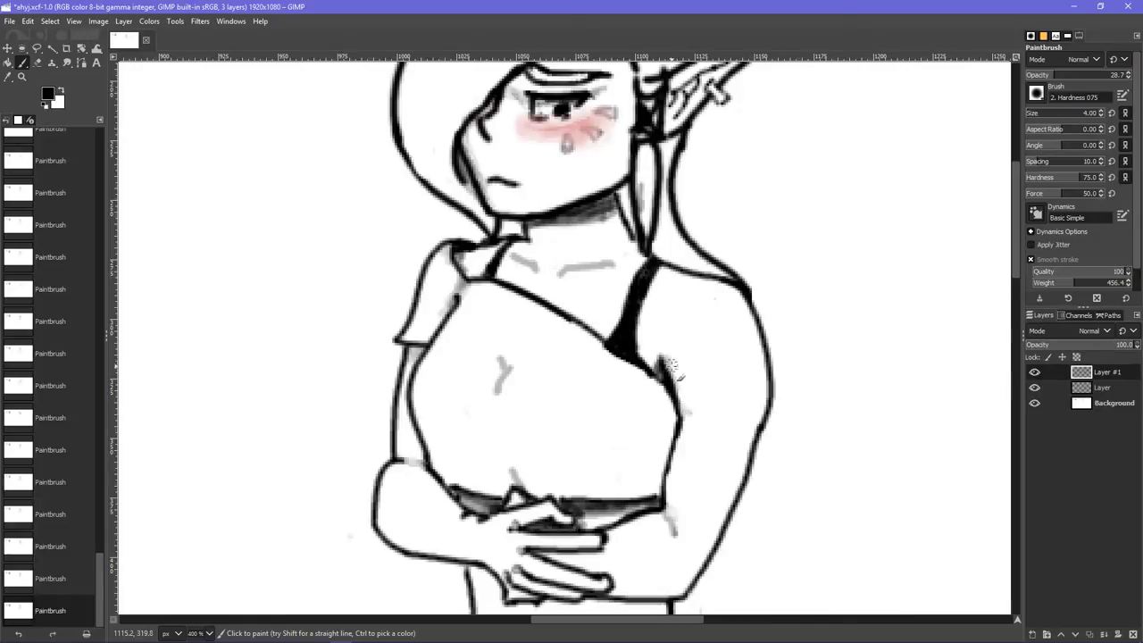
{"action": "mouse_move", "coordinate": [669, 366]}
{"action": "left_mouse_down"}
{"action": "mouse_move", "coordinate": [681, 439]}
{"action": "mouse_move", "coordinate": [666, 537]}
{"action": "left_mouse_up"}
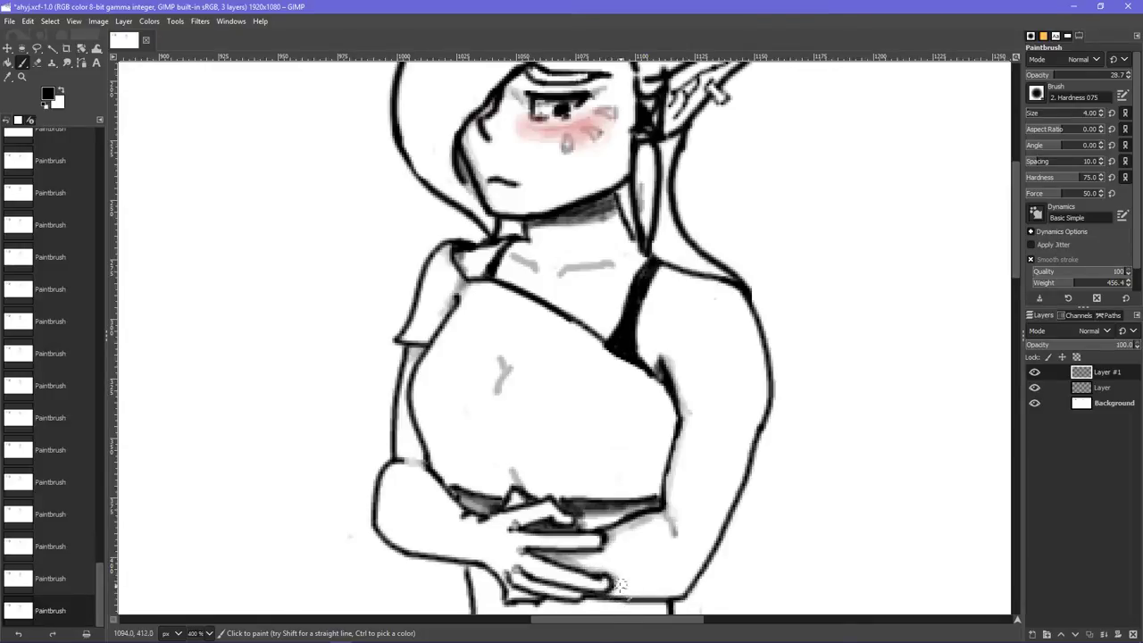
- Shade the back of the hand, the wrist, the underside of the sleeved arm's forearm and the raised fingertip with the Paintbrush at 28.7 opacity
{"action": "scroll", "coordinate": [534, 561], "scroll_direction": "down", "scroll_amount": 3}
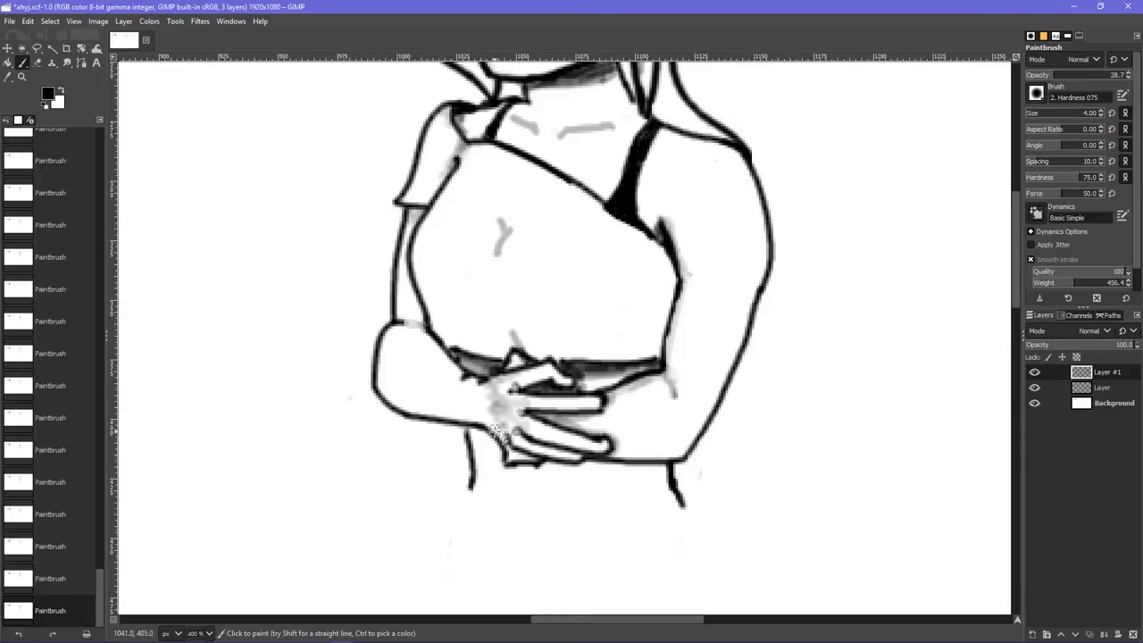
{"action": "mouse_move", "coordinate": [460, 400]}
{"action": "left_mouse_down"}
{"action": "mouse_move", "coordinate": [487, 427]}
{"action": "mouse_move", "coordinate": [475, 421]}
{"action": "left_mouse_up"}
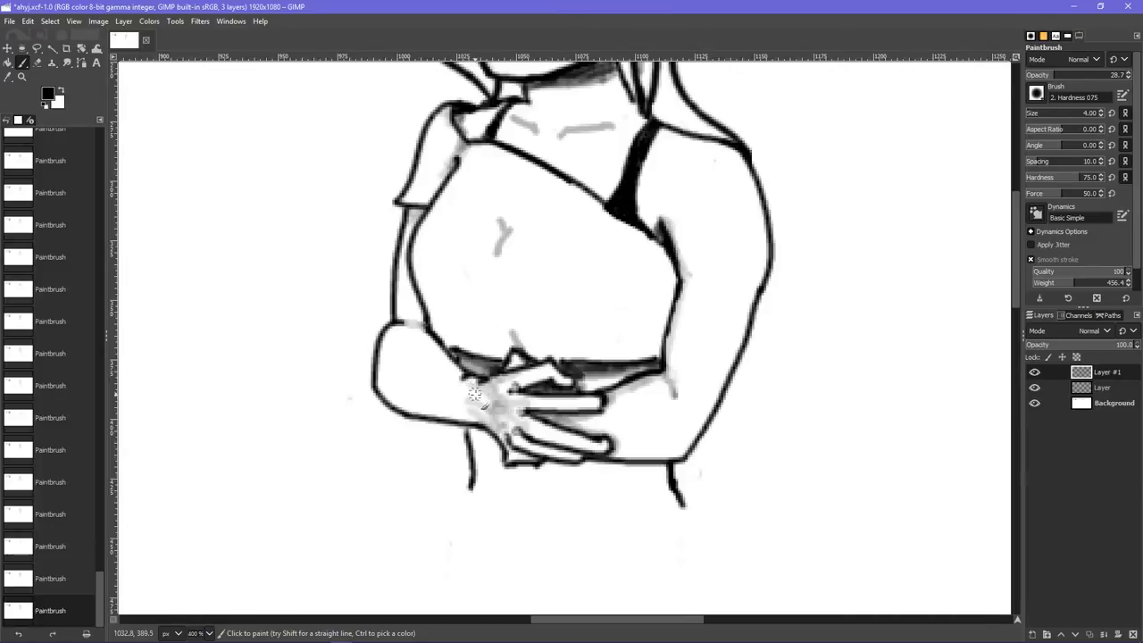
{"action": "mouse_move", "coordinate": [488, 406]}
{"action": "left_mouse_down"}
{"action": "mouse_move", "coordinate": [462, 390]}
{"action": "mouse_move", "coordinate": [453, 395]}
{"action": "mouse_move", "coordinate": [482, 415]}
{"action": "left_mouse_up"}
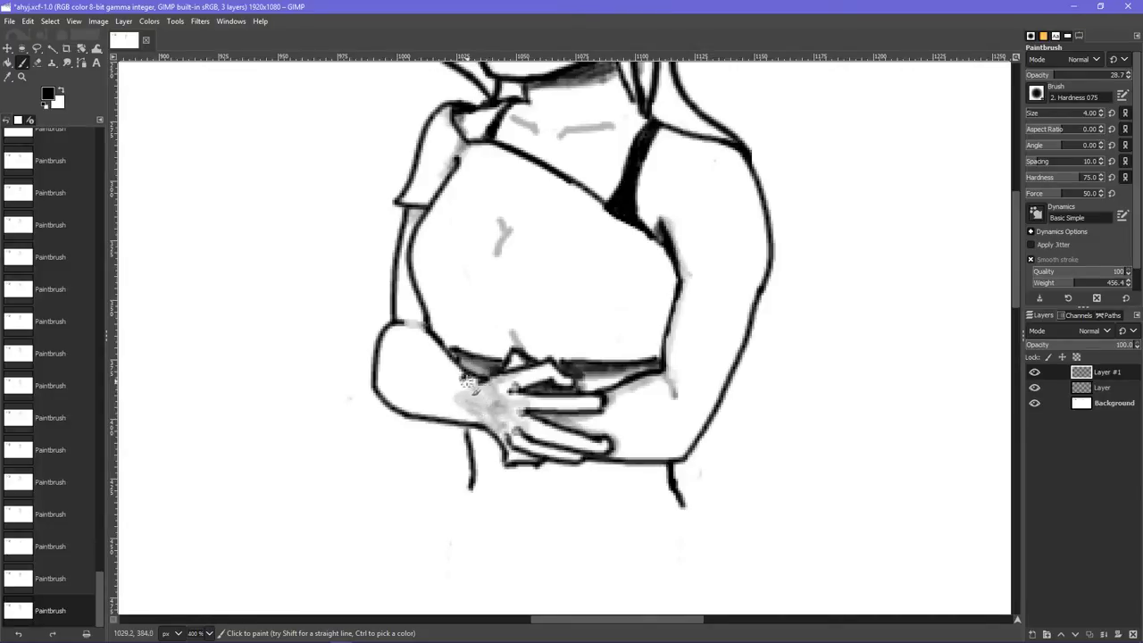
{"action": "mouse_move", "coordinate": [471, 392]}
{"action": "left_mouse_down"}
{"action": "mouse_move", "coordinate": [441, 390]}
{"action": "mouse_move", "coordinate": [468, 423]}
{"action": "mouse_move", "coordinate": [433, 414]}
{"action": "mouse_move", "coordinate": [483, 419]}
{"action": "mouse_move", "coordinate": [416, 392]}
{"action": "mouse_move", "coordinate": [435, 388]}
{"action": "mouse_move", "coordinate": [381, 354]}
{"action": "mouse_move", "coordinate": [384, 378]}
{"action": "mouse_move", "coordinate": [384, 354]}
{"action": "mouse_move", "coordinate": [384, 369]}
{"action": "mouse_move", "coordinate": [385, 359]}
{"action": "mouse_move", "coordinate": [446, 395]}
{"action": "mouse_move", "coordinate": [374, 344]}
{"action": "mouse_move", "coordinate": [447, 410]}
{"action": "mouse_move", "coordinate": [423, 408]}
{"action": "mouse_move", "coordinate": [467, 413]}
{"action": "mouse_move", "coordinate": [384, 399]}
{"action": "mouse_move", "coordinate": [379, 370]}
{"action": "mouse_move", "coordinate": [399, 398]}
{"action": "mouse_move", "coordinate": [374, 382]}
{"action": "mouse_move", "coordinate": [438, 420]}
{"action": "mouse_move", "coordinate": [396, 386]}
{"action": "mouse_move", "coordinate": [435, 412]}
{"action": "mouse_move", "coordinate": [438, 402]}
{"action": "mouse_move", "coordinate": [388, 386]}
{"action": "left_mouse_up"}
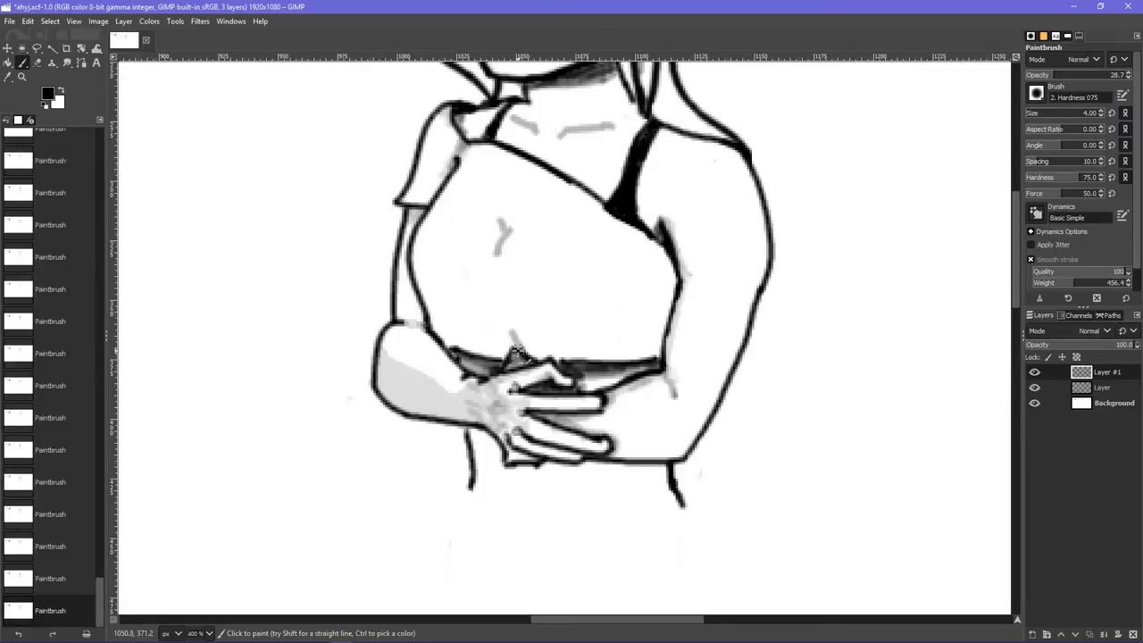
{"action": "left_click_drag", "start_coordinate": [526, 367], "coordinate": [513, 352]}
- Shade the upper edge of the elbow and the narrow strip of upper arm beneath the sleeve hem
{"action": "scroll", "coordinate": [546, 397], "scroll_direction": "up", "scroll_amount": 3}
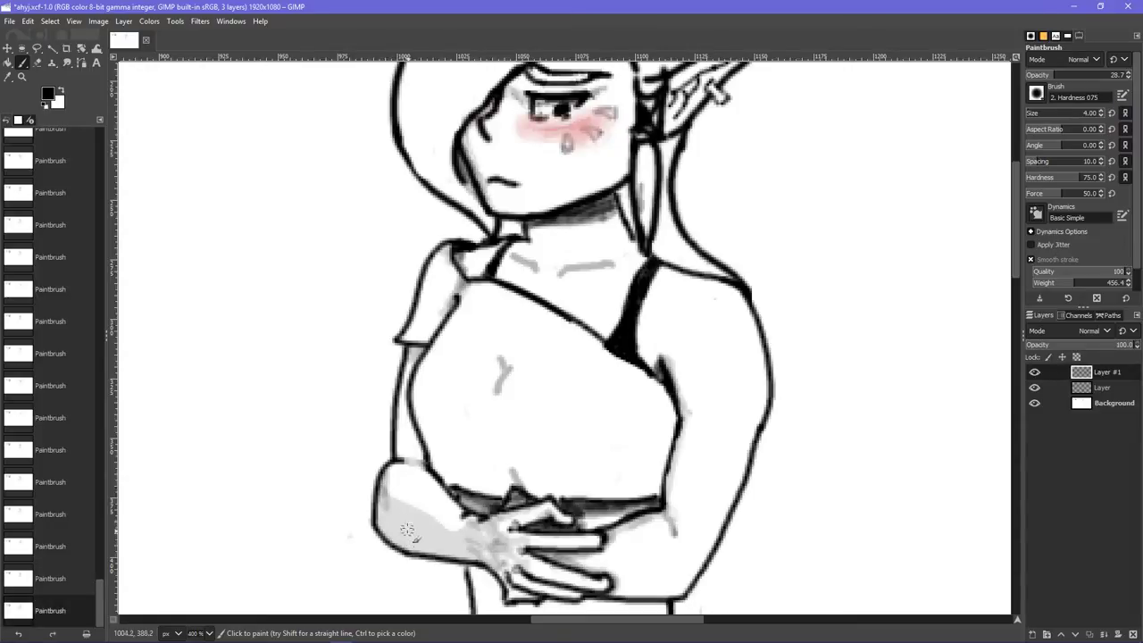
{"action": "left_click_drag", "start_coordinate": [390, 470], "coordinate": [424, 463]}
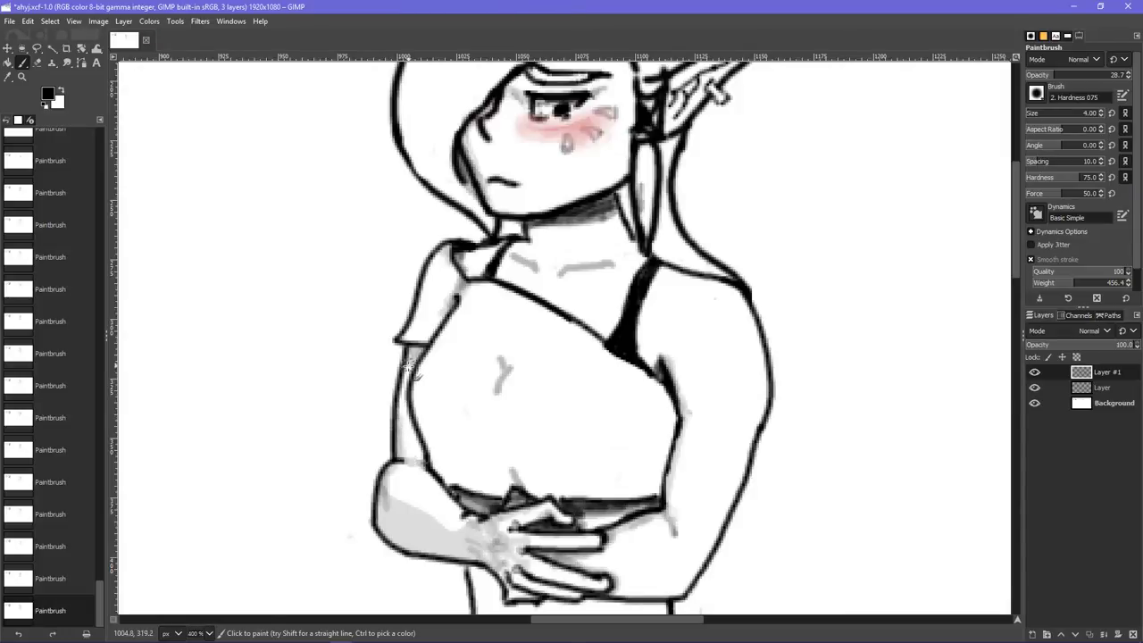
{"action": "left_click_drag", "start_coordinate": [408, 366], "coordinate": [396, 418]}
{"action": "left_click_drag", "start_coordinate": [409, 457], "coordinate": [383, 425]}
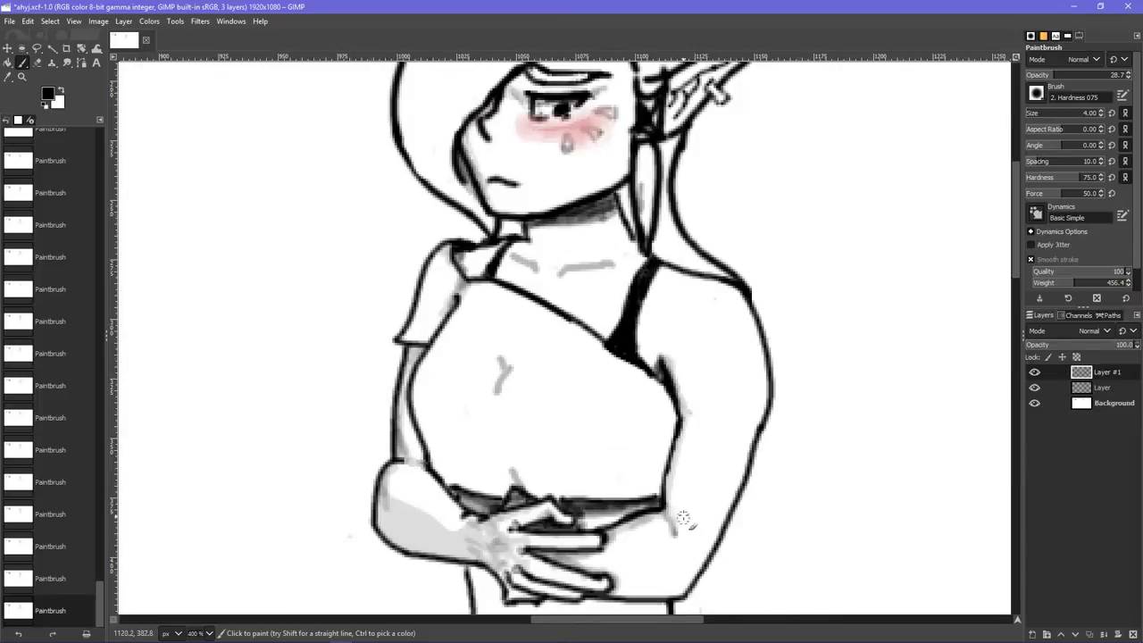
- Shade the inner edge of the bare arm beside the chest and the outer edge of the sleeve
{"action": "mouse_move", "coordinate": [685, 429]}
{"action": "left_mouse_down"}
{"action": "mouse_move", "coordinate": [669, 525]}
{"action": "mouse_move", "coordinate": [673, 472]}
{"action": "left_mouse_up"}
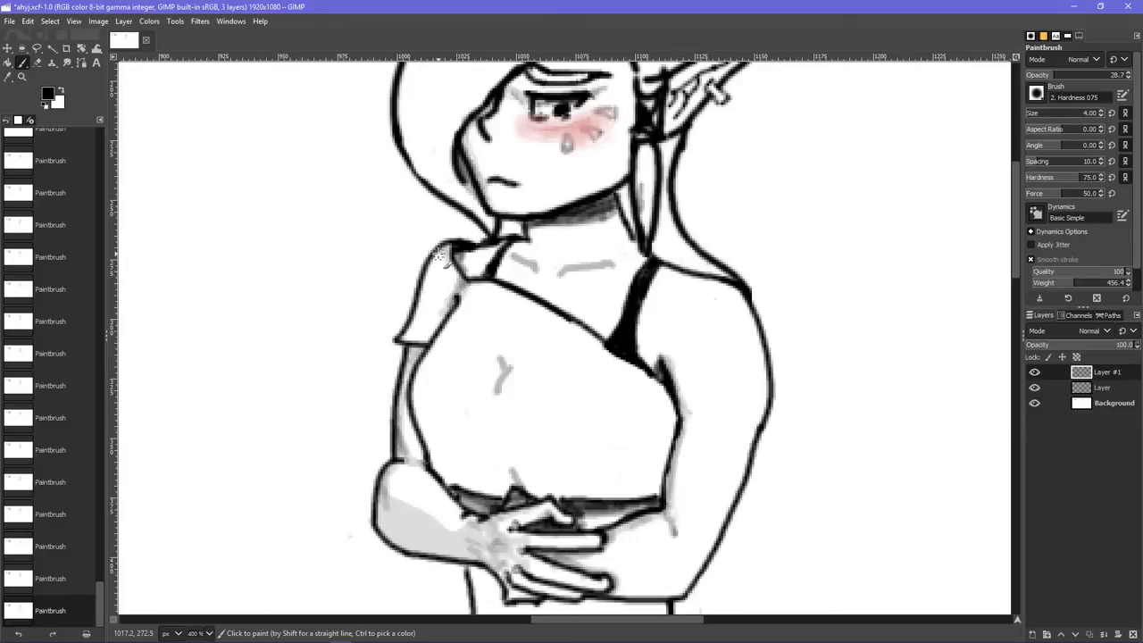
{"action": "left_click_drag", "start_coordinate": [438, 255], "coordinate": [427, 278]}
{"action": "left_click_drag", "start_coordinate": [402, 338], "coordinate": [436, 251]}
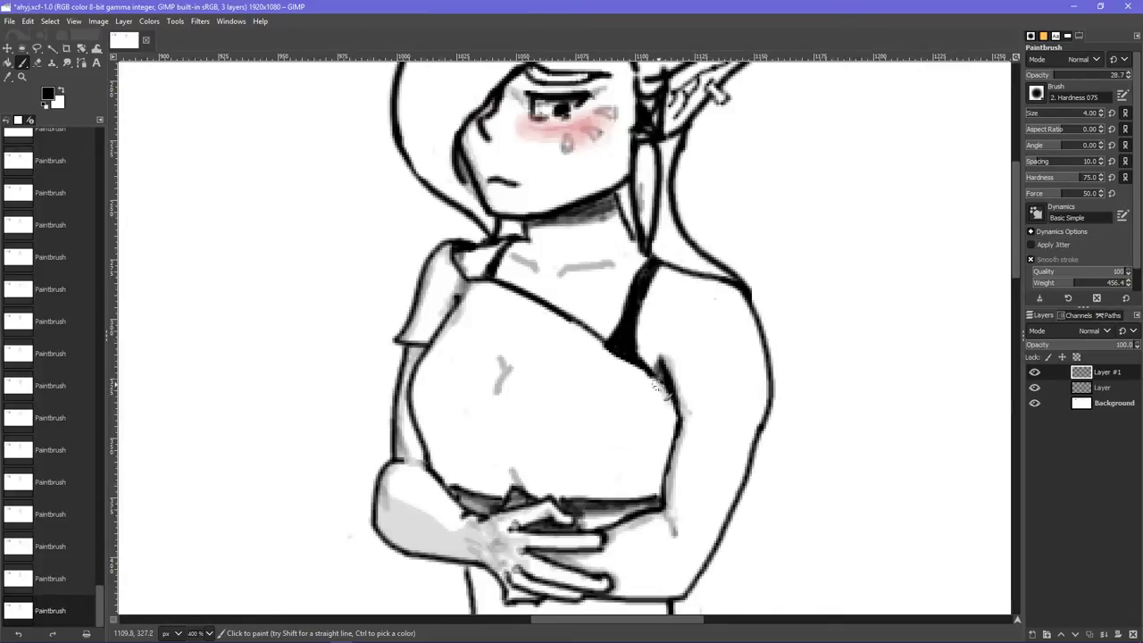
- Build up layered shading along the side of the top, from the armpit down to the hem beside the bare arm
{"action": "left_click_drag", "start_coordinate": [670, 393], "coordinate": [660, 476]}
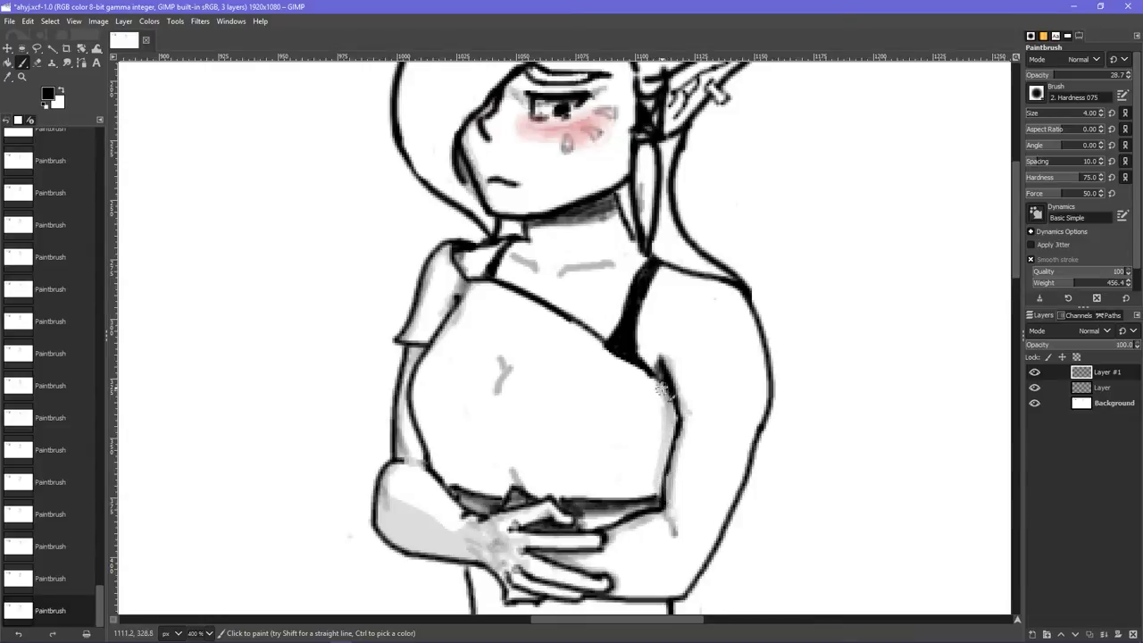
{"action": "mouse_move", "coordinate": [658, 387]}
{"action": "left_mouse_down"}
{"action": "mouse_move", "coordinate": [670, 460]}
{"action": "mouse_move", "coordinate": [648, 491]}
{"action": "left_mouse_up"}
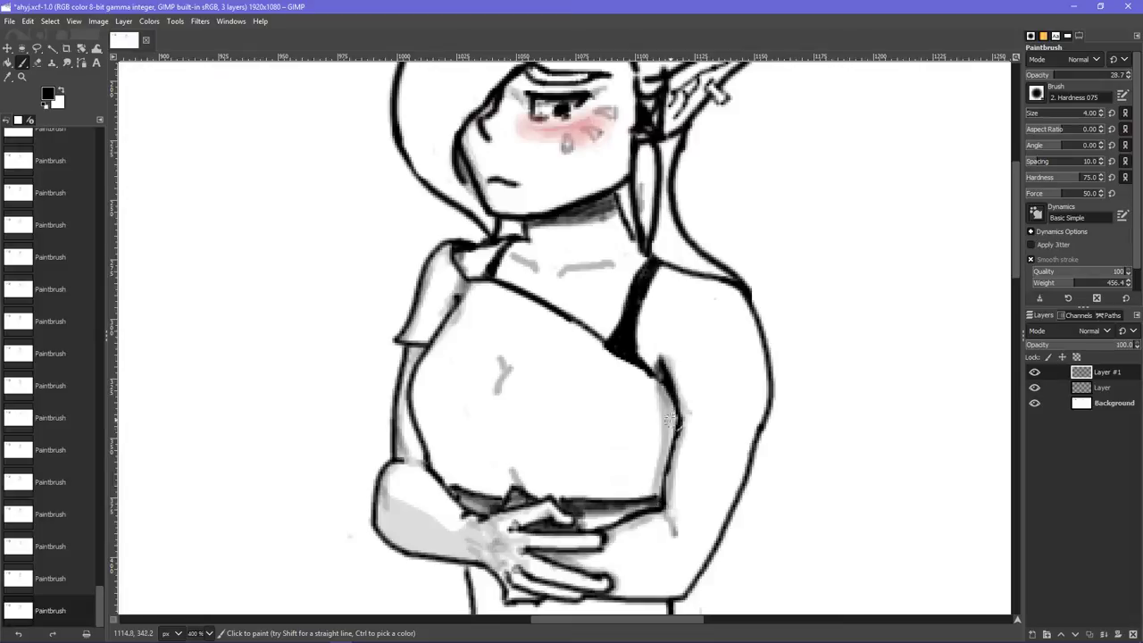
{"action": "left_click_drag", "start_coordinate": [668, 402], "coordinate": [669, 439]}
{"action": "left_click_drag", "start_coordinate": [667, 399], "coordinate": [675, 439]}
{"action": "mouse_move", "coordinate": [667, 413]}
{"action": "left_mouse_down"}
{"action": "mouse_move", "coordinate": [674, 487]}
{"action": "mouse_move", "coordinate": [646, 495]}
{"action": "left_mouse_up"}
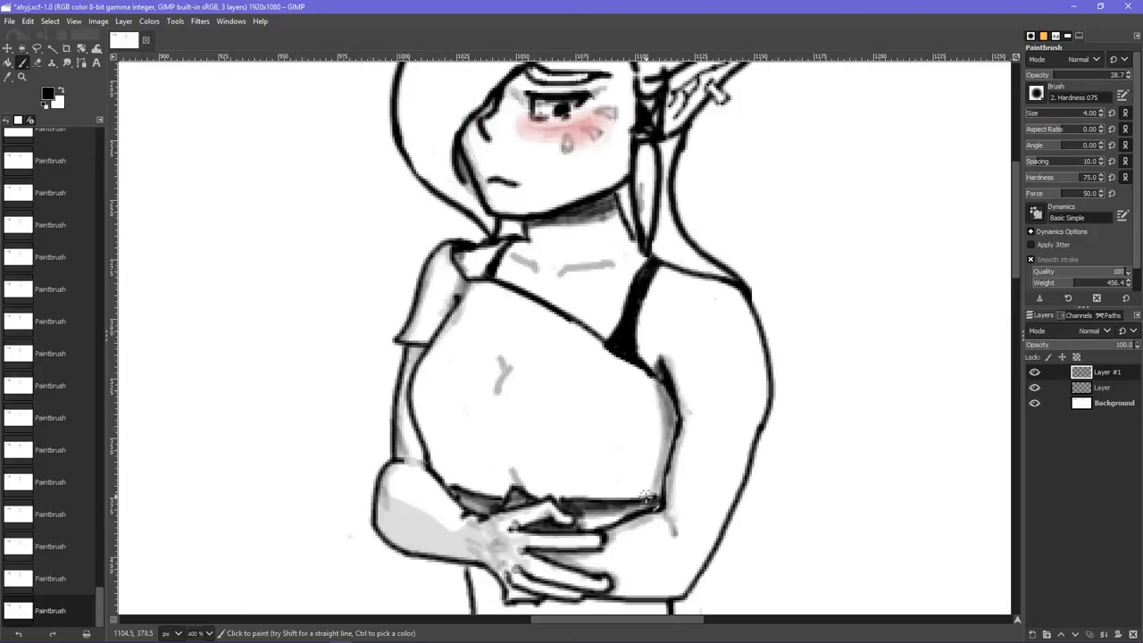
{"action": "left_click_drag", "start_coordinate": [676, 430], "coordinate": [661, 458]}
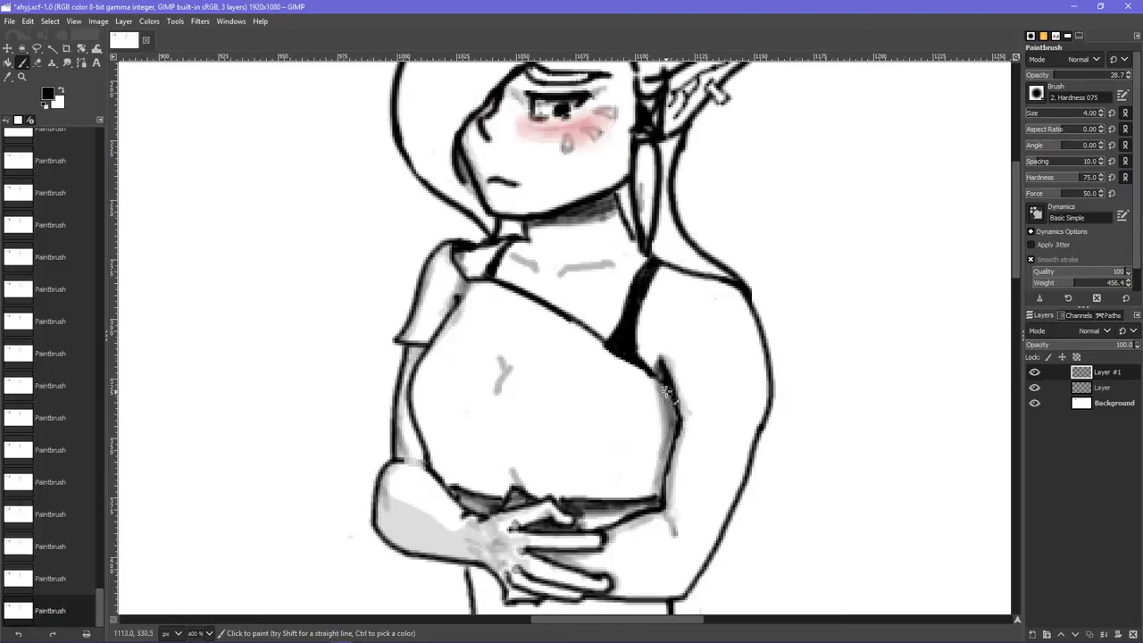
{"action": "mouse_move", "coordinate": [656, 381]}
{"action": "left_mouse_down"}
{"action": "mouse_move", "coordinate": [663, 451]}
{"action": "mouse_move", "coordinate": [647, 494]}
{"action": "left_mouse_up"}
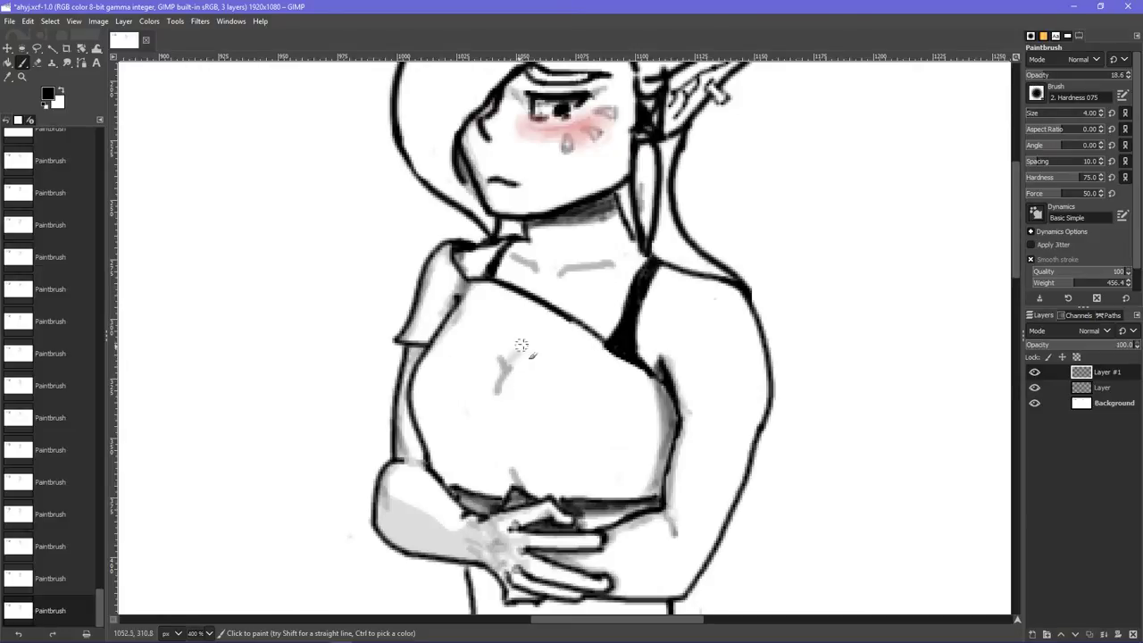
- Shade the chest crease and the underside of the chest at 18.6 opacity, and soften the lower shading with the Eraser at 68.3 opacity
{"action": "mouse_move", "coordinate": [523, 346]}
{"action": "left_mouse_down"}
{"action": "mouse_move", "coordinate": [507, 364]}
{"action": "mouse_move", "coordinate": [522, 335]}
{"action": "left_mouse_up"}
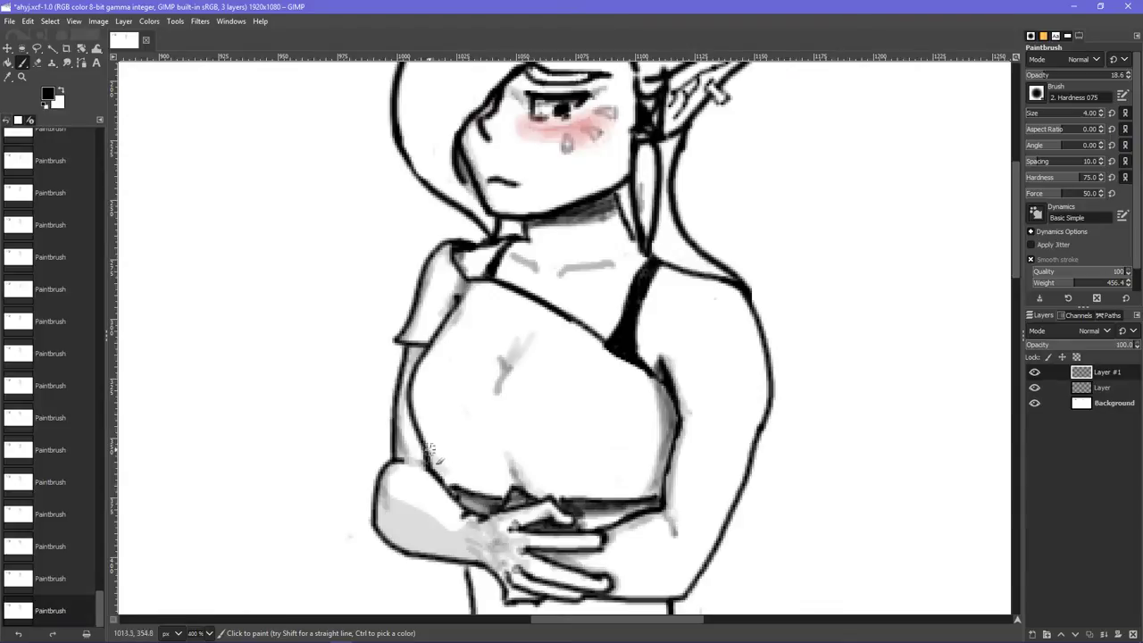
{"action": "mouse_move", "coordinate": [439, 455]}
{"action": "left_mouse_down"}
{"action": "mouse_move", "coordinate": [510, 491]}
{"action": "mouse_move", "coordinate": [457, 468]}
{"action": "mouse_move", "coordinate": [500, 484]}
{"action": "mouse_move", "coordinate": [498, 462]}
{"action": "mouse_move", "coordinate": [478, 483]}
{"action": "mouse_move", "coordinate": [494, 486]}
{"action": "mouse_move", "coordinate": [491, 468]}
{"action": "mouse_move", "coordinate": [503, 464]}
{"action": "left_mouse_up"}
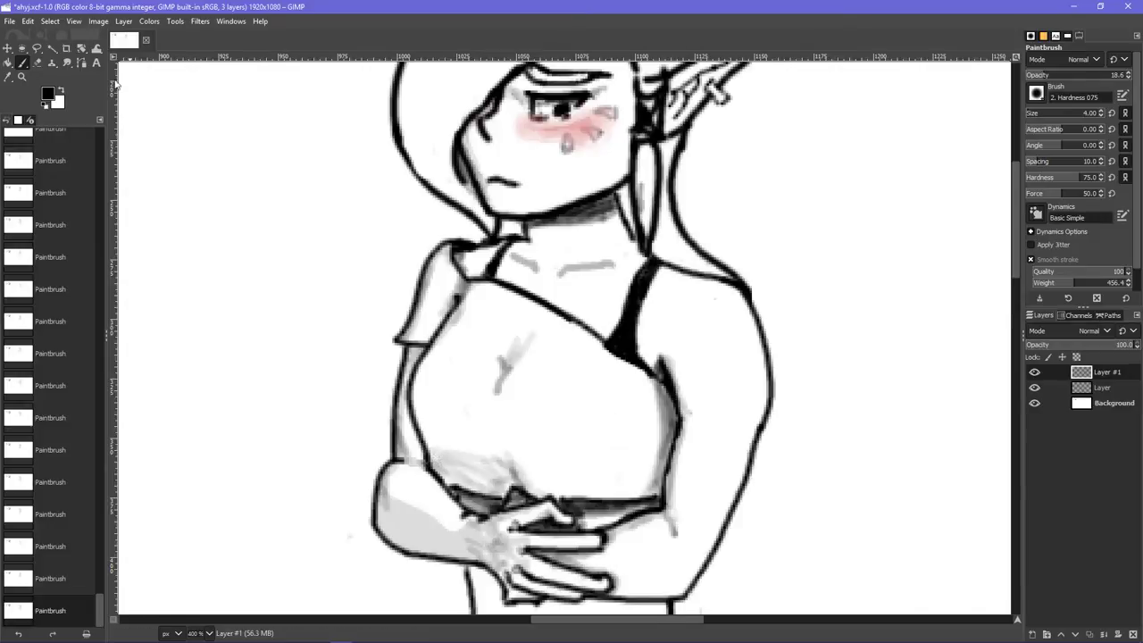
{"action": "left_click", "coordinate": [37, 63]}
{"action": "mouse_move", "coordinate": [490, 462]}
{"action": "left_mouse_down"}
{"action": "mouse_move", "coordinate": [419, 445]}
{"action": "mouse_move", "coordinate": [472, 452]}
{"action": "mouse_move", "coordinate": [470, 437]}
{"action": "left_mouse_up"}
{"action": "key", "text": "ctrl+z"}
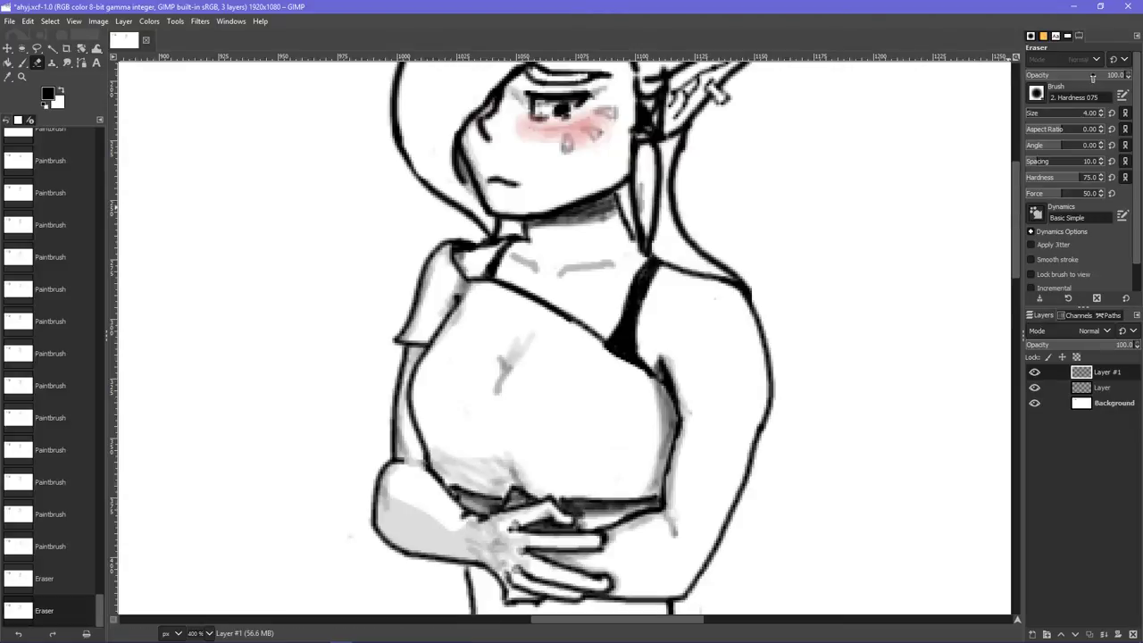
{"action": "left_click", "coordinate": [1092, 78]}
{"action": "mouse_move", "coordinate": [451, 454]}
{"action": "left_mouse_down"}
{"action": "mouse_move", "coordinate": [516, 448]}
{"action": "mouse_move", "coordinate": [487, 453]}
{"action": "mouse_move", "coordinate": [514, 484]}
{"action": "mouse_move", "coordinate": [523, 529]}
{"action": "mouse_move", "coordinate": [499, 461]}
{"action": "mouse_move", "coordinate": [417, 446]}
{"action": "mouse_move", "coordinate": [511, 473]}
{"action": "mouse_move", "coordinate": [434, 434]}
{"action": "mouse_move", "coordinate": [493, 462]}
{"action": "mouse_move", "coordinate": [449, 459]}
{"action": "left_mouse_up"}
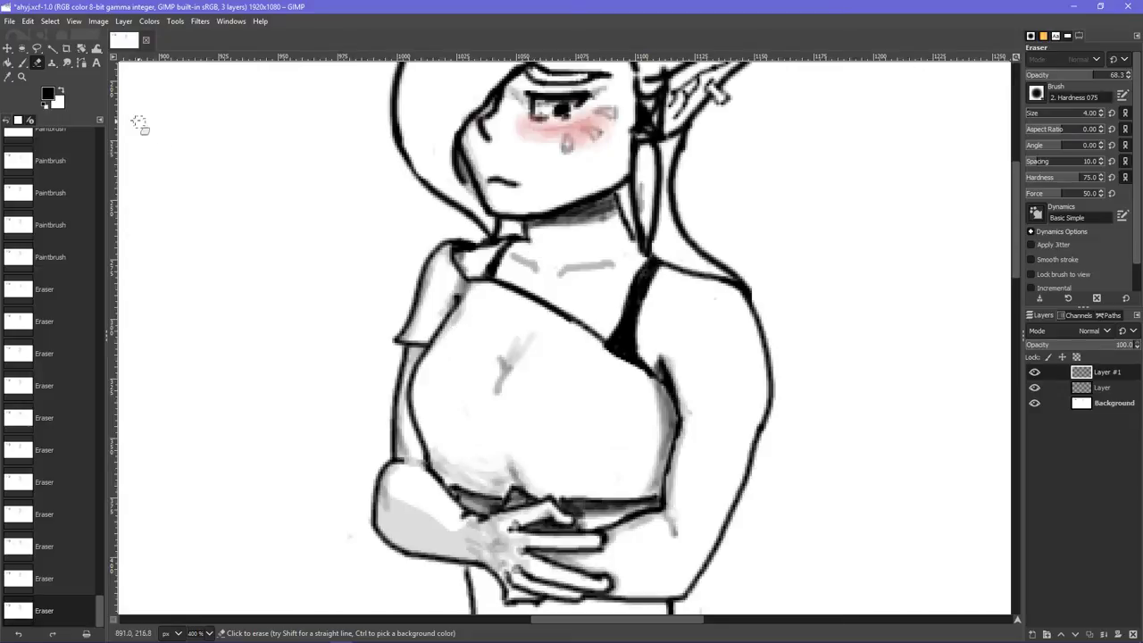
- Try to extend the creases above the chest fold mark with the Paintbrush, and undo those strokes back to the last eraser stroke
{"action": "left_click", "coordinate": [23, 63]}
{"action": "mouse_move", "coordinate": [506, 362]}
{"action": "left_mouse_down"}
{"action": "mouse_move", "coordinate": [486, 316]}
{"action": "mouse_move", "coordinate": [509, 363]}
{"action": "mouse_move", "coordinate": [525, 346]}
{"action": "mouse_move", "coordinate": [498, 354]}
{"action": "mouse_move", "coordinate": [529, 316]}
{"action": "mouse_move", "coordinate": [504, 342]}
{"action": "mouse_move", "coordinate": [509, 304]}
{"action": "mouse_move", "coordinate": [520, 360]}
{"action": "mouse_move", "coordinate": [542, 316]}
{"action": "left_mouse_up"}
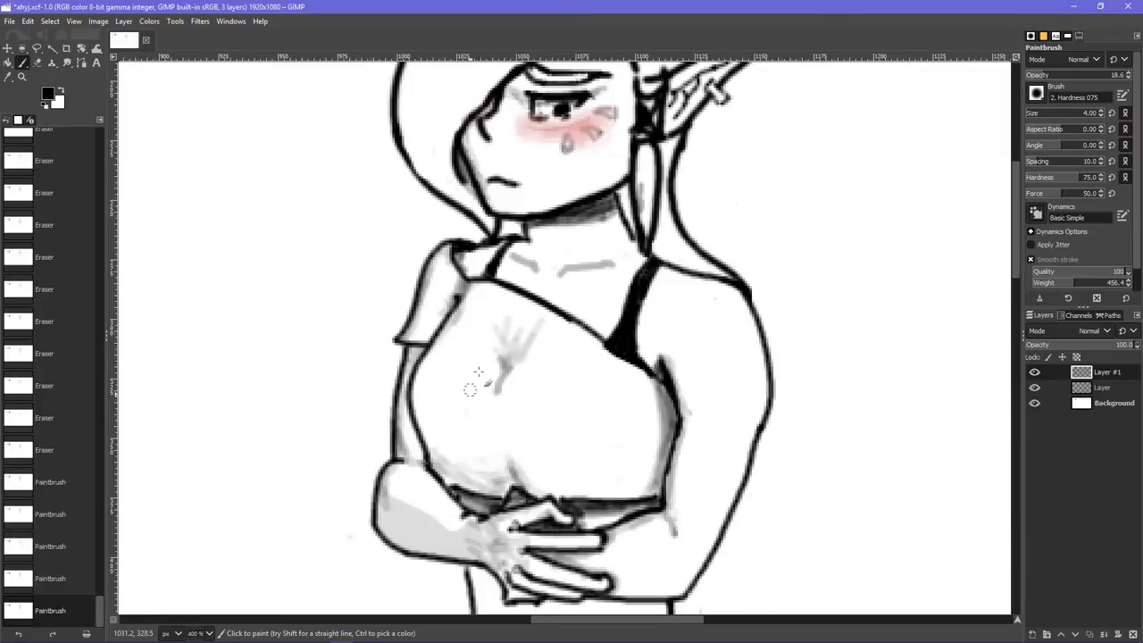
{"action": "key", "text": "ctrl+z"}
{"action": "key", "text": "ctrl+z"}
{"action": "key", "text": "ctrl+z"}
{"action": "key", "text": "ctrl+z"}
{"action": "key", "text": "ctrl+z"}
{"action": "key", "text": "ctrl+z"}
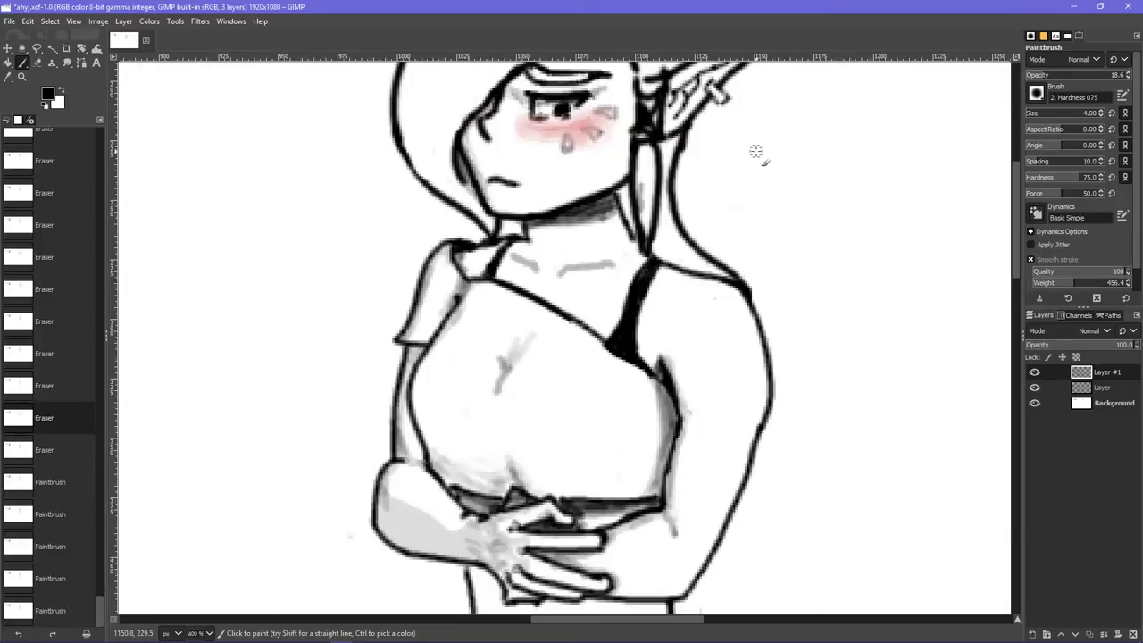
{"action": "left_click", "coordinate": [40, 450]}
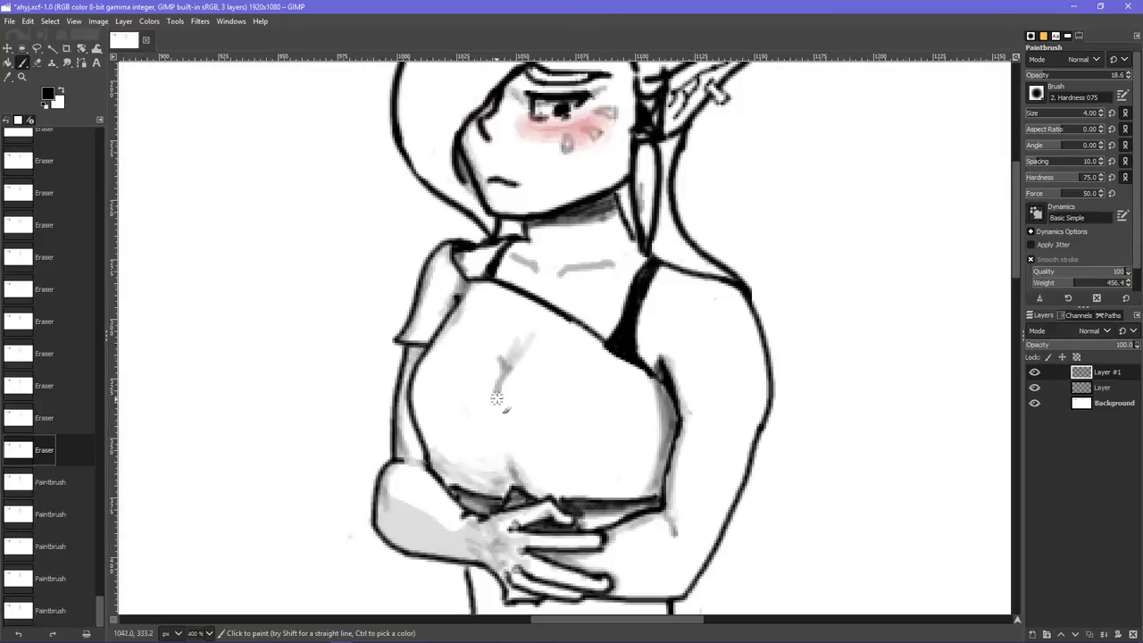
- Add faint crease strokes around the chest fold mark, and lightly shade the base of the neck beside the strap and the collarbone at 18.6 opacity
{"action": "mouse_move", "coordinate": [497, 393]}
{"action": "left_mouse_down"}
{"action": "mouse_move", "coordinate": [500, 349]}
{"action": "mouse_move", "coordinate": [495, 402]}
{"action": "mouse_move", "coordinate": [468, 449]}
{"action": "mouse_move", "coordinate": [515, 360]}
{"action": "mouse_move", "coordinate": [502, 367]}
{"action": "mouse_move", "coordinate": [510, 328]}
{"action": "left_mouse_up"}
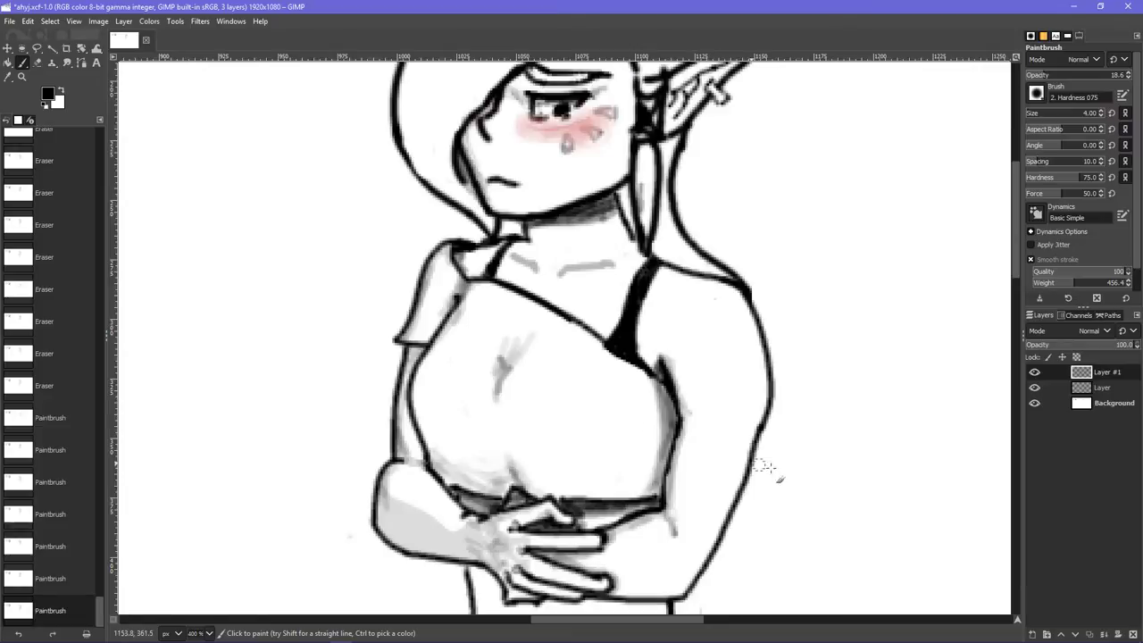
{"action": "scroll", "coordinate": [641, 325], "scroll_direction": "up", "scroll_amount": 3}
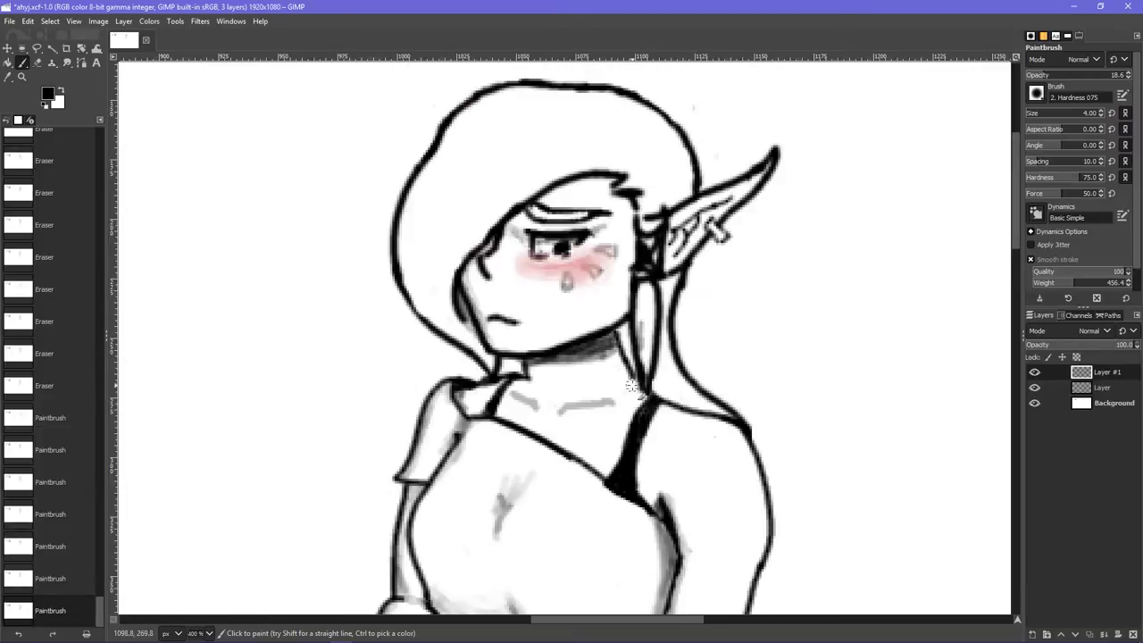
{"action": "mouse_move", "coordinate": [635, 398]}
{"action": "left_mouse_down"}
{"action": "mouse_move", "coordinate": [628, 387]}
{"action": "mouse_move", "coordinate": [623, 402]}
{"action": "mouse_move", "coordinate": [655, 414]}
{"action": "left_mouse_up"}
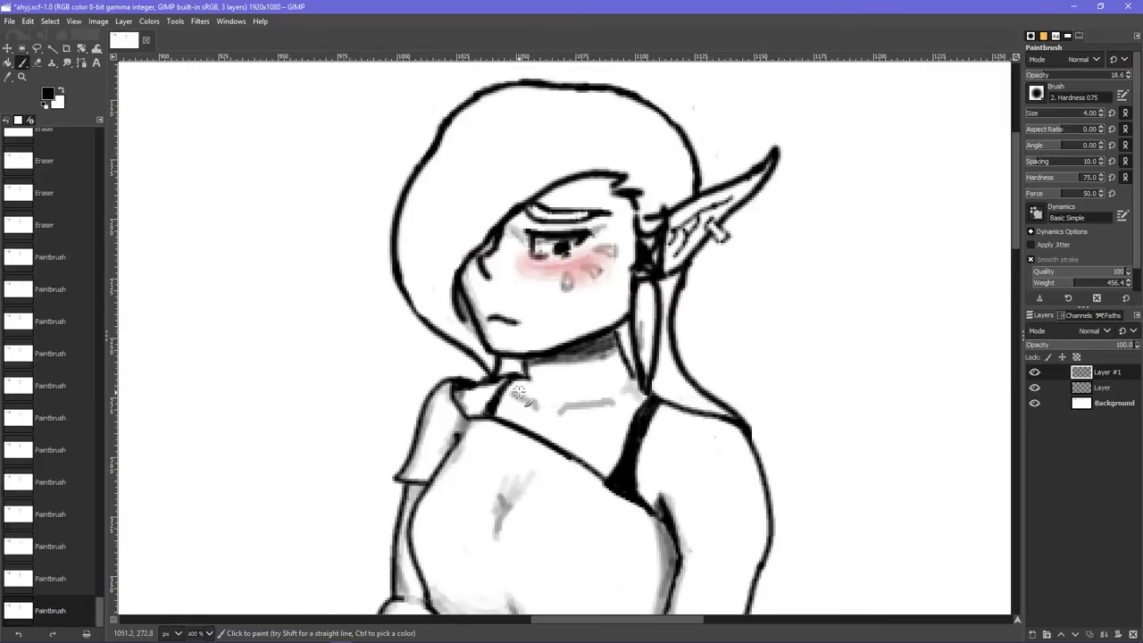
{"action": "left_click_drag", "start_coordinate": [522, 376], "coordinate": [525, 383]}
- Set the Paintbrush opacity to 47.3 and darken the neckline corner, the top of the bare forearm and the gap between the fingers
{"action": "left_click", "coordinate": [1074, 79]}
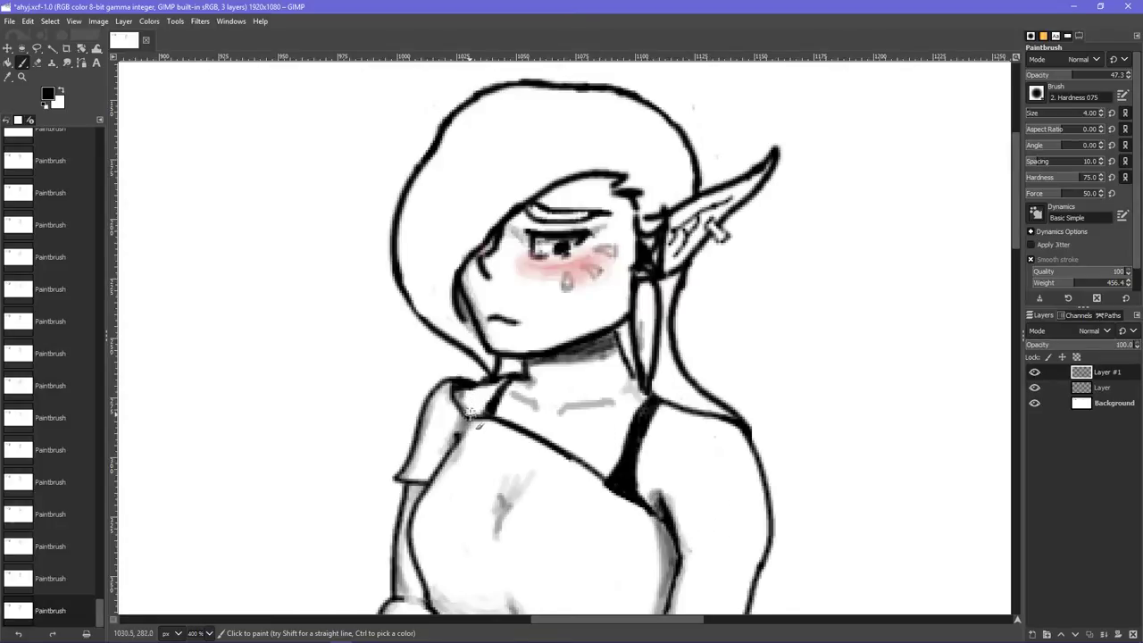
{"action": "left_click_drag", "start_coordinate": [472, 410], "coordinate": [483, 414]}
{"action": "scroll", "coordinate": [582, 462], "scroll_direction": "down", "scroll_amount": 3}
{"action": "scroll", "coordinate": [583, 460], "scroll_direction": "down", "scroll_amount": 3}
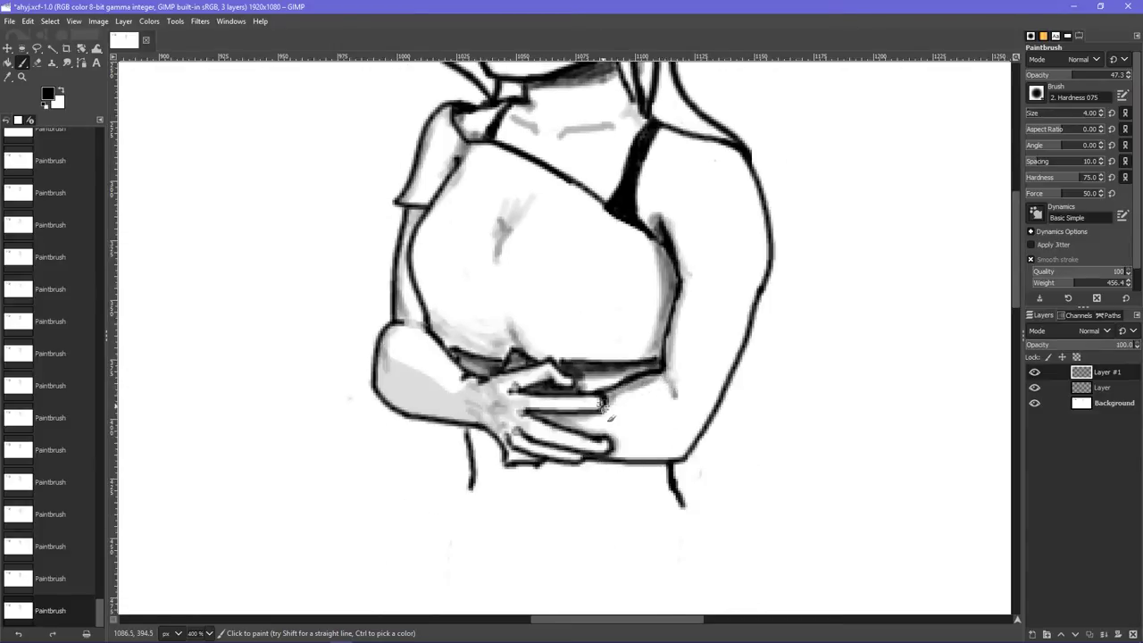
{"action": "left_click_drag", "start_coordinate": [648, 386], "coordinate": [614, 406]}
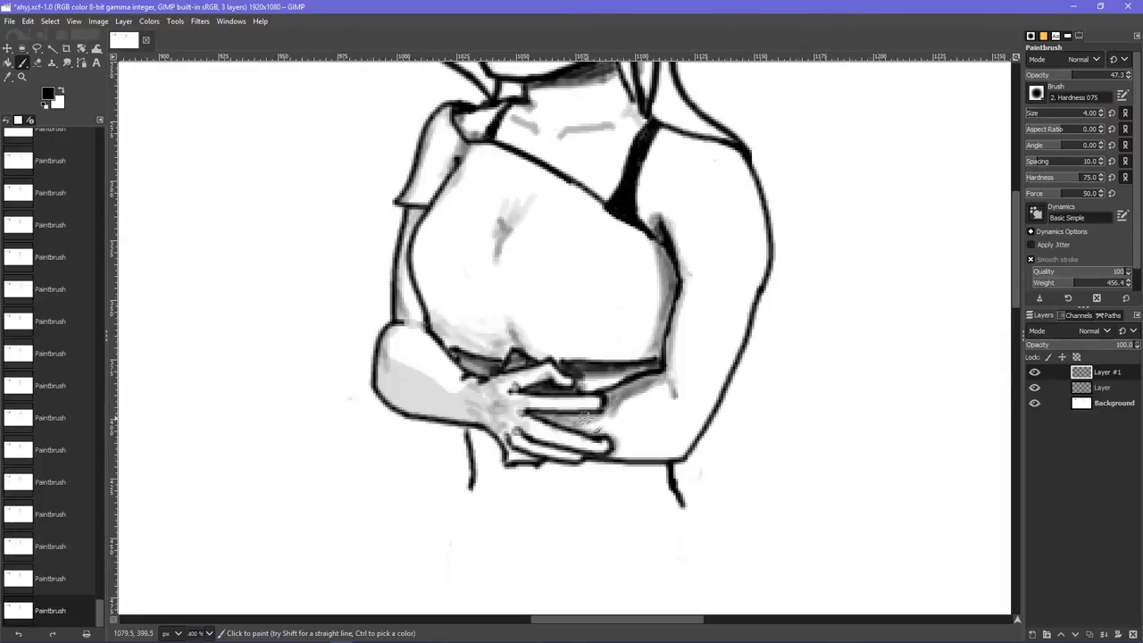
{"action": "mouse_move", "coordinate": [576, 427]}
{"action": "left_mouse_down"}
{"action": "mouse_move", "coordinate": [675, 381]}
{"action": "mouse_move", "coordinate": [581, 423]}
{"action": "mouse_move", "coordinate": [568, 411]}
{"action": "mouse_move", "coordinate": [621, 415]}
{"action": "mouse_move", "coordinate": [566, 429]}
{"action": "mouse_move", "coordinate": [629, 415]}
{"action": "mouse_move", "coordinate": [581, 433]}
{"action": "mouse_move", "coordinate": [641, 409]}
{"action": "mouse_move", "coordinate": [586, 427]}
{"action": "mouse_move", "coordinate": [539, 413]}
{"action": "mouse_move", "coordinate": [590, 414]}
{"action": "mouse_move", "coordinate": [559, 425]}
{"action": "mouse_move", "coordinate": [593, 424]}
{"action": "mouse_move", "coordinate": [549, 421]}
{"action": "mouse_move", "coordinate": [582, 425]}
{"action": "left_mouse_up"}
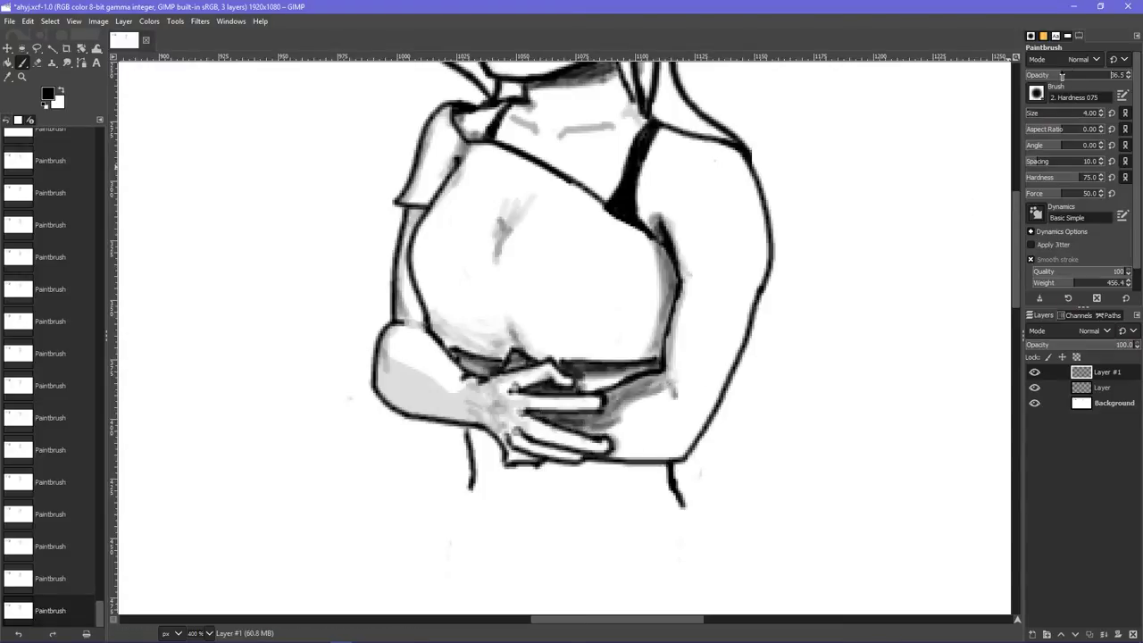
- Shade the bare forearm from the inner elbow to the fingertips and along its lower edge at the elbow, using 36.5 opacity
{"action": "mouse_move", "coordinate": [671, 393]}
{"action": "left_mouse_down"}
{"action": "mouse_move", "coordinate": [622, 411]}
{"action": "mouse_move", "coordinate": [609, 439]}
{"action": "left_mouse_up"}
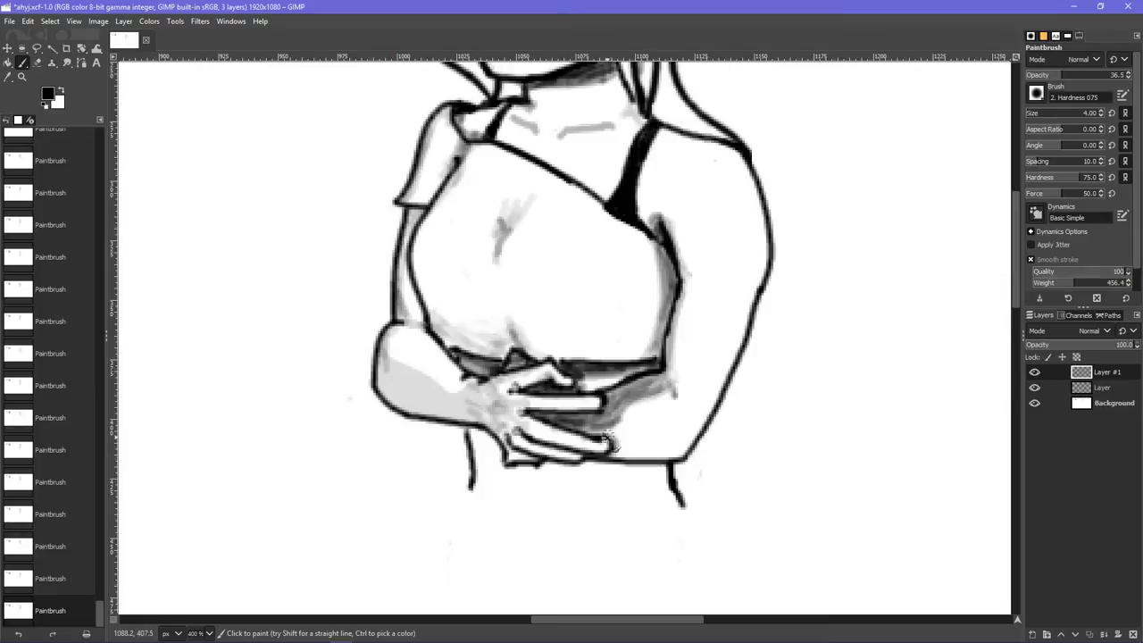
{"action": "mouse_move", "coordinate": [670, 395]}
{"action": "left_mouse_down"}
{"action": "mouse_move", "coordinate": [601, 441]}
{"action": "mouse_move", "coordinate": [577, 438]}
{"action": "mouse_move", "coordinate": [675, 395]}
{"action": "left_mouse_up"}
{"action": "mouse_move", "coordinate": [682, 457]}
{"action": "left_mouse_down"}
{"action": "mouse_move", "coordinate": [621, 466]}
{"action": "mouse_move", "coordinate": [682, 460]}
{"action": "mouse_move", "coordinate": [707, 412]}
{"action": "left_mouse_up"}
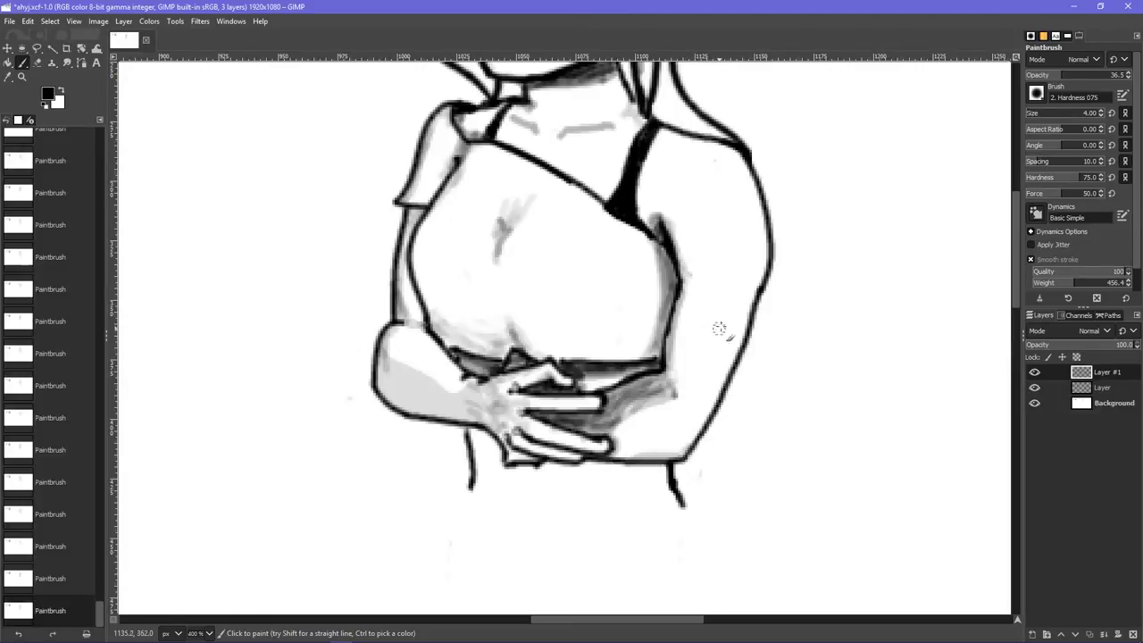
- Add short shading strokes to the bare arm's outer crease, beneath the shoulder line and above the armpit, undoing one shoulder stroke
{"action": "left_click_drag", "start_coordinate": [755, 294], "coordinate": [749, 299]}
{"action": "left_click_drag", "start_coordinate": [688, 142], "coordinate": [698, 140]}
{"action": "key", "text": "ctrl+z"}
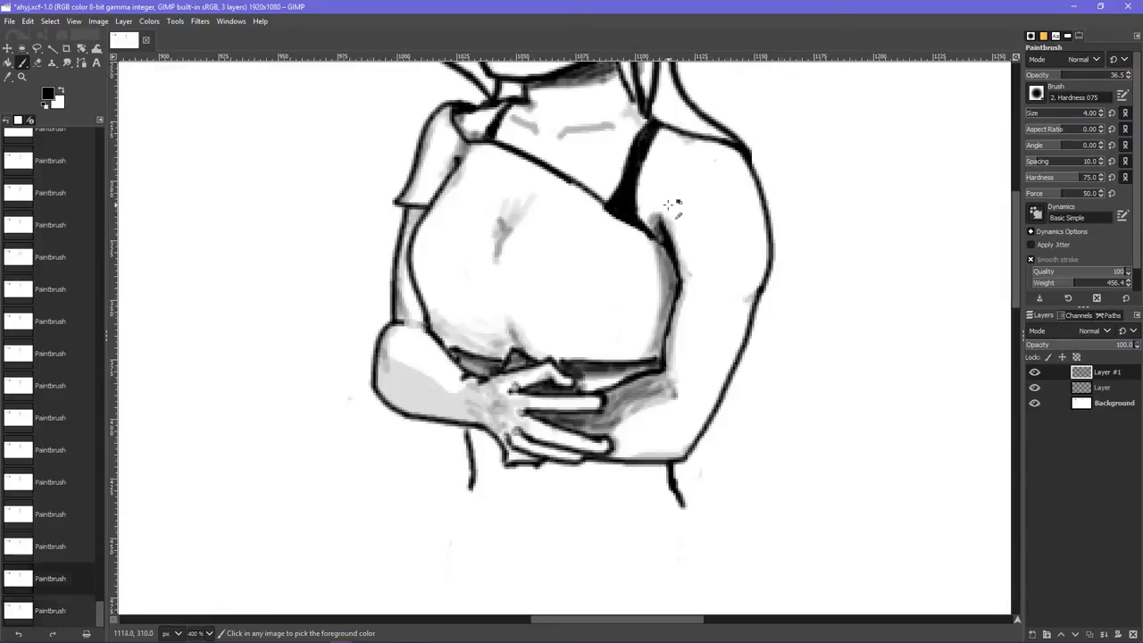
{"action": "left_click_drag", "start_coordinate": [662, 220], "coordinate": [664, 200]}
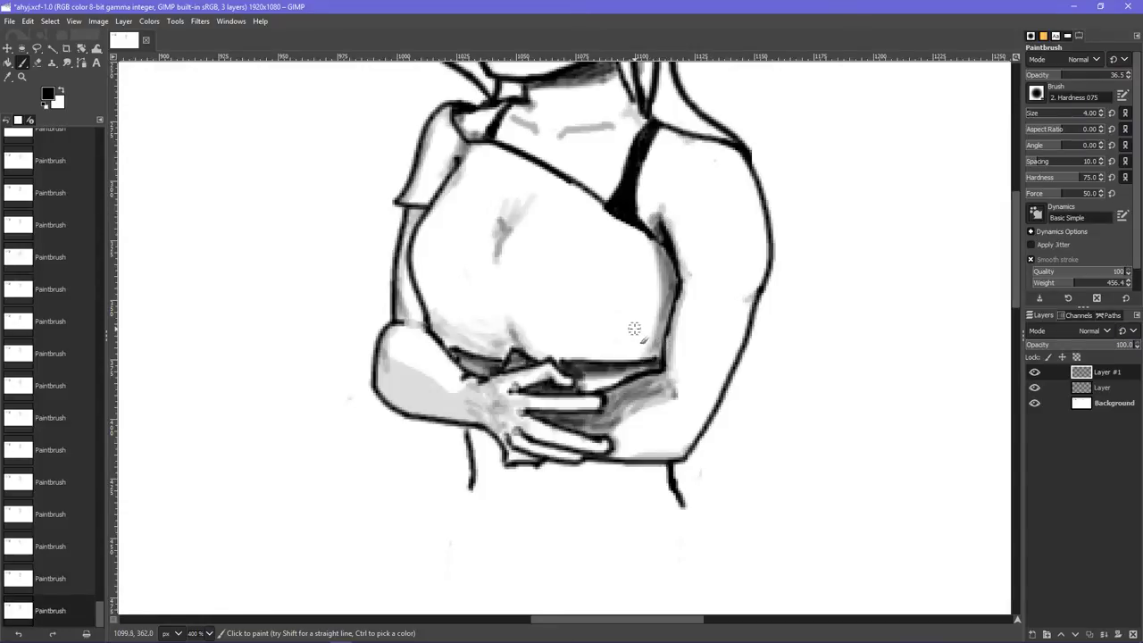
{"action": "scroll", "coordinate": [634, 328], "scroll_direction": "up", "scroll_amount": 3}
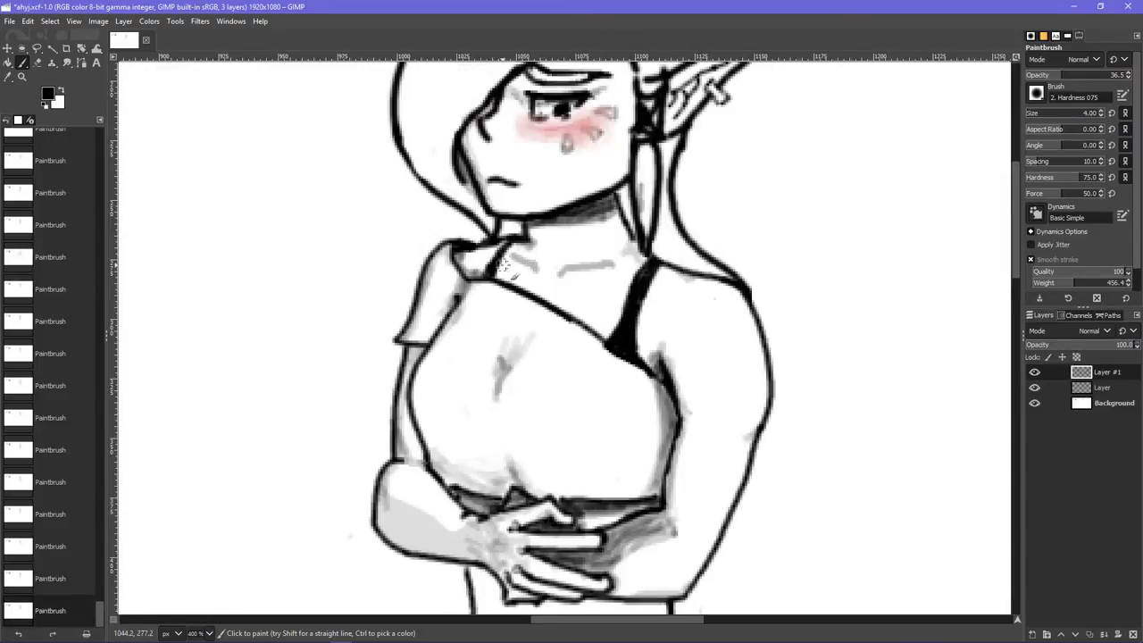
{"action": "scroll", "coordinate": [580, 302], "scroll_direction": "up", "scroll_amount": 3}
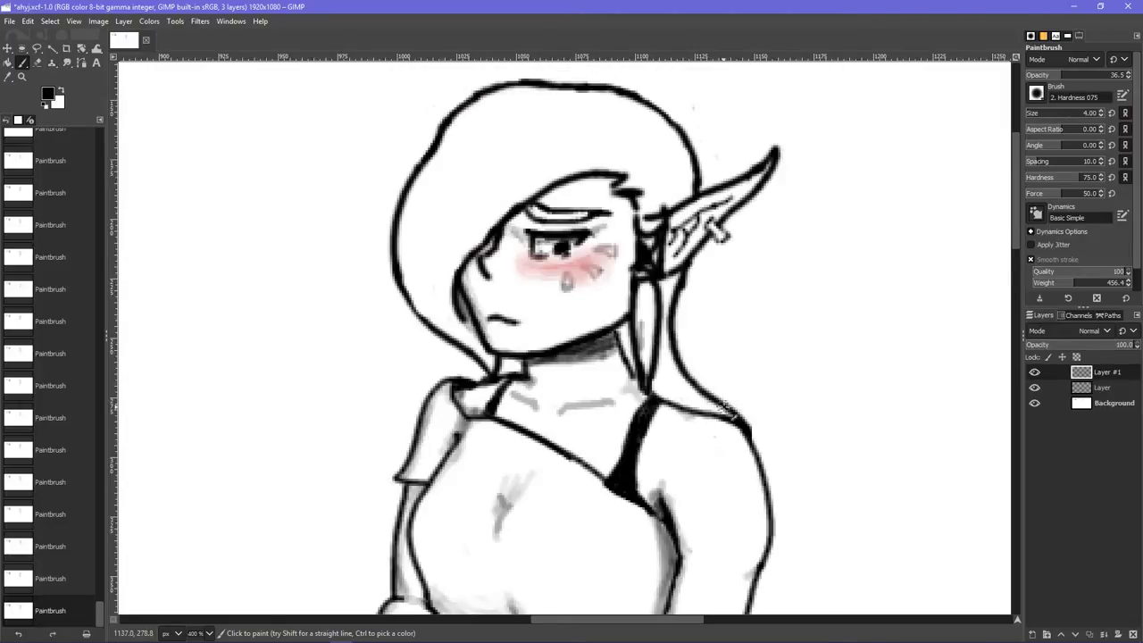
{"action": "scroll", "coordinate": [733, 420], "scroll_direction": "down", "scroll_amount": 3}
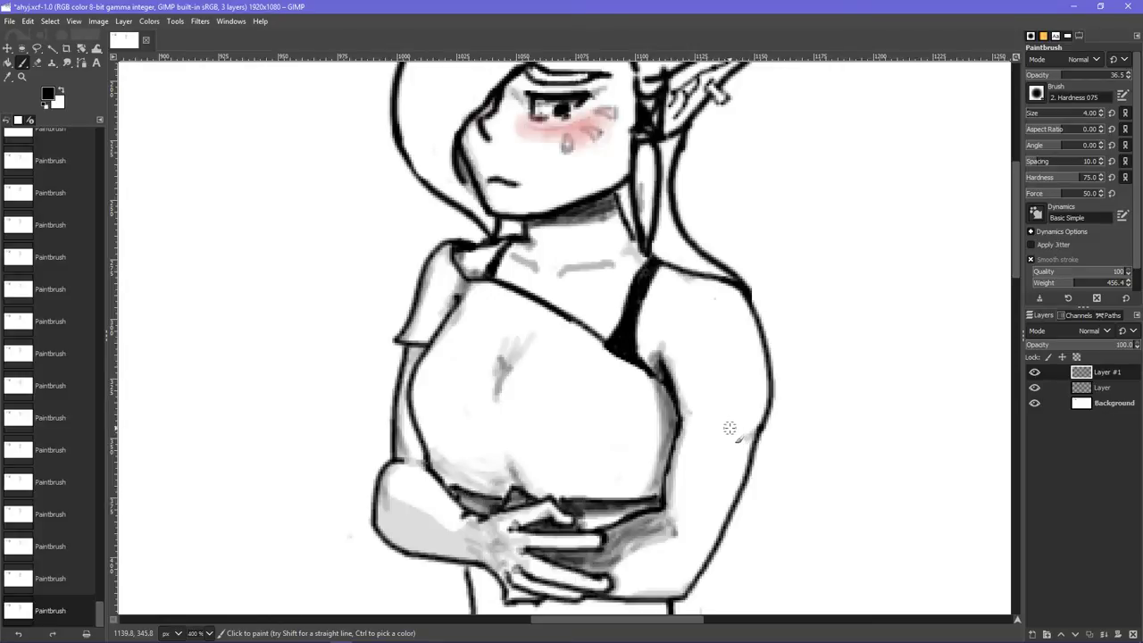
- Shade the front edge of the face from the chin up toward the nose, and add light shading beneath the forehead hairline
{"action": "scroll", "coordinate": [730, 428], "scroll_direction": "down", "scroll_amount": 3}
{"action": "scroll", "coordinate": [730, 429], "scroll_direction": "down", "scroll_amount": 3}
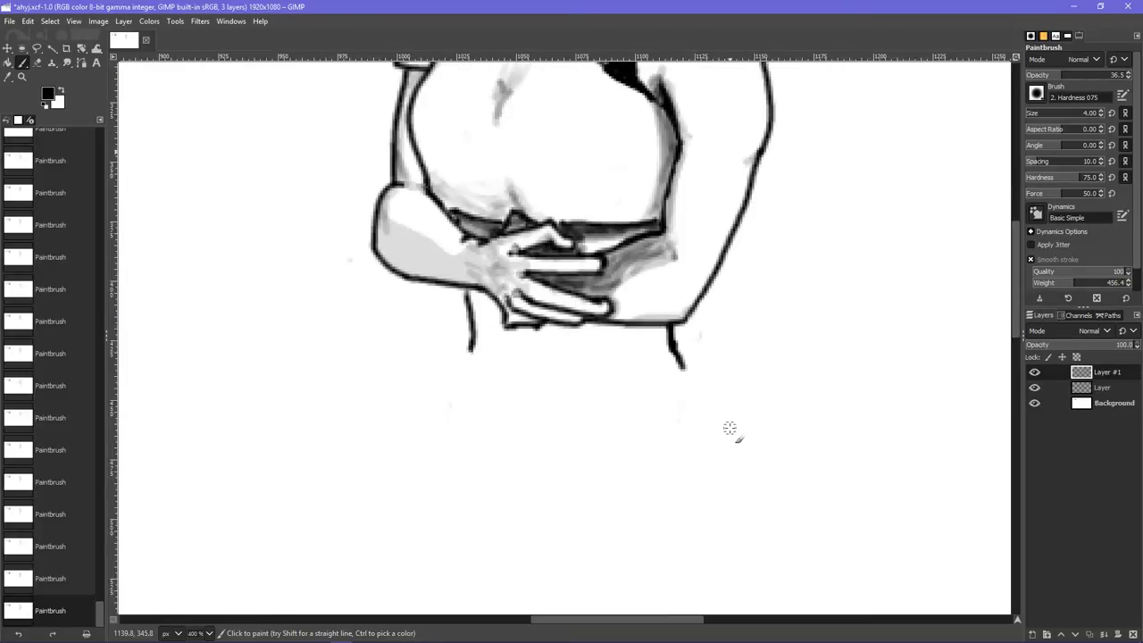
{"action": "left_click_drag", "start_coordinate": [1015, 303], "coordinate": [1013, 235]}
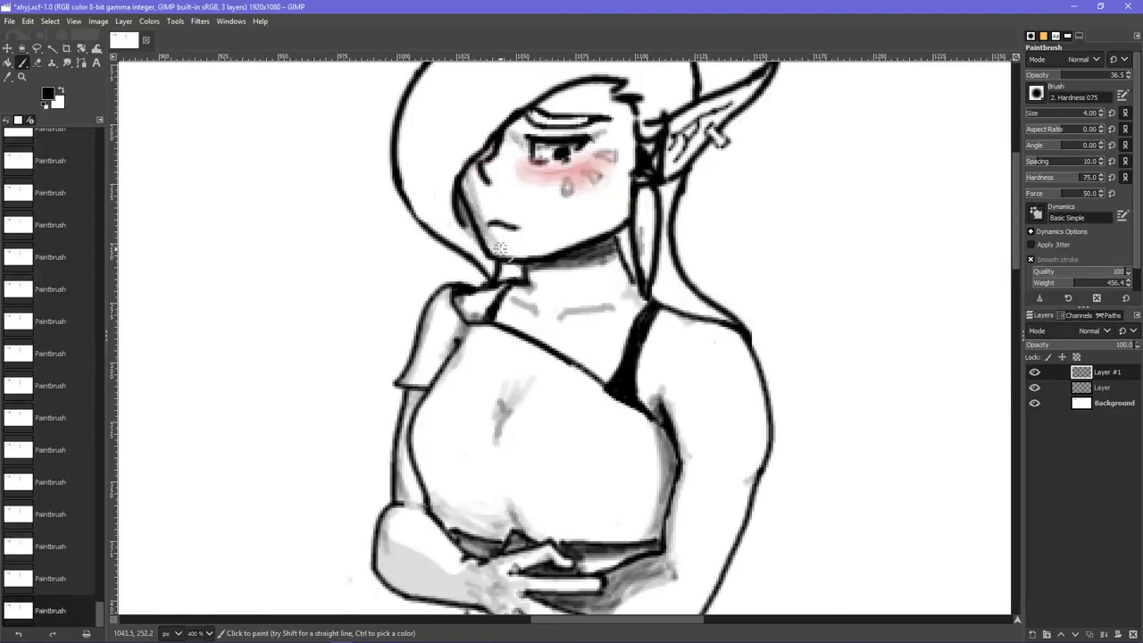
{"action": "left_click_drag", "start_coordinate": [491, 245], "coordinate": [459, 155]}
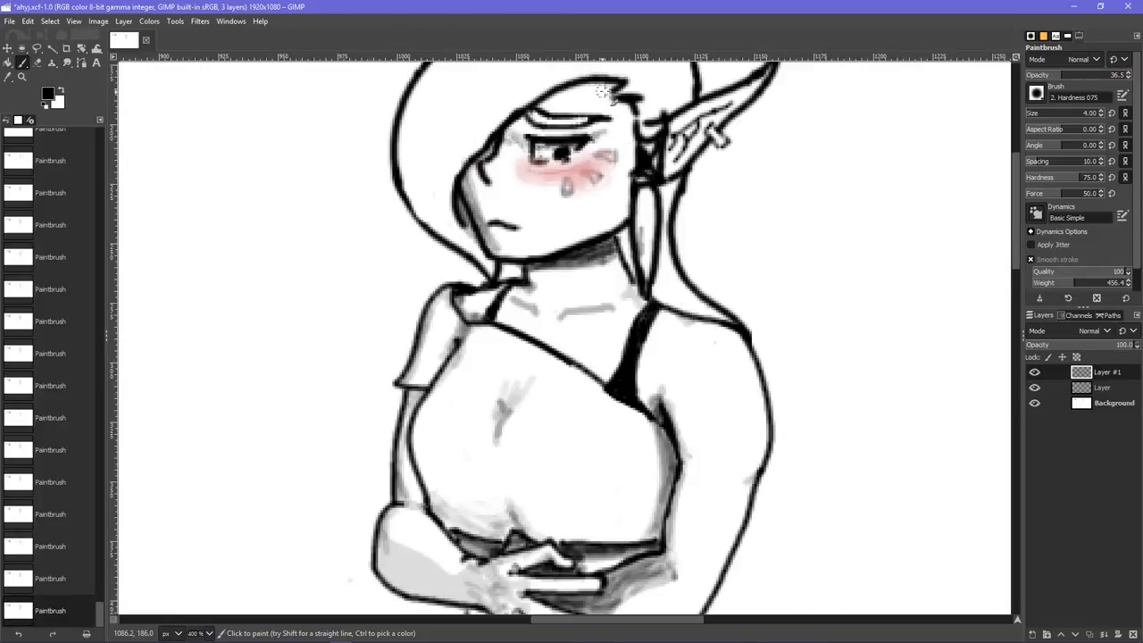
{"action": "mouse_move", "coordinate": [600, 86]}
{"action": "left_mouse_down"}
{"action": "mouse_move", "coordinate": [564, 86]}
{"action": "mouse_move", "coordinate": [531, 110]}
{"action": "left_mouse_up"}
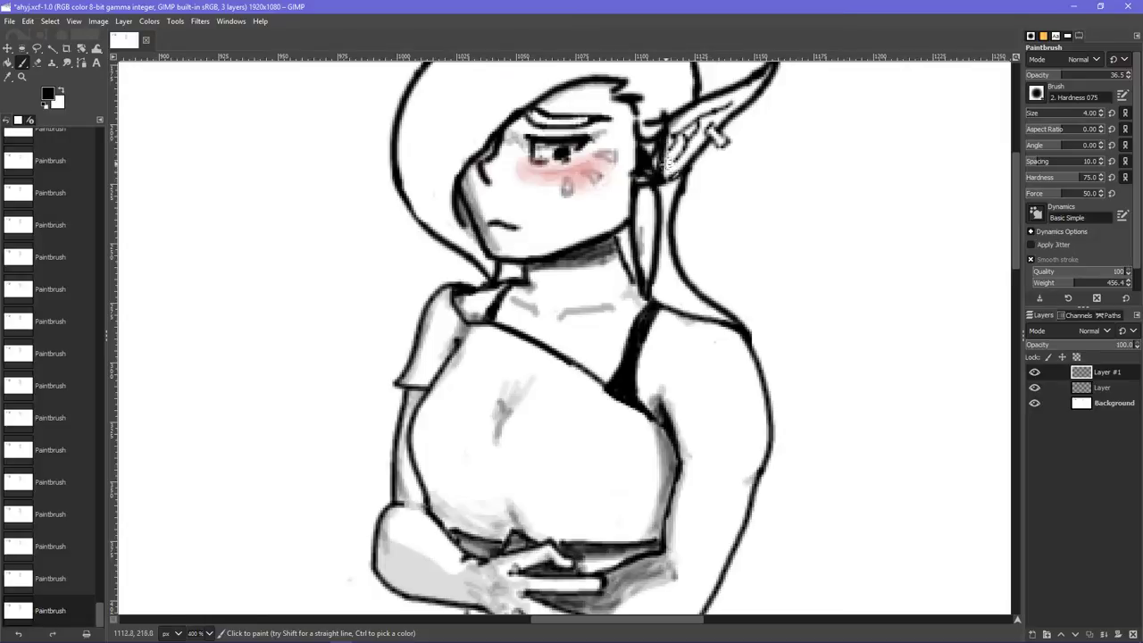
- Shade the inside of the pointed ear and along its upper edge at 36.5 opacity, and extend the forehead shading beneath the fringe
{"action": "mouse_move", "coordinate": [666, 147]}
{"action": "left_mouse_down"}
{"action": "mouse_move", "coordinate": [667, 198]}
{"action": "mouse_move", "coordinate": [700, 125]}
{"action": "mouse_move", "coordinate": [671, 162]}
{"action": "left_mouse_up"}
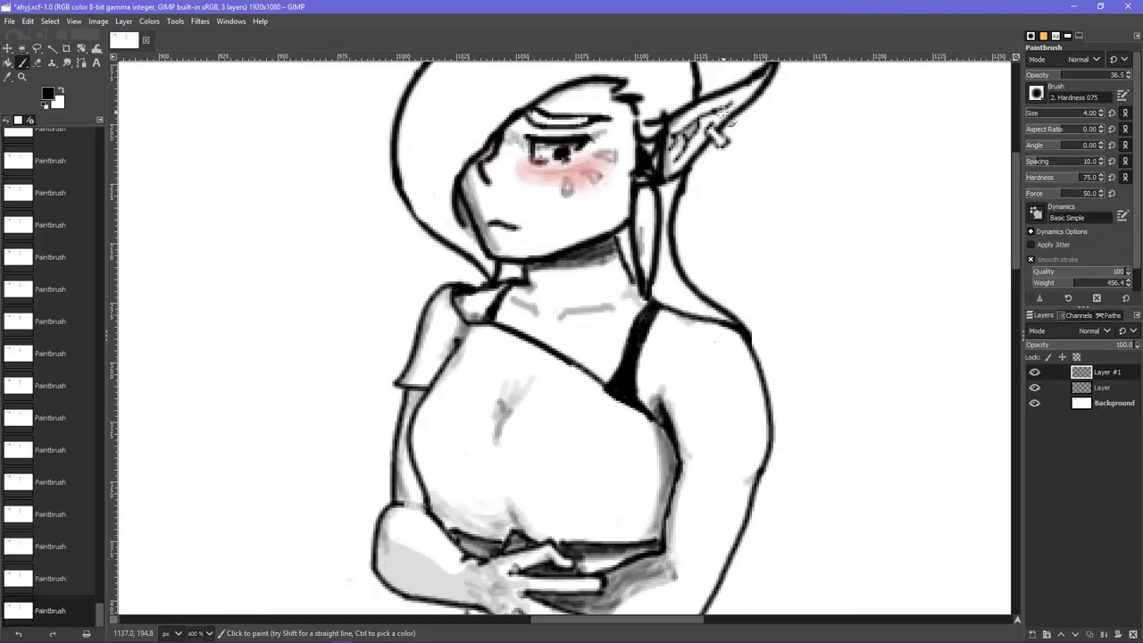
{"action": "mouse_move", "coordinate": [704, 122]}
{"action": "left_mouse_down"}
{"action": "mouse_move", "coordinate": [679, 142]}
{"action": "mouse_move", "coordinate": [696, 131]}
{"action": "left_mouse_up"}
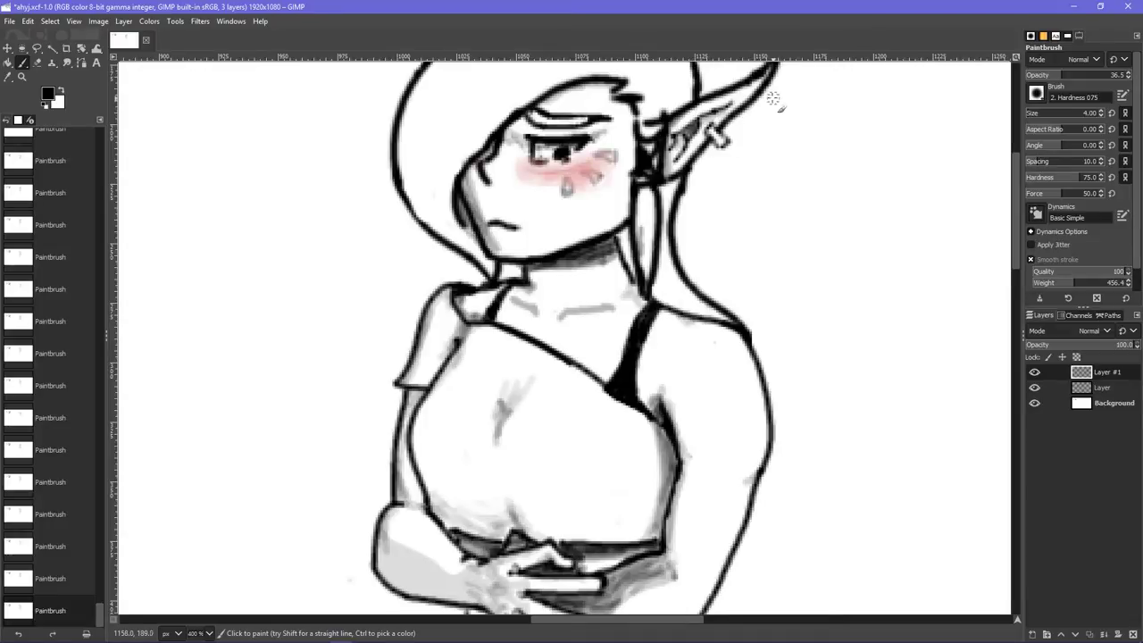
{"action": "scroll", "coordinate": [756, 117], "scroll_direction": "up", "scroll_amount": 3}
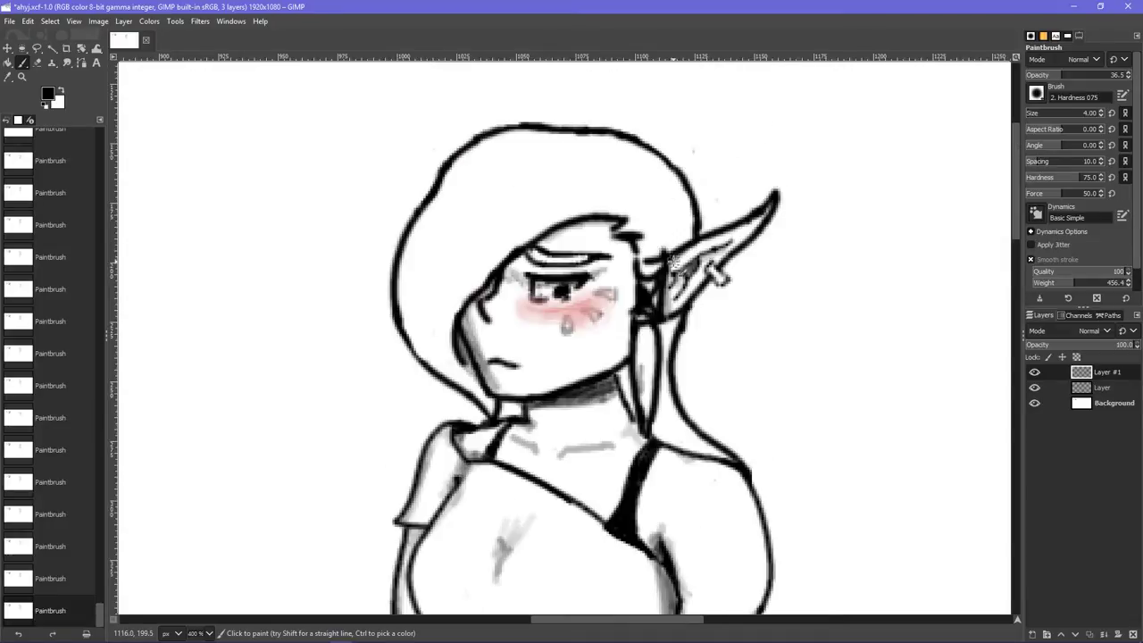
{"action": "left_click_drag", "start_coordinate": [674, 263], "coordinate": [745, 222]}
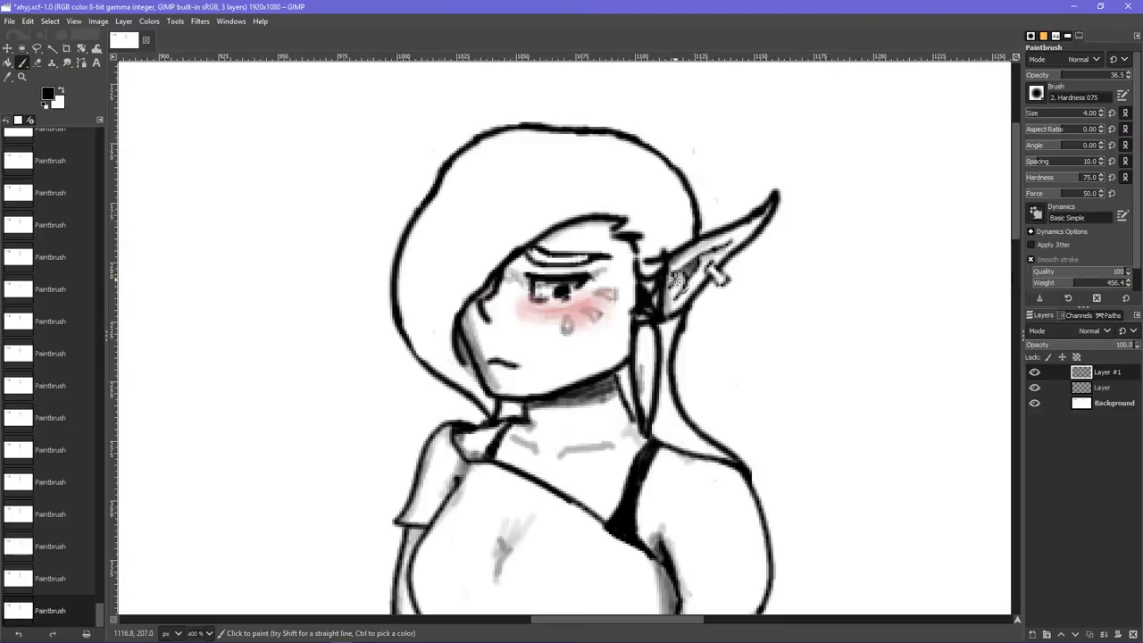
{"action": "left_click_drag", "start_coordinate": [678, 266], "coordinate": [663, 285]}
{"action": "left_click_drag", "start_coordinate": [678, 278], "coordinate": [654, 316]}
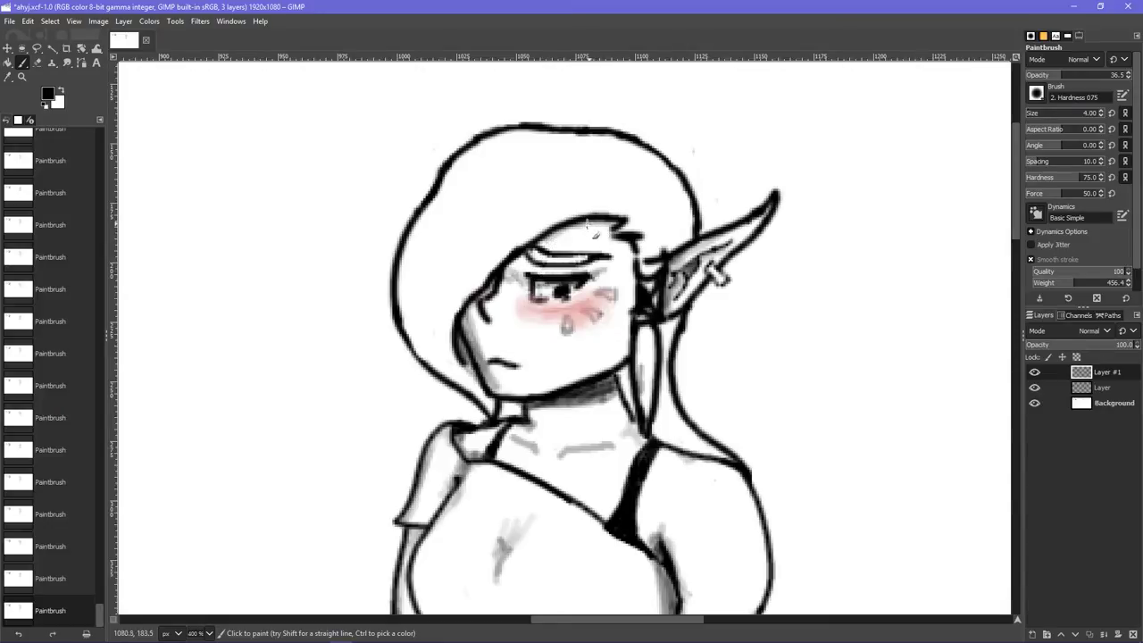
{"action": "mouse_move", "coordinate": [591, 231]}
{"action": "left_mouse_down"}
{"action": "mouse_move", "coordinate": [517, 258]}
{"action": "mouse_move", "coordinate": [475, 315]}
{"action": "left_mouse_up"}
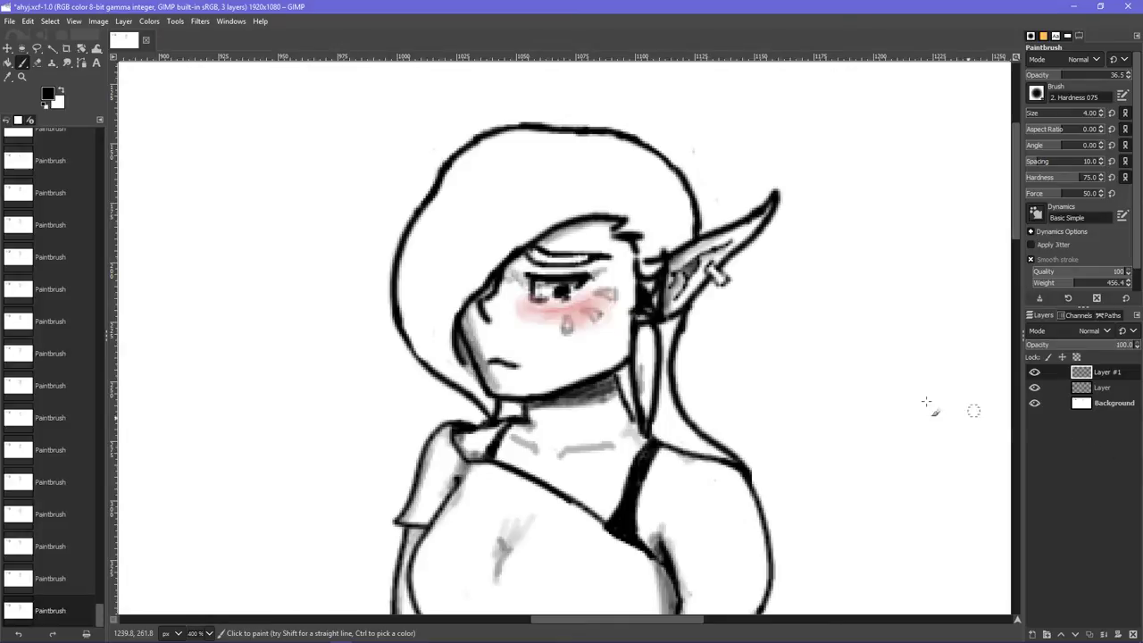
- Erase the wide shading along the front of the face at 68.3 opacity and repaint it as a narrower strip at 36.5 opacity
{"action": "left_click", "coordinate": [38, 62]}
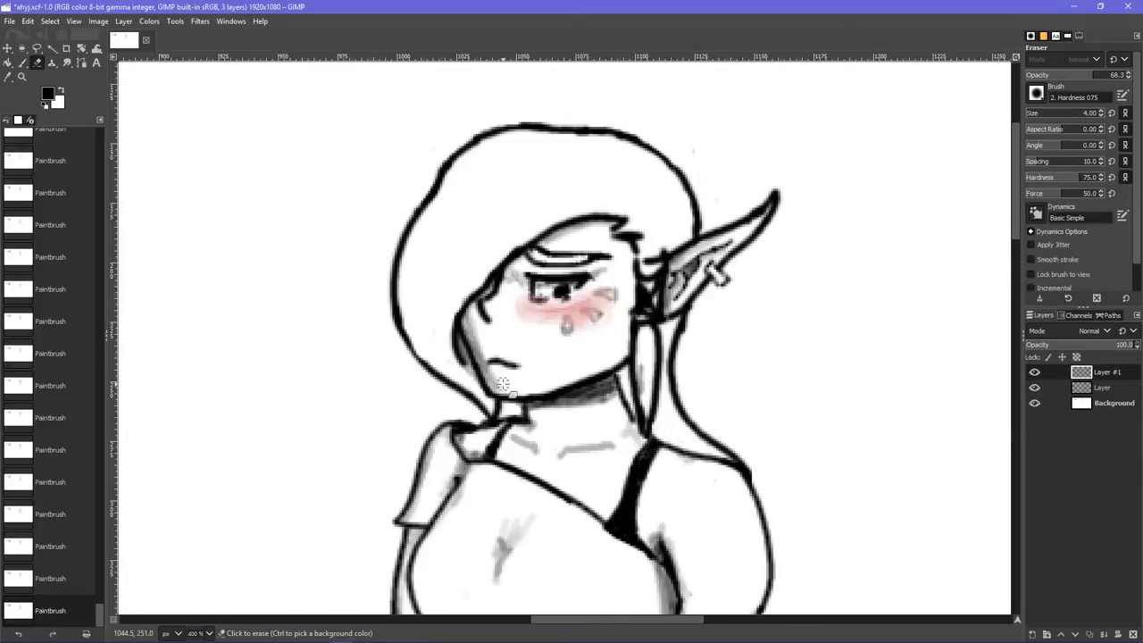
{"action": "left_click_drag", "start_coordinate": [508, 395], "coordinate": [471, 326]}
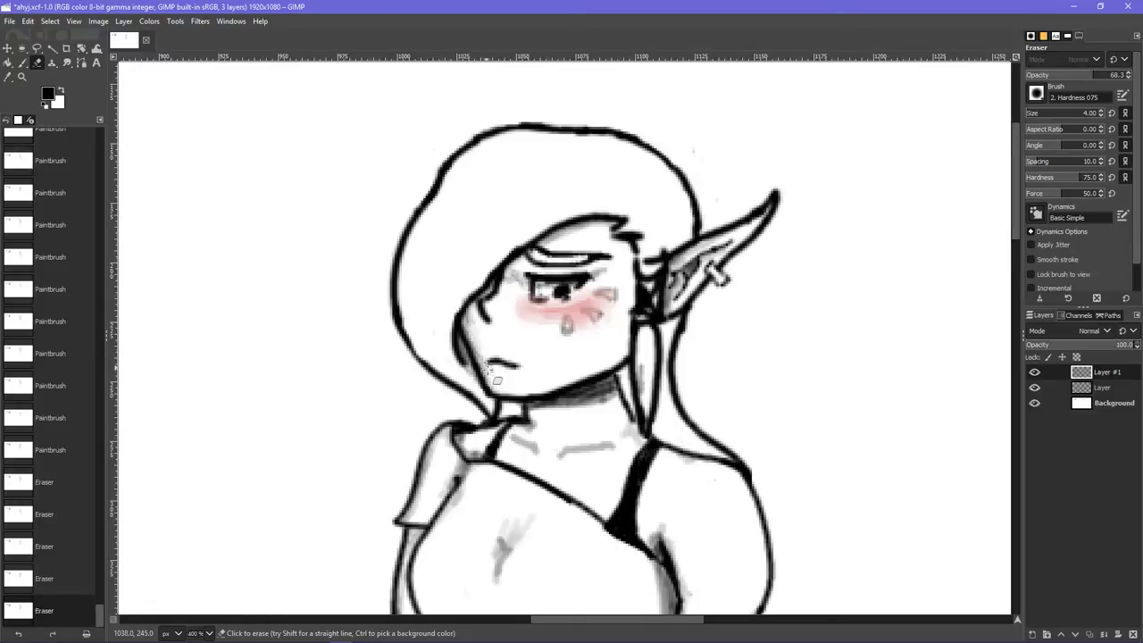
{"action": "mouse_move", "coordinate": [493, 373]}
{"action": "left_mouse_down"}
{"action": "mouse_move", "coordinate": [462, 315]}
{"action": "mouse_move", "coordinate": [468, 324]}
{"action": "left_mouse_up"}
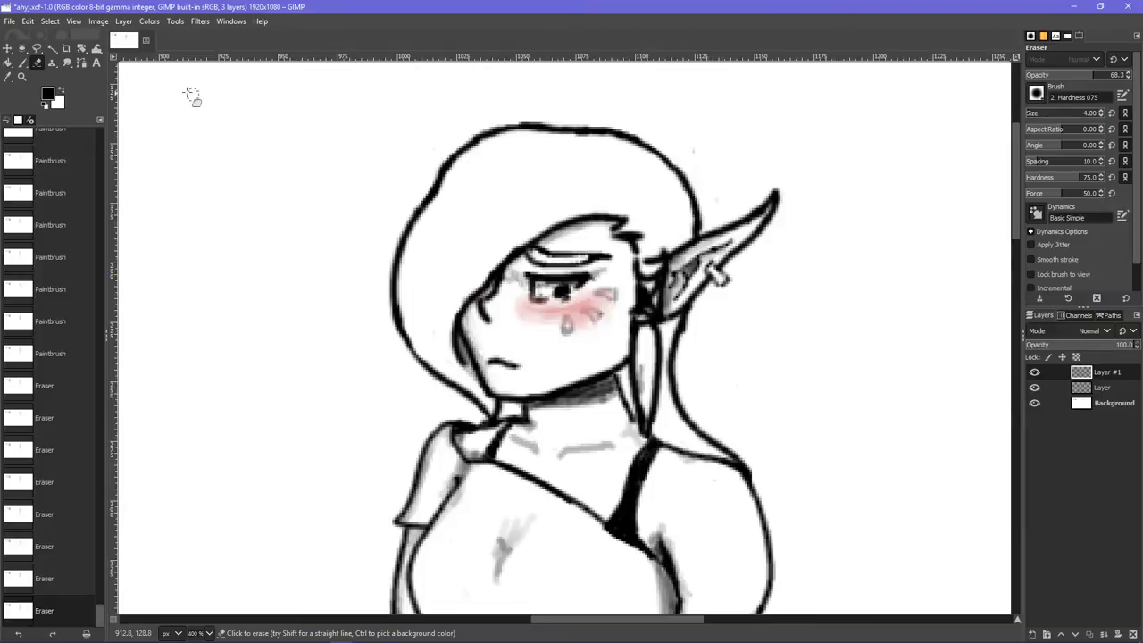
{"action": "left_click", "coordinate": [22, 62]}
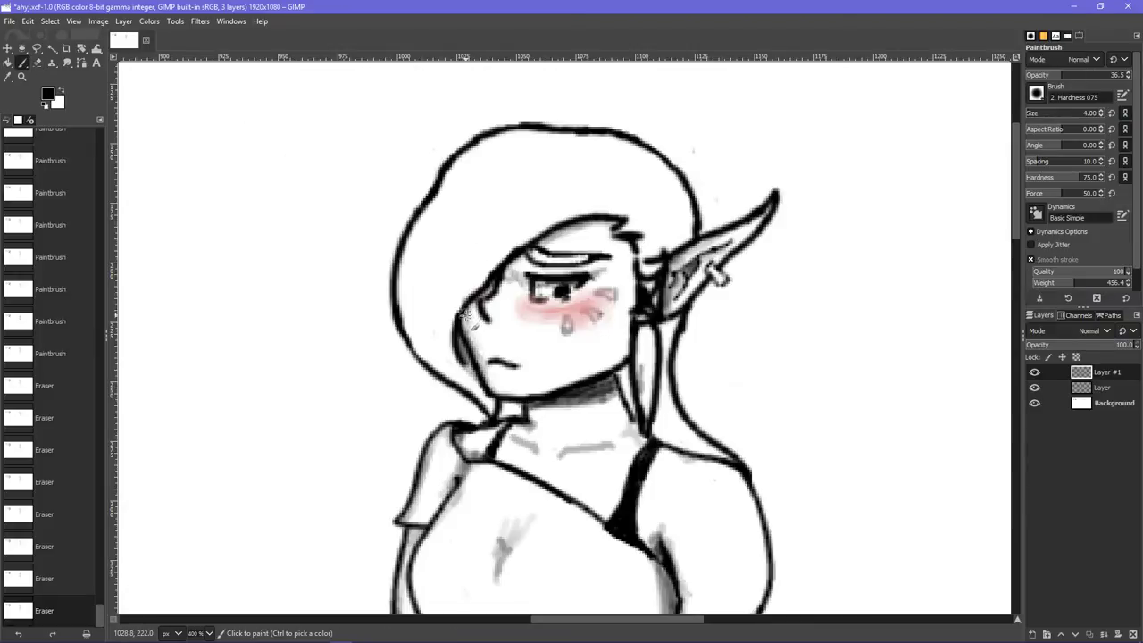
{"action": "left_click_drag", "start_coordinate": [463, 315], "coordinate": [496, 407]}
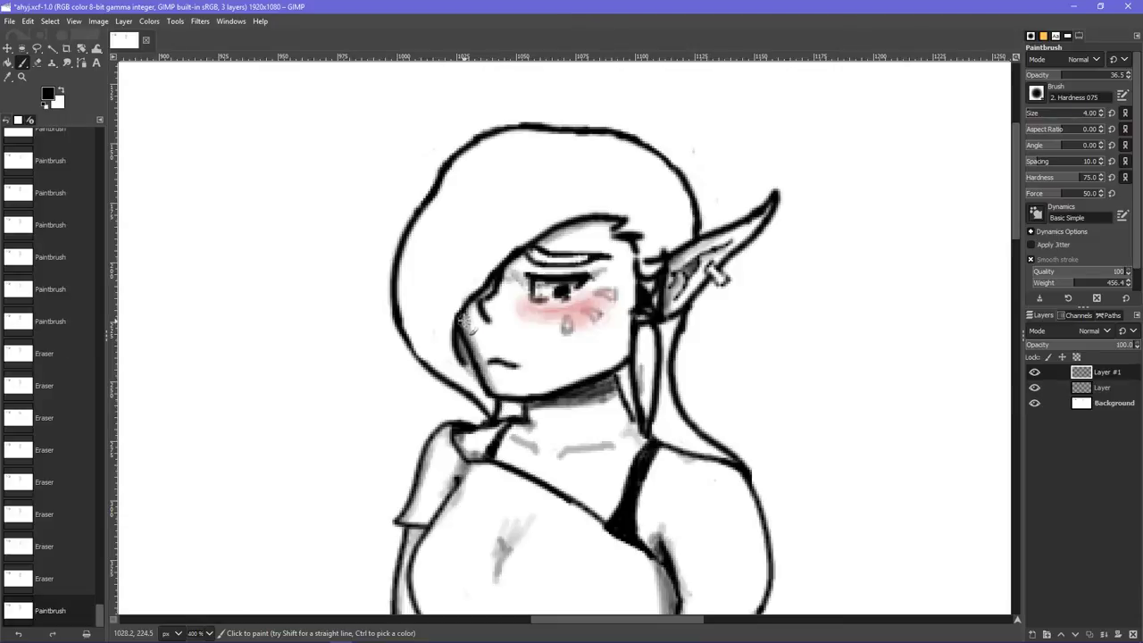
{"action": "mouse_move", "coordinate": [466, 329]}
{"action": "left_mouse_down"}
{"action": "mouse_move", "coordinate": [523, 343]}
{"action": "mouse_move", "coordinate": [471, 350]}
{"action": "mouse_move", "coordinate": [518, 408]}
{"action": "mouse_move", "coordinate": [508, 377]}
{"action": "mouse_move", "coordinate": [460, 338]}
{"action": "mouse_move", "coordinate": [484, 386]}
{"action": "left_mouse_up"}
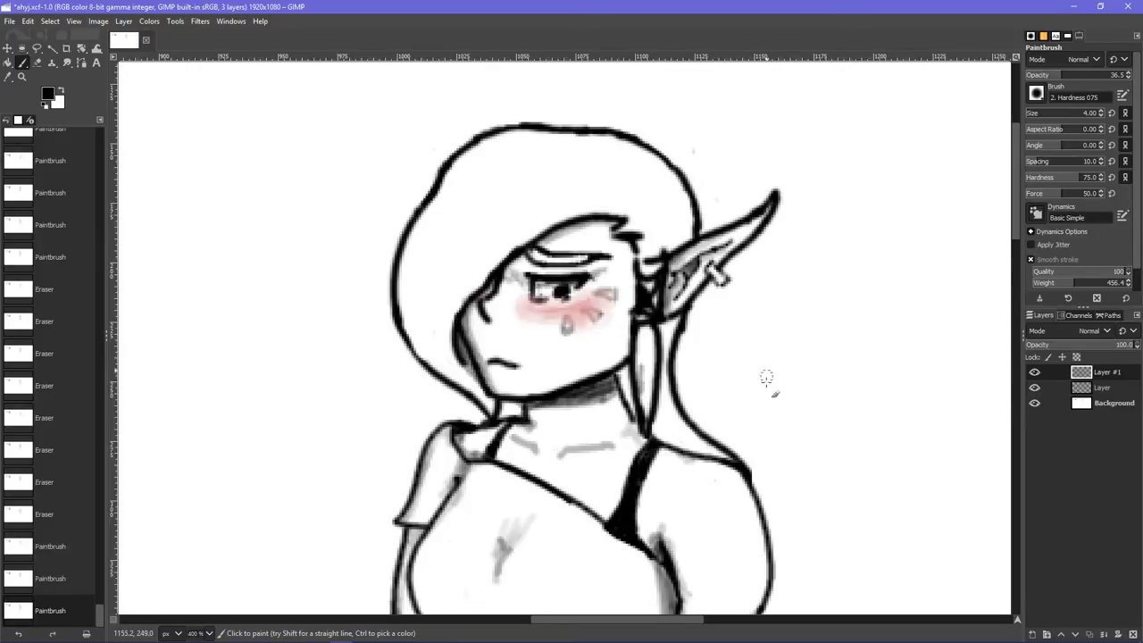
- Switch to the Background layer and try erasing the inner edge of the hair outline beside the face at 68.3 opacity, undoing the last stroke
{"action": "key", "text": "shift+e"}
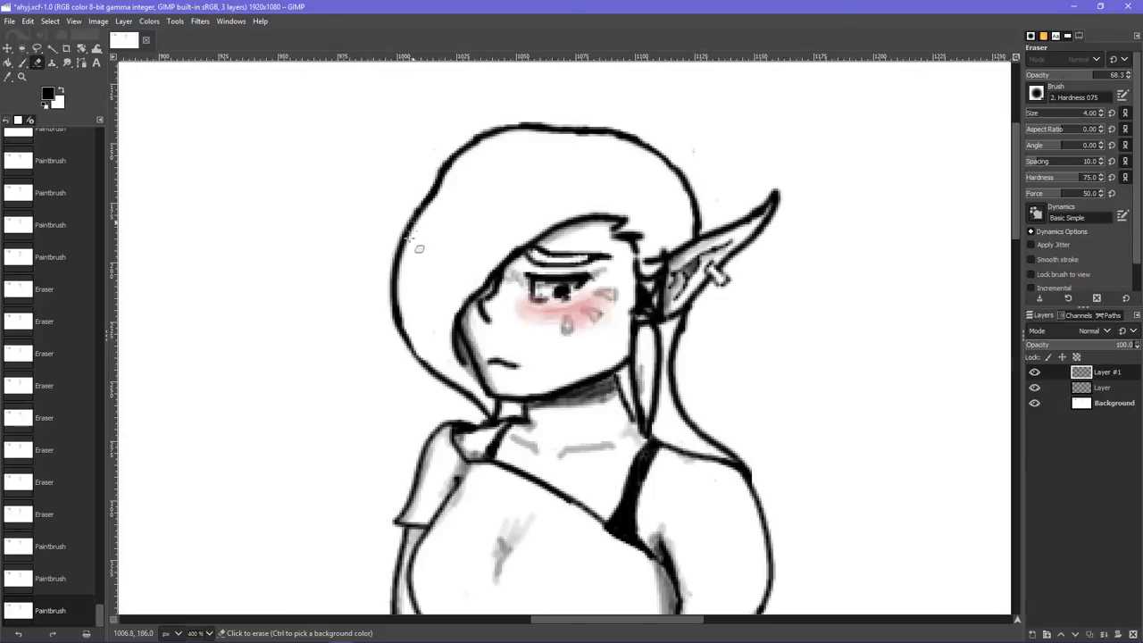
{"action": "mouse_move", "coordinate": [406, 319]}
{"action": "left_mouse_down"}
{"action": "mouse_move", "coordinate": [400, 296]}
{"action": "mouse_move", "coordinate": [417, 332]}
{"action": "left_mouse_up"}
{"action": "key", "text": "Page_Down"}
{"action": "key", "text": "Page_Down"}
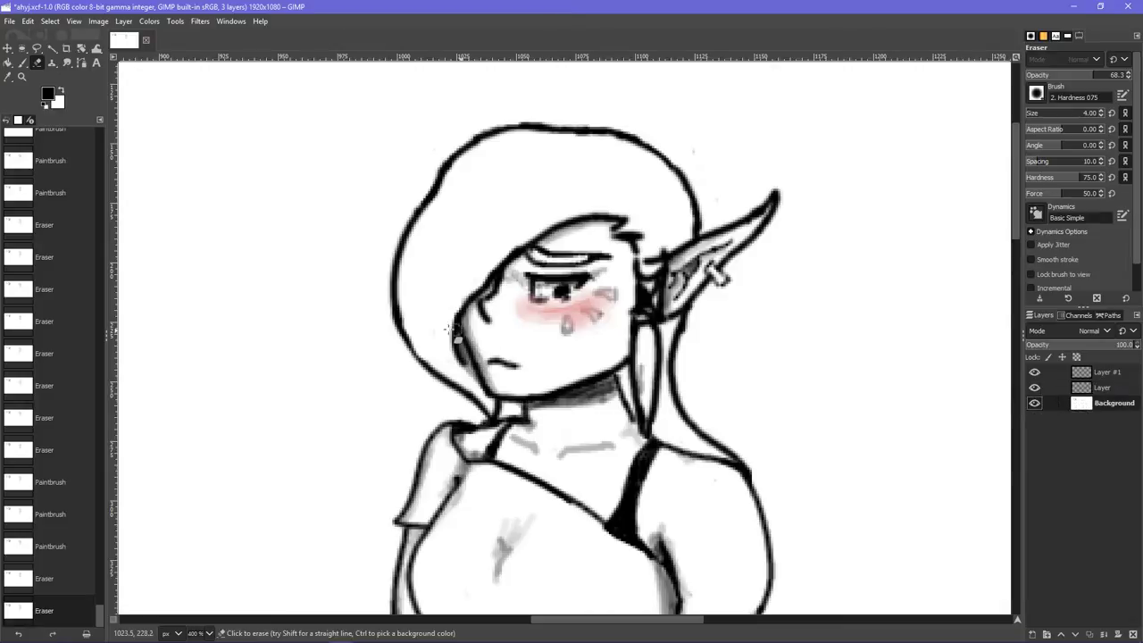
{"action": "mouse_move", "coordinate": [406, 308]}
{"action": "left_mouse_down"}
{"action": "mouse_move", "coordinate": [409, 335]}
{"action": "mouse_move", "coordinate": [427, 351]}
{"action": "left_mouse_up"}
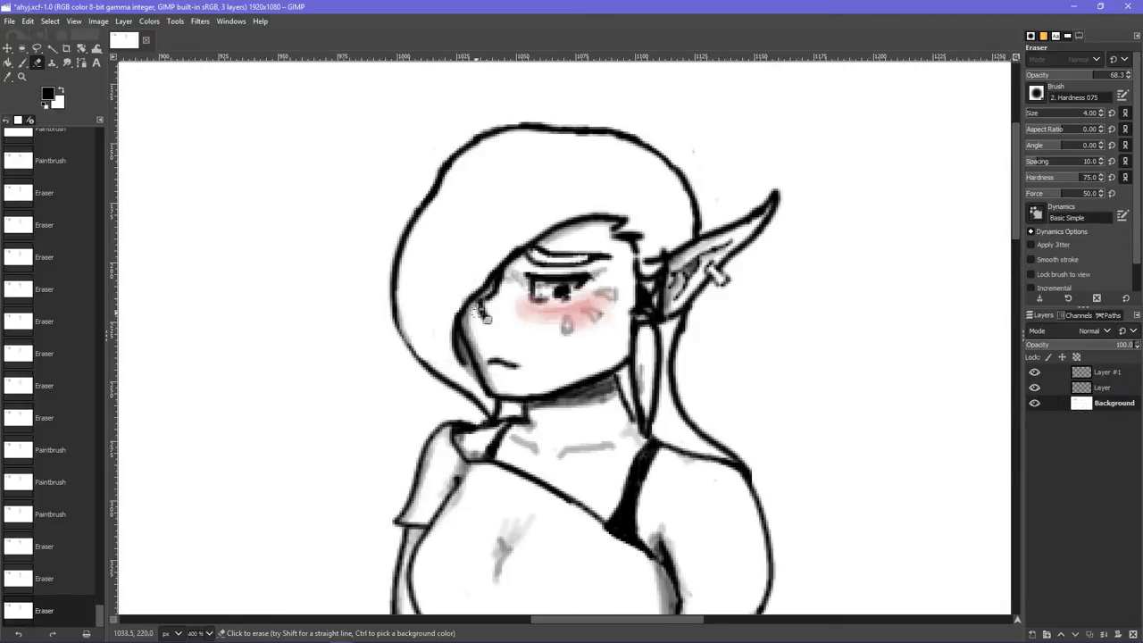
{"action": "key", "text": "ctrl+z"}
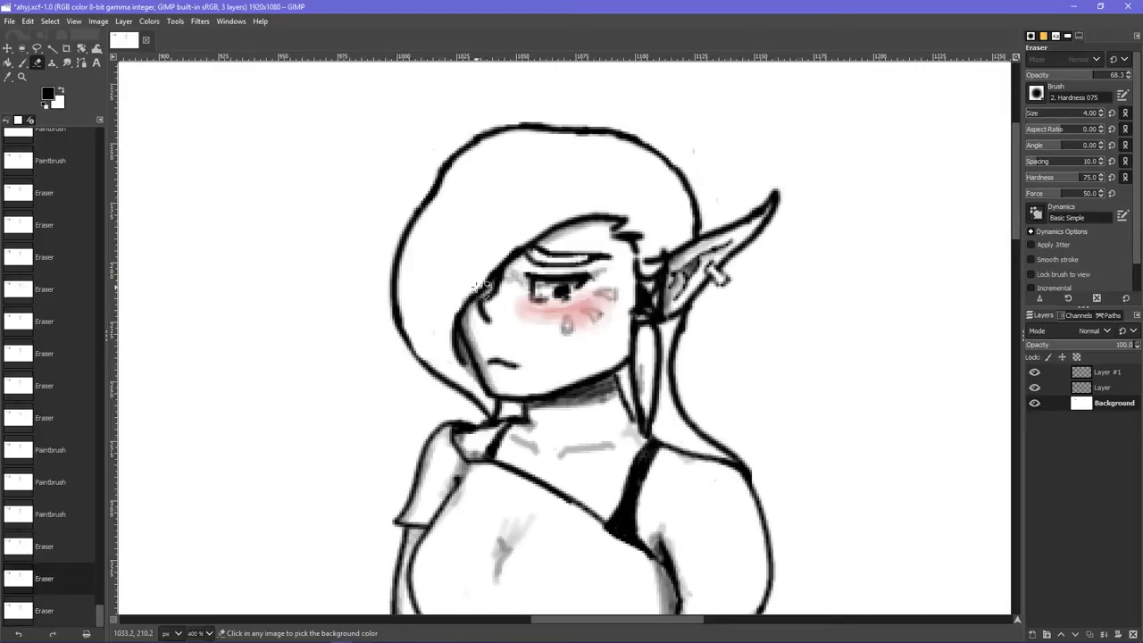
- Set the Eraser opacity to 100 and thin the lower hair outline beside the face down to its tip at the collar
{"action": "left_click_drag", "start_coordinate": [1106, 77], "coordinate": [1131, 77]}
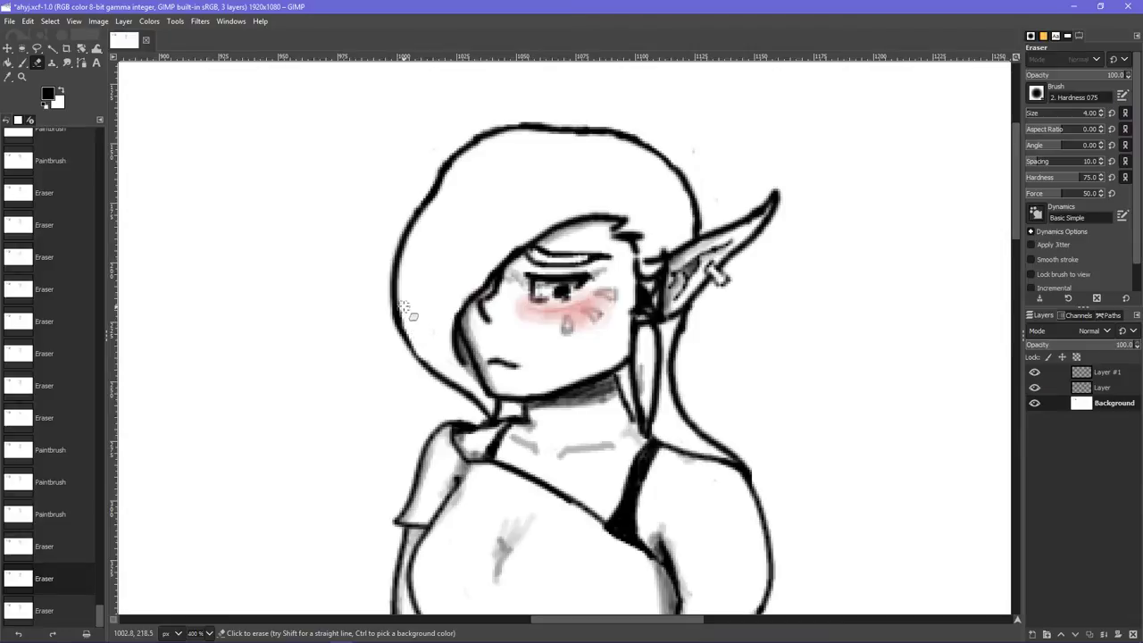
{"action": "left_click_drag", "start_coordinate": [407, 329], "coordinate": [439, 373]}
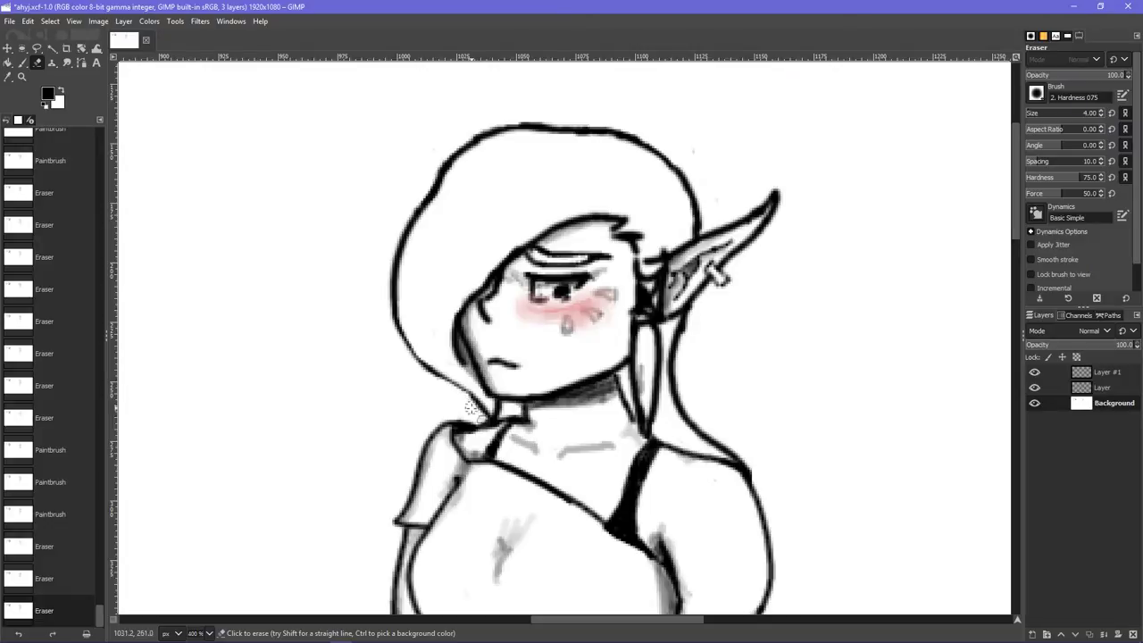
{"action": "left_click_drag", "start_coordinate": [470, 408], "coordinate": [477, 415]}
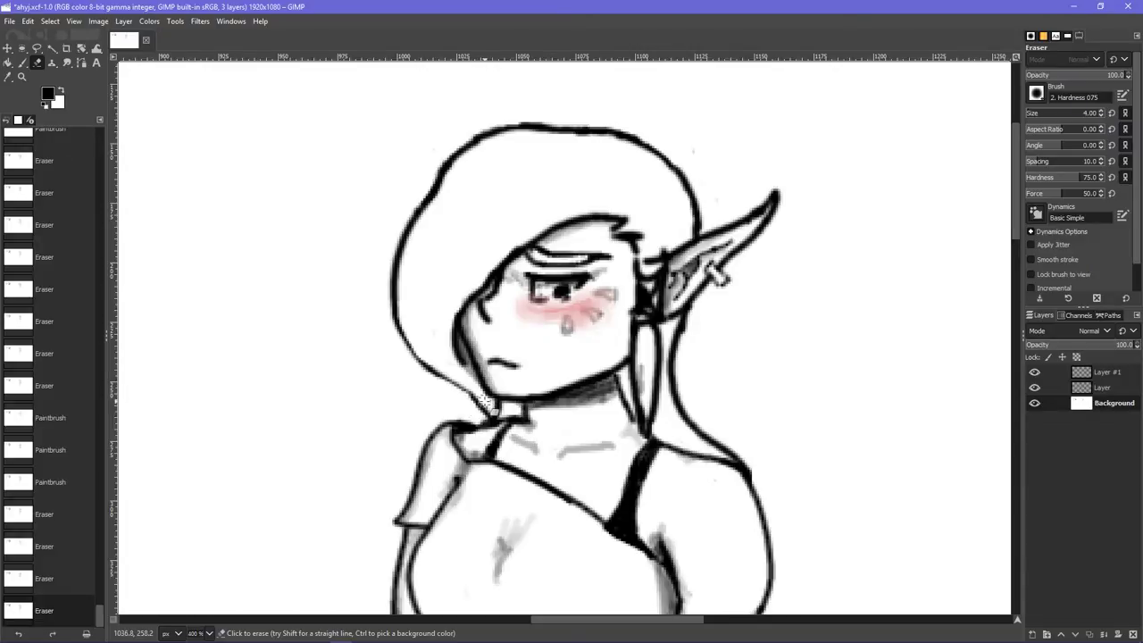
{"action": "left_click_drag", "start_coordinate": [489, 406], "coordinate": [509, 418]}
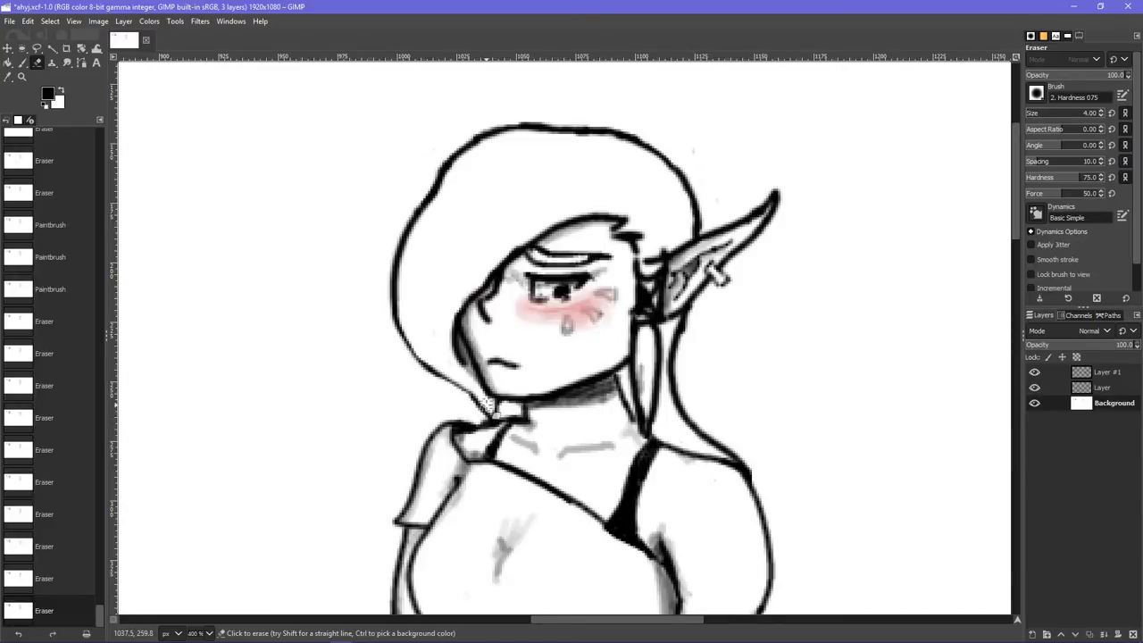
{"action": "left_click_drag", "start_coordinate": [487, 407], "coordinate": [493, 415]}
- Reduce the Eraser size to 2 and clean the small neck gap under the chin and the lower tip of the hair outline at 800% zoom
{"action": "left_click", "coordinate": [208, 633]}
{"action": "left_click", "coordinate": [208, 512]}
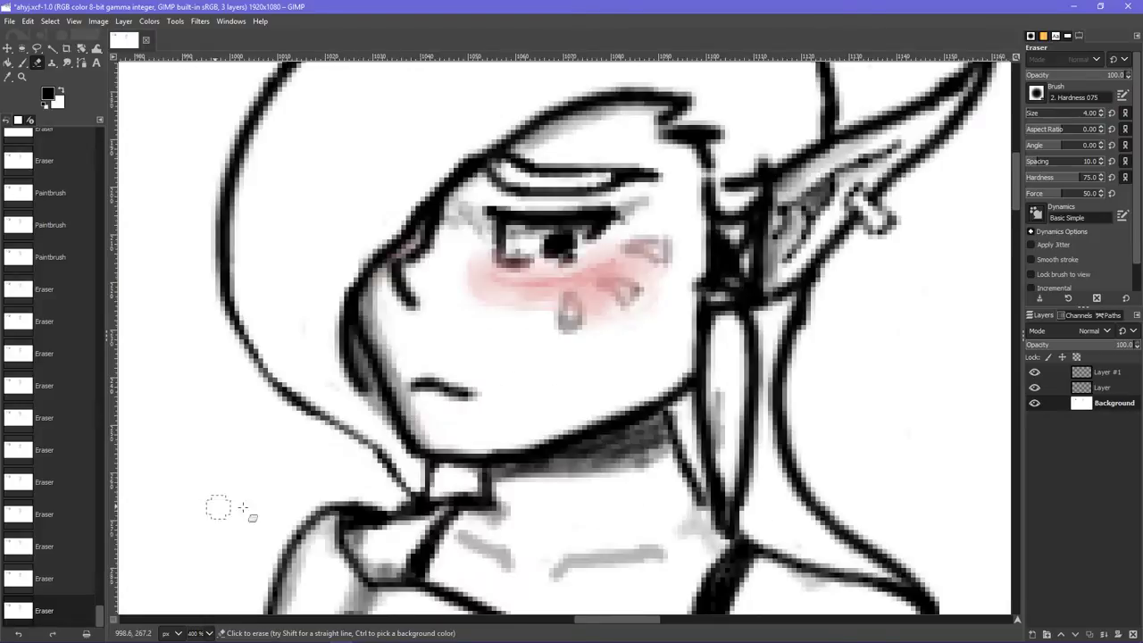
{"action": "left_click", "coordinate": [443, 475]}
{"action": "left_click", "coordinate": [443, 475]}
{"action": "left_click", "coordinate": [443, 474]}
{"action": "left_click", "coordinate": [441, 473]}
{"action": "left_click", "coordinate": [441, 473]}
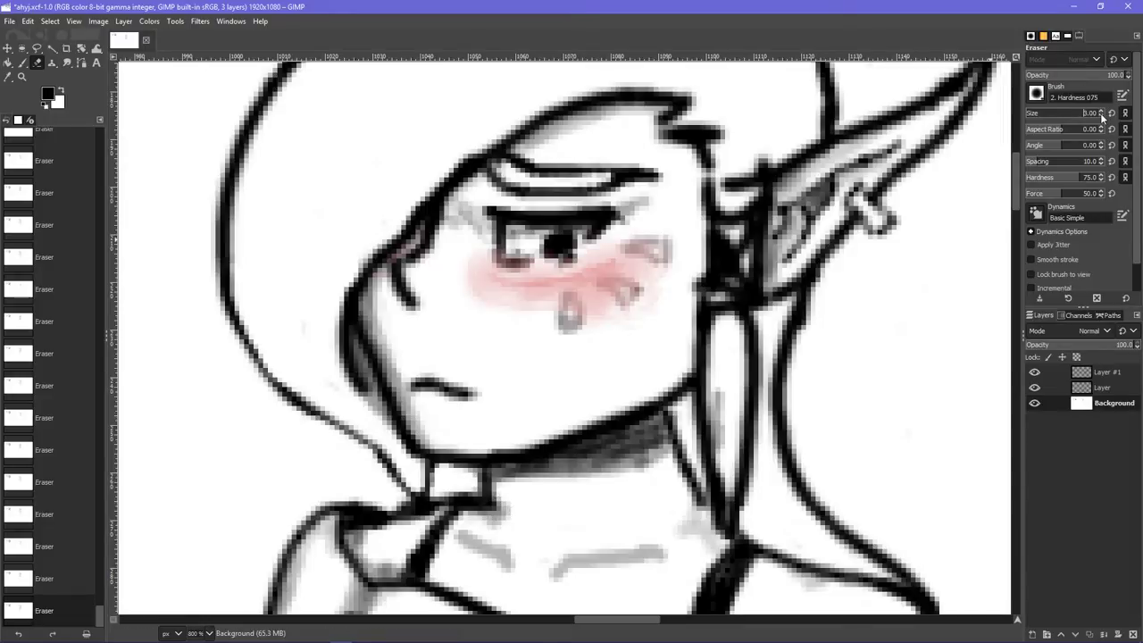
{"action": "left_click", "coordinate": [1102, 117]}
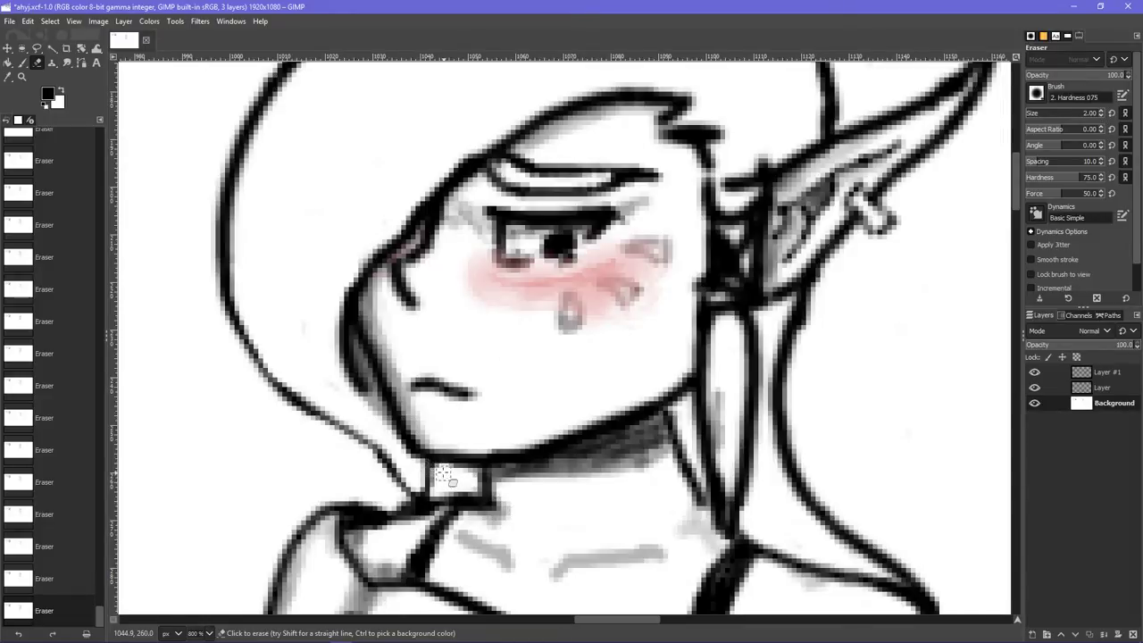
{"action": "left_click_drag", "start_coordinate": [443, 477], "coordinate": [453, 506]}
{"action": "left_click_drag", "start_coordinate": [406, 473], "coordinate": [373, 440]}
- Erase along the upper edge of the fringe line and the inner edge of the hair's outer outline with the size 2 Eraser
{"action": "scroll", "coordinate": [331, 415], "scroll_direction": "up", "scroll_amount": 3}
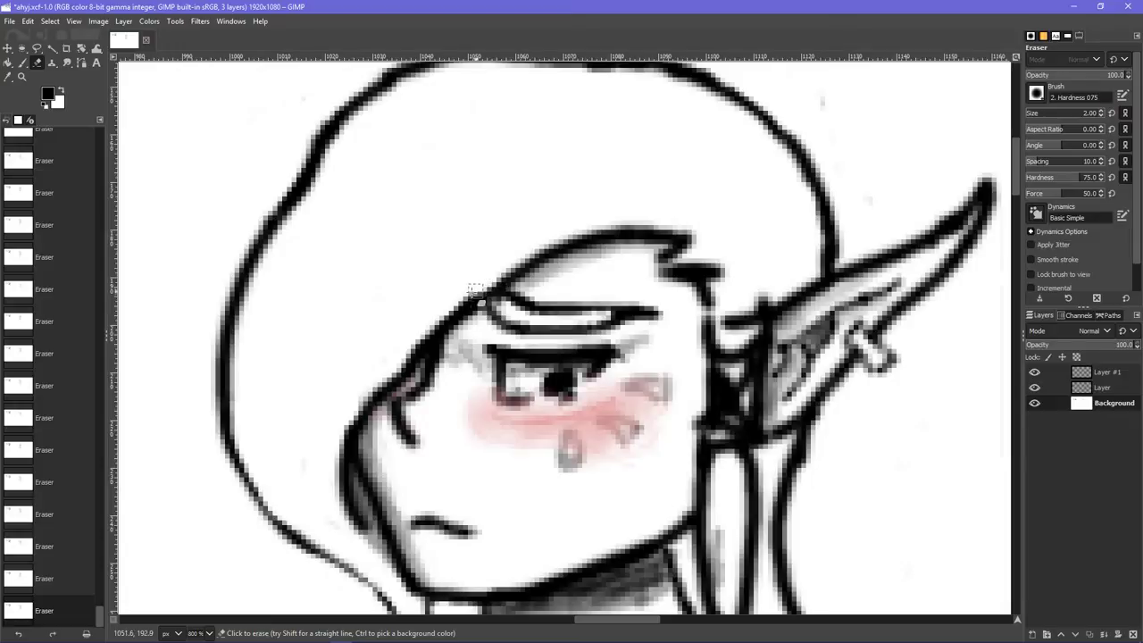
{"action": "mouse_move", "coordinate": [404, 342]}
{"action": "left_mouse_down"}
{"action": "mouse_move", "coordinate": [499, 266]}
{"action": "mouse_move", "coordinate": [569, 235]}
{"action": "mouse_move", "coordinate": [650, 220]}
{"action": "mouse_move", "coordinate": [722, 227]}
{"action": "left_mouse_up"}
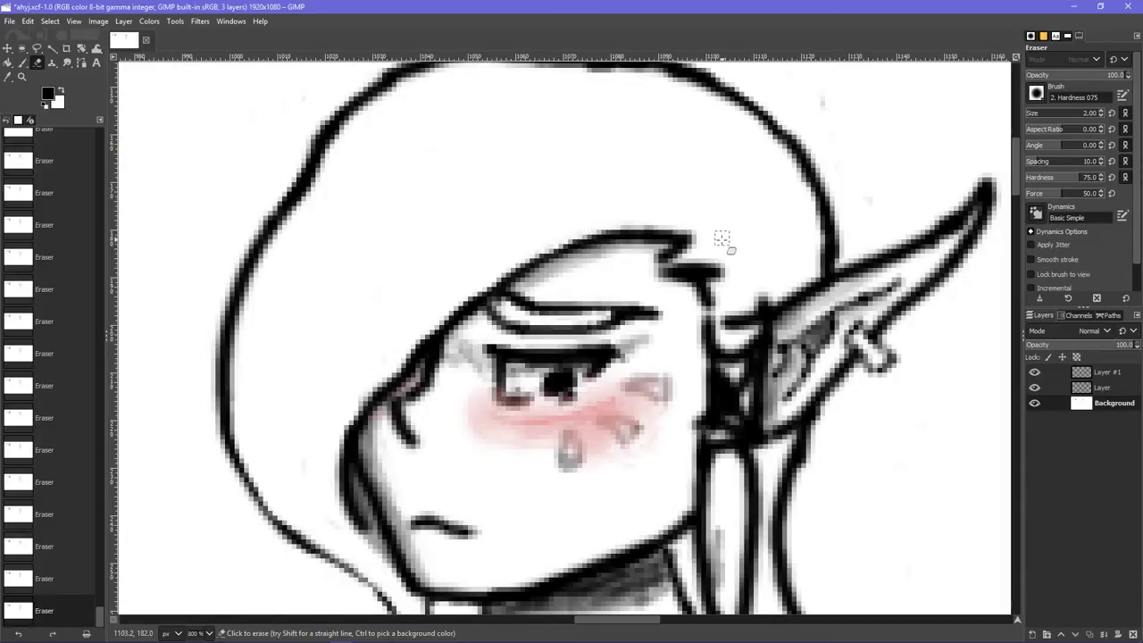
{"action": "scroll", "coordinate": [571, 355], "scroll_direction": "up", "scroll_amount": 3}
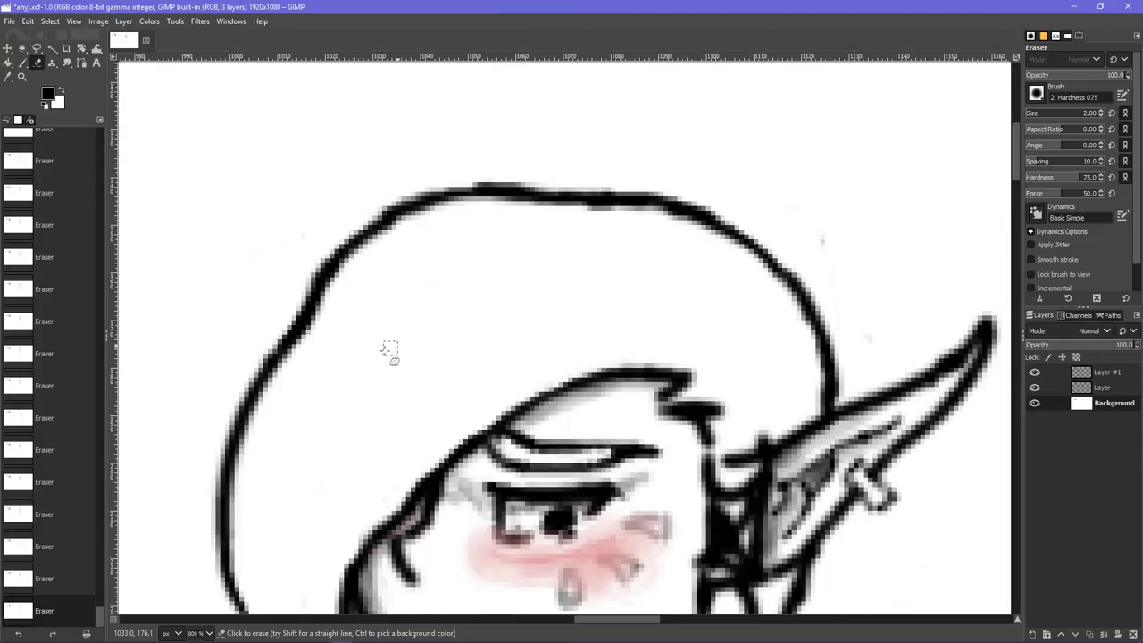
{"action": "left_click_drag", "start_coordinate": [595, 622], "coordinate": [576, 622]}
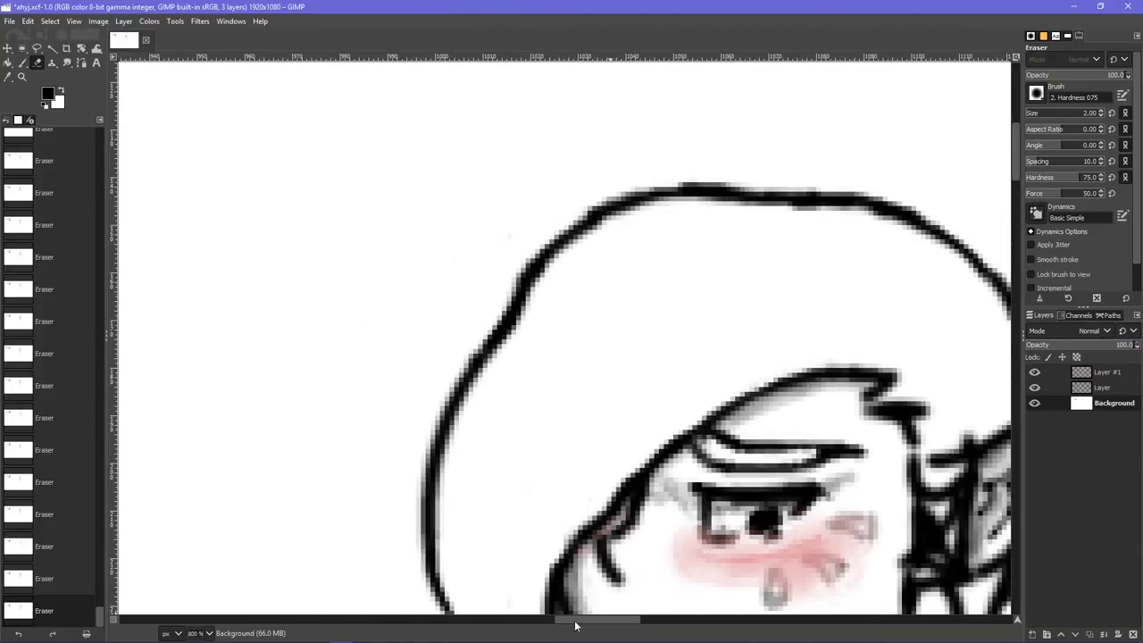
{"action": "mouse_move", "coordinate": [535, 301]}
{"action": "left_mouse_down"}
{"action": "mouse_move", "coordinate": [485, 419]}
{"action": "mouse_move", "coordinate": [442, 420]}
{"action": "mouse_move", "coordinate": [457, 286]}
{"action": "mouse_move", "coordinate": [452, 297]}
{"action": "mouse_move", "coordinate": [438, 378]}
{"action": "mouse_move", "coordinate": [480, 459]}
{"action": "left_mouse_up"}
- Set the Eraser size to 4 and thin the inner edge of the hair outline around the bend on the face side
{"action": "scroll", "coordinate": [485, 413], "scroll_direction": "down", "scroll_amount": 3}
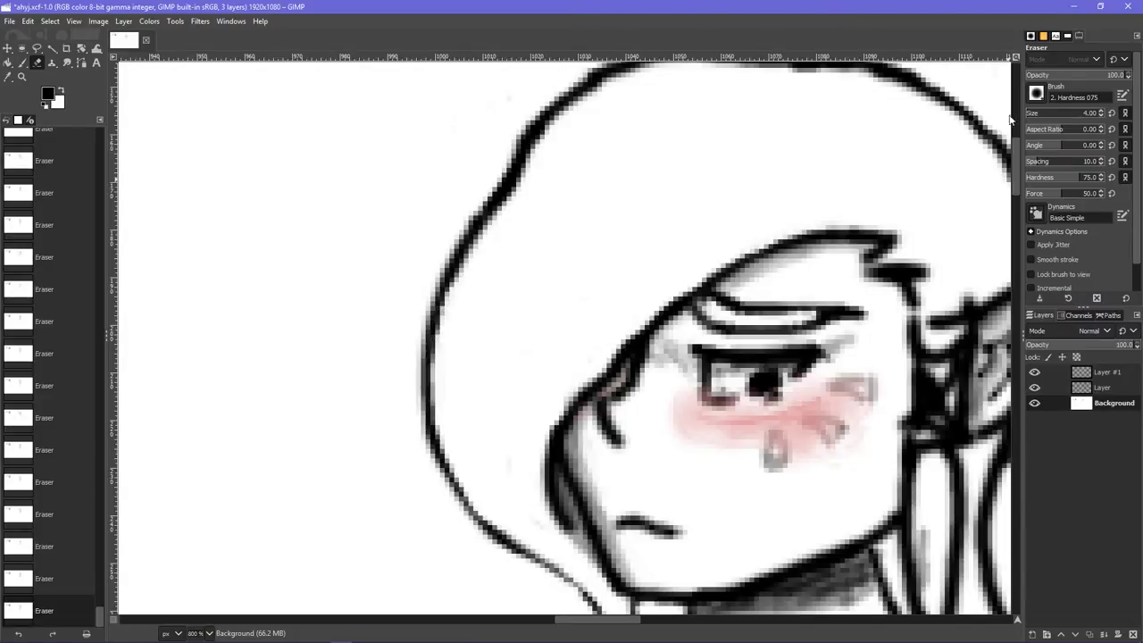
{"action": "mouse_move", "coordinate": [502, 152]}
{"action": "left_mouse_down"}
{"action": "mouse_move", "coordinate": [438, 259]}
{"action": "mouse_move", "coordinate": [503, 224]}
{"action": "mouse_move", "coordinate": [512, 204]}
{"action": "mouse_move", "coordinate": [504, 209]}
{"action": "left_mouse_up"}
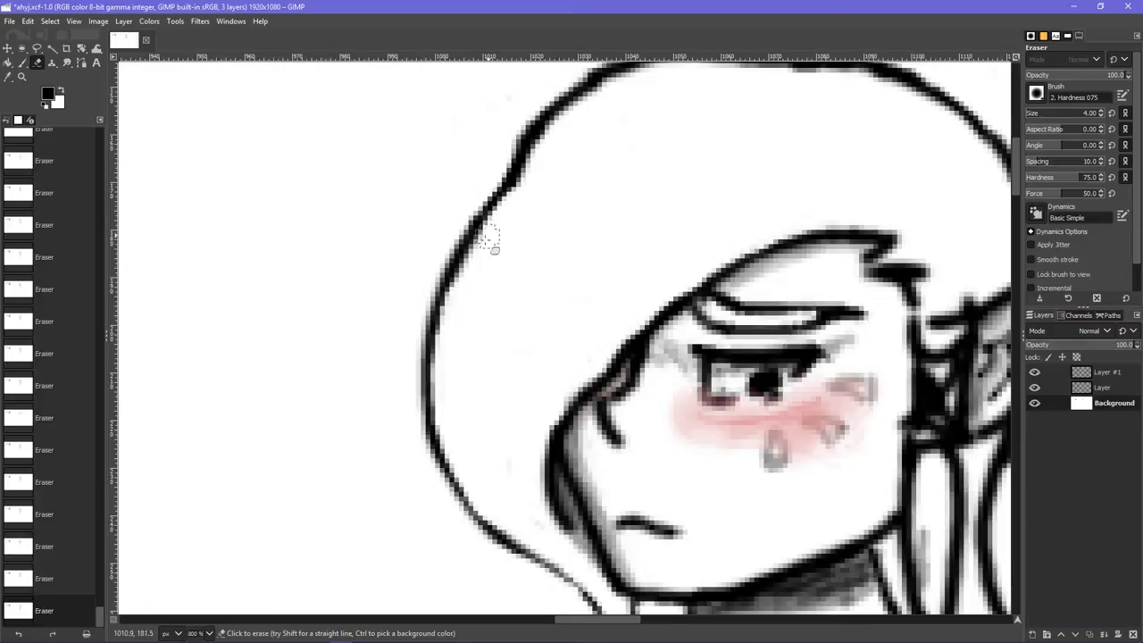
{"action": "scroll", "coordinate": [544, 253], "scroll_direction": "up", "scroll_amount": 3}
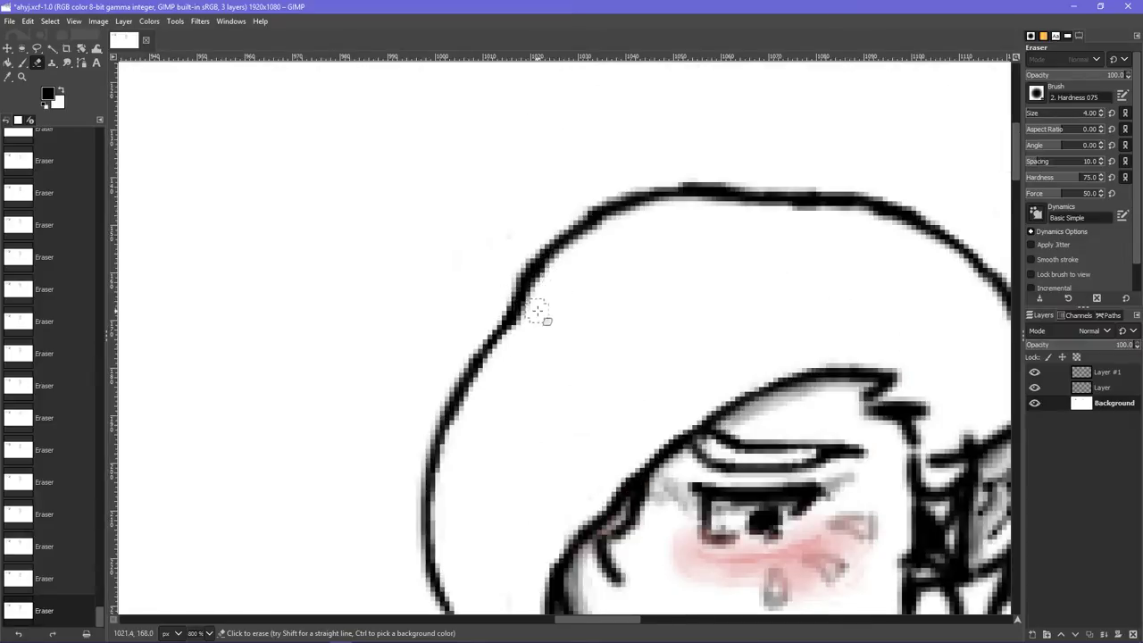
{"action": "left_click", "coordinate": [535, 294]}
{"action": "key", "text": "z"}
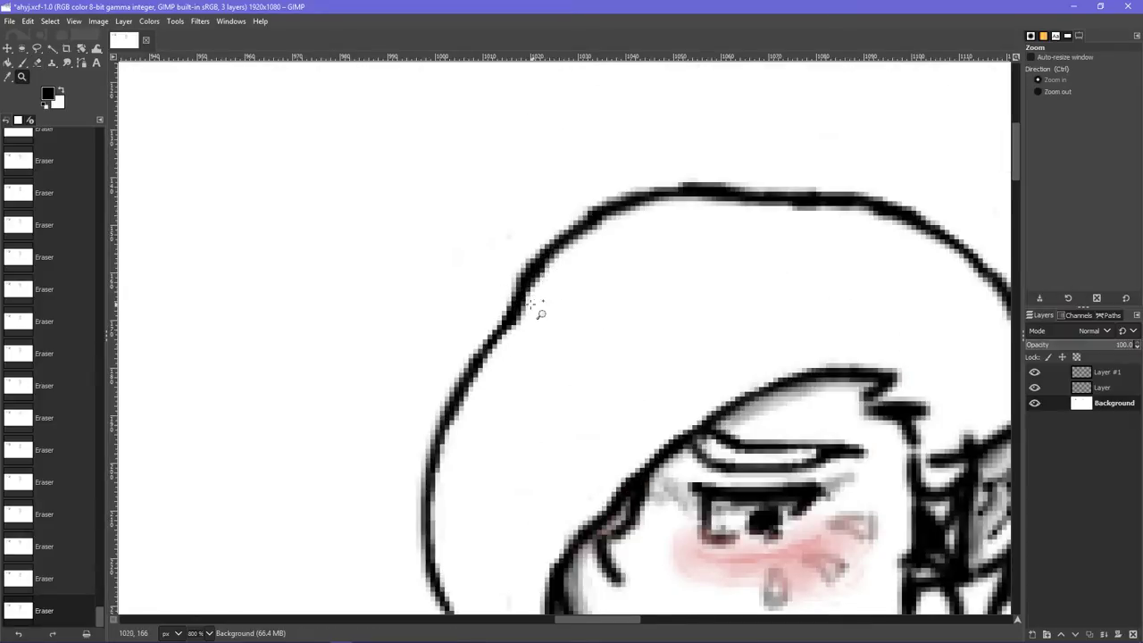
{"action": "left_click", "coordinate": [1068, 36]}
{"action": "left_click", "coordinate": [1078, 37]}
{"action": "left_click", "coordinate": [1136, 37]}
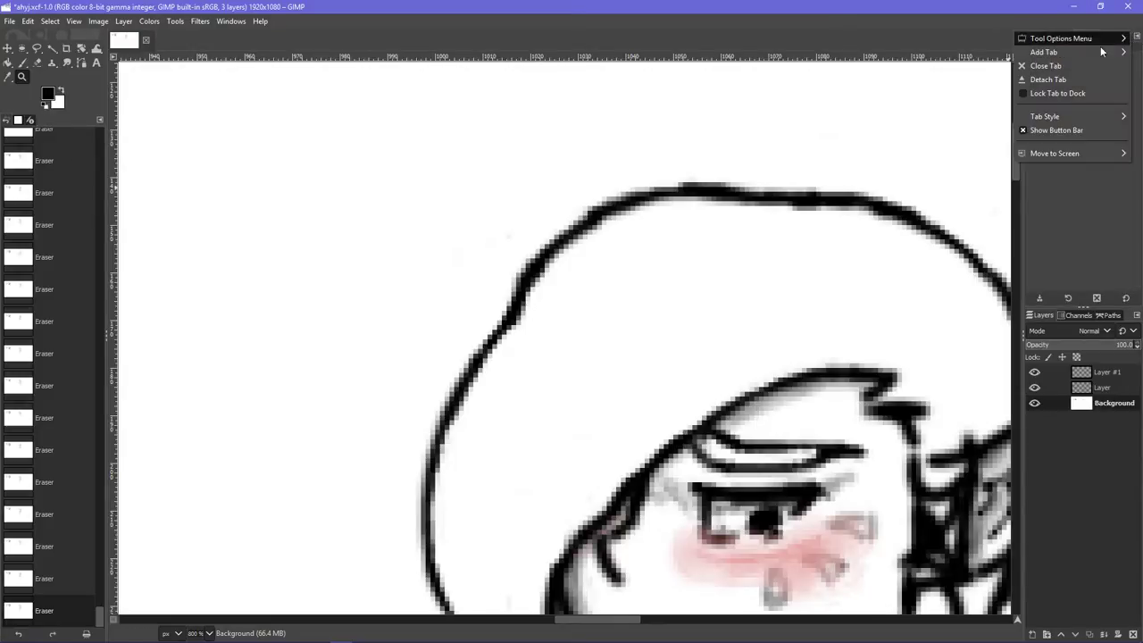
{"action": "mouse_move", "coordinate": [1063, 51]}
{"action": "left_click", "coordinate": [982, 55]}
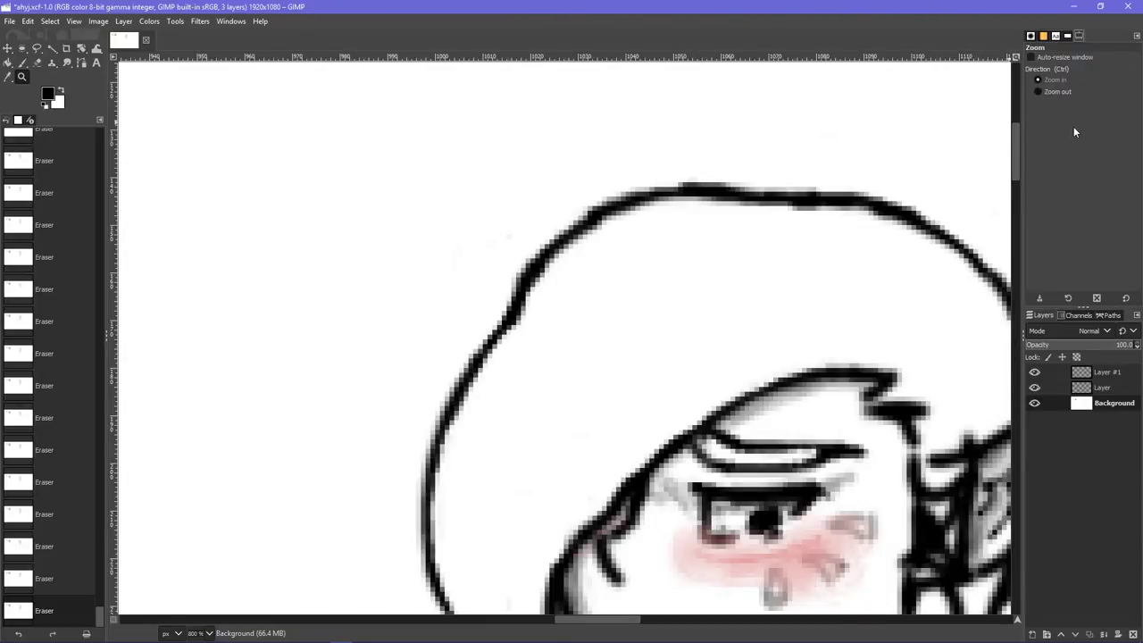
{"action": "right_click", "coordinate": [1078, 36]}
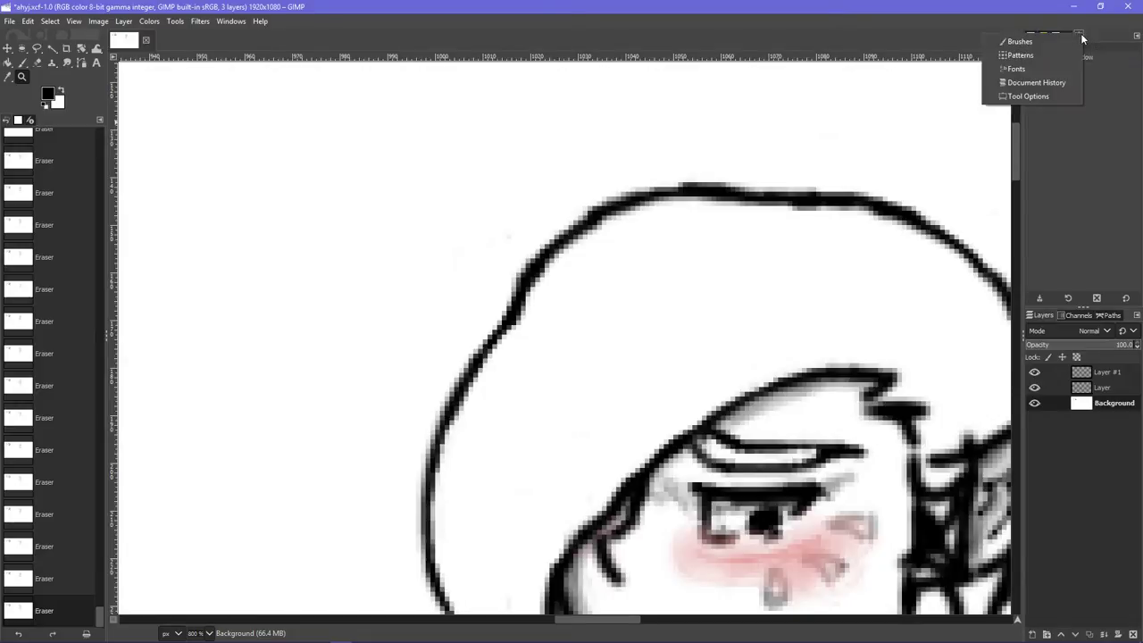
{"action": "left_click", "coordinate": [1040, 41]}
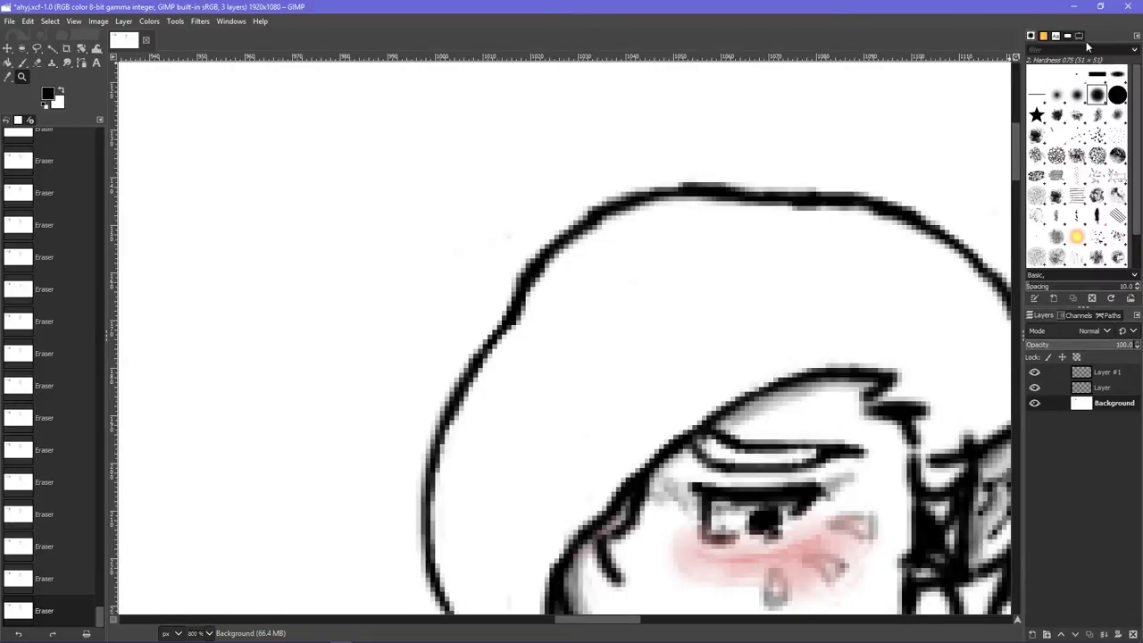
{"action": "left_click", "coordinate": [1080, 37]}
{"action": "right_click", "coordinate": [1079, 34]}
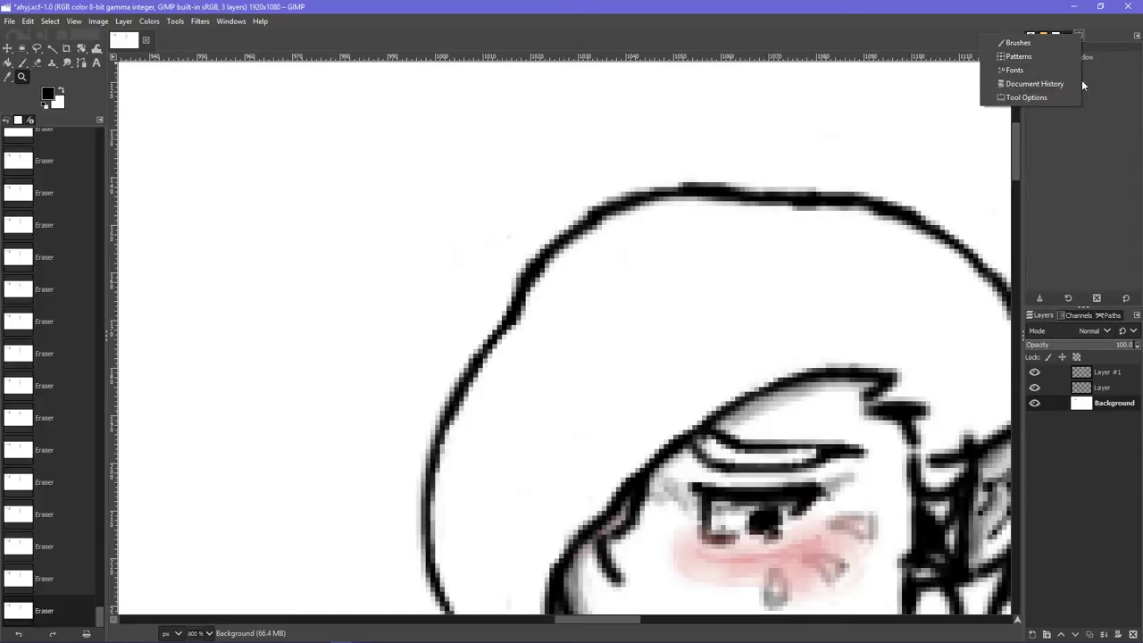
{"action": "left_click", "coordinate": [1050, 97]}
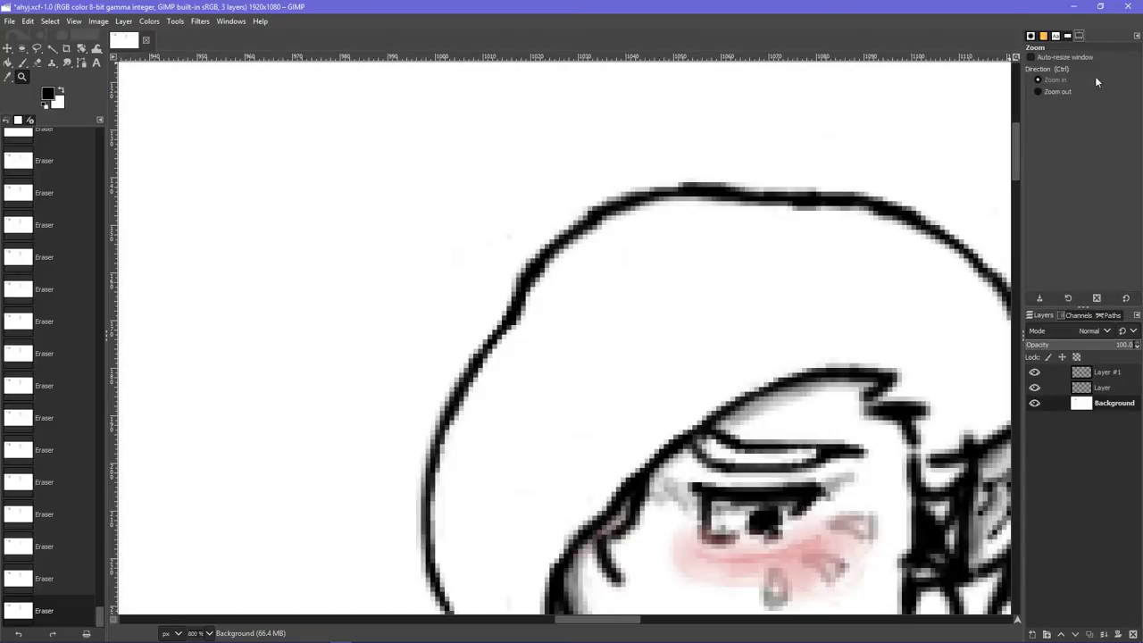
{"action": "left_click", "coordinate": [1135, 36]}
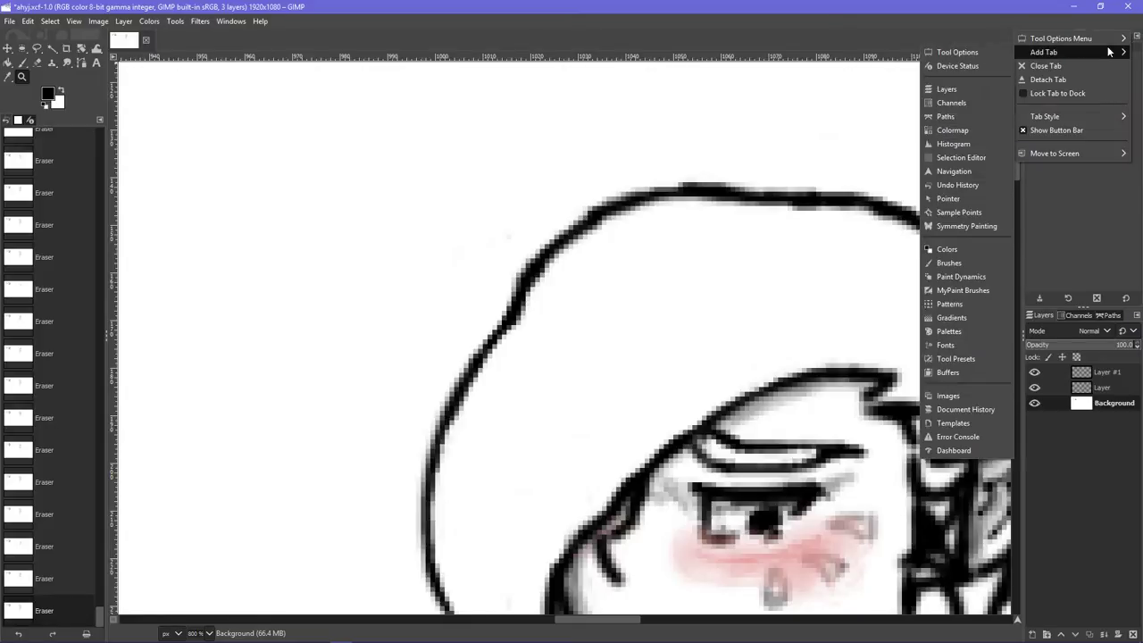
{"action": "mouse_move", "coordinate": [1080, 40]}
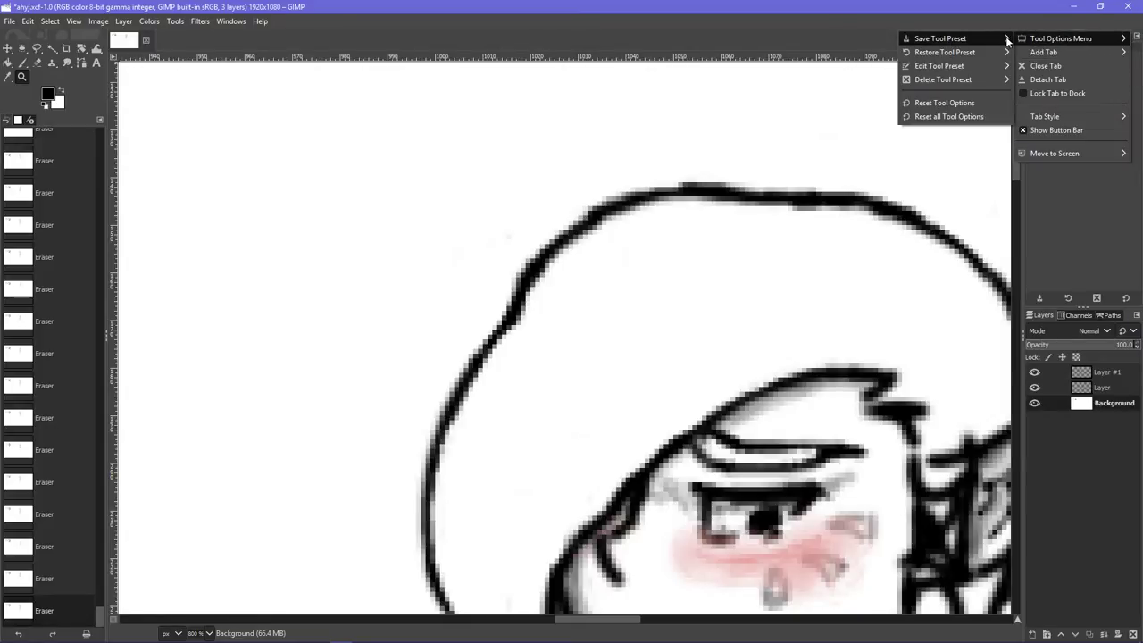
{"action": "left_click", "coordinate": [1069, 25]}
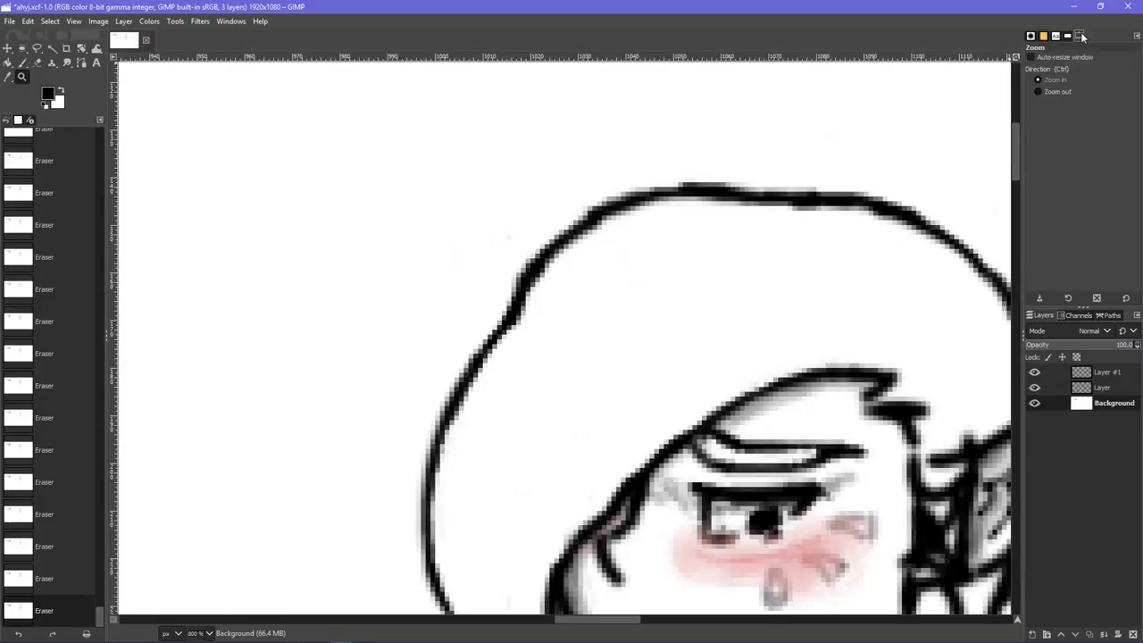
{"action": "left_click", "coordinate": [1081, 36]}
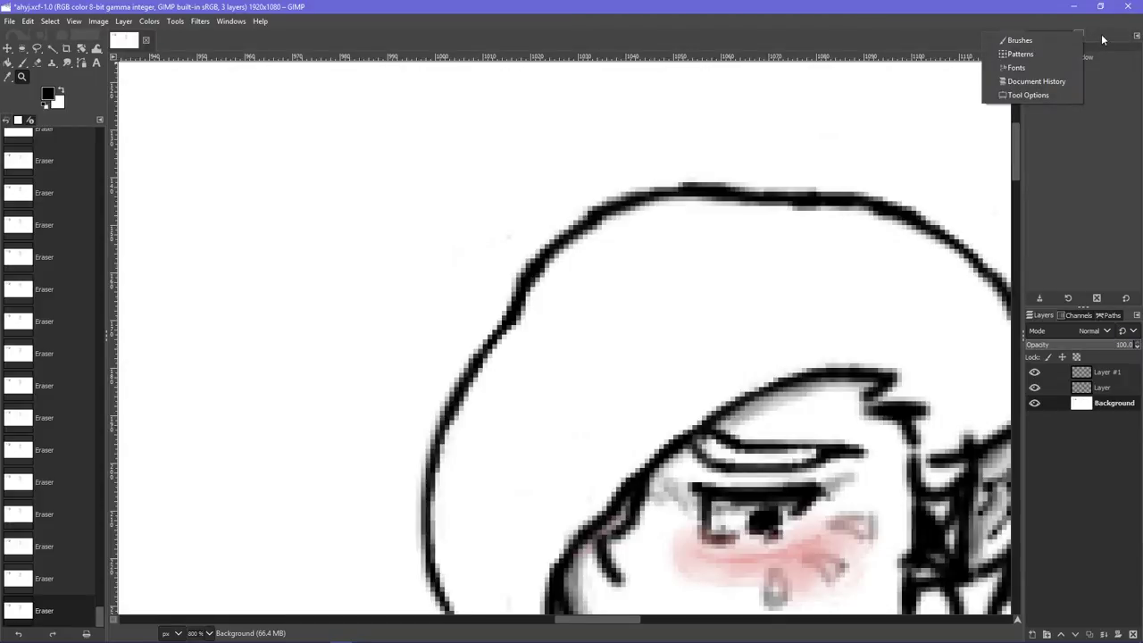
{"action": "left_click", "coordinate": [1103, 39]}
{"action": "left_click", "coordinate": [1135, 36]}
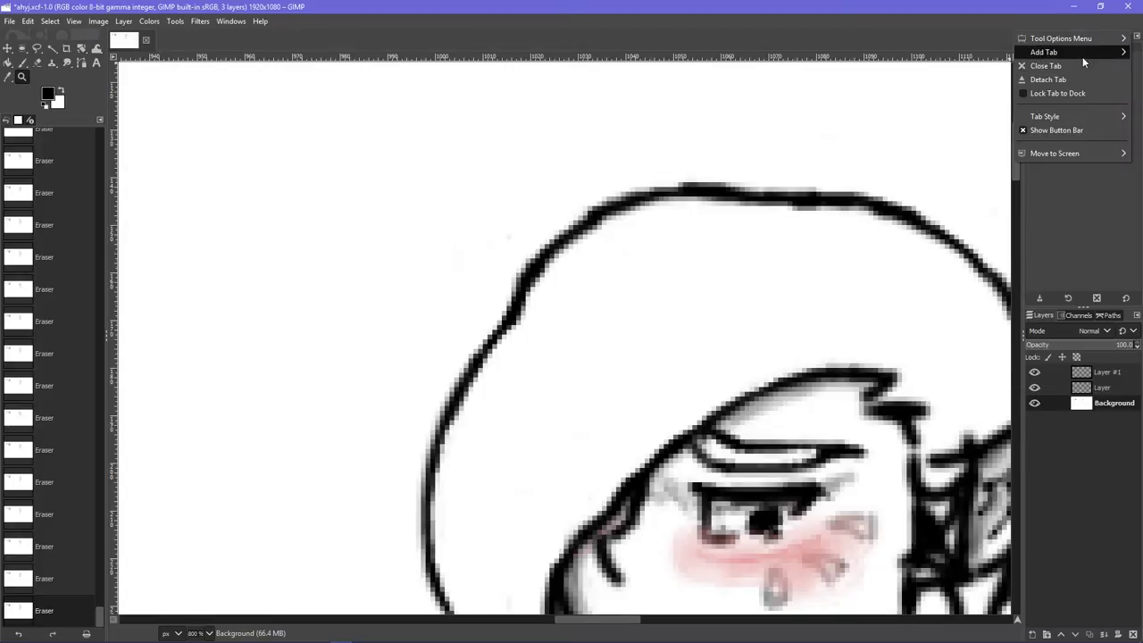
{"action": "mouse_move", "coordinate": [1082, 57]}
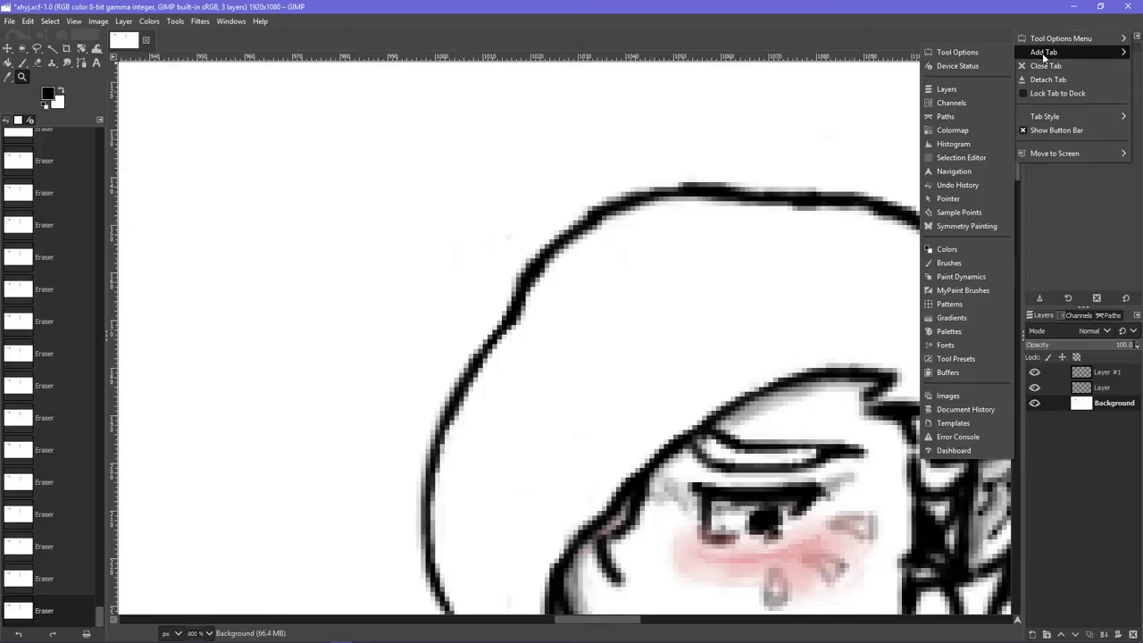
{"action": "left_click", "coordinate": [977, 53]}
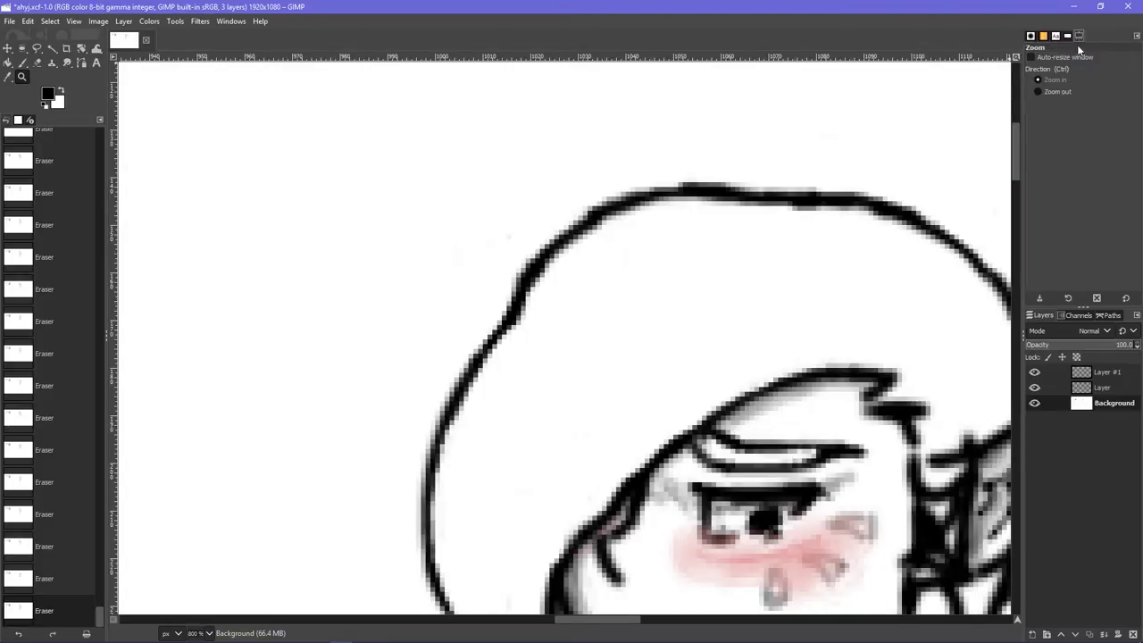
{"action": "key", "text": "Delete"}
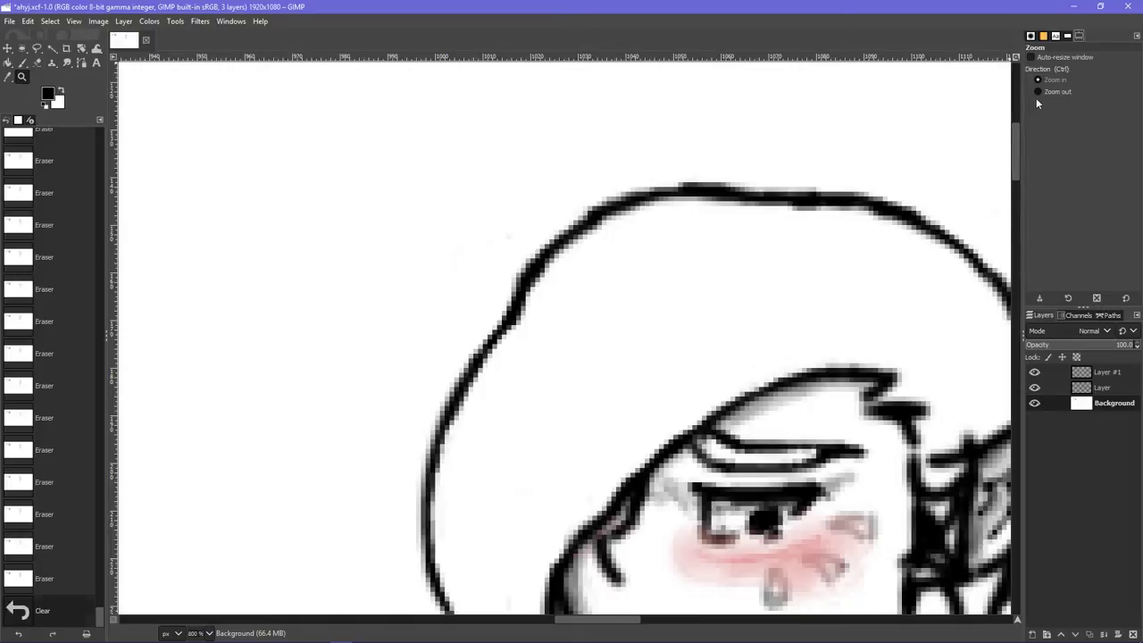
{"action": "key", "text": "ctrl+z"}
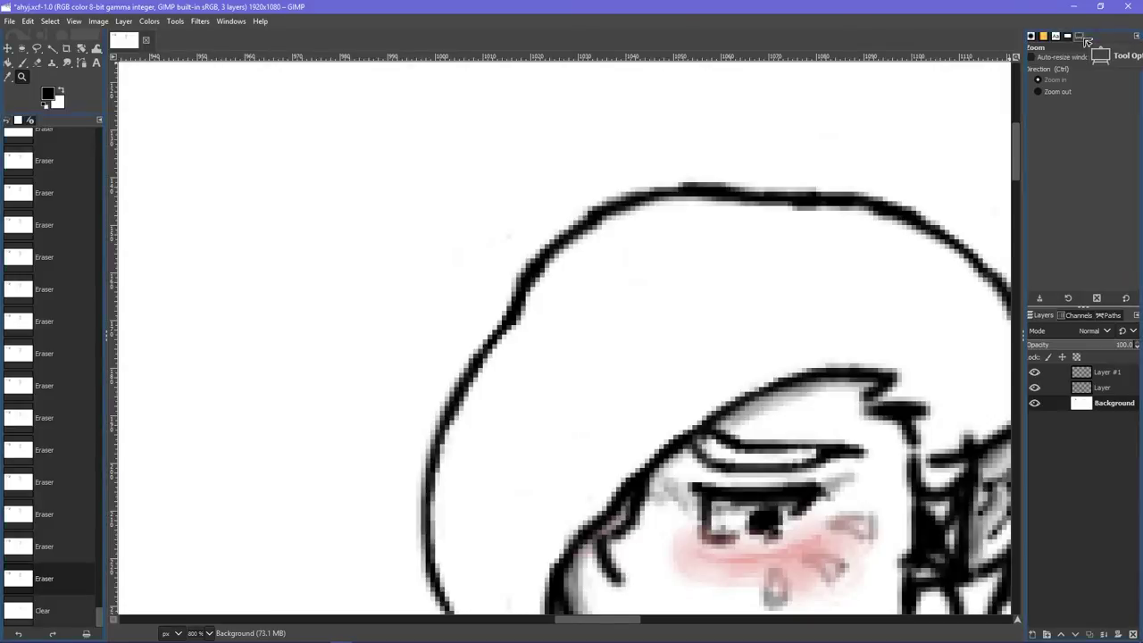
- Detach the Tool Options tab from the dock, close its floating window and add the tab back to the dock
{"action": "left_click_drag", "start_coordinate": [1079, 36], "coordinate": [962, 105]}
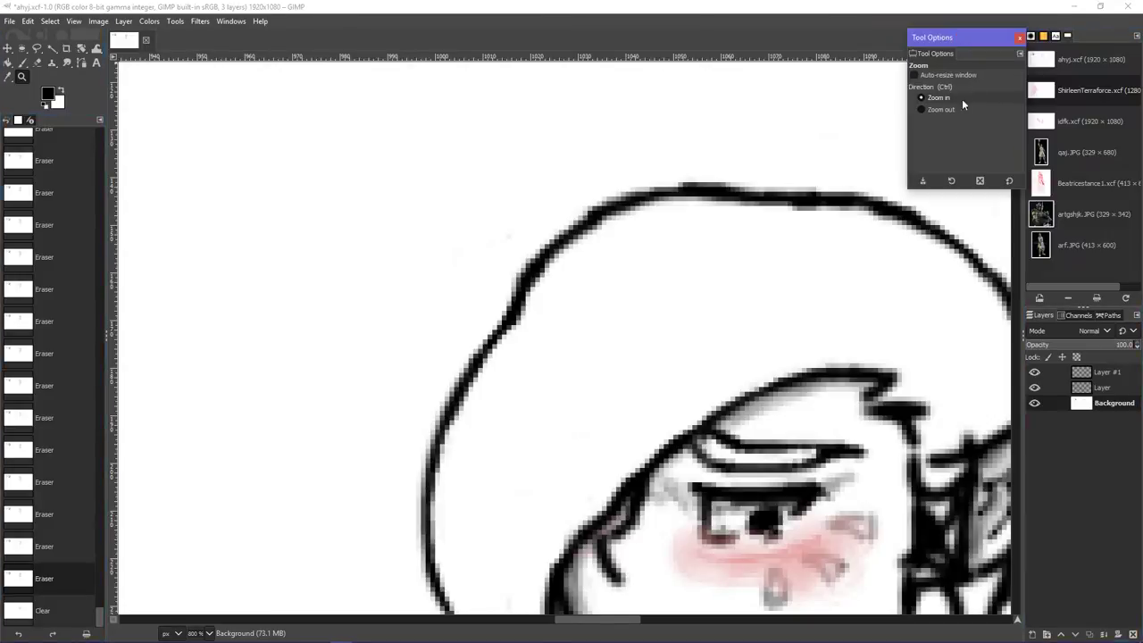
{"action": "left_click", "coordinate": [1021, 37]}
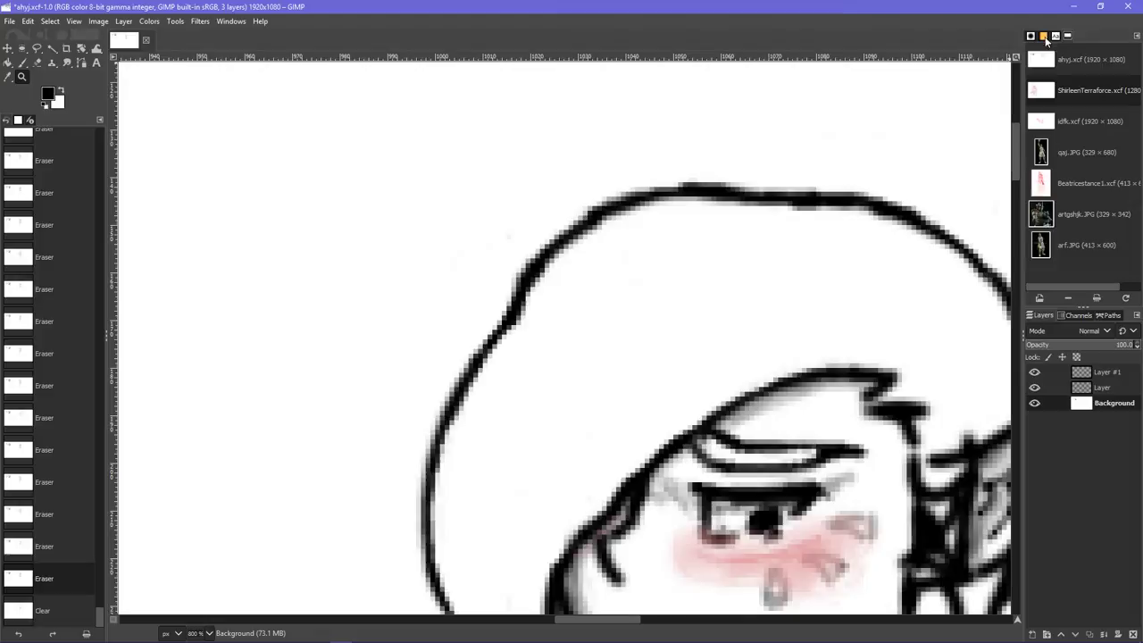
{"action": "left_click", "coordinate": [1135, 37]}
{"action": "mouse_move", "coordinate": [1085, 48]}
{"action": "left_click", "coordinate": [987, 55]}
- Add a Brushes tab to the upper dock, detach it and close its floating window
{"action": "left_click", "coordinate": [1135, 36]}
{"action": "mouse_move", "coordinate": [1078, 51]}
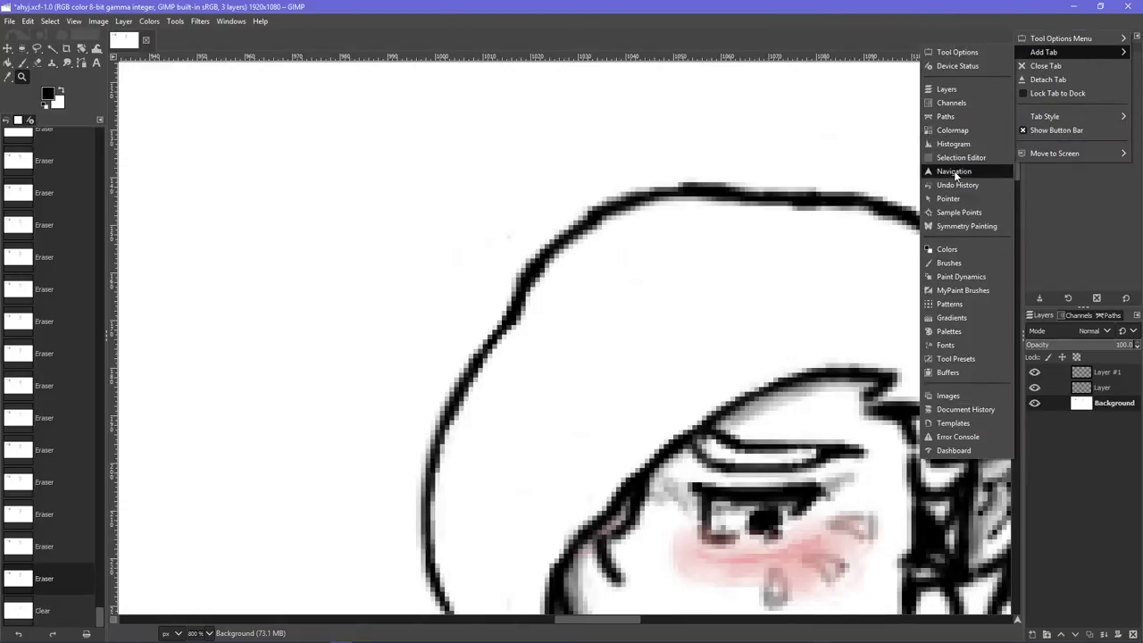
{"action": "left_click", "coordinate": [948, 263]}
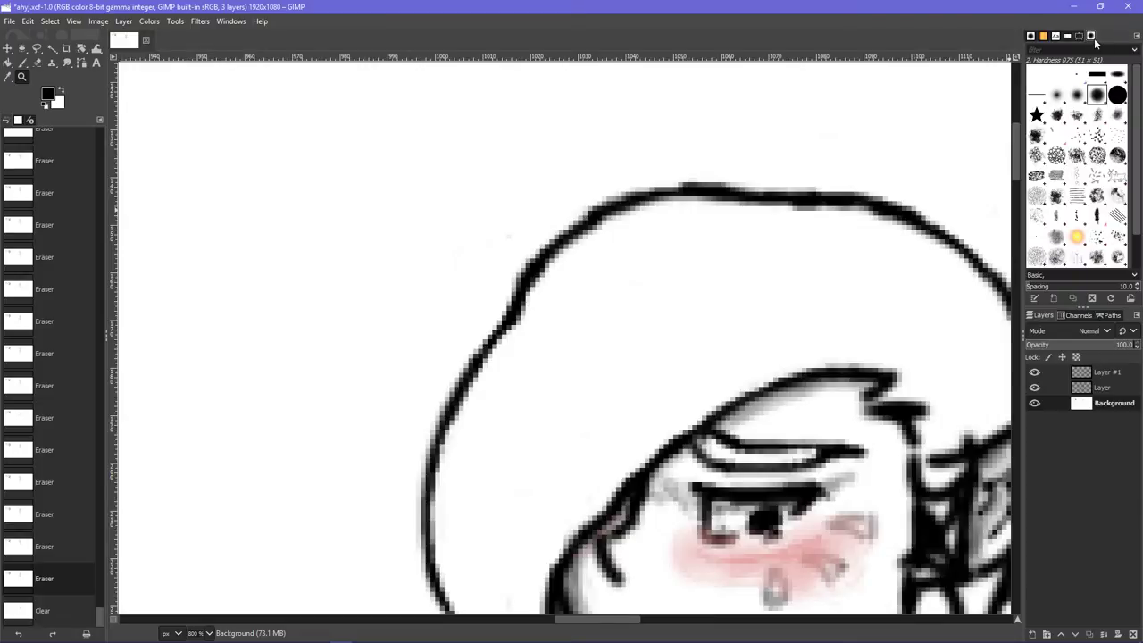
{"action": "right_click", "coordinate": [1092, 39]}
{"action": "left_click", "coordinate": [1116, 38]}
{"action": "left_click_drag", "start_coordinate": [1091, 37], "coordinate": [962, 89]}
{"action": "left_click", "coordinate": [1017, 18]}
{"action": "right_click", "coordinate": [1086, 37]}
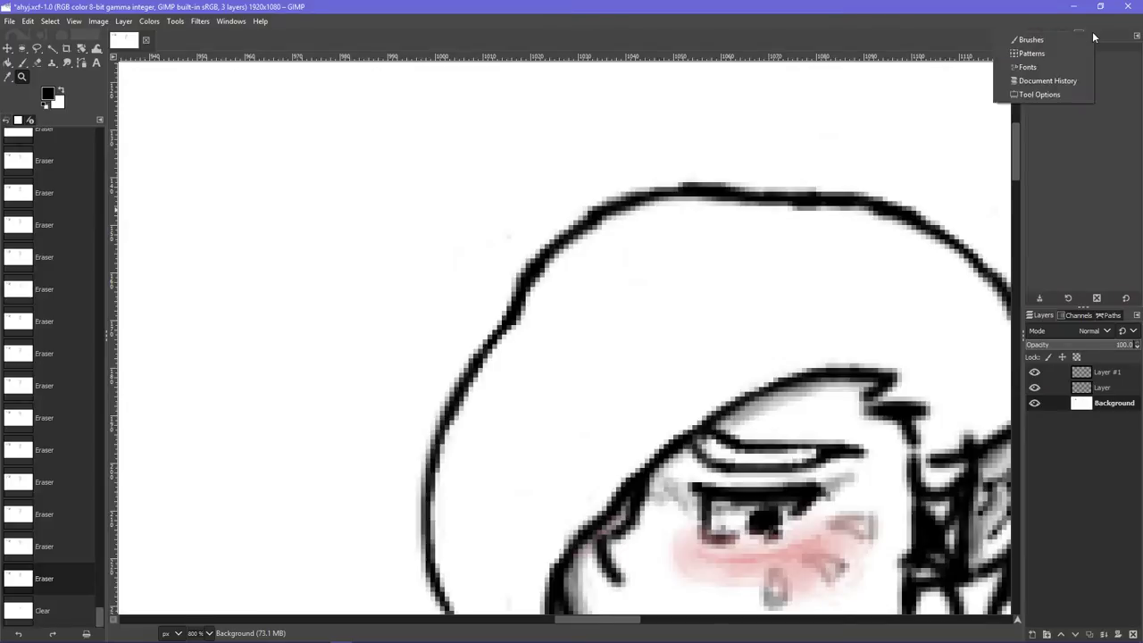
{"action": "left_click", "coordinate": [1075, 40]}
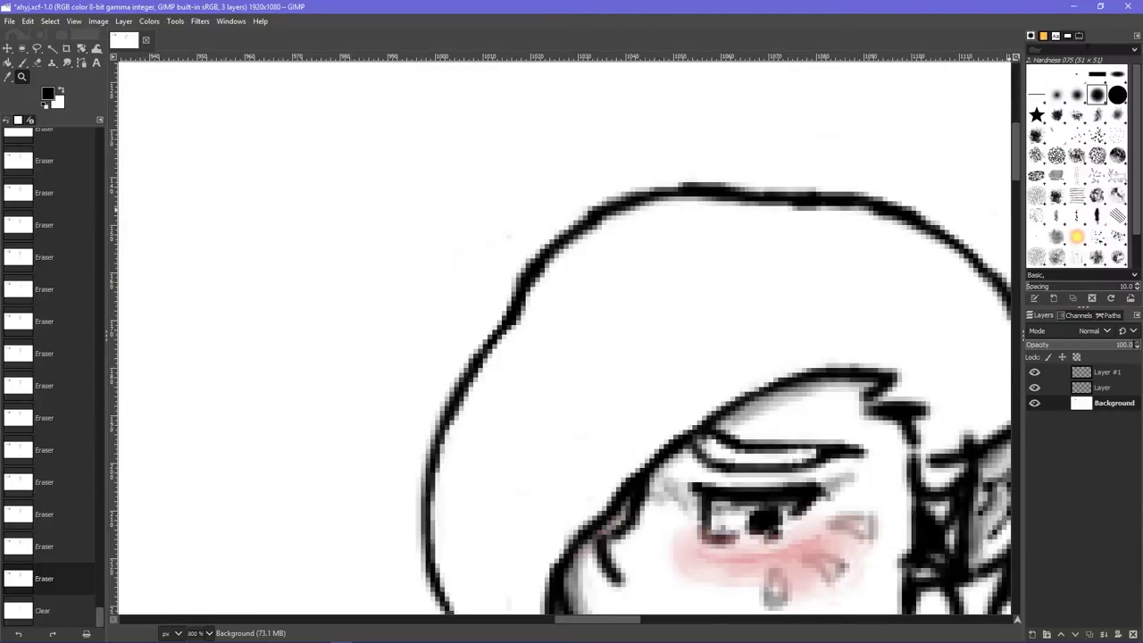
{"action": "right_click", "coordinate": [1095, 32]}
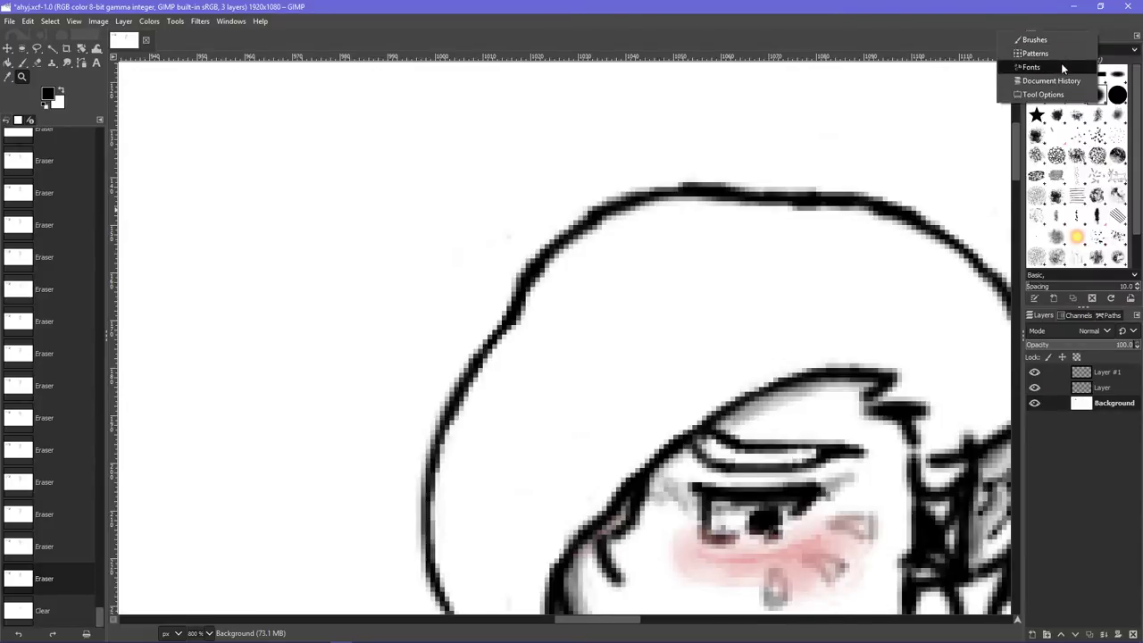
{"action": "left_click", "coordinate": [1062, 62]}
{"action": "right_click", "coordinate": [1090, 35]}
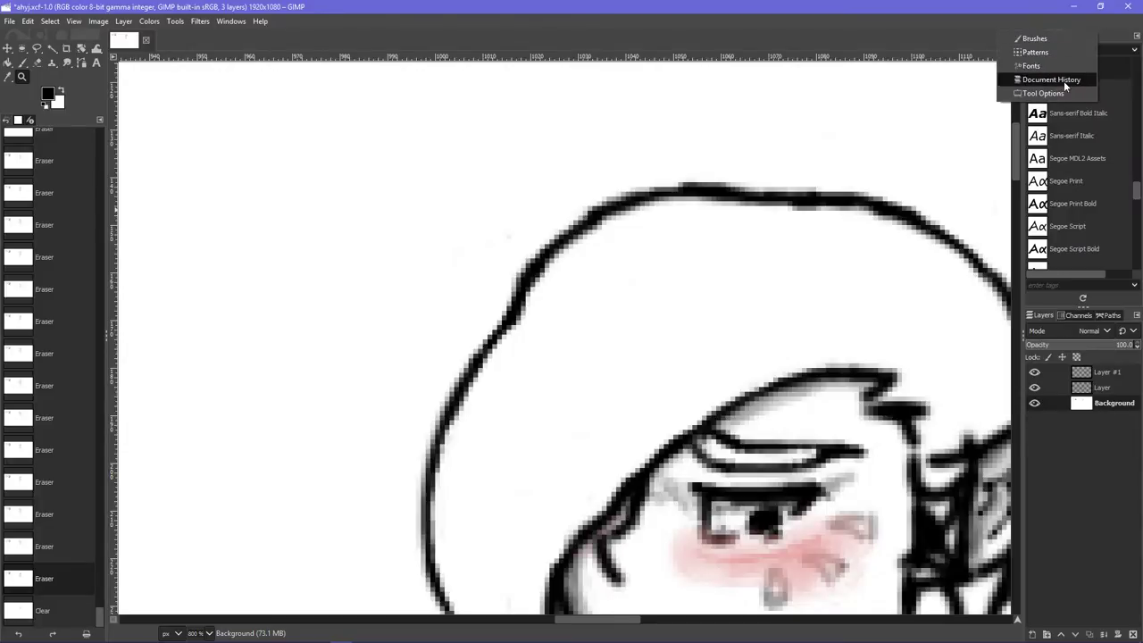
{"action": "left_click", "coordinate": [1069, 93]}
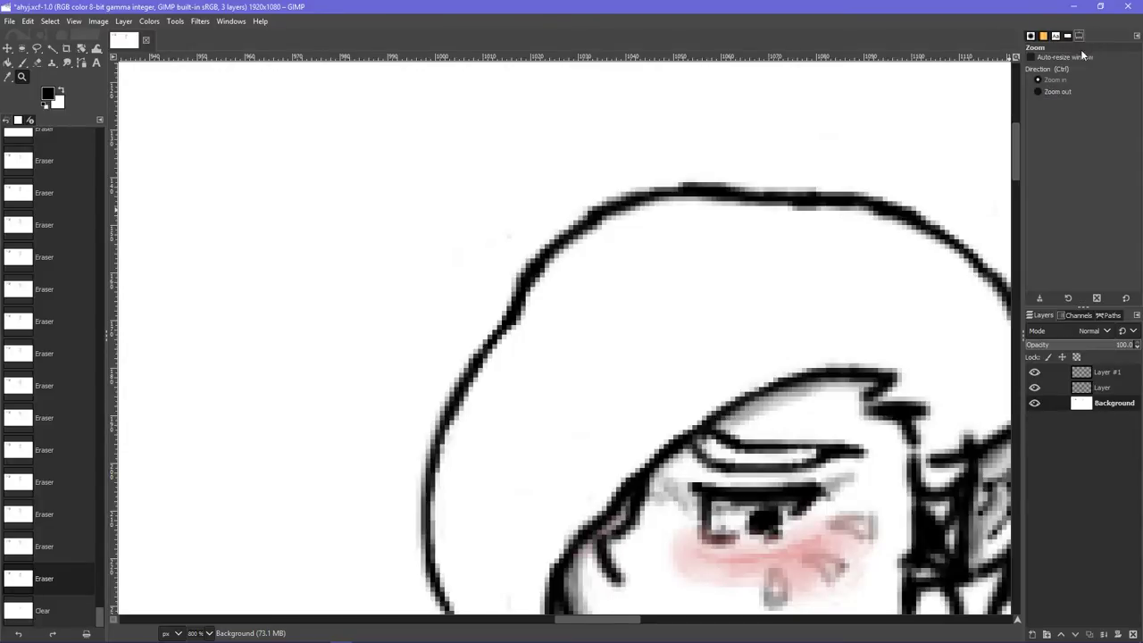
- Add a Tool Presets tab to the upper dock, detach it and close it again
{"action": "left_click", "coordinate": [1136, 38]}
{"action": "mouse_move", "coordinate": [1091, 55]}
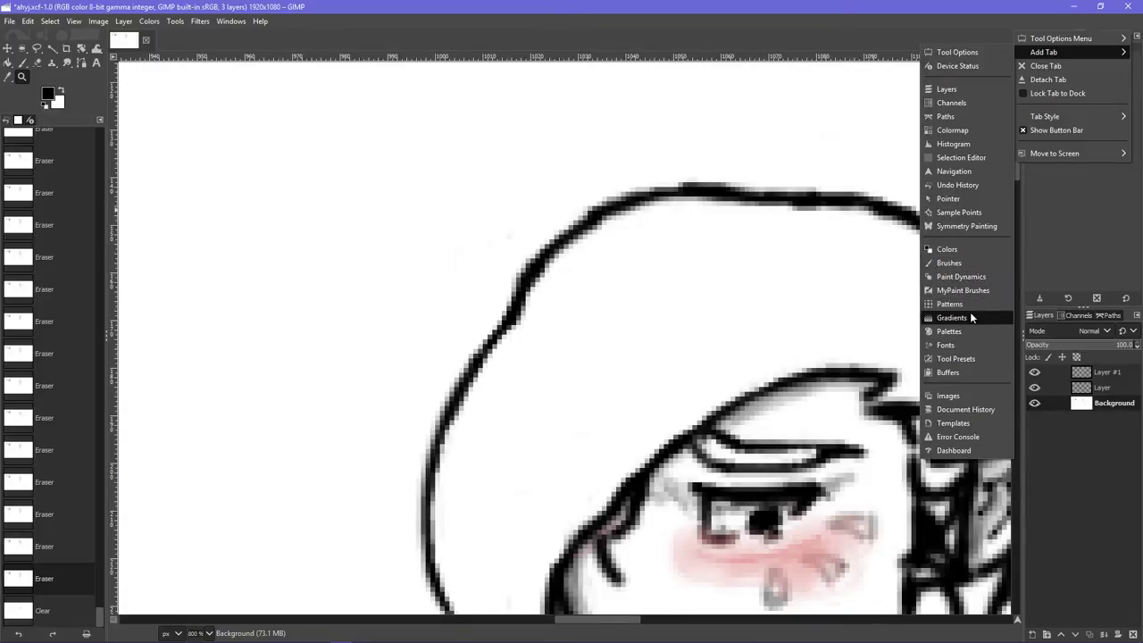
{"action": "left_click", "coordinate": [957, 358]}
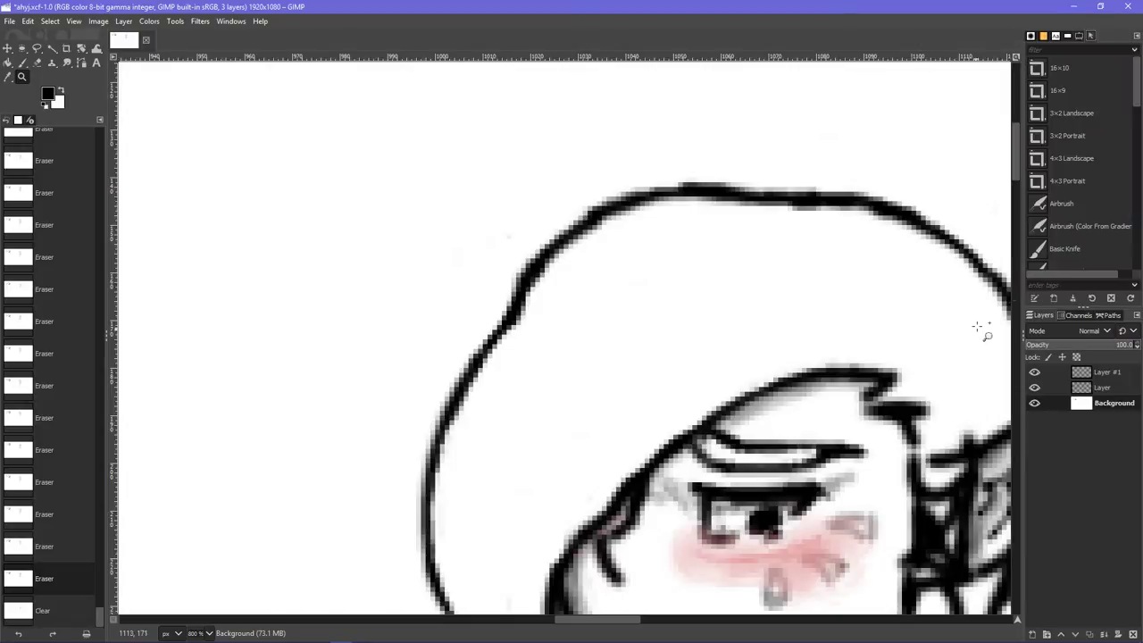
{"action": "left_click_drag", "start_coordinate": [1088, 36], "coordinate": [988, 72]}
{"action": "left_click", "coordinate": [983, 43]}
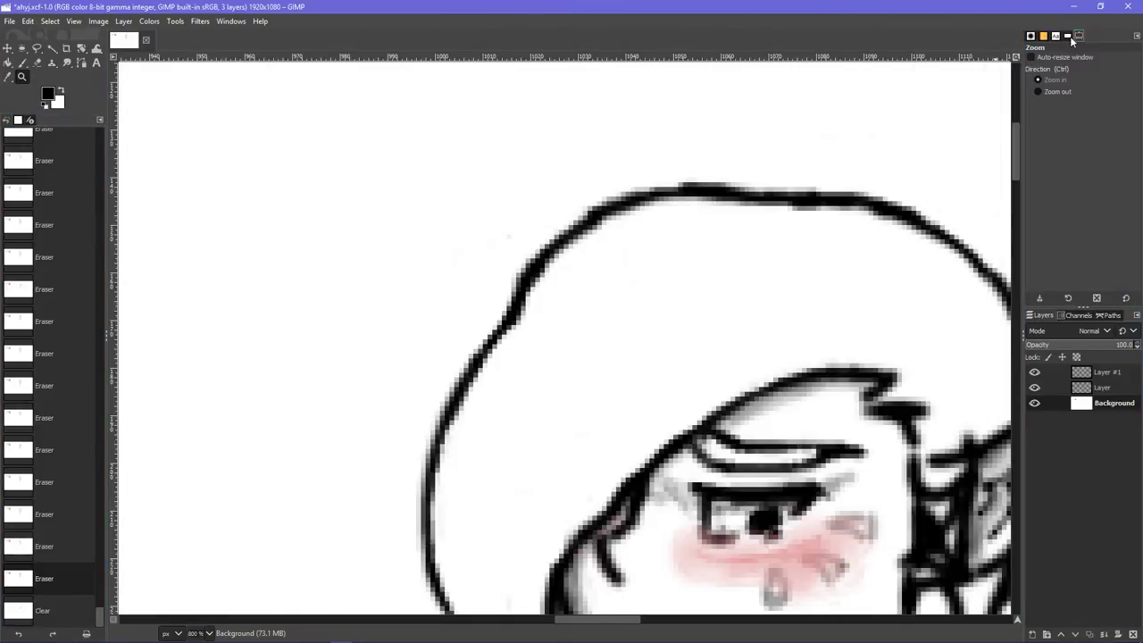
{"action": "right_click", "coordinate": [1080, 36]}
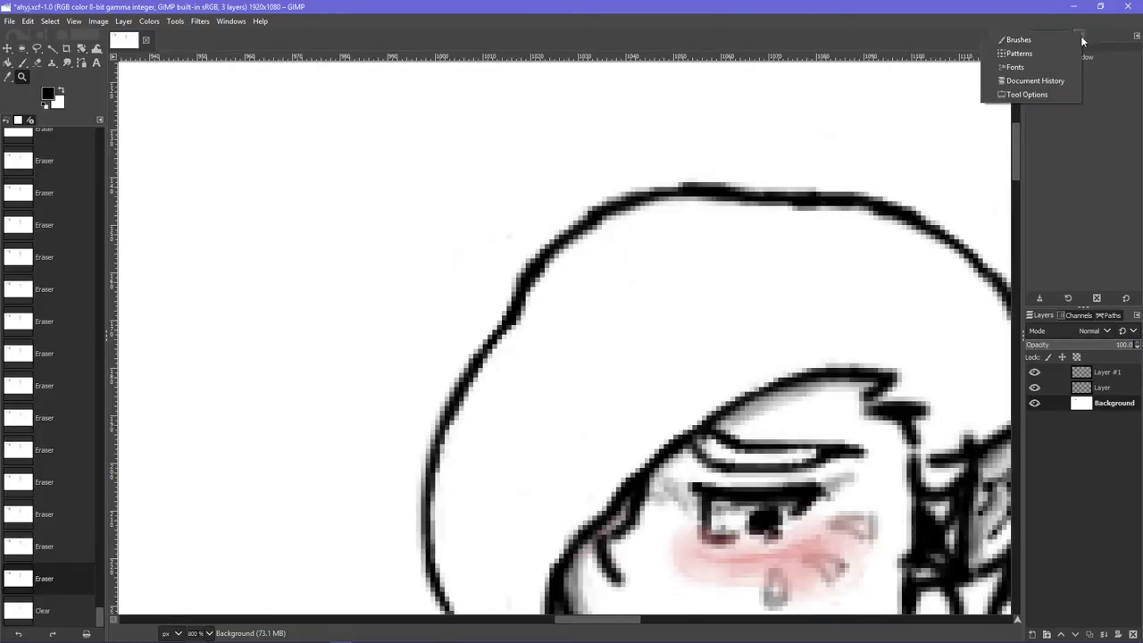
{"action": "left_click", "coordinate": [1033, 95]}
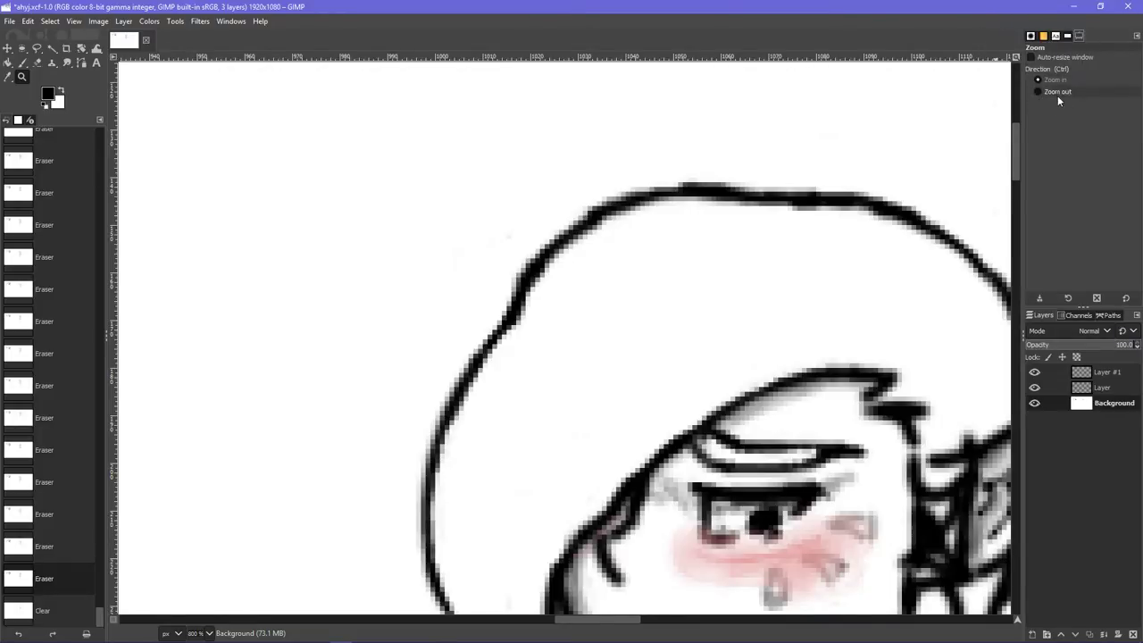
{"action": "left_click", "coordinate": [1054, 80]}
- Set the Paintbrush opacity to 100, try a stroke above the hair outline and undo it
{"action": "left_click", "coordinate": [23, 62]}
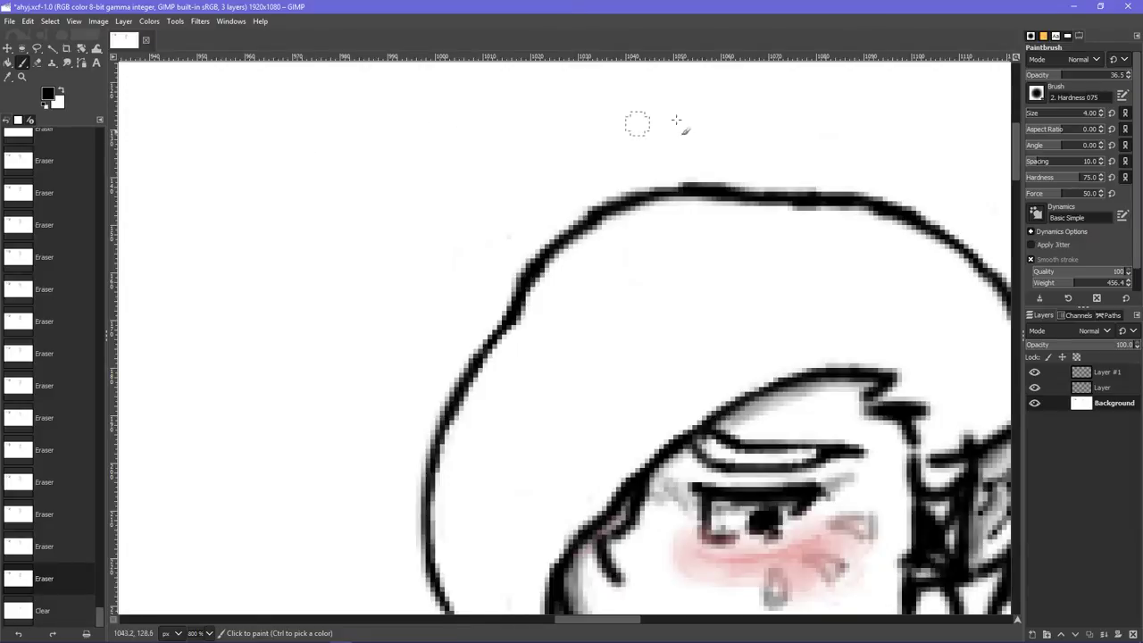
{"action": "left_click_drag", "start_coordinate": [1078, 77], "coordinate": [1129, 75]}
{"action": "left_click_drag", "start_coordinate": [627, 172], "coordinate": [555, 178]}
{"action": "key", "text": "ctrl+z"}
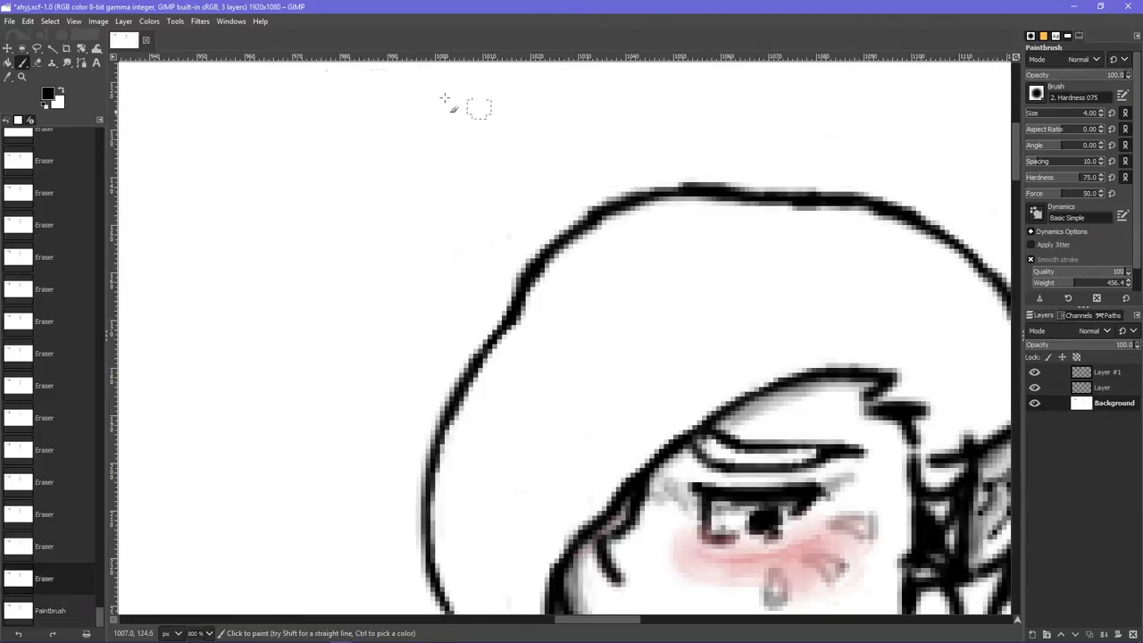
- Thin the upper hair outline with the size 4 Eraser, from the bend on the face side over the crown toward the ear
{"action": "left_click", "coordinate": [36, 64]}
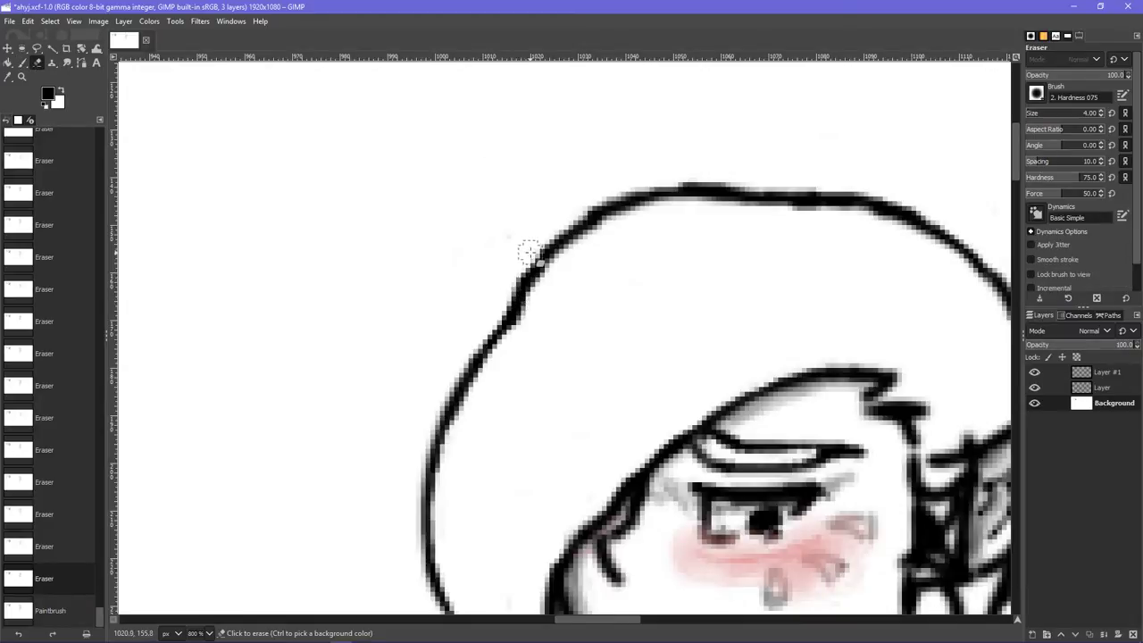
{"action": "left_click_drag", "start_coordinate": [506, 285], "coordinate": [504, 313]}
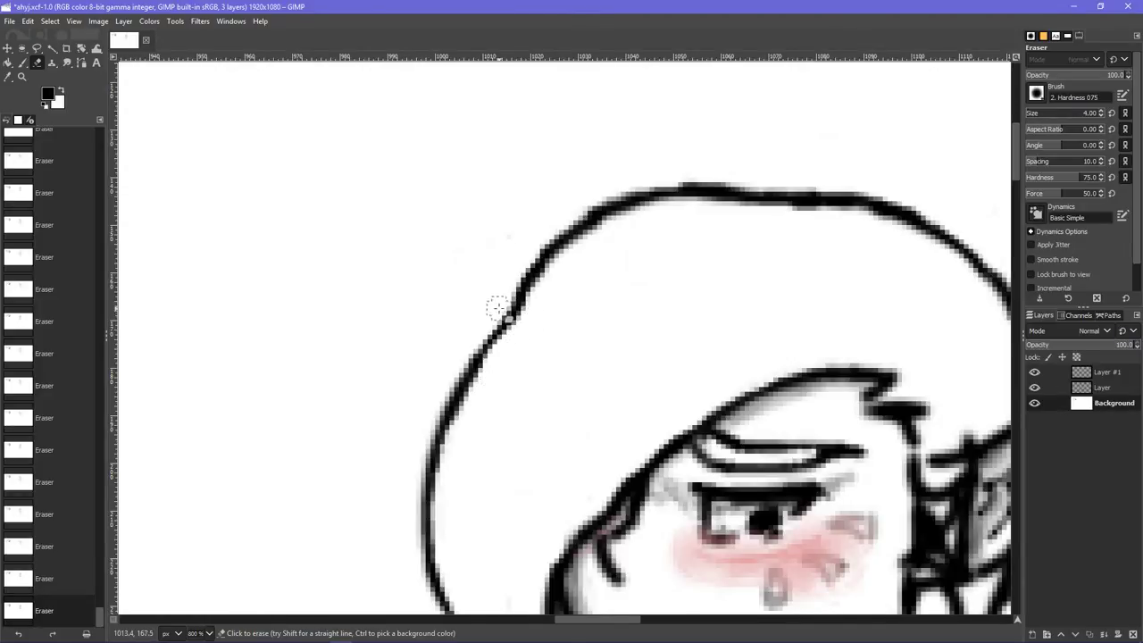
{"action": "mouse_move", "coordinate": [497, 308]}
{"action": "left_mouse_down"}
{"action": "mouse_move", "coordinate": [547, 240]}
{"action": "mouse_move", "coordinate": [613, 193]}
{"action": "mouse_move", "coordinate": [643, 176]}
{"action": "mouse_move", "coordinate": [694, 178]}
{"action": "left_mouse_up"}
{"action": "mouse_move", "coordinate": [616, 223]}
{"action": "left_mouse_down"}
{"action": "mouse_move", "coordinate": [723, 206]}
{"action": "mouse_move", "coordinate": [807, 236]}
{"action": "mouse_move", "coordinate": [697, 170]}
{"action": "mouse_move", "coordinate": [876, 192]}
{"action": "mouse_move", "coordinate": [973, 231]}
{"action": "left_mouse_up"}
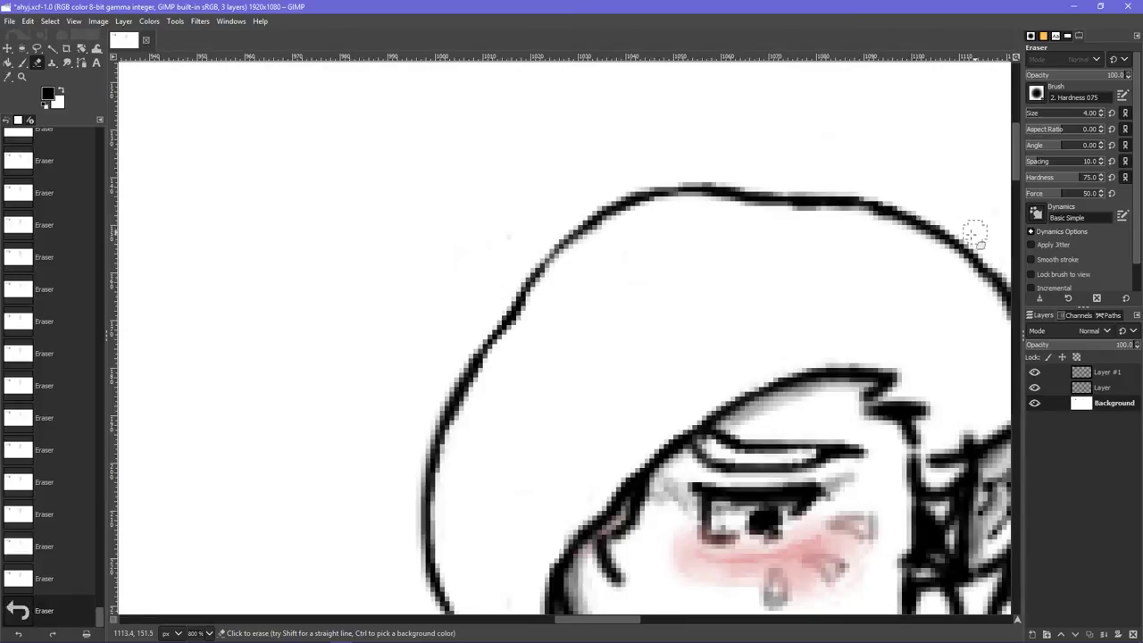
{"action": "mouse_move", "coordinate": [490, 635]}
{"action": "scroll", "coordinate": [581, 624], "scroll_direction": "right", "scroll_amount": 5}
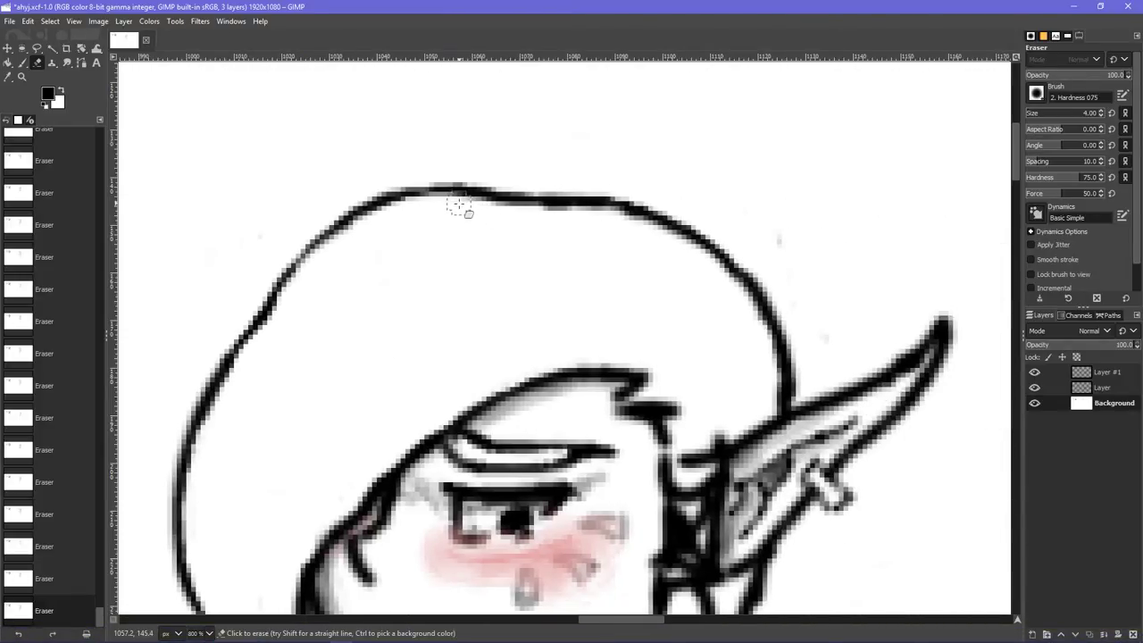
- Thin the crown's hair outline on both edges with the size 4 Eraser, continuing across the top toward the ear
{"action": "mouse_move", "coordinate": [459, 203]}
{"action": "left_mouse_down"}
{"action": "mouse_move", "coordinate": [491, 214]}
{"action": "mouse_move", "coordinate": [387, 233]}
{"action": "left_mouse_up"}
{"action": "left_click_drag", "start_coordinate": [418, 178], "coordinate": [449, 177]}
{"action": "left_click_drag", "start_coordinate": [491, 178], "coordinate": [613, 184]}
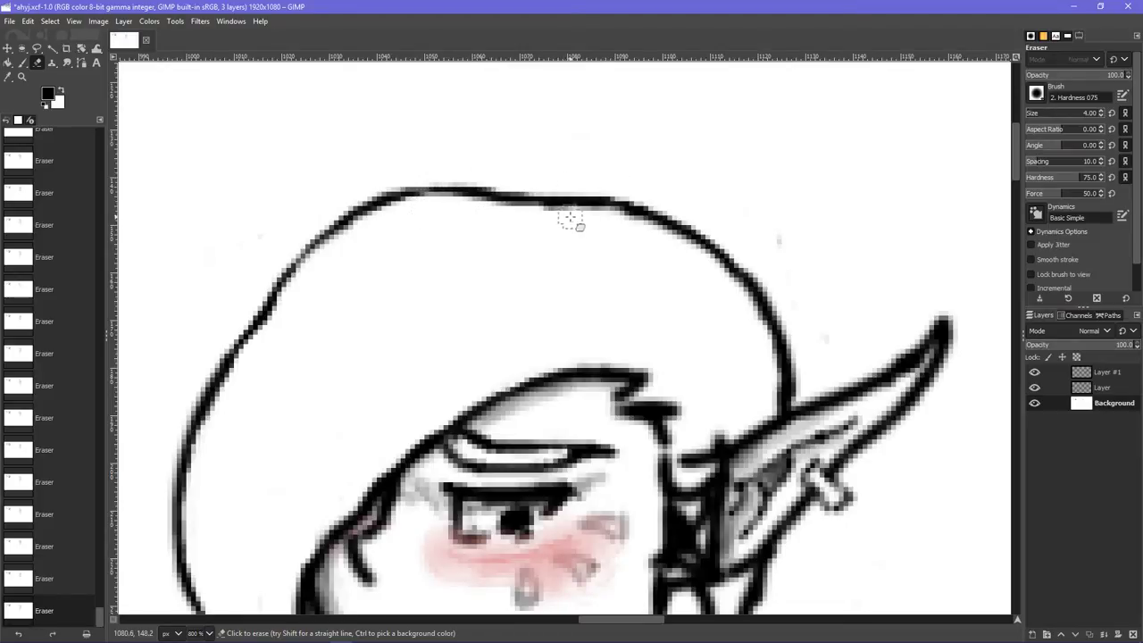
{"action": "left_click", "coordinate": [639, 227]}
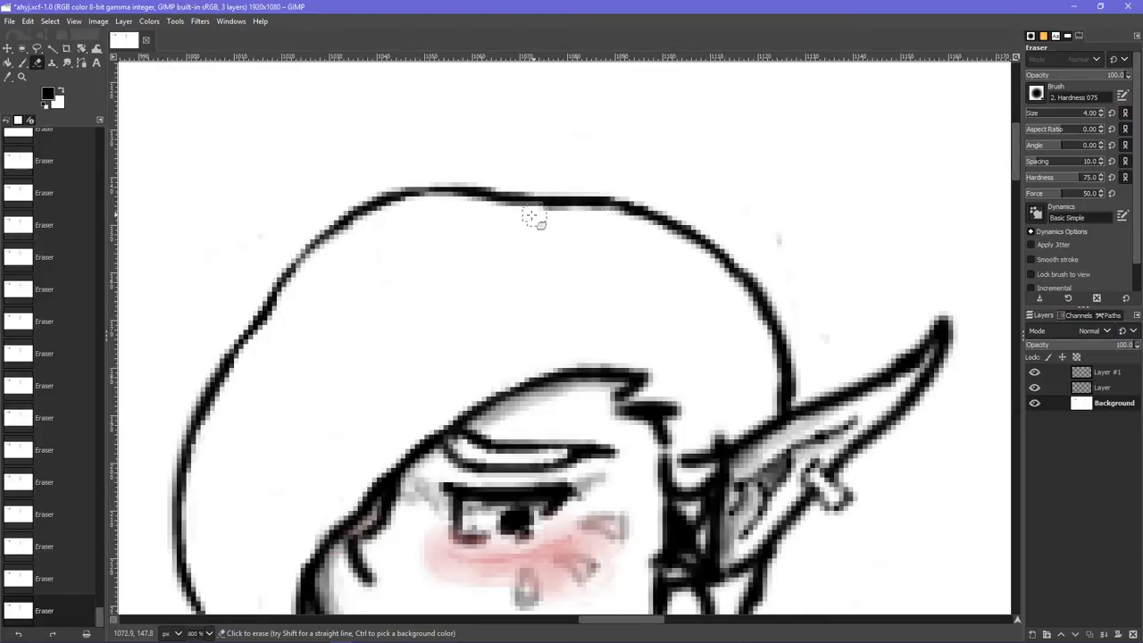
{"action": "mouse_move", "coordinate": [508, 213]}
{"action": "left_mouse_down"}
{"action": "mouse_move", "coordinate": [639, 227]}
{"action": "mouse_move", "coordinate": [616, 217]}
{"action": "mouse_move", "coordinate": [705, 259]}
{"action": "mouse_move", "coordinate": [763, 345]}
{"action": "mouse_move", "coordinate": [768, 383]}
{"action": "mouse_move", "coordinate": [755, 414]}
{"action": "mouse_move", "coordinate": [784, 413]}
{"action": "mouse_move", "coordinate": [806, 395]}
{"action": "mouse_move", "coordinate": [786, 311]}
{"action": "left_mouse_up"}
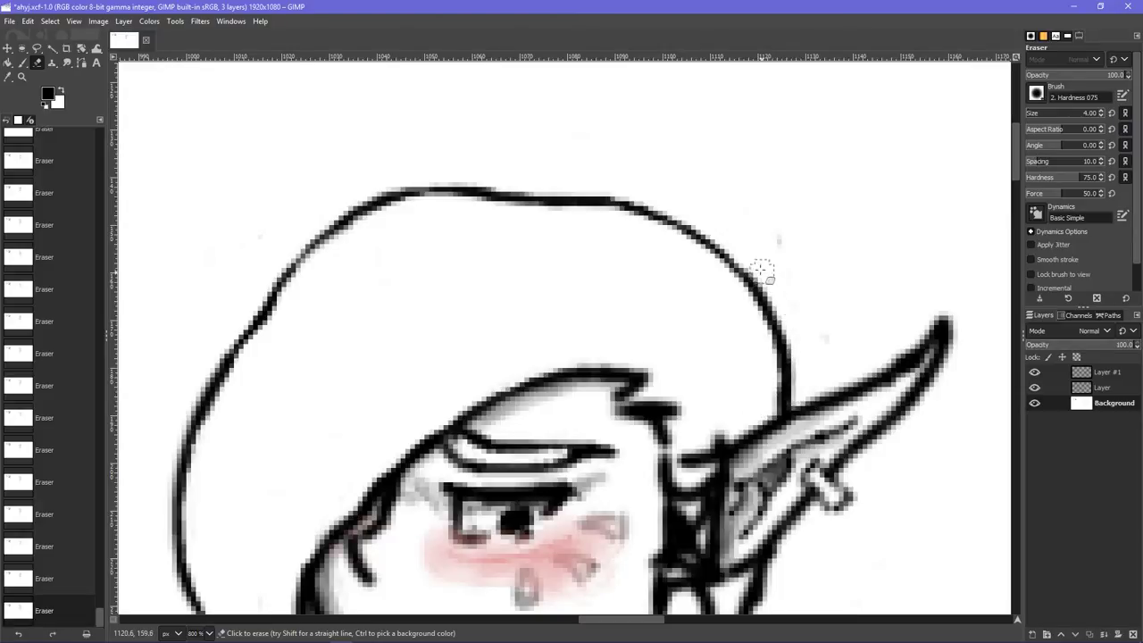
- Trim the outer edge of the hair outline below the ear with the Eraser, undoing and redoing the first stroke
{"action": "scroll", "coordinate": [644, 315], "scroll_direction": "down", "scroll_amount": 1}
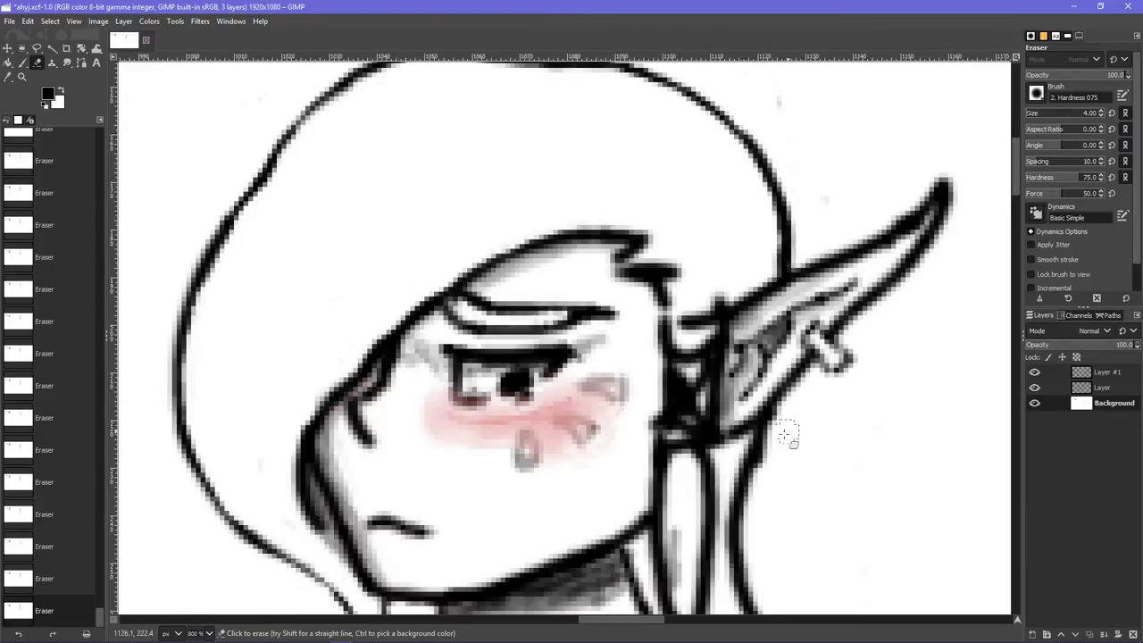
{"action": "mouse_move", "coordinate": [784, 434]}
{"action": "left_mouse_down"}
{"action": "mouse_move", "coordinate": [760, 465]}
{"action": "mouse_move", "coordinate": [748, 520]}
{"action": "left_mouse_up"}
{"action": "key", "text": "ctrl+z"}
{"action": "left_click_drag", "start_coordinate": [768, 480], "coordinate": [784, 415]}
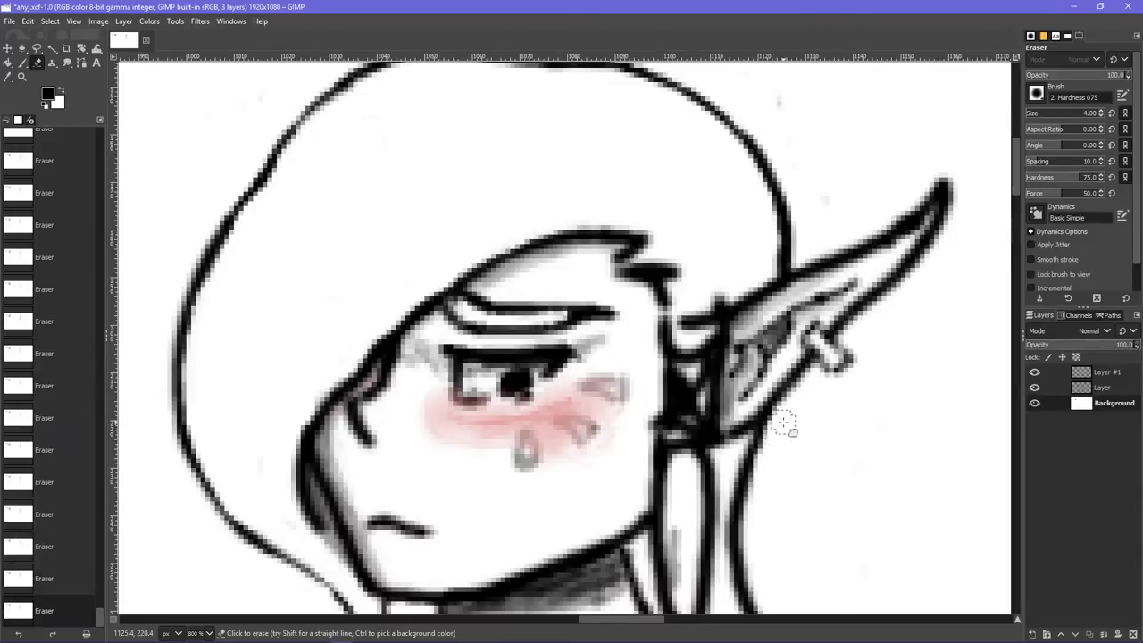
{"action": "scroll", "coordinate": [773, 425], "scroll_direction": "down", "scroll_amount": 2}
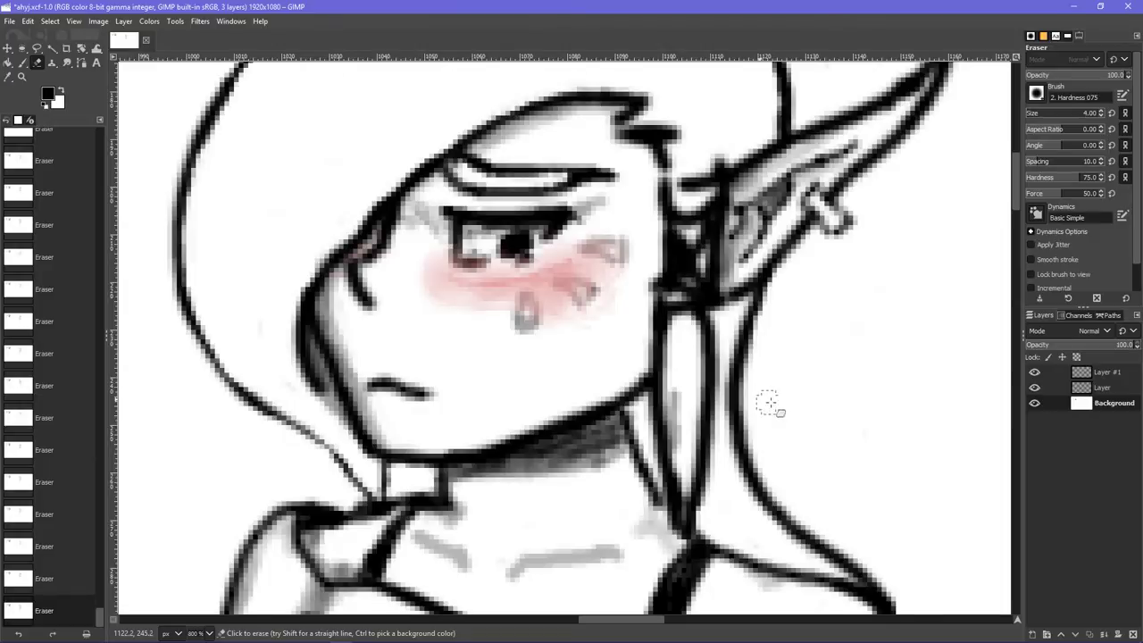
{"action": "left_click_drag", "start_coordinate": [758, 394], "coordinate": [754, 385]}
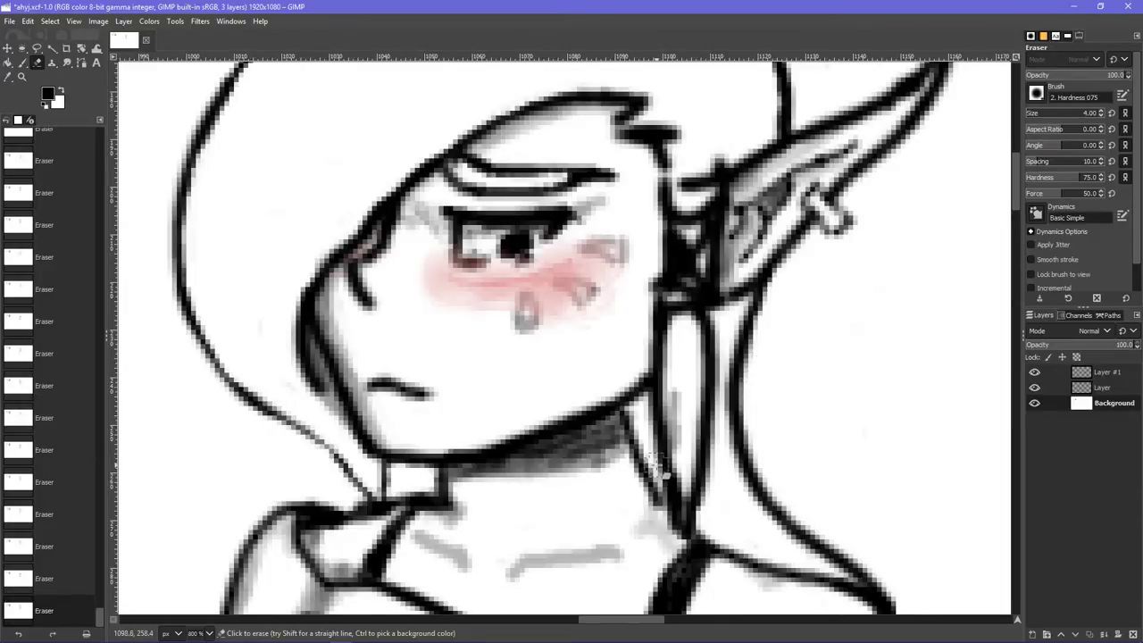
- Erase excess line around the fringe tip and along the inner hair outline where it meets the ear
{"action": "scroll", "coordinate": [661, 465], "scroll_direction": "up", "scroll_amount": 2}
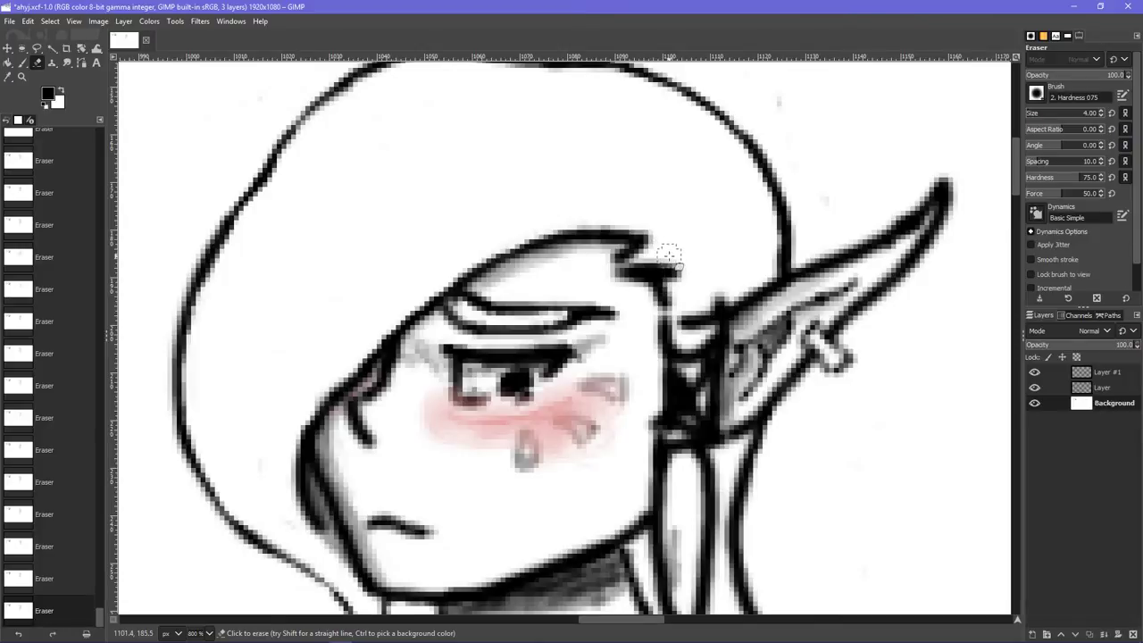
{"action": "left_click_drag", "start_coordinate": [668, 256], "coordinate": [650, 259]}
{"action": "left_click_drag", "start_coordinate": [768, 229], "coordinate": [768, 214]}
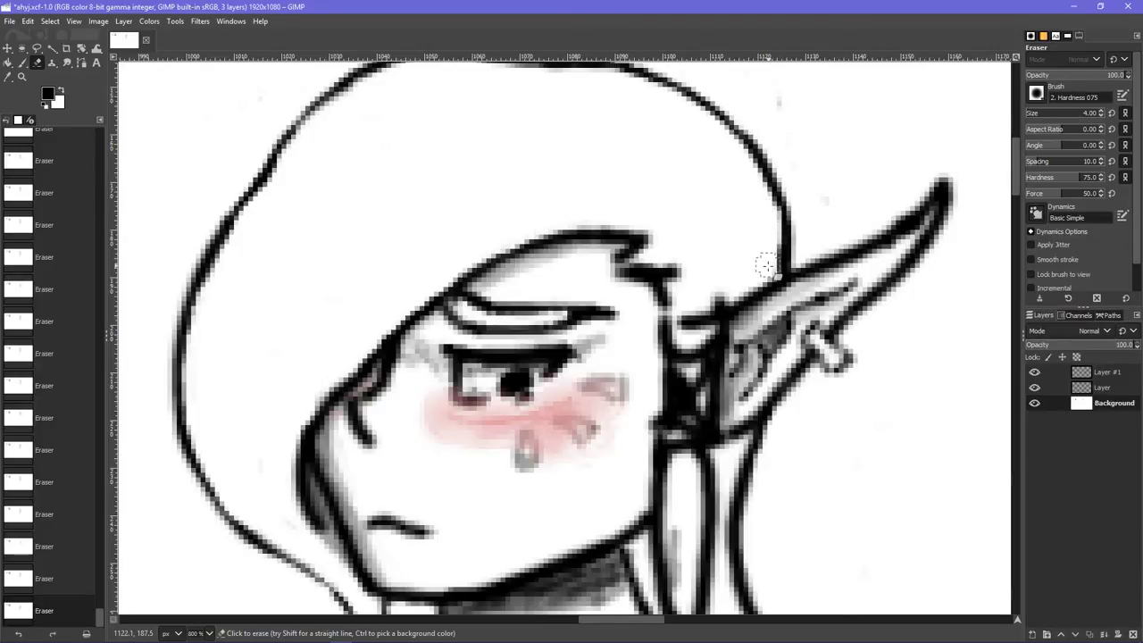
{"action": "left_click_drag", "start_coordinate": [760, 276], "coordinate": [734, 293]}
- Inspect the thinned hair outline and body at 200% and 400% zoom, comparing with the last eraser stroke undone and redone
{"action": "scroll", "coordinate": [306, 536], "scroll_direction": "down", "scroll_amount": 3}
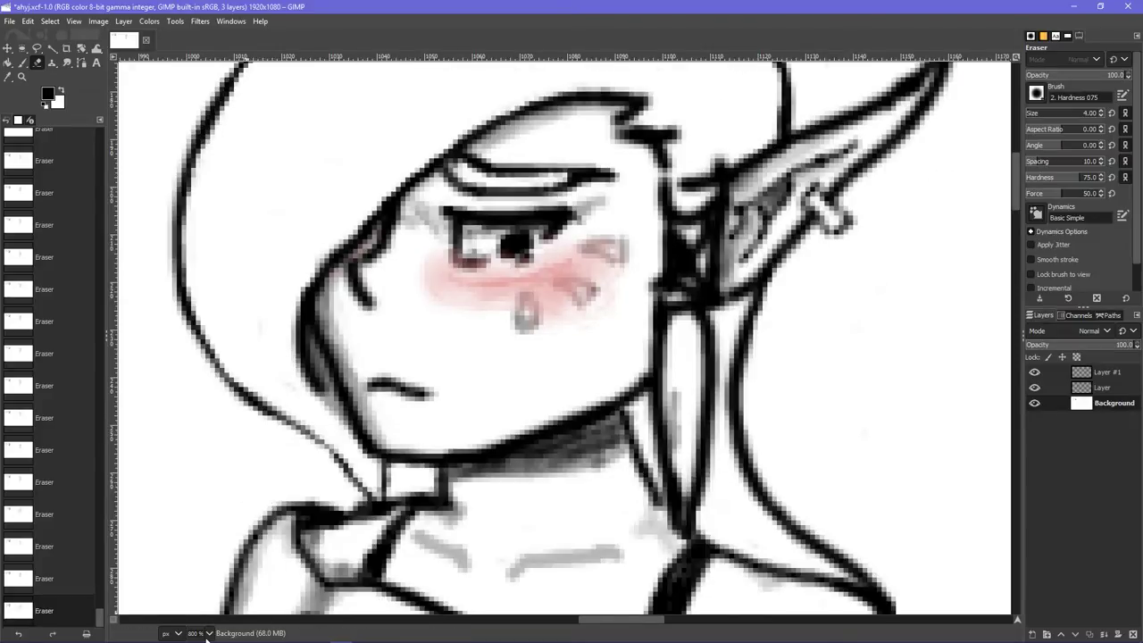
{"action": "left_click", "coordinate": [207, 633]}
{"action": "left_click", "coordinate": [203, 535]}
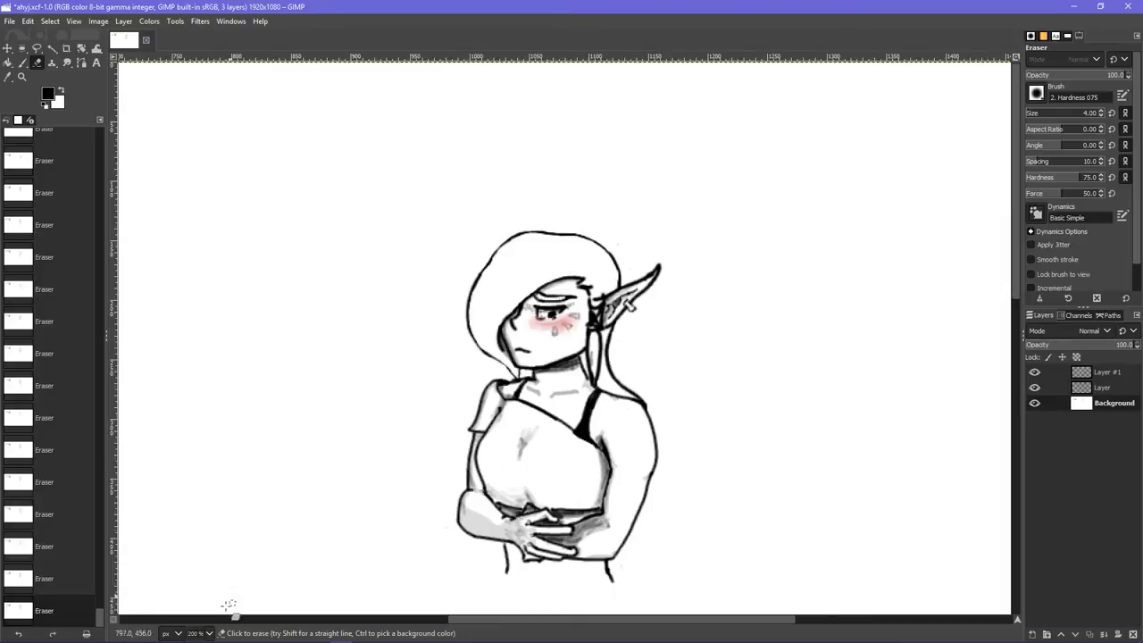
{"action": "left_click", "coordinate": [207, 633]}
{"action": "left_click", "coordinate": [202, 520]}
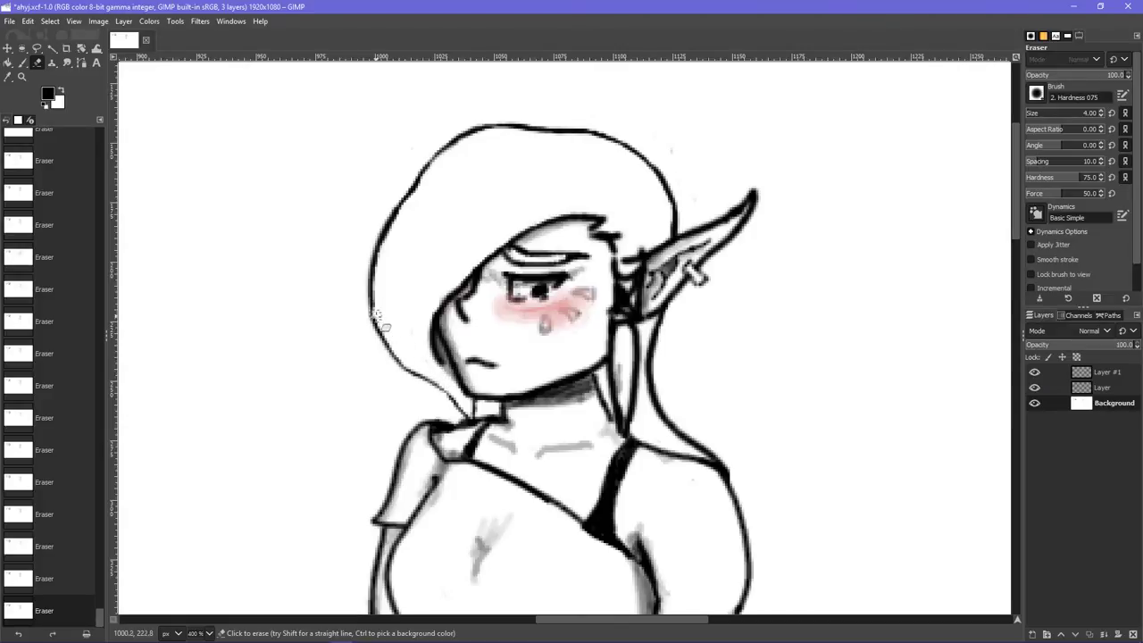
{"action": "key", "text": "ctrl+z"}
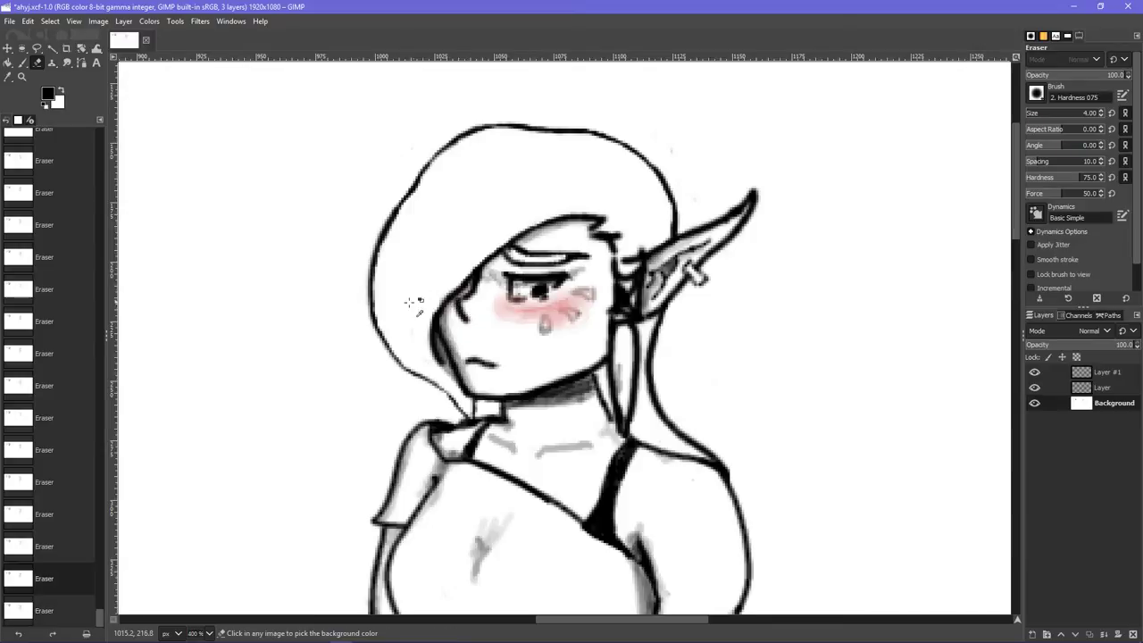
{"action": "key", "text": "ctrl+y"}
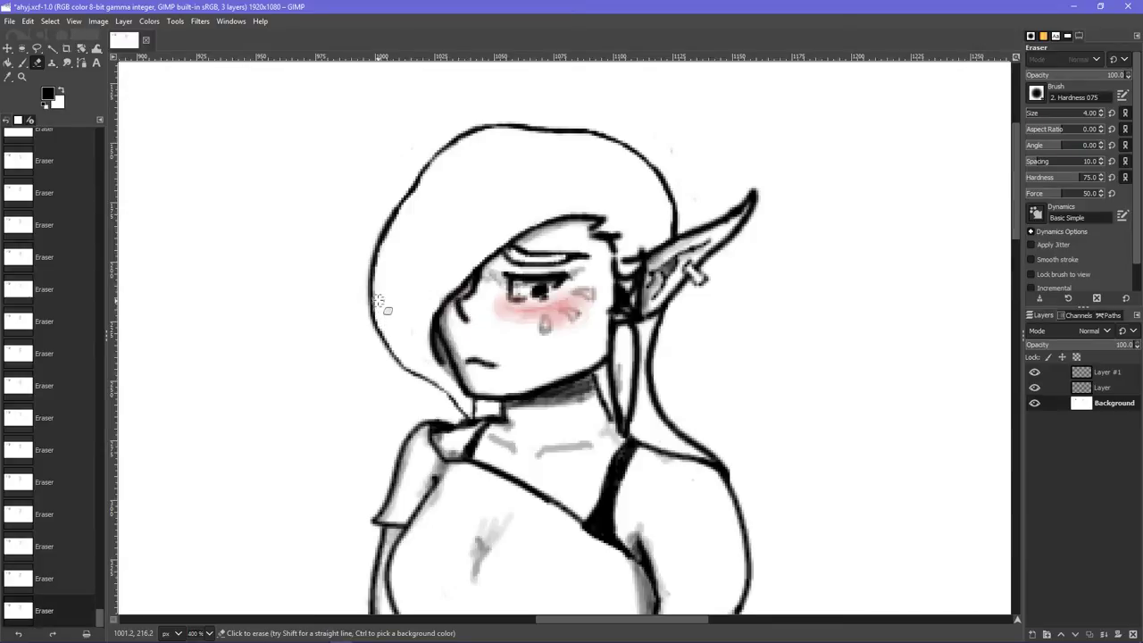
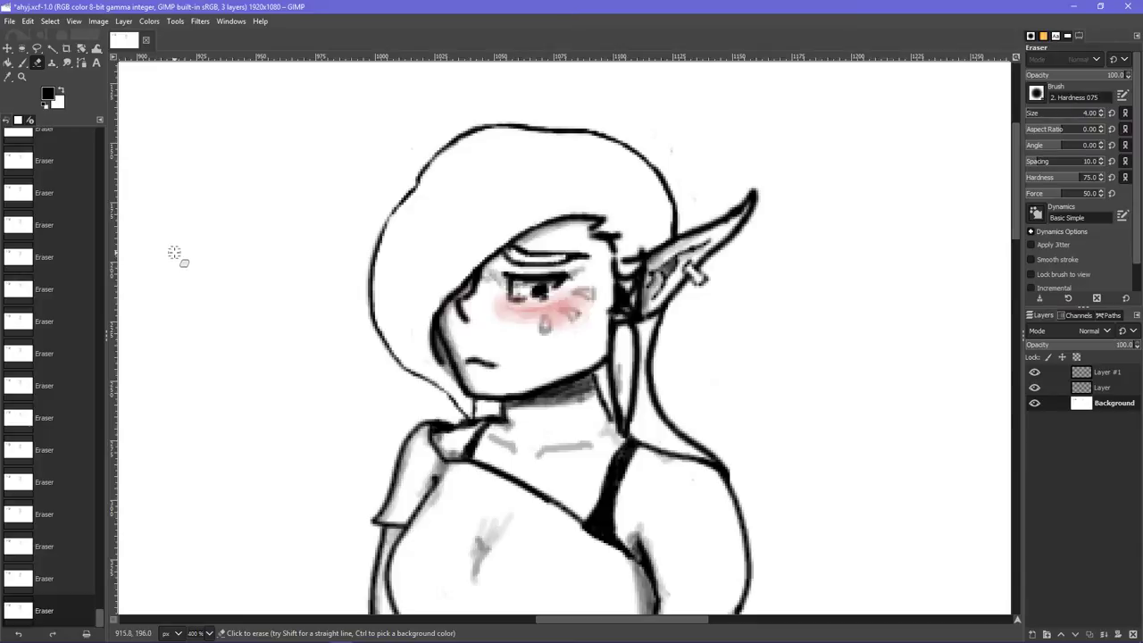
{"action": "scroll", "coordinate": [170, 285], "scroll_direction": "down", "scroll_amount": 3}
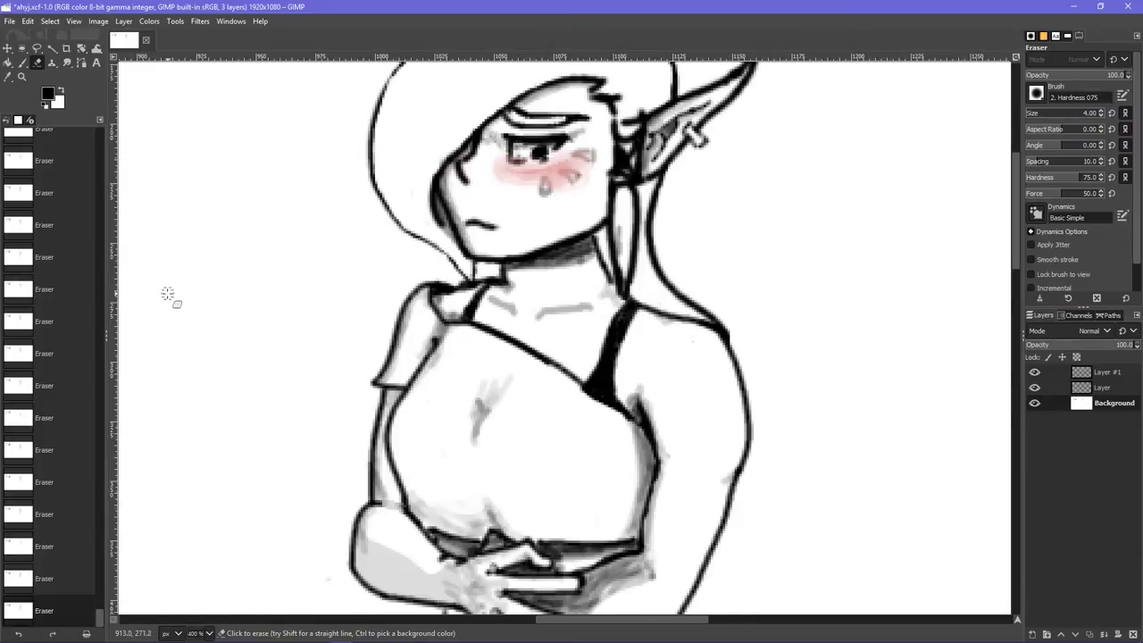
{"action": "scroll", "coordinate": [165, 291], "scroll_direction": "up", "scroll_amount": 3}
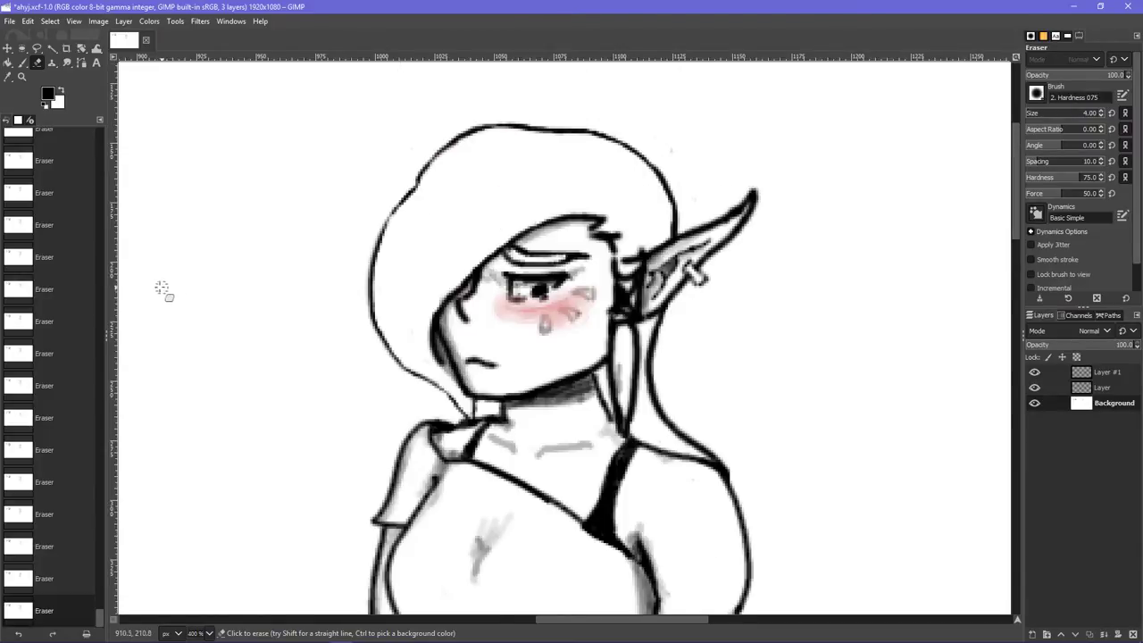
- Paint faint black shading between the nose and the eye with the size 4 Paintbrush at opacity 28.1, undoing the trial stroke
{"action": "left_click", "coordinate": [22, 63]}
{"action": "left_click", "coordinate": [1087, 75]}
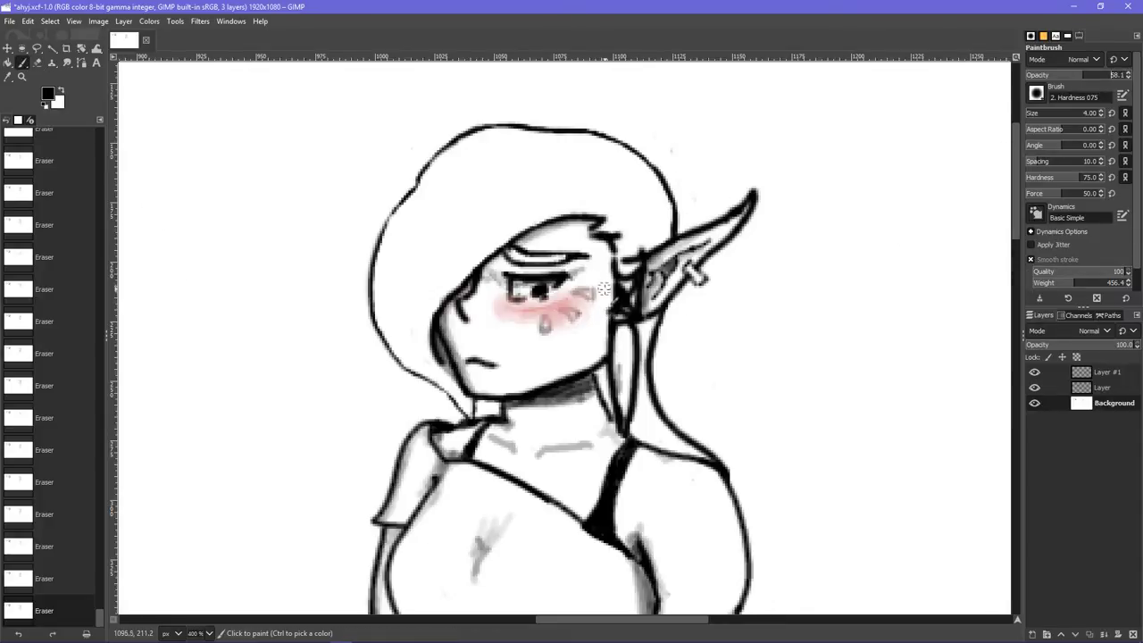
{"action": "left_click_drag", "start_coordinate": [506, 309], "coordinate": [491, 302]}
{"action": "key", "text": "ctrl+z"}
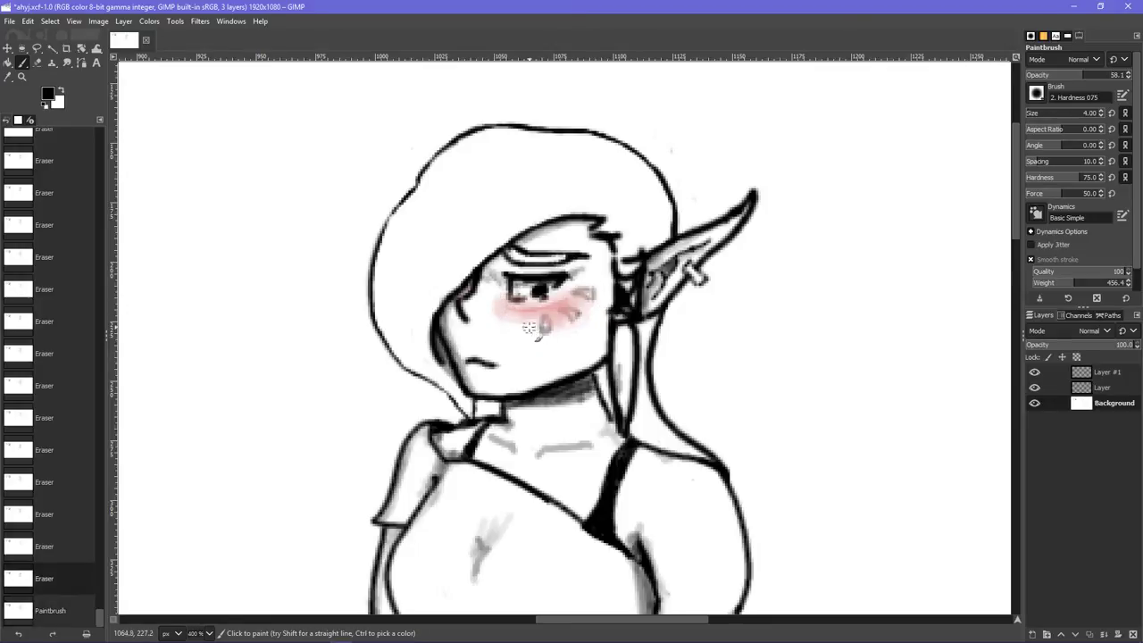
{"action": "left_click", "coordinate": [1055, 77]}
{"action": "left_click_drag", "start_coordinate": [505, 297], "coordinate": [491, 312]}
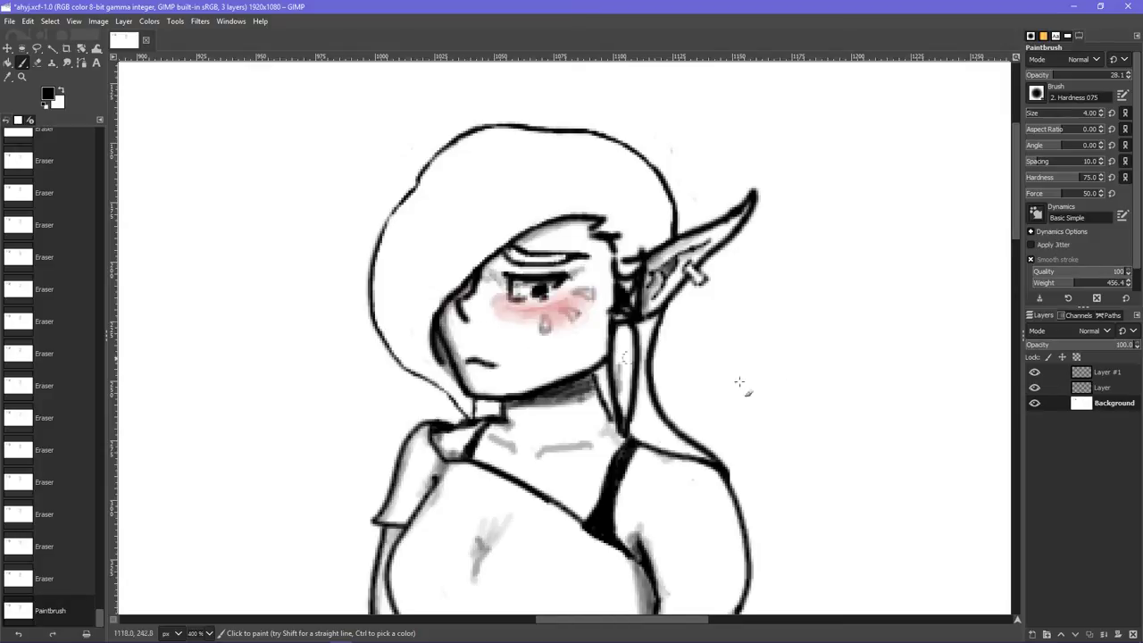
- Compare the face with the blush layer hidden and shown, and add faint shading along the jaw edge and front hair strand
{"action": "left_click", "coordinate": [1034, 388]}
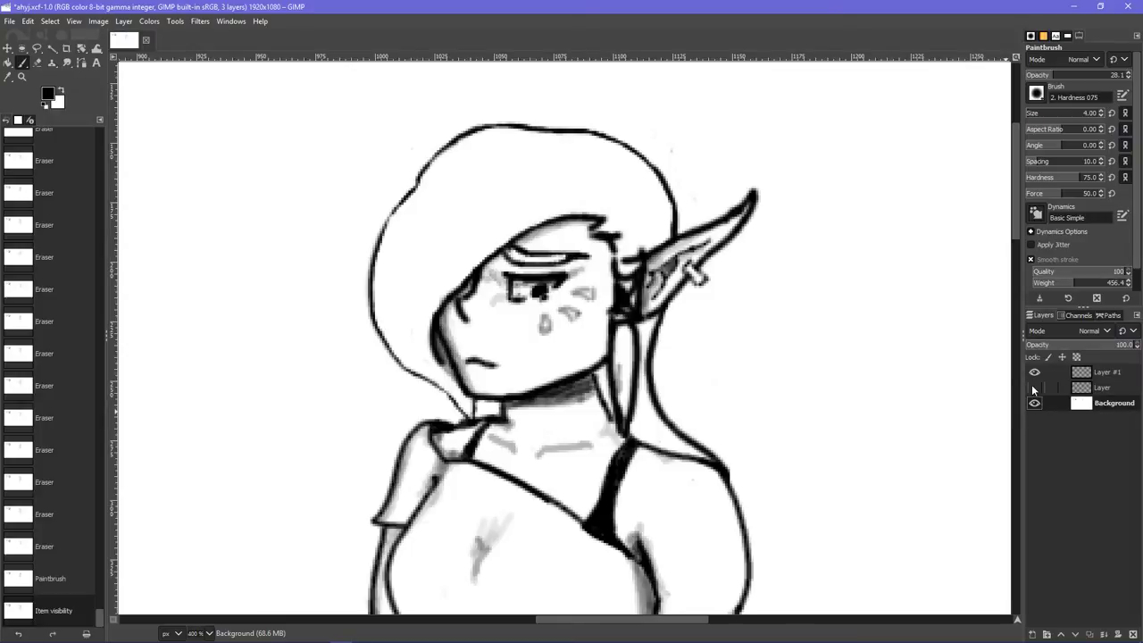
{"action": "left_click", "coordinate": [1033, 388]}
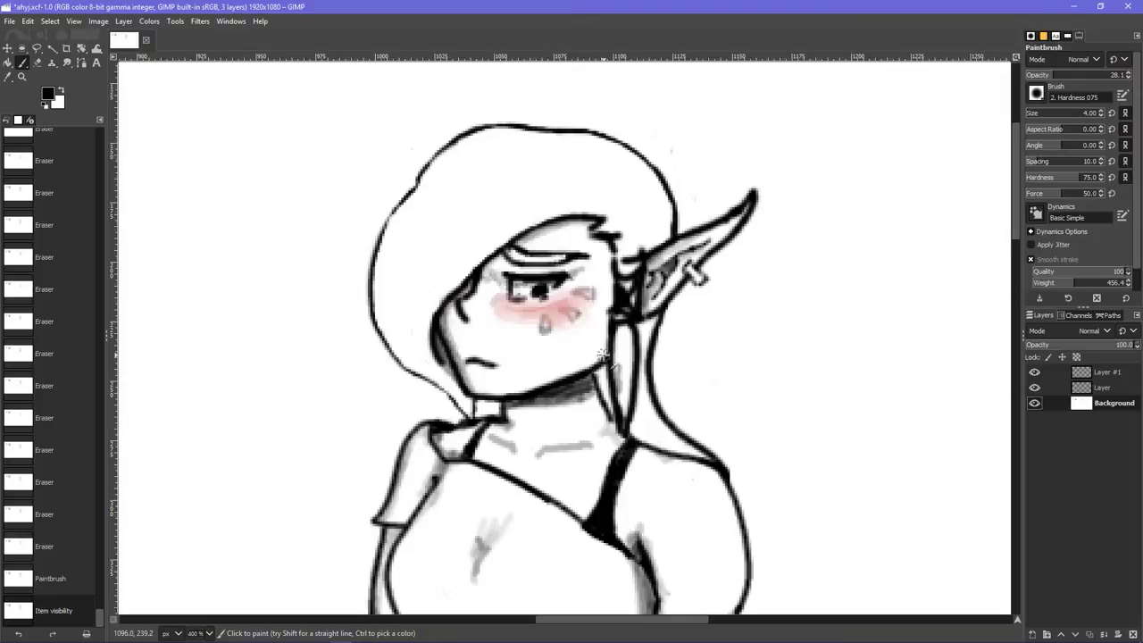
{"action": "mouse_move", "coordinate": [604, 355]}
{"action": "left_mouse_down"}
{"action": "mouse_move", "coordinate": [612, 300]}
{"action": "mouse_move", "coordinate": [607, 334]}
{"action": "left_mouse_up"}
{"action": "left_click_drag", "start_coordinate": [607, 388], "coordinate": [607, 356]}
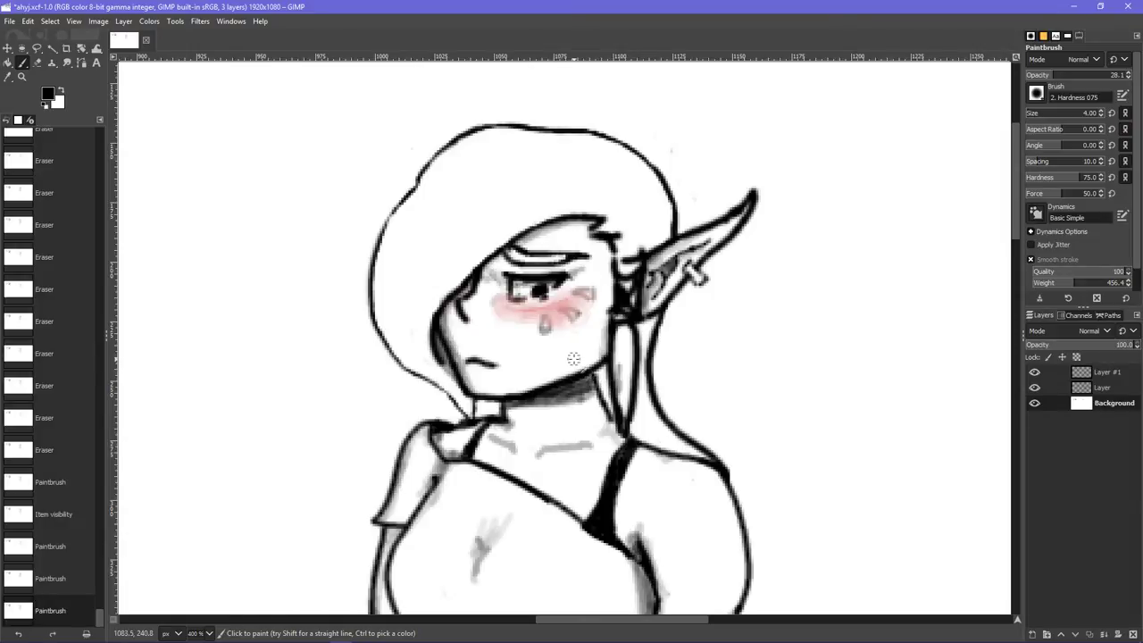
- Set the Paintbrush opacity to 100 and add dark lines at the outer shoulder below the hair and on the neck collar
{"action": "scroll", "coordinate": [573, 358], "scroll_direction": "down", "scroll_amount": 4}
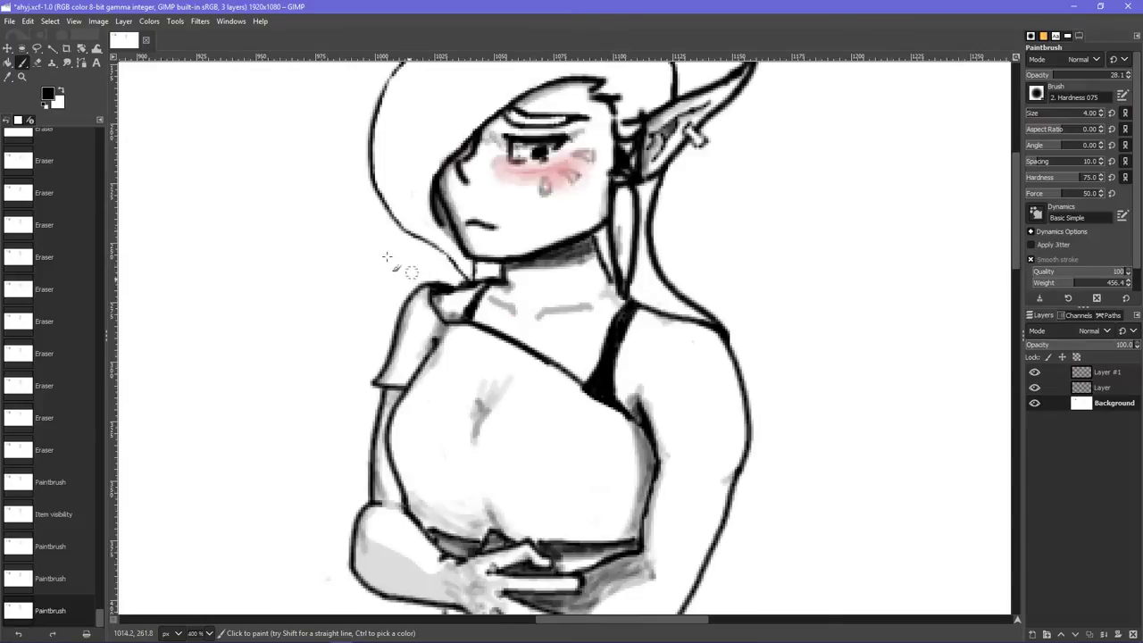
{"action": "left_click_drag", "start_coordinate": [1052, 75], "coordinate": [1130, 75]}
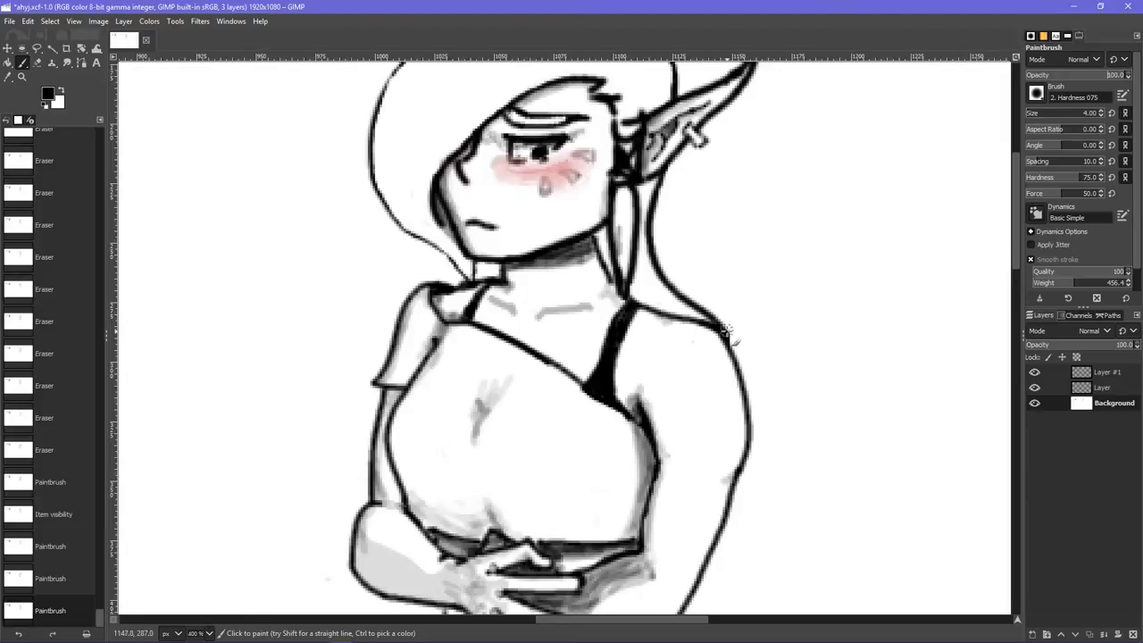
{"action": "left_click_drag", "start_coordinate": [726, 331], "coordinate": [742, 392]}
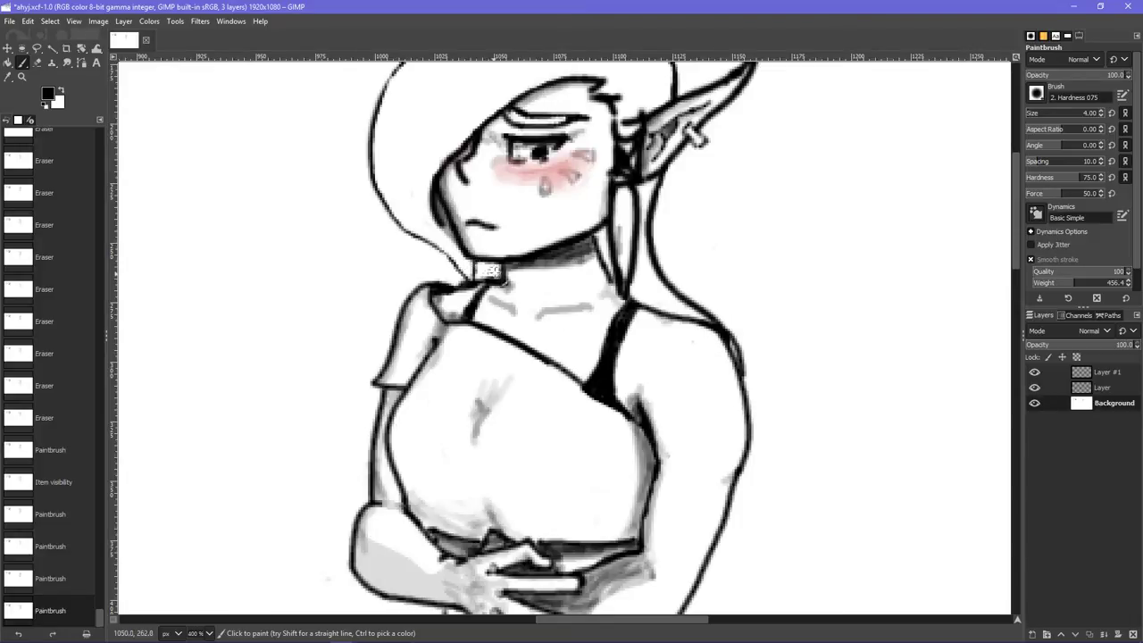
{"action": "left_click_drag", "start_coordinate": [495, 280], "coordinate": [485, 291]}
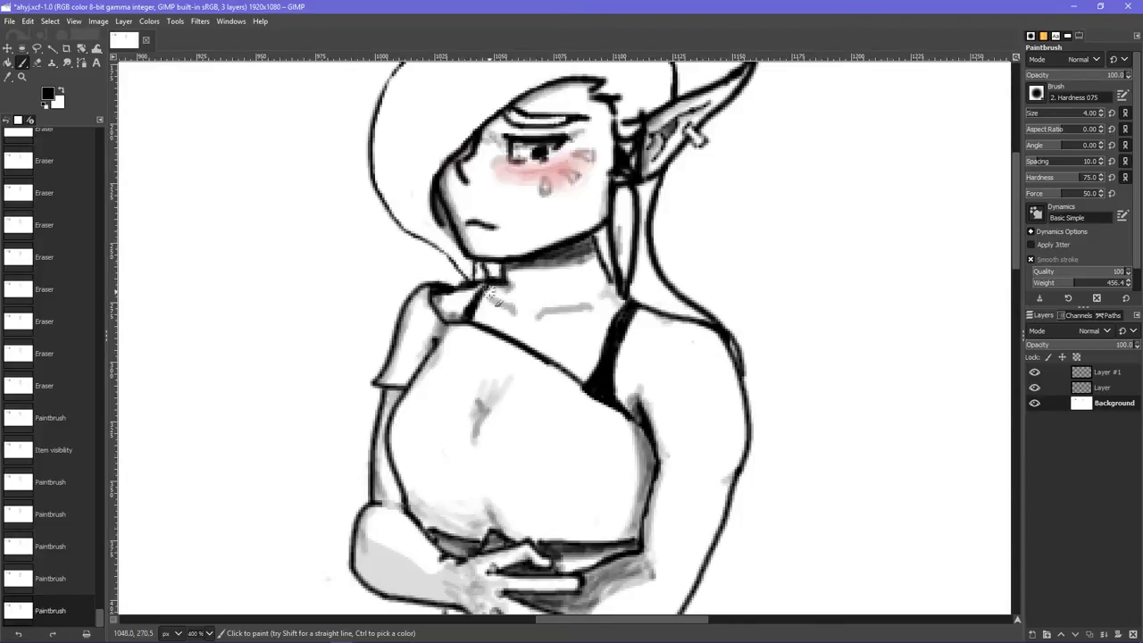
{"action": "left_click", "coordinate": [480, 266]}
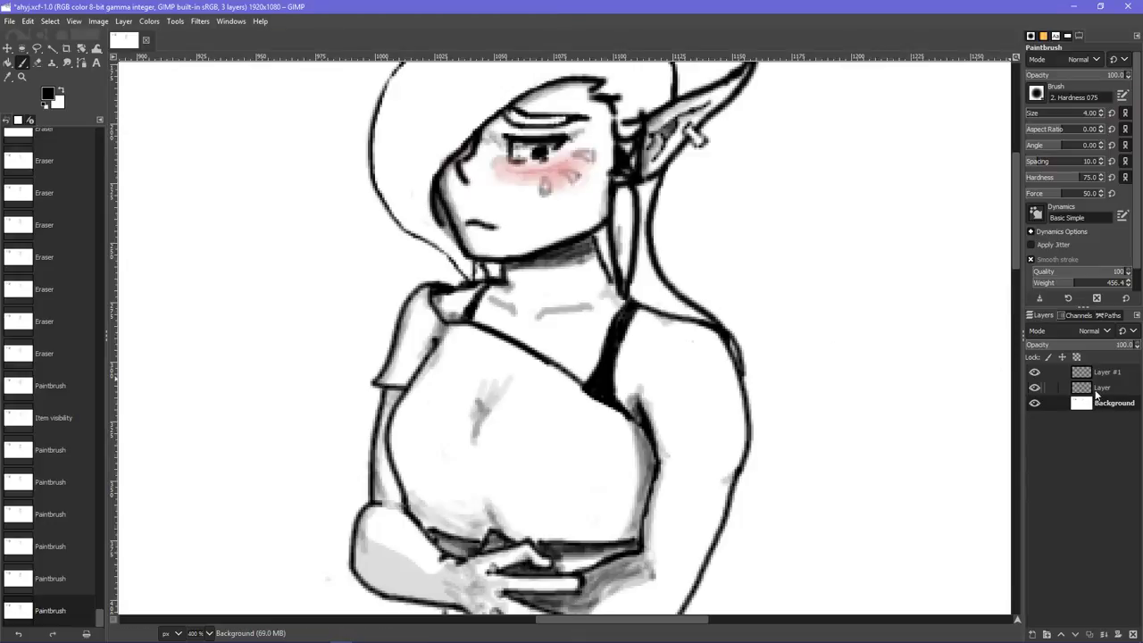
- On the layer named Layer, draw thin hair strands over the shoulder, tapering to a point, with Paintbrush size 2 and opacity 77.2
{"action": "key", "text": "Page_Up"}
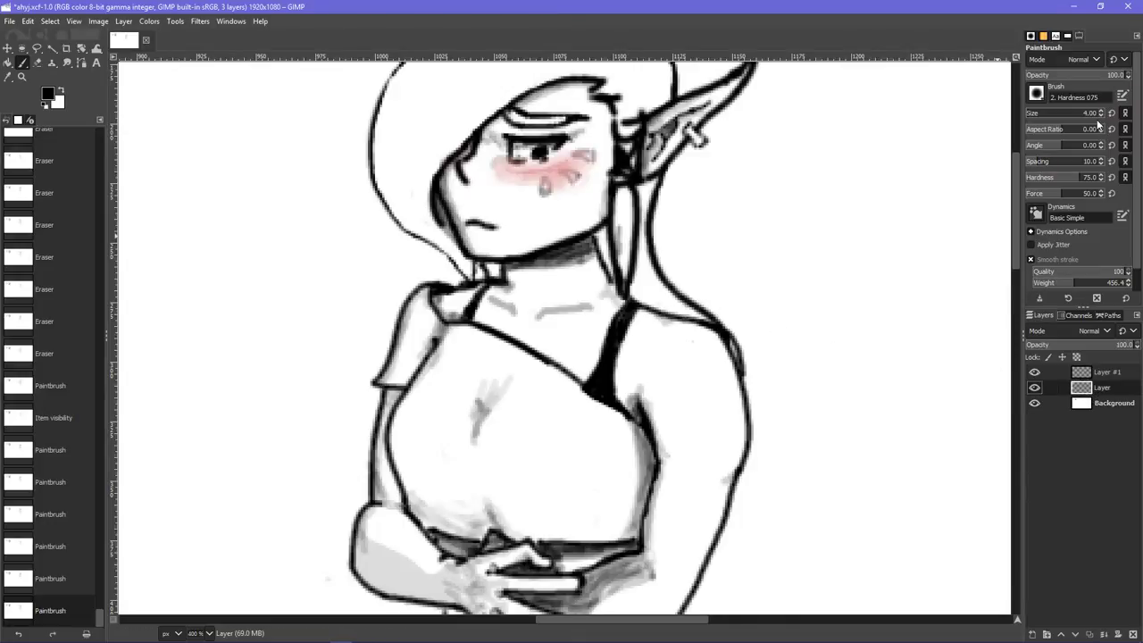
{"action": "left_click", "coordinate": [1102, 78]}
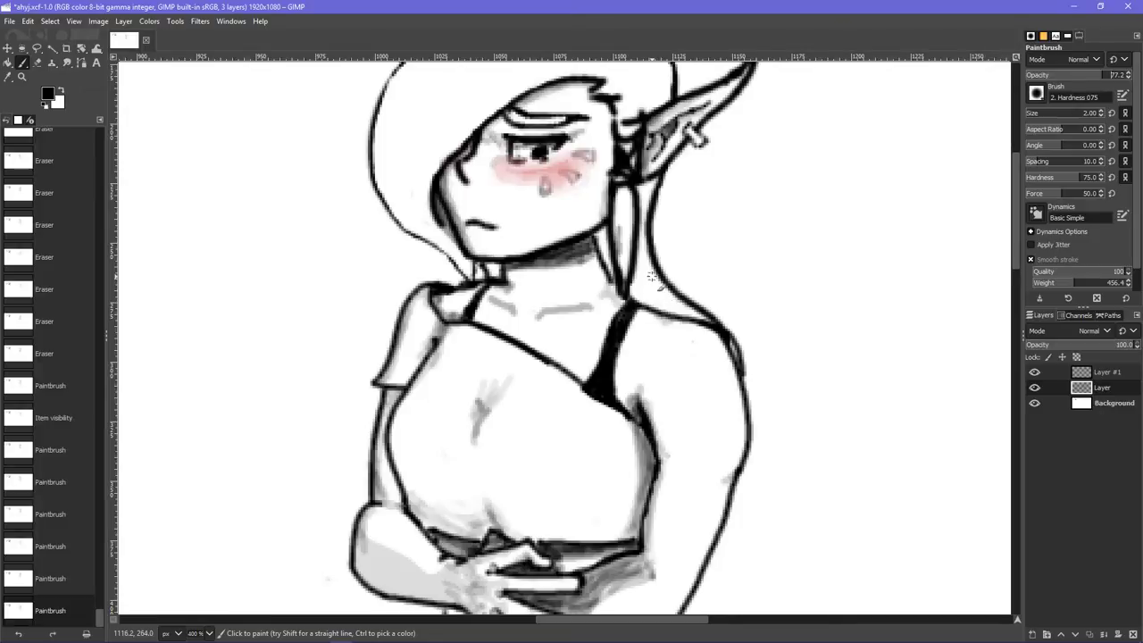
{"action": "mouse_move", "coordinate": [661, 295]}
{"action": "left_mouse_down"}
{"action": "mouse_move", "coordinate": [713, 345]}
{"action": "mouse_move", "coordinate": [678, 317]}
{"action": "mouse_move", "coordinate": [711, 354]}
{"action": "left_mouse_up"}
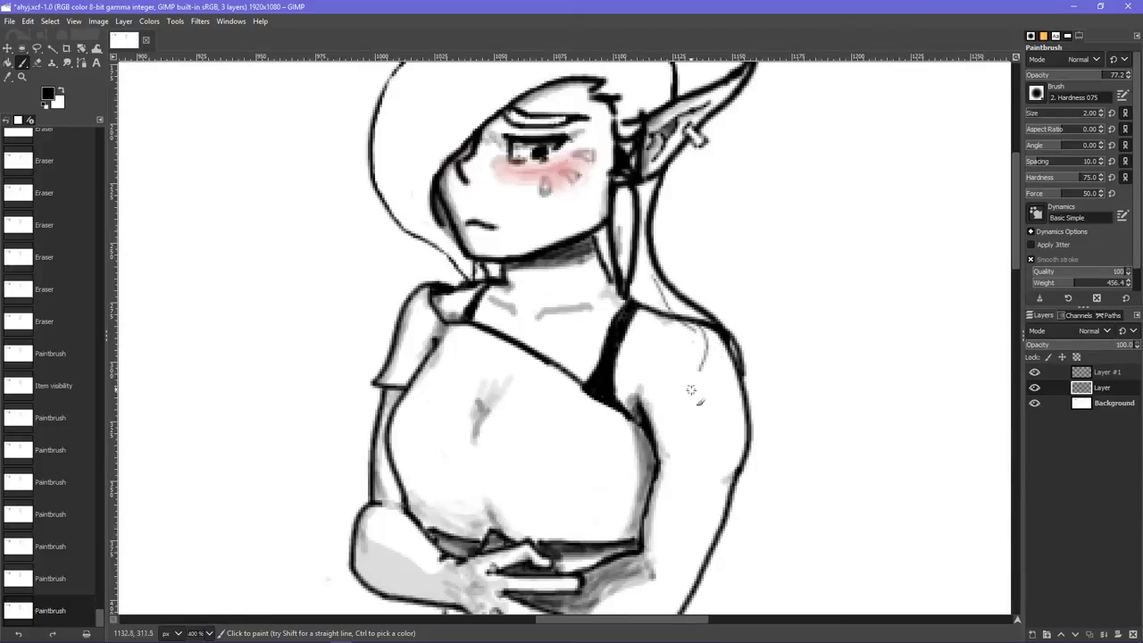
{"action": "left_click_drag", "start_coordinate": [689, 417], "coordinate": [683, 446]}
{"action": "left_click_drag", "start_coordinate": [679, 386], "coordinate": [673, 365]}
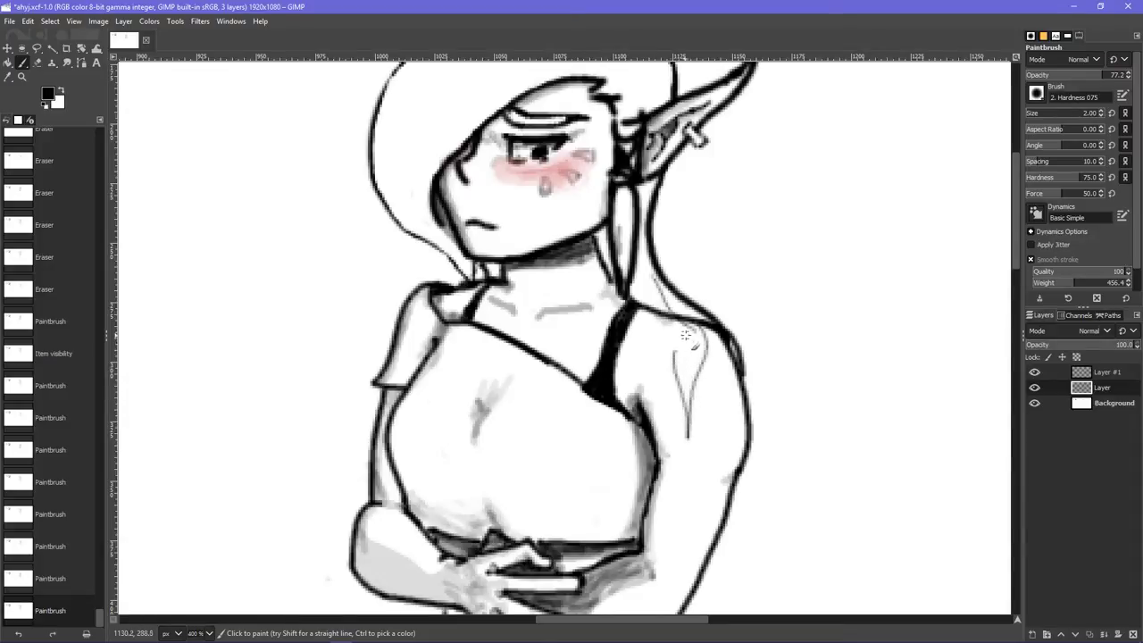
- Draw more thin hair strands across the upper shoulder and beside the front lock, undoing the unwanted strokes
{"action": "left_click", "coordinate": [684, 335]}
{"action": "left_click_drag", "start_coordinate": [668, 335], "coordinate": [687, 375]}
{"action": "left_click_drag", "start_coordinate": [645, 318], "coordinate": [668, 350]}
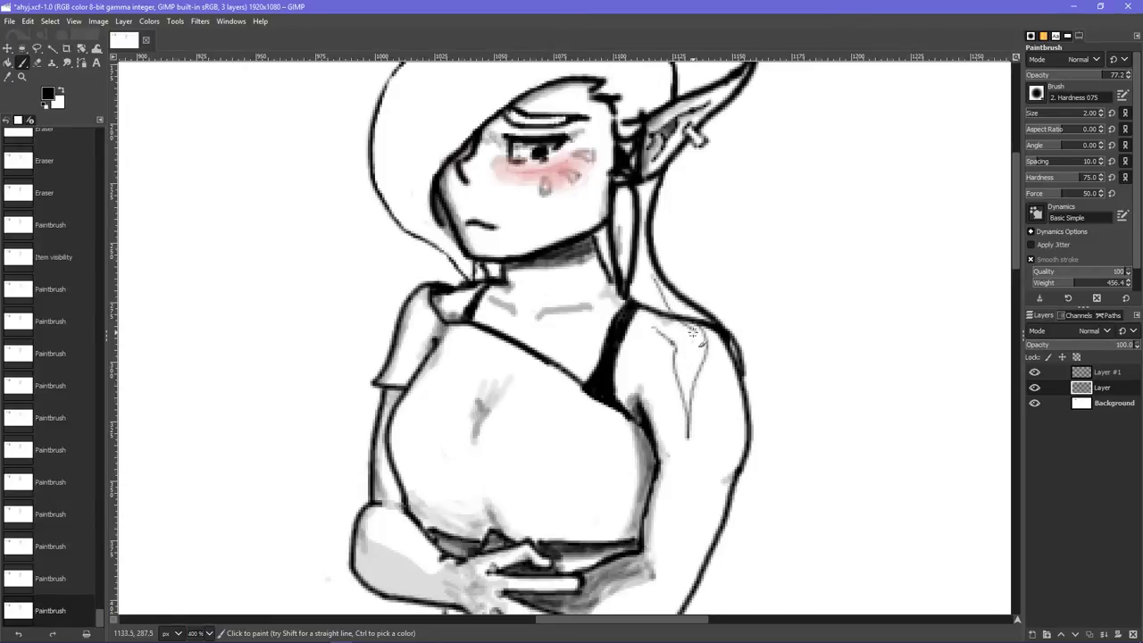
{"action": "key", "text": "ctrl+z"}
{"action": "key", "text": "ctrl+z"}
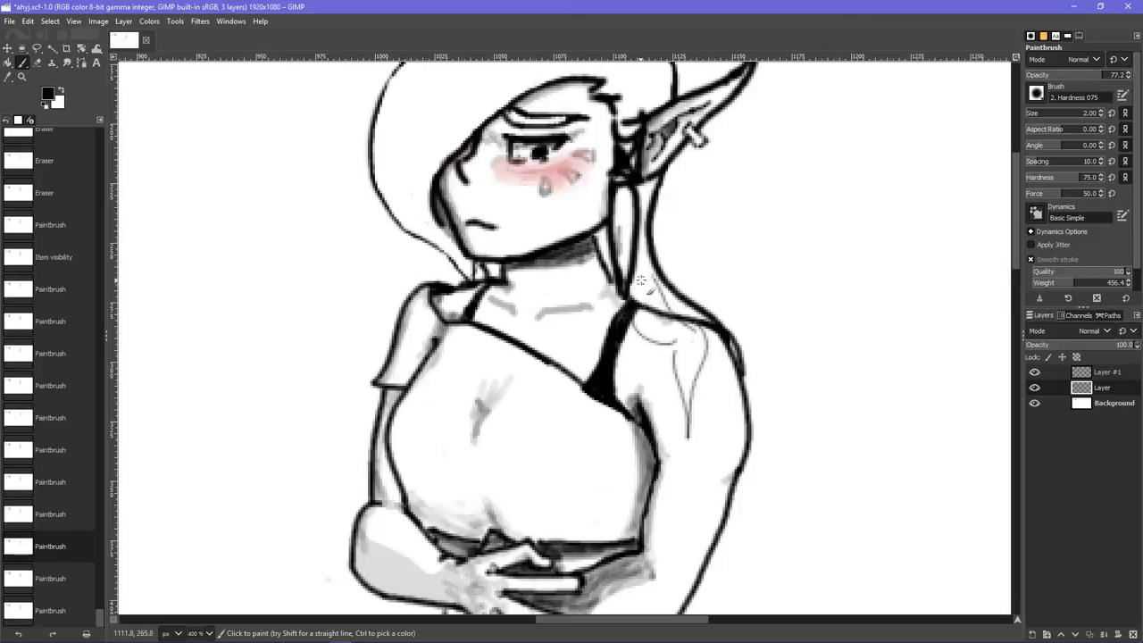
{"action": "left_click_drag", "start_coordinate": [640, 280], "coordinate": [640, 255]}
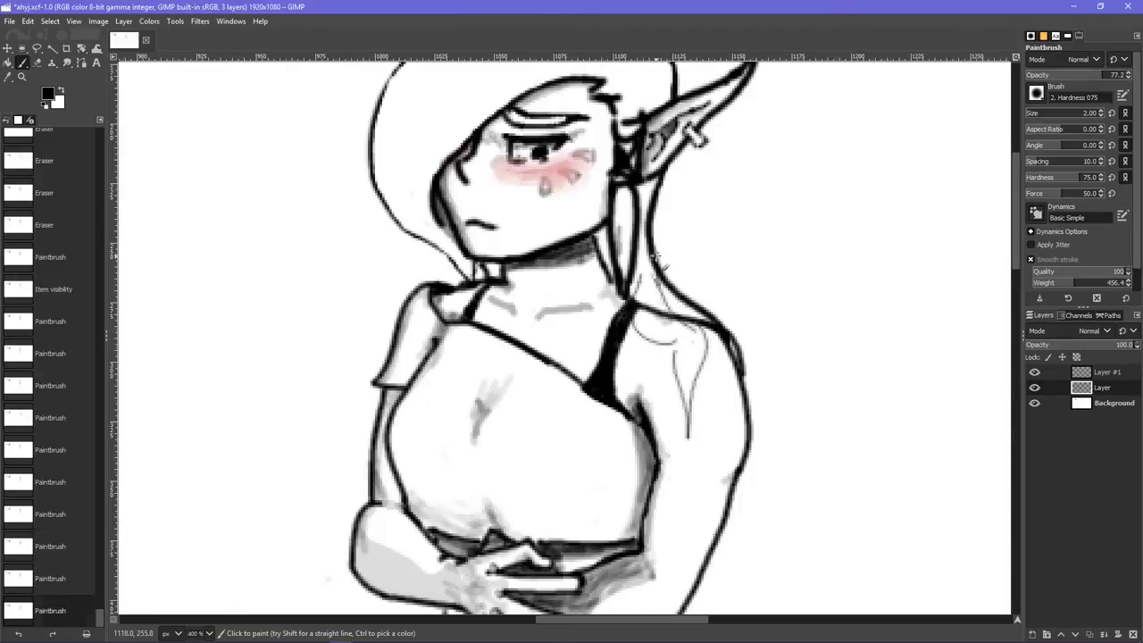
- Draw a thin inner edge for the hair lock over the shoulder and extend it down to the pointed tip
{"action": "left_click_drag", "start_coordinate": [654, 258], "coordinate": [666, 268]}
{"action": "left_click_drag", "start_coordinate": [673, 342], "coordinate": [683, 339]}
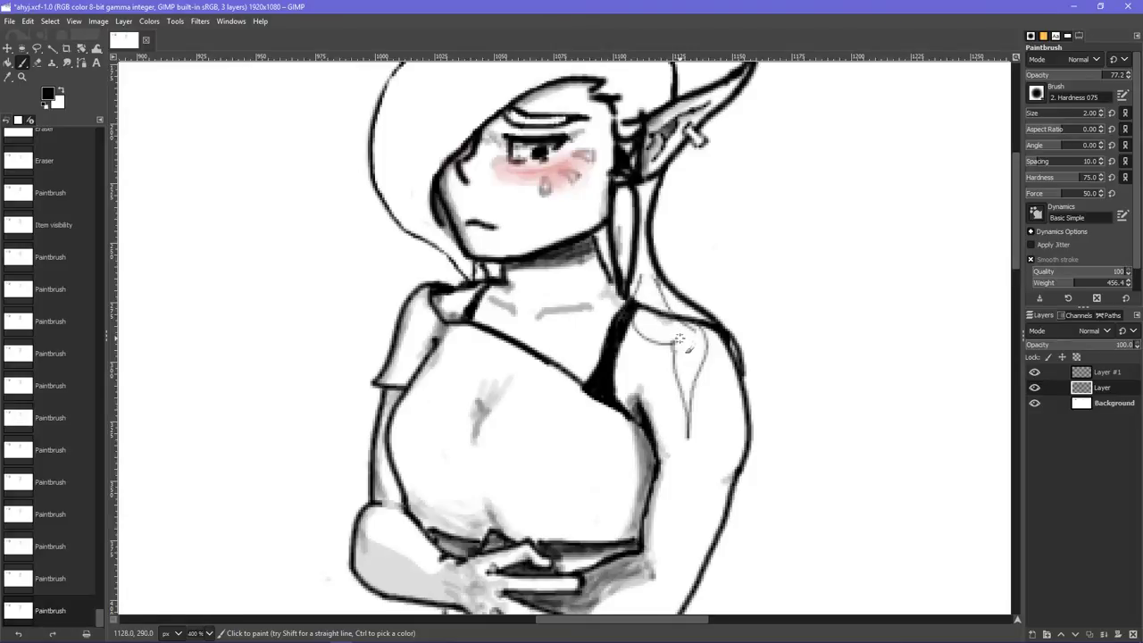
{"action": "left_click_drag", "start_coordinate": [680, 338], "coordinate": [681, 333]}
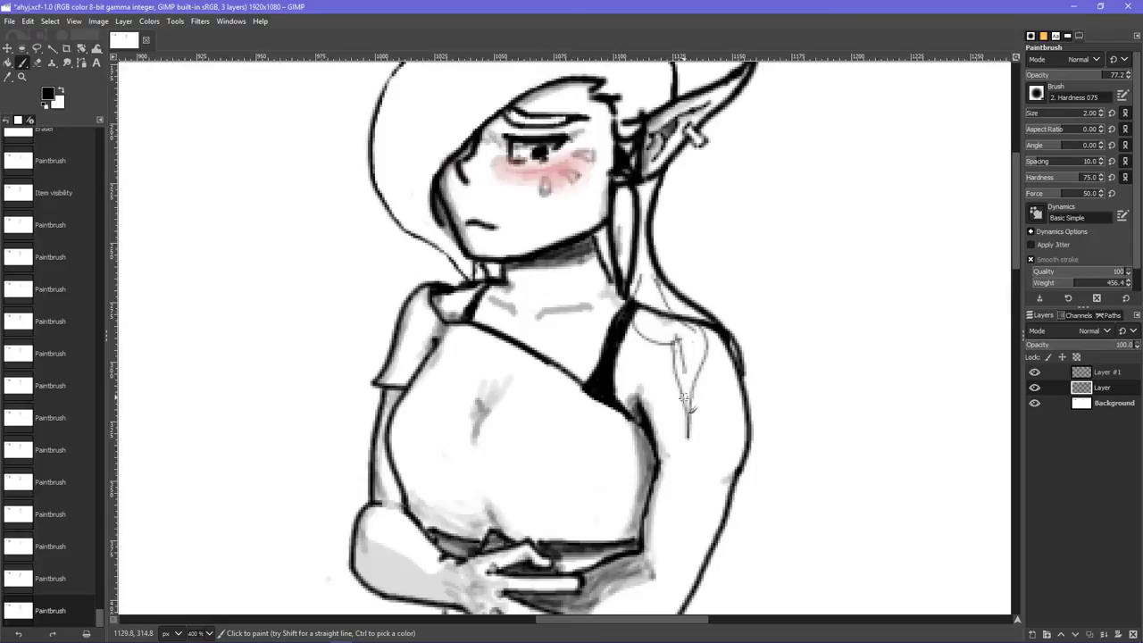
{"action": "mouse_move", "coordinate": [681, 413]}
{"action": "left_mouse_down"}
{"action": "mouse_move", "coordinate": [703, 462]}
{"action": "mouse_move", "coordinate": [697, 436]}
{"action": "left_mouse_up"}
- Erase the surplus lines along the inner edge of the shoulder hair lock and beside the front lock
{"action": "left_click", "coordinate": [37, 62]}
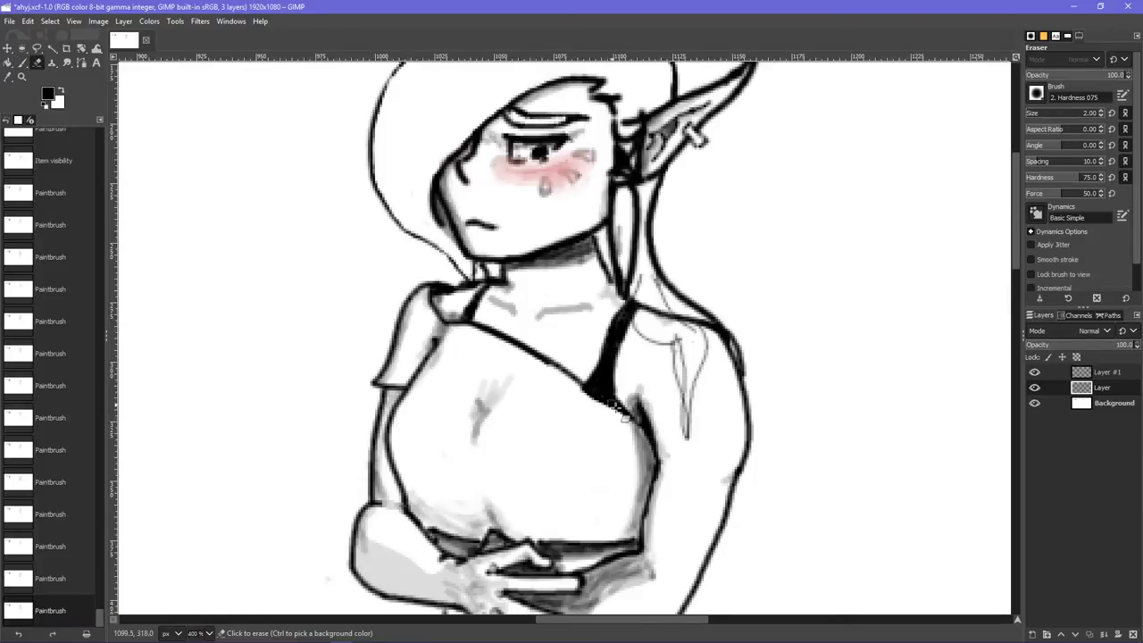
{"action": "mouse_move", "coordinate": [686, 405]}
{"action": "left_mouse_down"}
{"action": "mouse_move", "coordinate": [686, 423]}
{"action": "mouse_move", "coordinate": [692, 375]}
{"action": "left_mouse_up"}
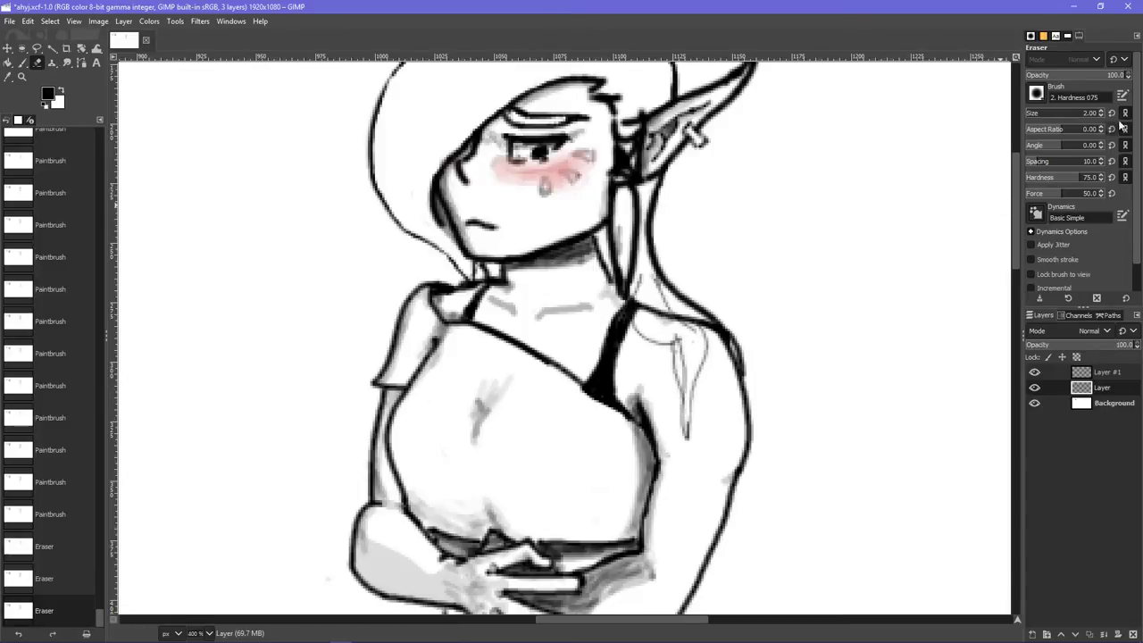
{"action": "mouse_move", "coordinate": [679, 382]}
{"action": "left_mouse_down"}
{"action": "mouse_move", "coordinate": [684, 406]}
{"action": "mouse_move", "coordinate": [676, 350]}
{"action": "mouse_move", "coordinate": [680, 371]}
{"action": "left_mouse_up"}
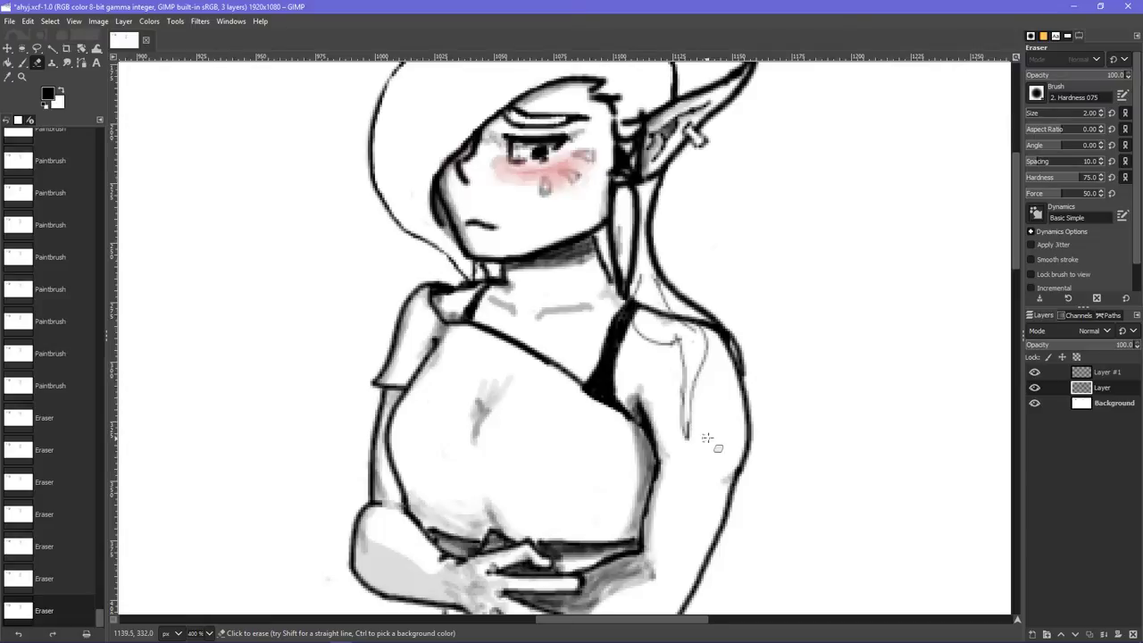
{"action": "left_click_drag", "start_coordinate": [662, 334], "coordinate": [675, 349]}
{"action": "left_click_drag", "start_coordinate": [640, 282], "coordinate": [651, 295]}
- Retouch the shoulder hair lock with thin Paintbrush strokes near the strap, along its inner edge and up toward the neck
{"action": "key", "text": "p"}
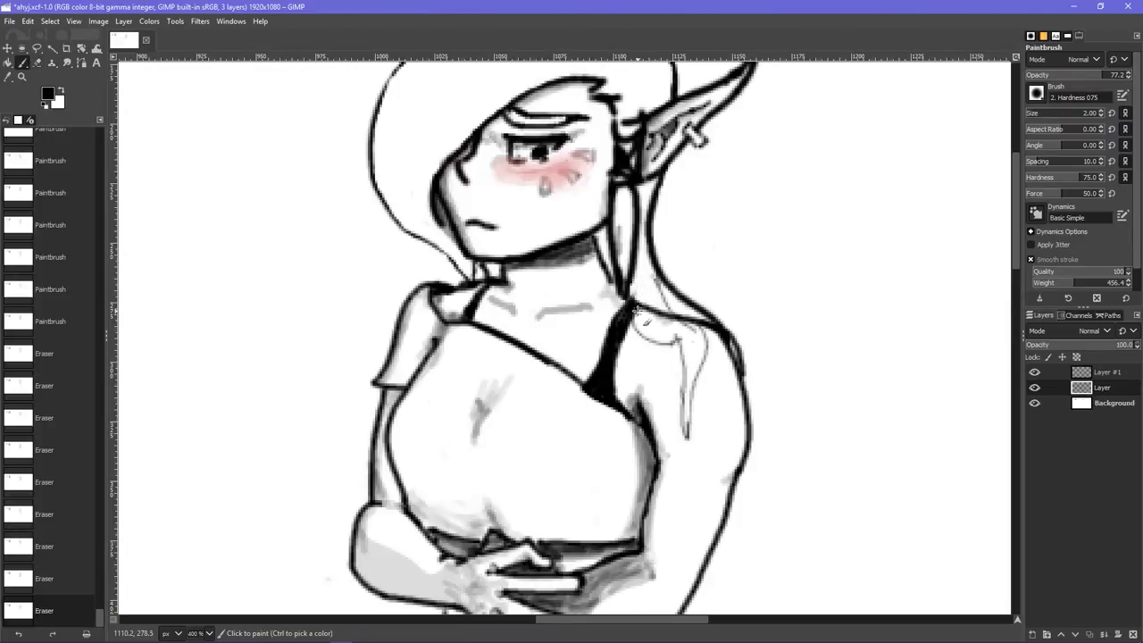
{"action": "left_click_drag", "start_coordinate": [635, 303], "coordinate": [640, 300]}
{"action": "key", "text": "ctrl+z"}
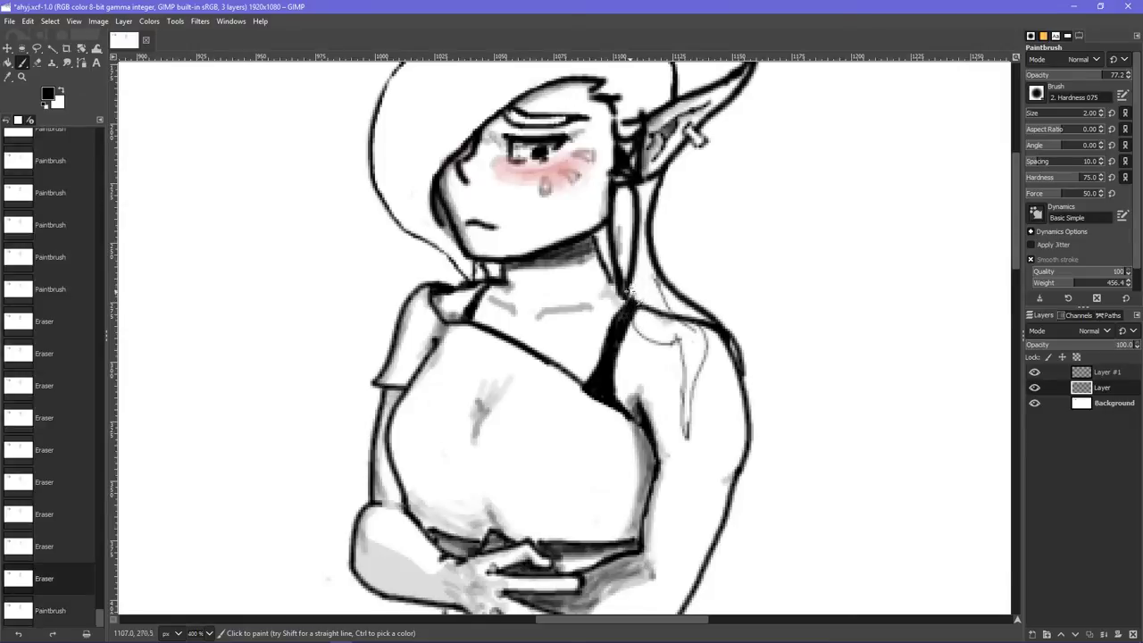
{"action": "key", "text": "ctrl+y"}
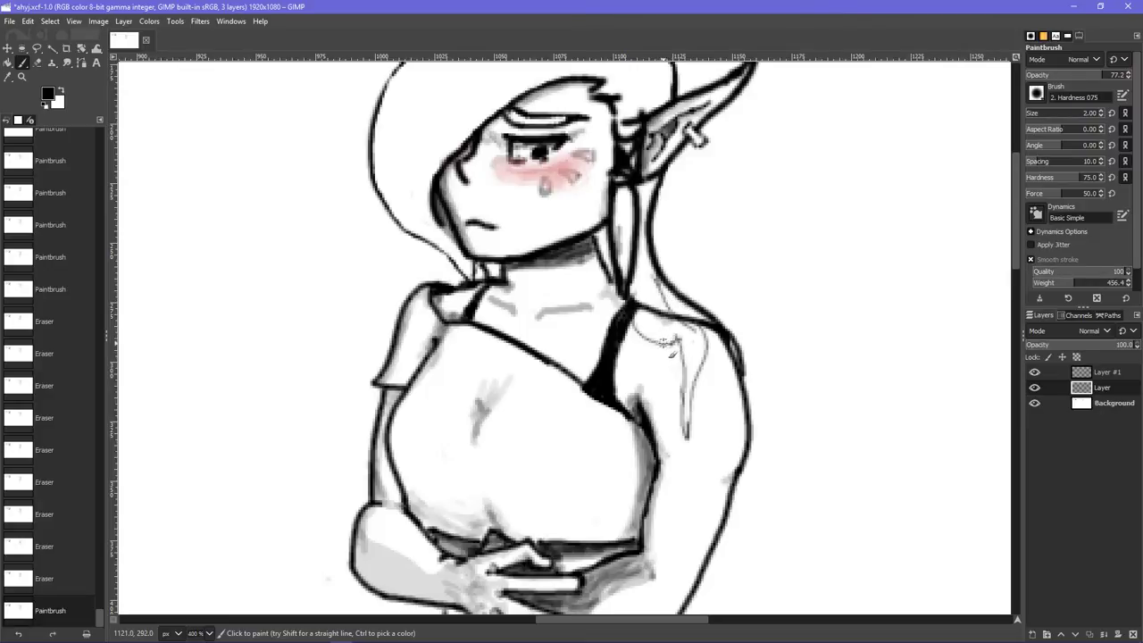
{"action": "left_click_drag", "start_coordinate": [685, 380], "coordinate": [681, 361]}
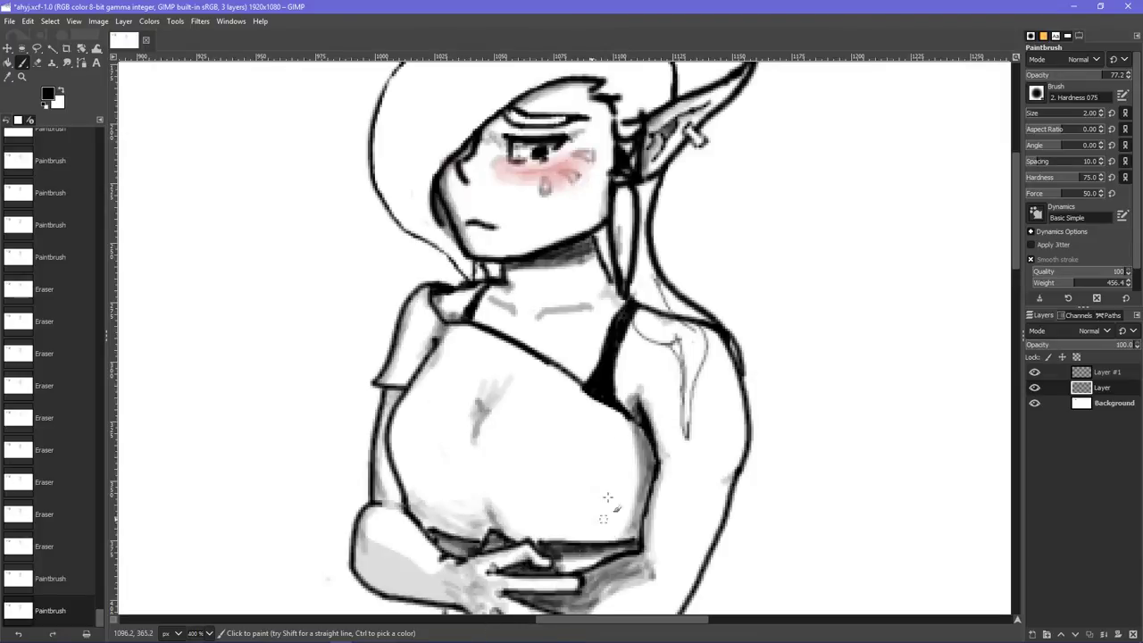
{"action": "left_click_drag", "start_coordinate": [666, 297], "coordinate": [652, 267]}
- Set the Paintbrush opacity to 100 and darken the outline of the shoulder hair lock, undoing the unwanted strokes
{"action": "left_click", "coordinate": [1117, 77]}
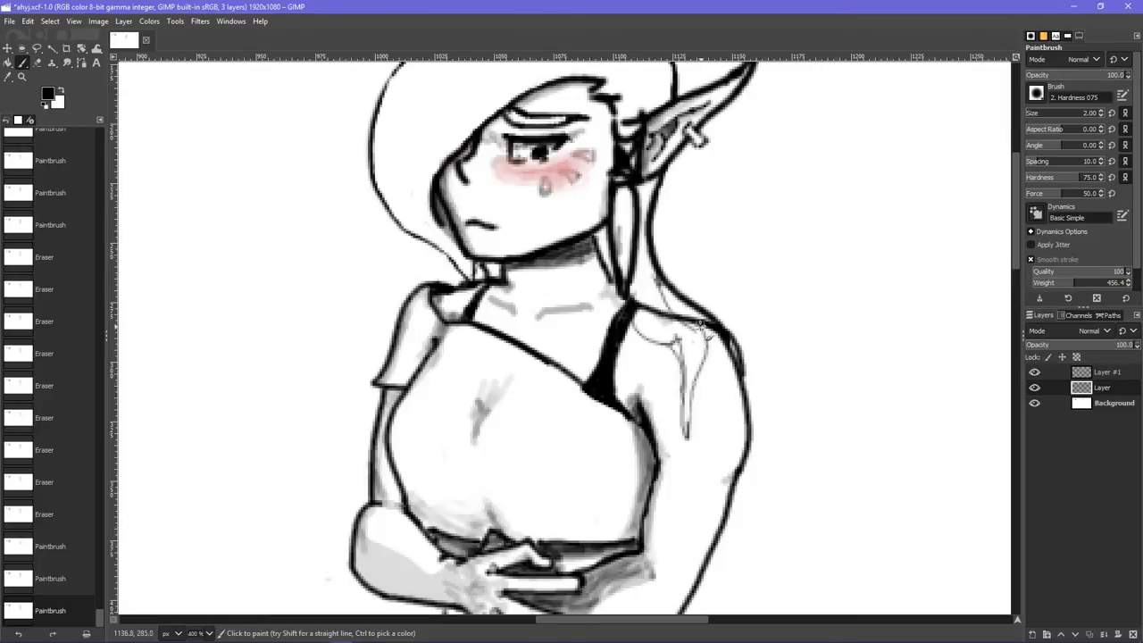
{"action": "left_click_drag", "start_coordinate": [705, 327], "coordinate": [717, 344]}
{"action": "left_click", "coordinate": [693, 386]}
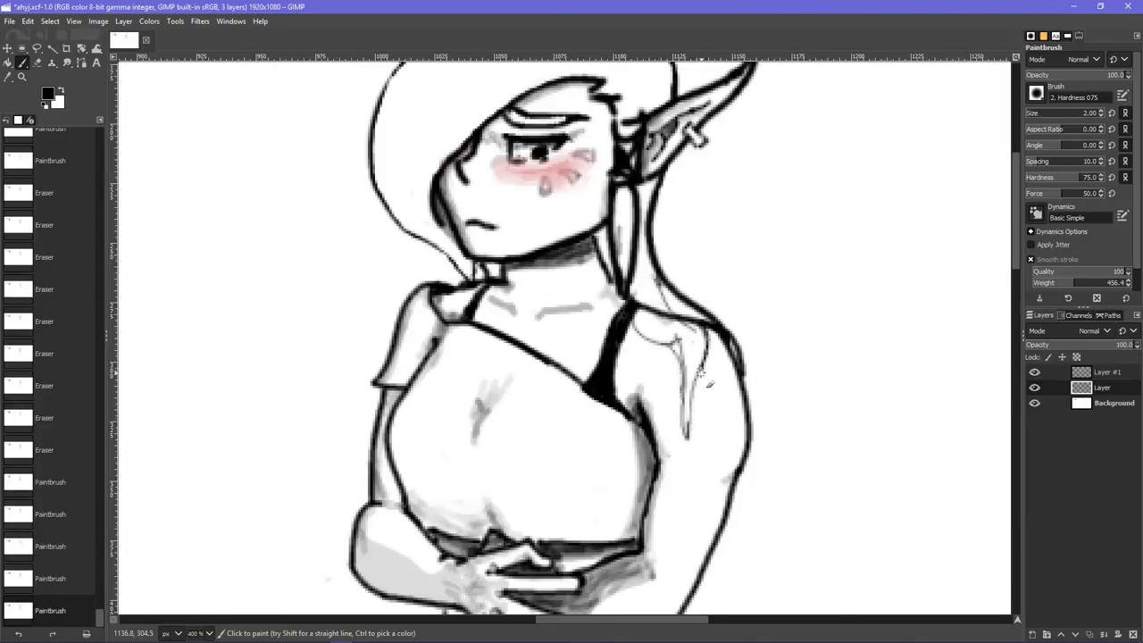
{"action": "left_click_drag", "start_coordinate": [704, 381], "coordinate": [690, 407]}
{"action": "left_click_drag", "start_coordinate": [686, 348], "coordinate": [678, 341]}
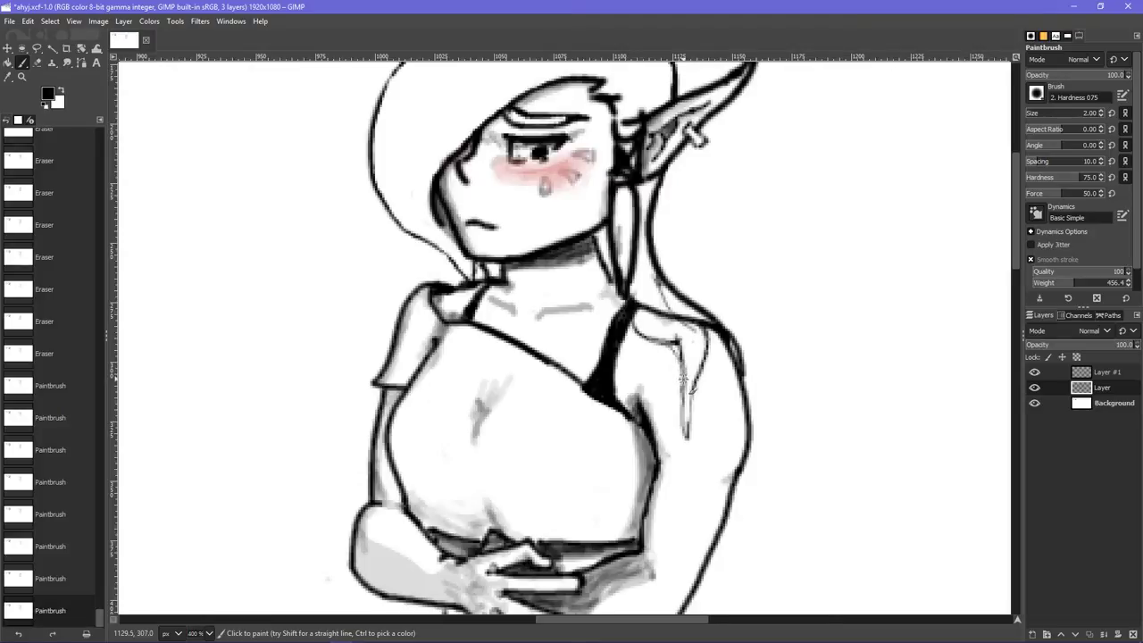
{"action": "key", "text": "ctrl+z"}
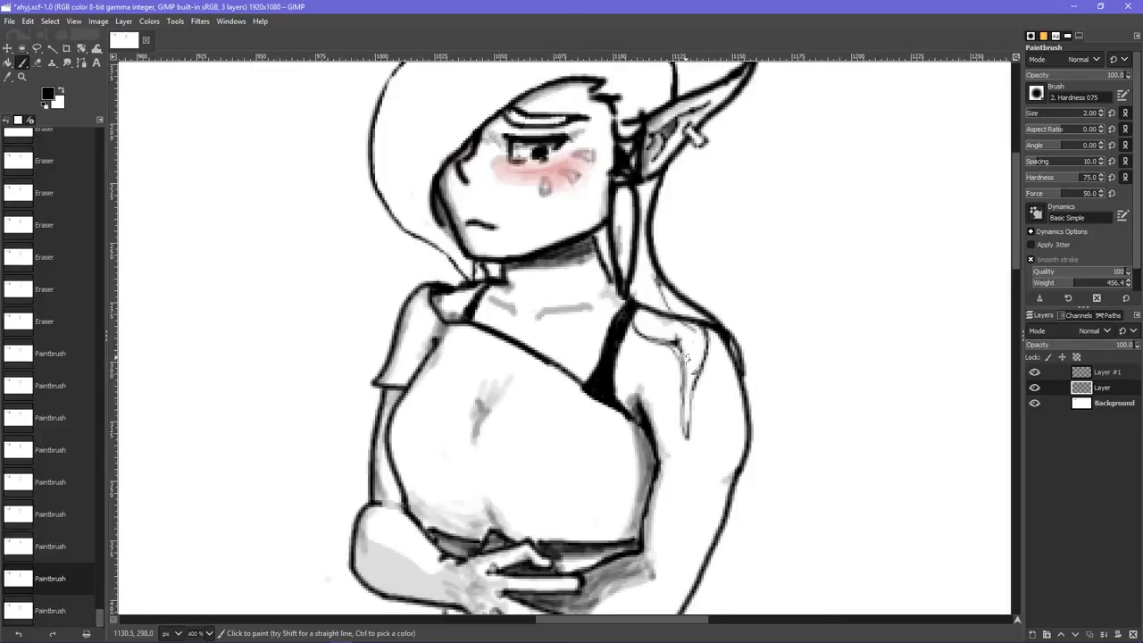
{"action": "mouse_move", "coordinate": [689, 379]}
{"action": "left_mouse_down"}
{"action": "mouse_move", "coordinate": [680, 441]}
{"action": "mouse_move", "coordinate": [692, 443]}
{"action": "left_mouse_up"}
{"action": "left_click_drag", "start_coordinate": [691, 393], "coordinate": [680, 461]}
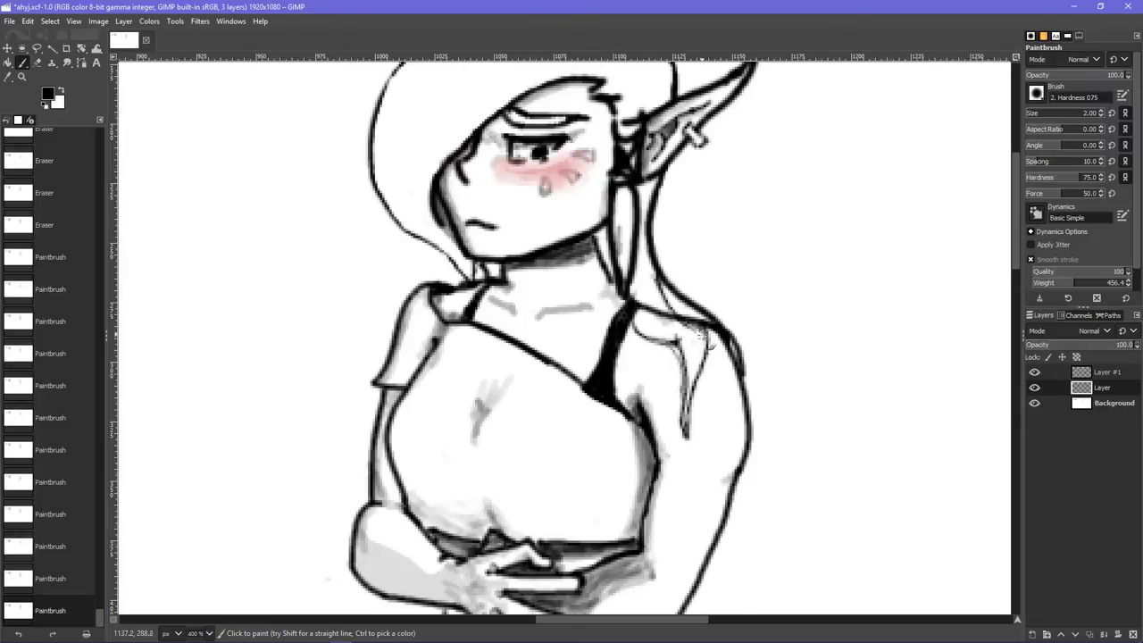
{"action": "mouse_move", "coordinate": [712, 343]}
{"action": "left_mouse_down"}
{"action": "mouse_move", "coordinate": [699, 331]}
{"action": "mouse_move", "coordinate": [689, 367]}
{"action": "left_mouse_up"}
{"action": "key", "text": "ctrl+z"}
- Clean up the edges and tip of the shoulder hair lock with the Eraser
{"action": "left_click", "coordinate": [38, 63]}
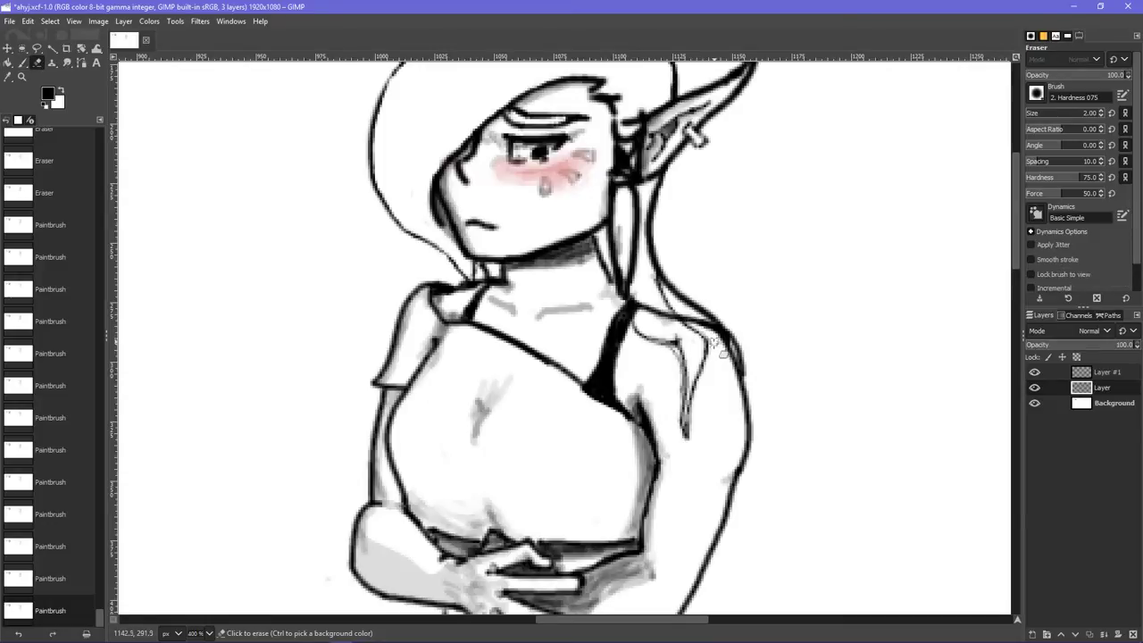
{"action": "left_click", "coordinate": [692, 321]}
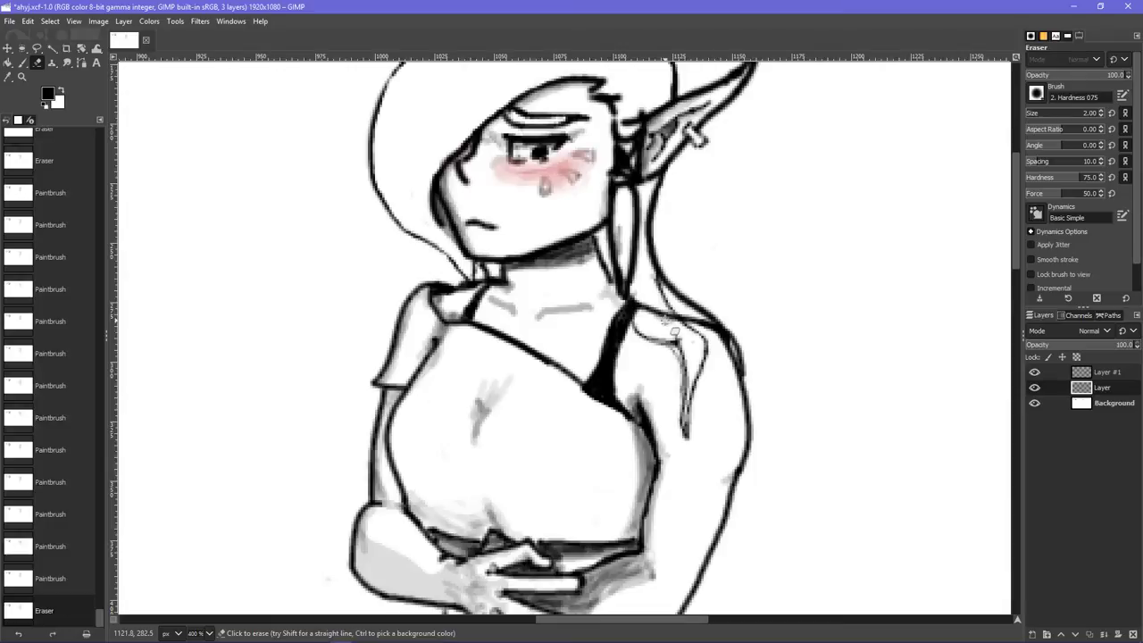
{"action": "left_click", "coordinate": [659, 317]}
{"action": "left_click", "coordinate": [658, 349]}
{"action": "left_click", "coordinate": [676, 359]}
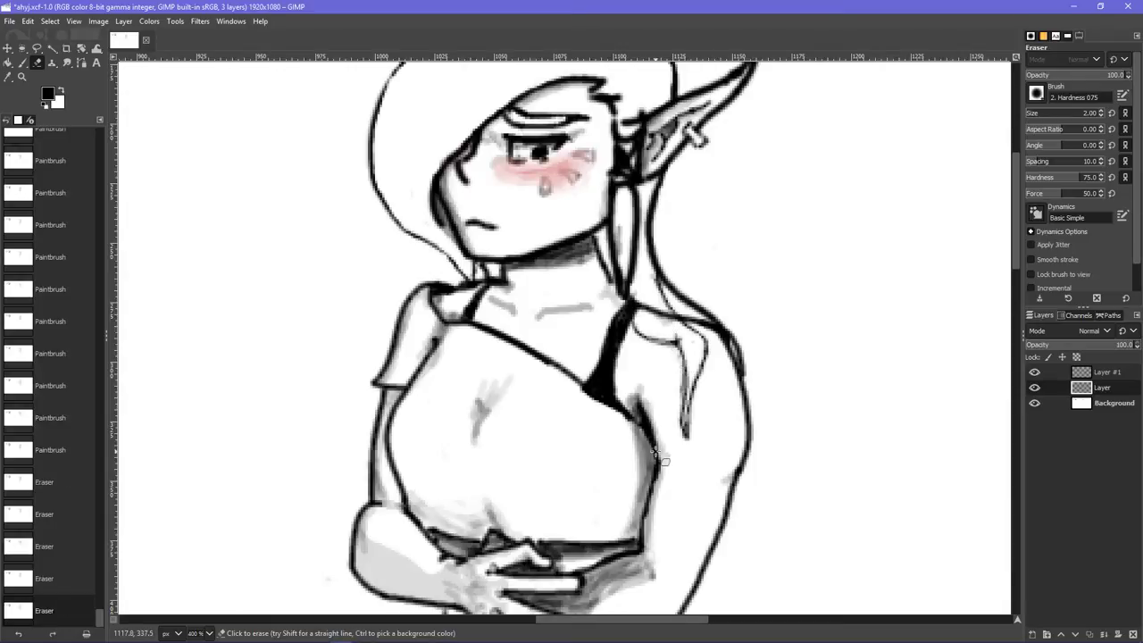
{"action": "mouse_move", "coordinate": [690, 373]}
{"action": "left_mouse_down"}
{"action": "mouse_move", "coordinate": [689, 407]}
{"action": "mouse_move", "coordinate": [689, 372]}
{"action": "mouse_move", "coordinate": [704, 393]}
{"action": "left_mouse_up"}
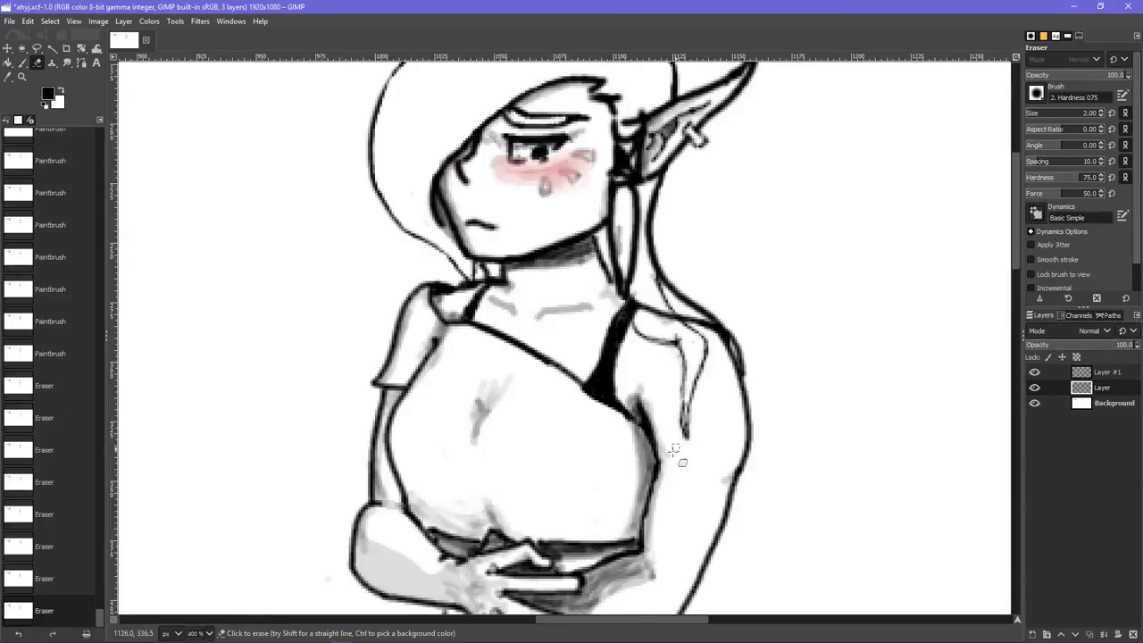
{"action": "left_click_drag", "start_coordinate": [674, 432], "coordinate": [659, 413]}
- On Layer #1, erase the part of the shoulder line that runs through the hair lock beside the strap
{"action": "left_click", "coordinate": [1100, 407]}
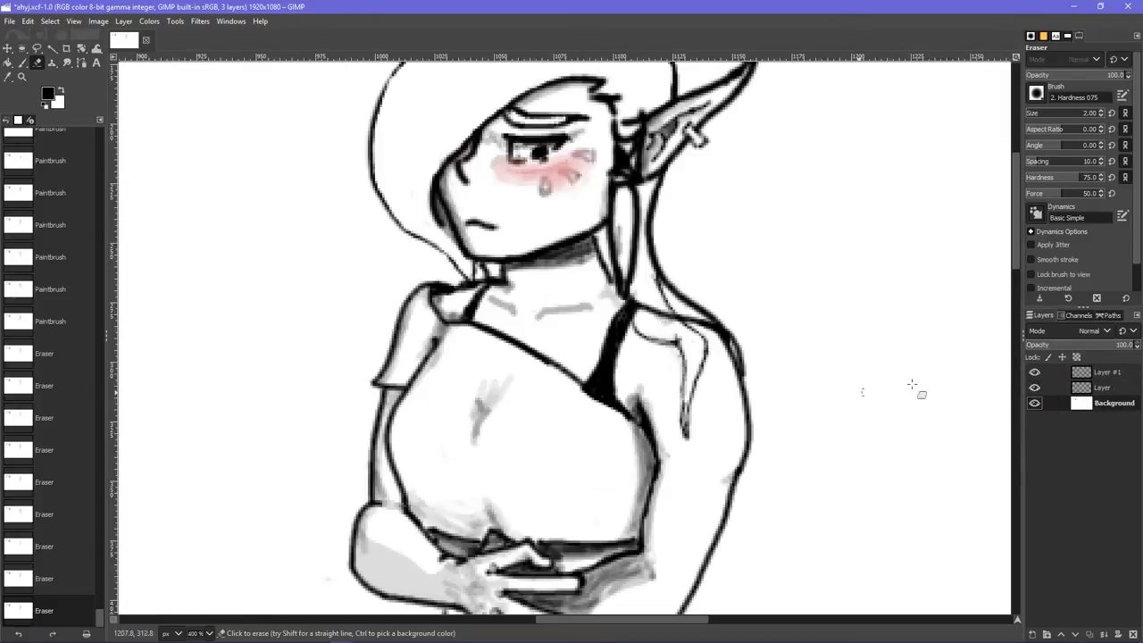
{"action": "left_click", "coordinate": [1034, 373]}
{"action": "left_click", "coordinate": [1034, 373]}
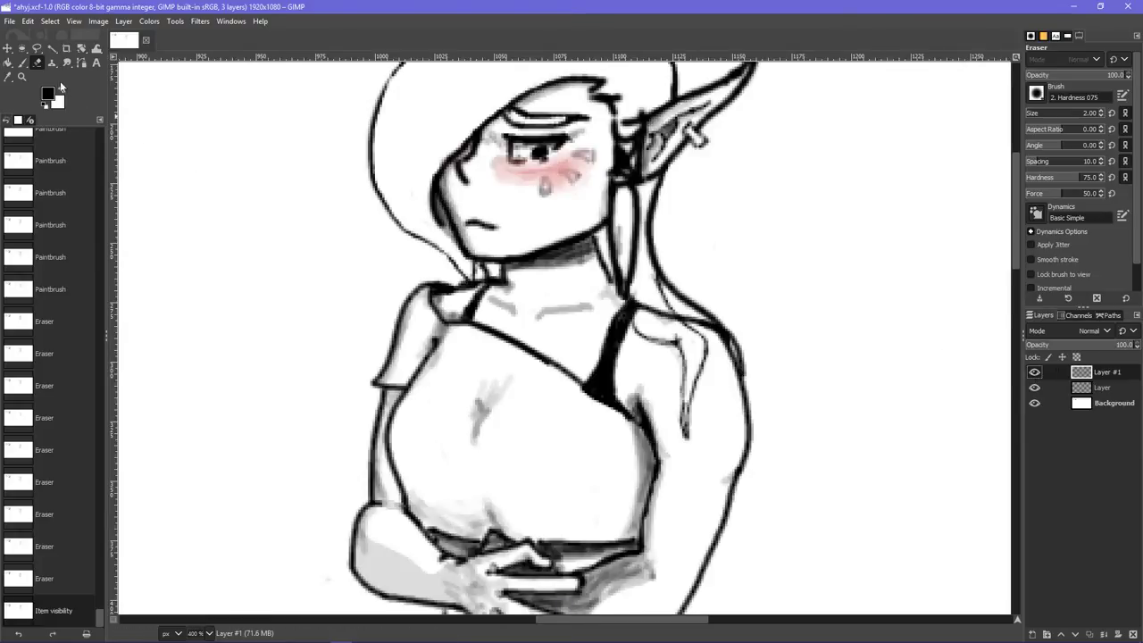
{"action": "key", "text": "p"}
{"action": "key", "text": "shift+e"}
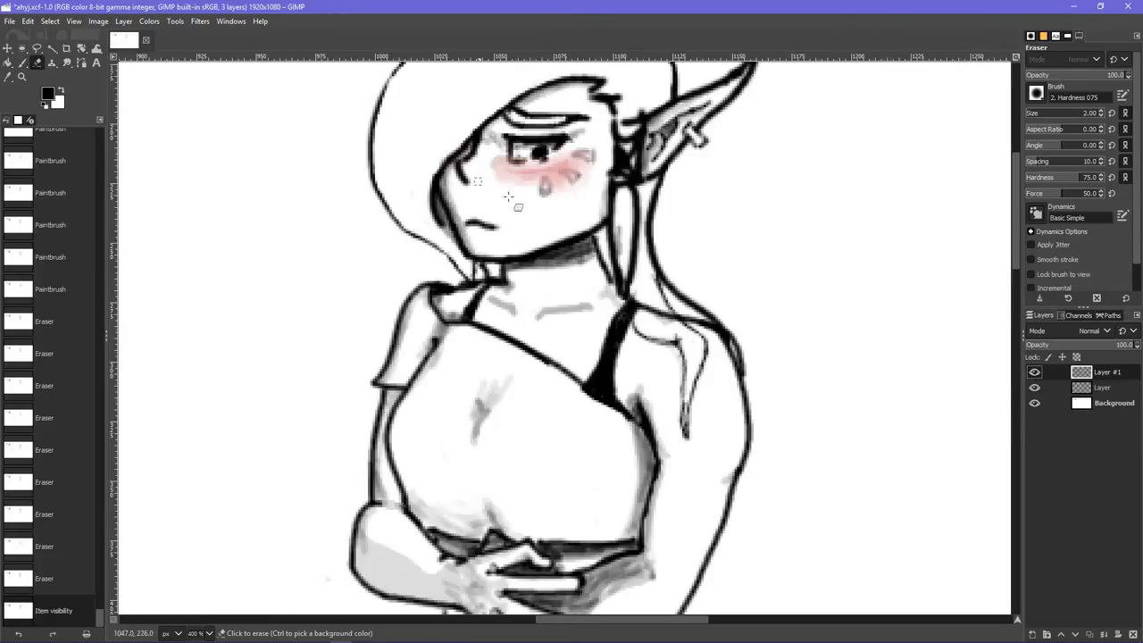
{"action": "left_click", "coordinate": [643, 317]}
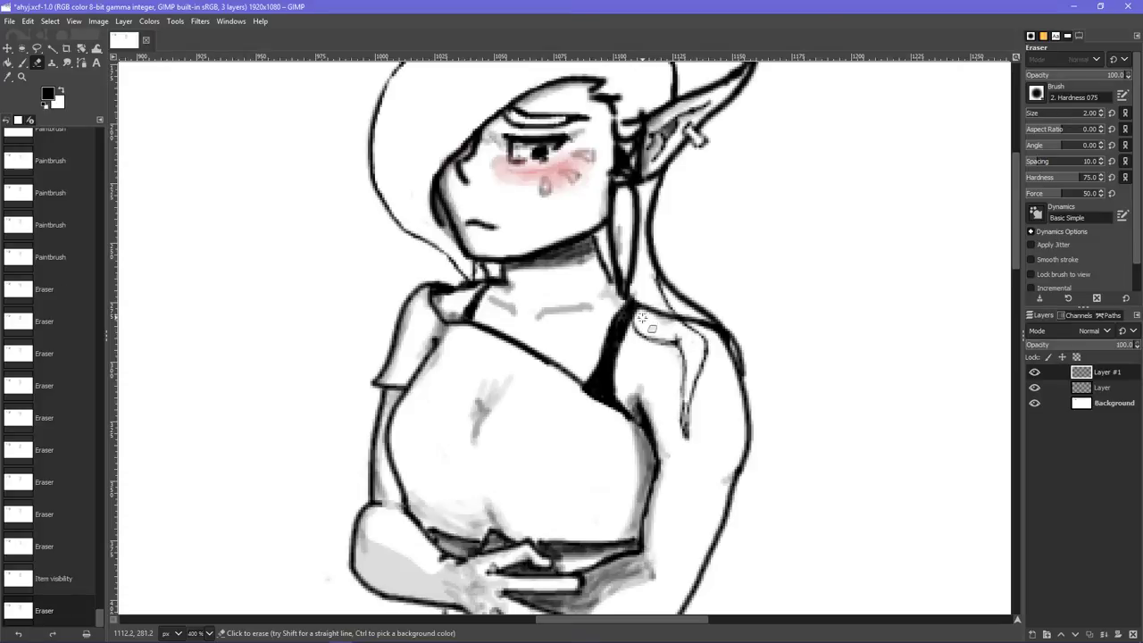
{"action": "left_click", "coordinate": [642, 296]}
{"action": "left_click_drag", "start_coordinate": [657, 302], "coordinate": [680, 318]}
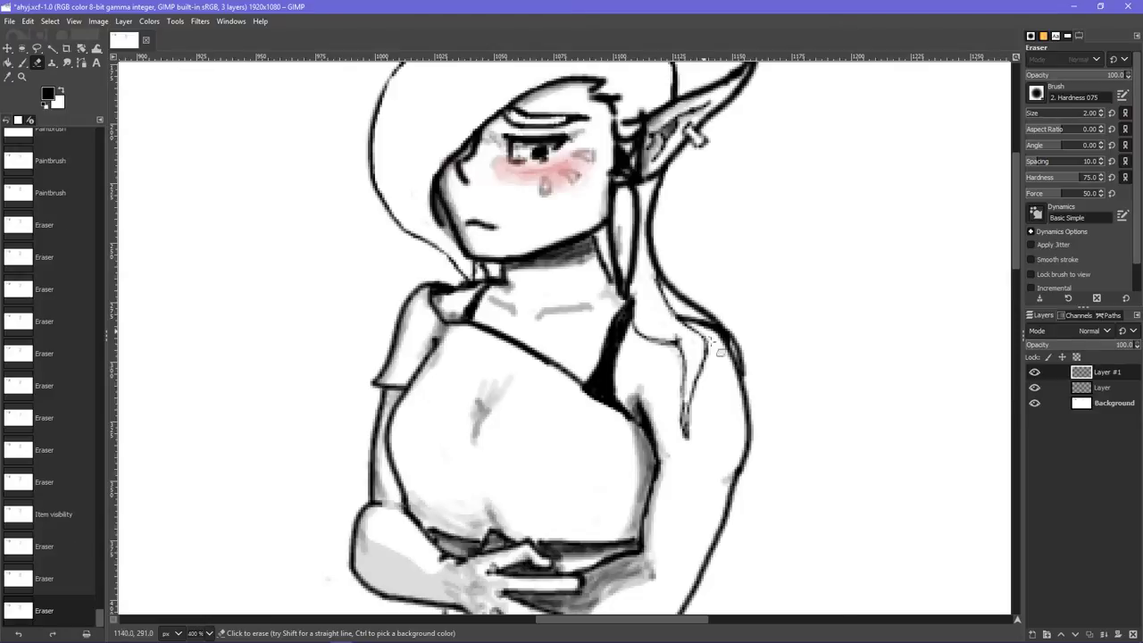
- On the layer named Layer, paint fine strands at the top of the strap and along the shoulder hair lock
{"action": "left_click", "coordinate": [1104, 389]}
{"action": "left_click", "coordinate": [1034, 387]}
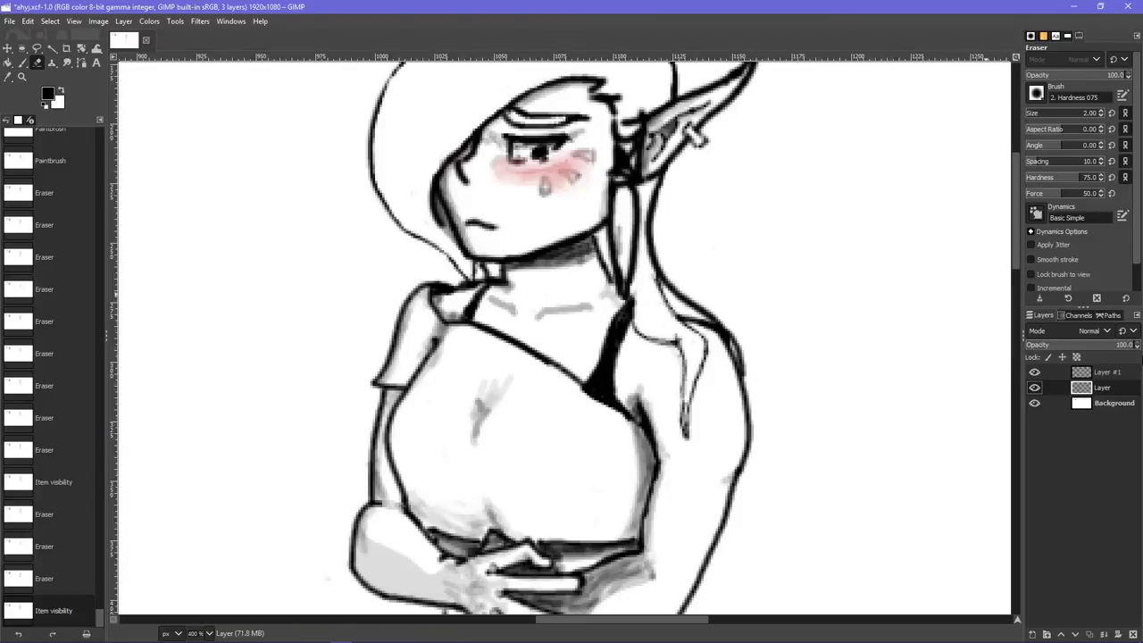
{"action": "left_click", "coordinate": [22, 62]}
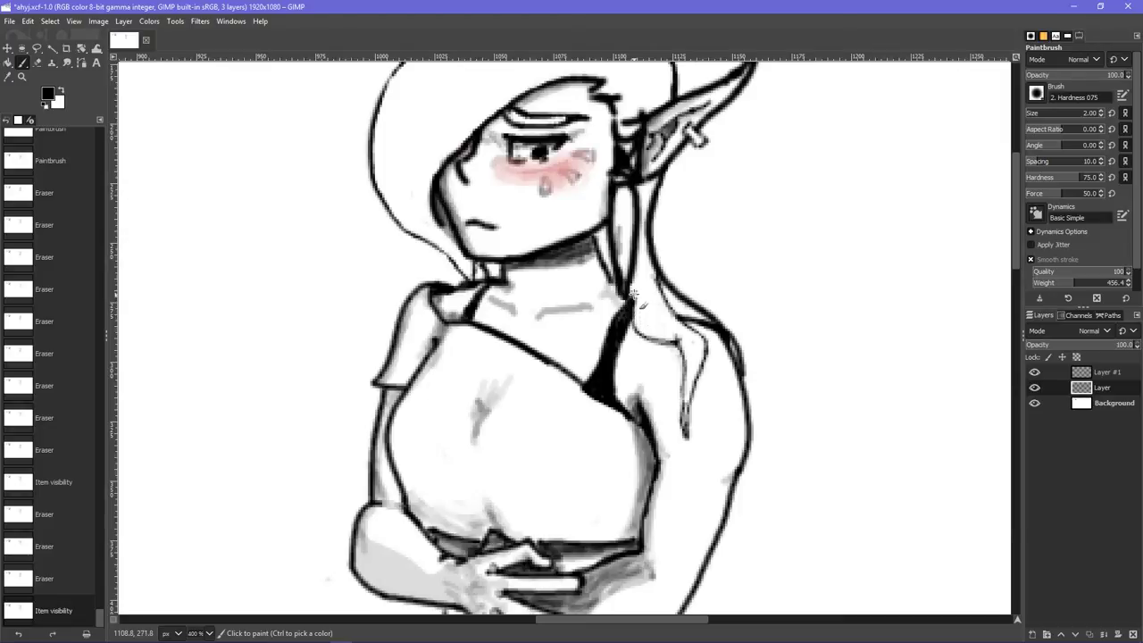
{"action": "left_click_drag", "start_coordinate": [632, 286], "coordinate": [636, 293]}
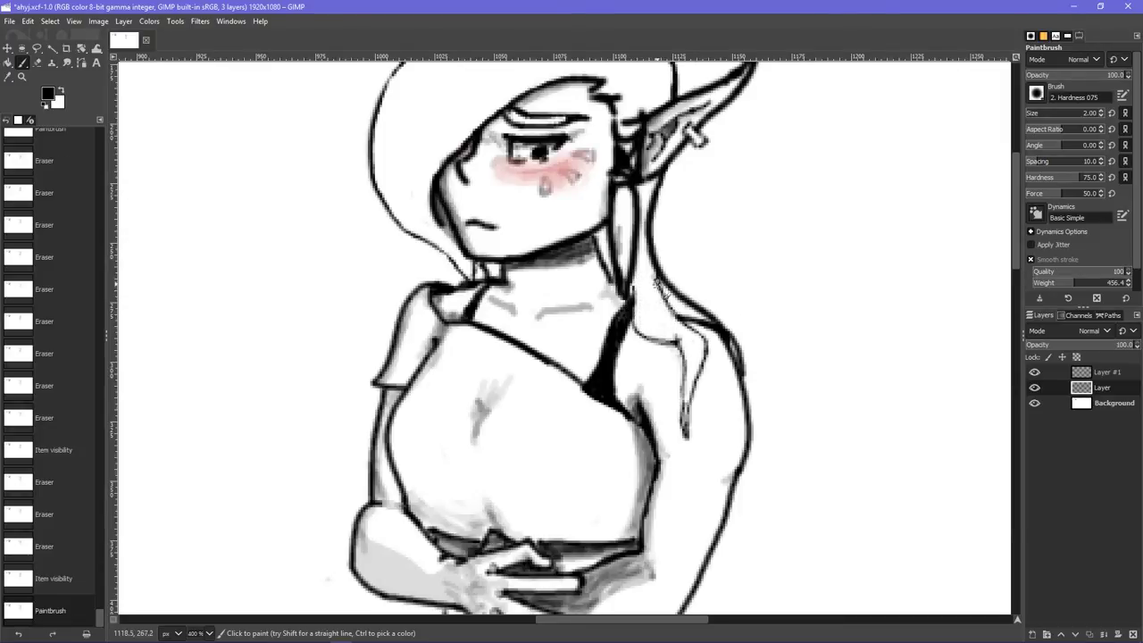
{"action": "mouse_move", "coordinate": [664, 307]}
{"action": "left_mouse_down"}
{"action": "mouse_move", "coordinate": [684, 332]}
{"action": "mouse_move", "coordinate": [700, 332]}
{"action": "mouse_move", "coordinate": [657, 310]}
{"action": "mouse_move", "coordinate": [673, 346]}
{"action": "left_mouse_up"}
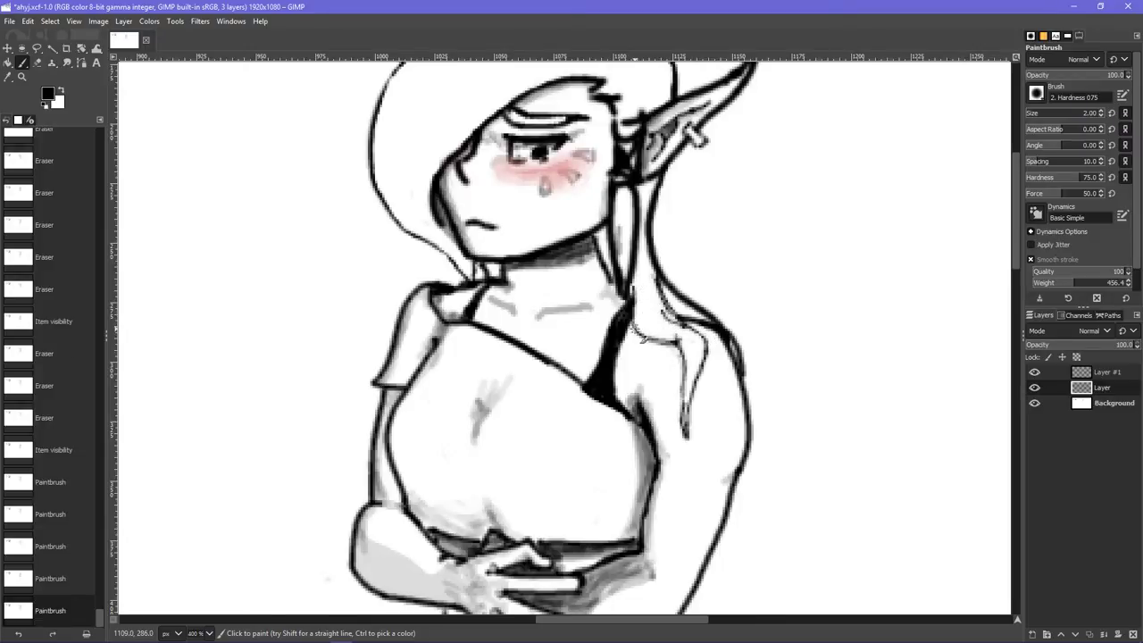
{"action": "mouse_move", "coordinate": [635, 330]}
{"action": "left_mouse_down"}
{"action": "mouse_move", "coordinate": [706, 381]}
{"action": "mouse_move", "coordinate": [690, 426]}
{"action": "mouse_move", "coordinate": [581, 449]}
{"action": "mouse_move", "coordinate": [613, 454]}
{"action": "mouse_move", "coordinate": [675, 381]}
{"action": "mouse_move", "coordinate": [678, 343]}
{"action": "mouse_move", "coordinate": [674, 383]}
{"action": "left_mouse_up"}
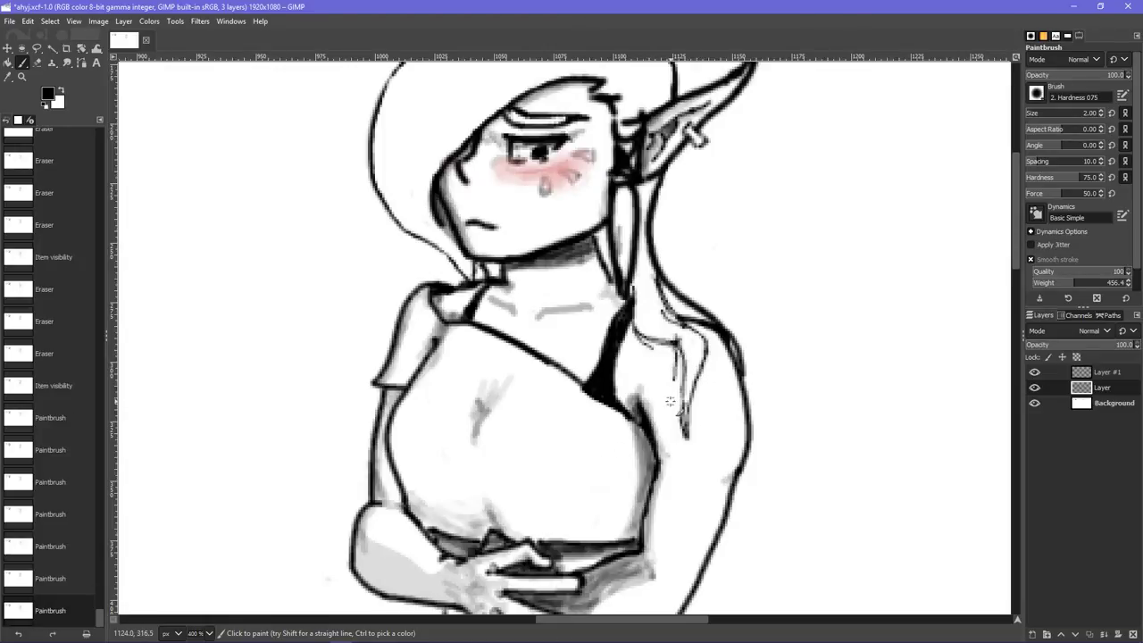
- Undo the last strand stroke and add short strokes along the shoulder lock's inner edge and inside the front lock
{"action": "key", "text": "ctrl+z"}
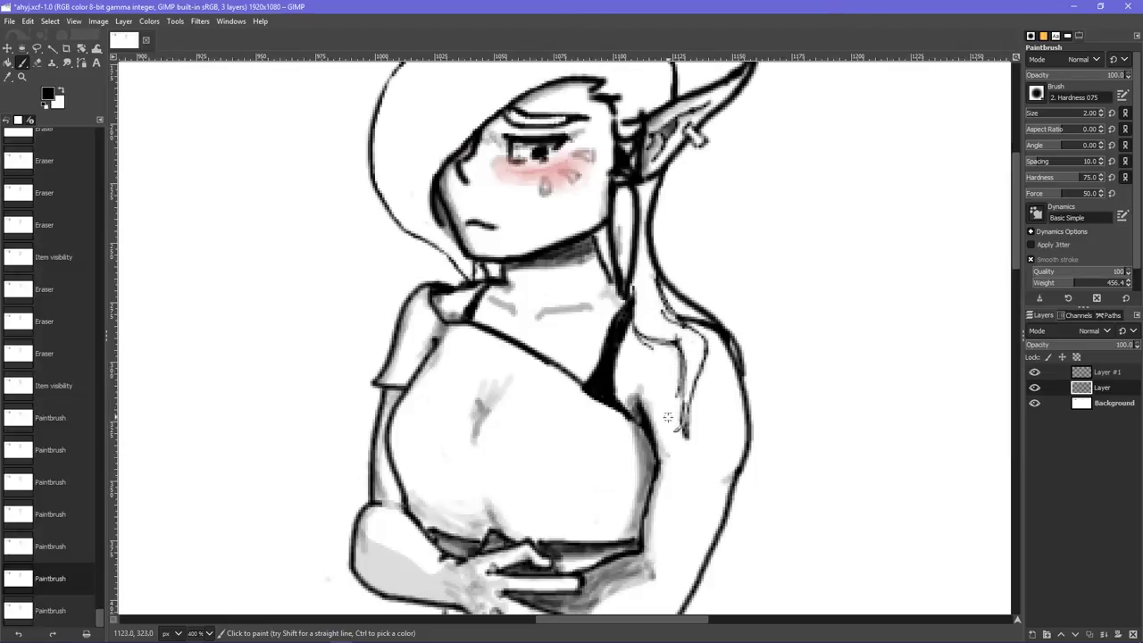
{"action": "left_click_drag", "start_coordinate": [668, 417], "coordinate": [678, 418]}
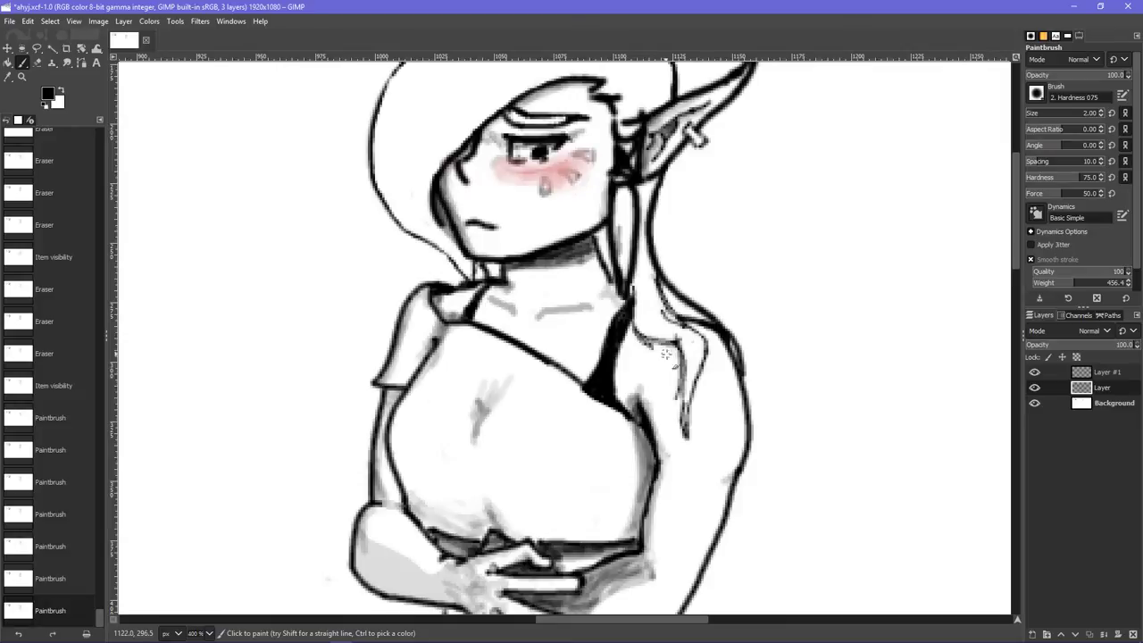
{"action": "left_click_drag", "start_coordinate": [667, 355], "coordinate": [668, 356]}
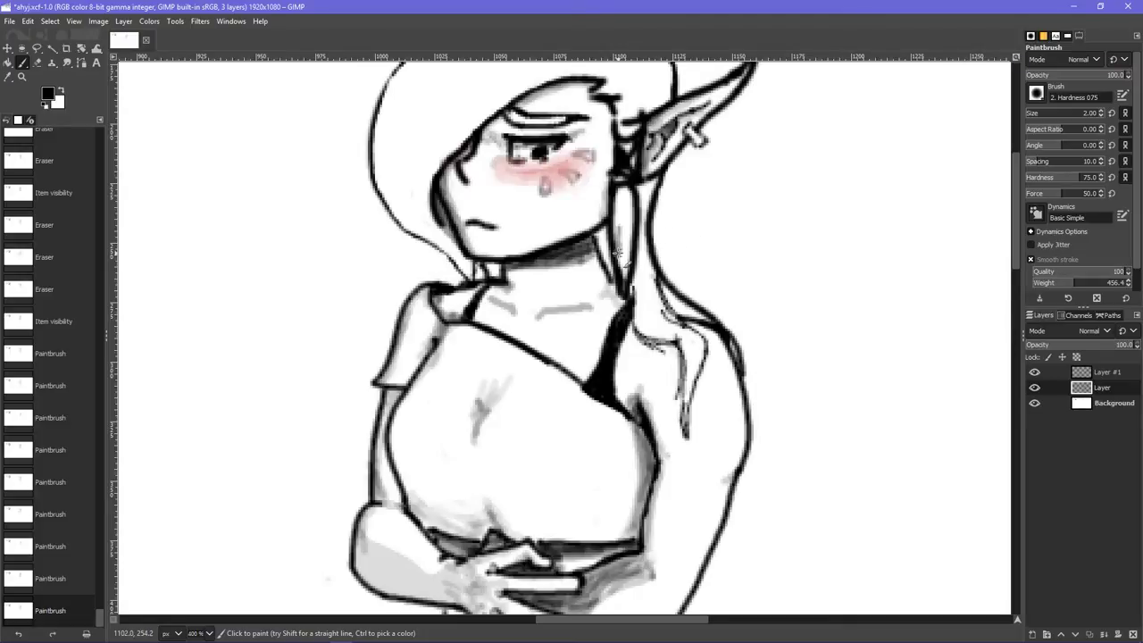
{"action": "mouse_move", "coordinate": [618, 251]}
{"action": "left_mouse_down"}
{"action": "mouse_move", "coordinate": [614, 230]}
{"action": "mouse_move", "coordinate": [627, 217]}
{"action": "left_mouse_up"}
{"action": "key", "text": "ctrl+z"}
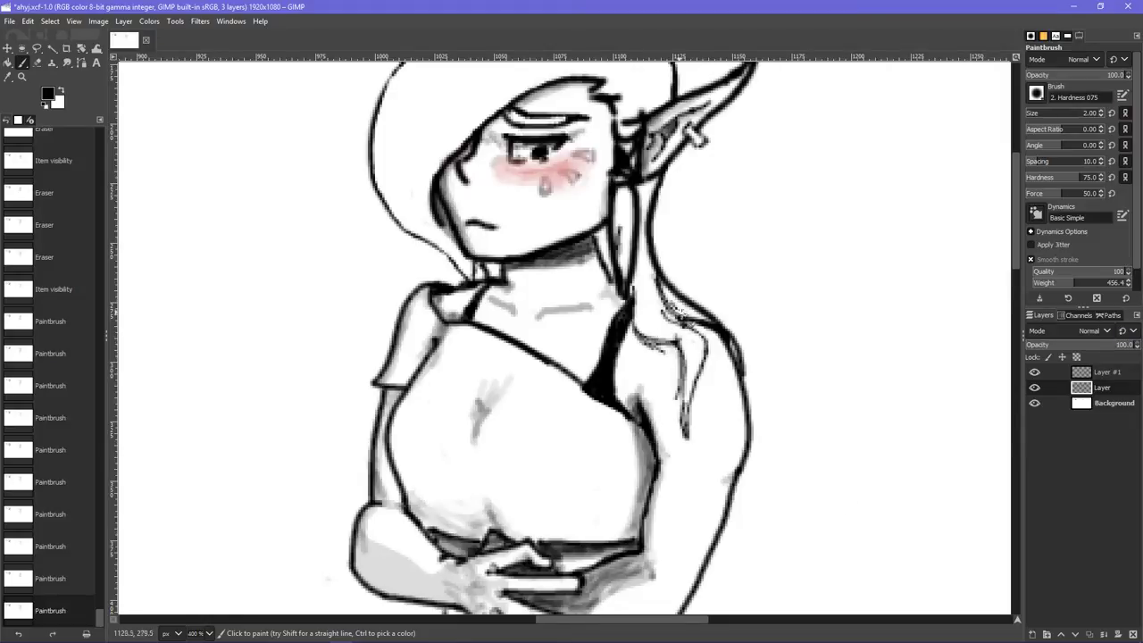
{"action": "mouse_move", "coordinate": [692, 317]}
{"action": "left_mouse_down"}
{"action": "mouse_move", "coordinate": [678, 309]}
{"action": "mouse_move", "coordinate": [696, 313]}
{"action": "left_mouse_up"}
{"action": "key", "text": "ctrl+z"}
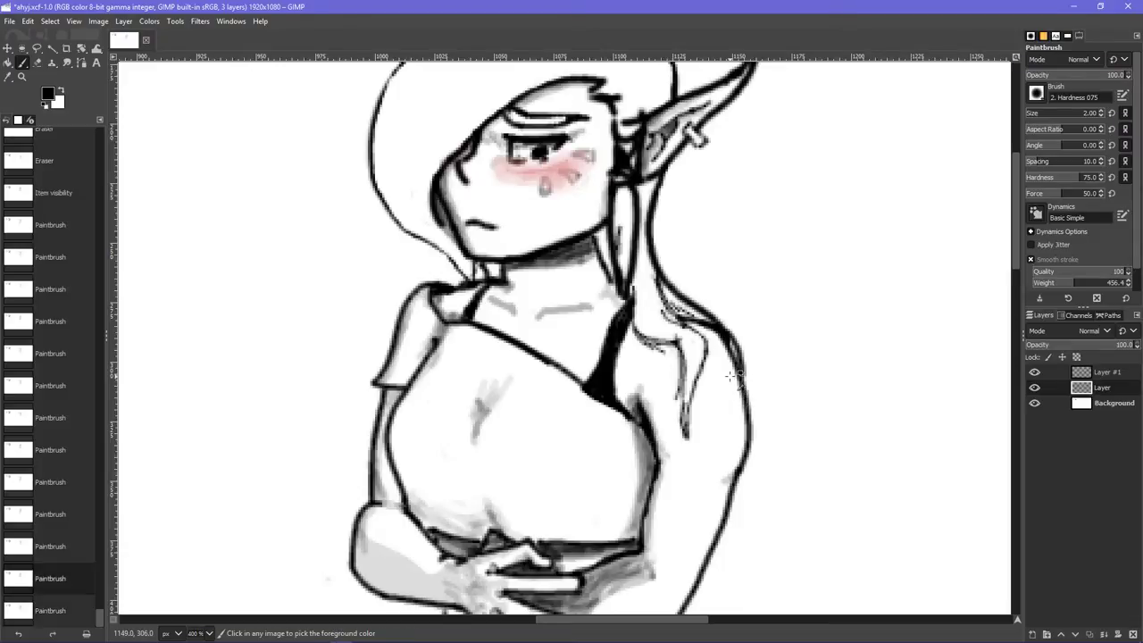
{"action": "key", "text": "ctrl+z"}
{"action": "key", "text": "ctrl+z"}
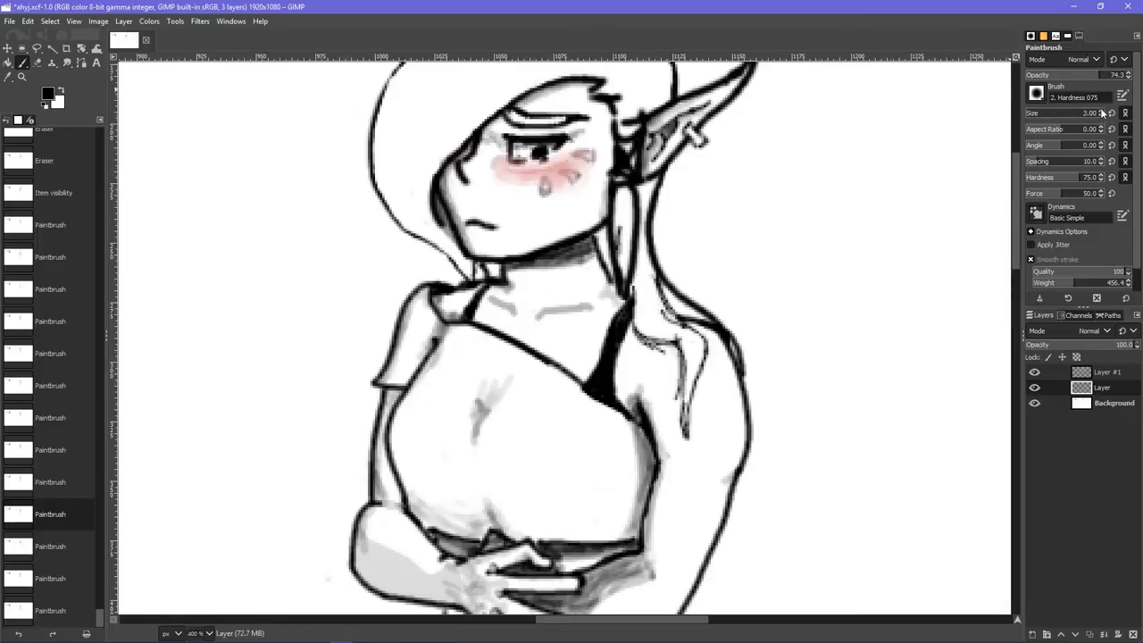
- With Paintbrush opacity 74.3 and size 4, shade the gap between the outer hair outline and inner strand above the shoulder
{"action": "left_click", "coordinate": [1102, 110]}
{"action": "mouse_move", "coordinate": [669, 295]}
{"action": "left_mouse_down"}
{"action": "mouse_move", "coordinate": [693, 315]}
{"action": "mouse_move", "coordinate": [675, 308]}
{"action": "mouse_move", "coordinate": [652, 264]}
{"action": "mouse_move", "coordinate": [680, 308]}
{"action": "mouse_move", "coordinate": [720, 327]}
{"action": "mouse_move", "coordinate": [661, 298]}
{"action": "left_mouse_up"}
{"action": "key", "text": "ctrl+z"}
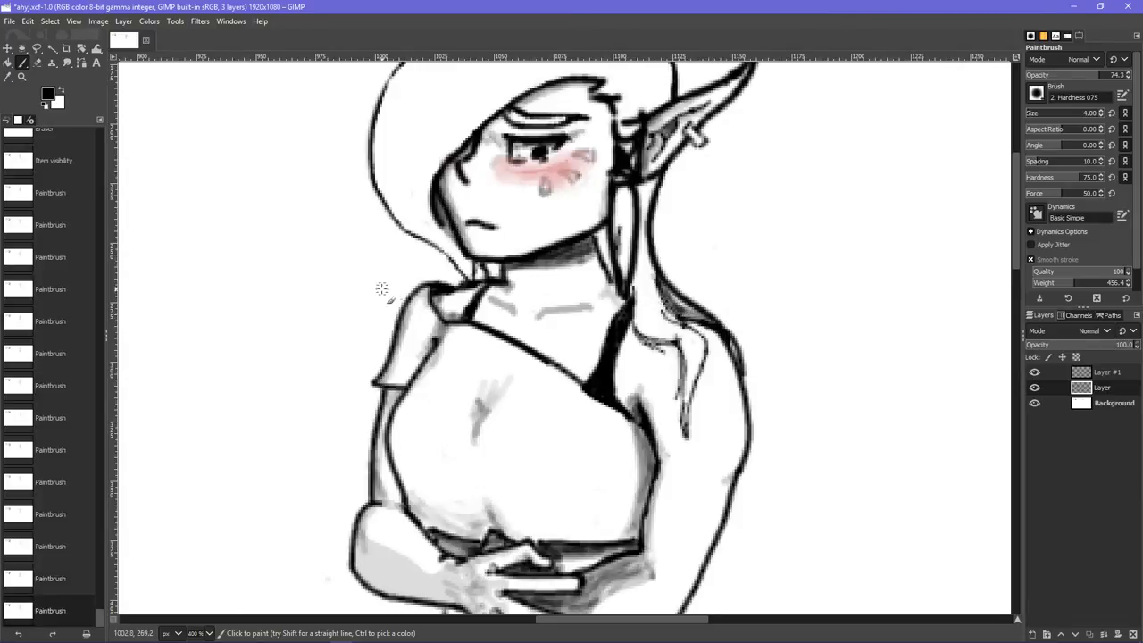
- Darken the hair strand beside the neck behind the jaw and the small gap at the front of the neck above the collar
{"action": "left_click_drag", "start_coordinate": [603, 233], "coordinate": [615, 279]}
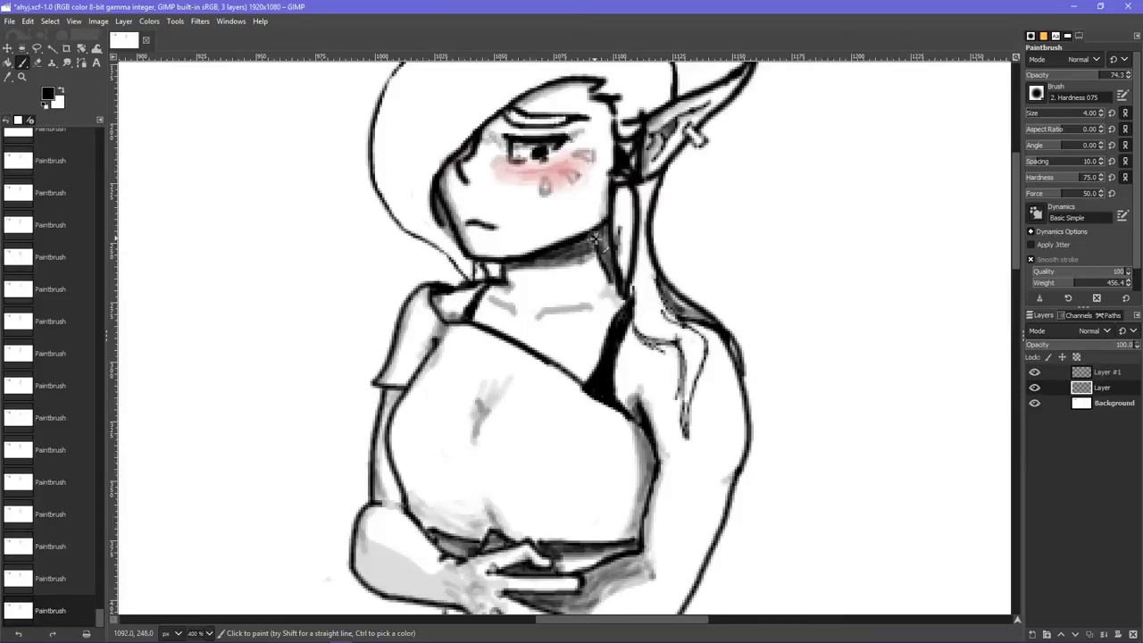
{"action": "left_click_drag", "start_coordinate": [595, 240], "coordinate": [614, 280]}
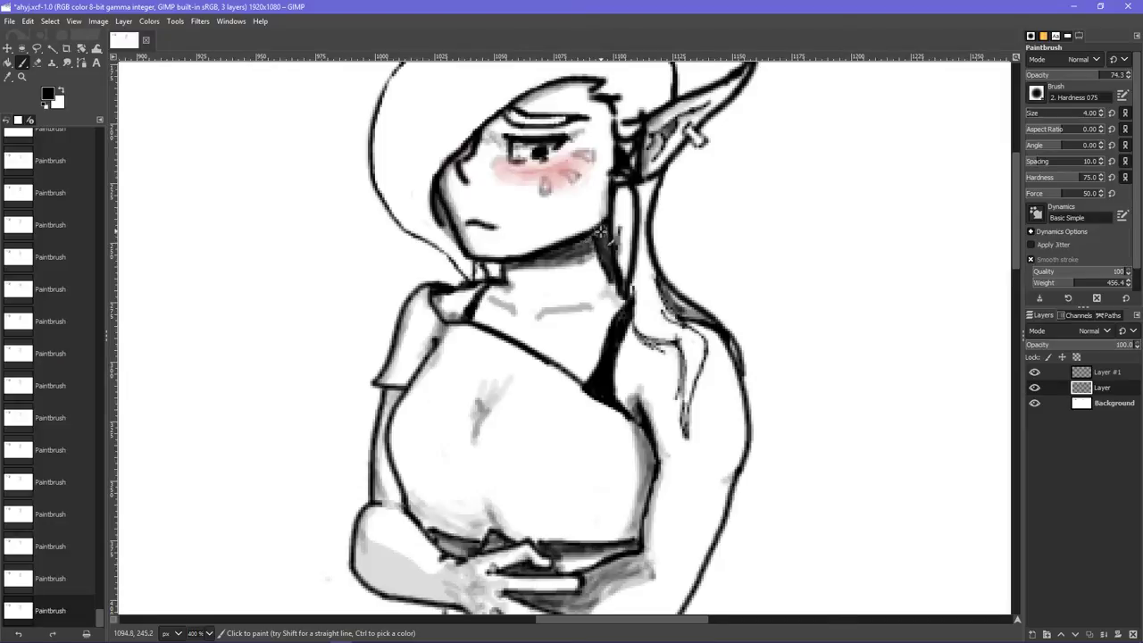
{"action": "left_click_drag", "start_coordinate": [601, 231], "coordinate": [611, 266]}
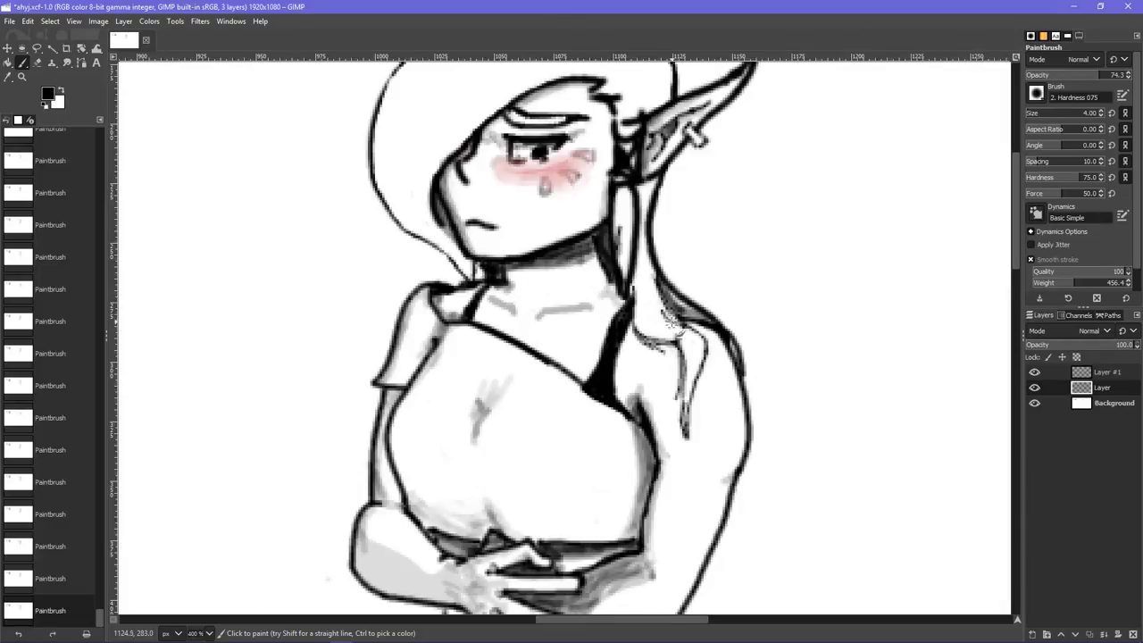
- Review the whole character at 200% zoom and return to 400% on the torso and folded arms
{"action": "scroll", "coordinate": [570, 384], "scroll_direction": "up", "scroll_amount": 3}
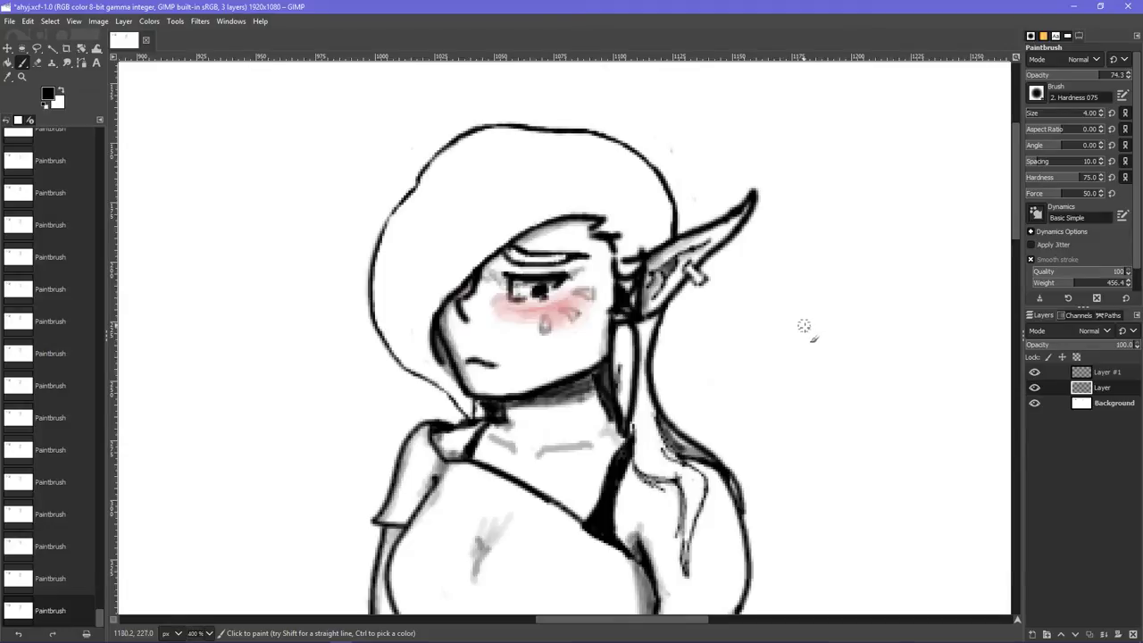
{"action": "scroll", "coordinate": [815, 344], "scroll_direction": "down", "scroll_amount": 3}
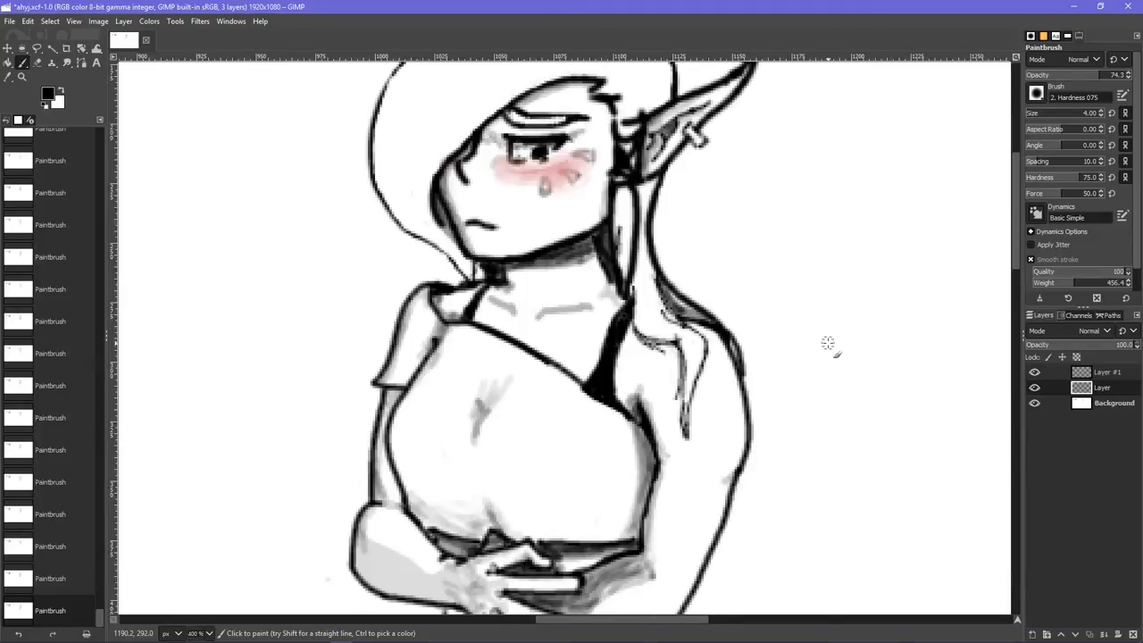
{"action": "scroll", "coordinate": [827, 343], "scroll_direction": "down", "scroll_amount": 3}
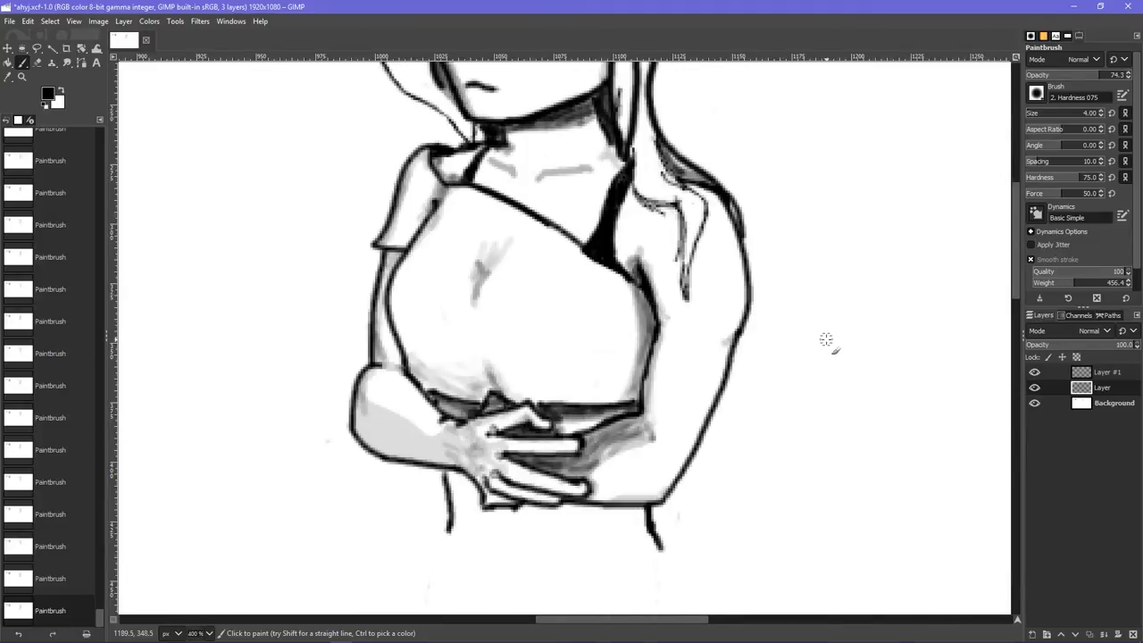
{"action": "left_click", "coordinate": [208, 634]}
{"action": "left_click", "coordinate": [204, 536]}
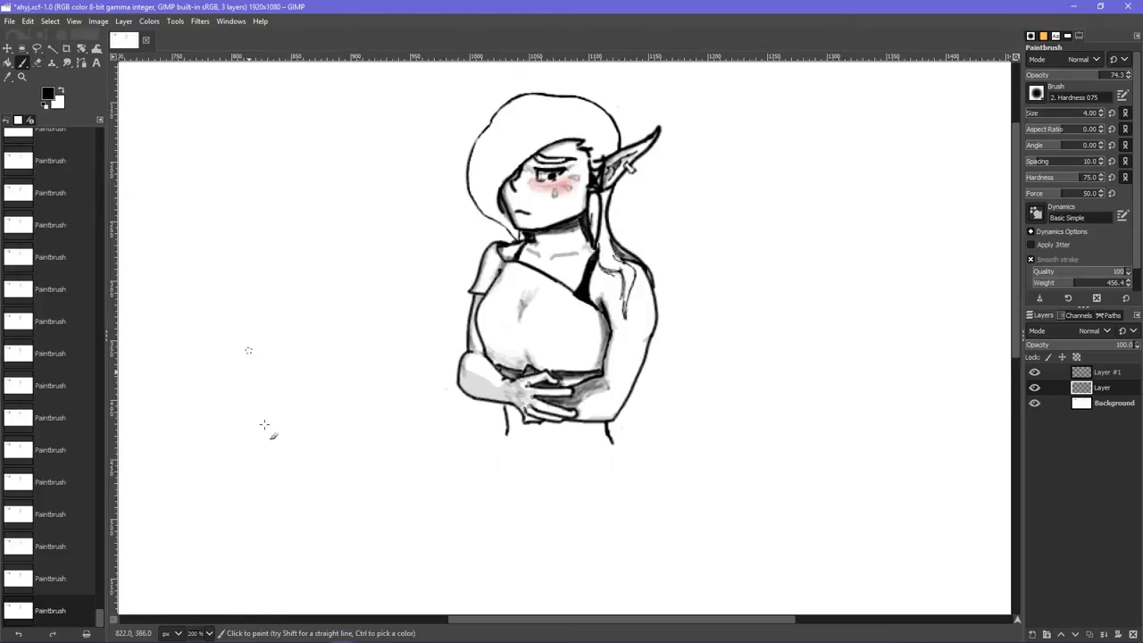
{"action": "left_click", "coordinate": [211, 620]}
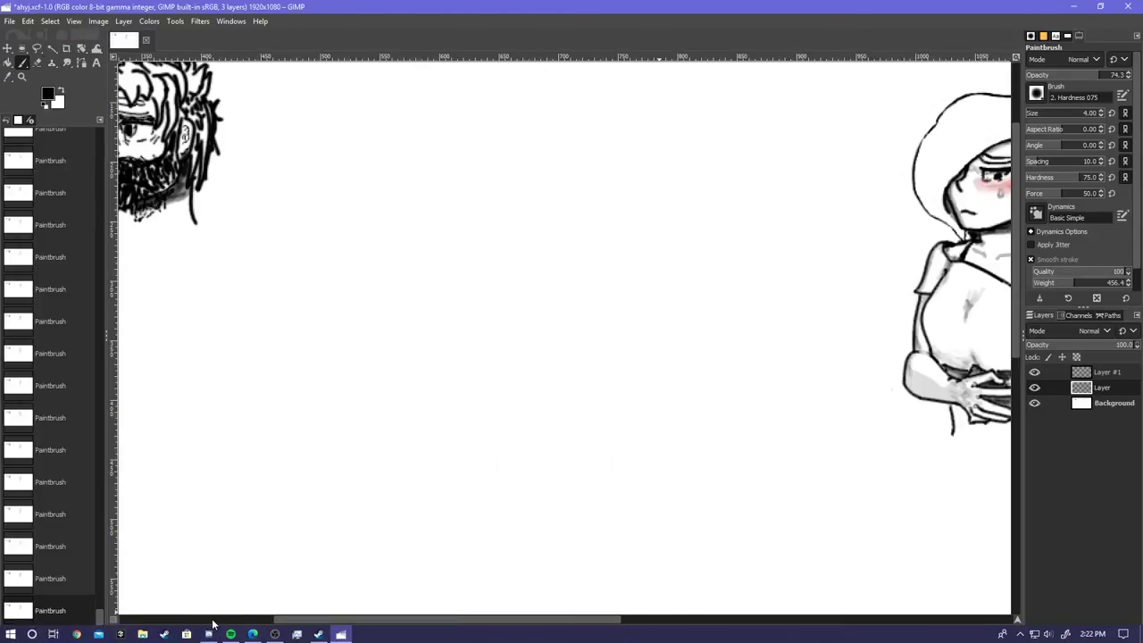
{"action": "left_click", "coordinate": [207, 633]}
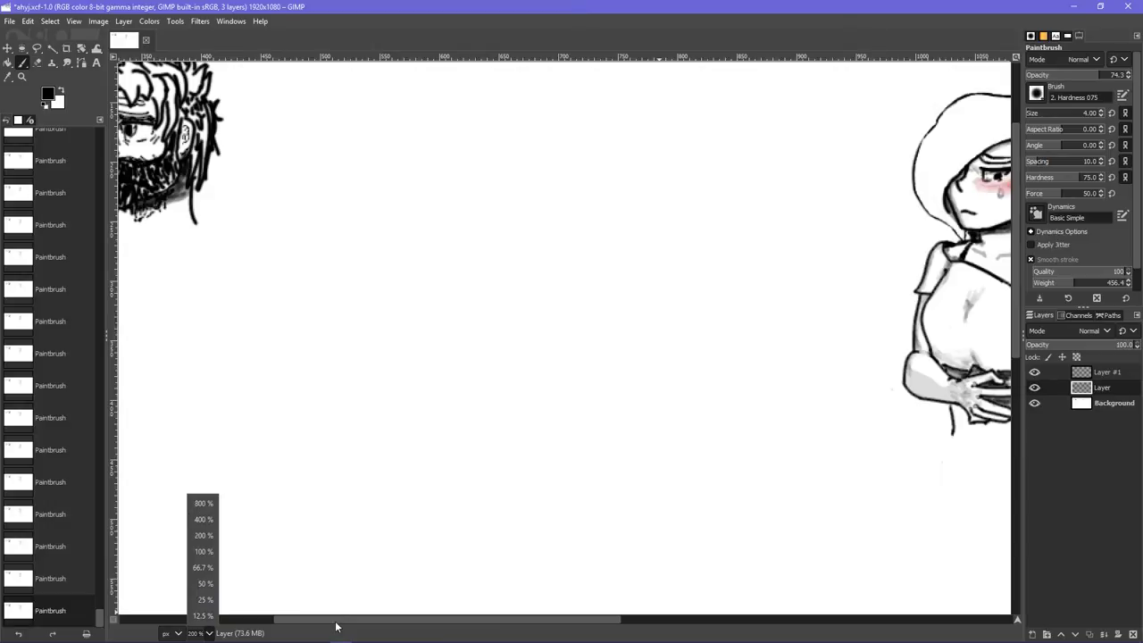
{"action": "left_click", "coordinate": [403, 622]}
{"action": "left_click_drag", "start_coordinate": [398, 622], "coordinate": [548, 622]}
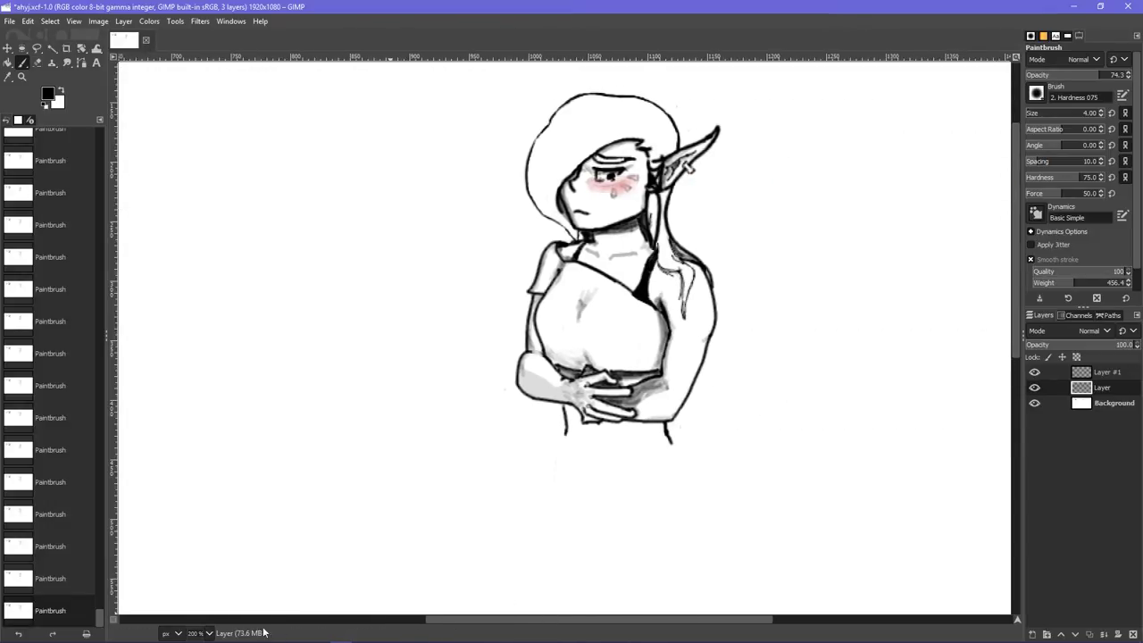
{"action": "left_click", "coordinate": [201, 633]}
{"action": "left_click", "coordinate": [210, 523]}
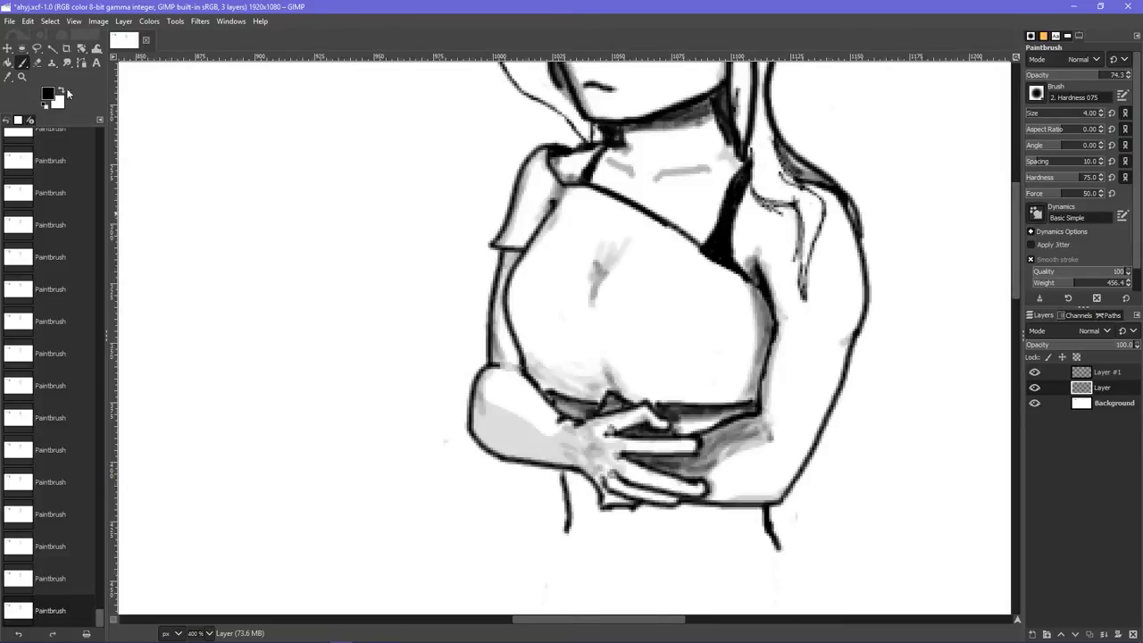
{"action": "left_click", "coordinate": [1074, 76]}
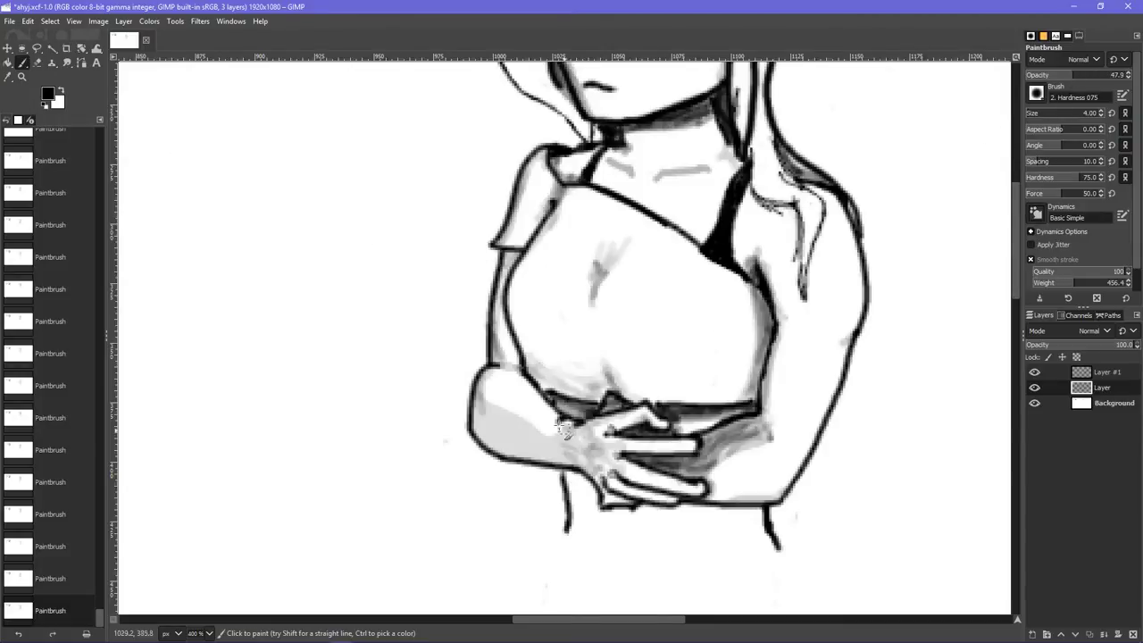
{"action": "key", "text": "ctrl+z"}
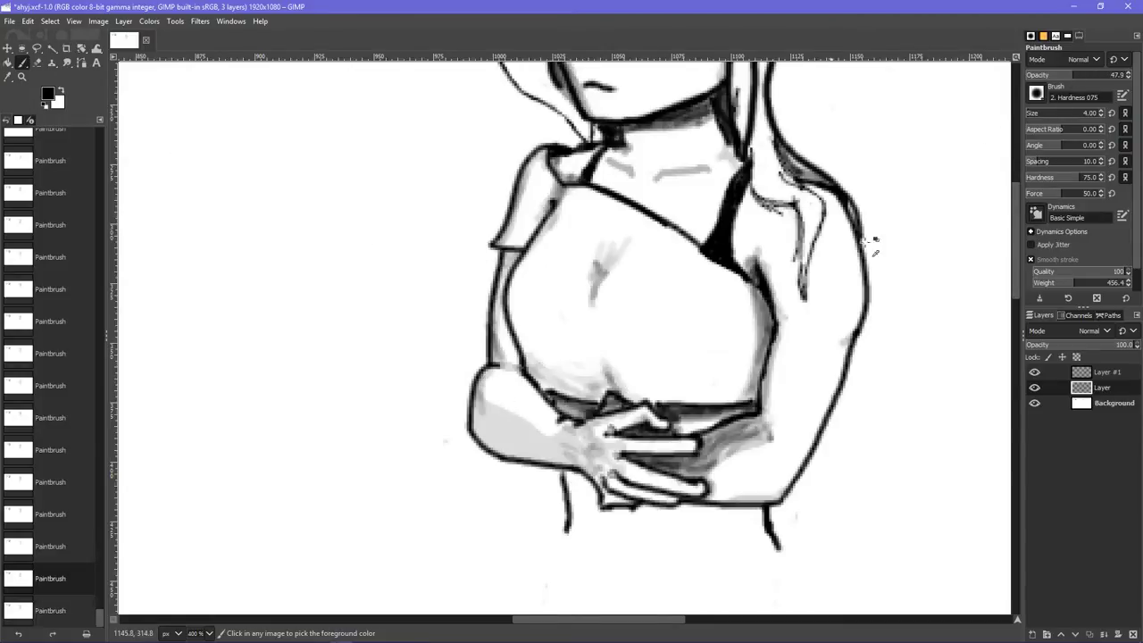
{"action": "left_click", "coordinate": [1058, 75]}
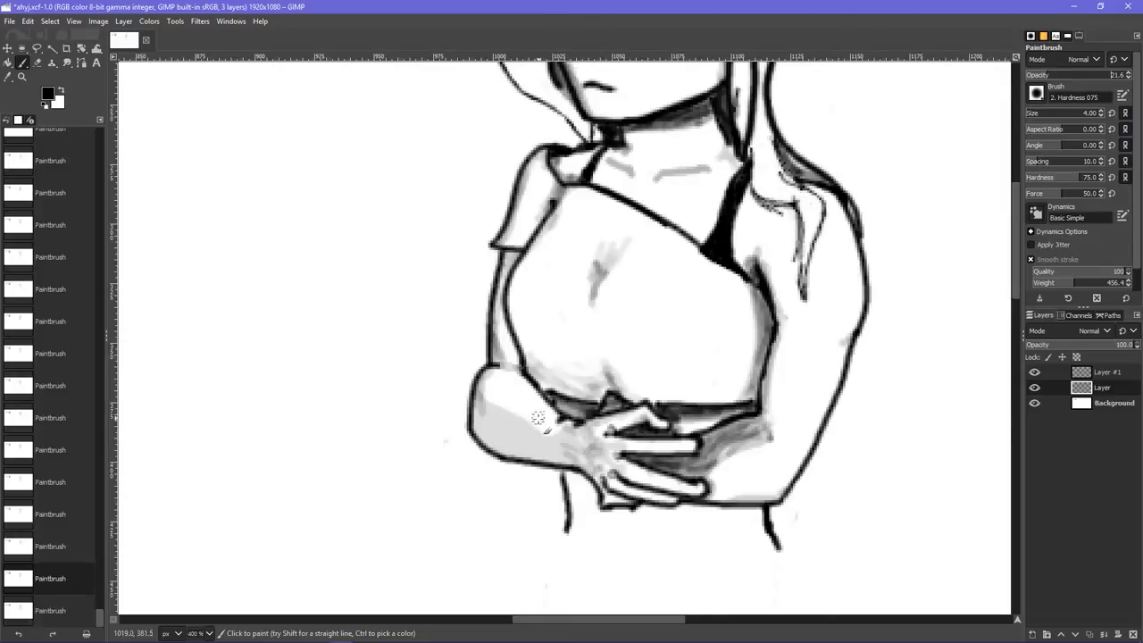
{"action": "left_click_drag", "start_coordinate": [545, 432], "coordinate": [525, 407]}
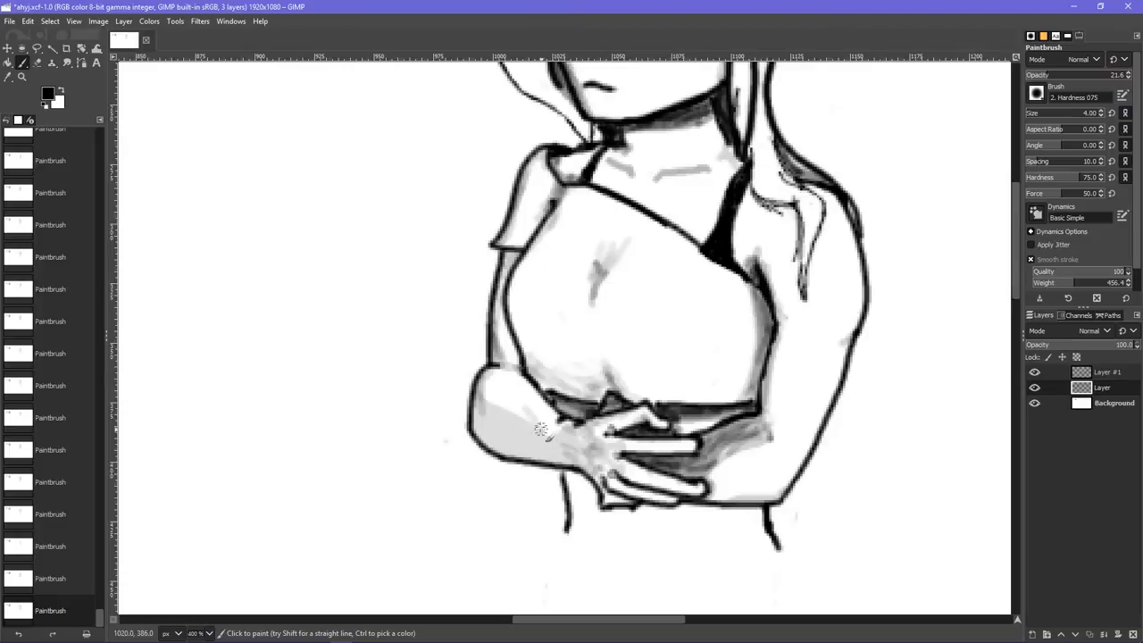
{"action": "key", "text": "ctrl+z"}
{"action": "key", "text": "ctrl+z"}
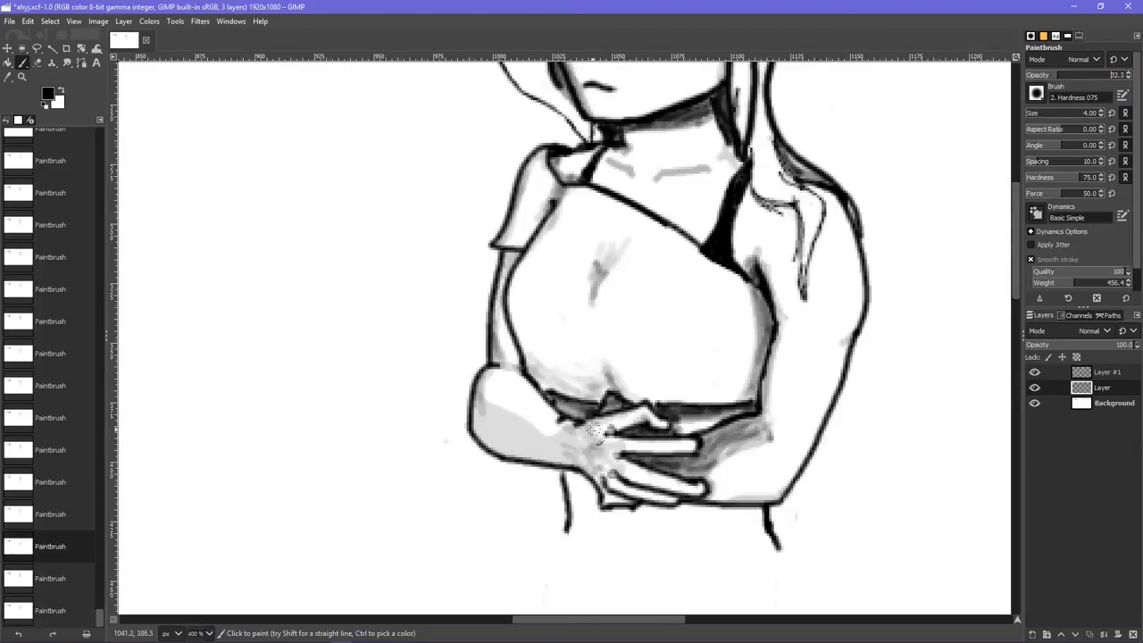
{"action": "key", "text": "ctrl+y"}
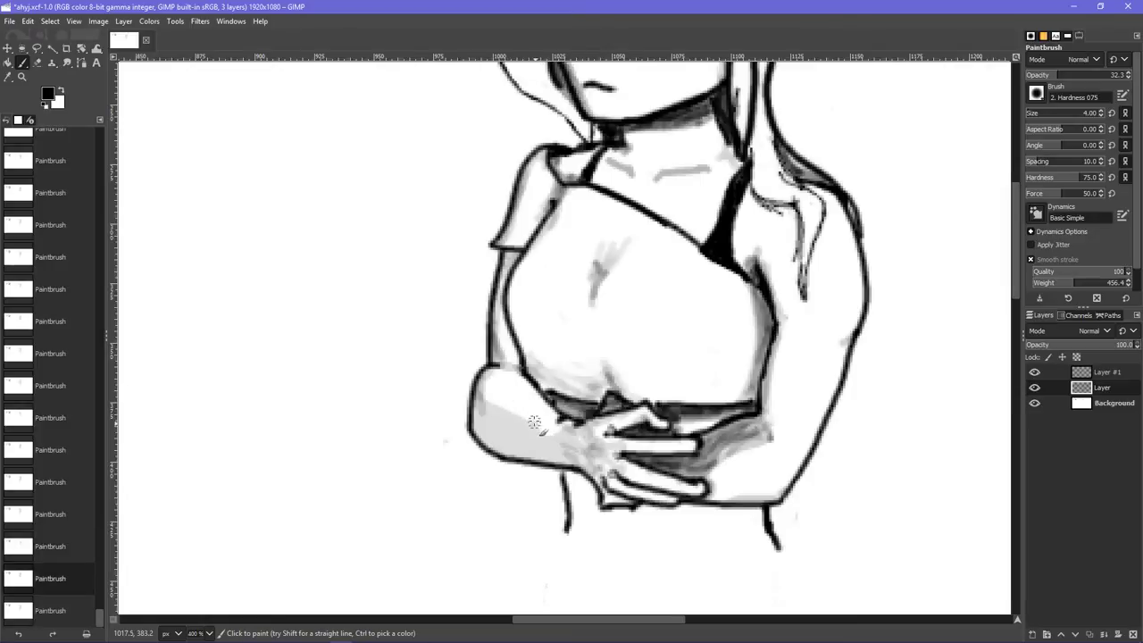
- With Paintbrush opacity 32.3, paint short diagonal shading strokes on the folded forearm near the wrist, redoing the first stroke
{"action": "left_click_drag", "start_coordinate": [541, 425], "coordinate": [509, 390]}
{"action": "key", "text": "ctrl+z"}
{"action": "left_click_drag", "start_coordinate": [542, 426], "coordinate": [514, 396]}
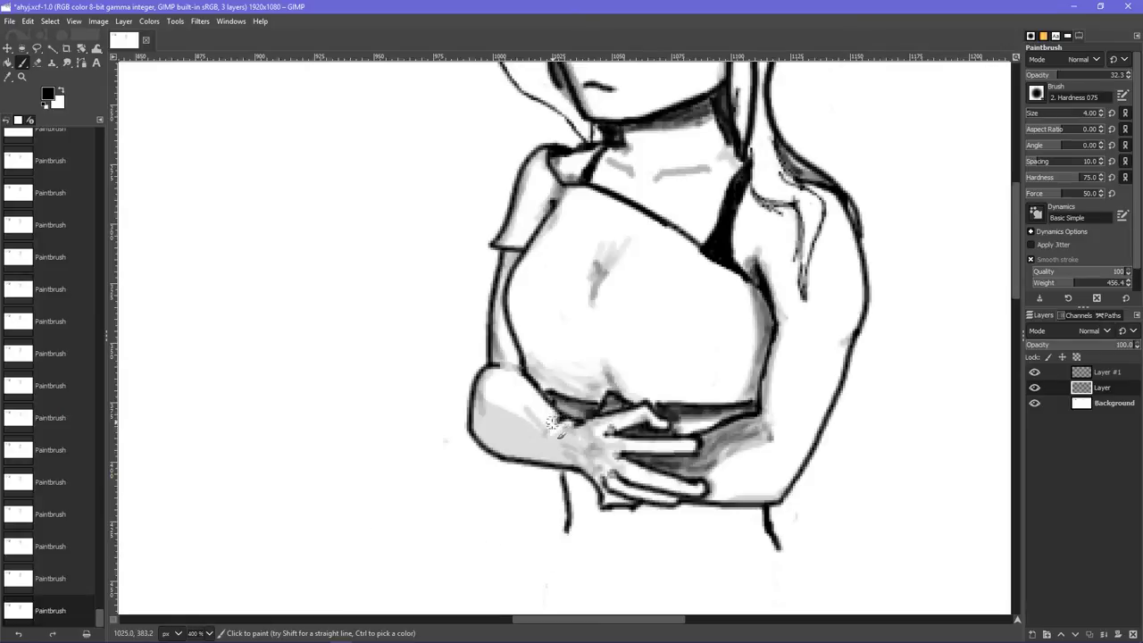
{"action": "left_click_drag", "start_coordinate": [532, 418], "coordinate": [511, 399]}
- Soften the new forearm shading strokes near the wrist with the Eraser at opacity 51.5
{"action": "left_click", "coordinate": [38, 63]}
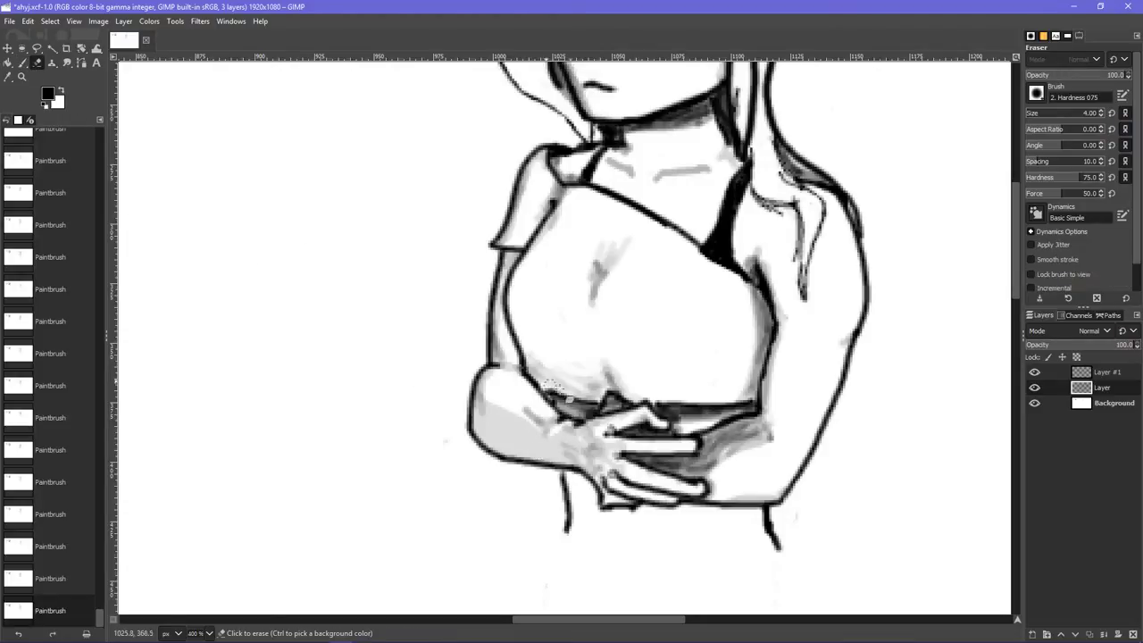
{"action": "left_click", "coordinate": [1073, 78]}
{"action": "left_click_drag", "start_coordinate": [525, 407], "coordinate": [536, 421]}
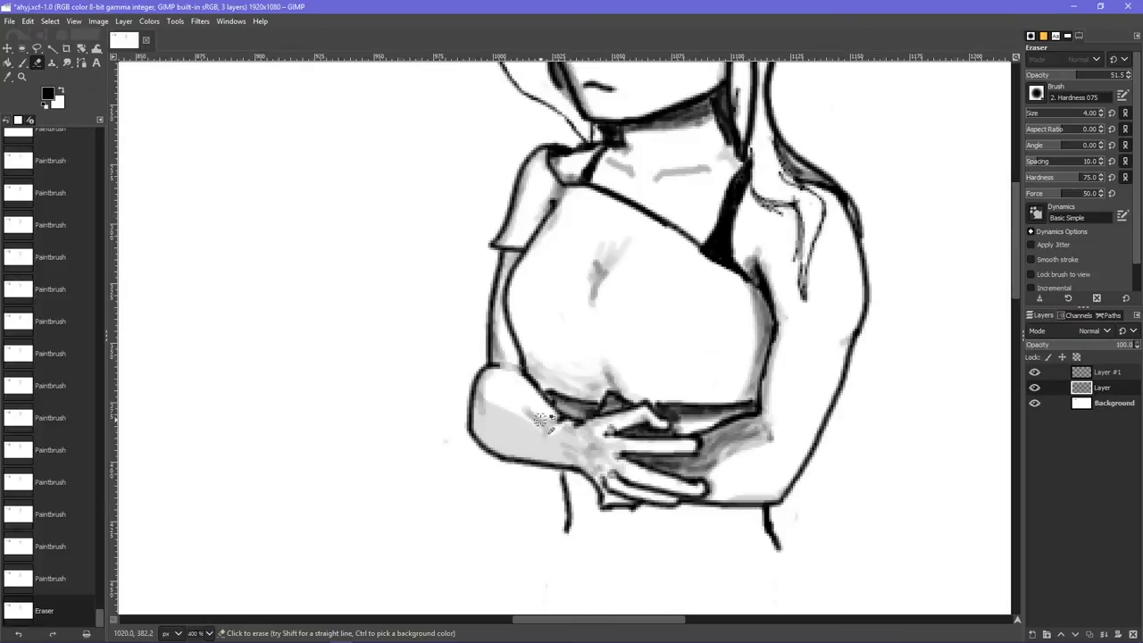
{"action": "key", "text": "ctrl+z"}
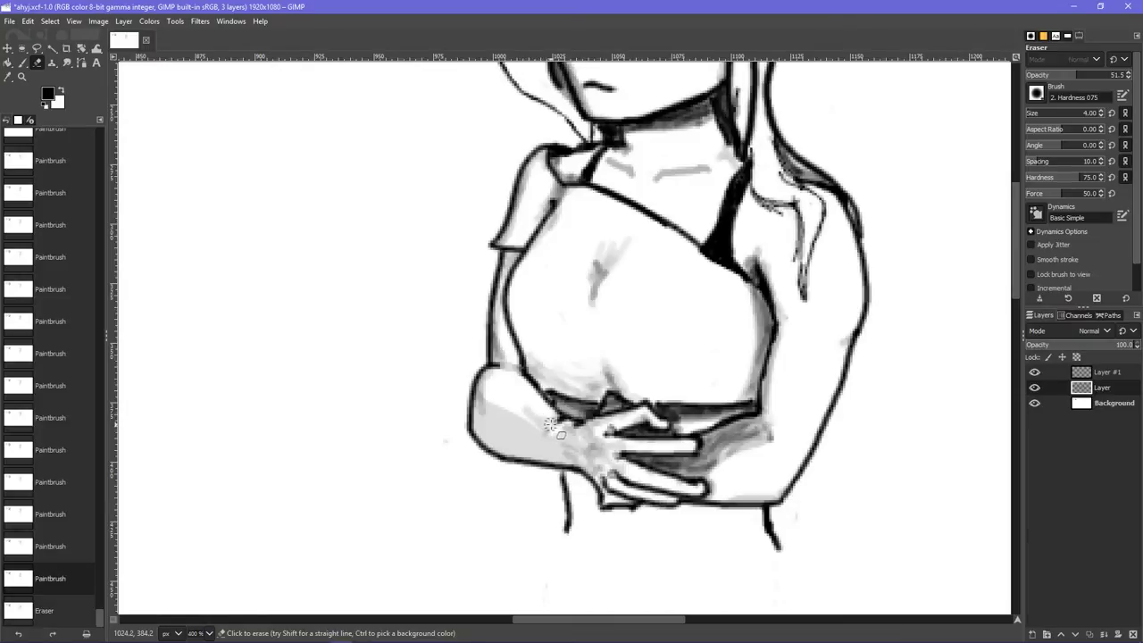
{"action": "key", "text": "ctrl+y"}
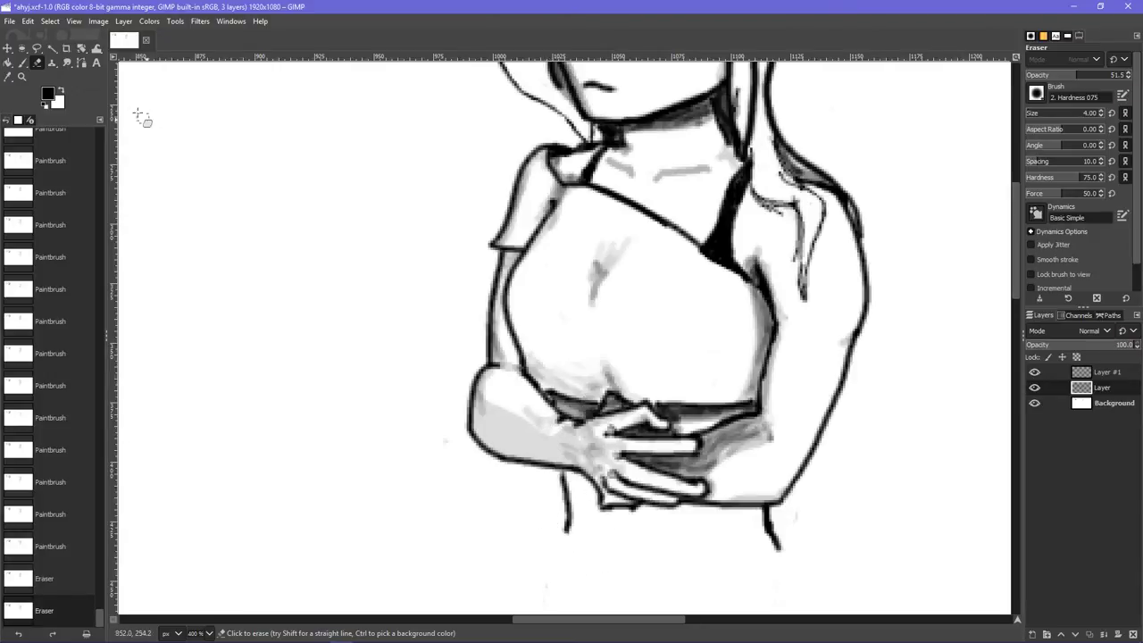
- With Paintbrush opacity 11.4, blend the forearm shading near the wrist and lightly shade the elbow, rear upper arm and lower edge of the chest
{"action": "left_click", "coordinate": [22, 63]}
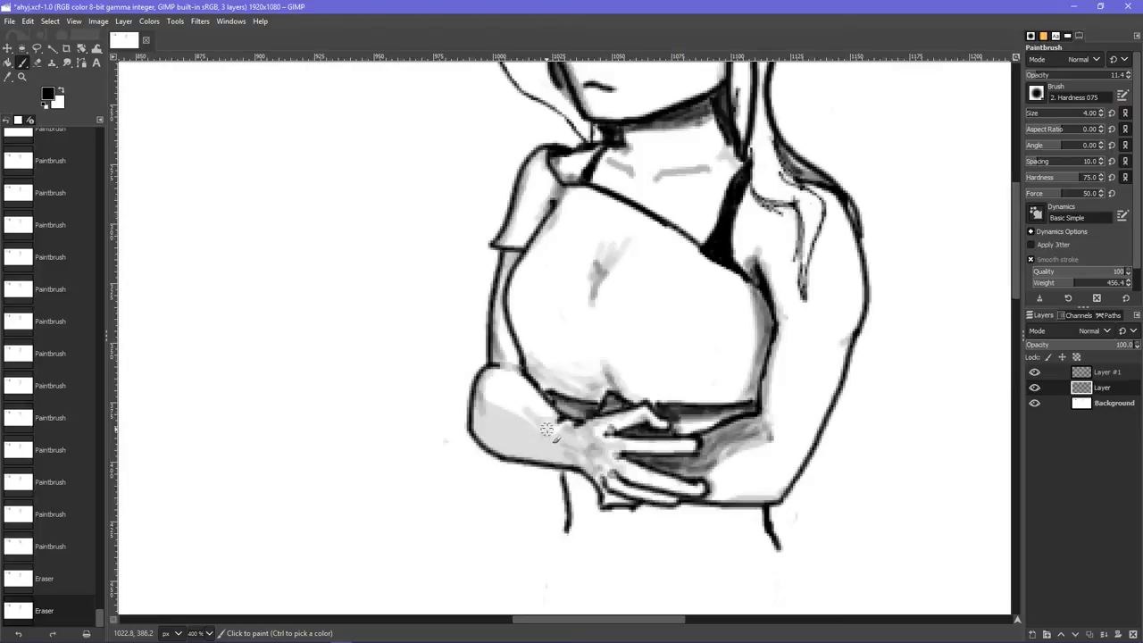
{"action": "mouse_move", "coordinate": [541, 445]}
{"action": "left_mouse_down"}
{"action": "mouse_move", "coordinate": [594, 547]}
{"action": "mouse_move", "coordinate": [584, 551]}
{"action": "mouse_move", "coordinate": [571, 453]}
{"action": "mouse_move", "coordinate": [542, 427]}
{"action": "mouse_move", "coordinate": [582, 502]}
{"action": "mouse_move", "coordinate": [566, 426]}
{"action": "mouse_move", "coordinate": [526, 417]}
{"action": "mouse_move", "coordinate": [553, 444]}
{"action": "left_mouse_up"}
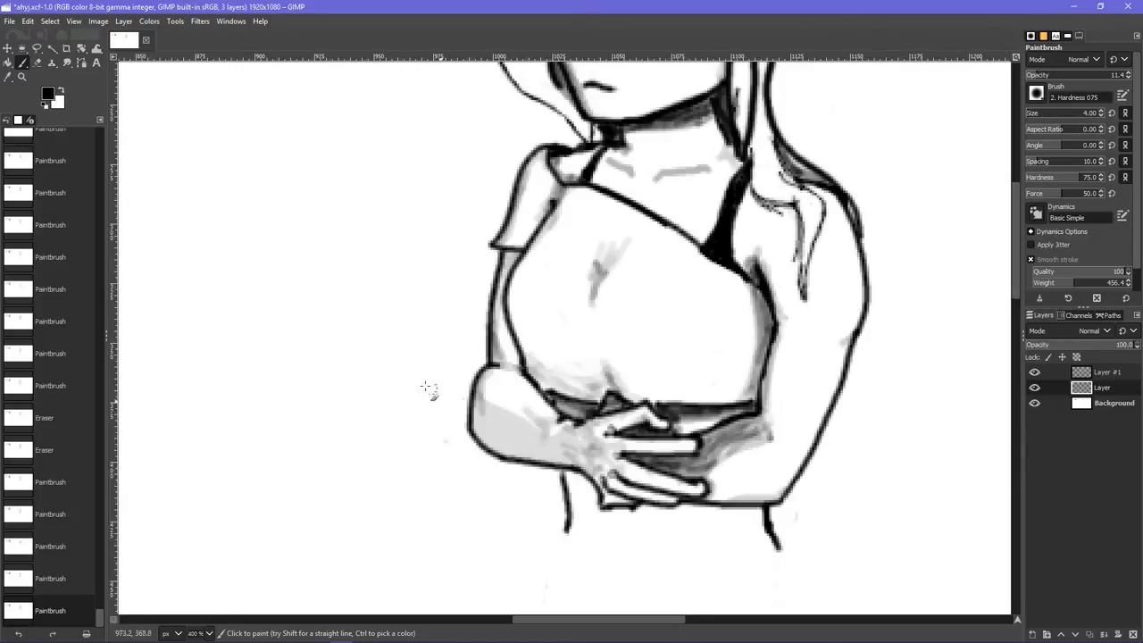
{"action": "mouse_move", "coordinate": [209, 642]}
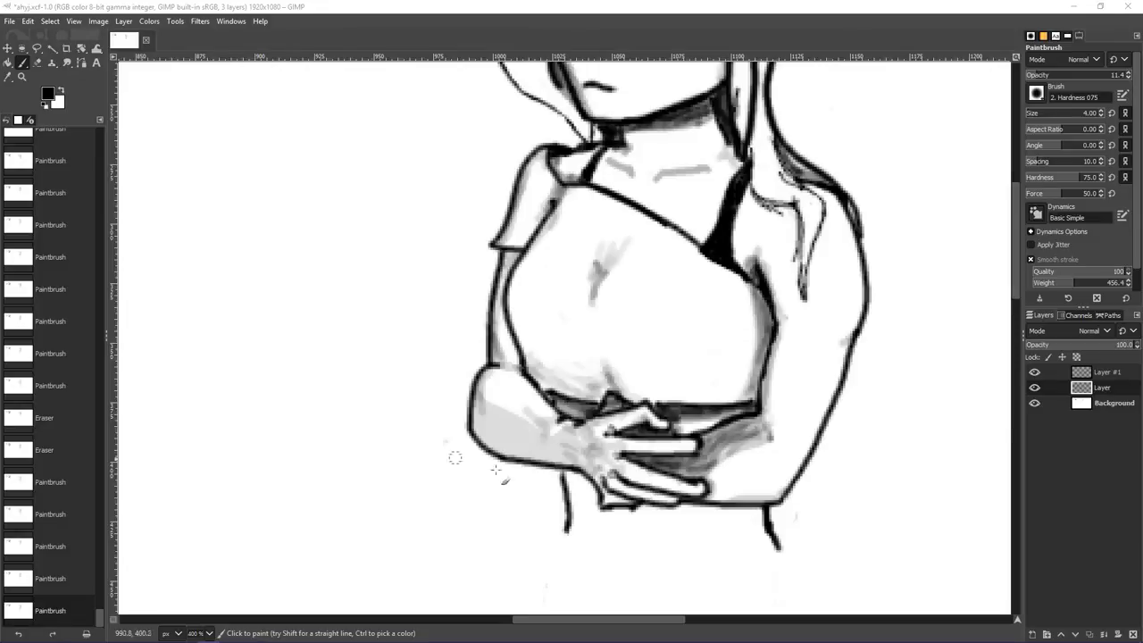
{"action": "mouse_move", "coordinate": [519, 380]}
{"action": "left_mouse_down"}
{"action": "mouse_move", "coordinate": [502, 371]}
{"action": "mouse_move", "coordinate": [472, 393]}
{"action": "left_mouse_up"}
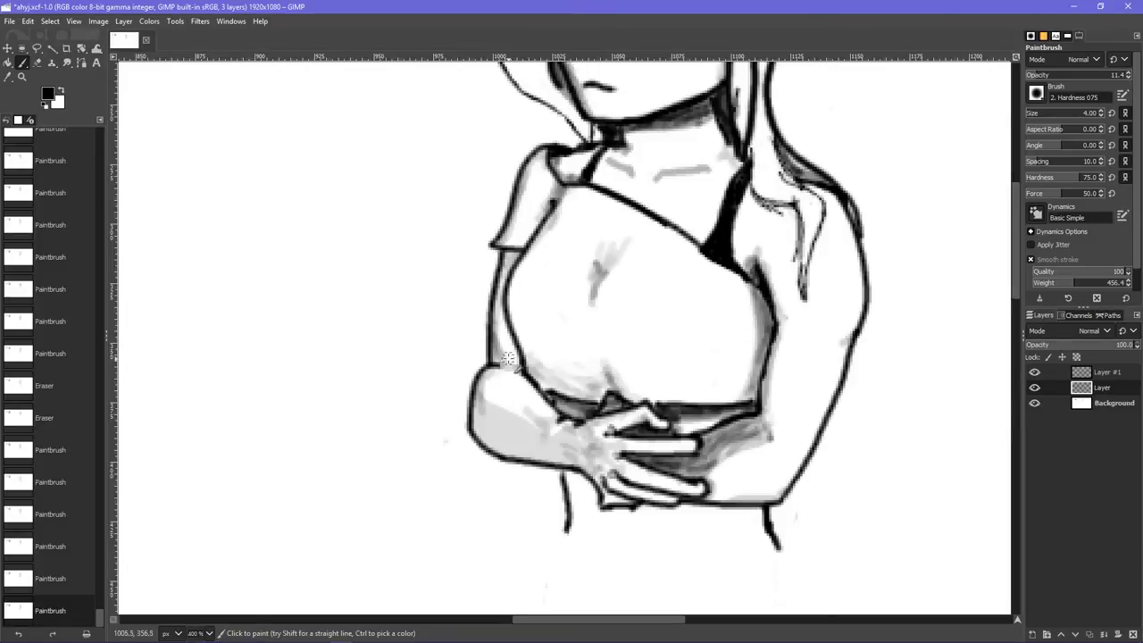
{"action": "mouse_move", "coordinate": [495, 339]}
{"action": "left_mouse_down"}
{"action": "mouse_move", "coordinate": [499, 317]}
{"action": "mouse_move", "coordinate": [513, 361]}
{"action": "mouse_move", "coordinate": [529, 370]}
{"action": "left_mouse_up"}
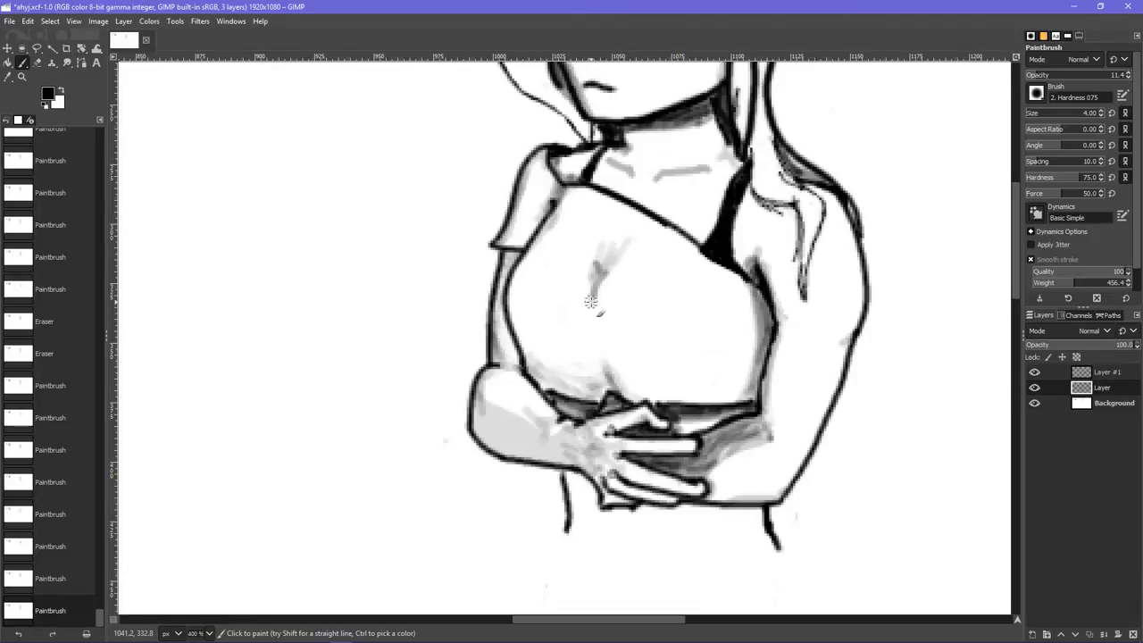
{"action": "mouse_move", "coordinate": [753, 376]}
{"action": "left_mouse_down"}
{"action": "mouse_move", "coordinate": [757, 304]}
{"action": "mouse_move", "coordinate": [750, 402]}
{"action": "left_mouse_up"}
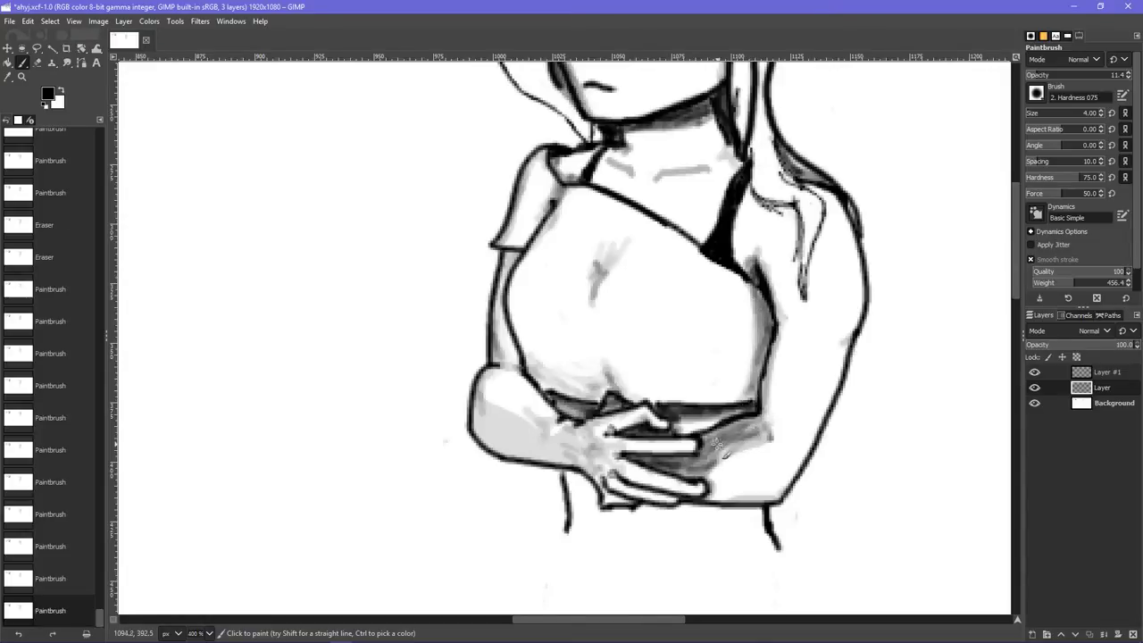
- Add faint shading strokes around the armpit and the base of the black strap, undoing one stray stroke
{"action": "left_click", "coordinate": [208, 634]}
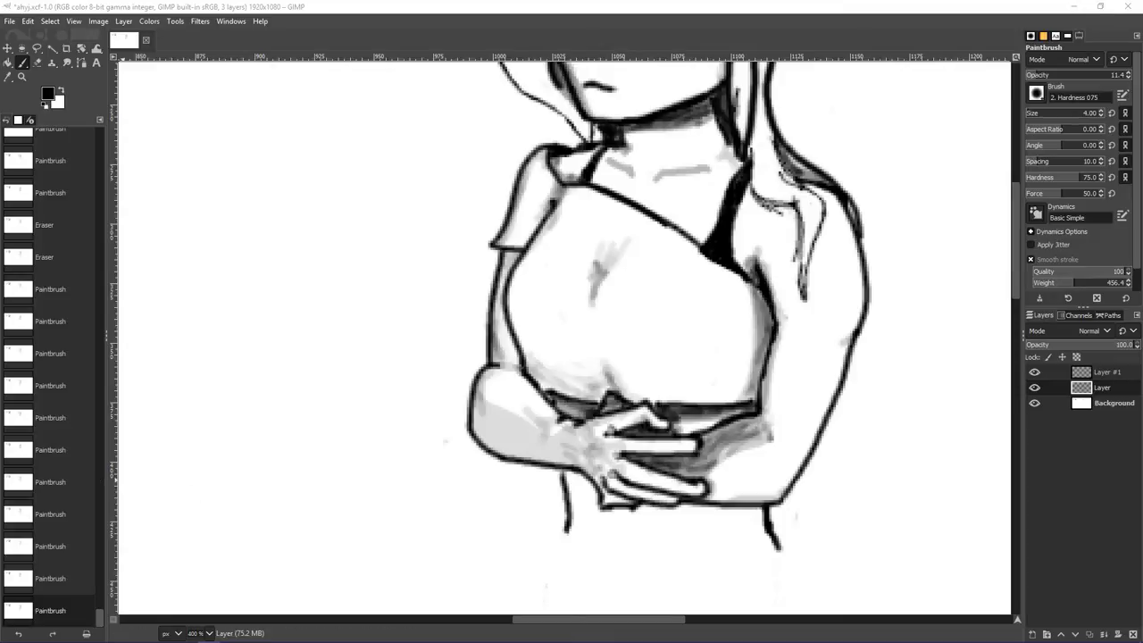
{"action": "scroll", "coordinate": [798, 467], "scroll_direction": "up", "scroll_amount": 4}
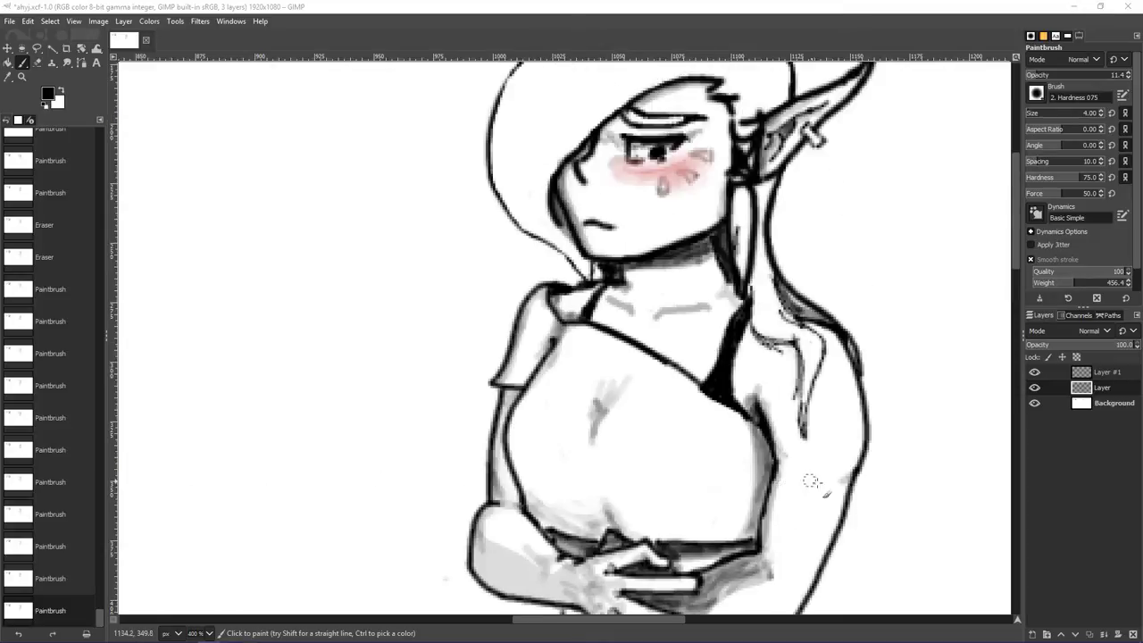
{"action": "left_click_drag", "start_coordinate": [552, 628], "coordinate": [570, 627]}
{"action": "mouse_move", "coordinate": [658, 419]}
{"action": "left_mouse_down"}
{"action": "mouse_move", "coordinate": [688, 391]}
{"action": "mouse_move", "coordinate": [670, 420]}
{"action": "left_mouse_up"}
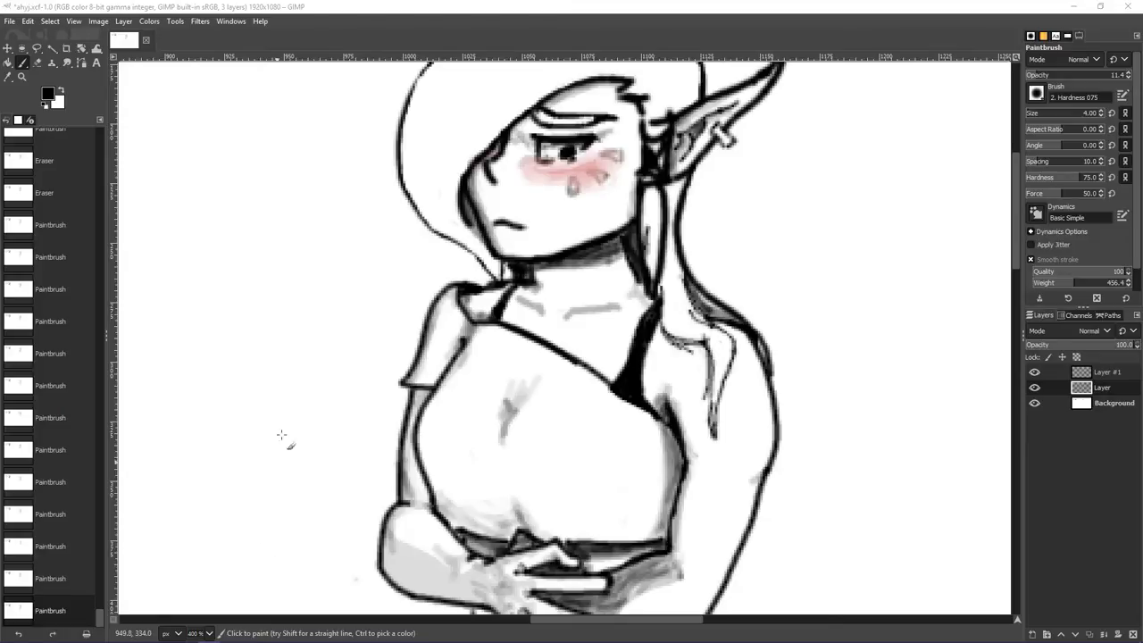
{"action": "left_click_drag", "start_coordinate": [265, 498], "coordinate": [296, 405]}
{"action": "key", "text": "ctrl+z"}
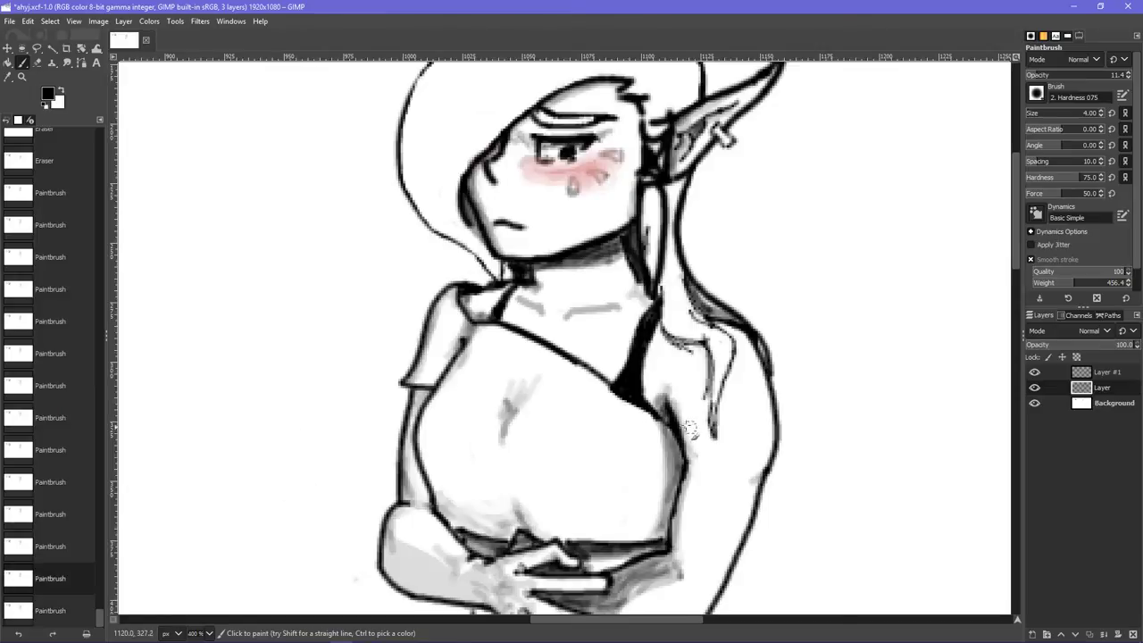
{"action": "left_click_drag", "start_coordinate": [629, 394], "coordinate": [628, 373]}
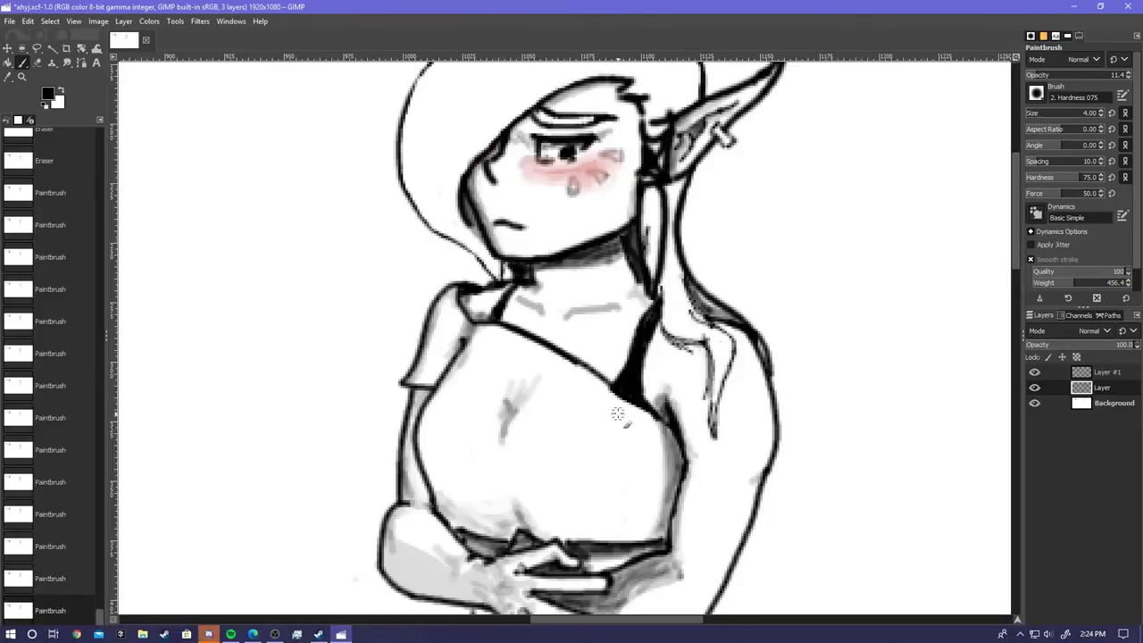
{"action": "left_click", "coordinate": [209, 633]}
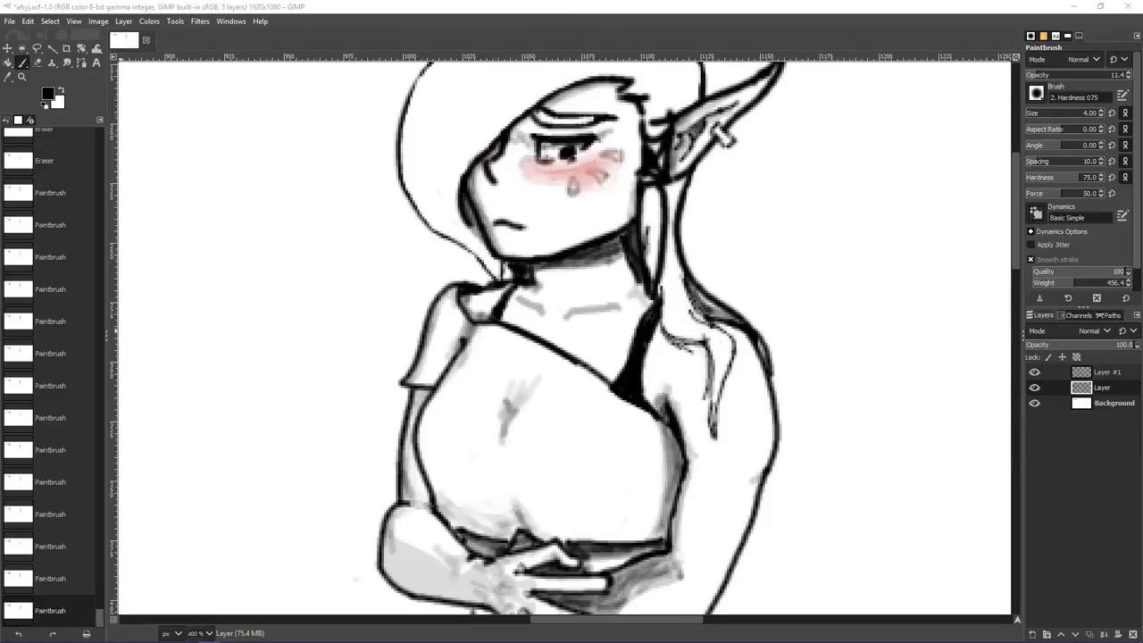
{"action": "left_click", "coordinate": [519, 403]}
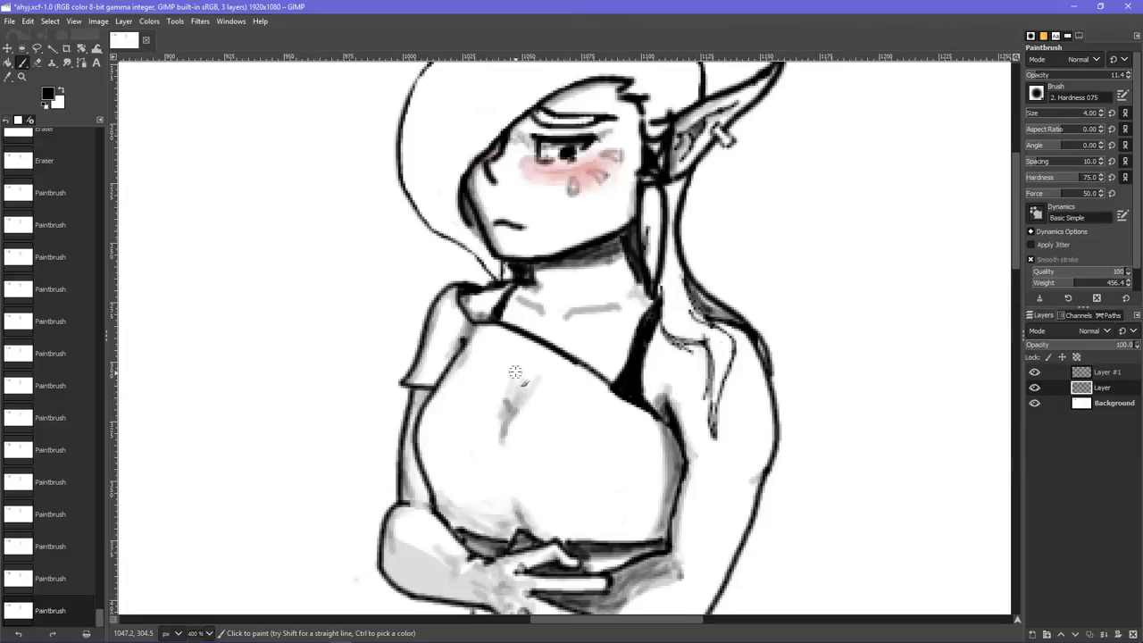
- With Paintbrush opacity 11.4, extend the faint fold shading at the upper centre of the chest
{"action": "left_click", "coordinate": [515, 371]}
{"action": "left_click", "coordinate": [539, 371]}
{"action": "mouse_move", "coordinate": [520, 404]}
{"action": "left_mouse_down"}
{"action": "mouse_move", "coordinate": [567, 377]}
{"action": "mouse_move", "coordinate": [534, 381]}
{"action": "mouse_move", "coordinate": [492, 414]}
{"action": "mouse_move", "coordinate": [514, 400]}
{"action": "mouse_move", "coordinate": [497, 372]}
{"action": "left_mouse_up"}
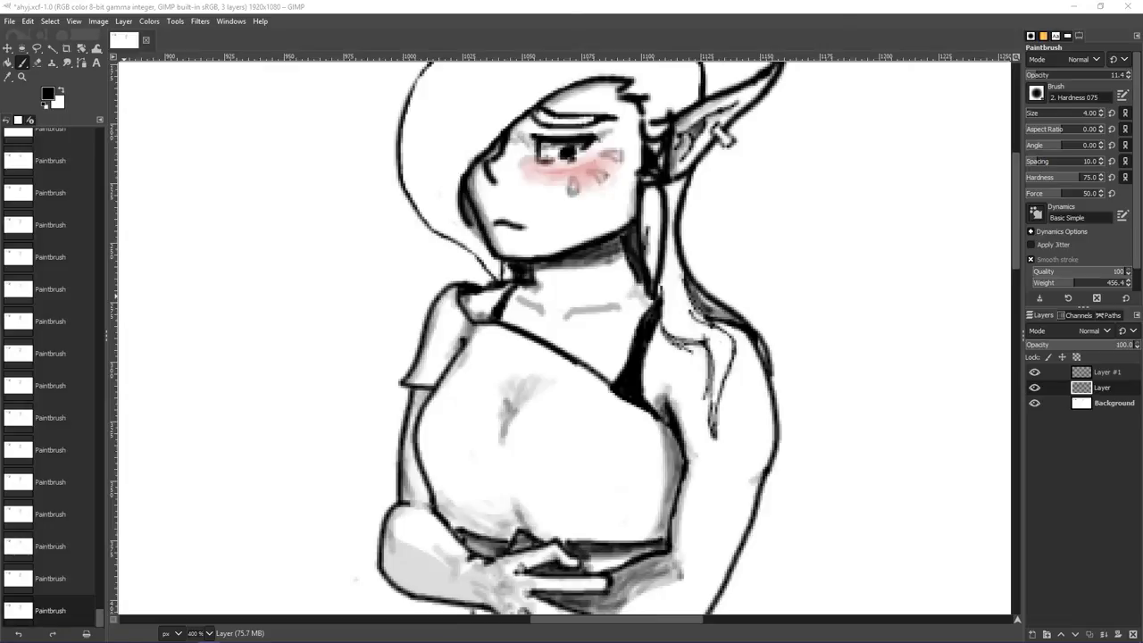
{"action": "left_click", "coordinate": [925, 191]}
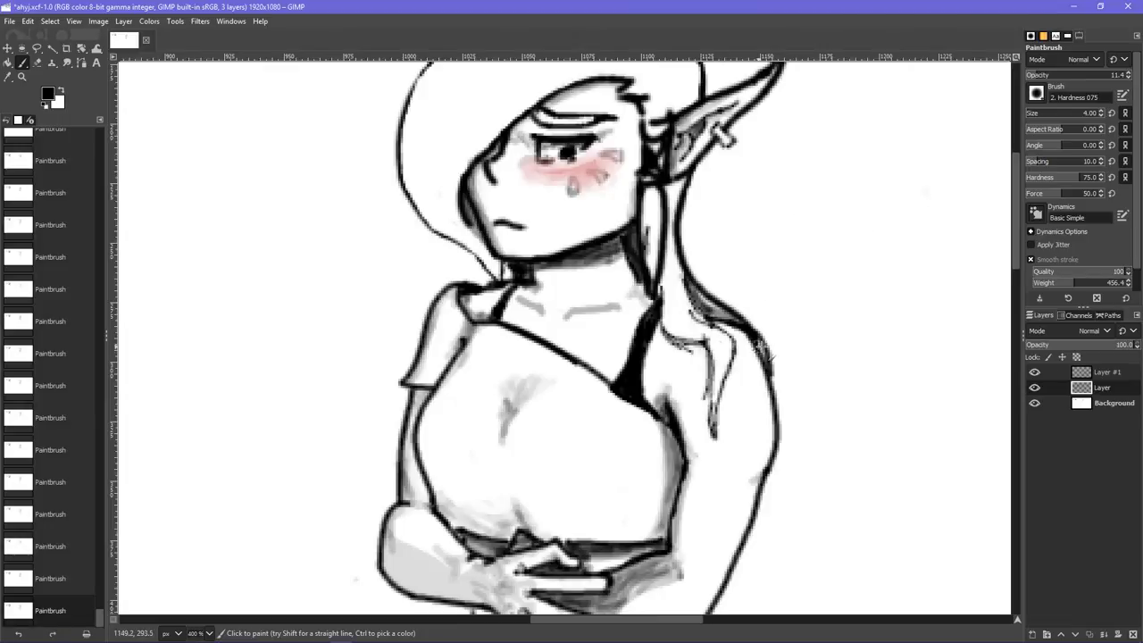
- Soften the central chest fold shading with the Eraser at opacity 5.4, toggling the visibility of the layer named Layer to check it
{"action": "left_click", "coordinate": [37, 63]}
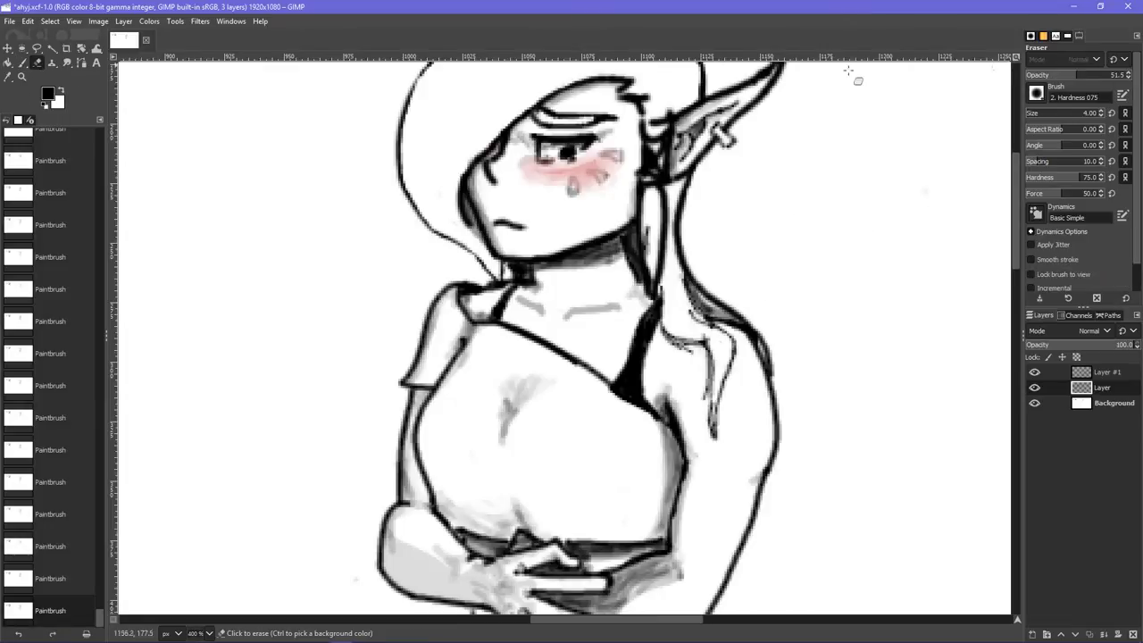
{"action": "mouse_move", "coordinate": [518, 423]}
{"action": "left_mouse_down"}
{"action": "mouse_move", "coordinate": [496, 384]}
{"action": "mouse_move", "coordinate": [498, 422]}
{"action": "mouse_move", "coordinate": [476, 439]}
{"action": "mouse_move", "coordinate": [490, 397]}
{"action": "left_mouse_up"}
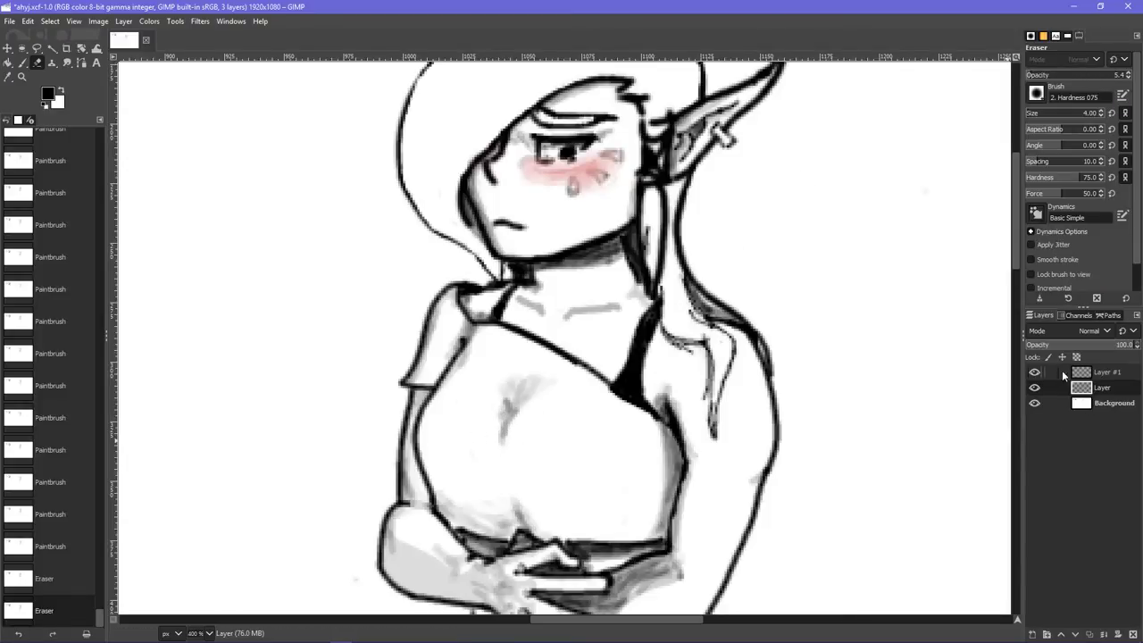
{"action": "left_click", "coordinate": [1034, 387]}
{"action": "left_click", "coordinate": [1034, 387]}
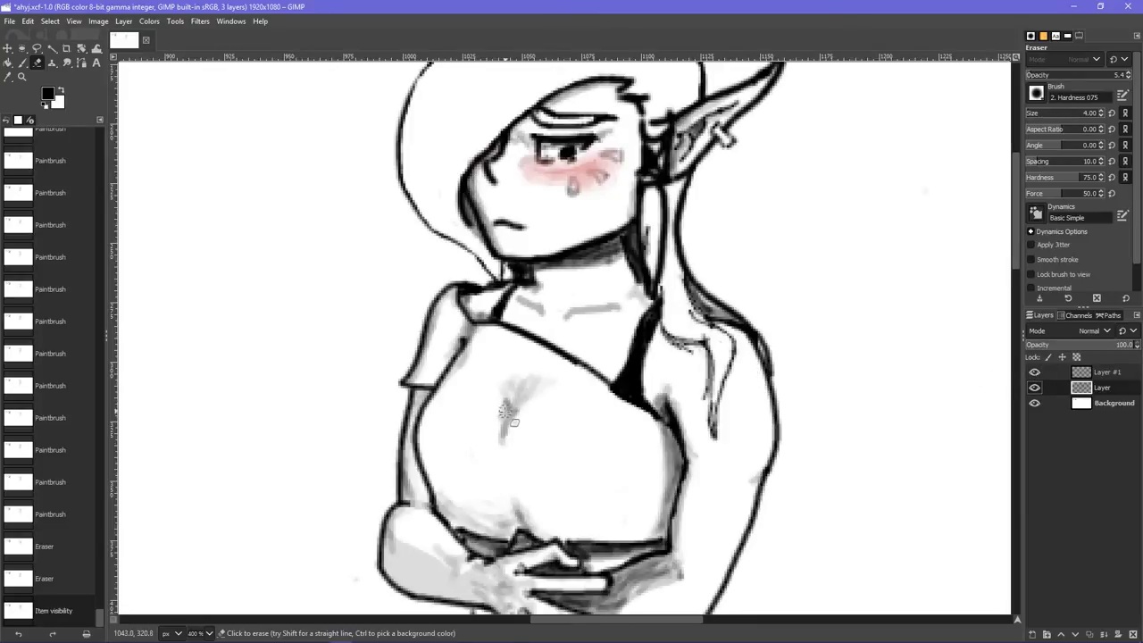
{"action": "mouse_move", "coordinate": [505, 413]}
{"action": "left_mouse_down"}
{"action": "mouse_move", "coordinate": [489, 425]}
{"action": "mouse_move", "coordinate": [486, 403]}
{"action": "left_mouse_up"}
- On Layer #1, lightly erase beside the central chest fold and at the collar near the sleeved shoulder, toggling that layer's visibility to check
{"action": "left_click", "coordinate": [1086, 373]}
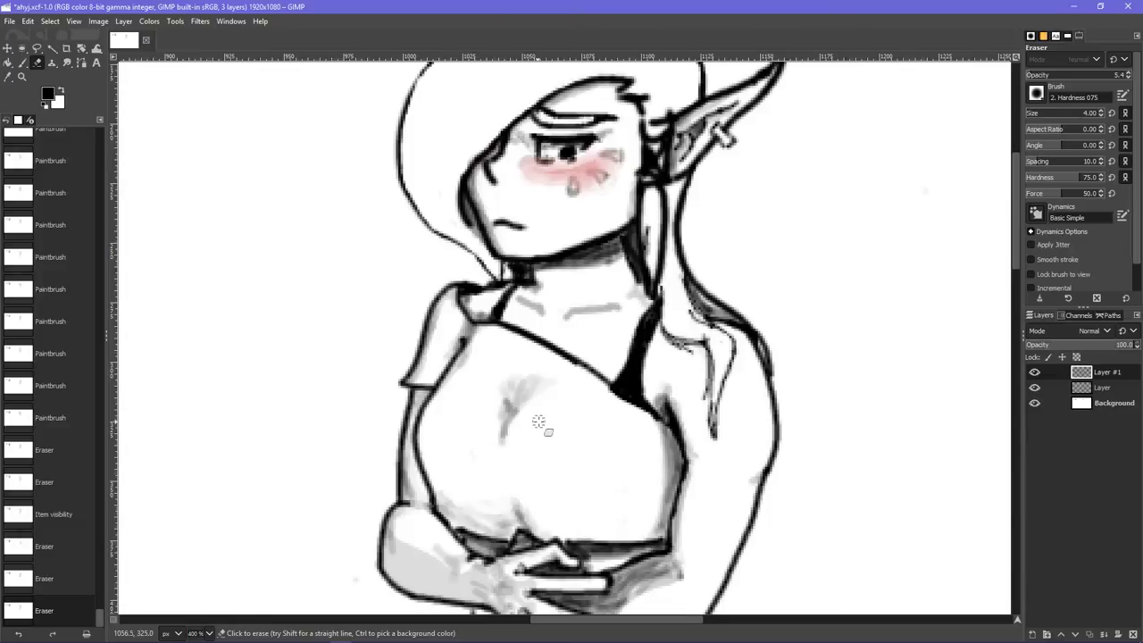
{"action": "left_click", "coordinate": [538, 422]}
{"action": "left_click", "coordinate": [1034, 373]}
{"action": "left_click", "coordinate": [1033, 371]}
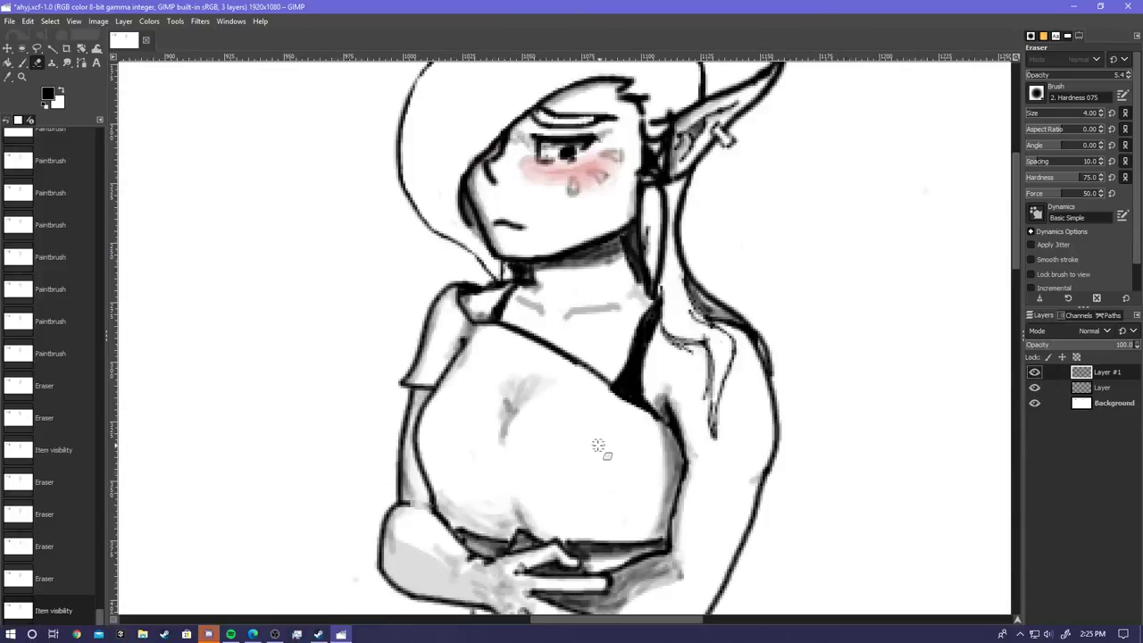
{"action": "left_click", "coordinate": [208, 634]}
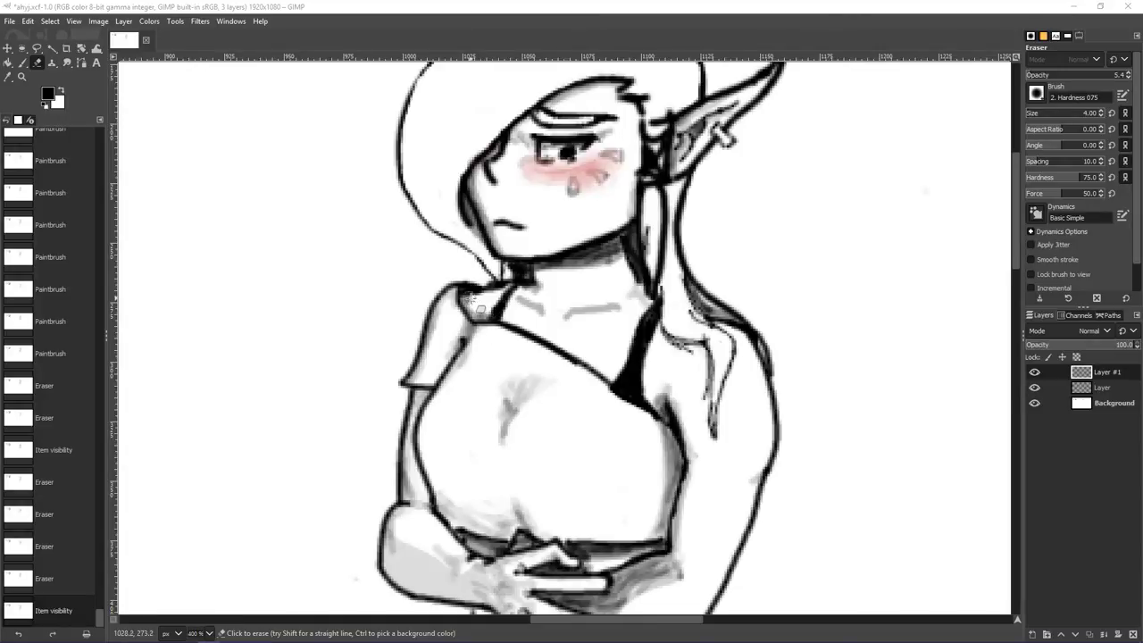
{"action": "left_click_drag", "start_coordinate": [472, 299], "coordinate": [482, 316]}
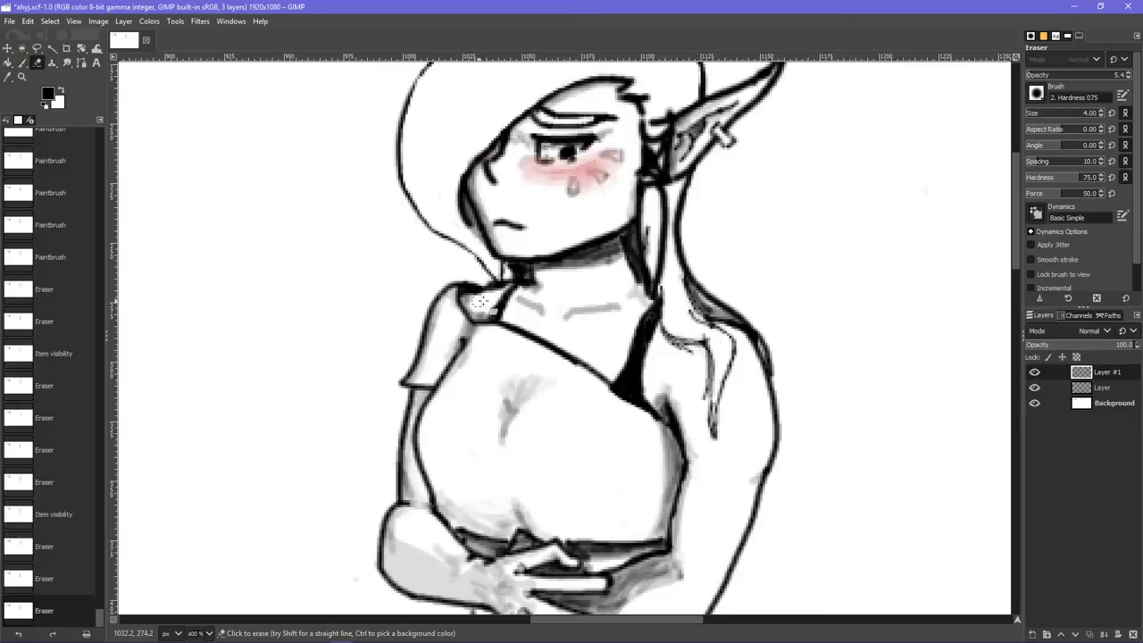
- Lighten the upper part of the chest fold shading on the layer named Layer, and try the Eraser there on Background
{"action": "left_click", "coordinate": [1084, 389]}
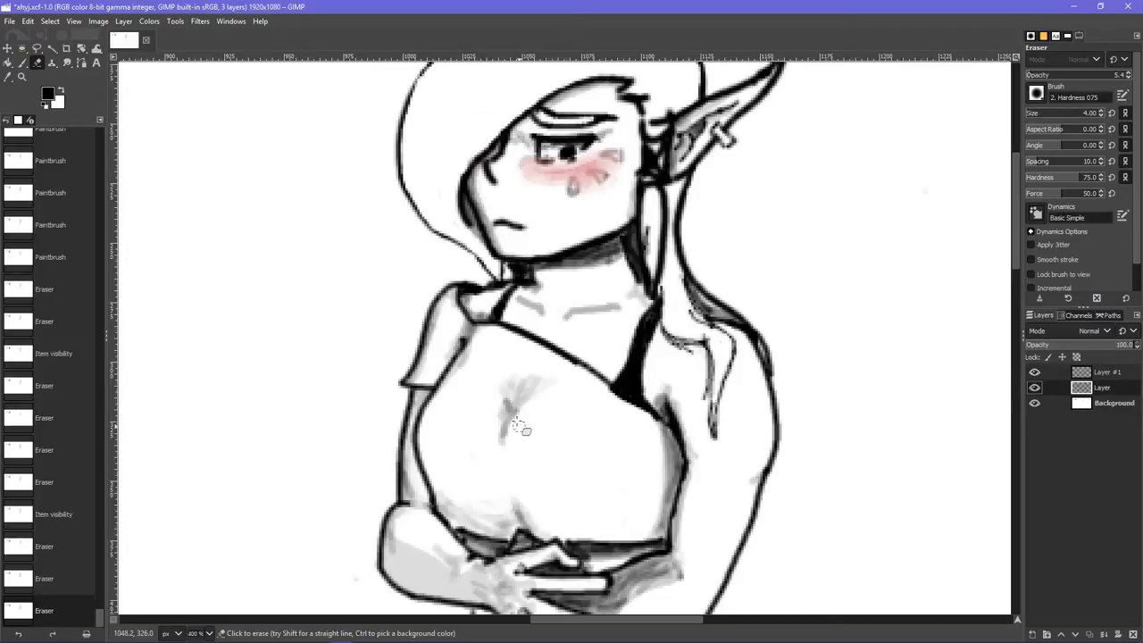
{"action": "mouse_move", "coordinate": [502, 393]}
{"action": "left_mouse_down"}
{"action": "mouse_move", "coordinate": [562, 399]}
{"action": "mouse_move", "coordinate": [521, 366]}
{"action": "mouse_move", "coordinate": [528, 380]}
{"action": "mouse_move", "coordinate": [516, 376]}
{"action": "mouse_move", "coordinate": [518, 356]}
{"action": "mouse_move", "coordinate": [519, 389]}
{"action": "mouse_move", "coordinate": [524, 355]}
{"action": "mouse_move", "coordinate": [520, 393]}
{"action": "left_mouse_up"}
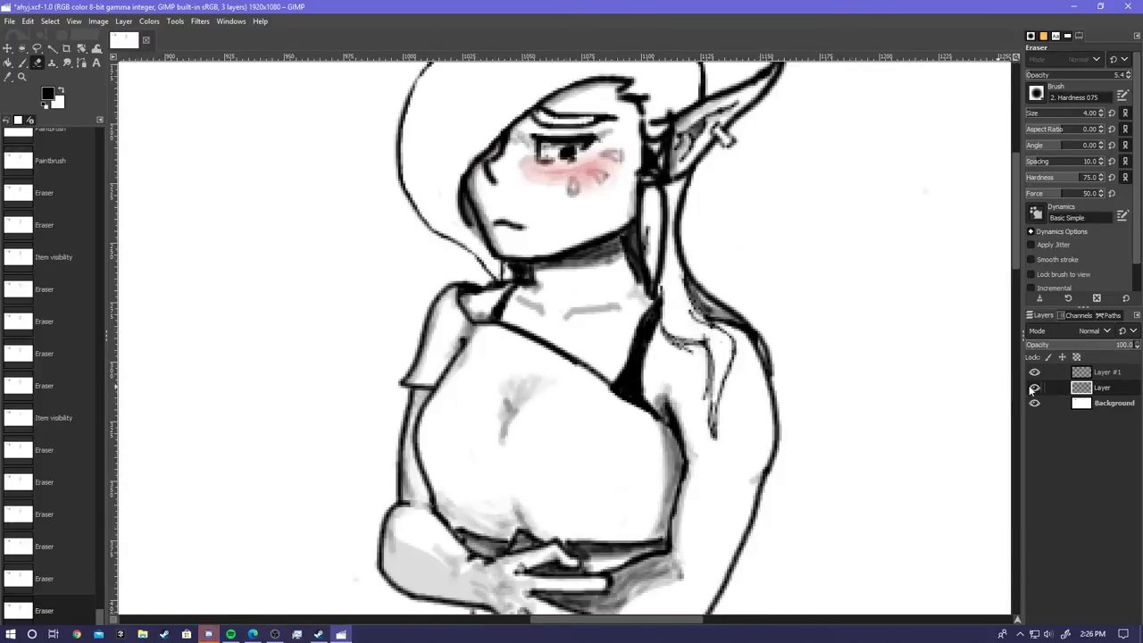
{"action": "left_click", "coordinate": [1087, 404]}
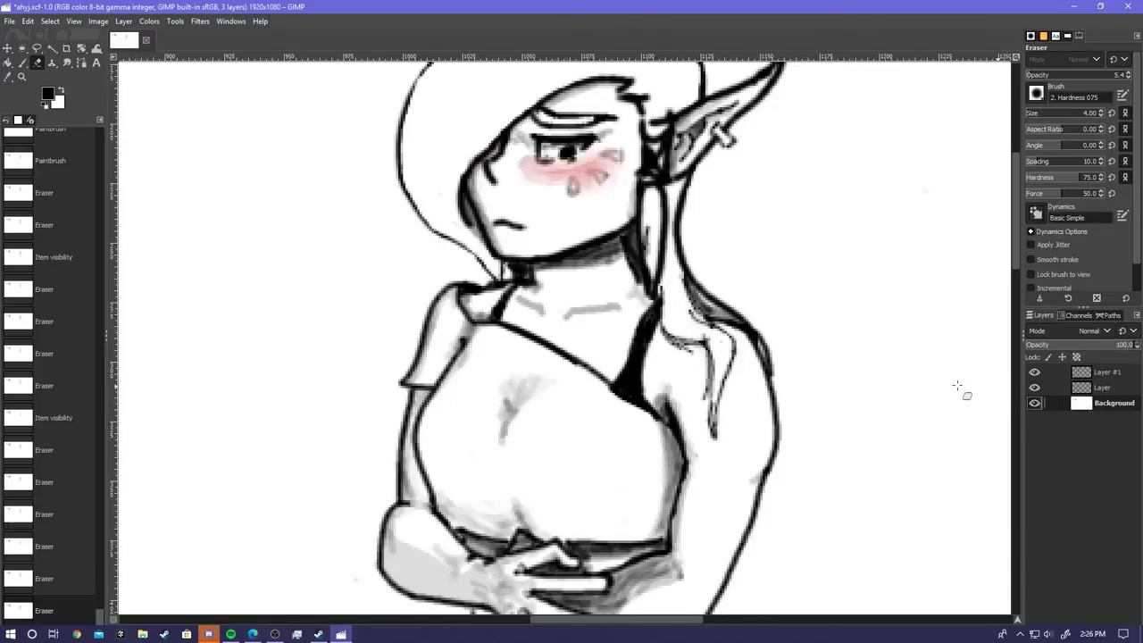
{"action": "left_click", "coordinate": [516, 393]}
- Toggle the visibility of Layer #1, Layer and Background to examine which layer holds the chest fold shading
{"action": "left_click", "coordinate": [1034, 372]}
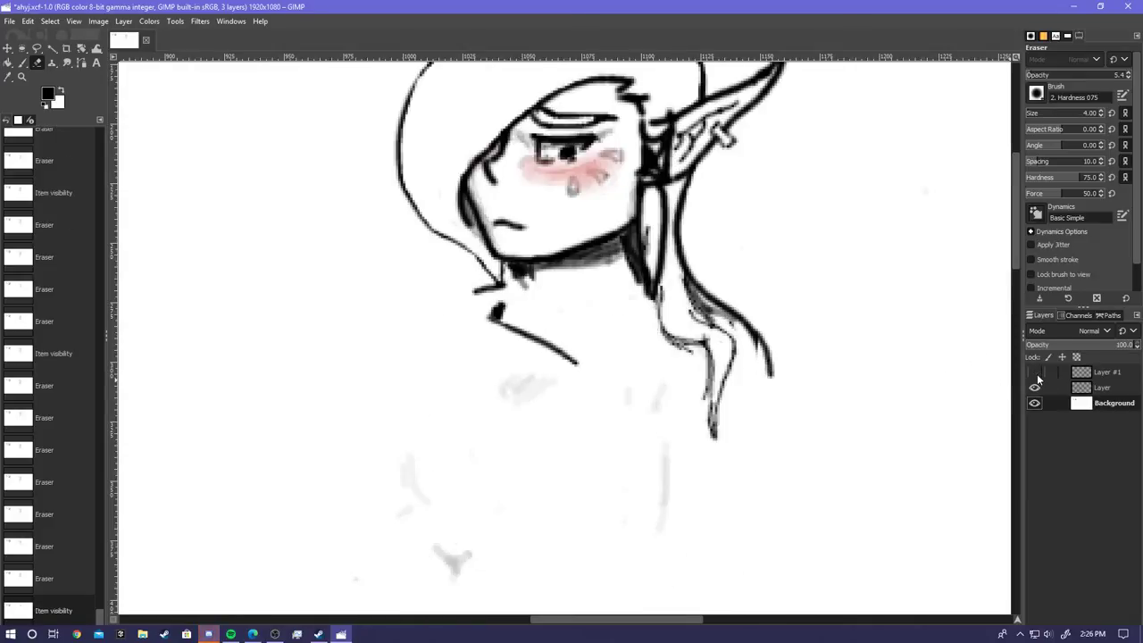
{"action": "left_click", "coordinate": [1034, 373]}
{"action": "left_click", "coordinate": [1080, 387]}
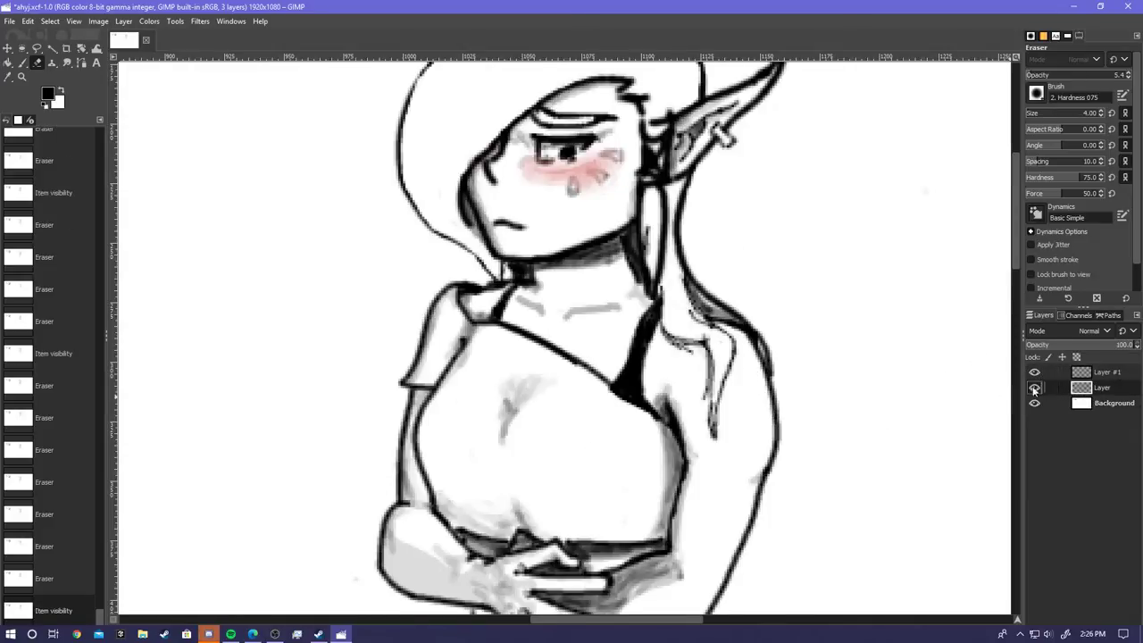
{"action": "left_click", "coordinate": [1034, 387]}
{"action": "left_click", "coordinate": [1034, 388]}
{"action": "left_click", "coordinate": [1050, 373]}
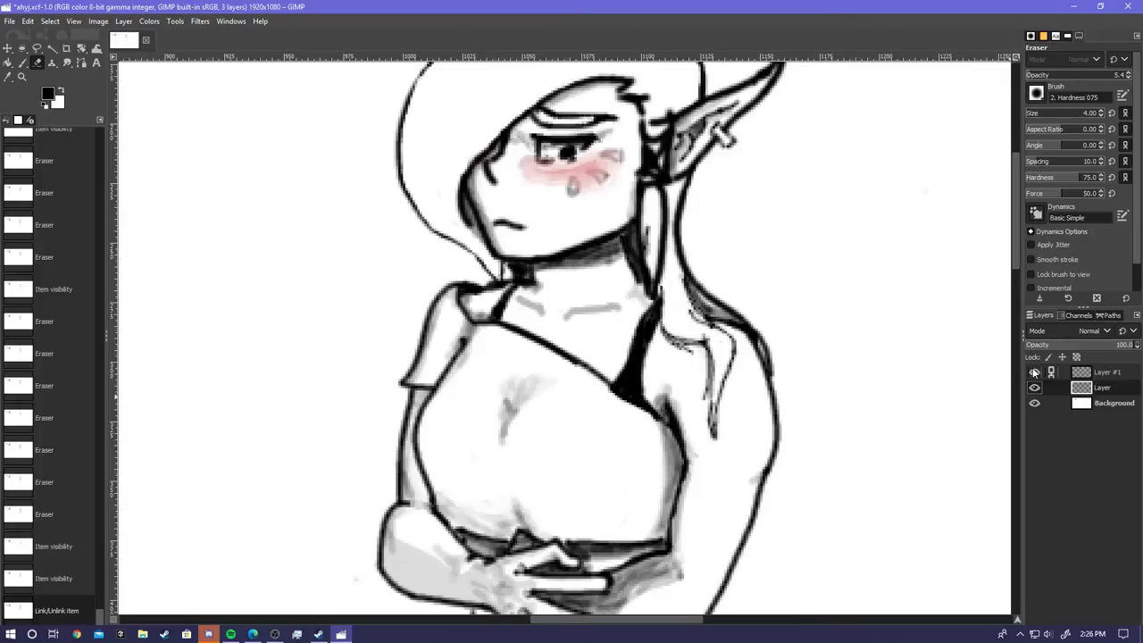
{"action": "left_click", "coordinate": [1034, 372]}
{"action": "left_click", "coordinate": [1034, 373]}
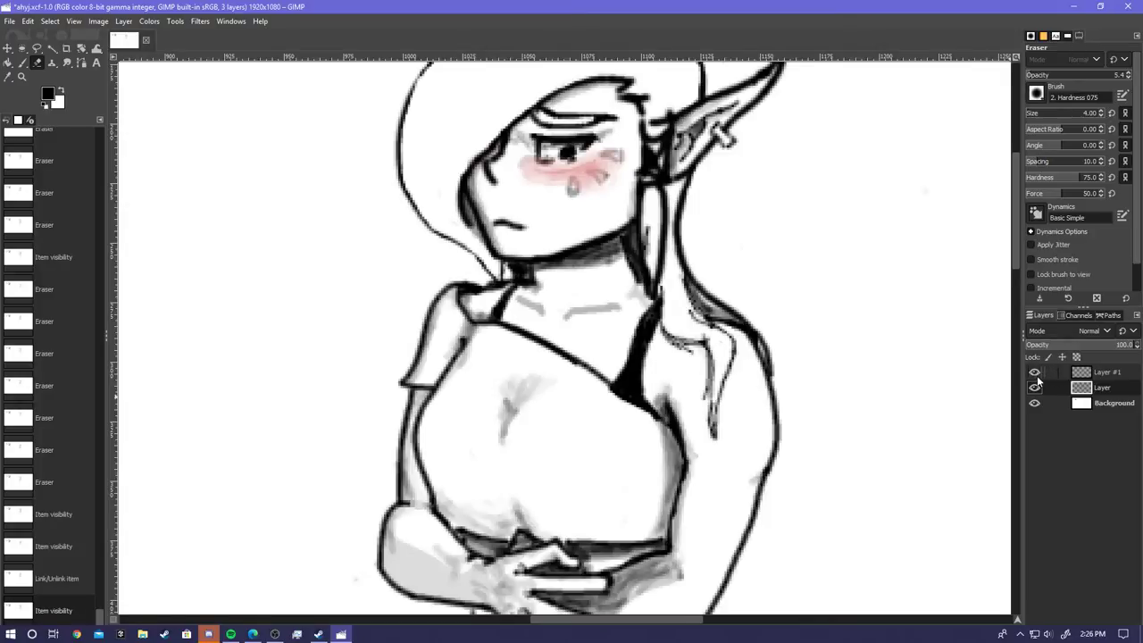
{"action": "left_click", "coordinate": [1034, 403]}
{"action": "left_click", "coordinate": [1035, 400]}
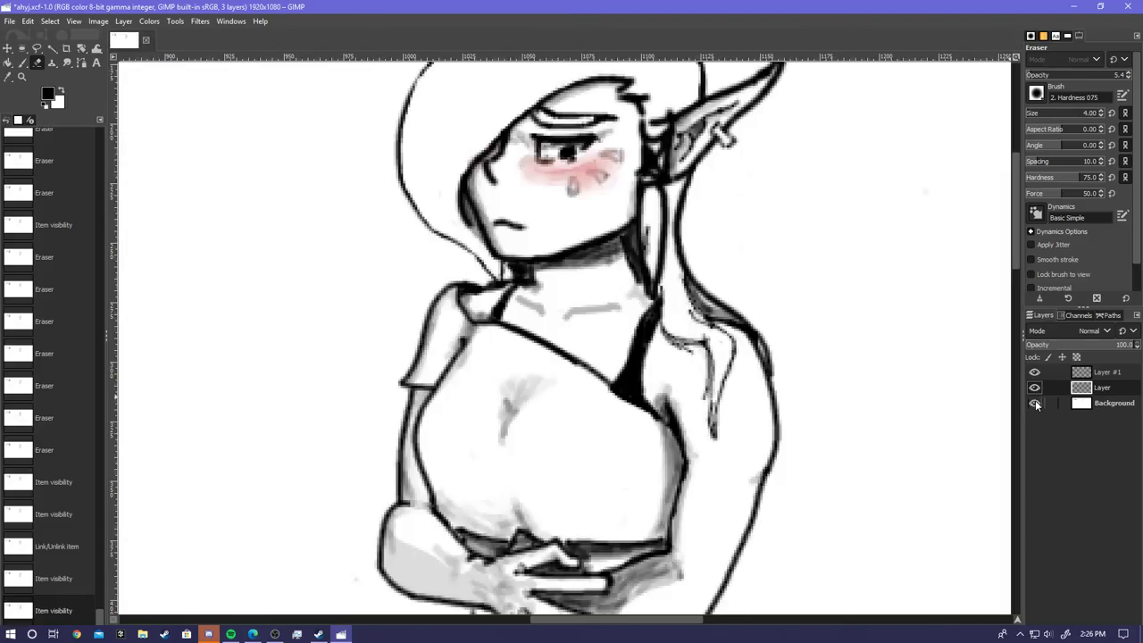
{"action": "left_click", "coordinate": [1033, 388]}
{"action": "left_click", "coordinate": [1034, 387]}
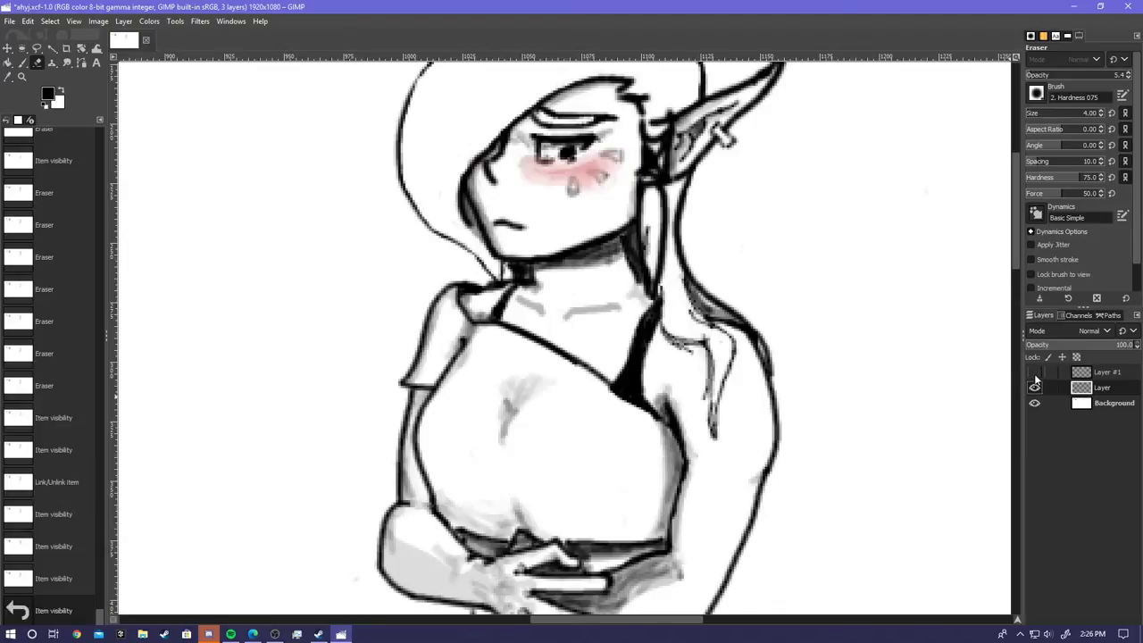
{"action": "left_click", "coordinate": [1034, 372]}
{"action": "left_click", "coordinate": [1034, 372]}
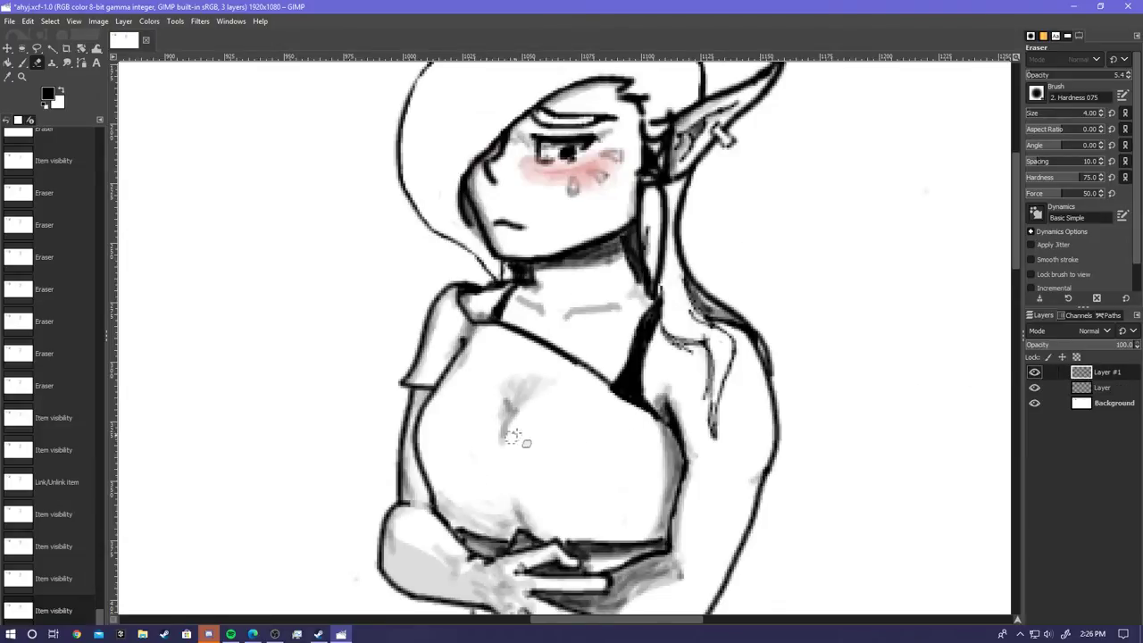
- With the Eraser at opacity 5.4, blend the top and lower end of the central chest fold on Layer #1 and Layer
{"action": "mouse_move", "coordinate": [507, 401]}
{"action": "left_mouse_down"}
{"action": "mouse_move", "coordinate": [498, 437]}
{"action": "mouse_move", "coordinate": [512, 396]}
{"action": "mouse_move", "coordinate": [496, 432]}
{"action": "mouse_move", "coordinate": [502, 413]}
{"action": "mouse_move", "coordinate": [398, 537]}
{"action": "mouse_move", "coordinate": [397, 572]}
{"action": "mouse_move", "coordinate": [536, 555]}
{"action": "mouse_move", "coordinate": [554, 474]}
{"action": "mouse_move", "coordinate": [517, 423]}
{"action": "mouse_move", "coordinate": [526, 394]}
{"action": "mouse_move", "coordinate": [510, 421]}
{"action": "mouse_move", "coordinate": [542, 385]}
{"action": "mouse_move", "coordinate": [517, 399]}
{"action": "mouse_move", "coordinate": [528, 391]}
{"action": "mouse_move", "coordinate": [535, 406]}
{"action": "mouse_move", "coordinate": [521, 380]}
{"action": "left_mouse_up"}
{"action": "left_click", "coordinate": [1080, 390]}
{"action": "mouse_move", "coordinate": [526, 382]}
{"action": "left_mouse_down"}
{"action": "mouse_move", "coordinate": [518, 393]}
{"action": "mouse_move", "coordinate": [530, 380]}
{"action": "left_mouse_up"}
{"action": "mouse_move", "coordinate": [531, 380]}
{"action": "left_mouse_down"}
{"action": "mouse_move", "coordinate": [523, 389]}
{"action": "mouse_move", "coordinate": [546, 383]}
{"action": "left_mouse_up"}
{"action": "mouse_move", "coordinate": [507, 441]}
{"action": "left_mouse_down"}
{"action": "mouse_move", "coordinate": [501, 425]}
{"action": "mouse_move", "coordinate": [498, 482]}
{"action": "left_mouse_up"}
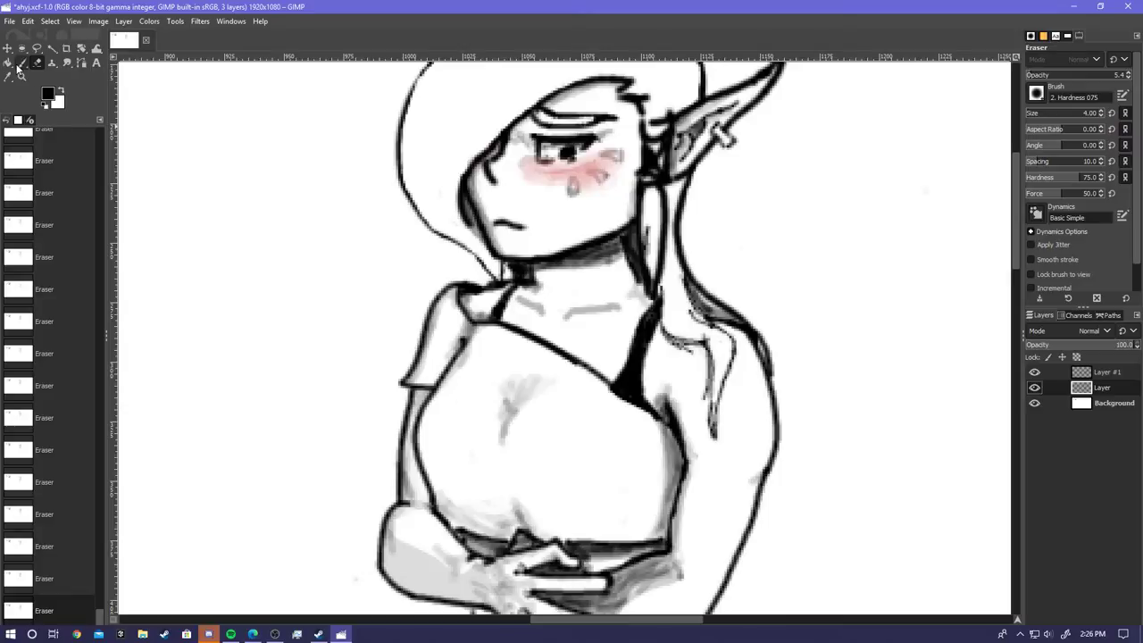
- Set the Eraser opacity to 100 and the Paintbrush opacity to 100
{"action": "left_click", "coordinate": [1088, 78]}
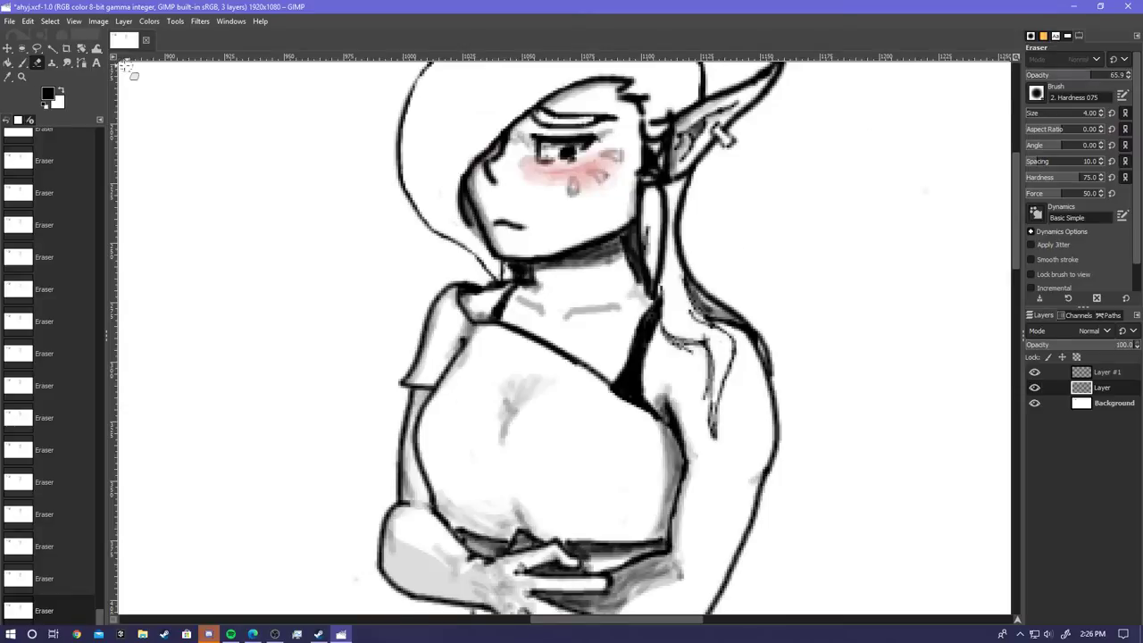
{"action": "left_click", "coordinate": [1121, 76]}
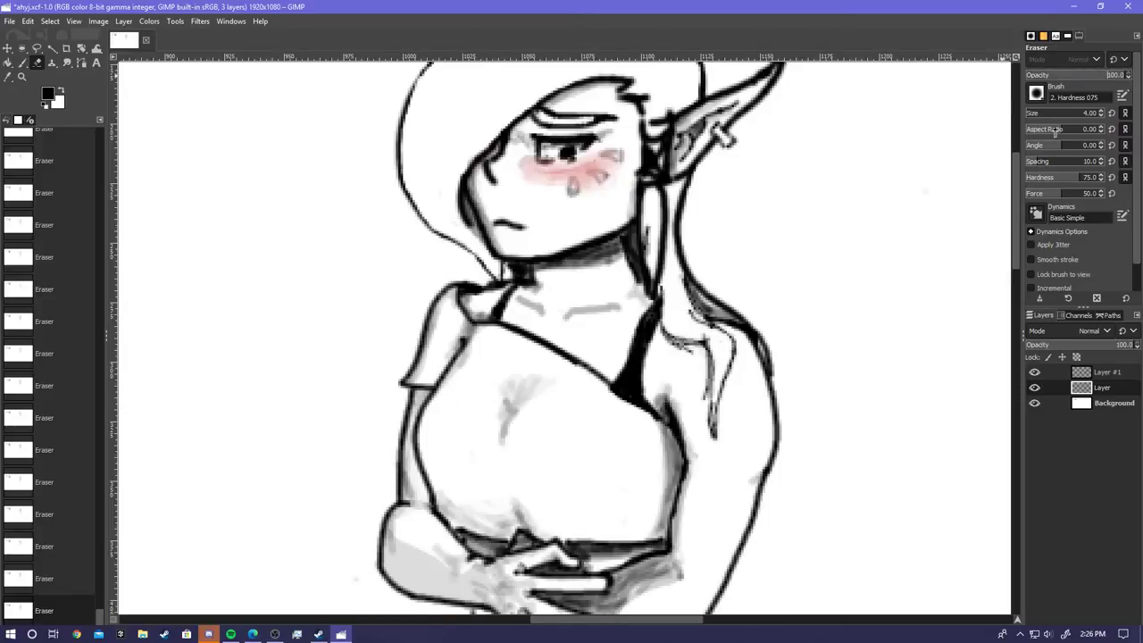
{"action": "left_click", "coordinate": [22, 63]}
{"action": "left_click_drag", "start_coordinate": [1073, 78], "coordinate": [1129, 77]}
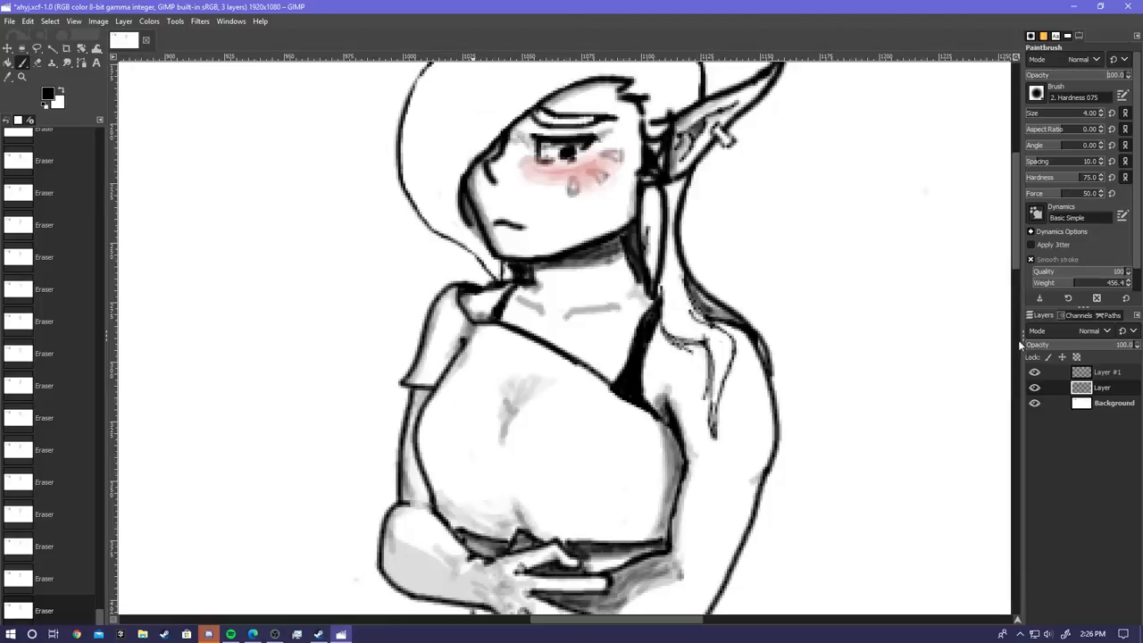
{"action": "scroll", "coordinate": [225, 421], "scroll_direction": "down", "scroll_amount": 3}
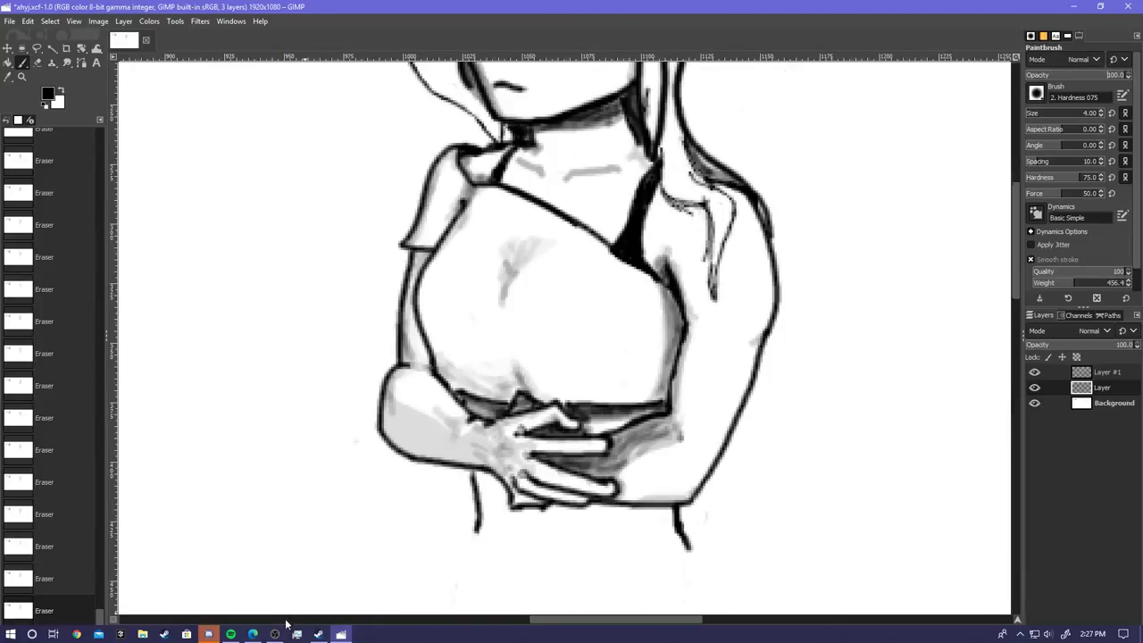
{"action": "scroll", "coordinate": [321, 581], "scroll_direction": "up", "scroll_amount": 3}
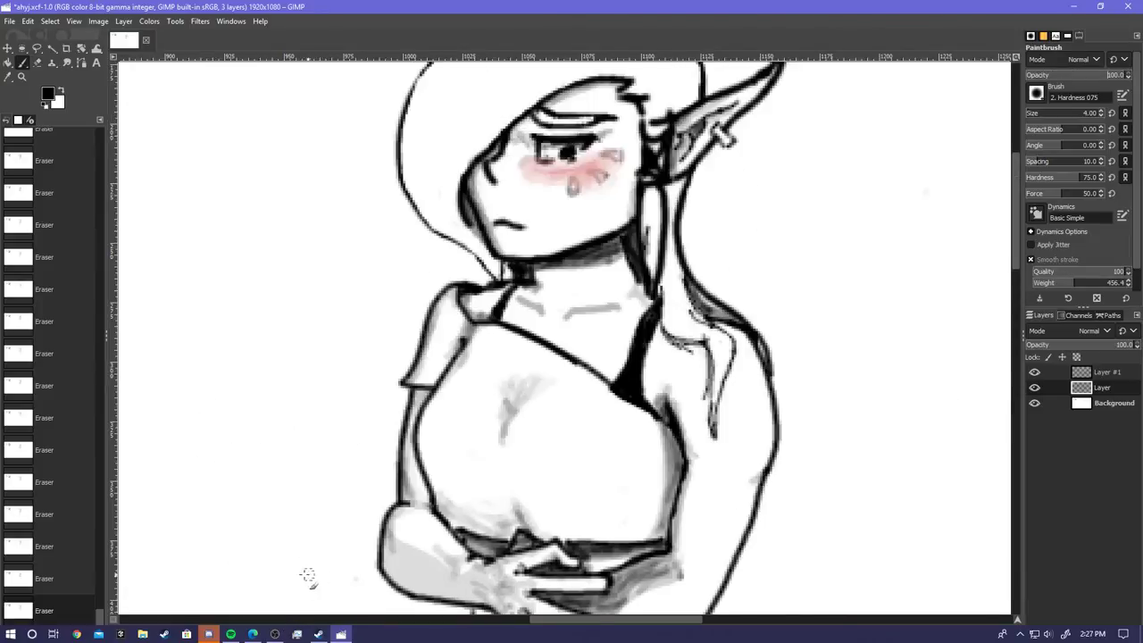
{"action": "left_click", "coordinate": [254, 564]}
{"action": "key", "text": "ctrl+z"}
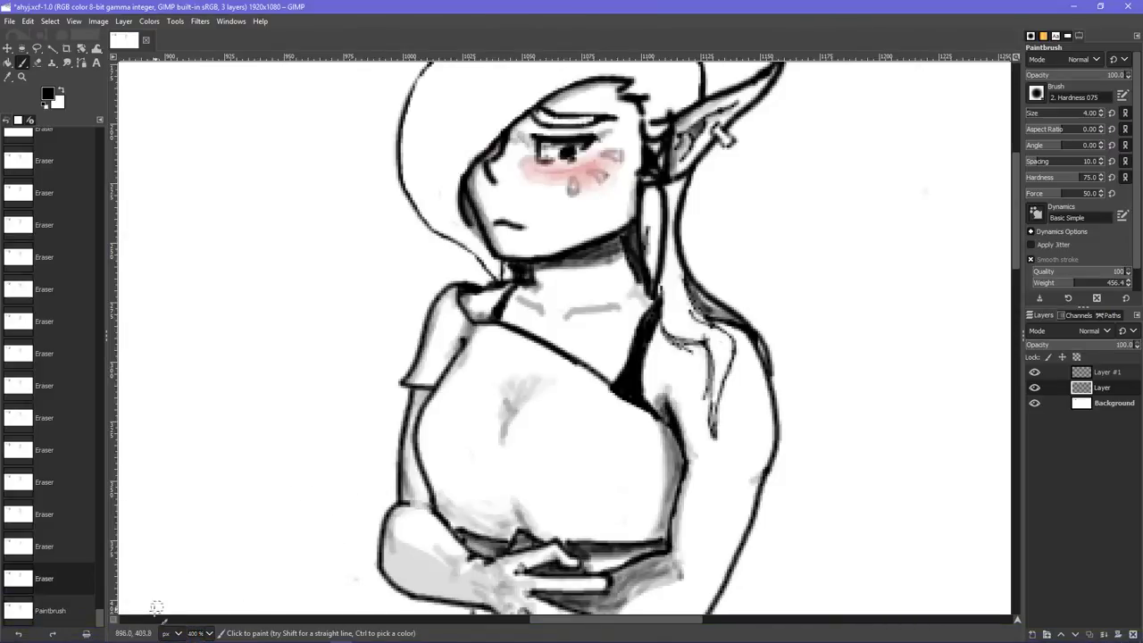
{"action": "left_click", "coordinate": [208, 633]}
{"action": "left_click", "coordinate": [201, 535]}
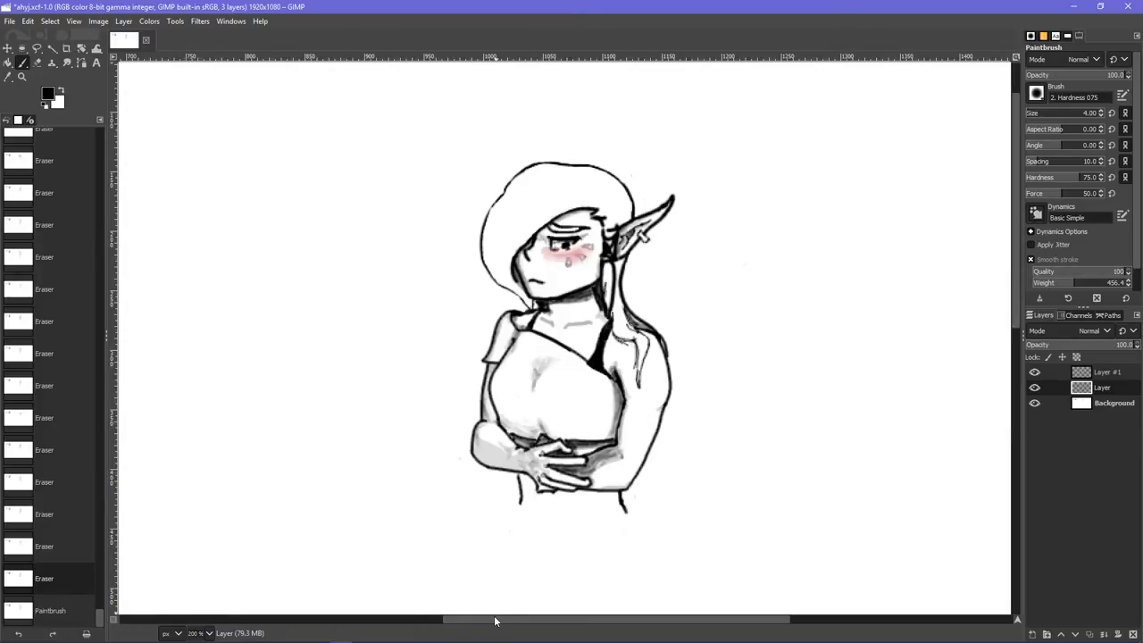
- Set the Paintbrush opacity to 34.7 and shade along the upper-left outer edge of the hair on Layer
{"action": "left_click_drag", "start_coordinate": [495, 620], "coordinate": [512, 620]}
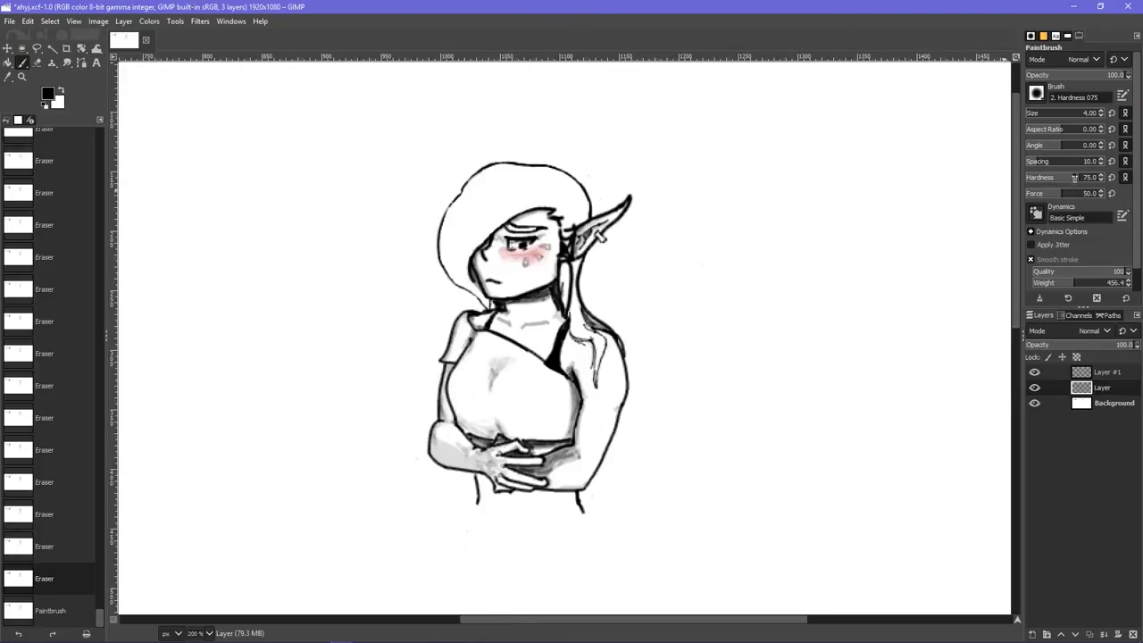
{"action": "left_click", "coordinate": [1094, 79]}
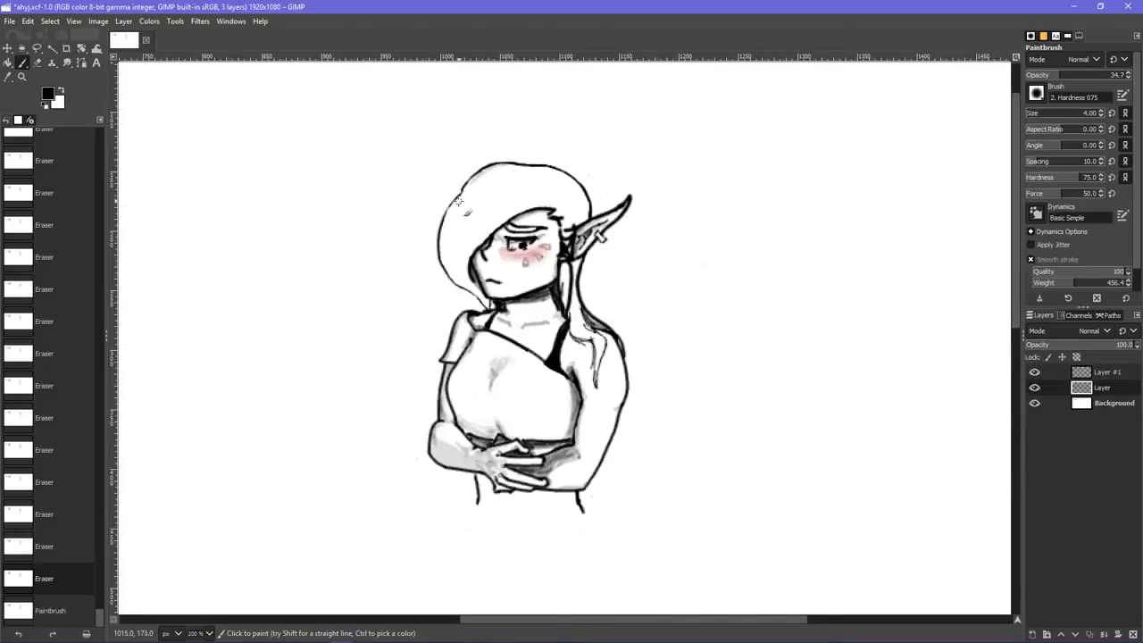
{"action": "left_click", "coordinate": [456, 206]}
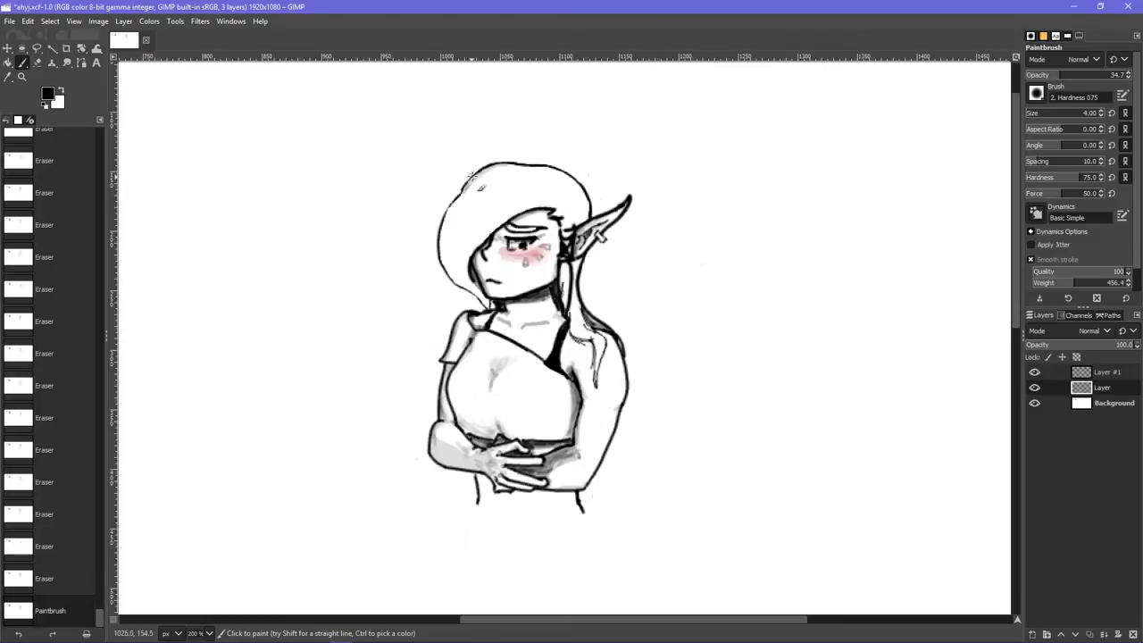
{"action": "left_click", "coordinate": [519, 159]}
{"action": "left_click_drag", "start_coordinate": [459, 200], "coordinate": [465, 193]}
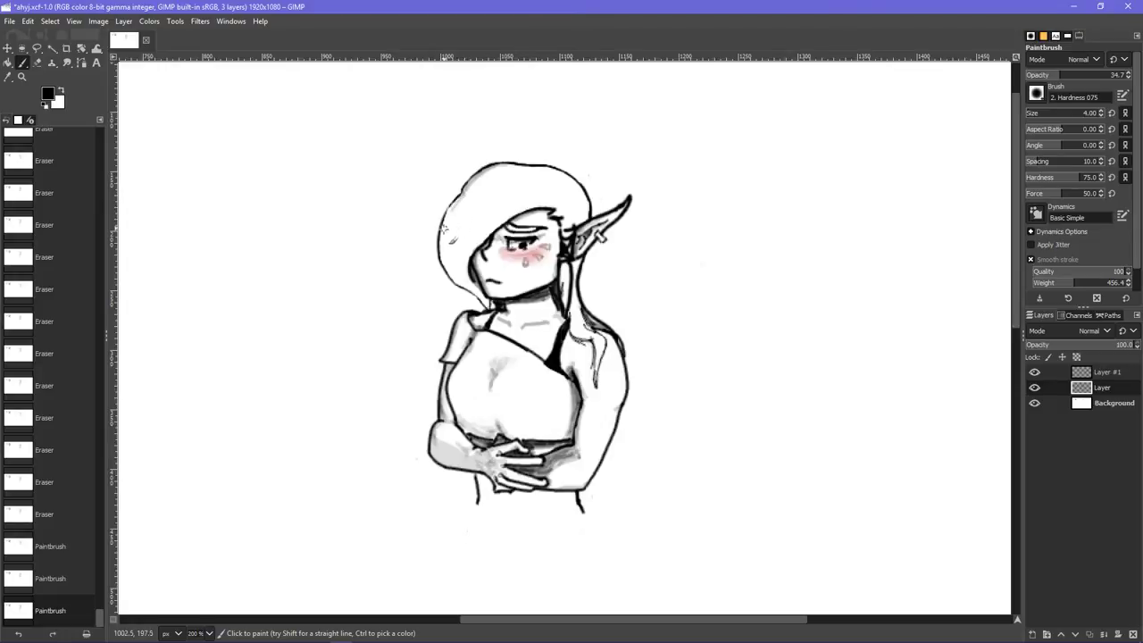
- Extend the faint shading down the left outer edge of the hair, undoing the stray stroke
{"action": "left_click_drag", "start_coordinate": [438, 243], "coordinate": [453, 277]}
{"action": "key", "text": "ctrl+z"}
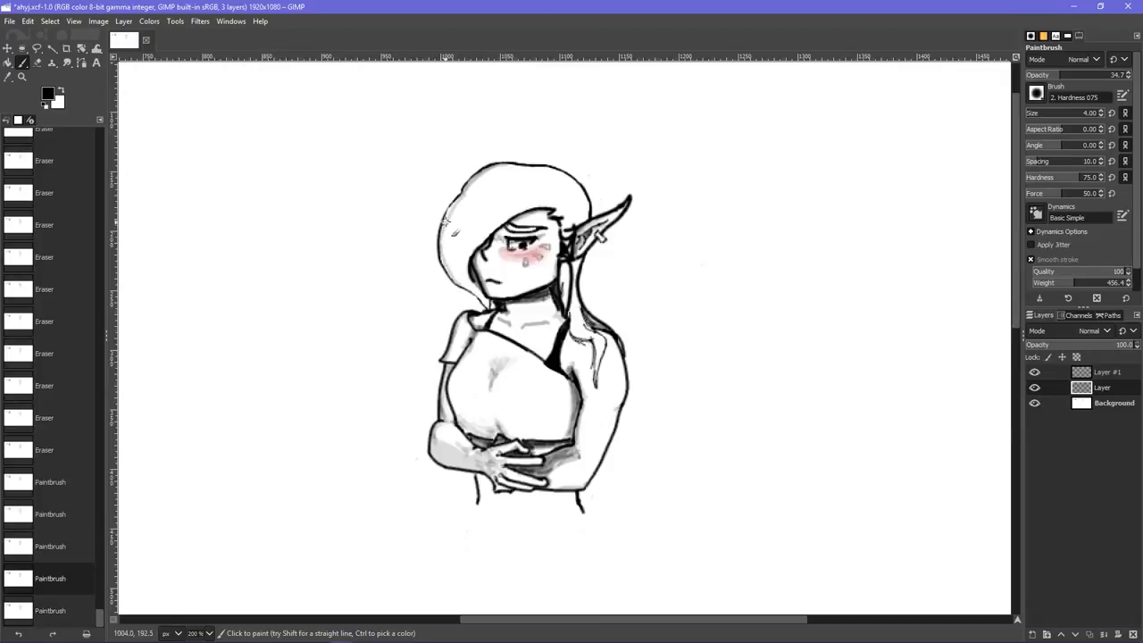
{"action": "left_click_drag", "start_coordinate": [445, 216], "coordinate": [476, 179]}
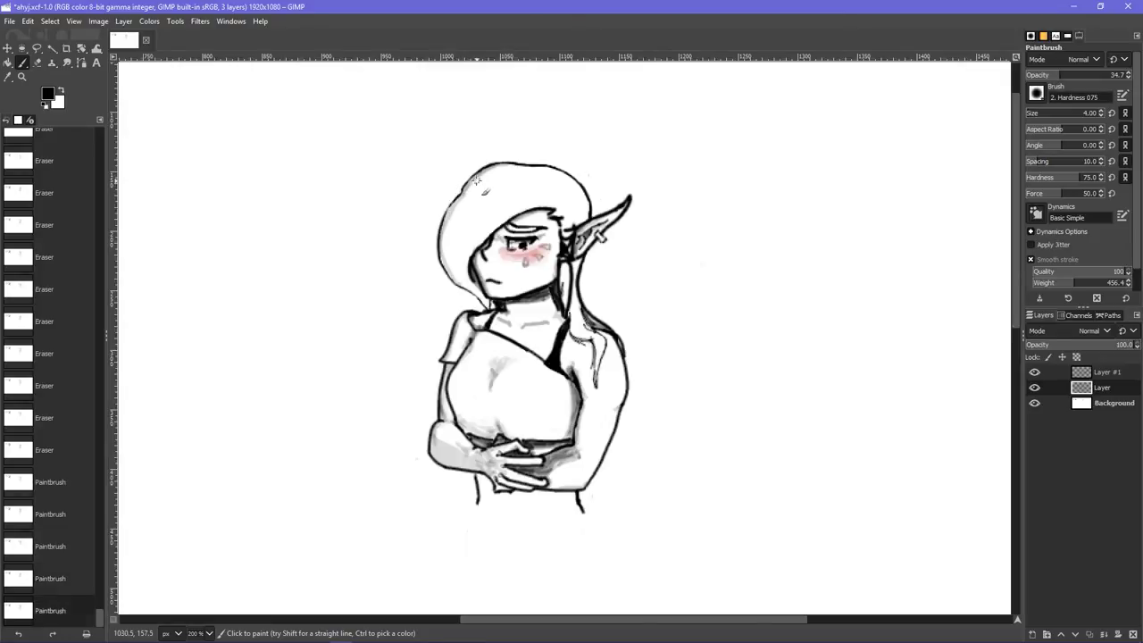
{"action": "mouse_move", "coordinate": [449, 265]}
{"action": "left_mouse_down"}
{"action": "mouse_move", "coordinate": [486, 305]}
{"action": "mouse_move", "coordinate": [450, 275]}
{"action": "mouse_move", "coordinate": [417, 272]}
{"action": "mouse_move", "coordinate": [449, 286]}
{"action": "left_mouse_up"}
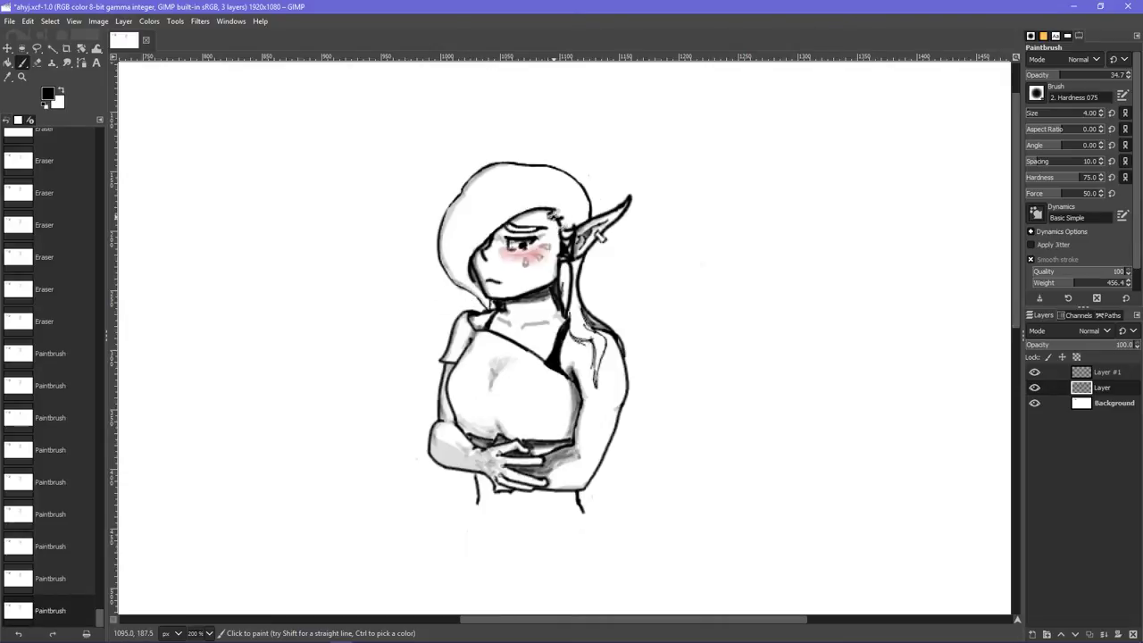
- Shade the hair edge beside the ear and the fringe above the eye, undoing the last stroke
{"action": "left_click_drag", "start_coordinate": [552, 211], "coordinate": [562, 221]}
{"action": "mouse_move", "coordinate": [576, 266]}
{"action": "left_mouse_down"}
{"action": "mouse_move", "coordinate": [582, 276]}
{"action": "mouse_move", "coordinate": [589, 267]}
{"action": "mouse_move", "coordinate": [587, 283]}
{"action": "mouse_move", "coordinate": [561, 277]}
{"action": "mouse_move", "coordinate": [552, 246]}
{"action": "left_mouse_up"}
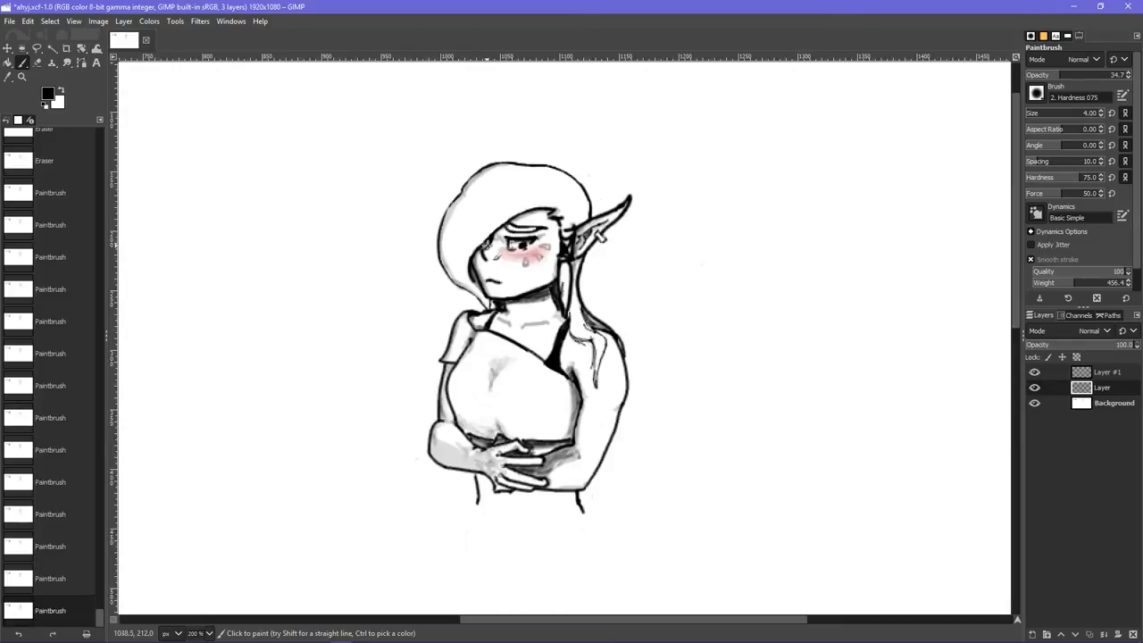
{"action": "left_click_drag", "start_coordinate": [503, 228], "coordinate": [509, 239]}
{"action": "left_click", "coordinate": [497, 234]}
{"action": "key", "text": "ctrl+z"}
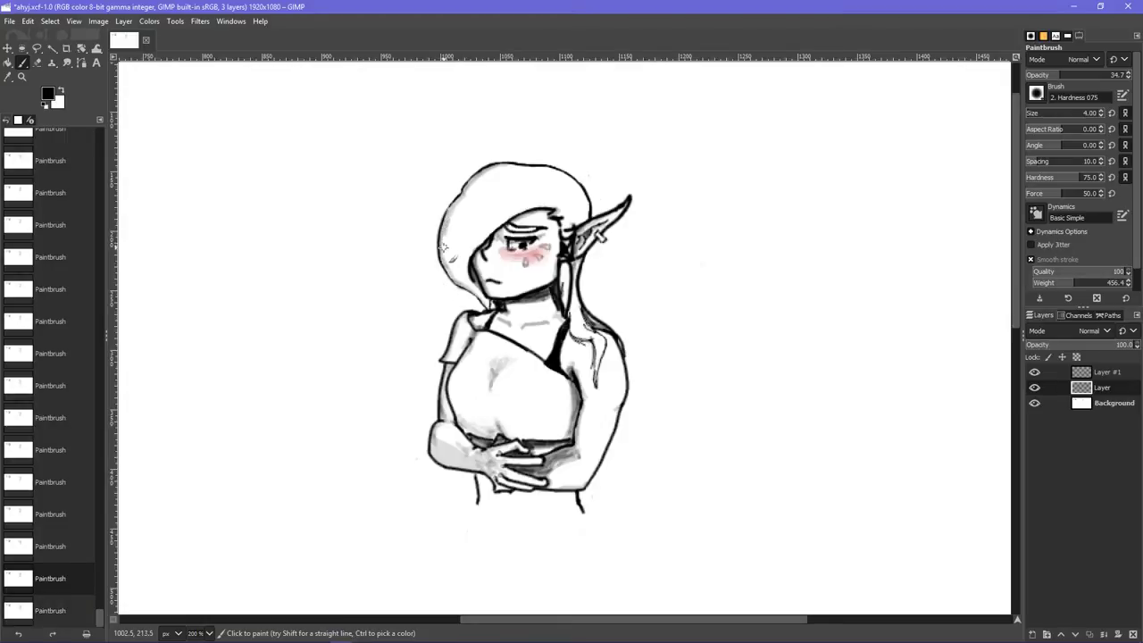
- Build up shading along the lower-left curve of the hair, undoing and repainting misplaced strokes
{"action": "left_click_drag", "start_coordinate": [450, 275], "coordinate": [461, 280]}
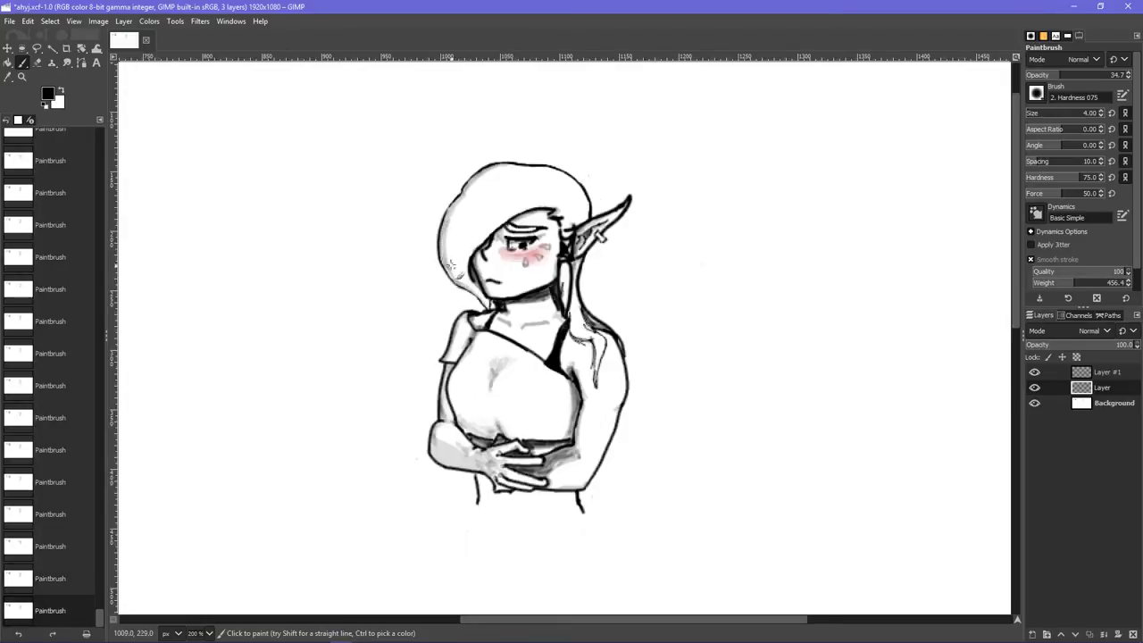
{"action": "left_click_drag", "start_coordinate": [441, 238], "coordinate": [456, 277]}
{"action": "key", "text": "ctrl+z"}
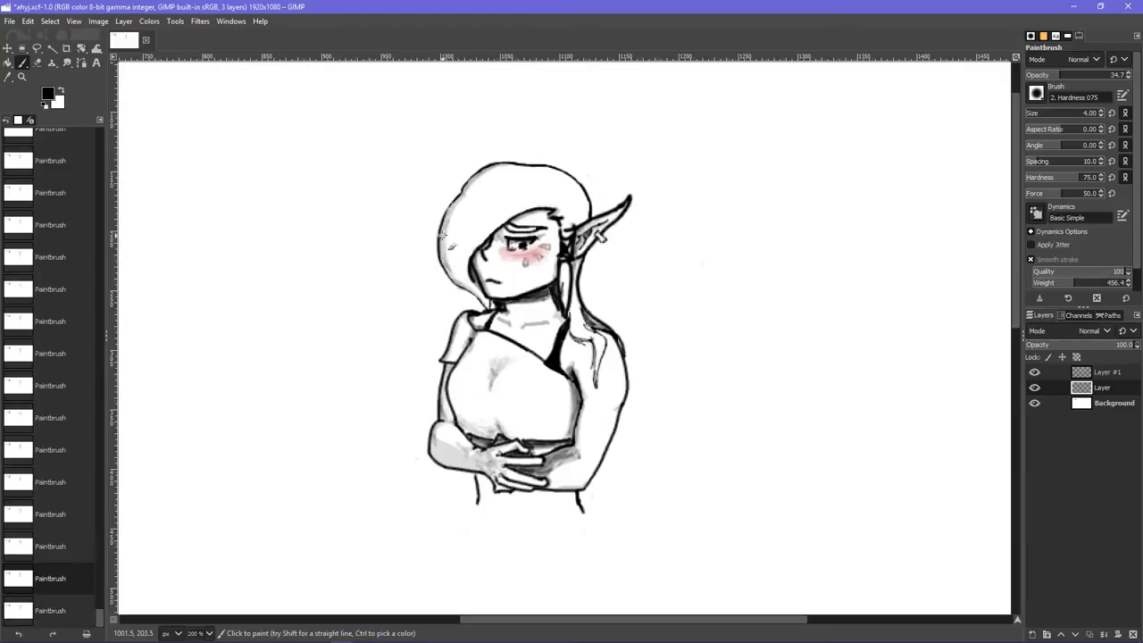
{"action": "left_click_drag", "start_coordinate": [442, 236], "coordinate": [446, 260]}
{"action": "key", "text": "ctrl+z"}
{"action": "left_click_drag", "start_coordinate": [445, 264], "coordinate": [458, 283]}
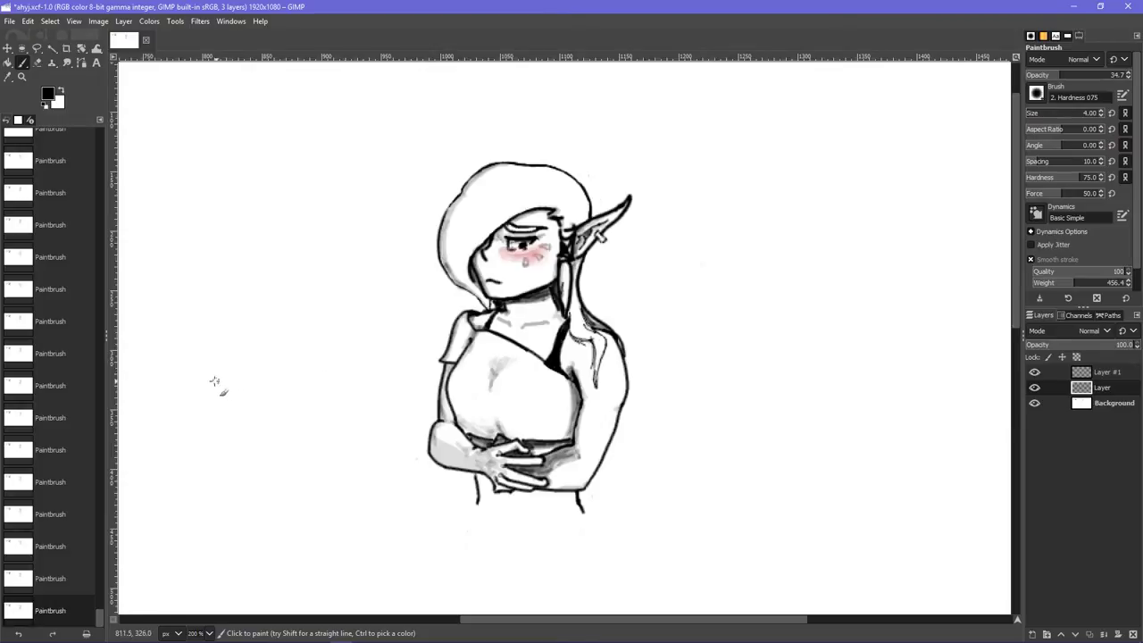
- Open the Snipping Tool to capture the drawing
{"action": "mouse_move", "coordinate": [98, 635]}
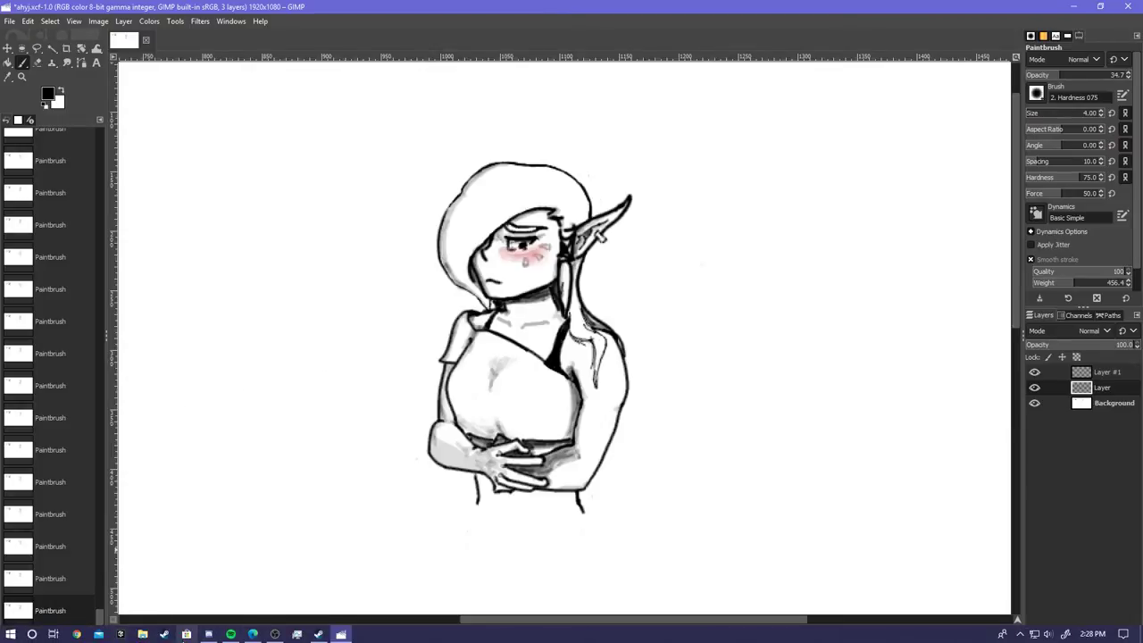
{"action": "key", "text": "super"}
{"action": "type", "text": "sni"}
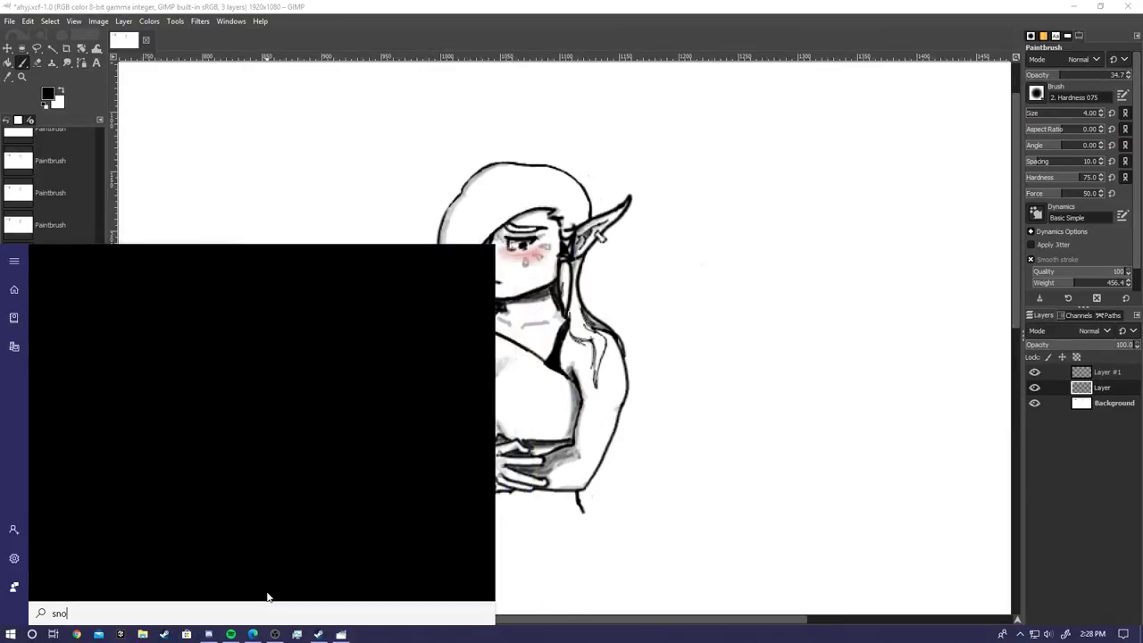
{"action": "type", "text": "p"}
{"action": "key", "text": "Return"}
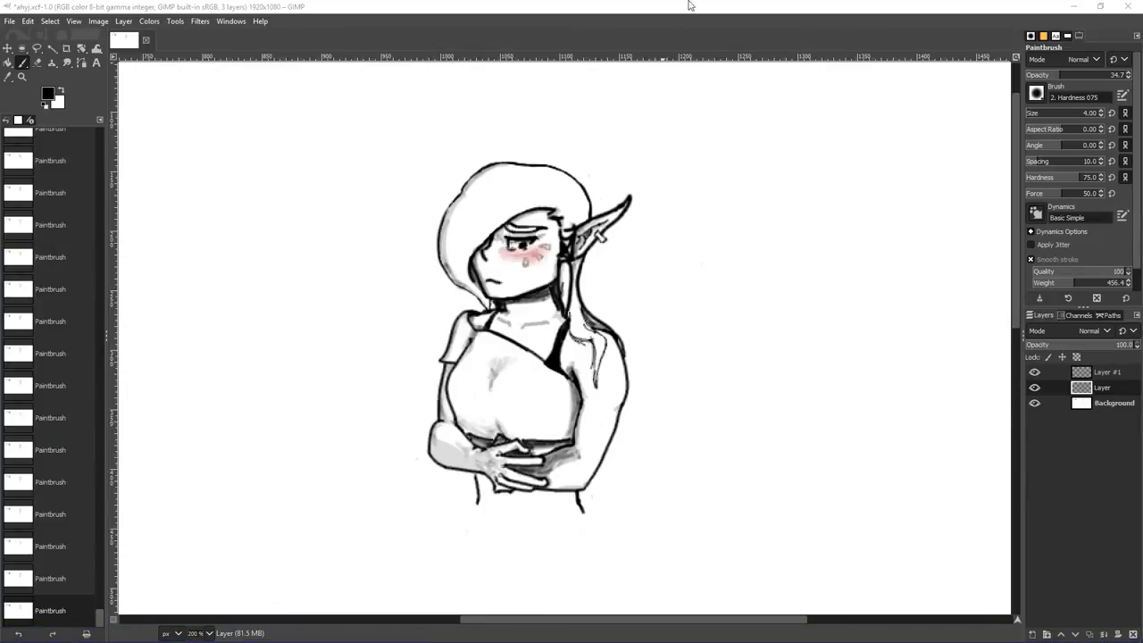
- Snip the area around the whole figure and copy the snip to the clipboard
{"action": "left_click", "coordinate": [830, 48]}
{"action": "mouse_move", "coordinate": [368, 119]}
{"action": "left_mouse_down"}
{"action": "mouse_move", "coordinate": [420, 159]}
{"action": "mouse_move", "coordinate": [671, 513]}
{"action": "left_mouse_up"}
{"action": "right_click", "coordinate": [522, 402]}
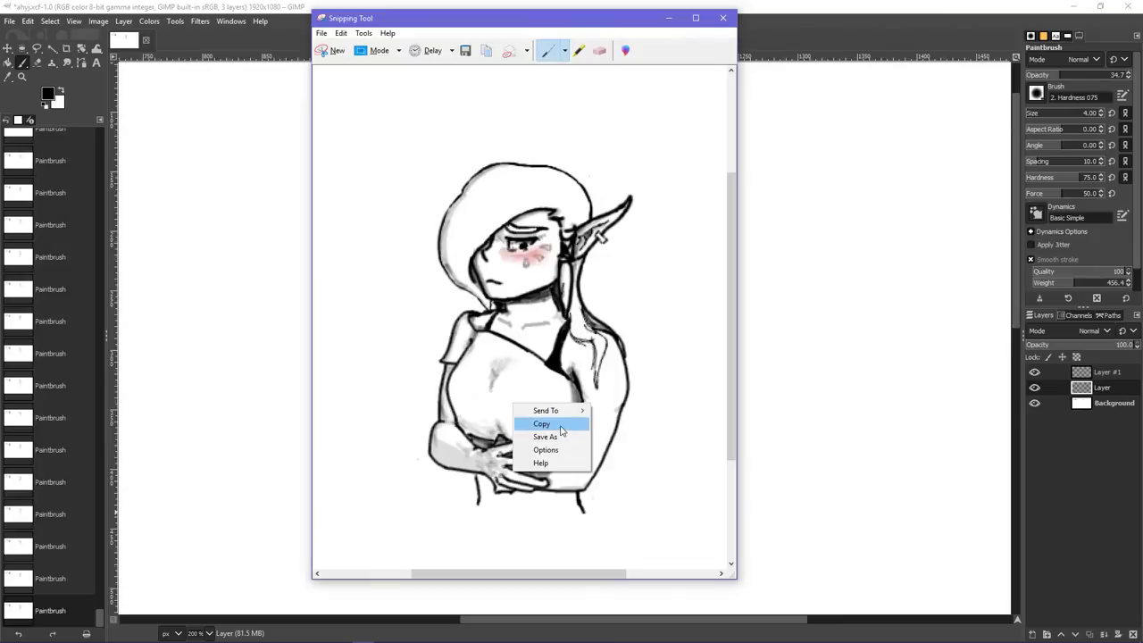
{"action": "left_click", "coordinate": [531, 421]}
- Close the Snipping Tool without saving the snip and return to GIMP
{"action": "key", "text": "alt+Tab"}
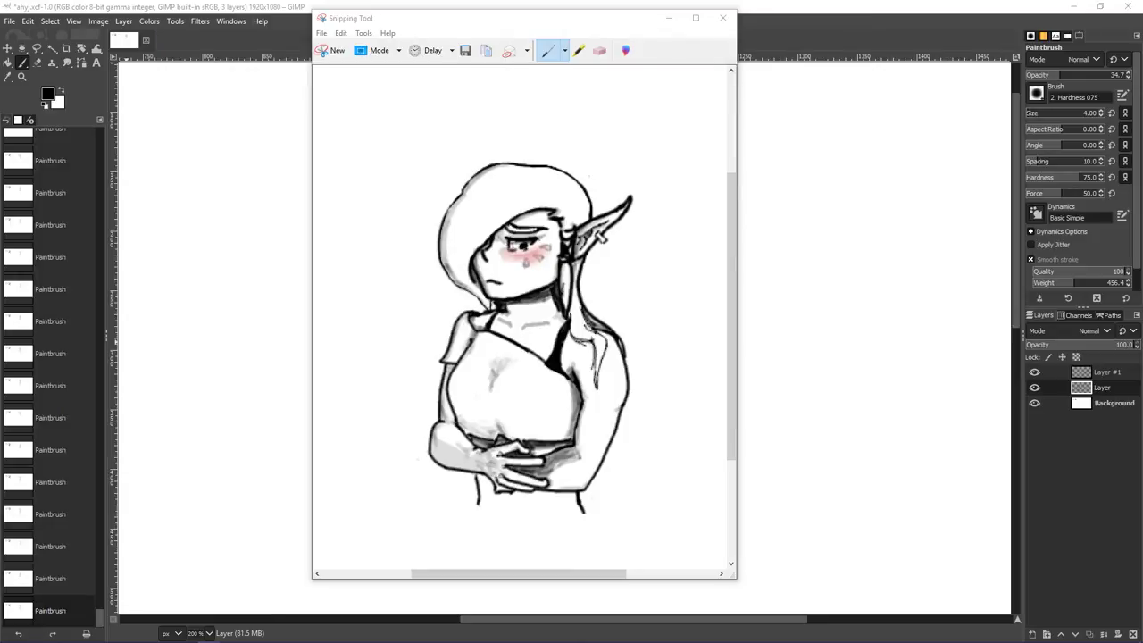
{"action": "left_click", "coordinate": [719, 15]}
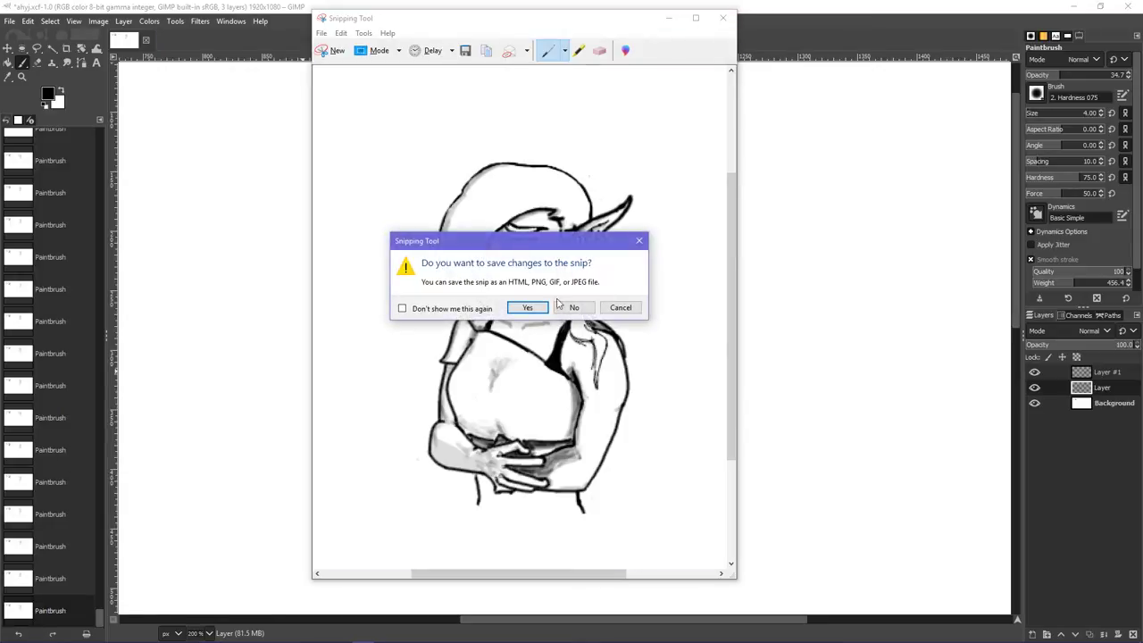
{"action": "left_click", "coordinate": [570, 306]}
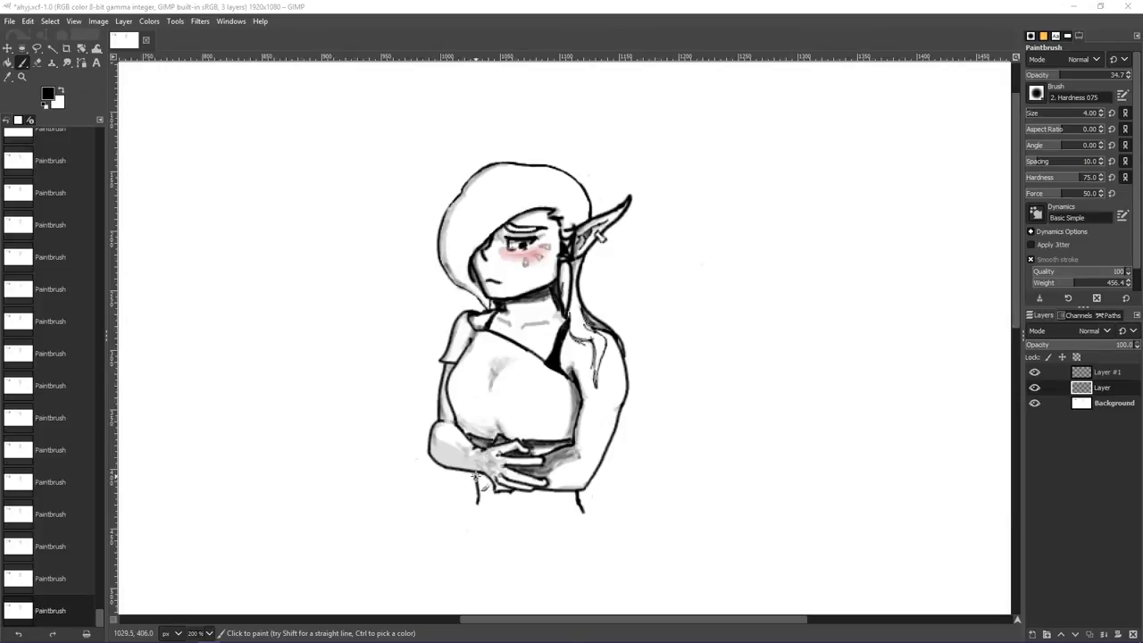
- Darken the left waist line below the forearm at 100 opacity and trim its edge with the Eraser, undoing the last erase
{"action": "left_click_drag", "start_coordinate": [1085, 75], "coordinate": [1131, 75]}
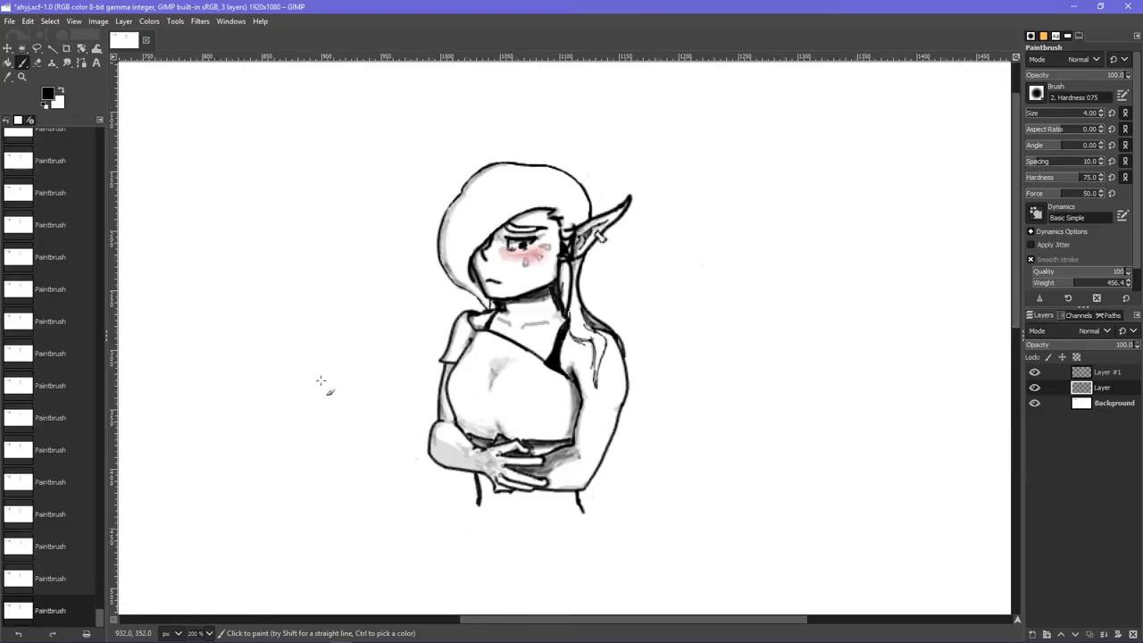
{"action": "key", "text": "shift+e"}
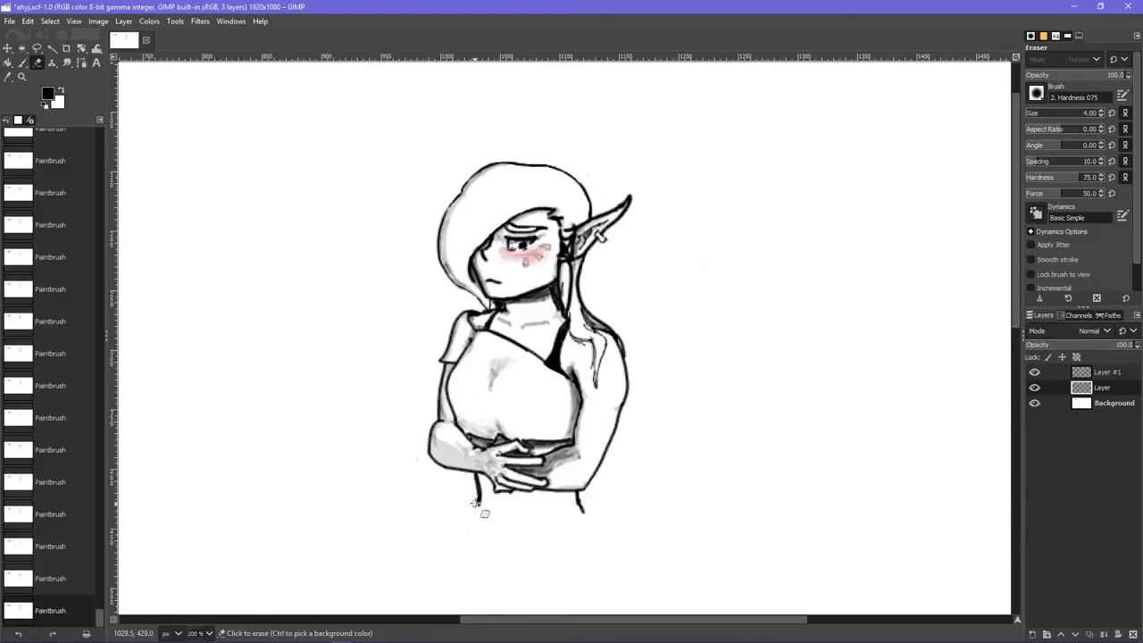
{"action": "left_click_drag", "start_coordinate": [475, 504], "coordinate": [478, 496]}
{"action": "key", "text": "ctrl+z"}
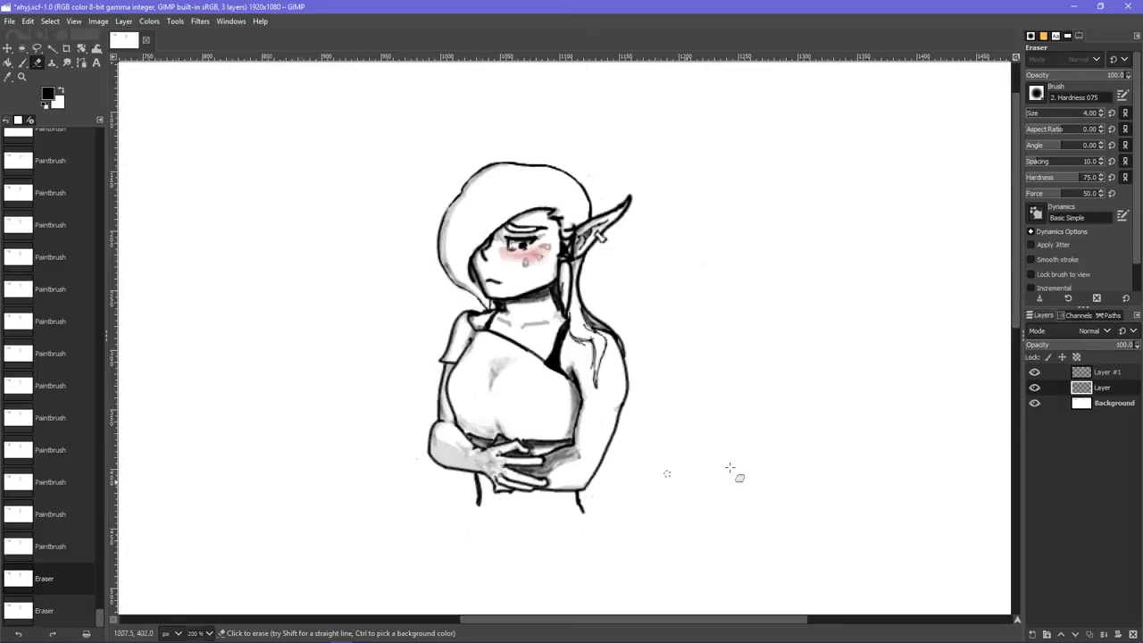
- Thin the left waist line with the Eraser on Layer #1 and Layer, undoing the unwanted erasures
{"action": "left_click", "coordinate": [1099, 376]}
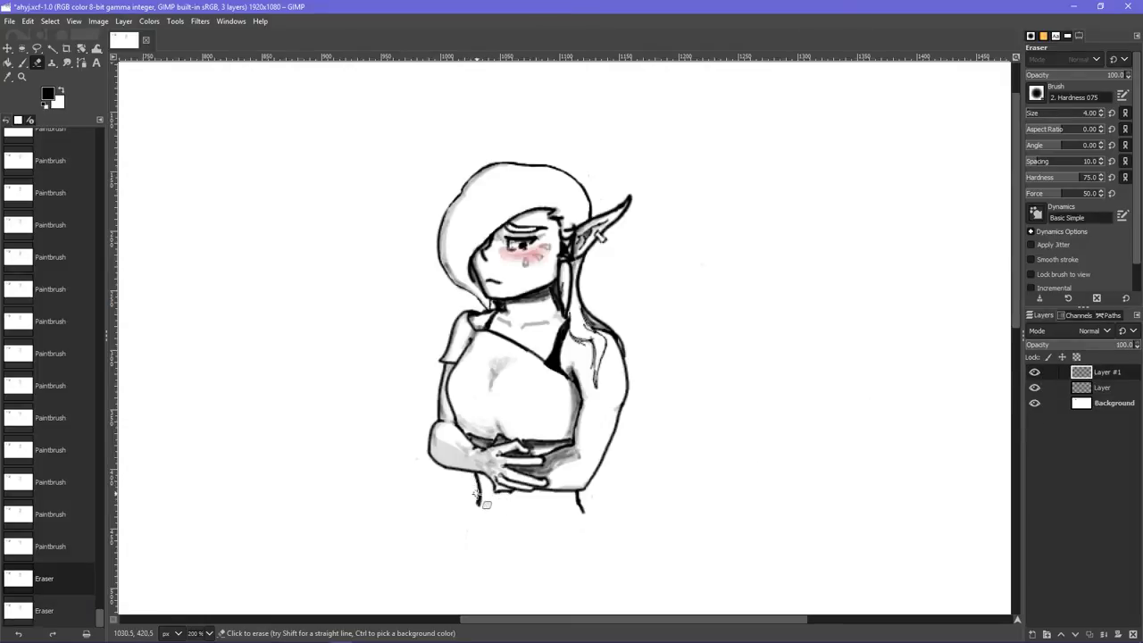
{"action": "mouse_move", "coordinate": [475, 494]}
{"action": "left_mouse_down"}
{"action": "mouse_move", "coordinate": [468, 518]}
{"action": "mouse_move", "coordinate": [473, 483]}
{"action": "mouse_move", "coordinate": [471, 495]}
{"action": "left_mouse_up"}
{"action": "key", "text": "ctrl+z"}
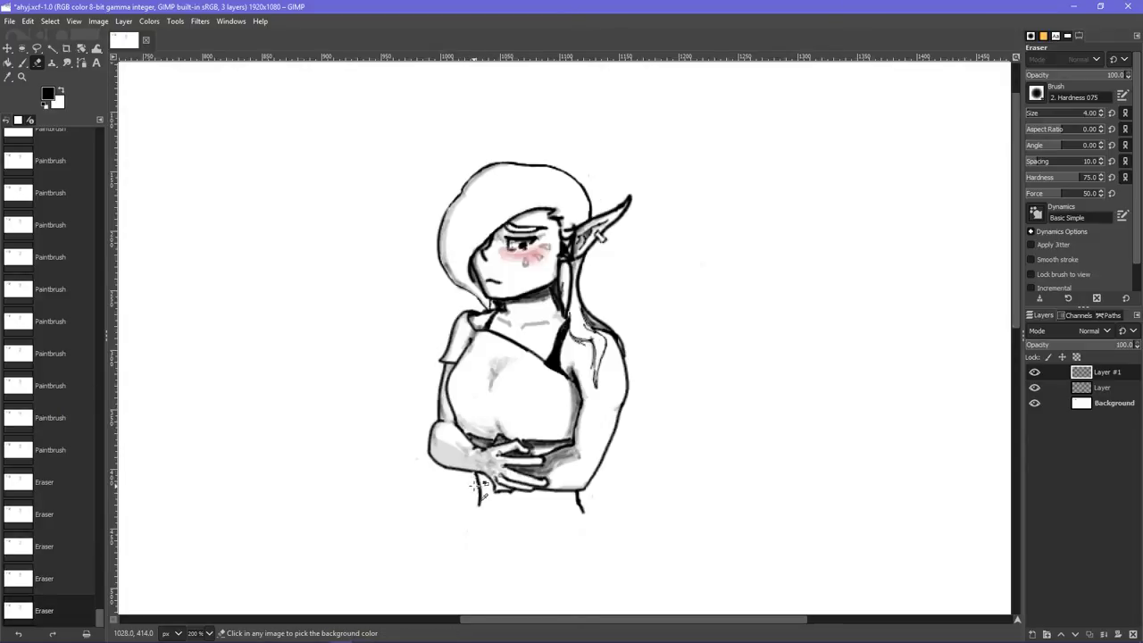
{"action": "key", "text": "ctrl+z"}
{"action": "left_click", "coordinate": [1093, 387]}
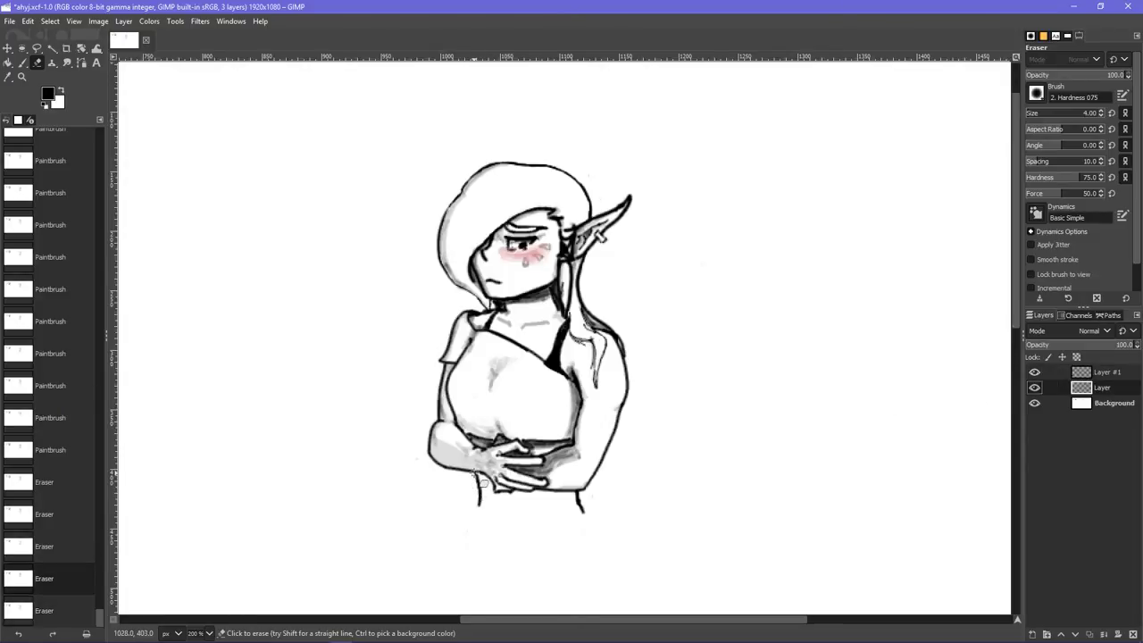
{"action": "left_click", "coordinate": [474, 475]}
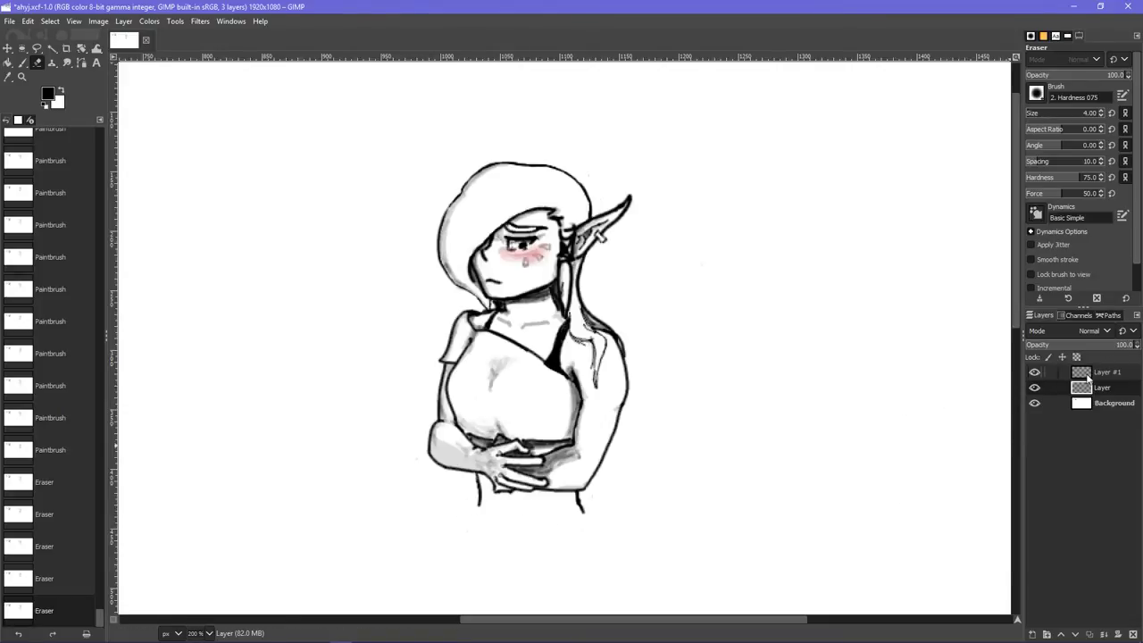
{"action": "left_click", "coordinate": [1087, 377]}
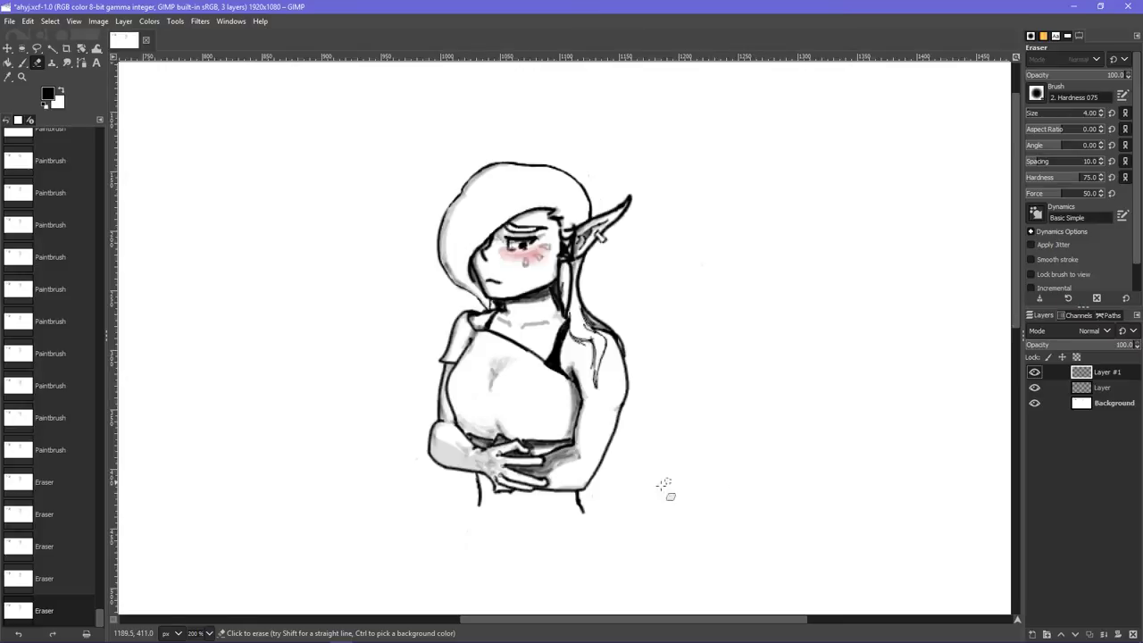
{"action": "mouse_move", "coordinate": [226, 638]}
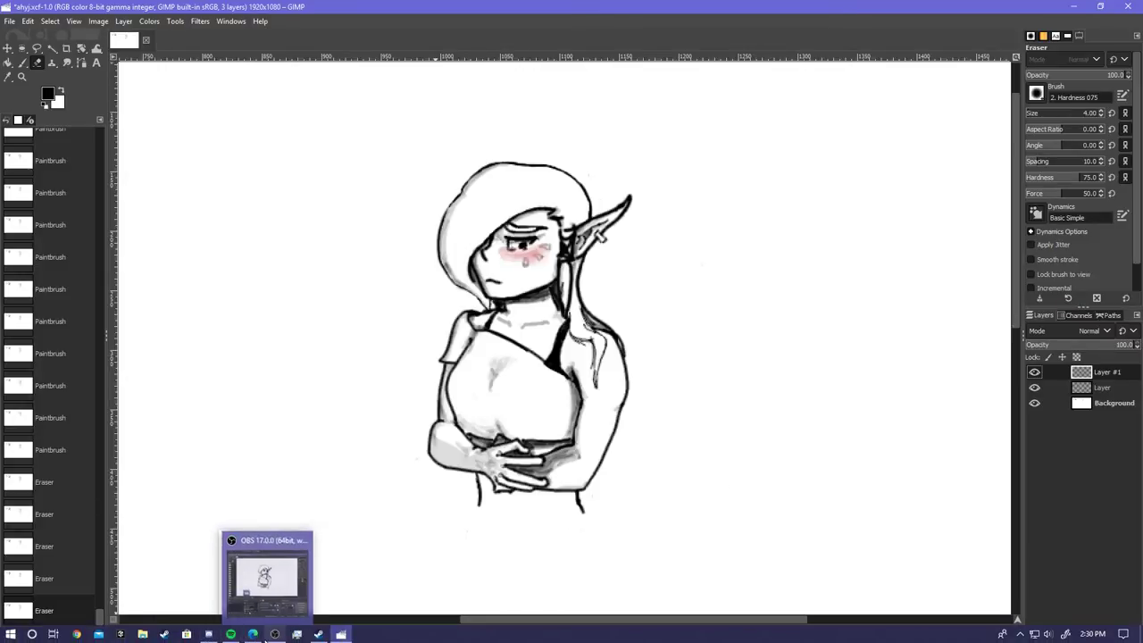
{"action": "left_click", "coordinate": [253, 635]}
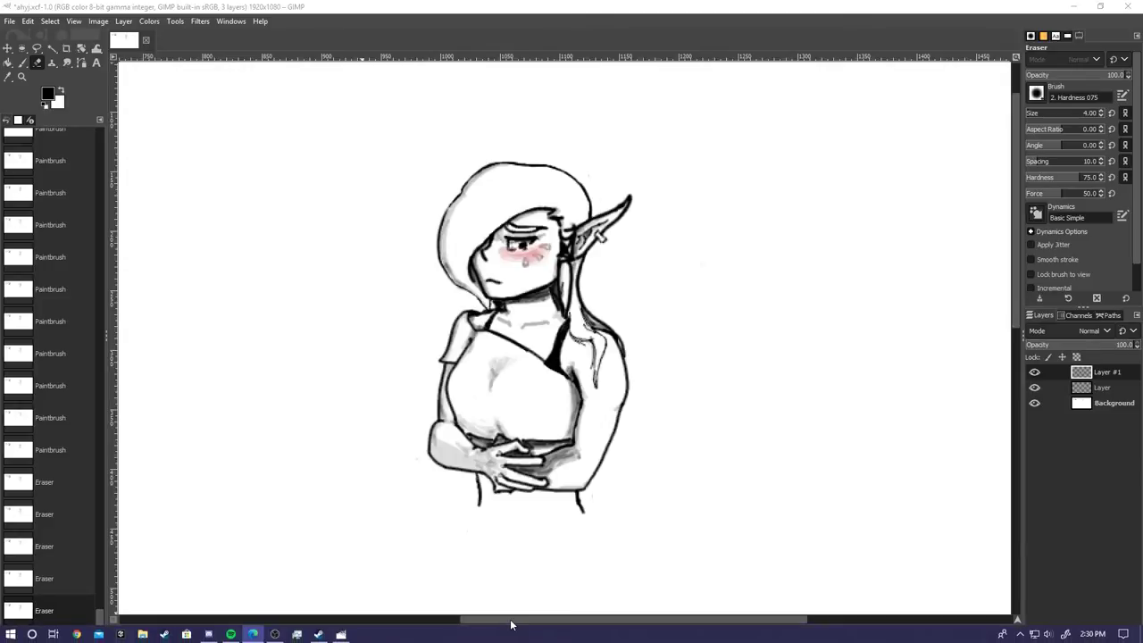
{"action": "left_click_drag", "start_coordinate": [511, 620], "coordinate": [516, 625]}
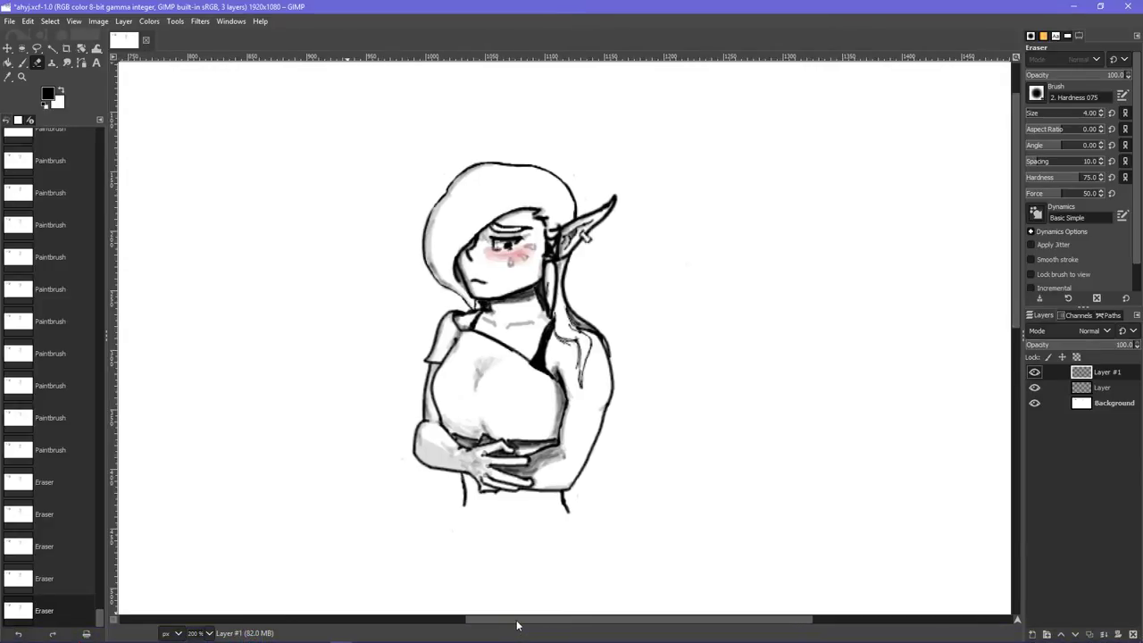
- Switch to the Paintbrush, add a new layer named color, and clear its white fill
{"action": "left_click", "coordinate": [22, 63]}
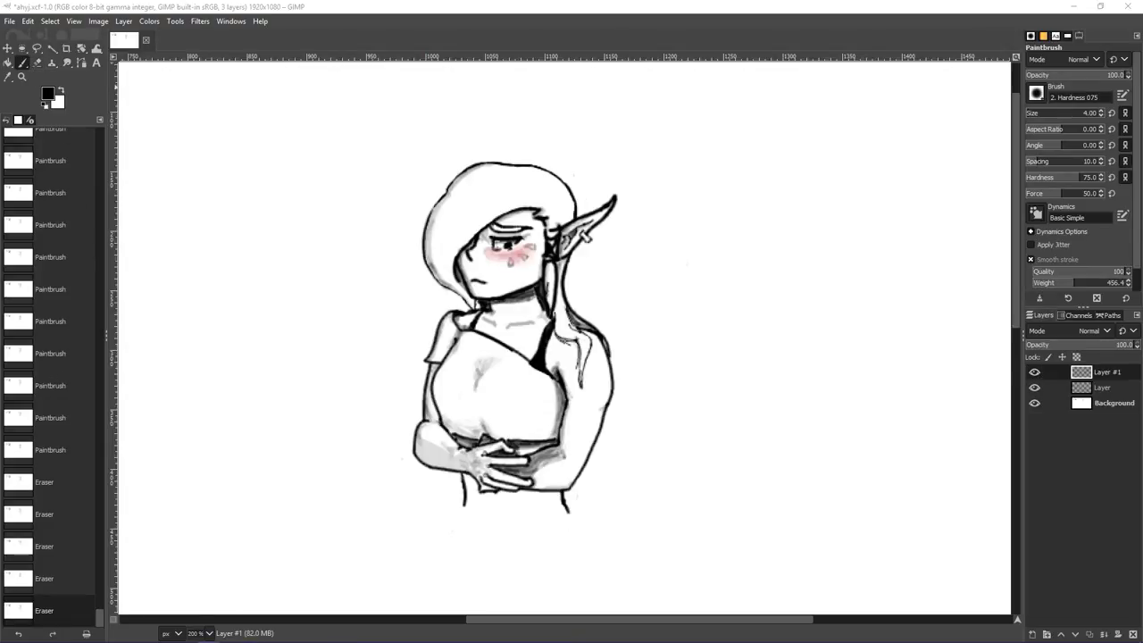
{"action": "mouse_move", "coordinate": [282, 640]}
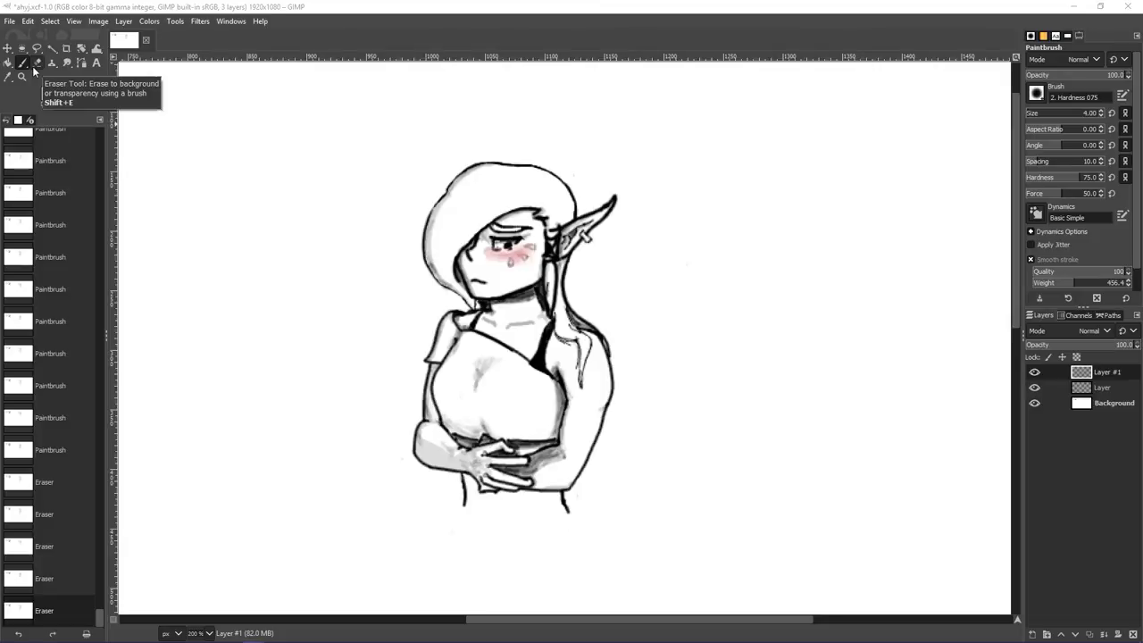
{"action": "left_click", "coordinate": [208, 633]}
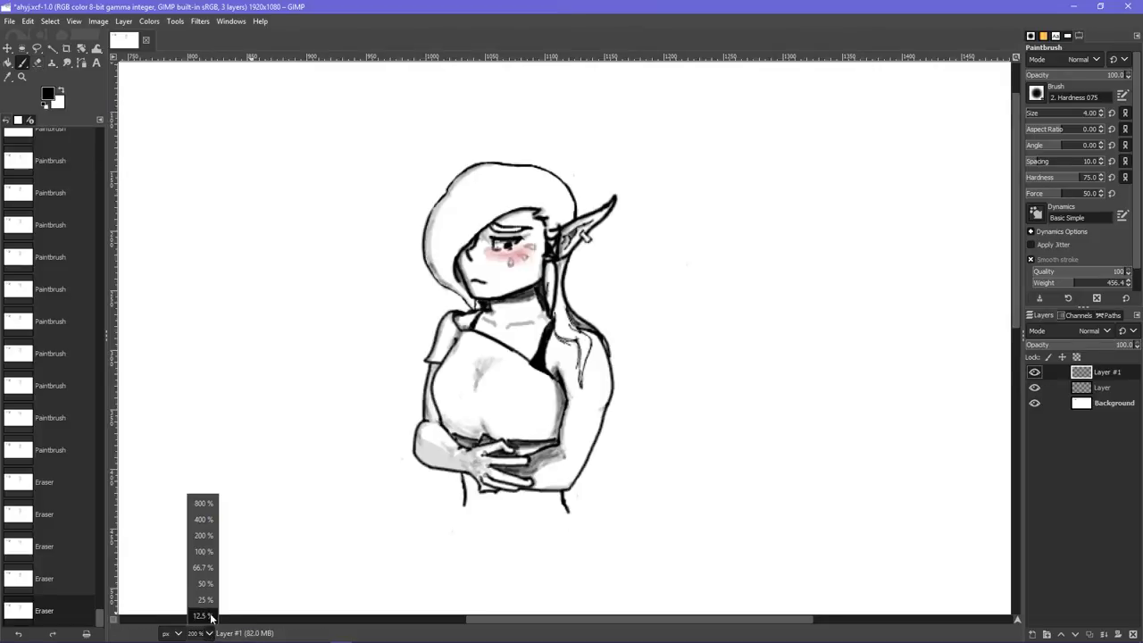
{"action": "left_click", "coordinate": [208, 633]}
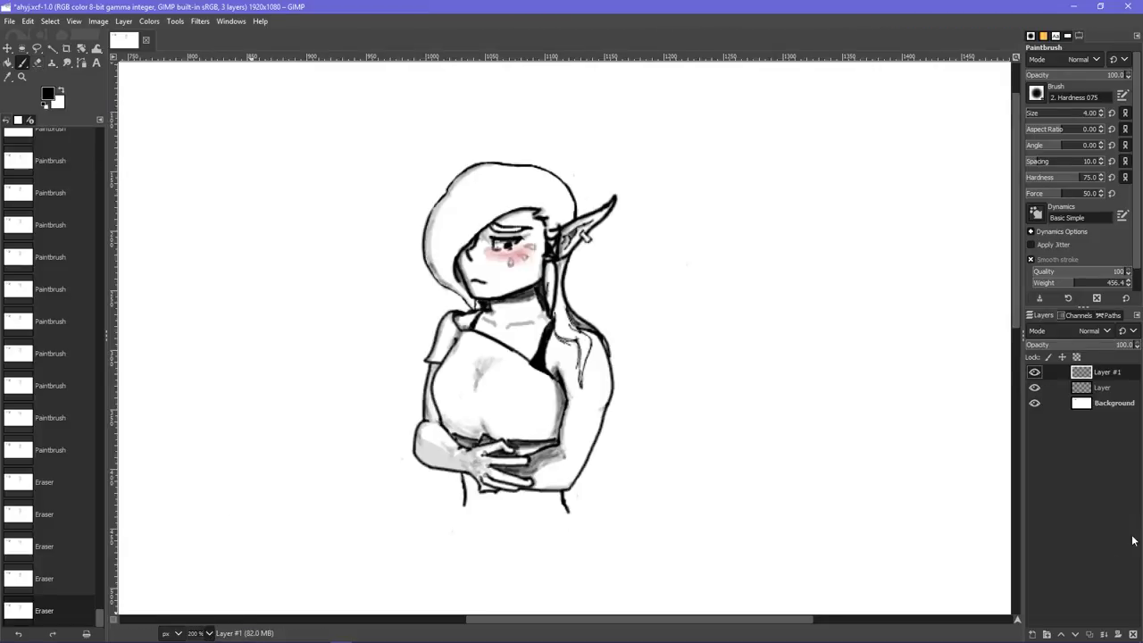
{"action": "left_click", "coordinate": [1034, 634]}
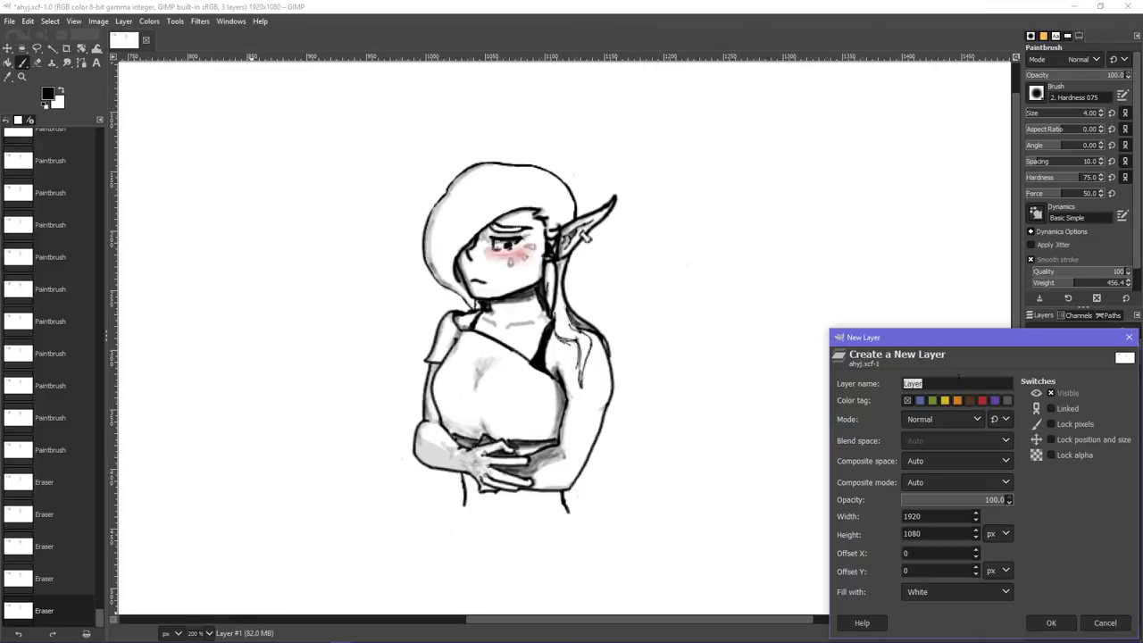
{"action": "type", "text": "color"}
{"action": "key", "text": "Return"}
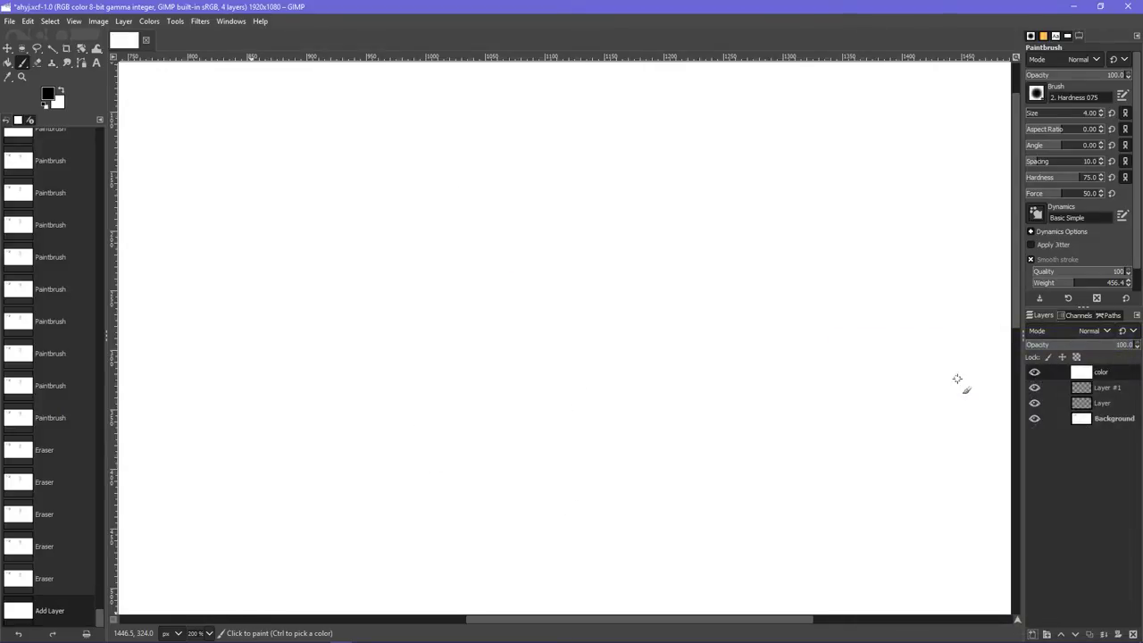
{"action": "key", "text": "Delete"}
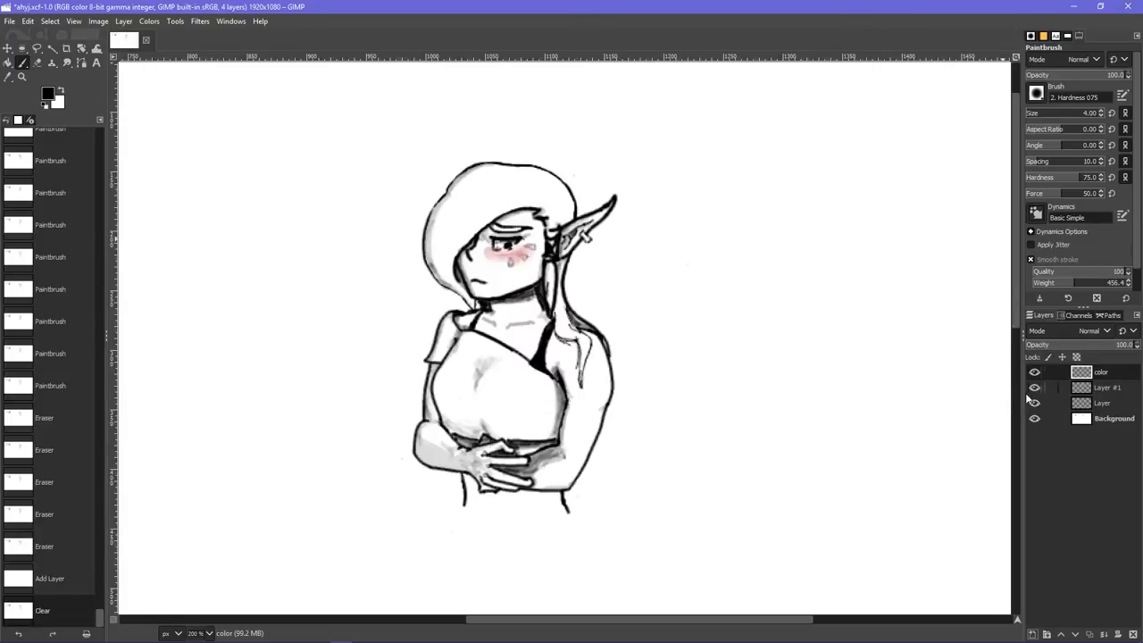
- Toggle the visibility of the layer named Layer repeatedly to examine which parts of the drawing it holds
{"action": "left_click", "coordinate": [1087, 387]}
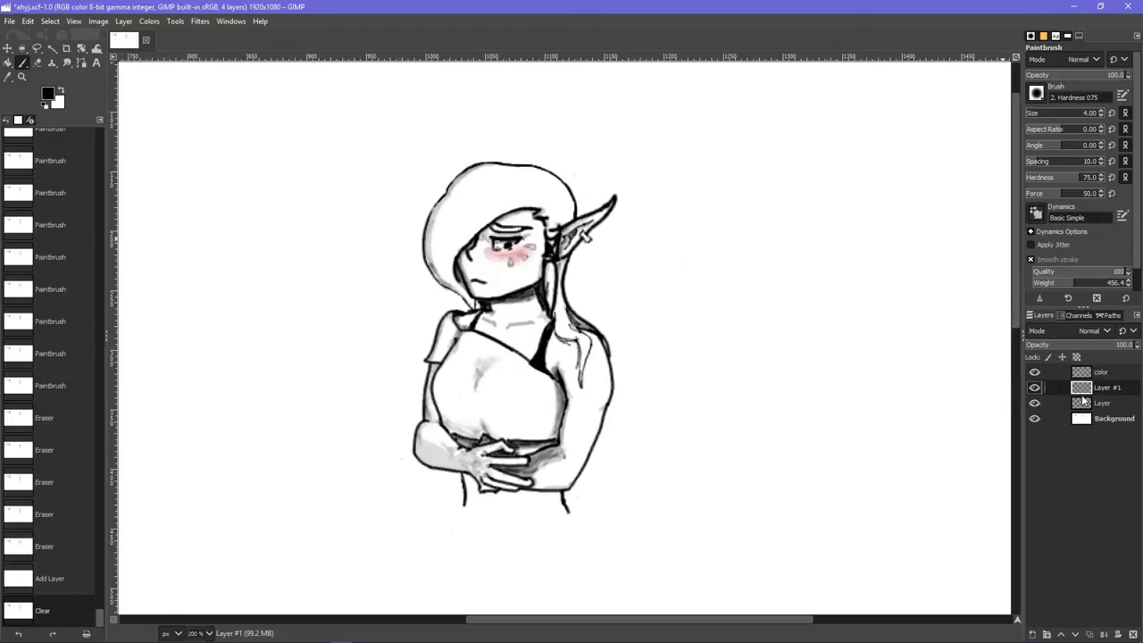
{"action": "left_click", "coordinate": [1085, 406]}
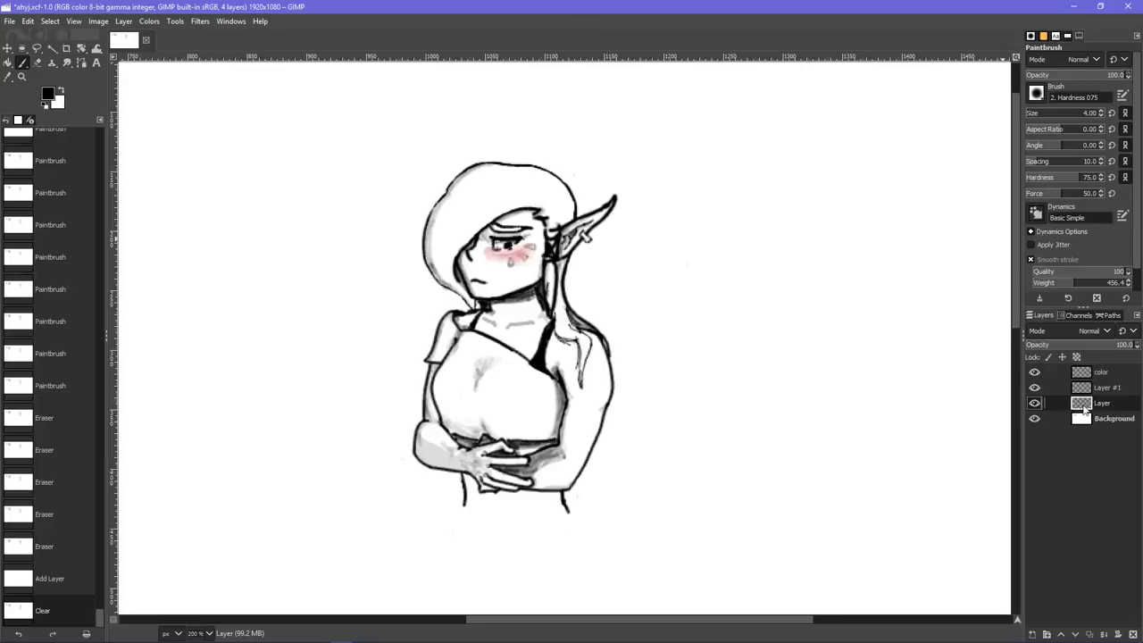
{"action": "left_click", "coordinate": [1035, 405]}
{"action": "left_click", "coordinate": [1035, 404]}
{"action": "left_click", "coordinate": [1035, 405]}
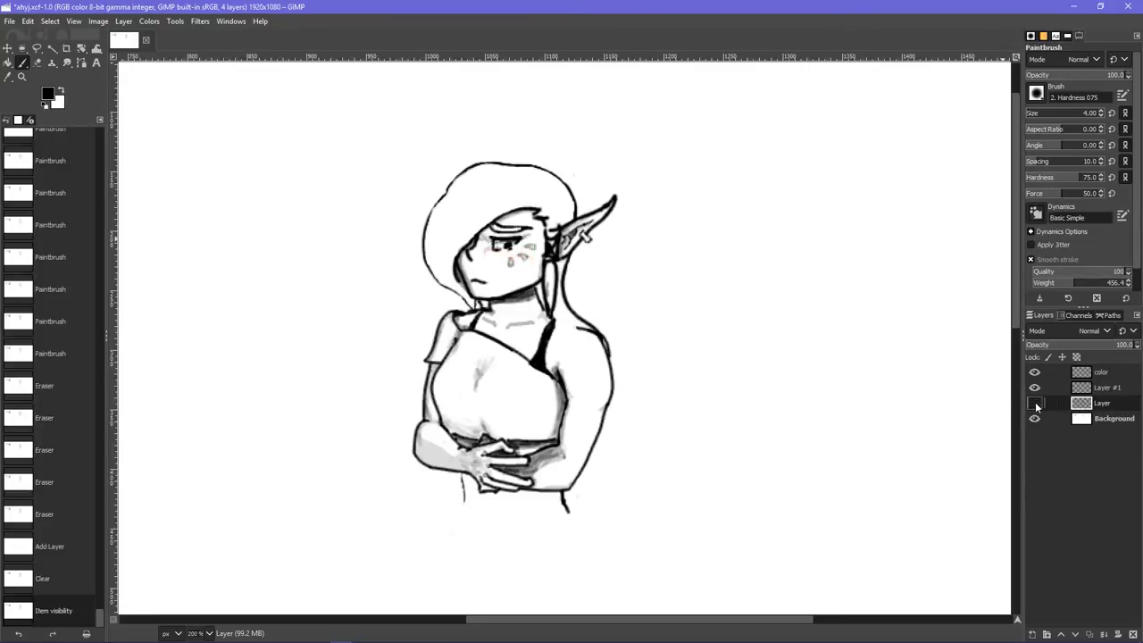
{"action": "left_click", "coordinate": [1035, 405]}
{"action": "left_click", "coordinate": [1035, 405]}
{"action": "left_click", "coordinate": [1035, 405]}
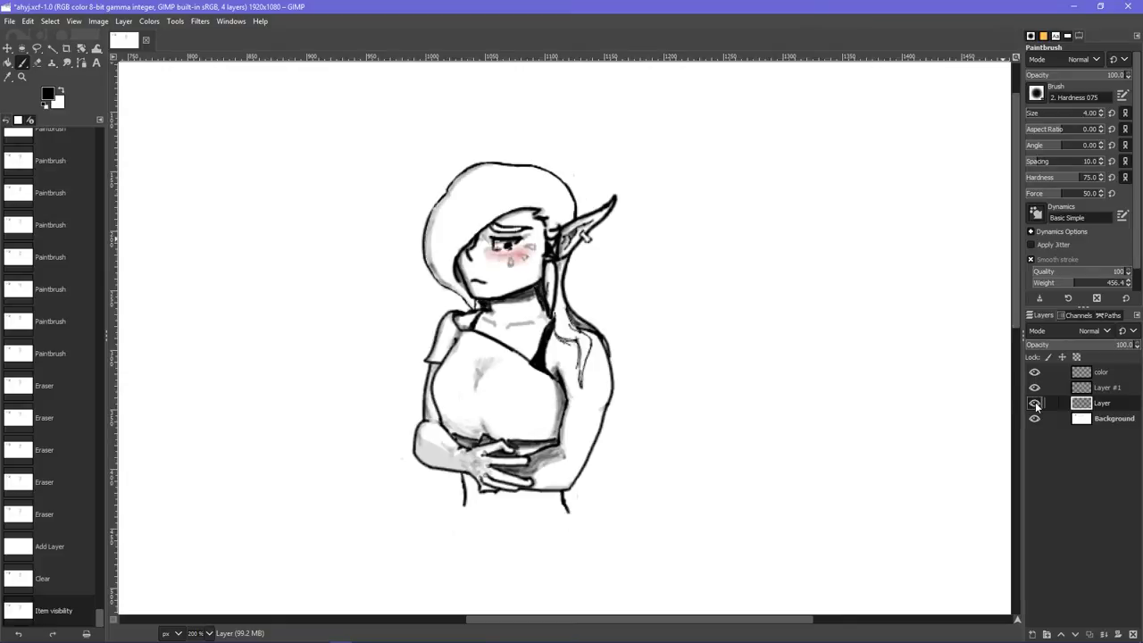
{"action": "left_click", "coordinate": [1034, 403]}
{"action": "left_click", "coordinate": [1034, 403]}
{"action": "left_click", "coordinate": [1035, 403]}
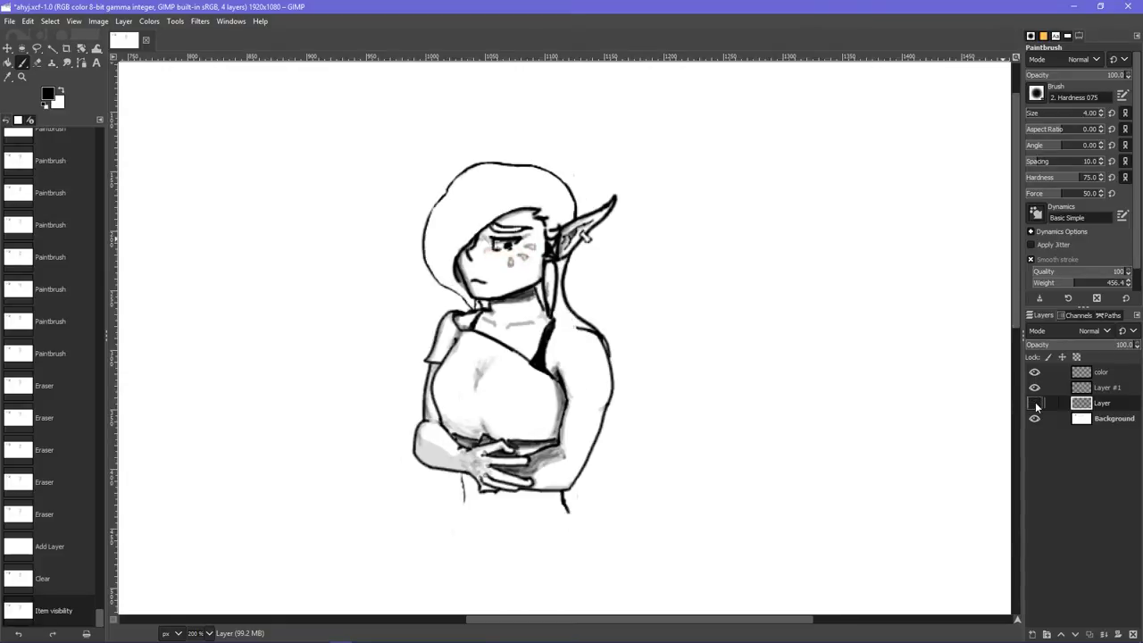
{"action": "left_click", "coordinate": [1034, 405]}
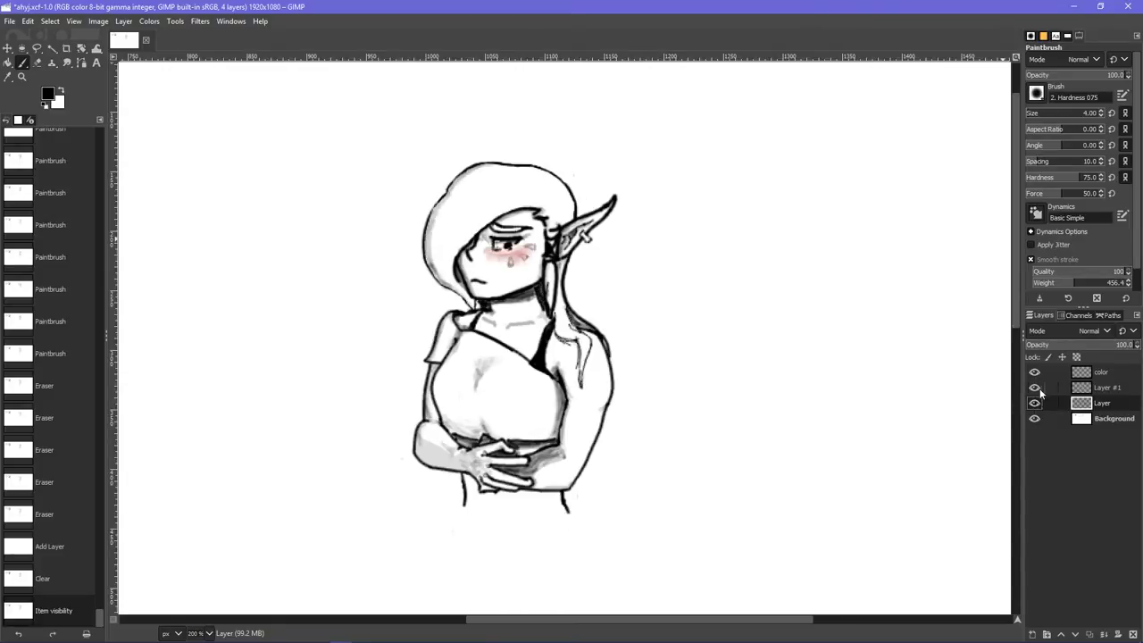
- Hide the color layer and toggle Layer #1 and Layer to examine what each contributes to the figure
{"action": "left_click", "coordinate": [1035, 372]}
{"action": "left_click", "coordinate": [1035, 387]}
{"action": "left_click", "coordinate": [1034, 388]}
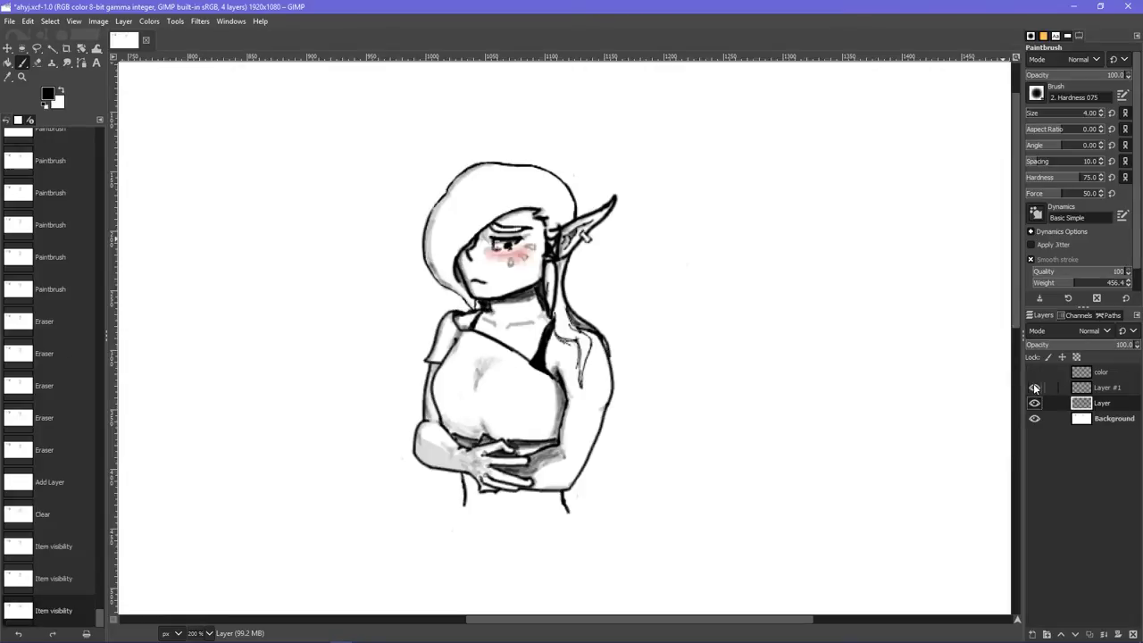
{"action": "left_click", "coordinate": [1035, 387]}
{"action": "left_click", "coordinate": [1034, 403]}
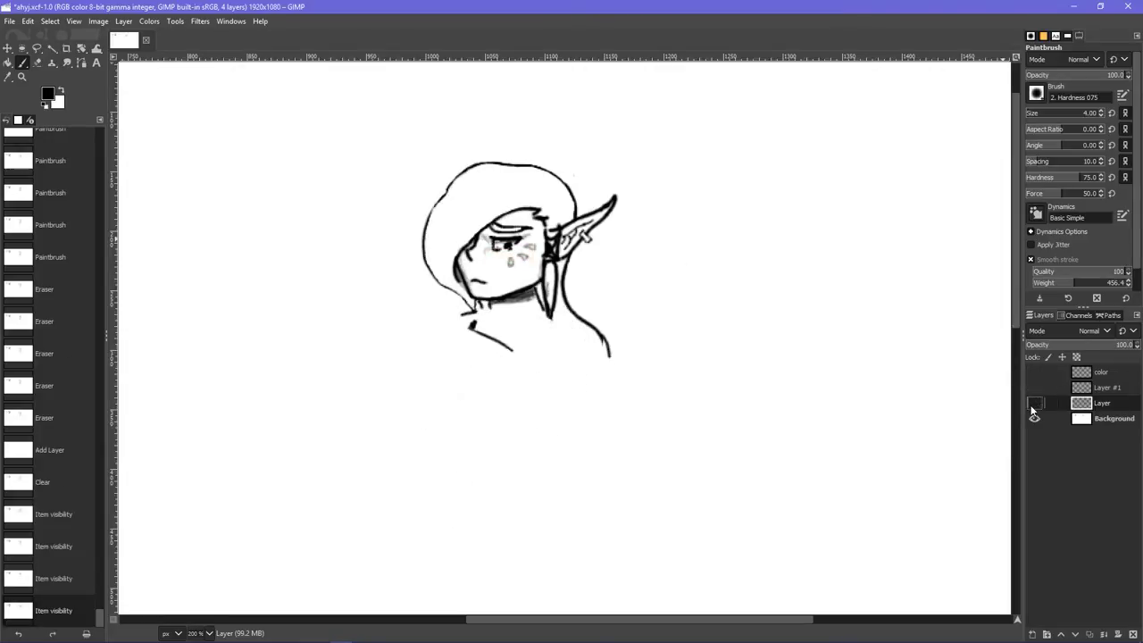
{"action": "left_click", "coordinate": [1033, 388]}
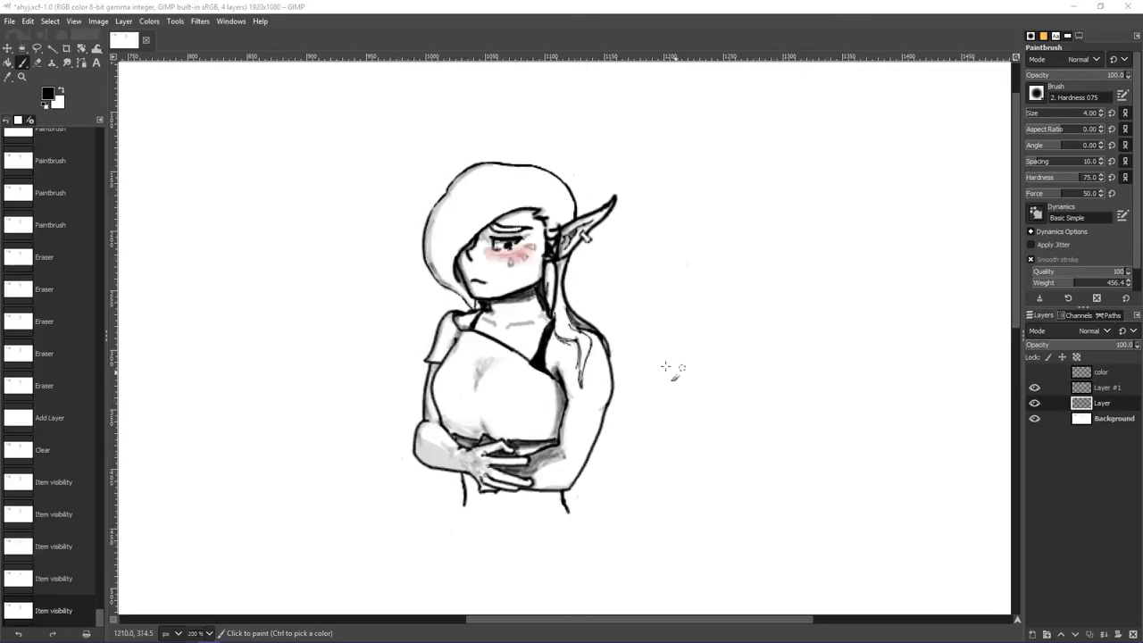
- Undo the test brush mark beside the figure, and make the color layer active and visible again
{"action": "left_click", "coordinate": [333, 291]}
{"action": "key", "text": "ctrl+z"}
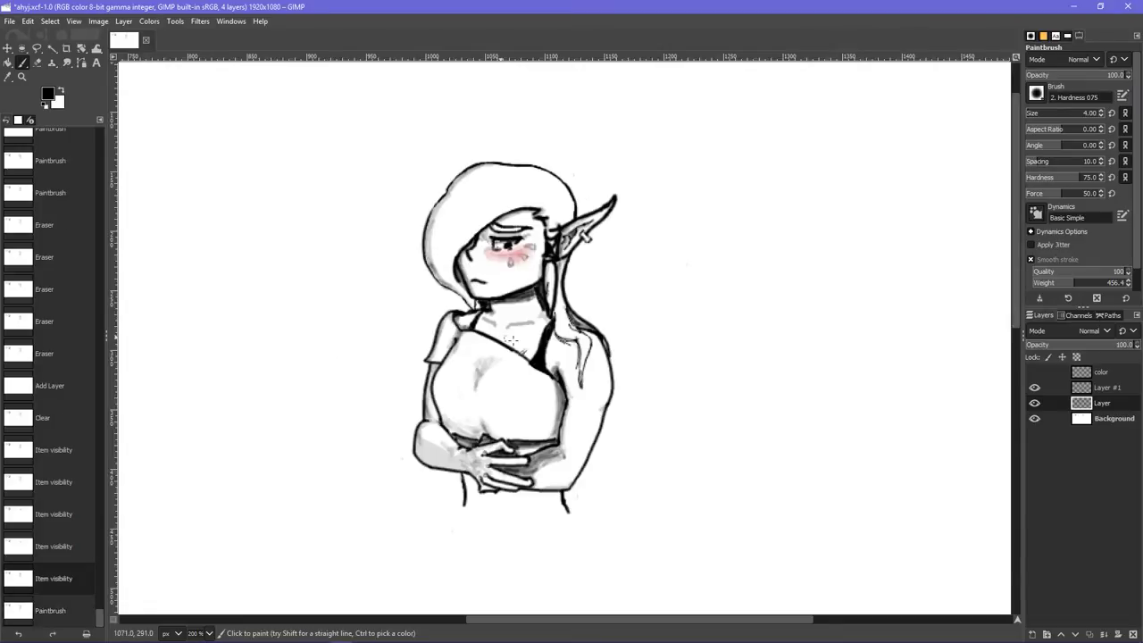
{"action": "left_click", "coordinate": [1081, 371]}
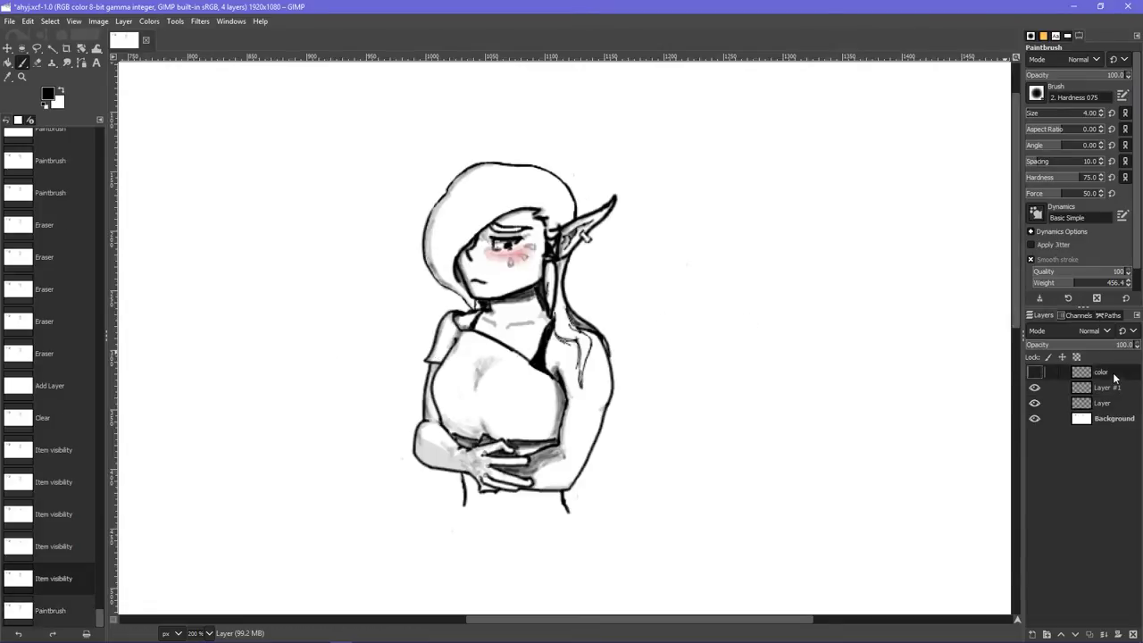
{"action": "left_click", "coordinate": [1034, 372]}
{"action": "left_click_drag", "start_coordinate": [794, 443], "coordinate": [801, 364]}
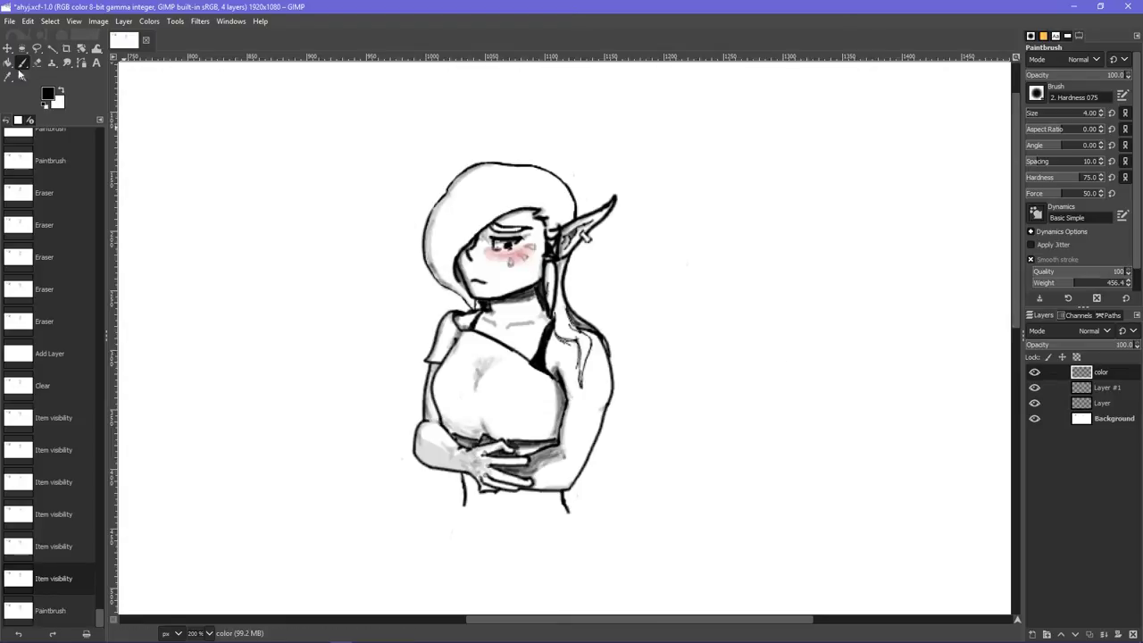
- Try teal 1c7669 as the foreground colour with a short stroke on the hair, and undo the stroke
{"action": "left_click", "coordinate": [49, 95]}
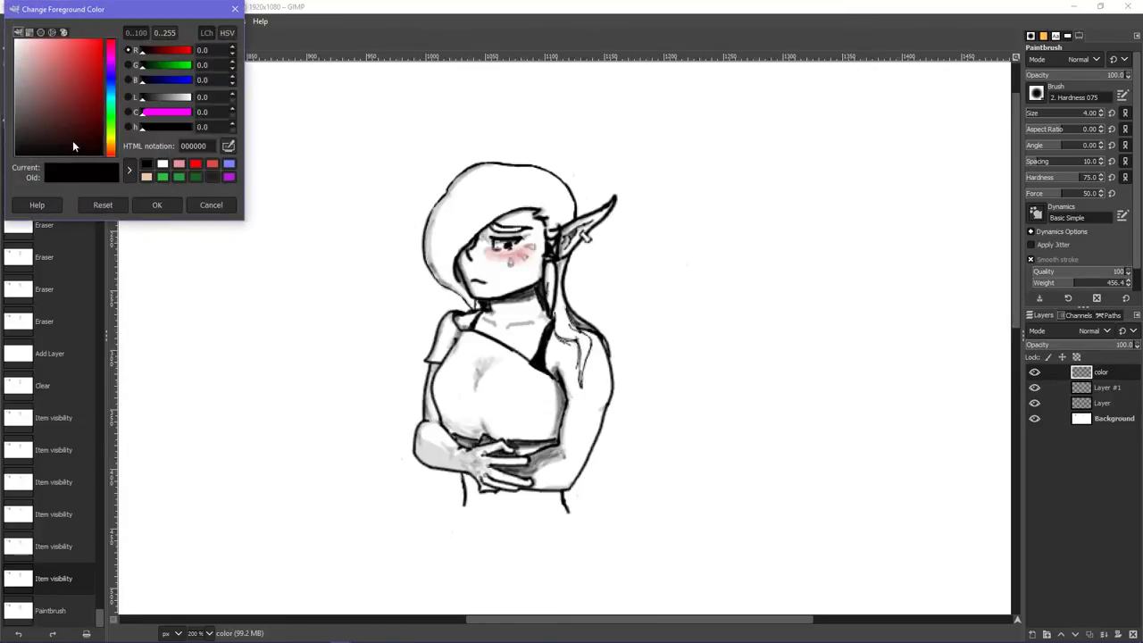
{"action": "left_click_drag", "start_coordinate": [113, 146], "coordinate": [112, 123]}
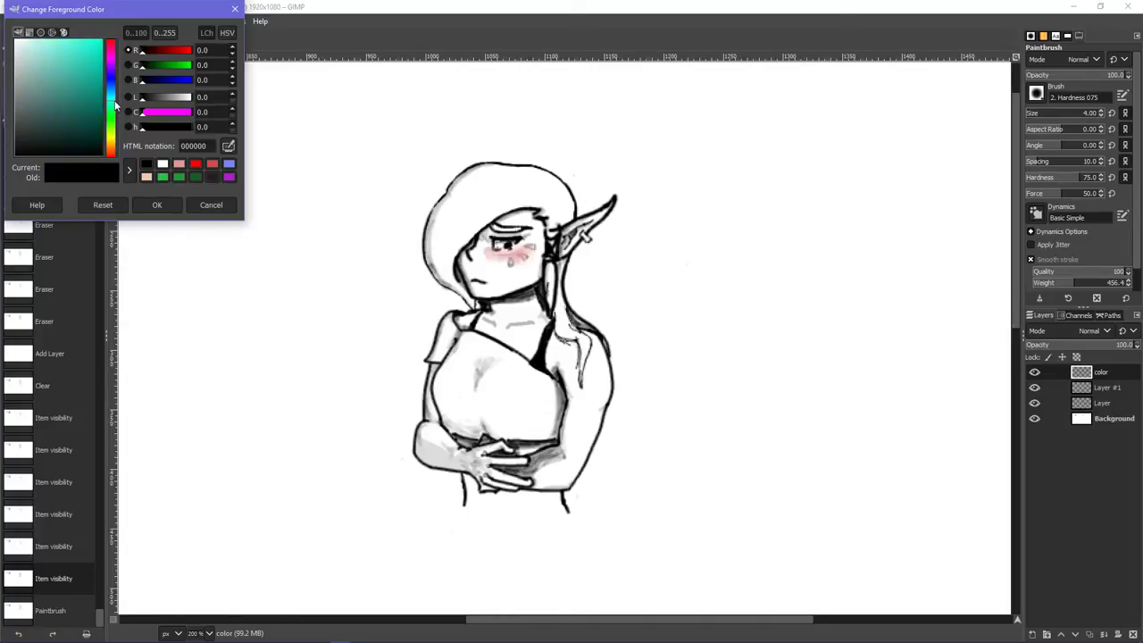
{"action": "left_click_drag", "start_coordinate": [88, 104], "coordinate": [81, 101]}
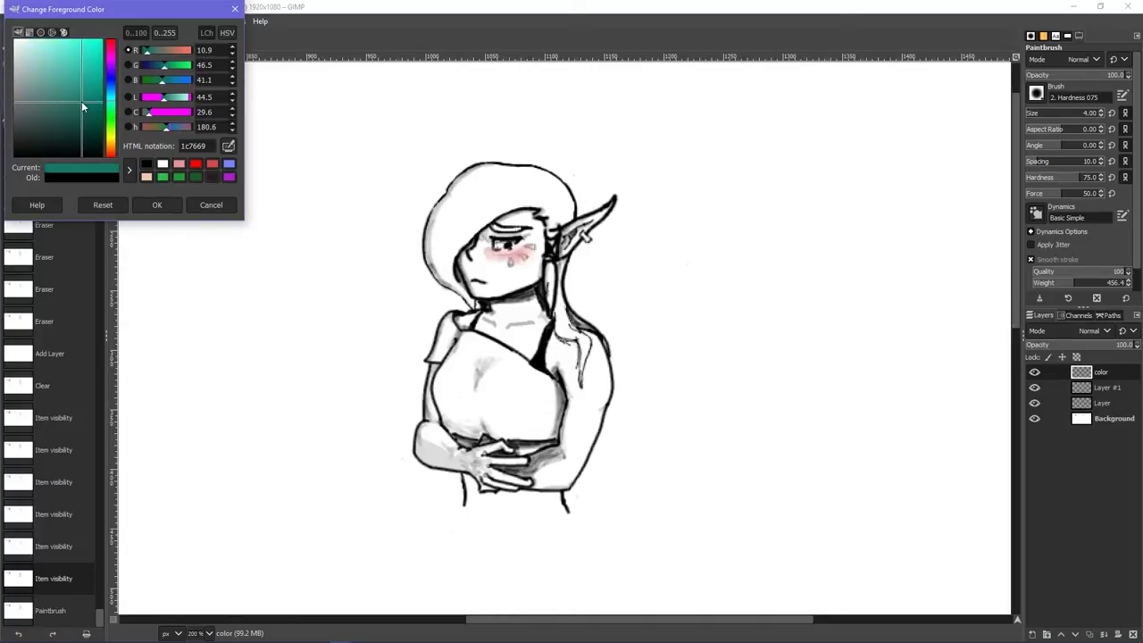
{"action": "left_click", "coordinate": [146, 205]}
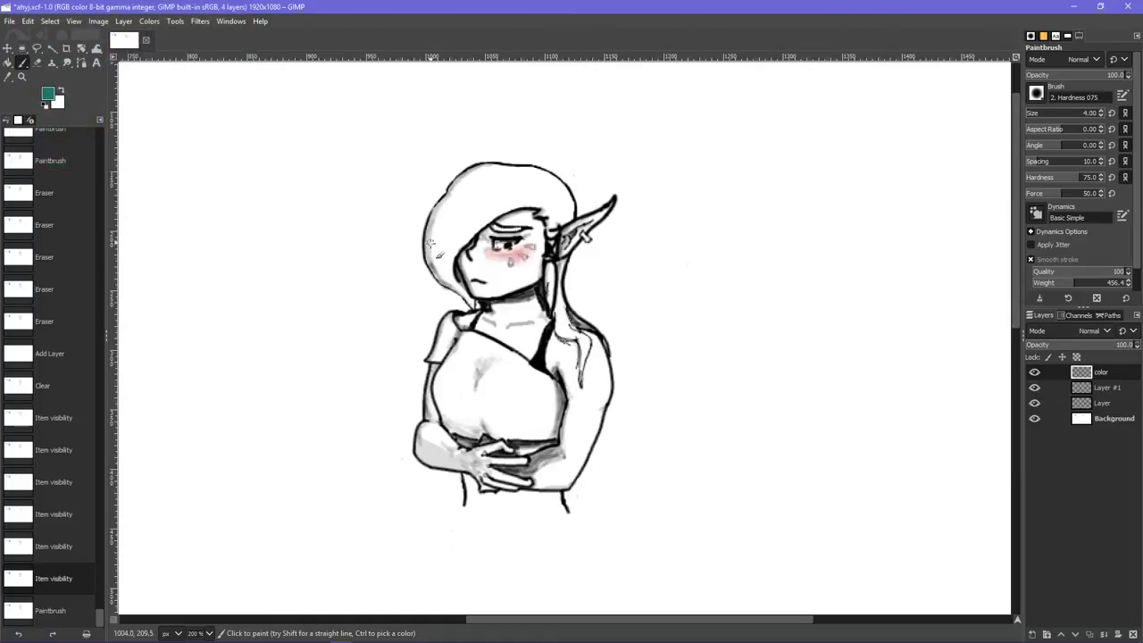
{"action": "left_click_drag", "start_coordinate": [434, 254], "coordinate": [464, 215]}
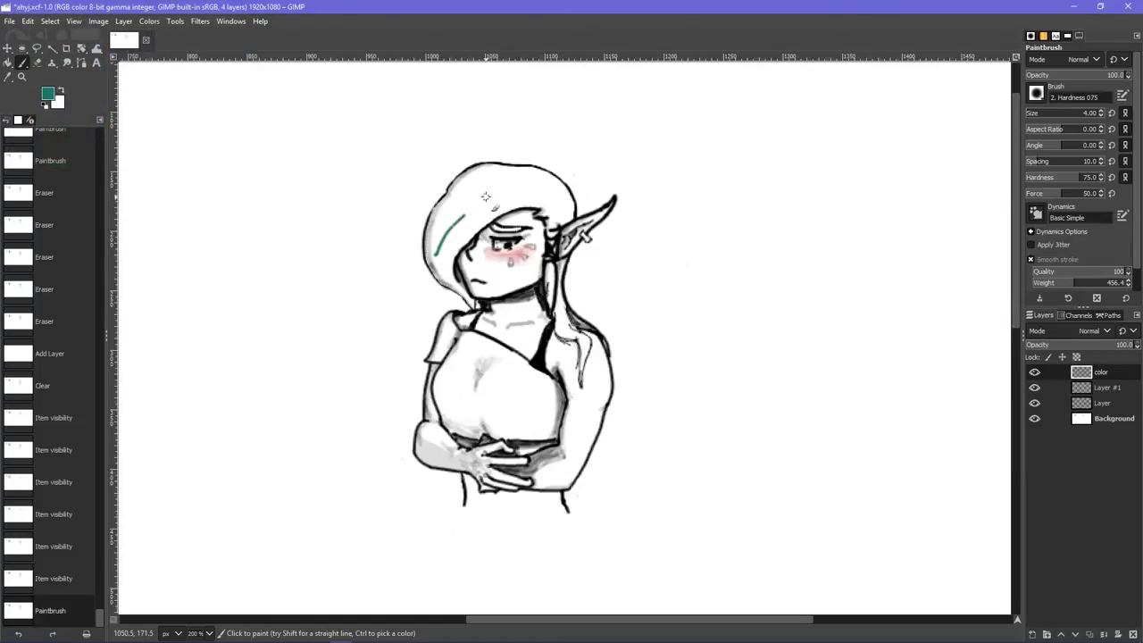
{"action": "key", "text": "ctrl+z"}
- Set the foreground colour to yellow e7d765 and paint a short stroke on the hair left of the face
{"action": "left_click", "coordinate": [47, 93]}
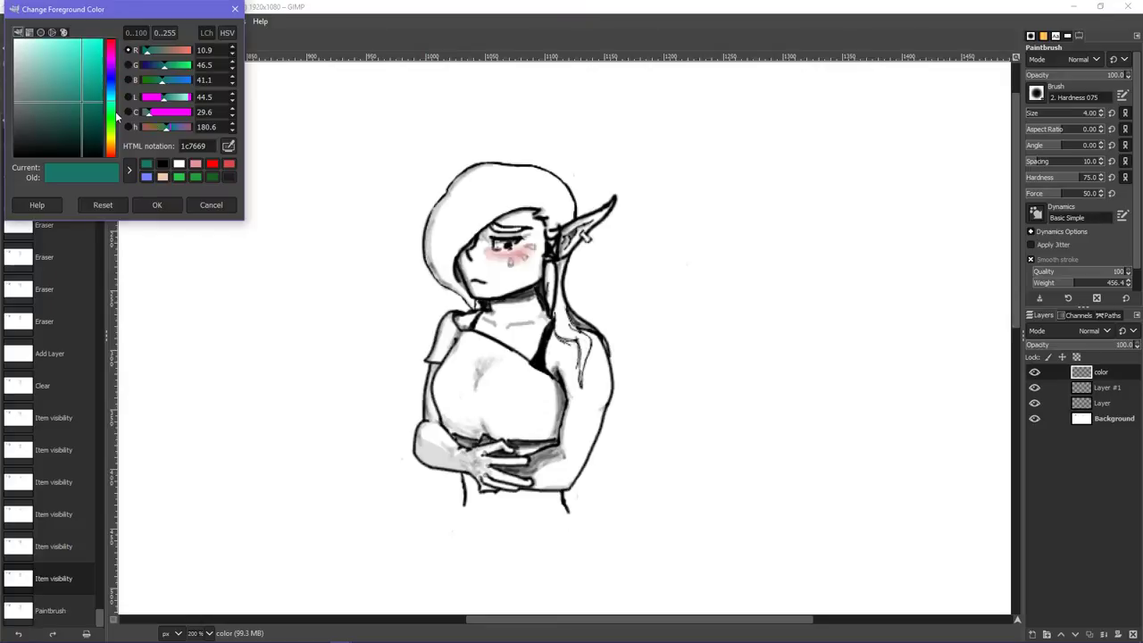
{"action": "mouse_move", "coordinate": [117, 116]}
{"action": "left_mouse_down"}
{"action": "mouse_move", "coordinate": [112, 143]}
{"action": "mouse_move", "coordinate": [52, 81]}
{"action": "mouse_move", "coordinate": [60, 71]}
{"action": "left_mouse_up"}
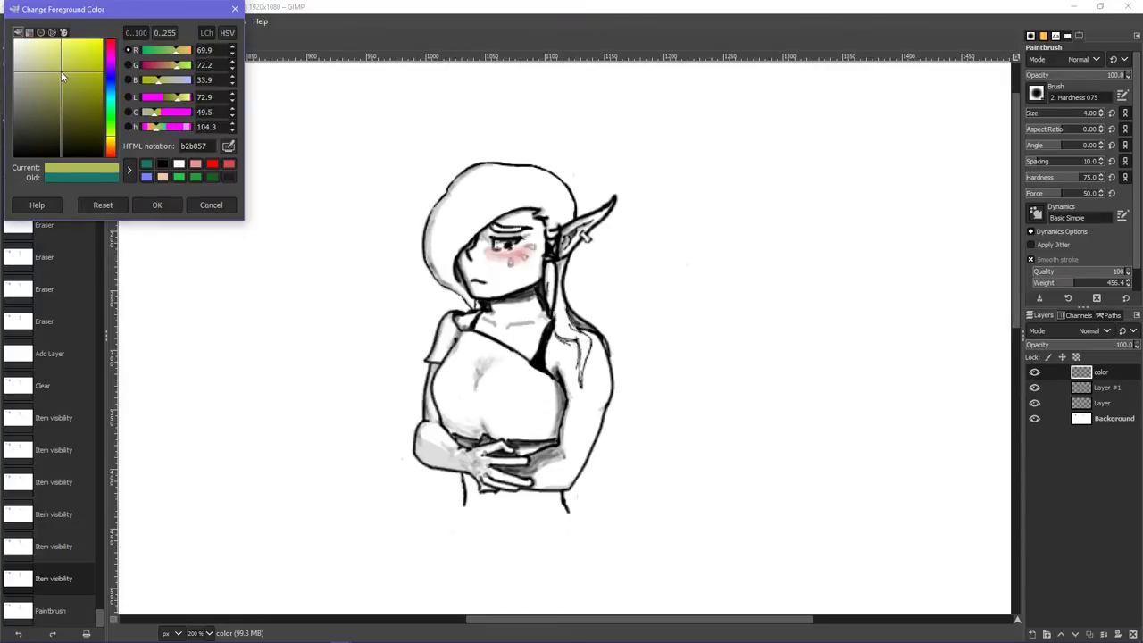
{"action": "left_click_drag", "start_coordinate": [116, 139], "coordinate": [113, 137]}
{"action": "left_click_drag", "start_coordinate": [52, 71], "coordinate": [61, 67]}
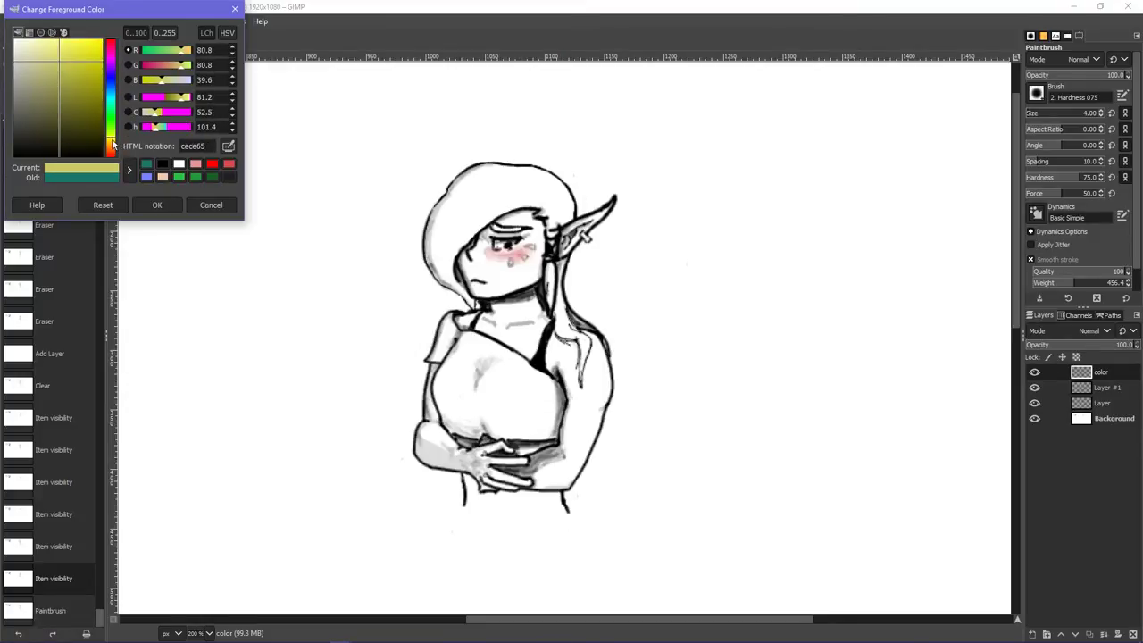
{"action": "left_click_drag", "start_coordinate": [112, 143], "coordinate": [112, 139]}
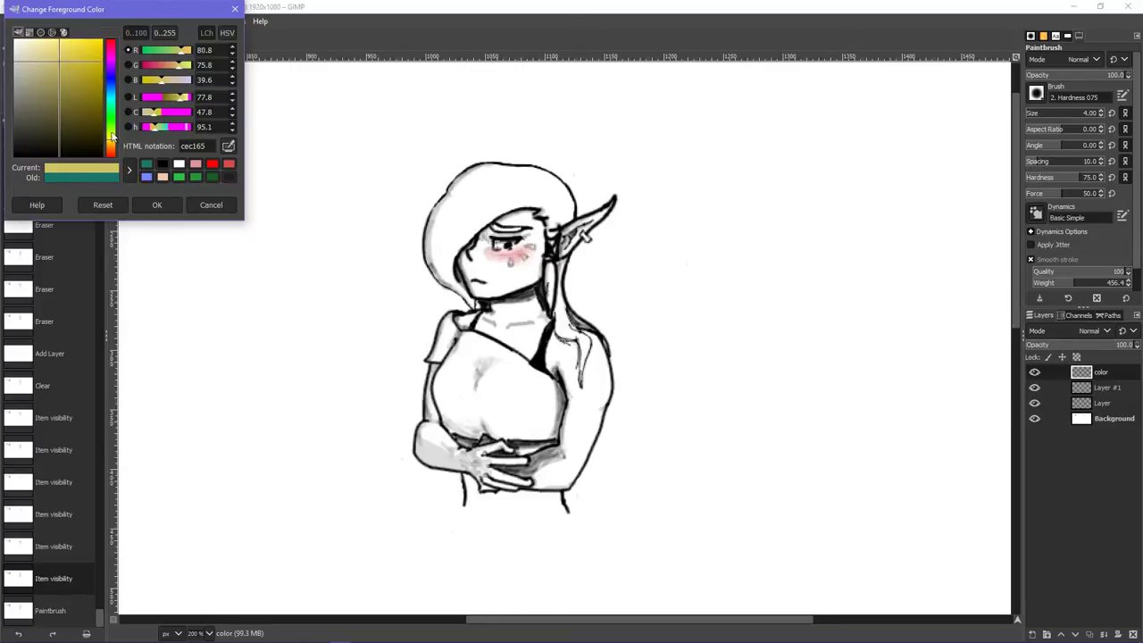
{"action": "left_click_drag", "start_coordinate": [40, 55], "coordinate": [65, 56]}
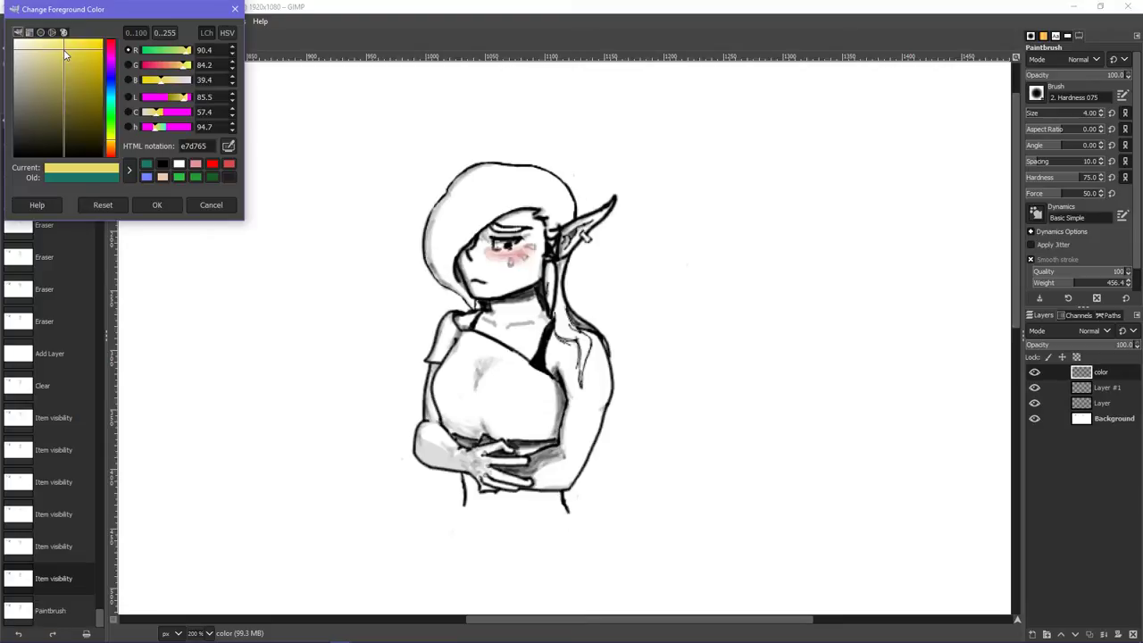
{"action": "left_click", "coordinate": [156, 208]}
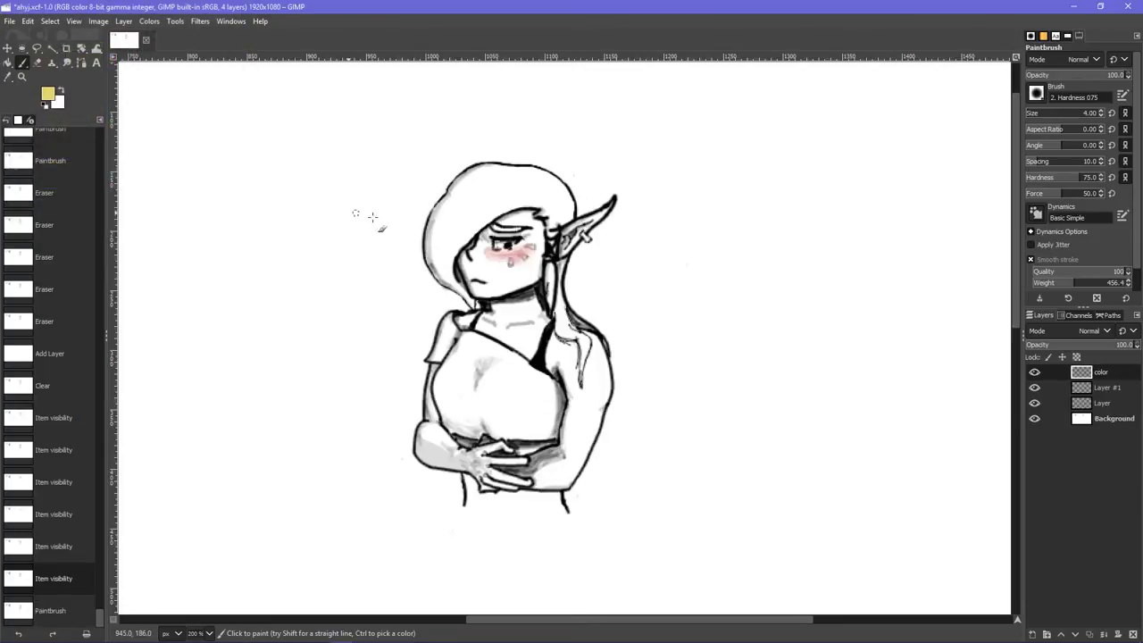
{"action": "left_click_drag", "start_coordinate": [446, 243], "coordinate": [466, 205]}
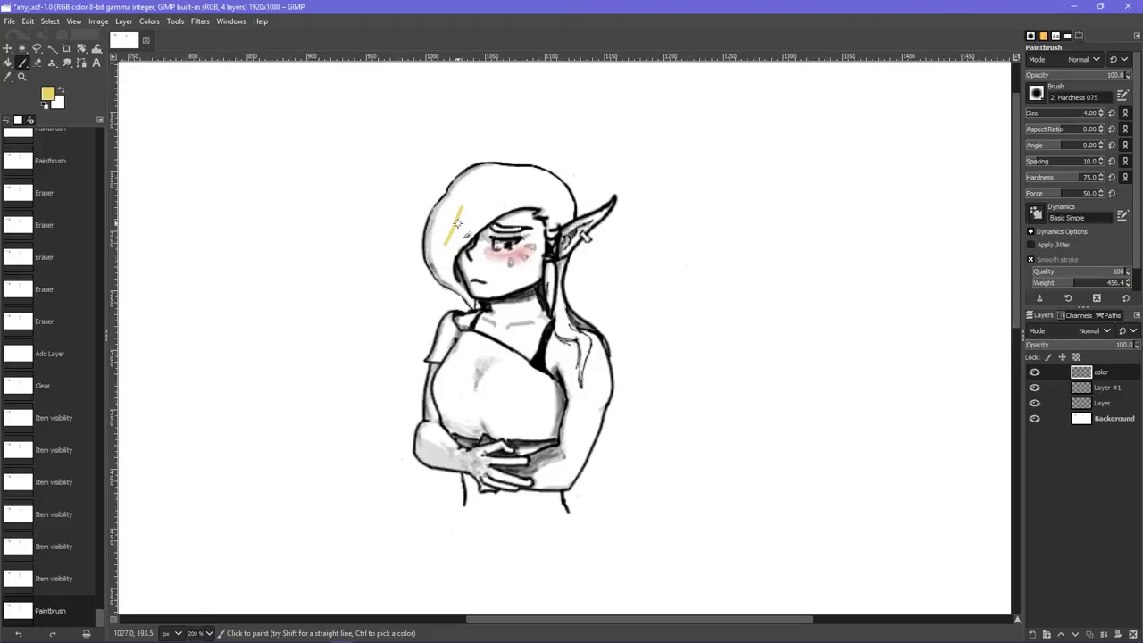
- Set the brush size to 30, try a stroke on the hair and undo the yellow test strokes
{"action": "left_click", "coordinate": [1050, 115]}
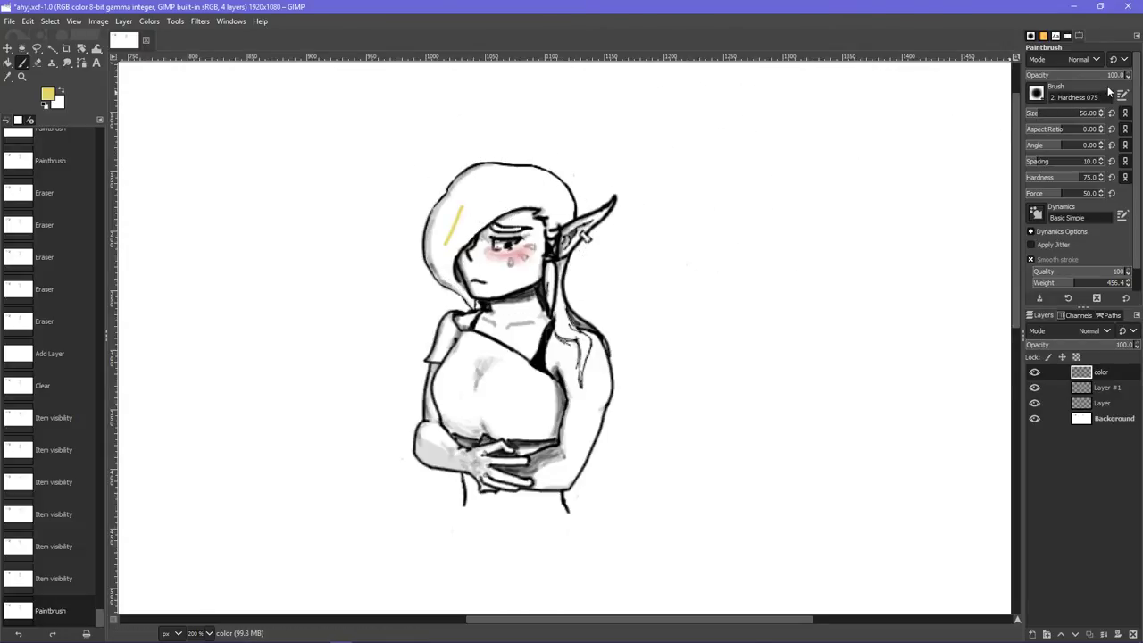
{"action": "left_click", "coordinate": [1034, 114]}
{"action": "mouse_move", "coordinate": [507, 190]}
{"action": "left_mouse_down"}
{"action": "mouse_move", "coordinate": [449, 224]}
{"action": "mouse_move", "coordinate": [443, 243]}
{"action": "left_mouse_up"}
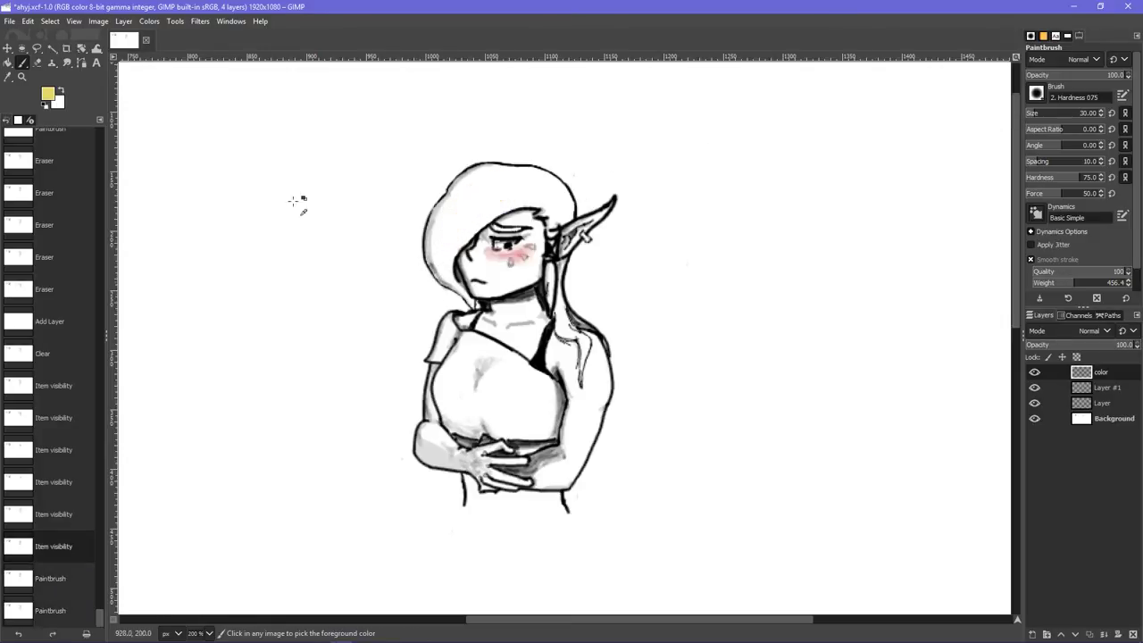
- Try brown 947536 as the foreground colour with a dab on the hair, and undo the dab
{"action": "left_click", "coordinate": [47, 93]}
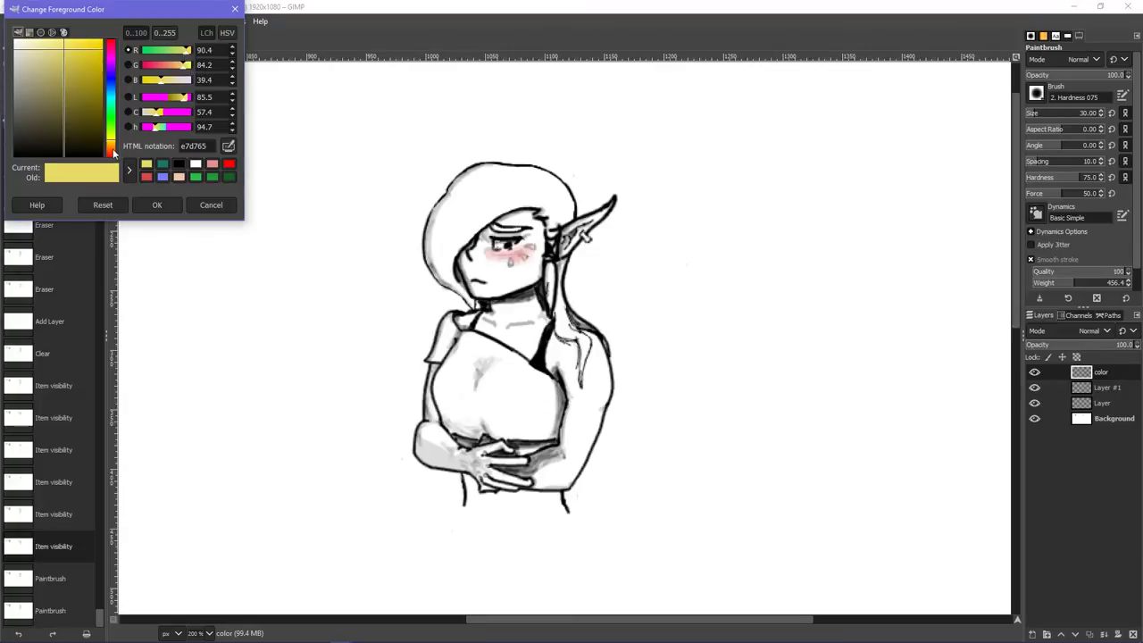
{"action": "left_click", "coordinate": [112, 147]}
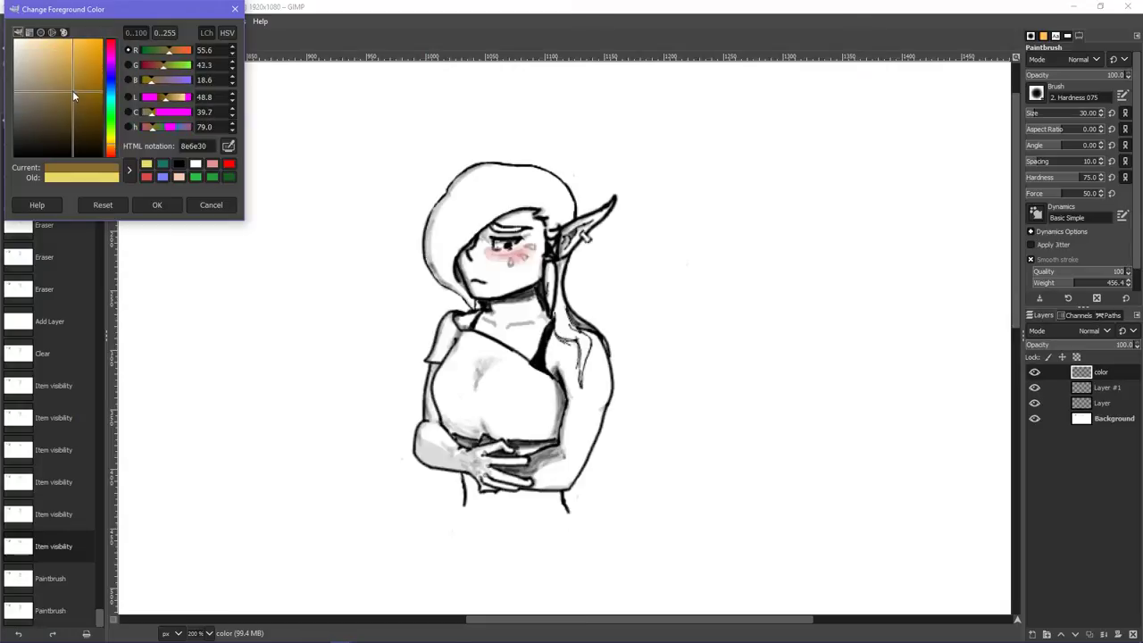
{"action": "left_click", "coordinate": [69, 85]}
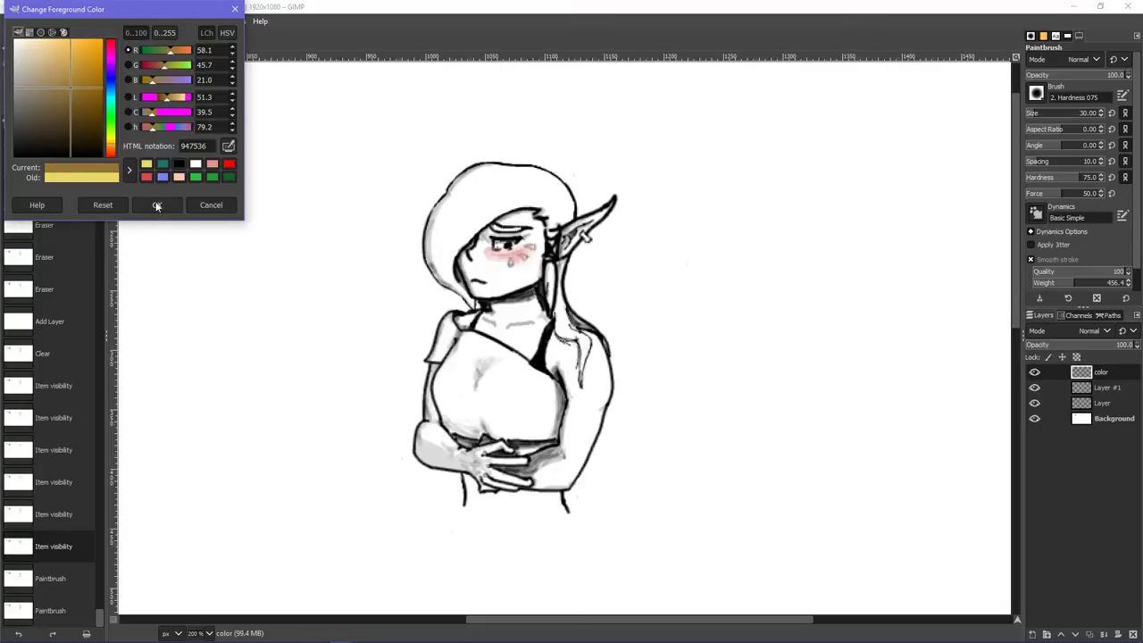
{"action": "left_click", "coordinate": [157, 204]}
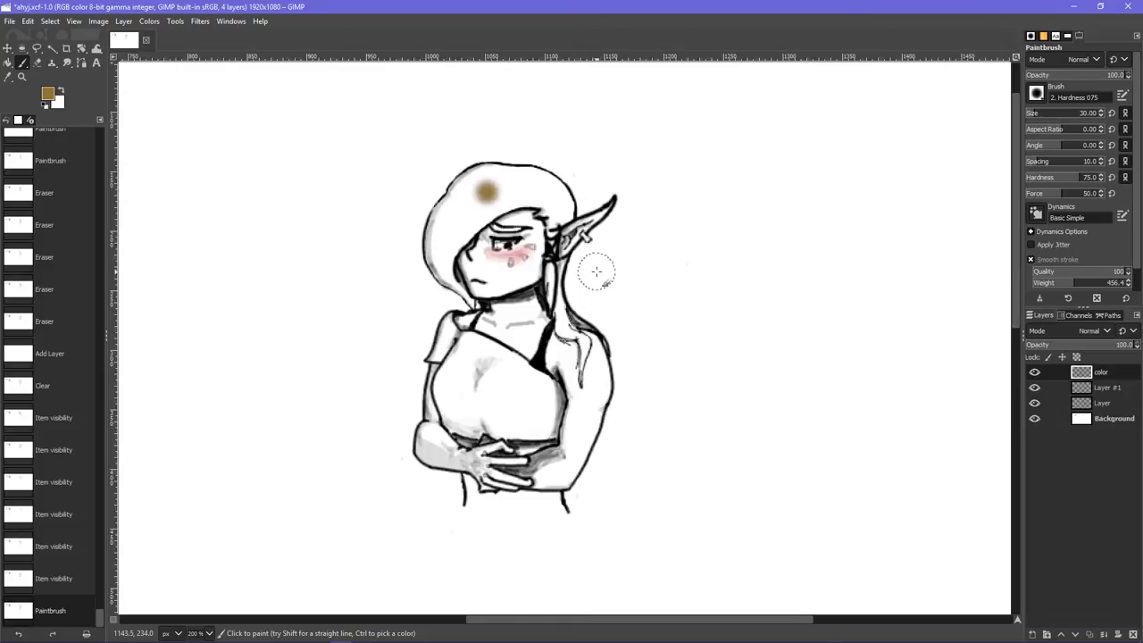
{"action": "key", "text": "ctrl+z"}
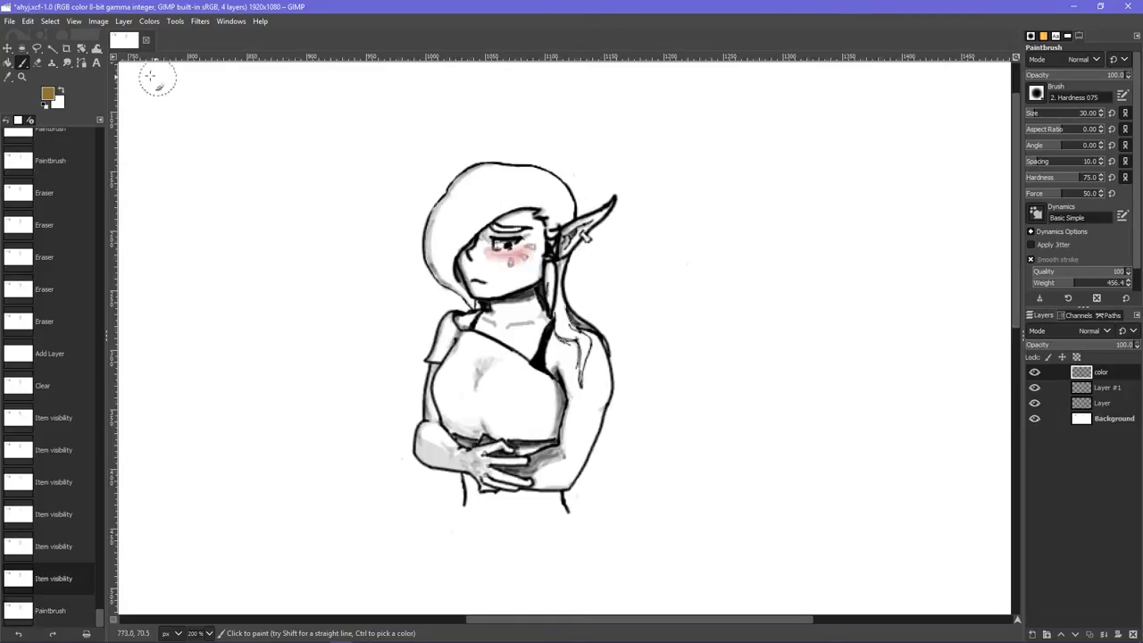
- Set the foreground colour back to yellow e7d765 and paint a short swatch on the blank canvas left of the figure
{"action": "left_click", "coordinate": [42, 94]}
{"action": "left_click", "coordinate": [112, 105]}
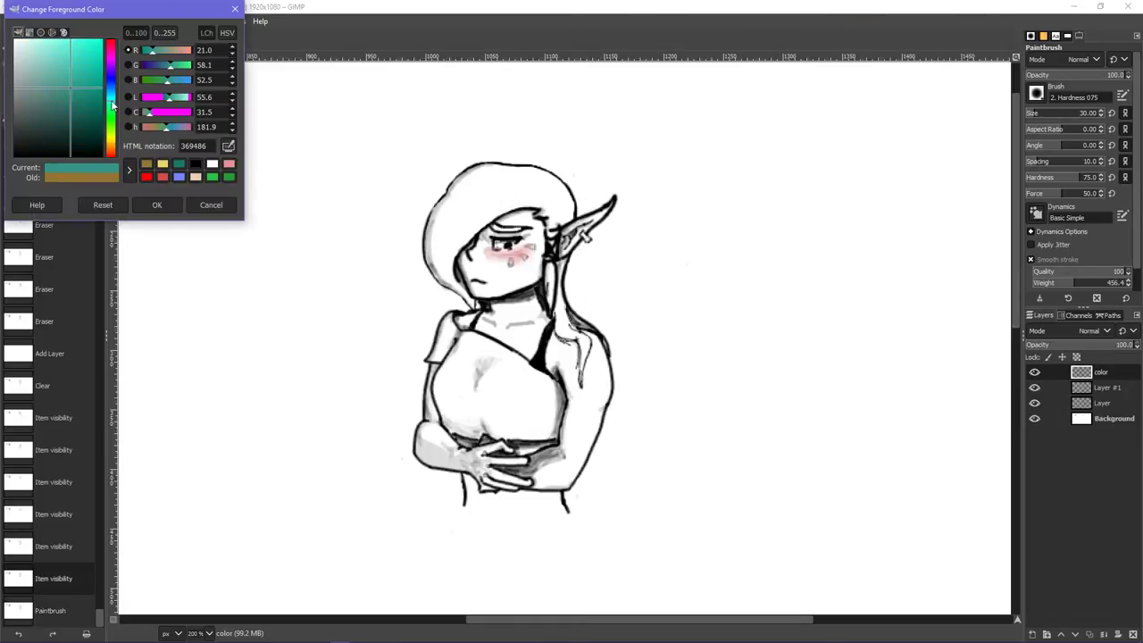
{"action": "left_click_drag", "start_coordinate": [111, 105], "coordinate": [110, 47]}
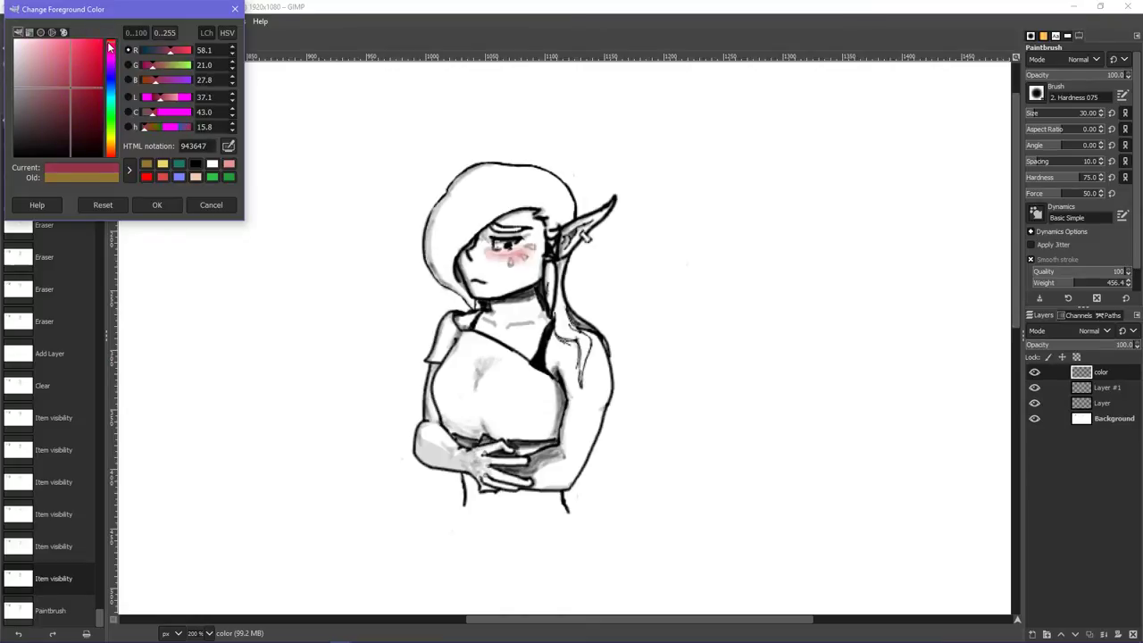
{"action": "left_click", "coordinate": [162, 163]}
{"action": "left_click_drag", "start_coordinate": [314, 284], "coordinate": [320, 266]}
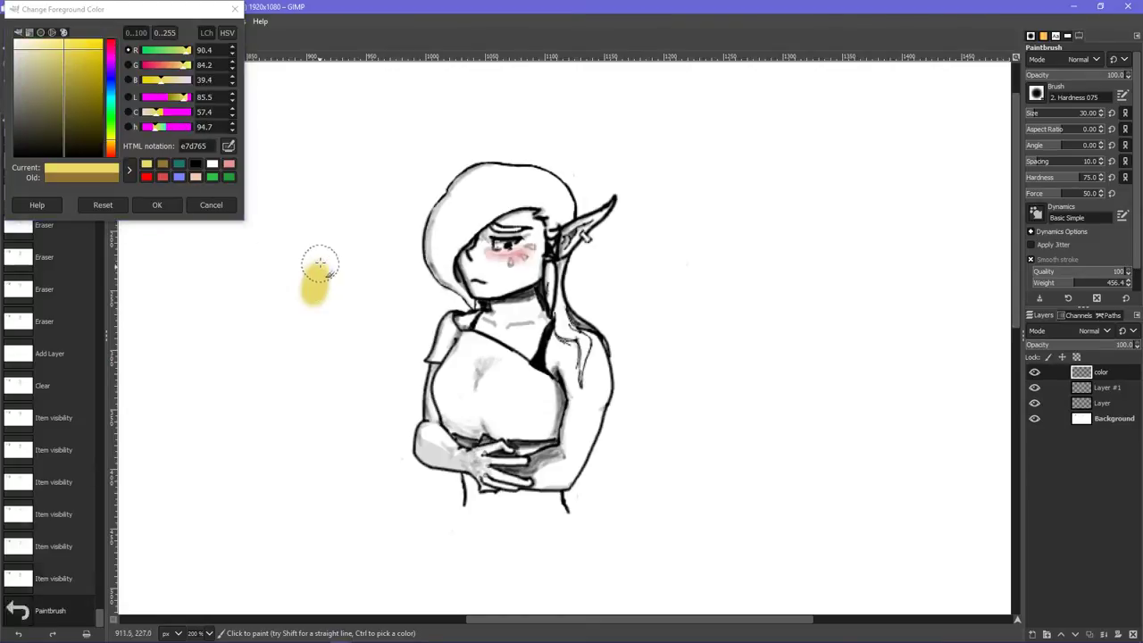
- Set the foreground colour to purple 8c65e7 and paint a swatch directly below the yellow one
{"action": "left_click", "coordinate": [112, 72]}
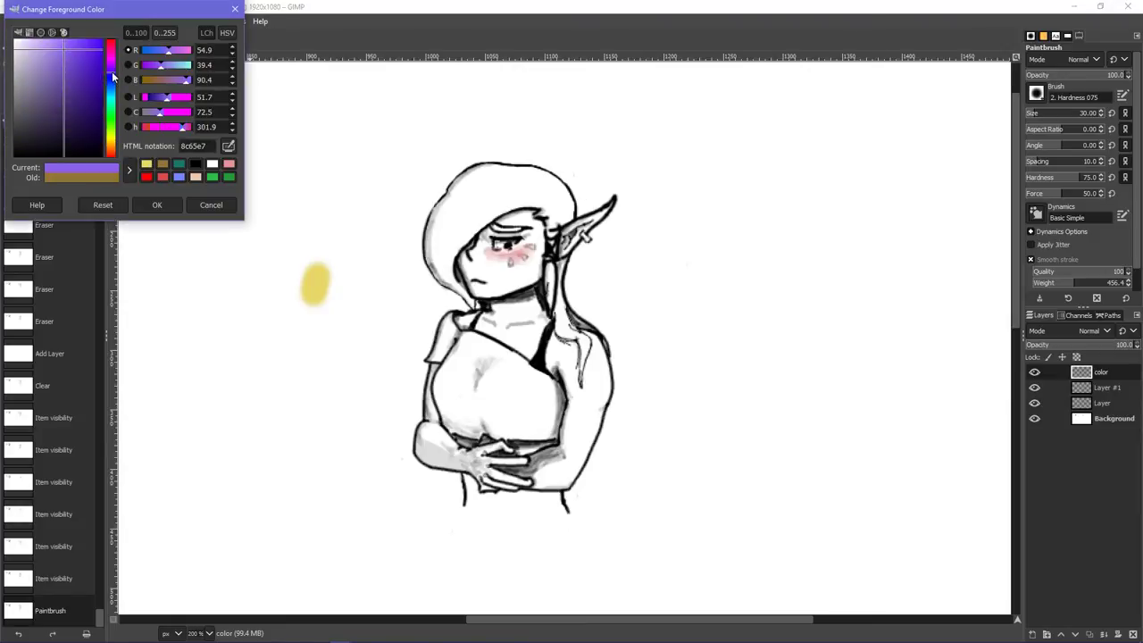
{"action": "left_click", "coordinate": [157, 205]}
{"action": "left_click_drag", "start_coordinate": [307, 331], "coordinate": [314, 272]}
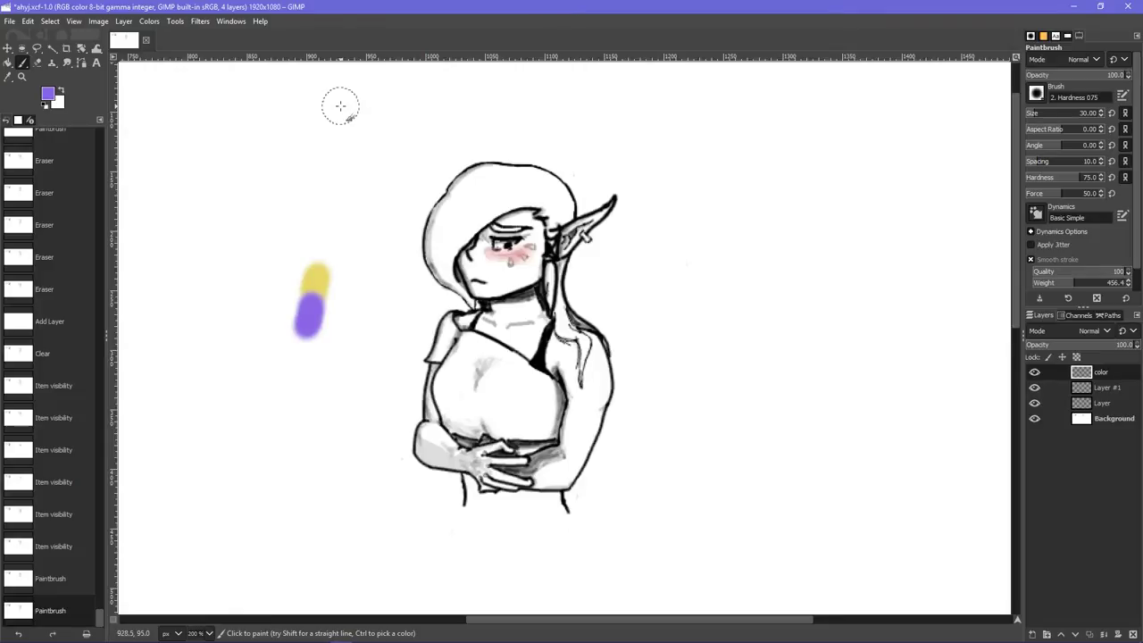
- Mix a duller yellow, cbcb69, from the saved yellow and paint a swatch of it to the right of the yellow one
{"action": "left_click", "coordinate": [45, 96]}
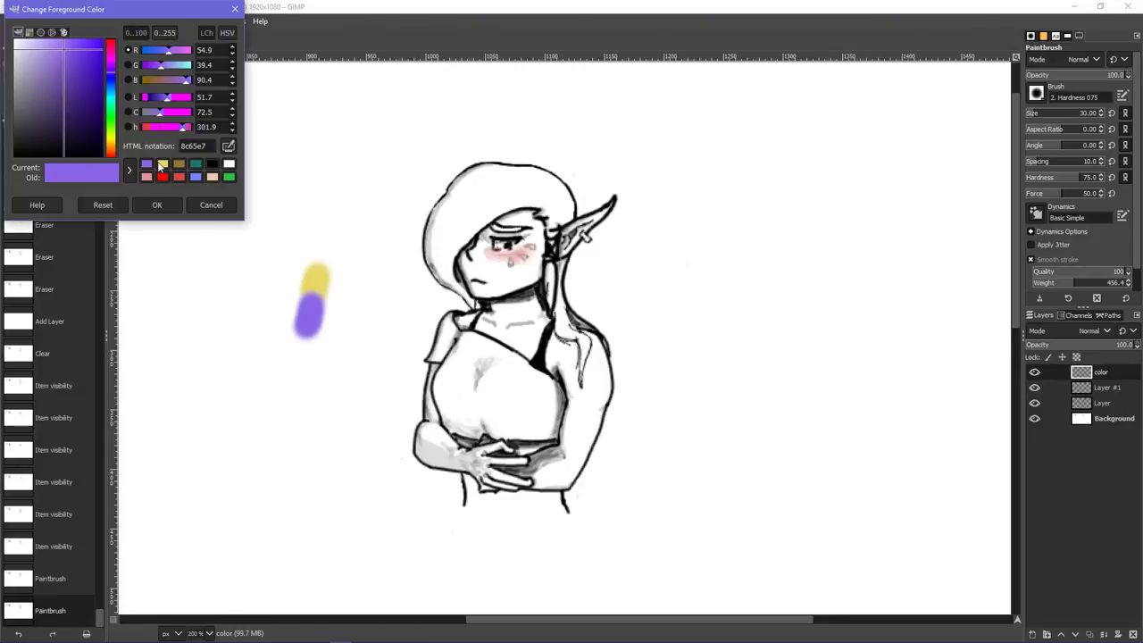
{"action": "left_click", "coordinate": [161, 165]}
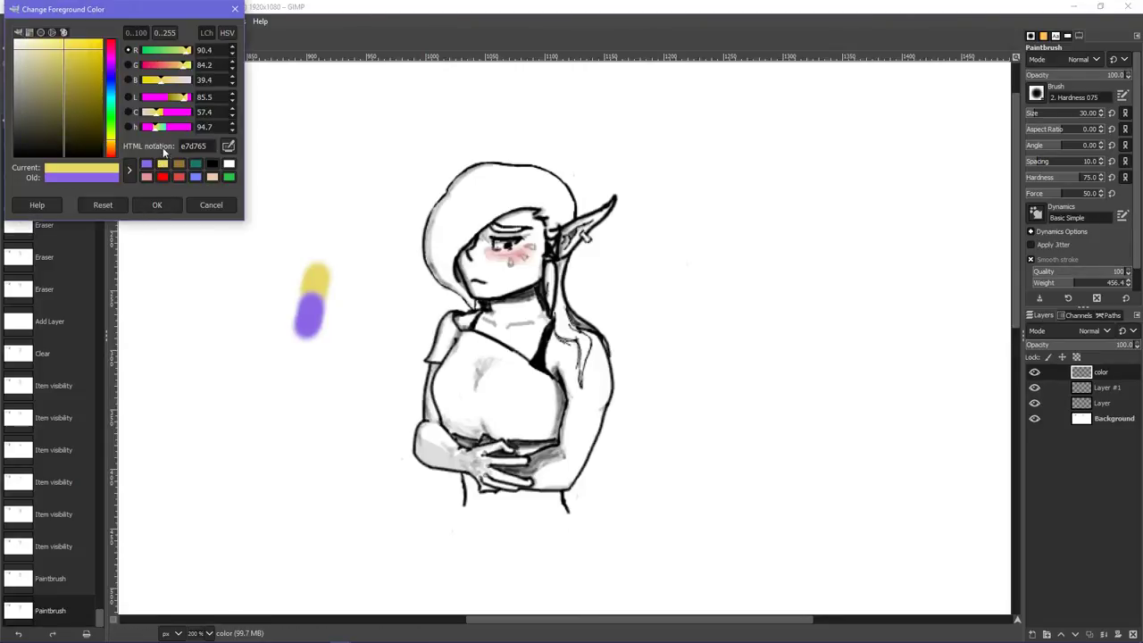
{"action": "left_click_drag", "start_coordinate": [114, 146], "coordinate": [113, 143]}
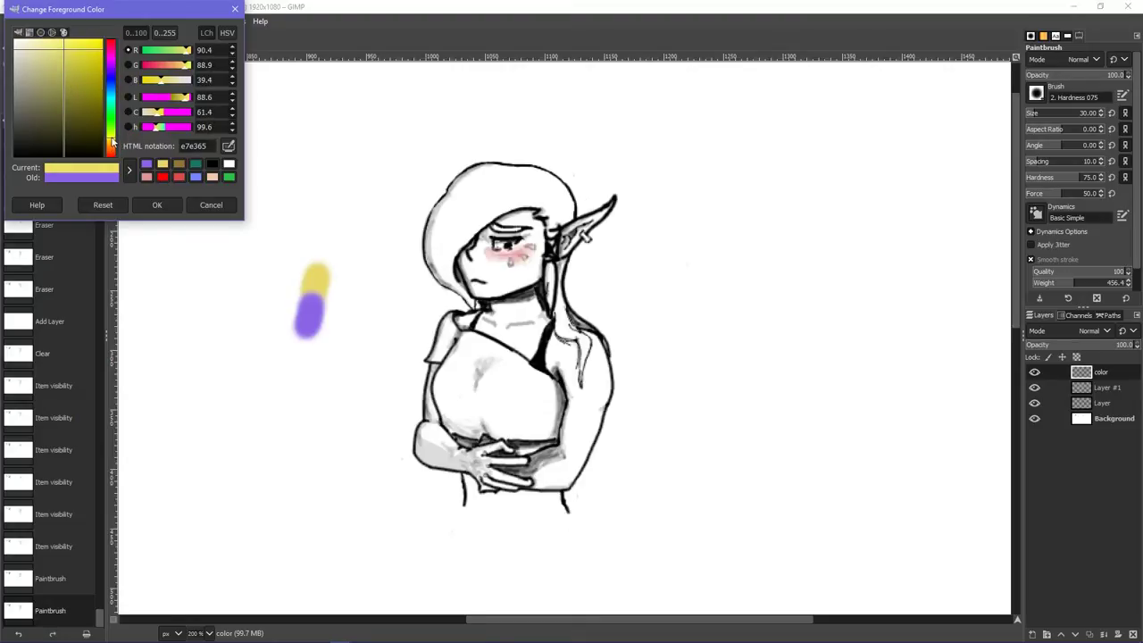
{"action": "left_click_drag", "start_coordinate": [52, 55], "coordinate": [57, 67]}
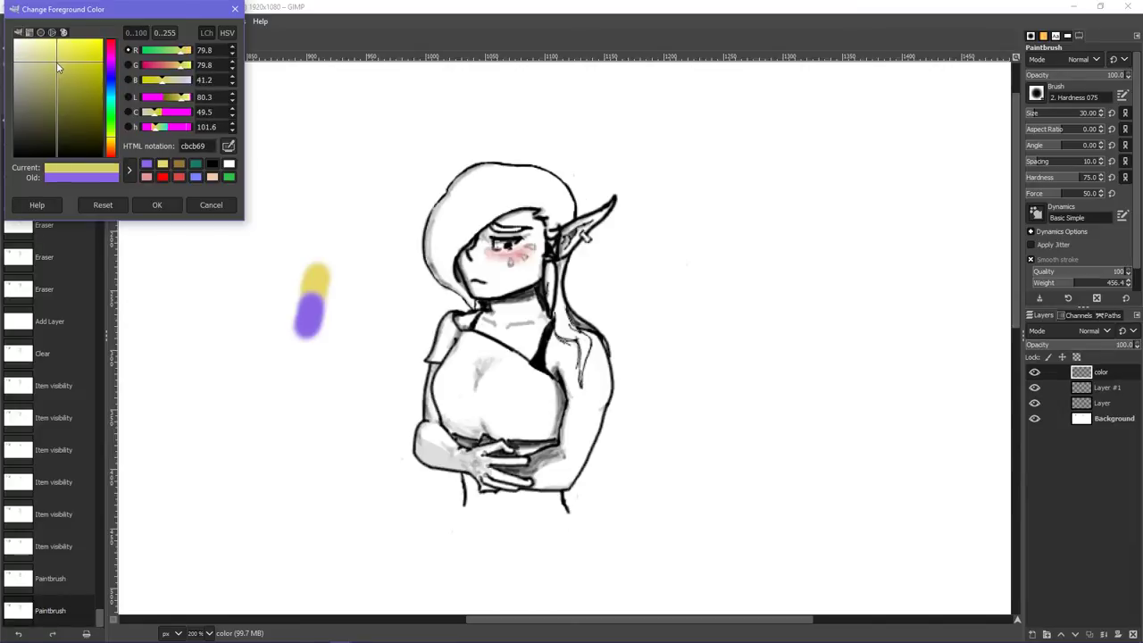
{"action": "left_click", "coordinate": [153, 205]}
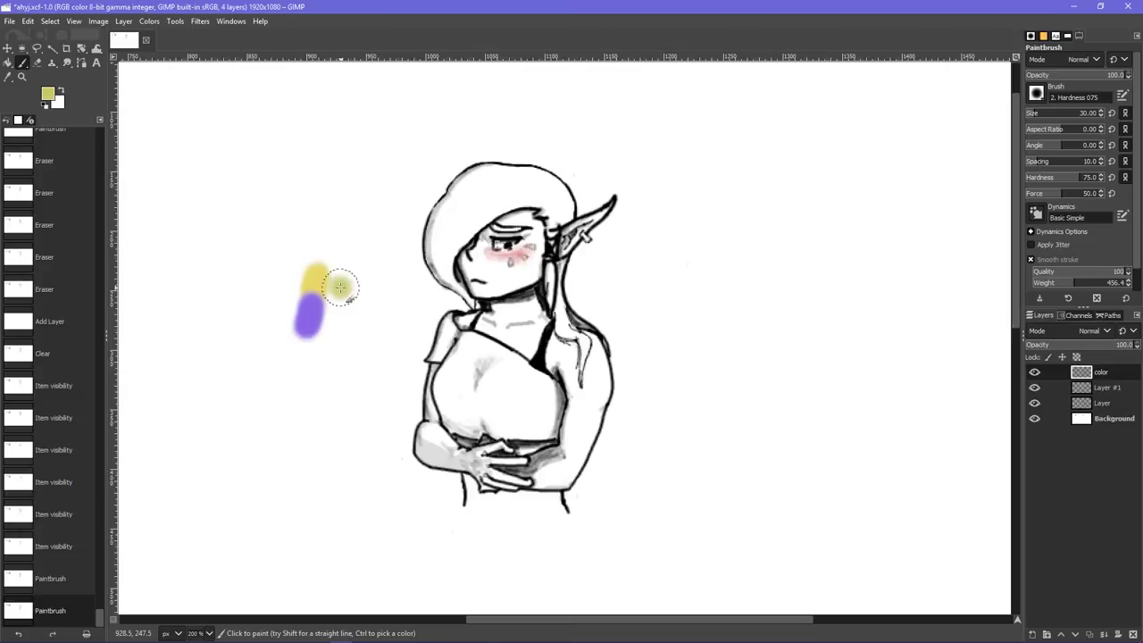
{"action": "left_click", "coordinate": [340, 286]}
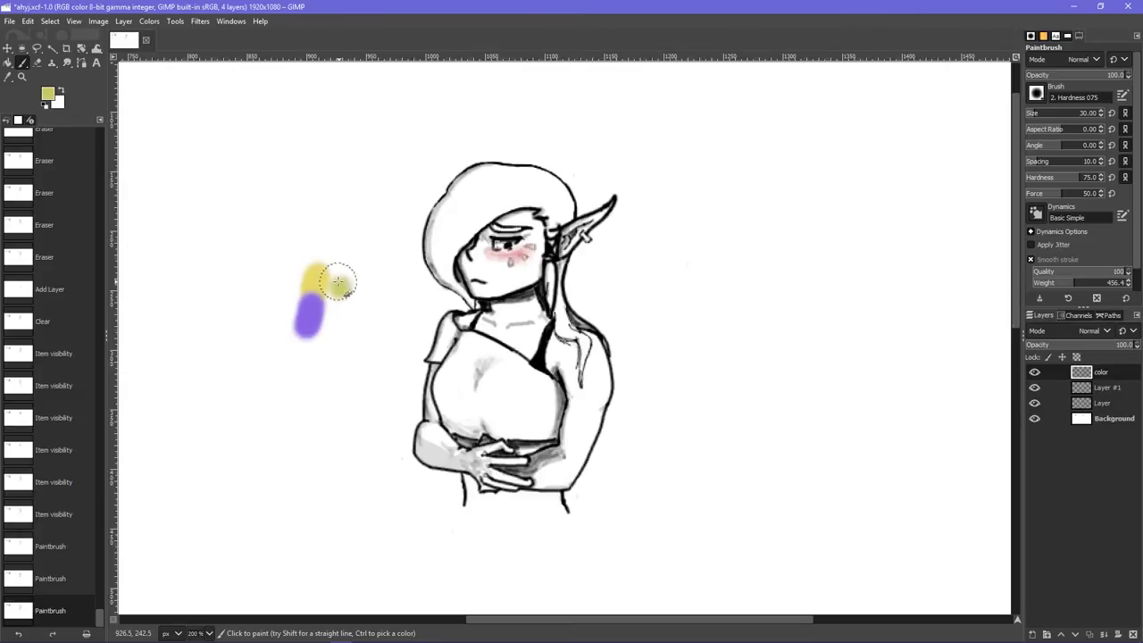
{"action": "left_click_drag", "start_coordinate": [338, 282], "coordinate": [350, 284]}
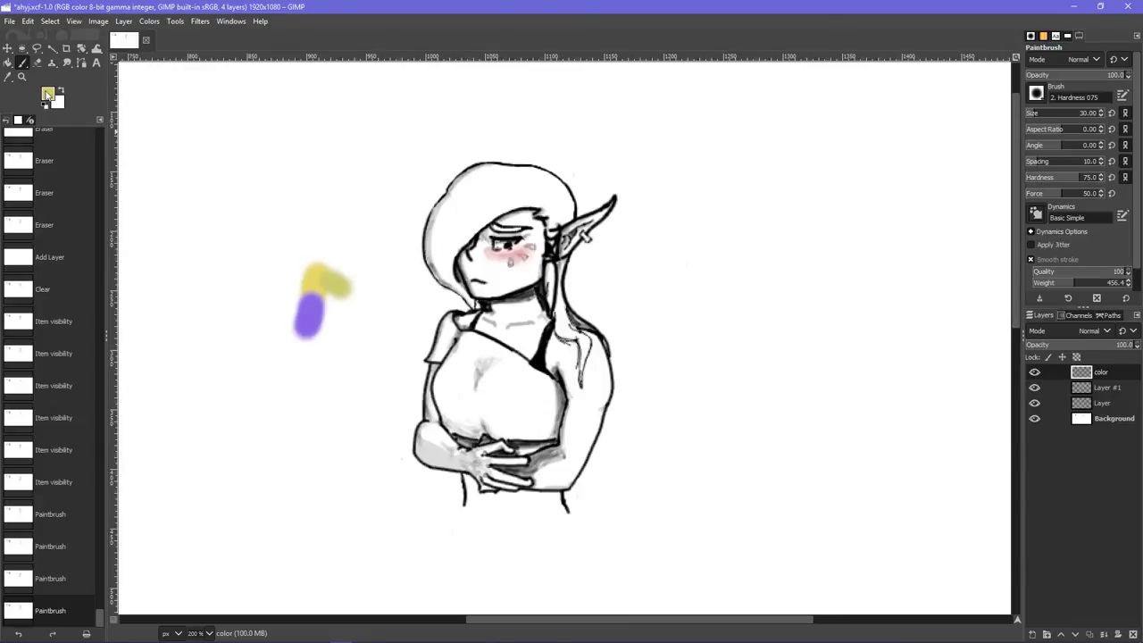
- Lighten the saved yellow to f2e588 and dab a swatch of it to the left of the yellow one
{"action": "left_click", "coordinate": [47, 95]}
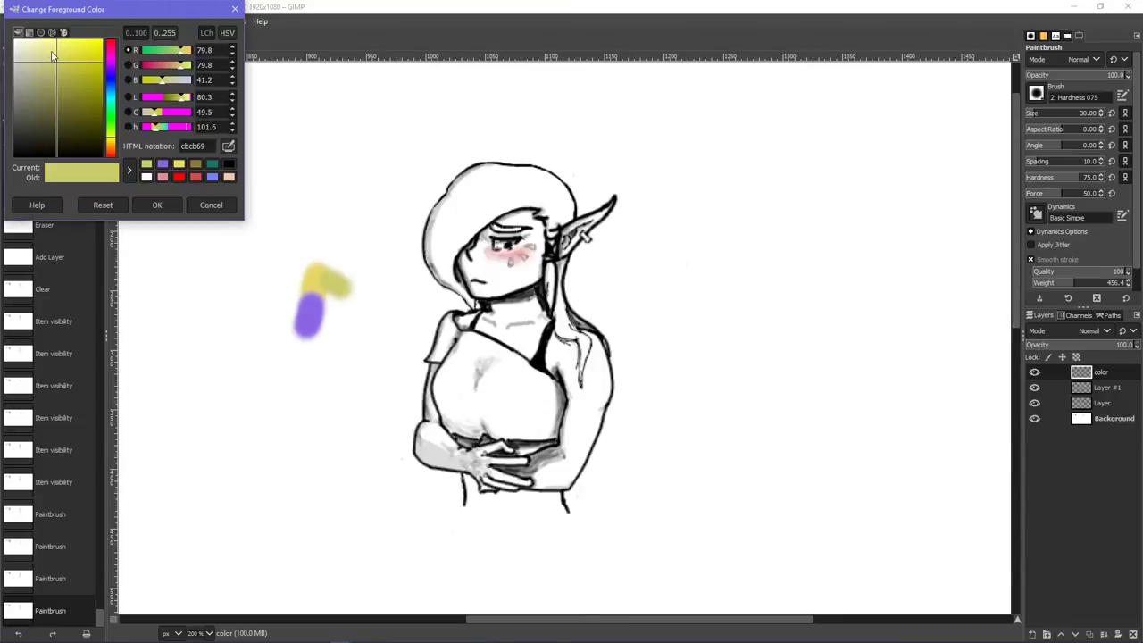
{"action": "left_click", "coordinate": [178, 166]}
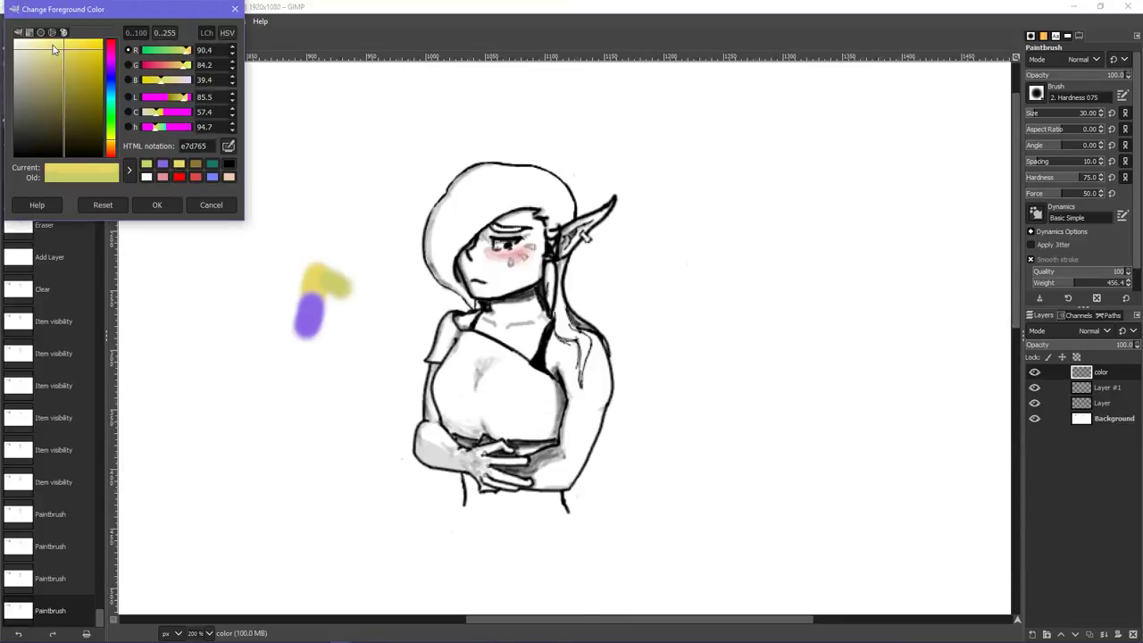
{"action": "left_click", "coordinate": [54, 48]}
{"action": "left_click", "coordinate": [156, 204]}
{"action": "left_click", "coordinate": [299, 272]}
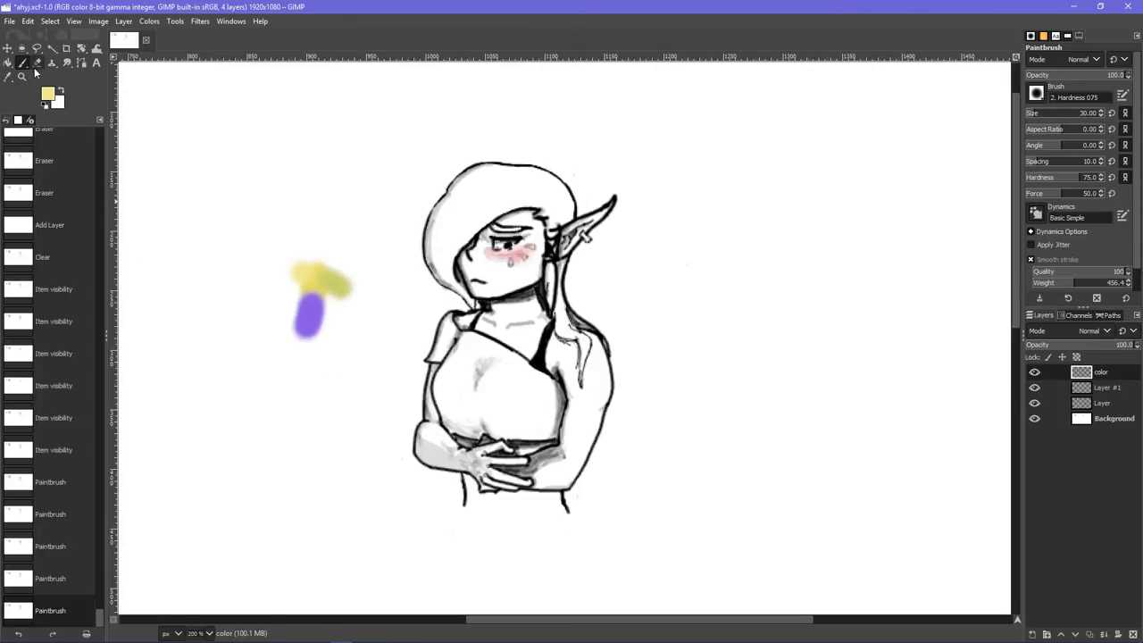
{"action": "left_click", "coordinate": [48, 93]}
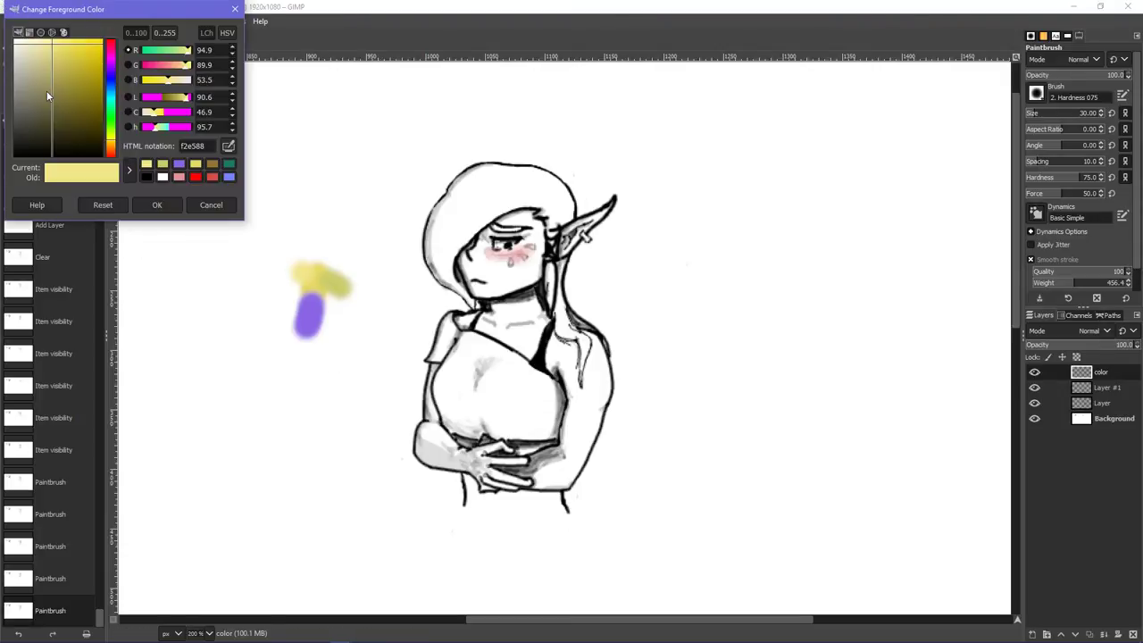
{"action": "left_click", "coordinate": [178, 168]}
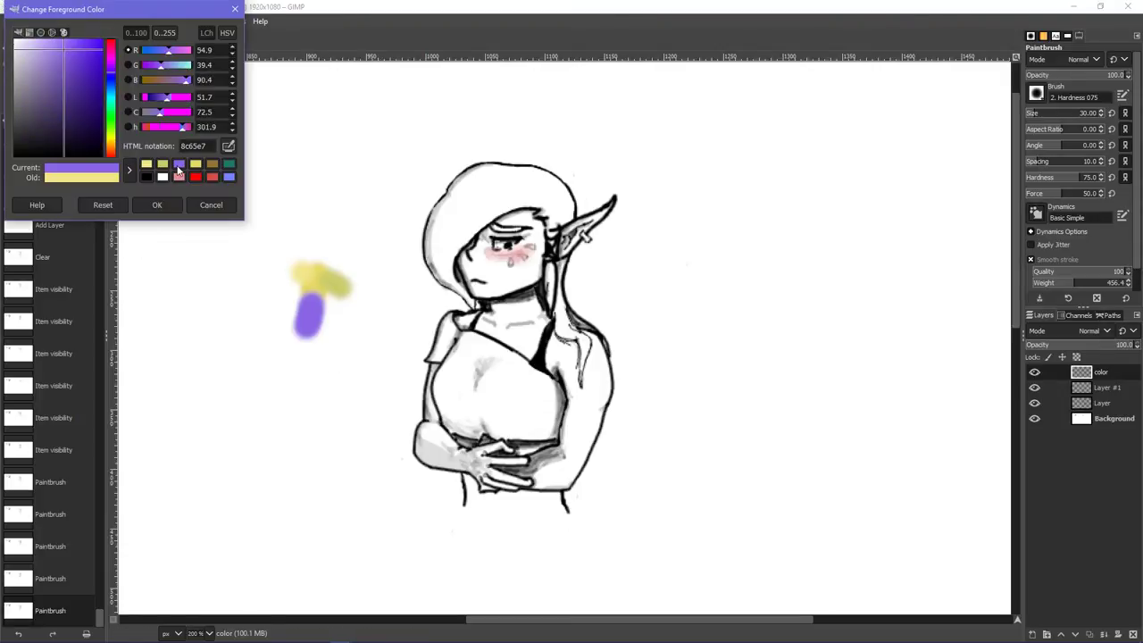
{"action": "left_click", "coordinate": [62, 53]}
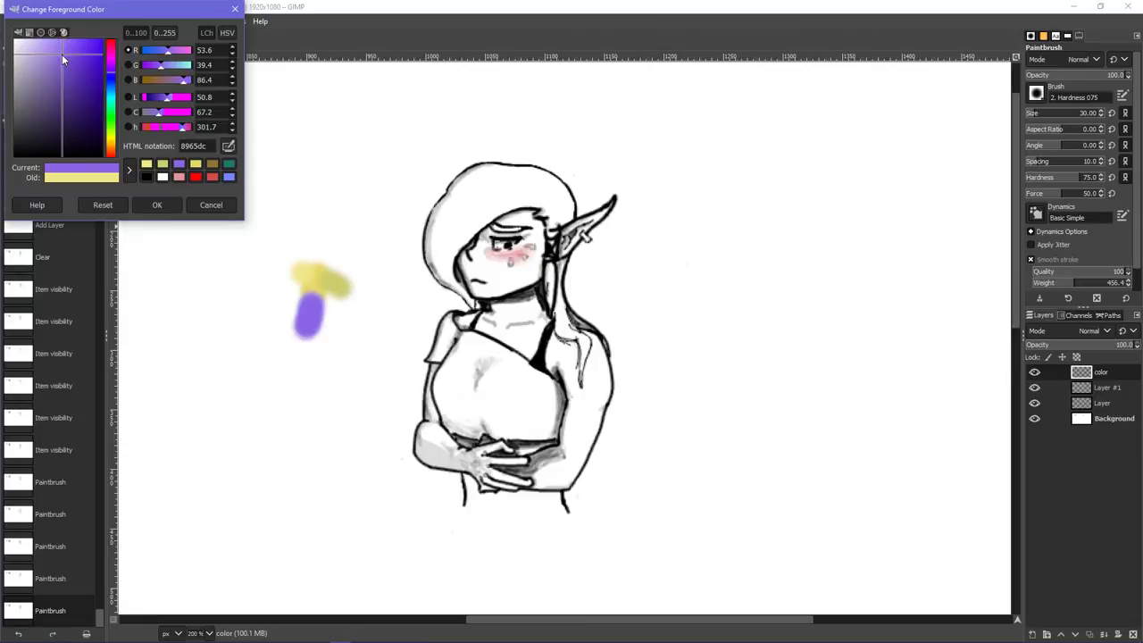
{"action": "left_click", "coordinate": [236, 9]}
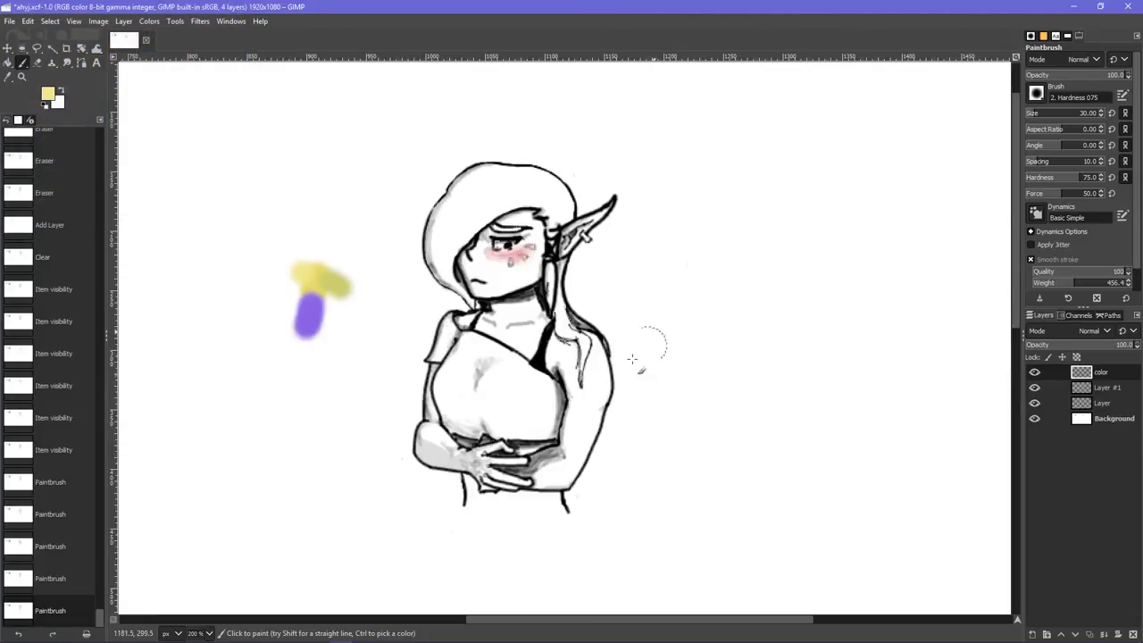
- Zoom to 400% on the head, try a light yellow dab on the hair, and undo it
{"action": "left_click", "coordinate": [208, 633]}
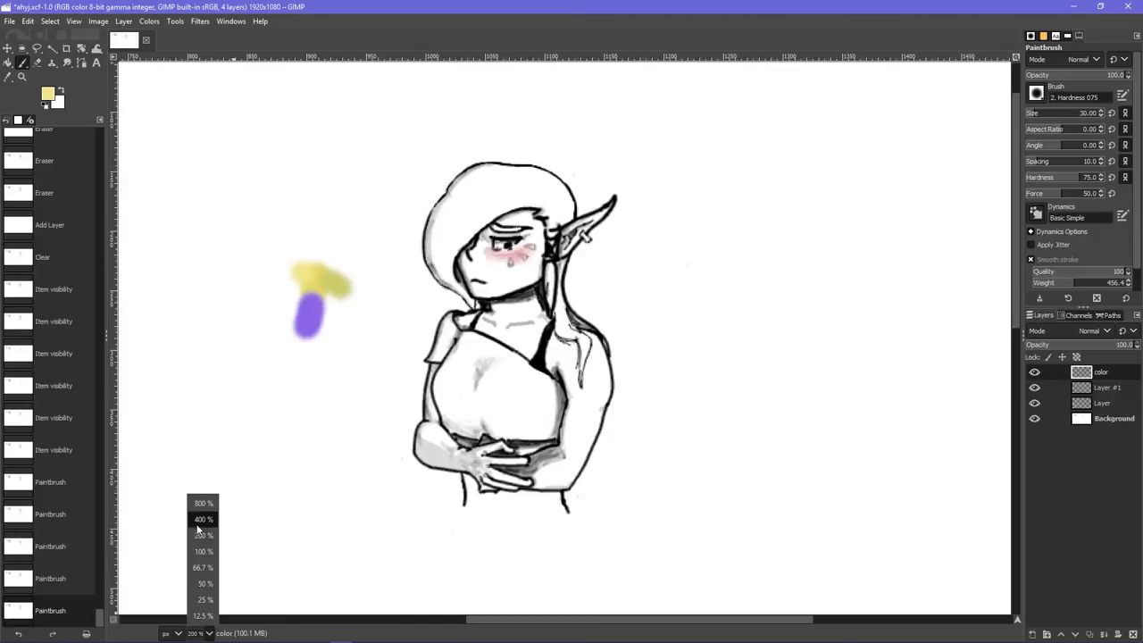
{"action": "left_click", "coordinate": [198, 520]}
{"action": "scroll", "coordinate": [357, 420], "scroll_direction": "up", "scroll_amount": 3}
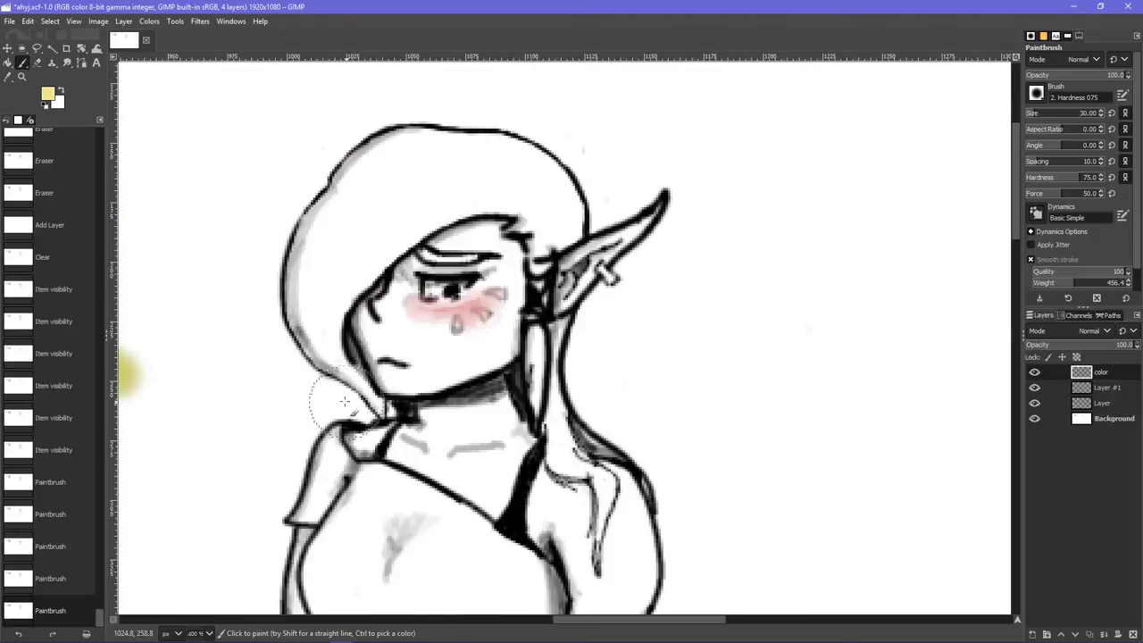
{"action": "left_click", "coordinate": [436, 184]}
{"action": "key", "text": "ctrl+z"}
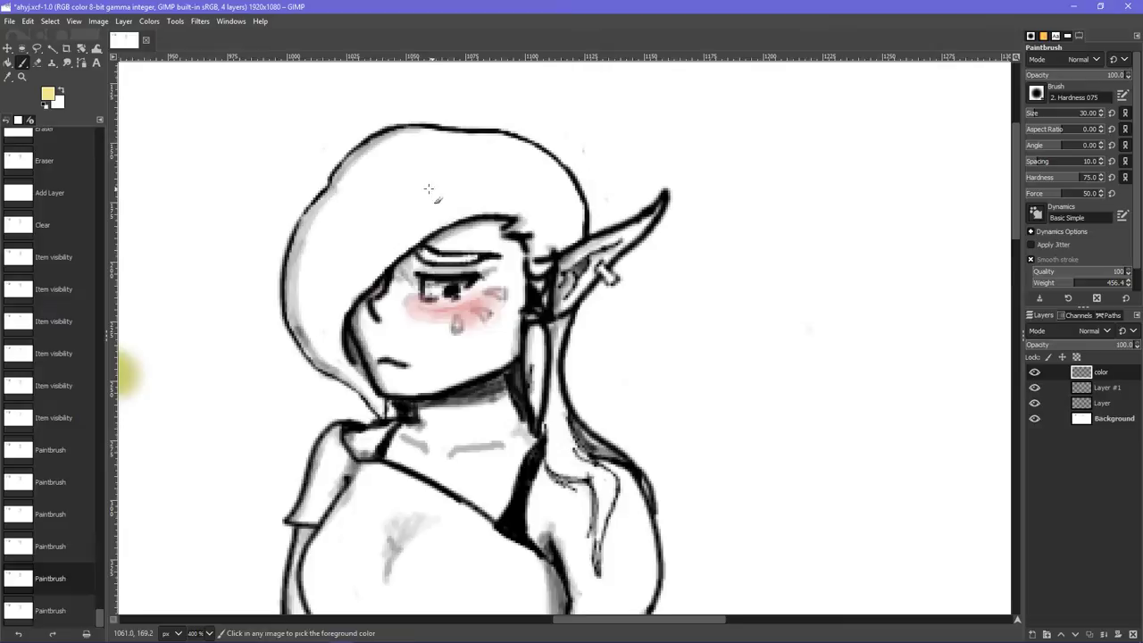
- Set the foreground colour to the saved purple 8c65e7, test it with a dab on the hair, and undo the dab
{"action": "left_click", "coordinate": [43, 98]}
{"action": "left_click", "coordinate": [178, 164]}
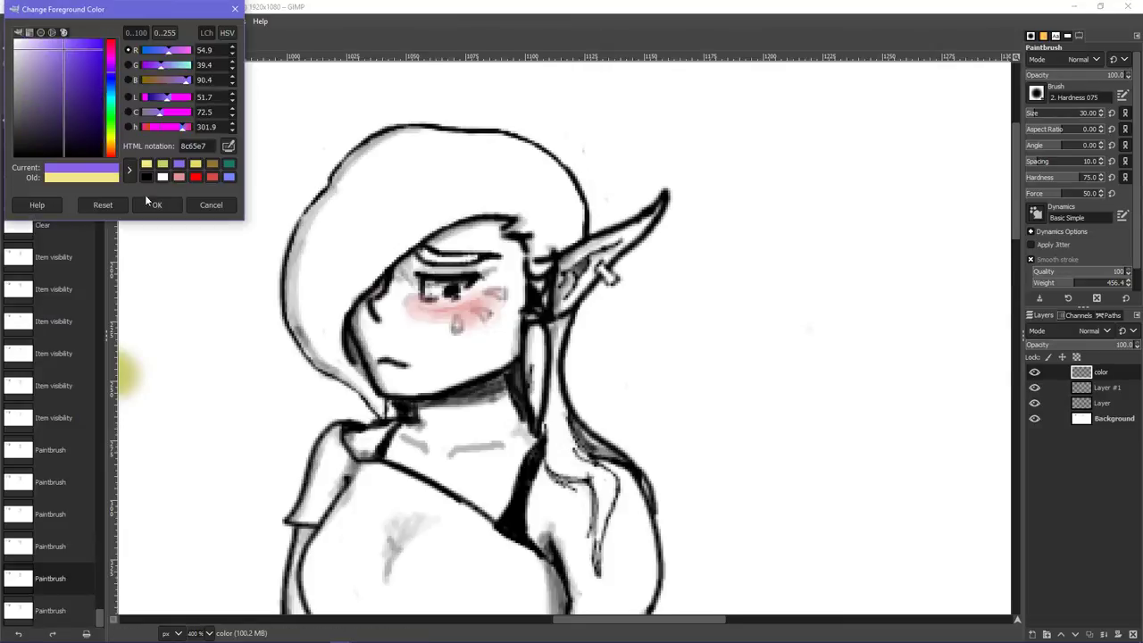
{"action": "left_click", "coordinate": [148, 204]}
{"action": "left_click", "coordinate": [367, 187]}
{"action": "key", "text": "ctrl+z"}
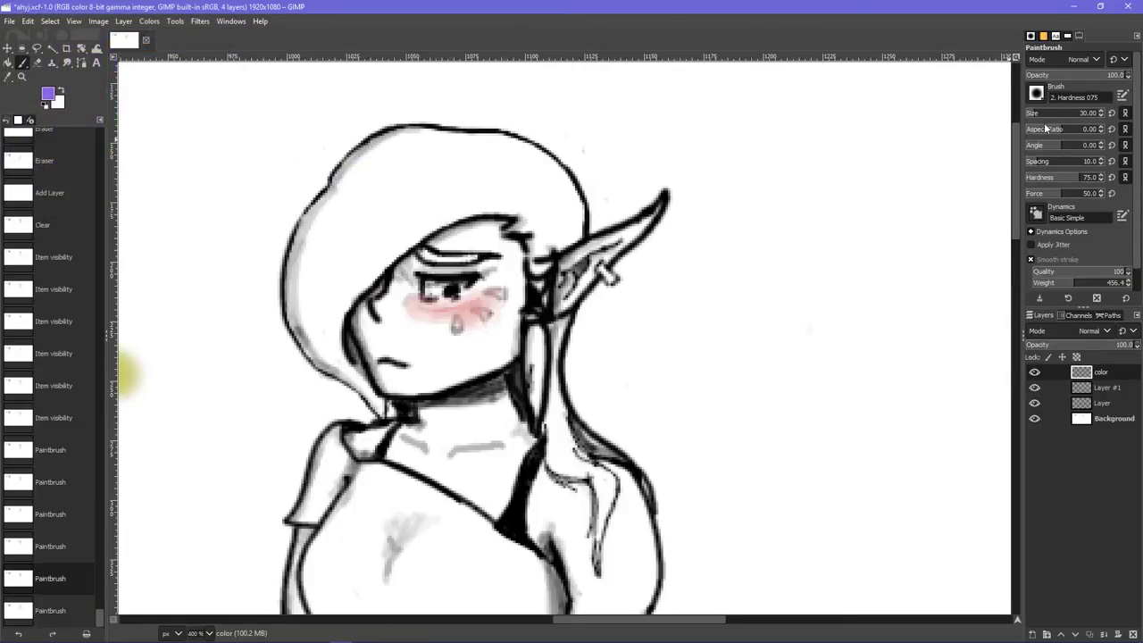
- Paint the hair on top of the head and down the fringe purple, following the curve around the forehead
{"action": "left_click", "coordinate": [492, 179]}
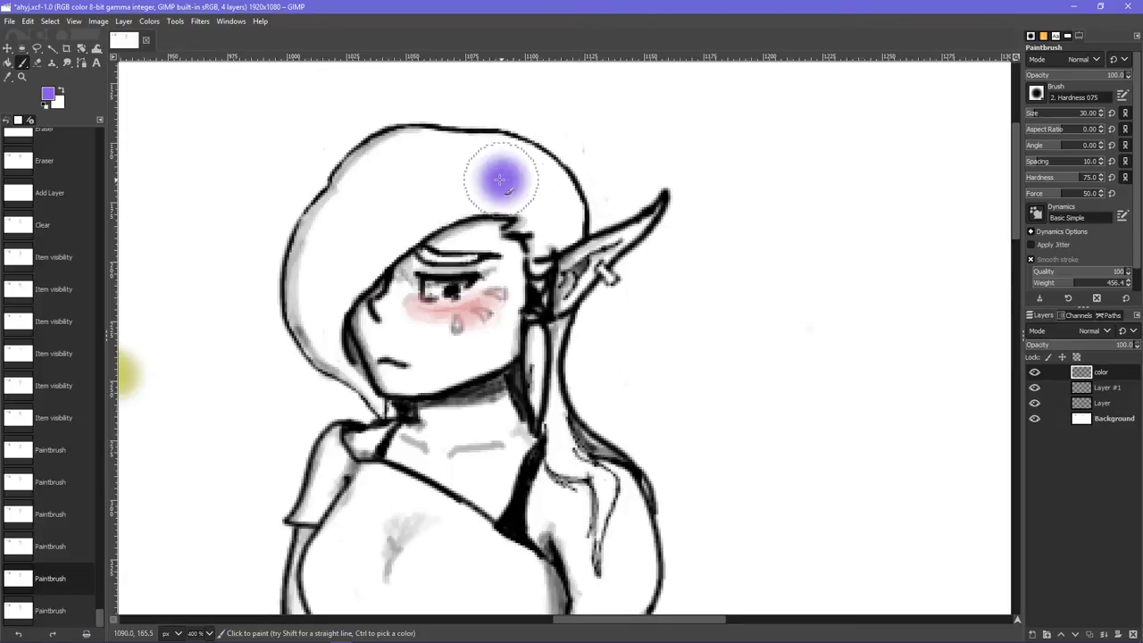
{"action": "mouse_move", "coordinate": [457, 186]}
{"action": "left_mouse_down"}
{"action": "mouse_move", "coordinate": [375, 194]}
{"action": "mouse_move", "coordinate": [324, 298]}
{"action": "mouse_move", "coordinate": [318, 270]}
{"action": "mouse_move", "coordinate": [341, 225]}
{"action": "mouse_move", "coordinate": [371, 189]}
{"action": "mouse_move", "coordinate": [433, 154]}
{"action": "mouse_move", "coordinate": [561, 192]}
{"action": "mouse_move", "coordinate": [571, 212]}
{"action": "mouse_move", "coordinate": [554, 235]}
{"action": "left_mouse_up"}
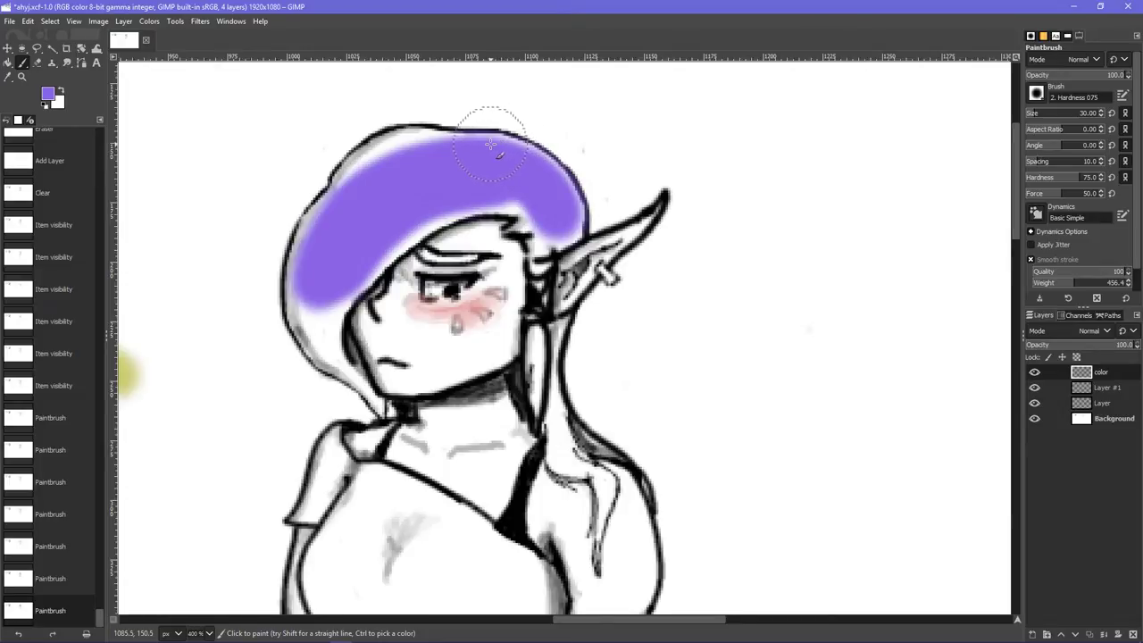
{"action": "mouse_move", "coordinate": [491, 144]}
{"action": "left_mouse_down"}
{"action": "mouse_move", "coordinate": [393, 138]}
{"action": "mouse_move", "coordinate": [408, 158]}
{"action": "mouse_move", "coordinate": [335, 178]}
{"action": "left_mouse_up"}
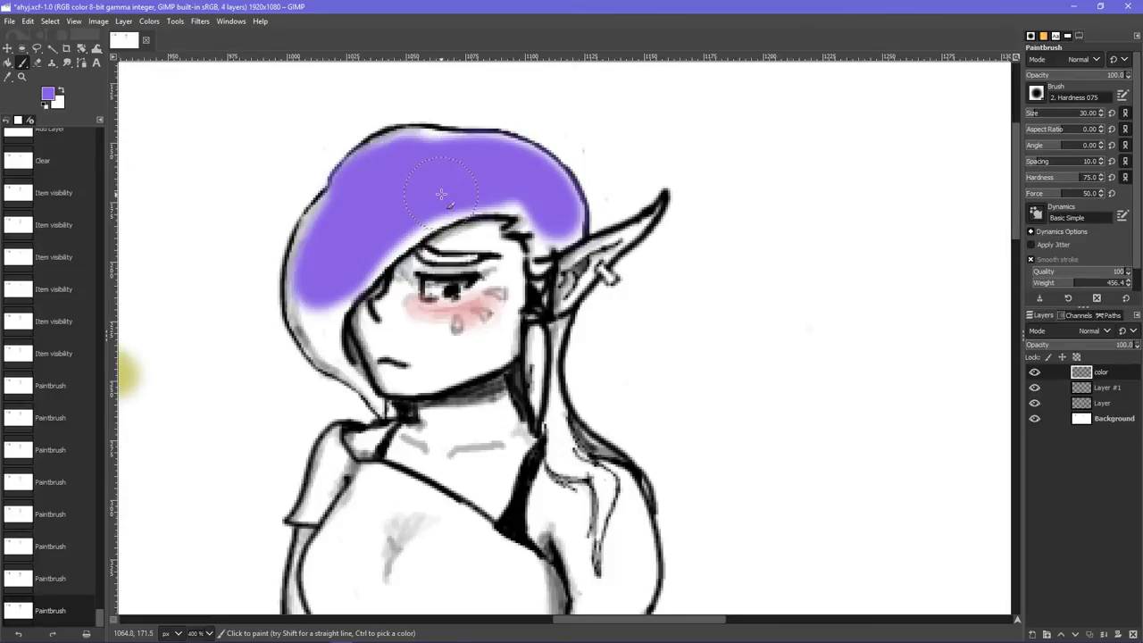
{"action": "mouse_move", "coordinate": [352, 234]}
{"action": "left_mouse_down"}
{"action": "mouse_move", "coordinate": [314, 198]}
{"action": "mouse_move", "coordinate": [284, 263]}
{"action": "mouse_move", "coordinate": [295, 303]}
{"action": "left_mouse_up"}
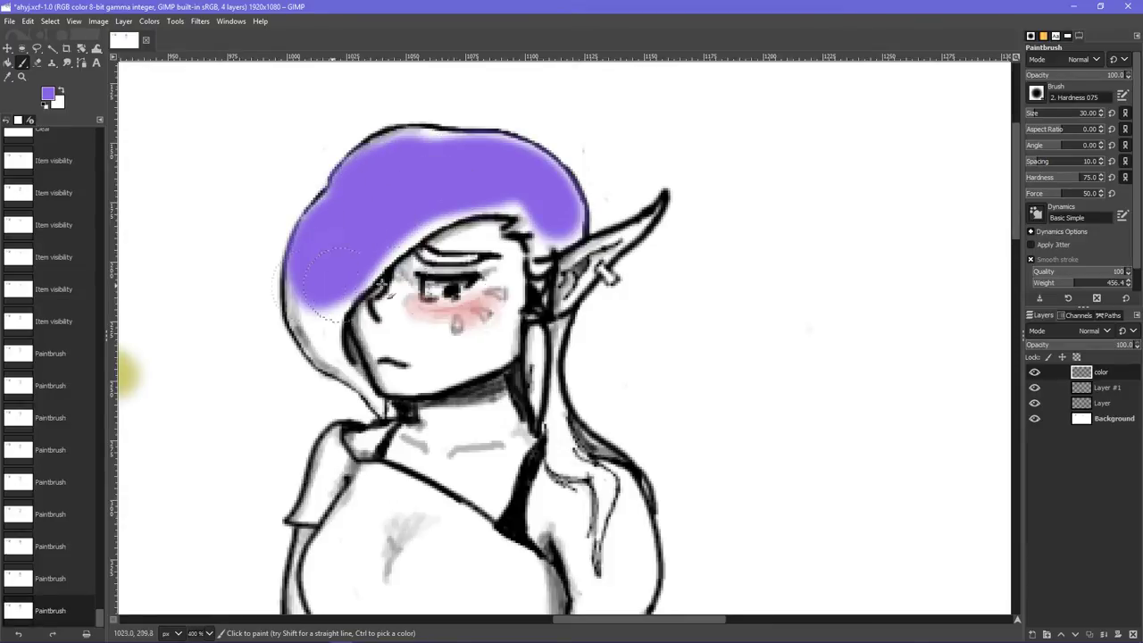
- Reorder the layers so that color sits beneath Layer #1 and Layer, just above Background
{"action": "left_click_drag", "start_coordinate": [1078, 387], "coordinate": [1076, 395]}
{"action": "left_click", "coordinate": [1079, 373]}
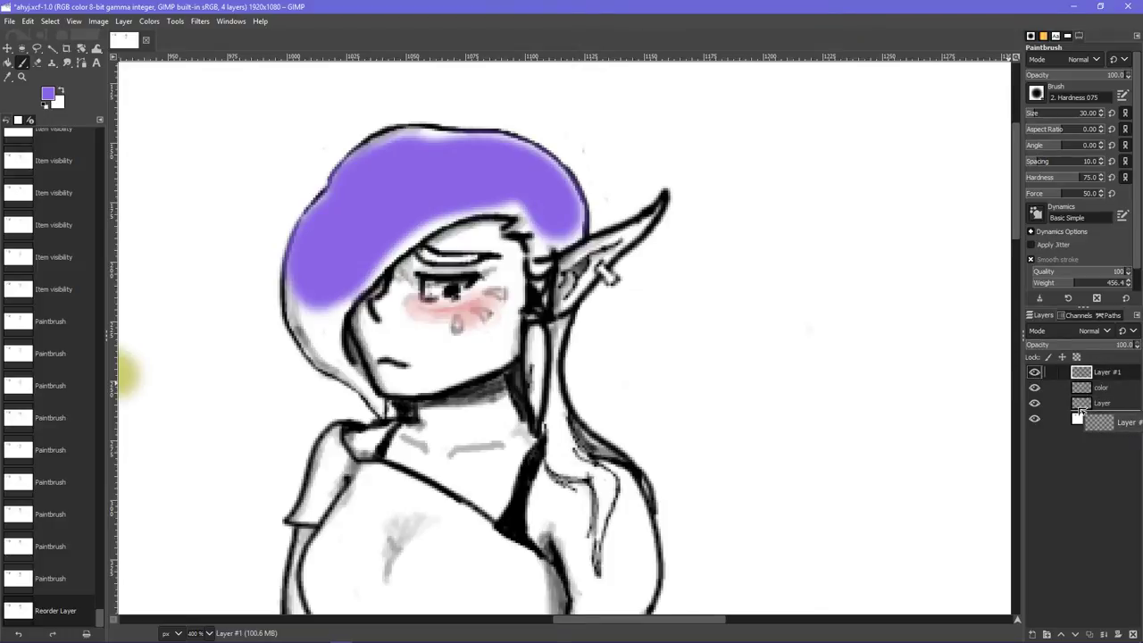
{"action": "left_click_drag", "start_coordinate": [1080, 387], "coordinate": [1083, 410]}
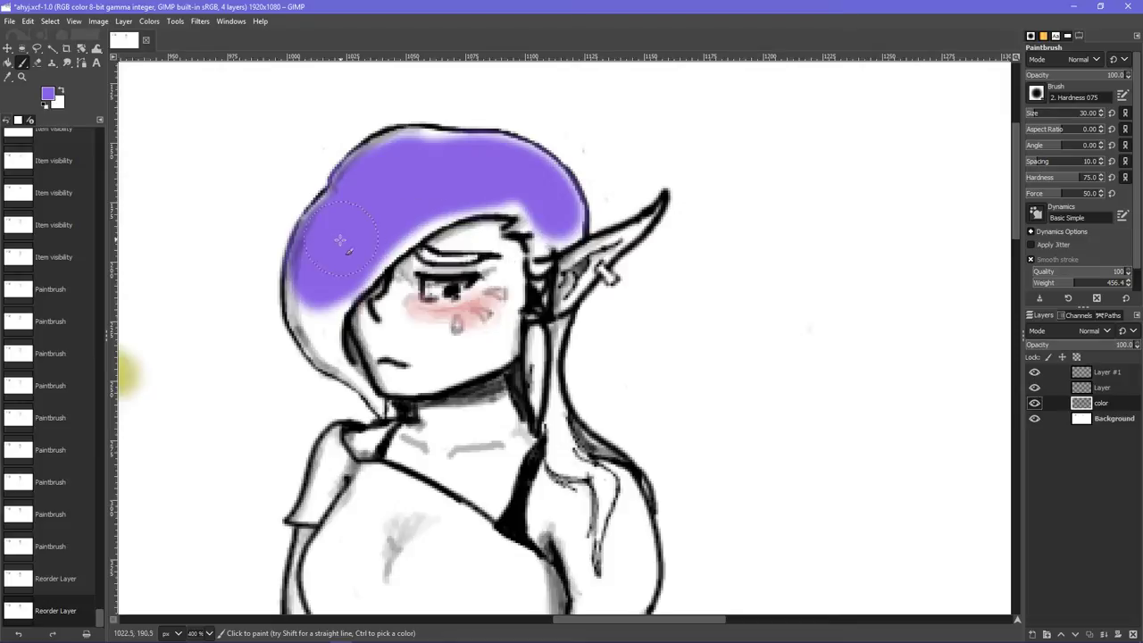
- Extend the purple to the hair's outer outline above the fringe, undoing and repainting the stroke along the crown
{"action": "mouse_move", "coordinate": [313, 272]}
{"action": "left_mouse_down"}
{"action": "mouse_move", "coordinate": [287, 250]}
{"action": "mouse_move", "coordinate": [317, 201]}
{"action": "mouse_move", "coordinate": [364, 185]}
{"action": "mouse_move", "coordinate": [430, 134]}
{"action": "mouse_move", "coordinate": [487, 129]}
{"action": "mouse_move", "coordinate": [438, 125]}
{"action": "mouse_move", "coordinate": [390, 152]}
{"action": "mouse_move", "coordinate": [357, 150]}
{"action": "mouse_move", "coordinate": [361, 163]}
{"action": "left_mouse_up"}
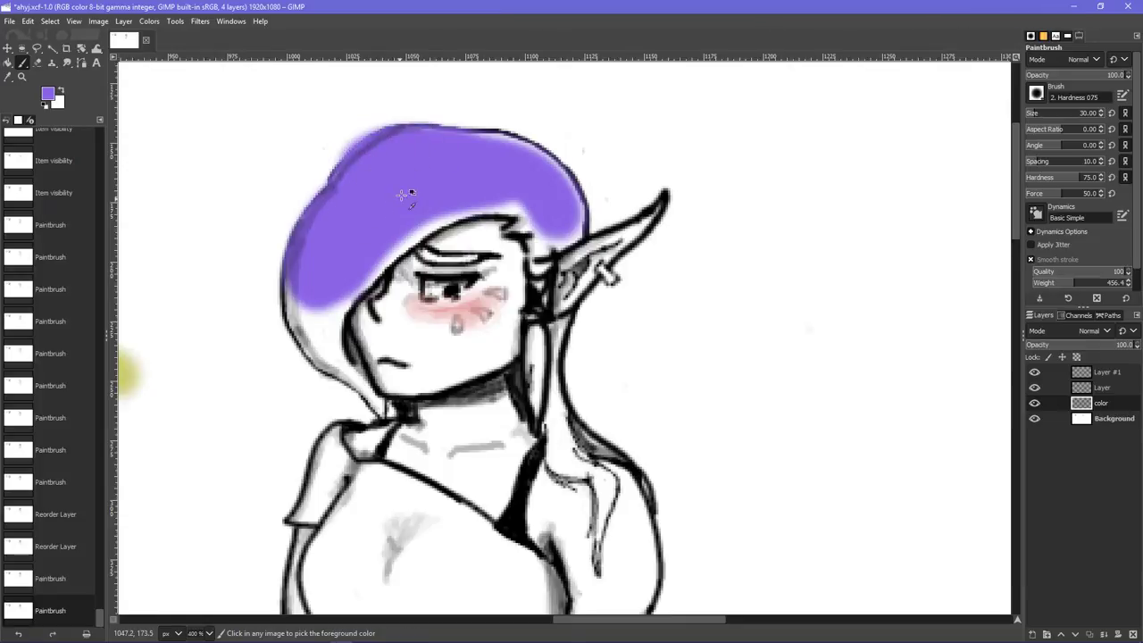
{"action": "key", "text": "ctrl+z"}
{"action": "mouse_move", "coordinate": [392, 159]}
{"action": "left_mouse_down"}
{"action": "mouse_move", "coordinate": [418, 127]}
{"action": "mouse_move", "coordinate": [500, 134]}
{"action": "left_mouse_up"}
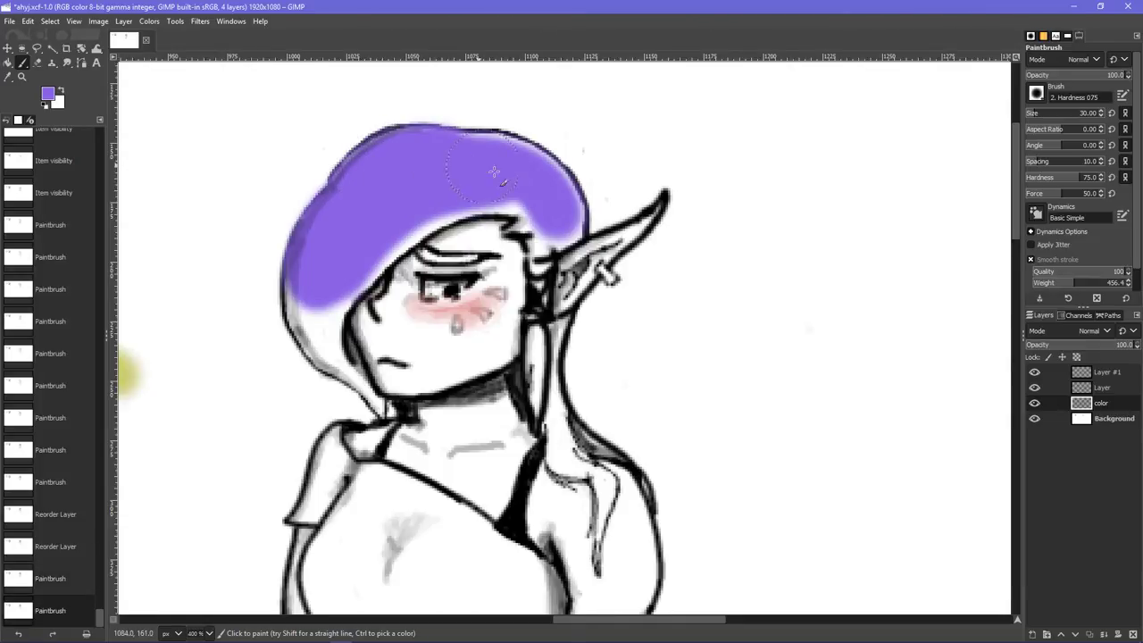
- Try a run of purple dabs along the crown and outer outline of the hair above the fringe
{"action": "left_click", "coordinate": [400, 157]}
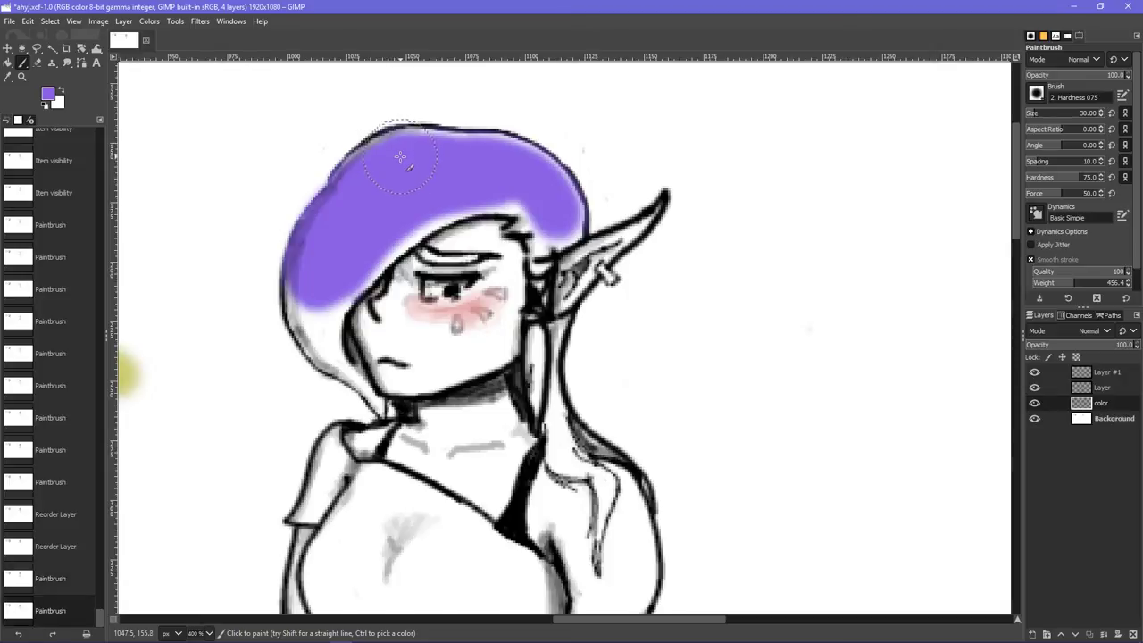
{"action": "left_click", "coordinate": [398, 152]}
{"action": "left_click", "coordinate": [401, 153]}
{"action": "left_click", "coordinate": [400, 152]}
{"action": "left_click", "coordinate": [399, 151]}
{"action": "left_click", "coordinate": [399, 151]}
{"action": "left_click", "coordinate": [399, 146]}
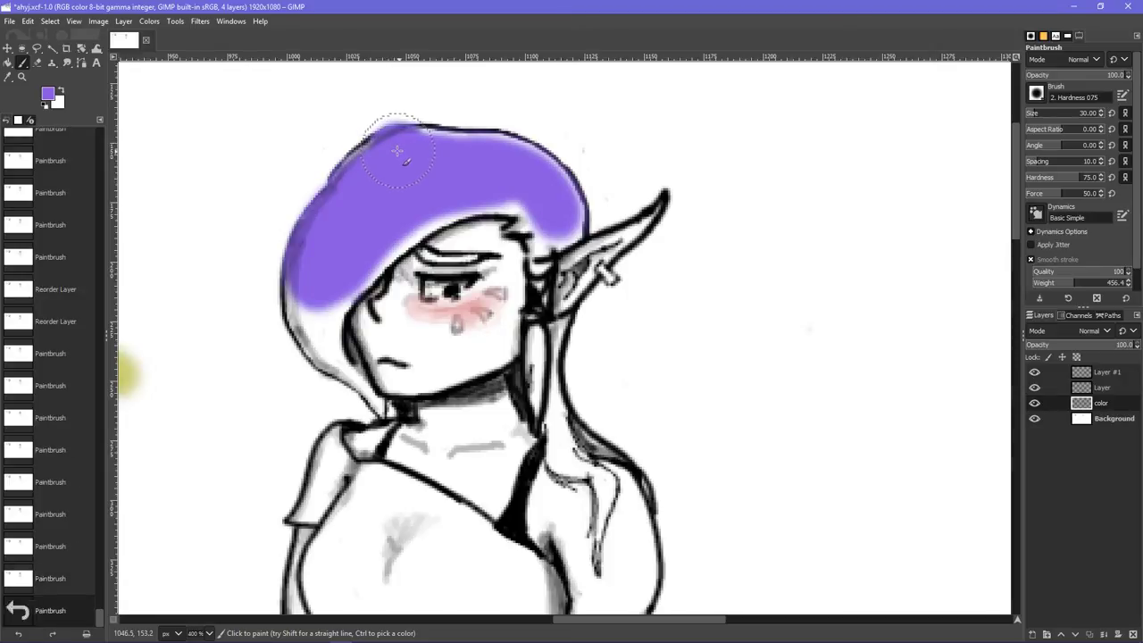
{"action": "left_click", "coordinate": [390, 148]}
{"action": "left_click", "coordinate": [386, 149]}
{"action": "left_click", "coordinate": [384, 151]}
{"action": "left_click", "coordinate": [379, 154]}
{"action": "left_click", "coordinate": [376, 160]}
{"action": "left_click", "coordinate": [373, 166]}
{"action": "left_click", "coordinate": [370, 173]}
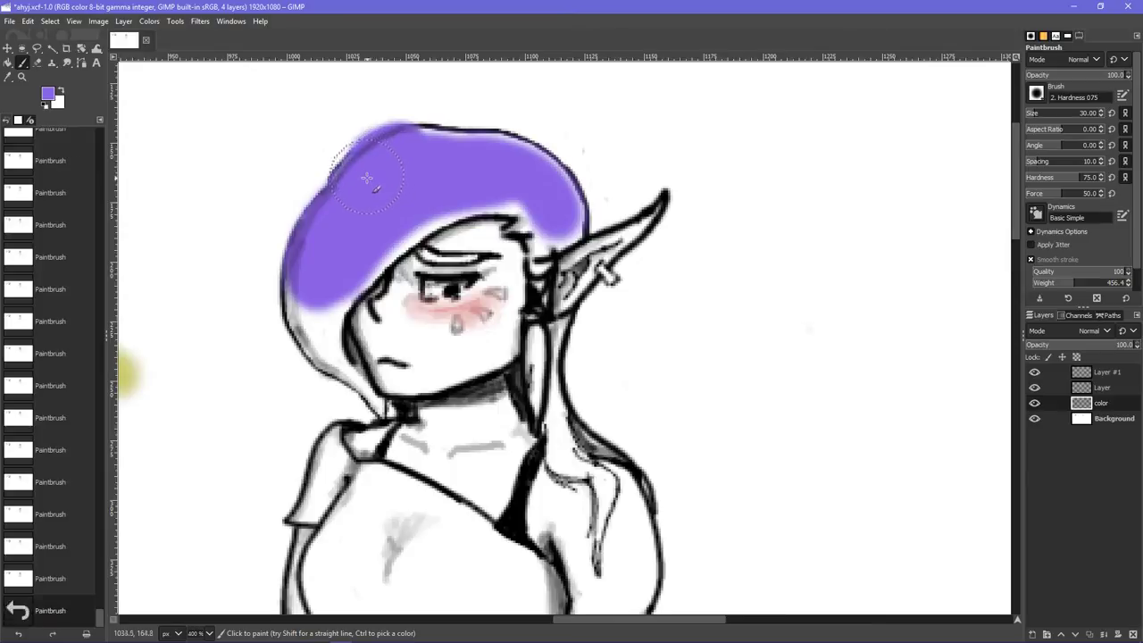
{"action": "left_click", "coordinate": [364, 182]}
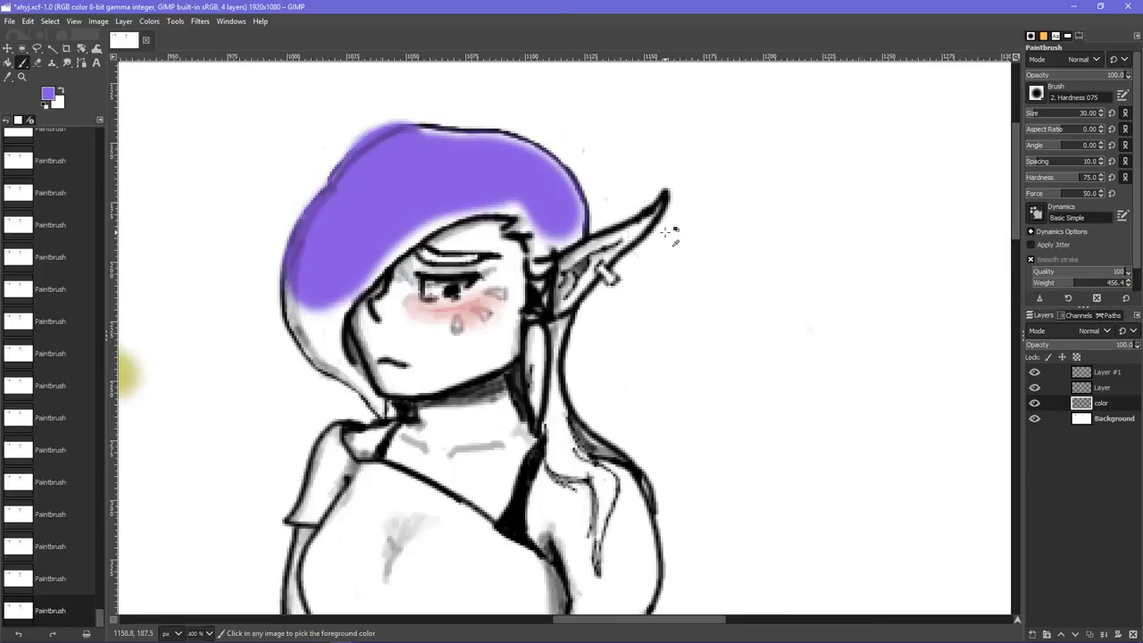
- Undo the run of purple dabs along the hair's outer outline
{"action": "key", "text": "ctrl+z"}
{"action": "key", "text": "ctrl+z"}
{"action": "key", "text": "ctrl+z"}
{"action": "key", "text": "ctrl+z"}
{"action": "key", "text": "ctrl+z"}
{"action": "key", "text": "ctrl+z"}
{"action": "key", "text": "ctrl+z"}
{"action": "key", "text": "ctrl+z"}
{"action": "key", "text": "ctrl+z"}
{"action": "key", "text": "ctrl+z"}
{"action": "key", "text": "ctrl+z"}
{"action": "key", "text": "ctrl+z"}
{"action": "key", "text": "ctrl+z"}
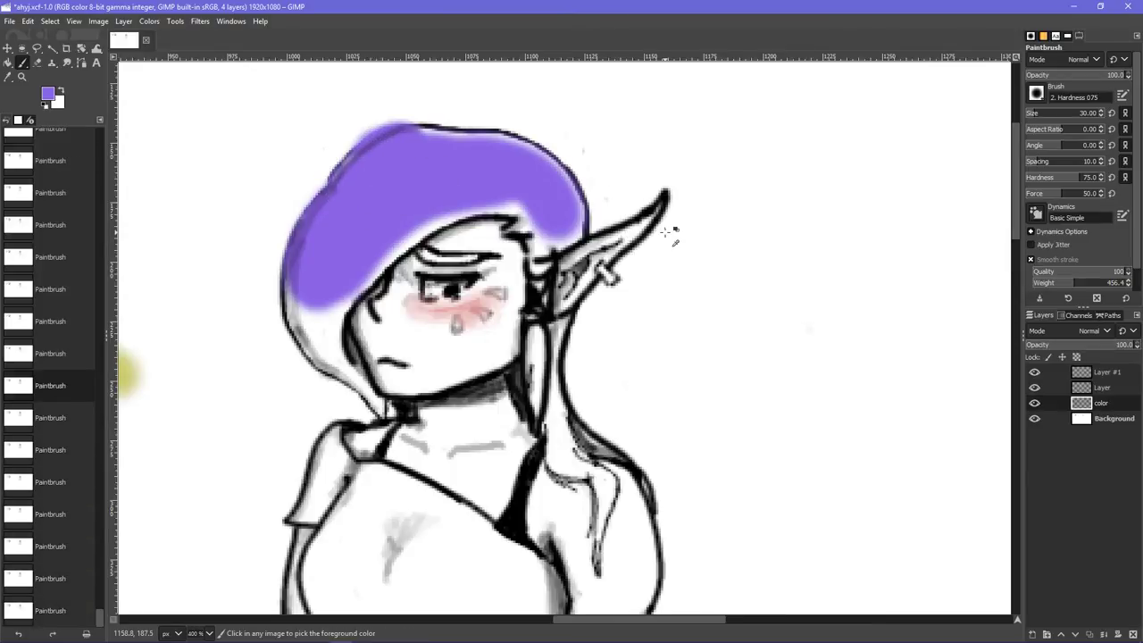
{"action": "key", "text": "ctrl+z"}
{"action": "key", "text": "ctrl+z"}
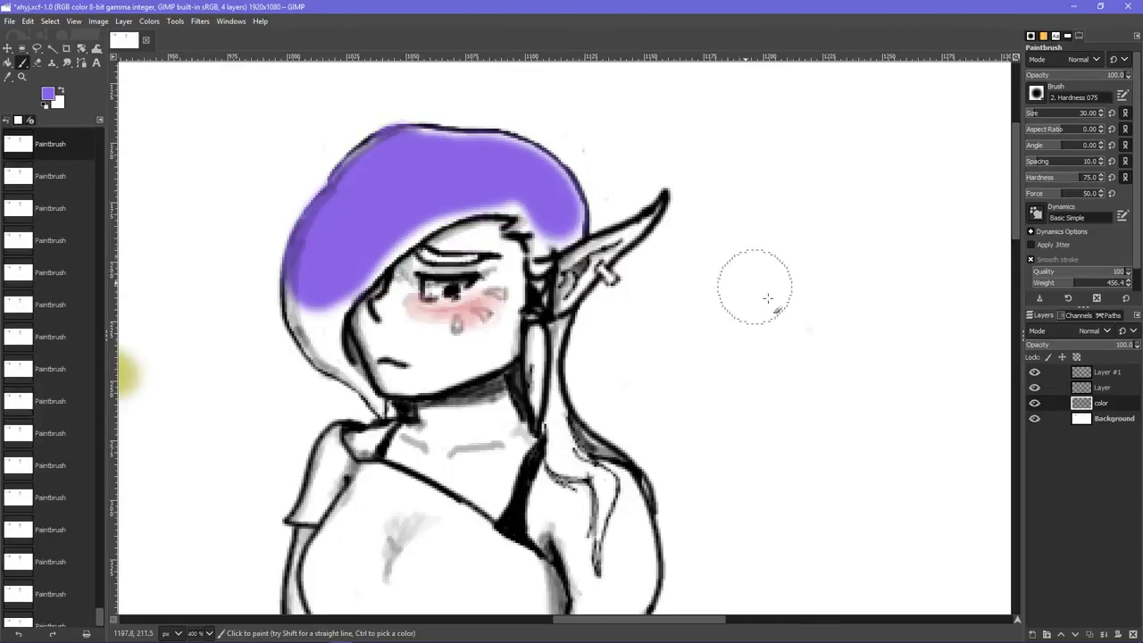
- Move the color layer below Background and make the Background layer active
{"action": "left_click_drag", "start_coordinate": [1087, 408], "coordinate": [1087, 422]}
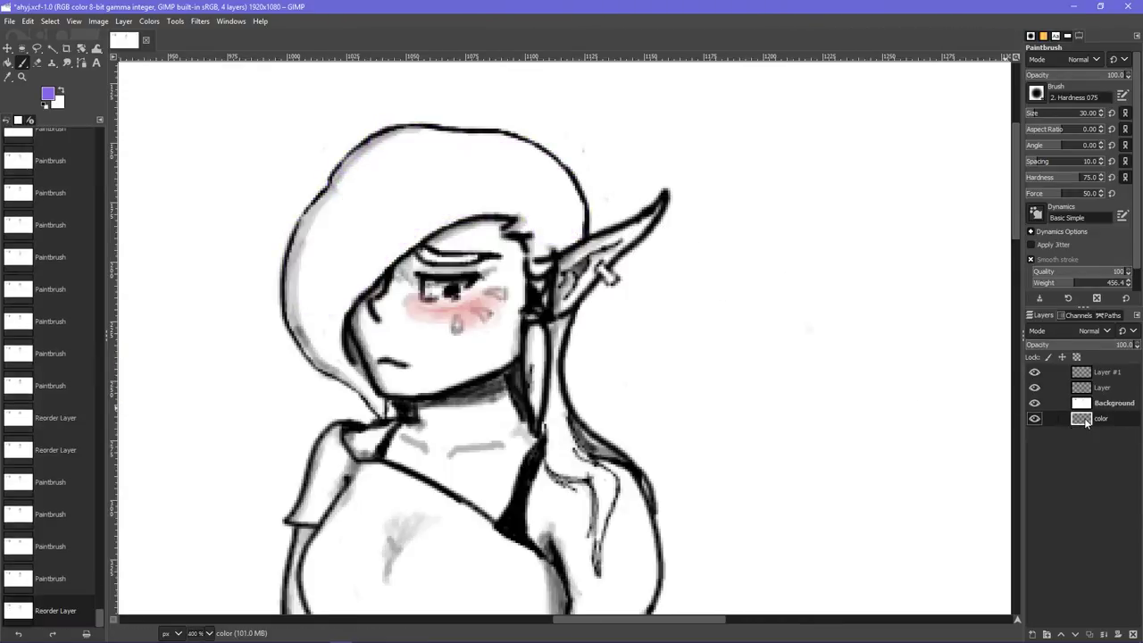
{"action": "left_click", "coordinate": [1087, 404]}
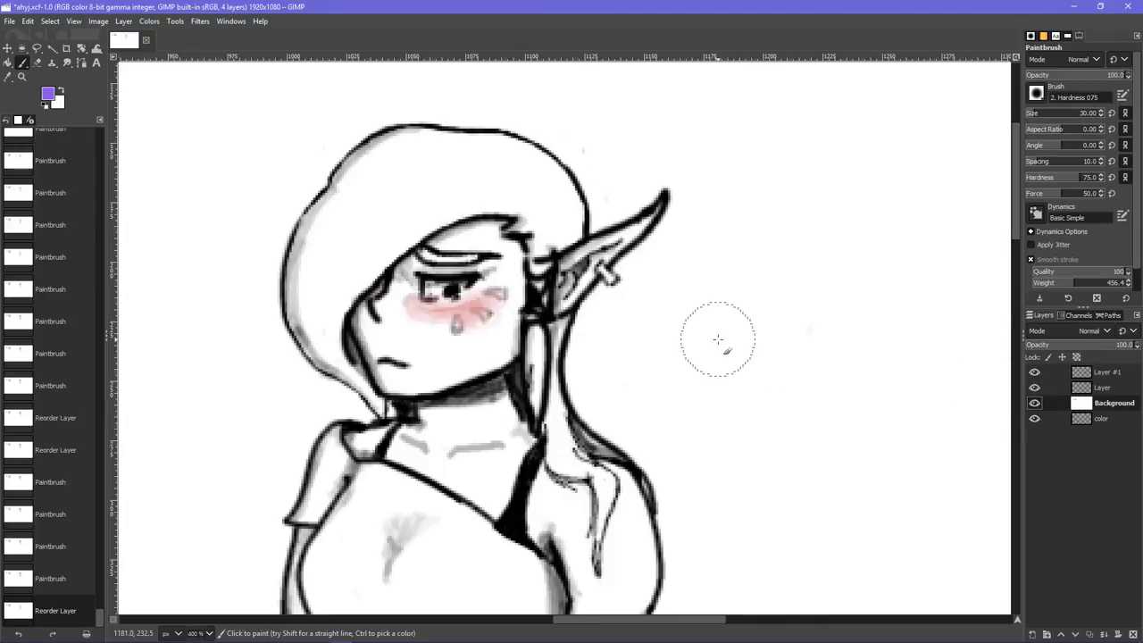
- Try a purple dab on the Background layer and undo it, and try clearing that layer and undo the clear
{"action": "left_click", "coordinate": [924, 421]}
{"action": "key", "text": "ctrl+z"}
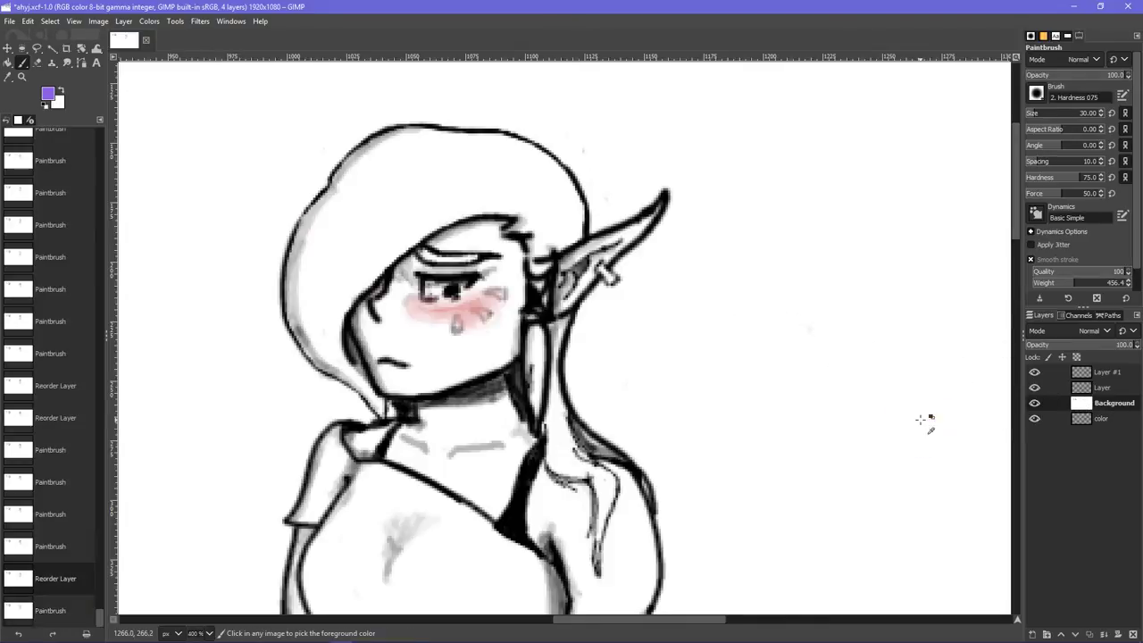
{"action": "key", "text": "Delete"}
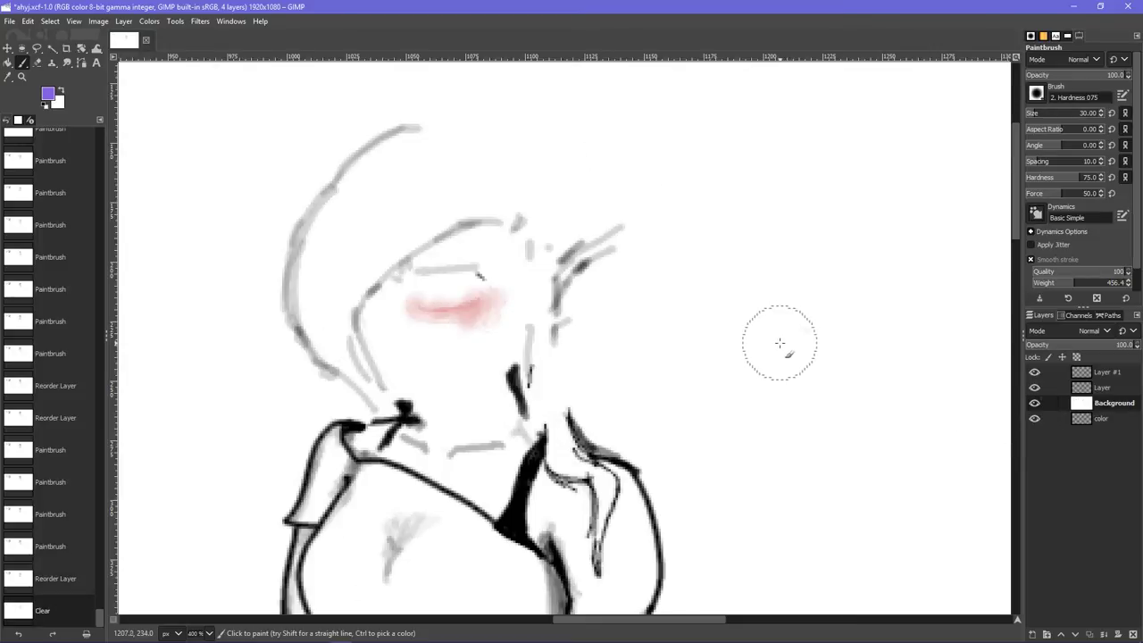
{"action": "key", "text": "ctrl+z"}
- Add an alpha channel to the Background layer, test it with a paintbrush dab, and undo the dab
{"action": "right_click", "coordinate": [1101, 405]}
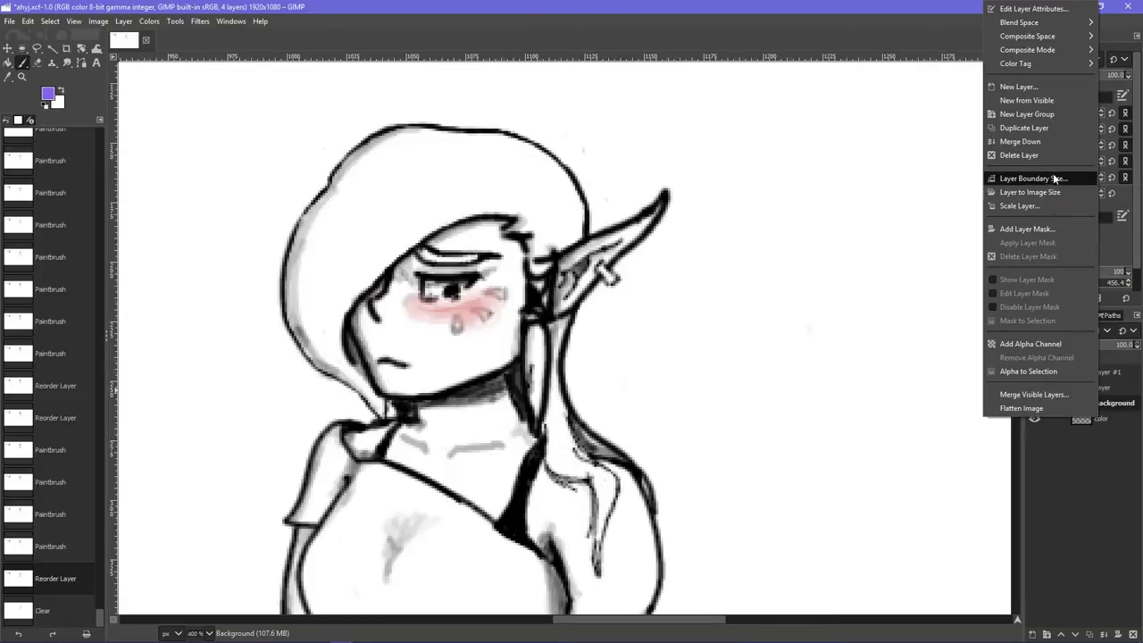
{"action": "left_click", "coordinate": [1023, 344]}
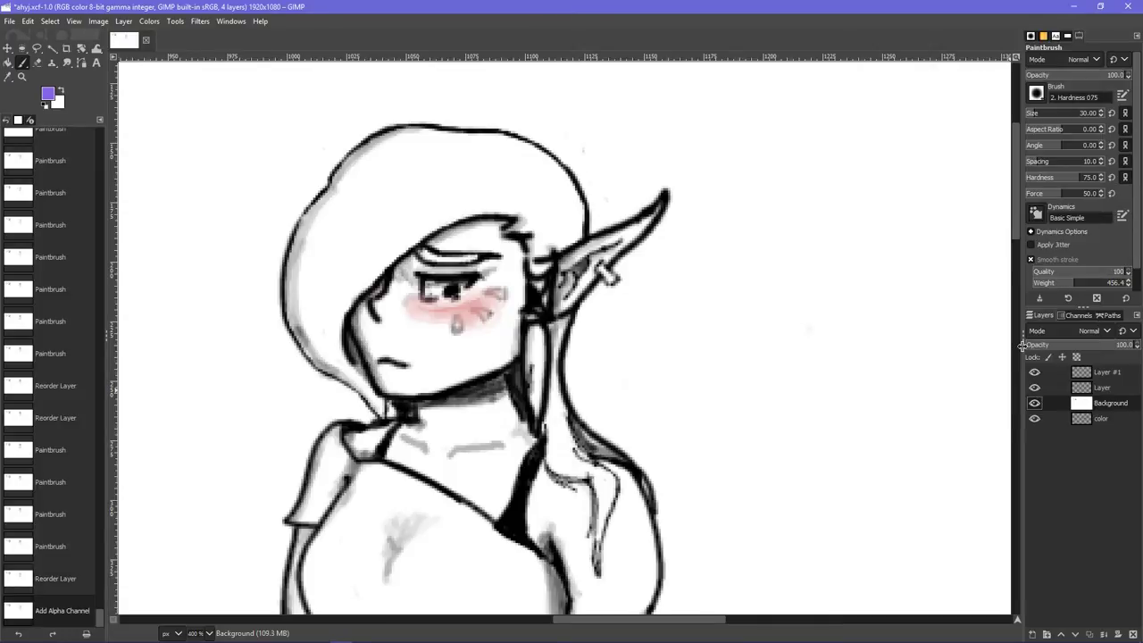
{"action": "left_click", "coordinate": [830, 382]}
{"action": "key", "text": "ctrl+z"}
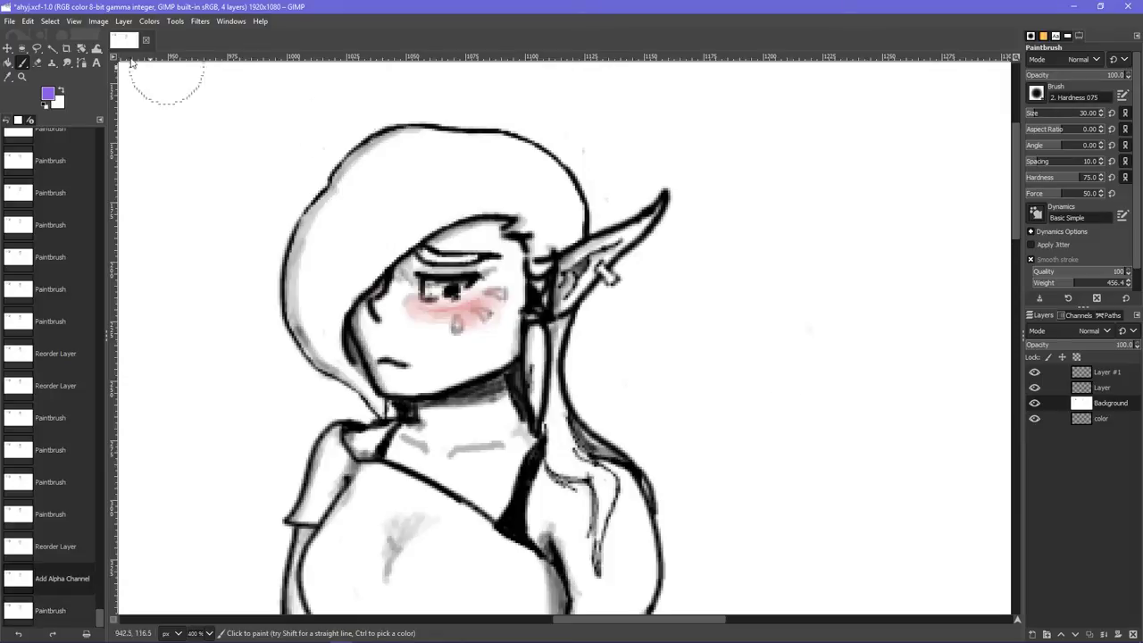
- Test the Eraser with a stroke on the Background layer beside the figure, and undo the stroke
{"action": "left_click", "coordinate": [36, 61]}
{"action": "left_click_drag", "start_coordinate": [709, 442], "coordinate": [733, 319]}
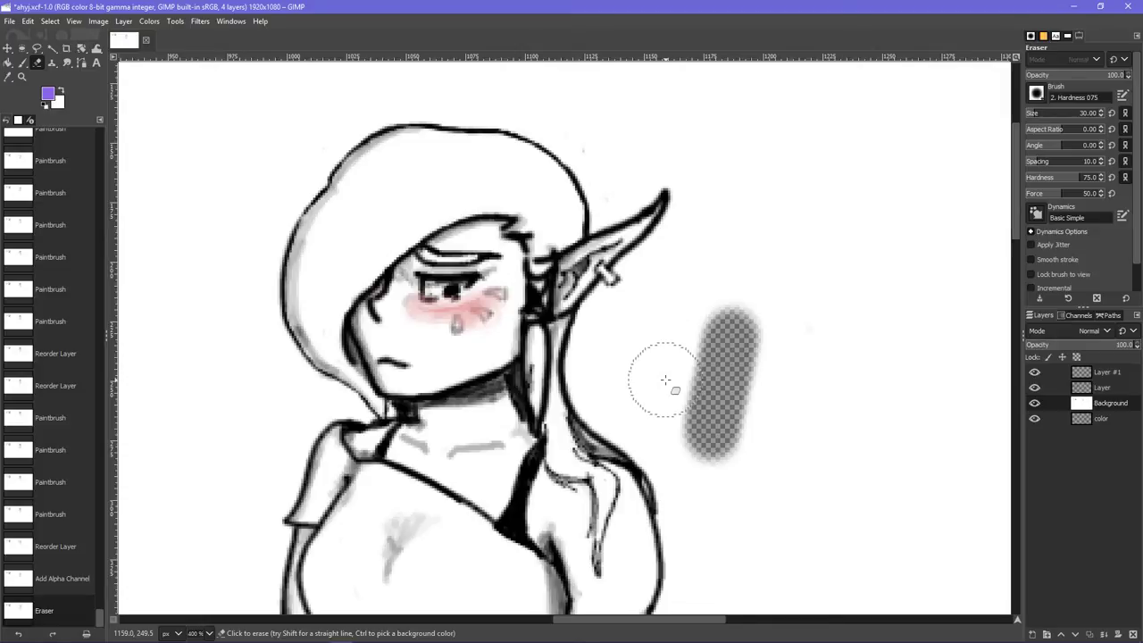
{"action": "key", "text": "ctrl+z"}
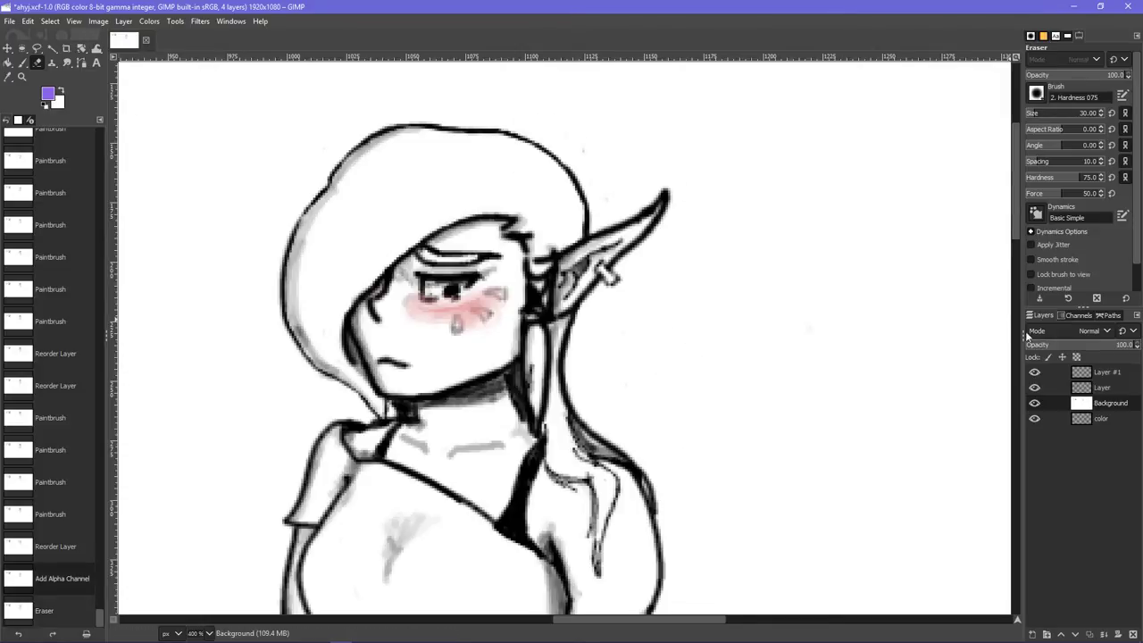
{"action": "right_click", "coordinate": [831, 312]}
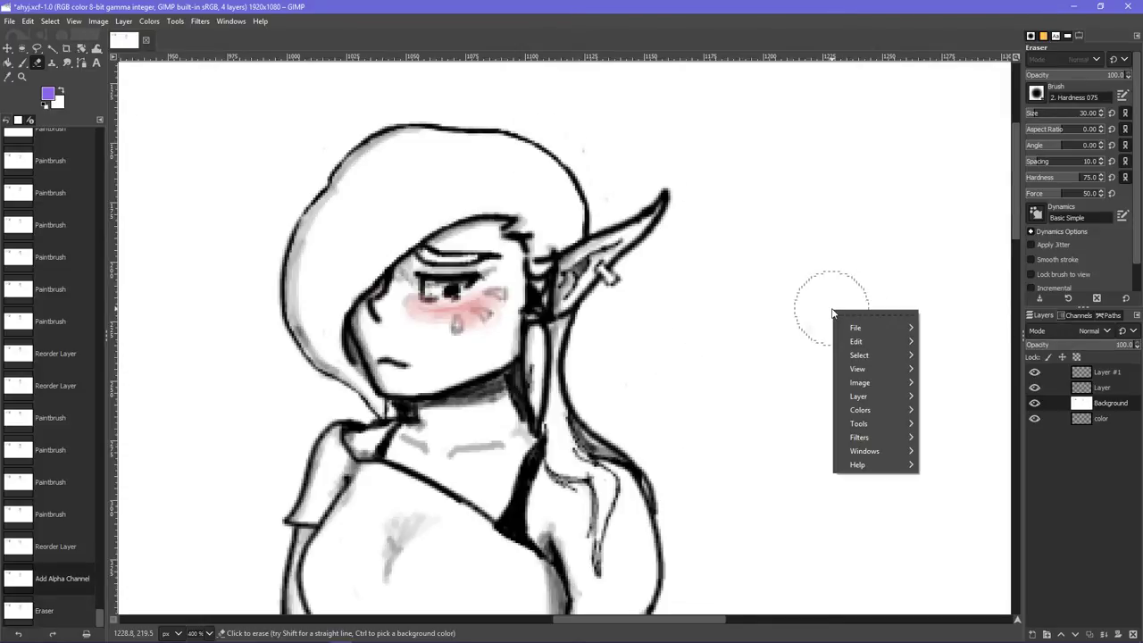
{"action": "left_click", "coordinate": [772, 220]}
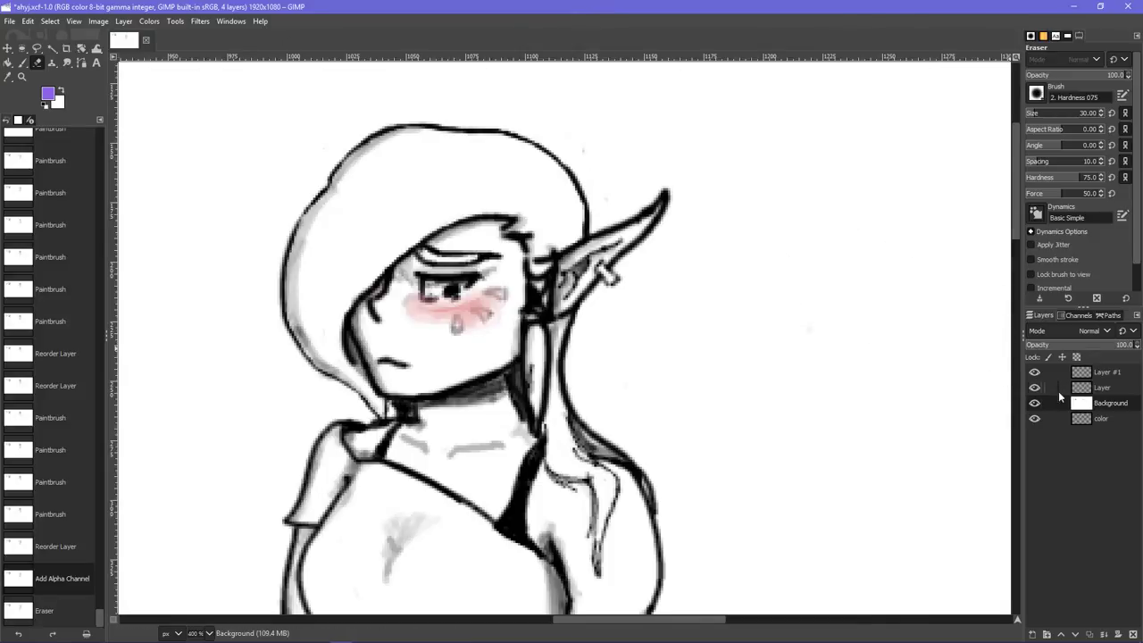
- Add a layer mask to the Background layer, initialized to Black (full transparency)
{"action": "right_click", "coordinate": [1074, 403]}
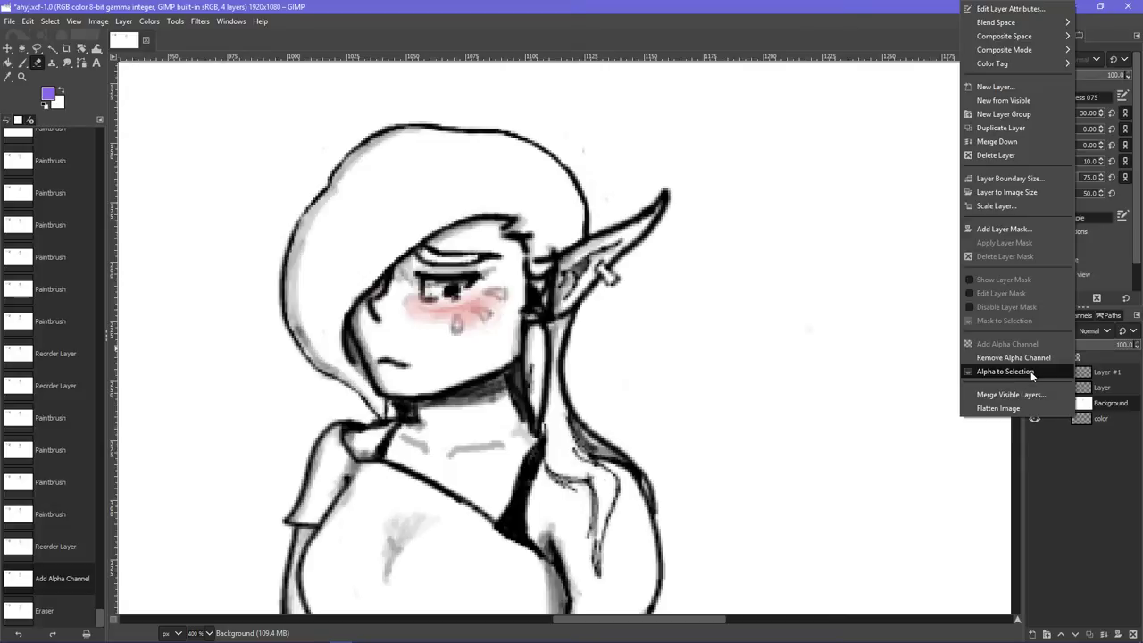
{"action": "left_click", "coordinate": [1004, 229]}
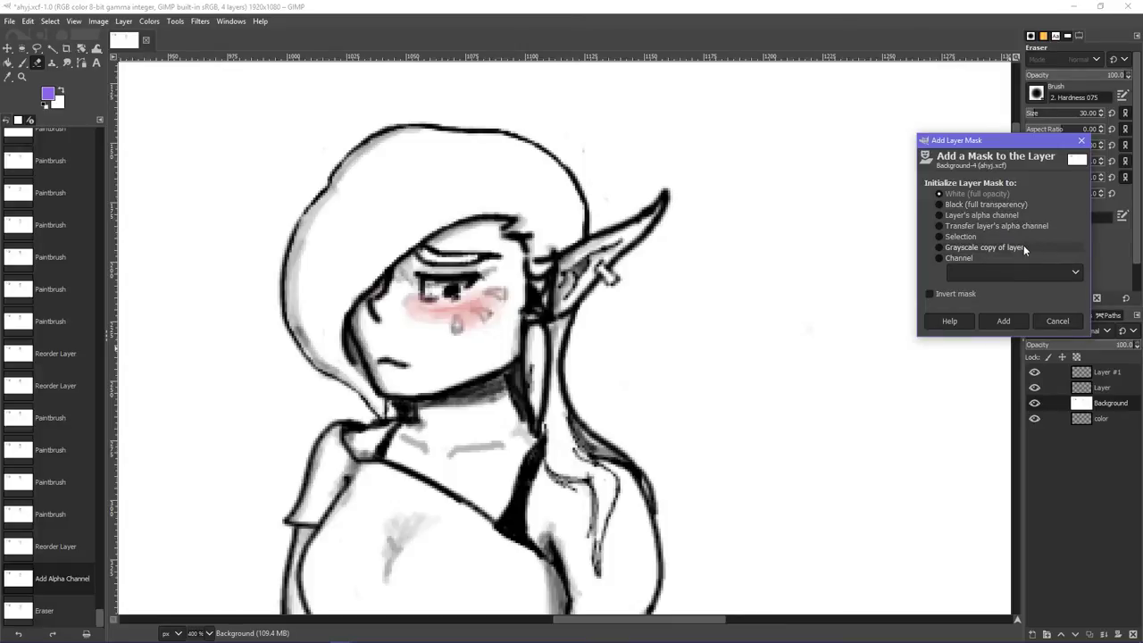
{"action": "left_click", "coordinate": [1018, 216]}
{"action": "left_click", "coordinate": [1003, 319]}
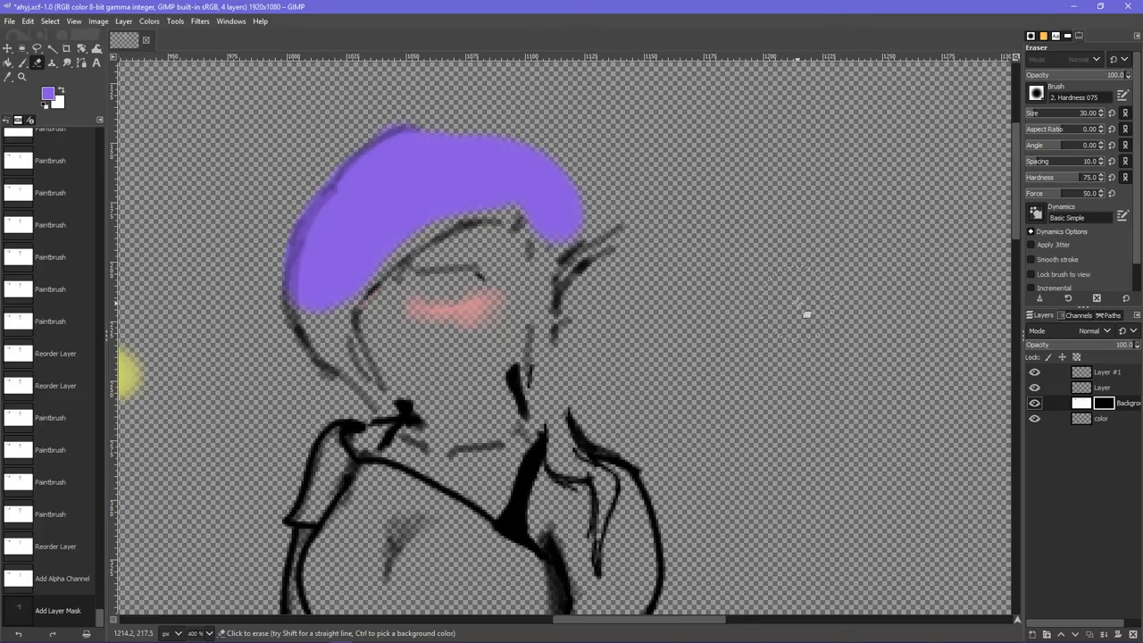
- Test the Eraser on the Background layer's mask with a stroke across the eye and ear, and undo it
{"action": "scroll", "coordinate": [735, 310], "scroll_direction": "down", "scroll_amount": 3}
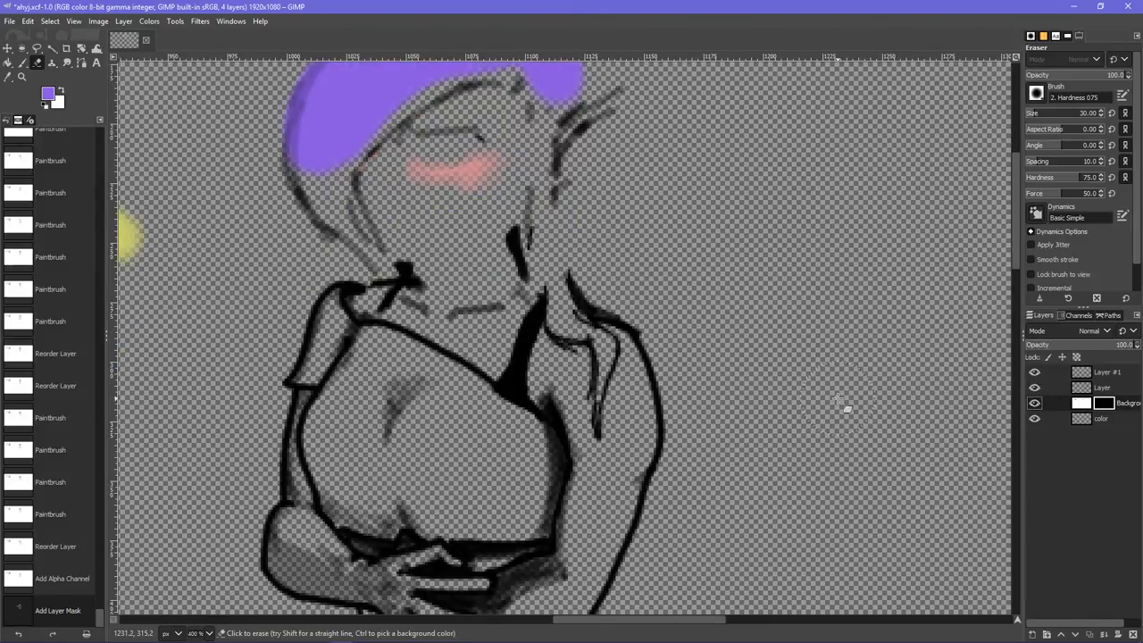
{"action": "scroll", "coordinate": [982, 403], "scroll_direction": "up", "scroll_amount": 3}
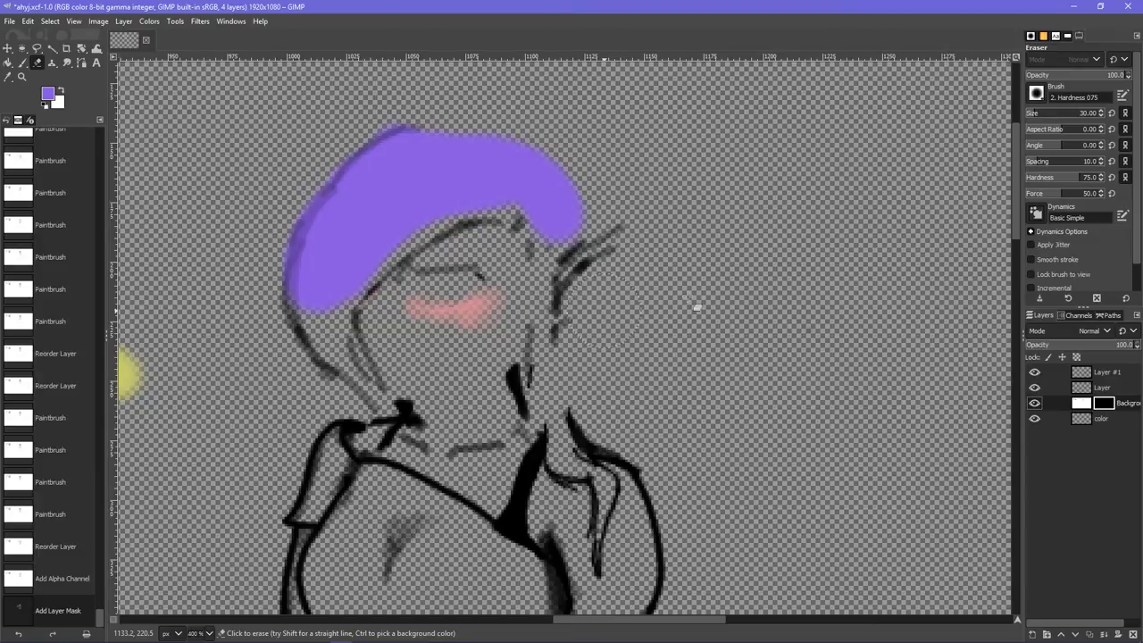
{"action": "left_click_drag", "start_coordinate": [465, 295], "coordinate": [616, 308]}
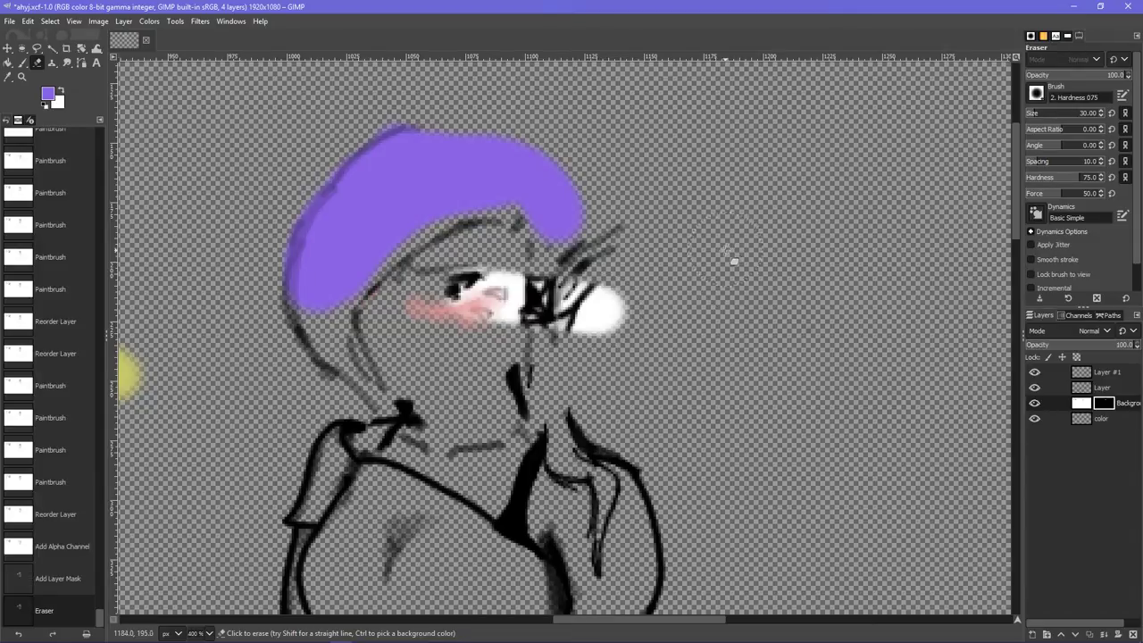
{"action": "key", "text": "ctrl+z"}
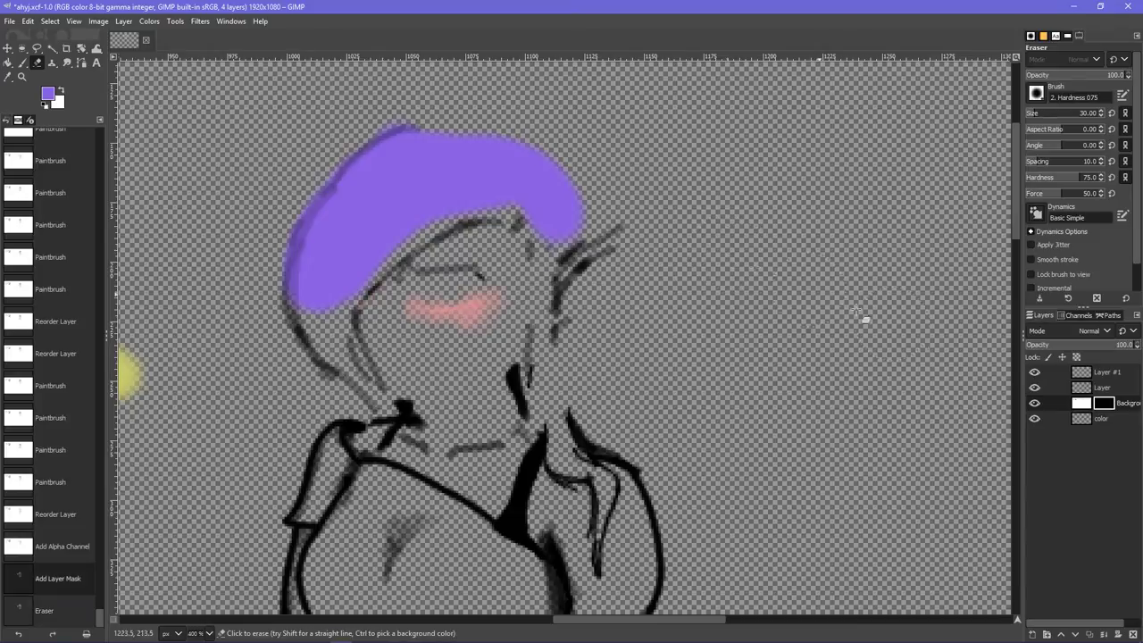
- Remove the layer mask from the Background layer
{"action": "right_click", "coordinate": [1105, 406]}
{"action": "left_click", "coordinate": [1044, 262]}
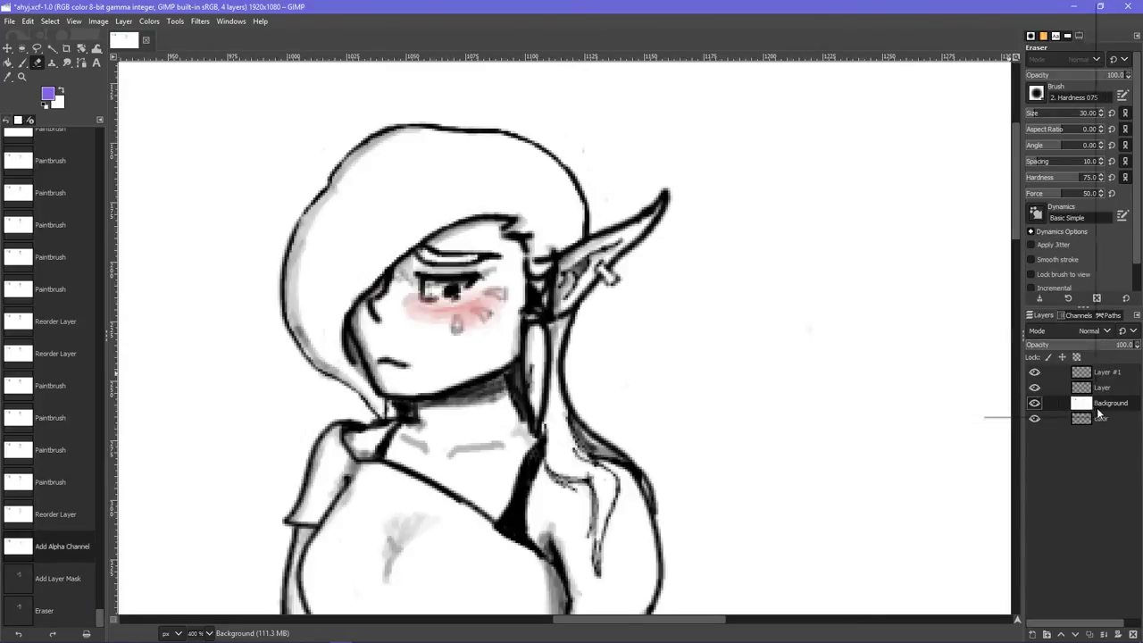
{"action": "right_click", "coordinate": [1095, 411]}
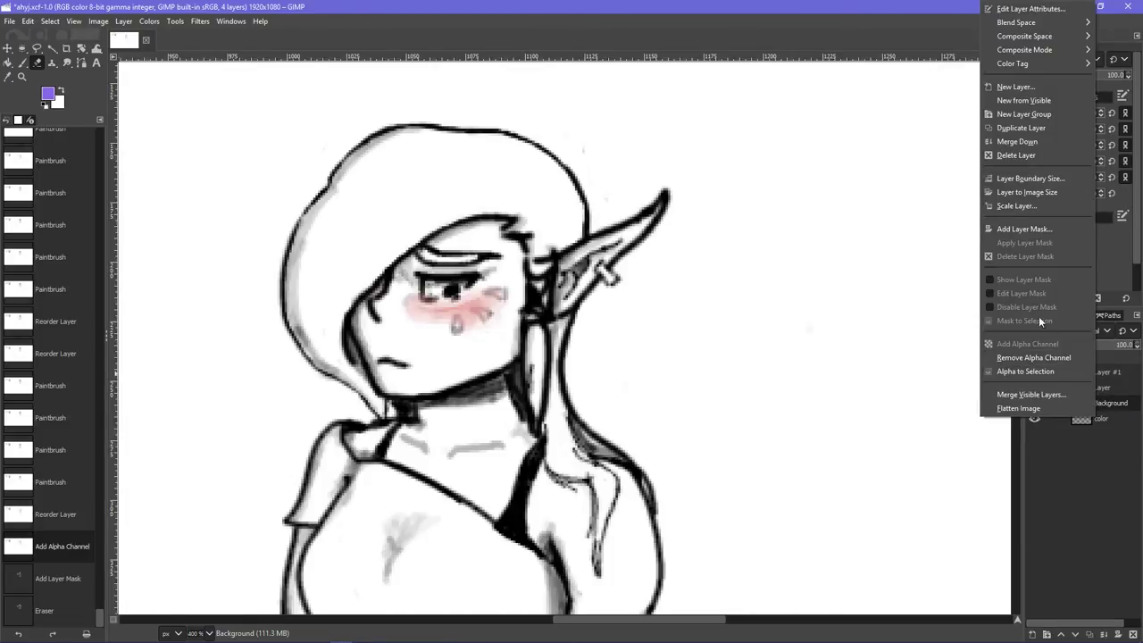
{"action": "left_click", "coordinate": [1067, 476]}
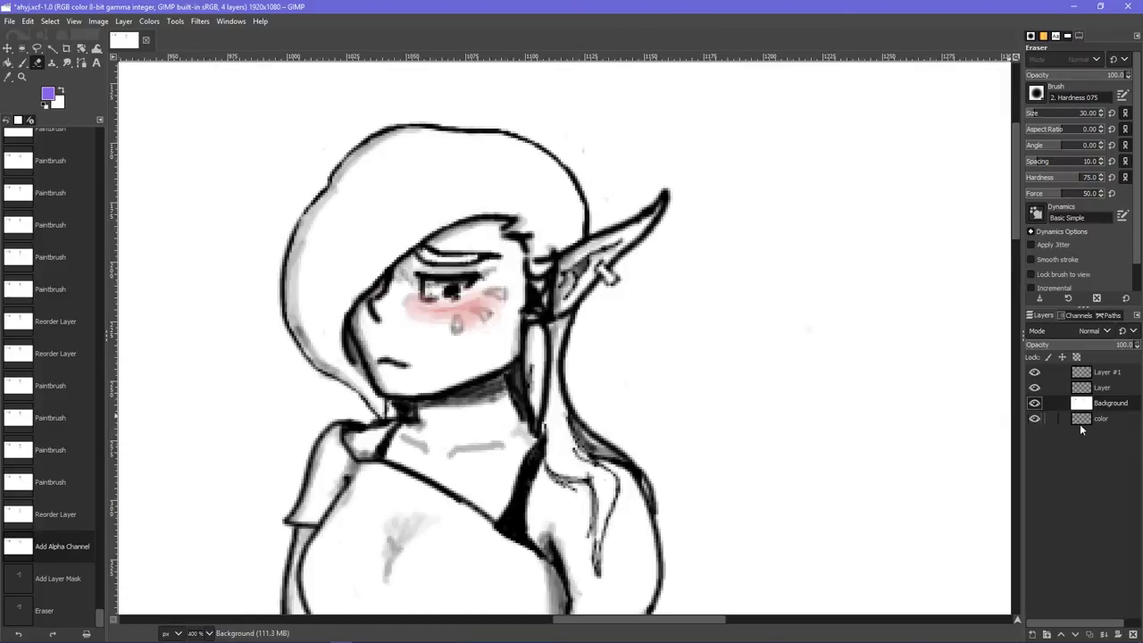
- Move the color layer directly above Background and set the brush size to 9
{"action": "left_click_drag", "start_coordinate": [1080, 421], "coordinate": [1080, 401]}
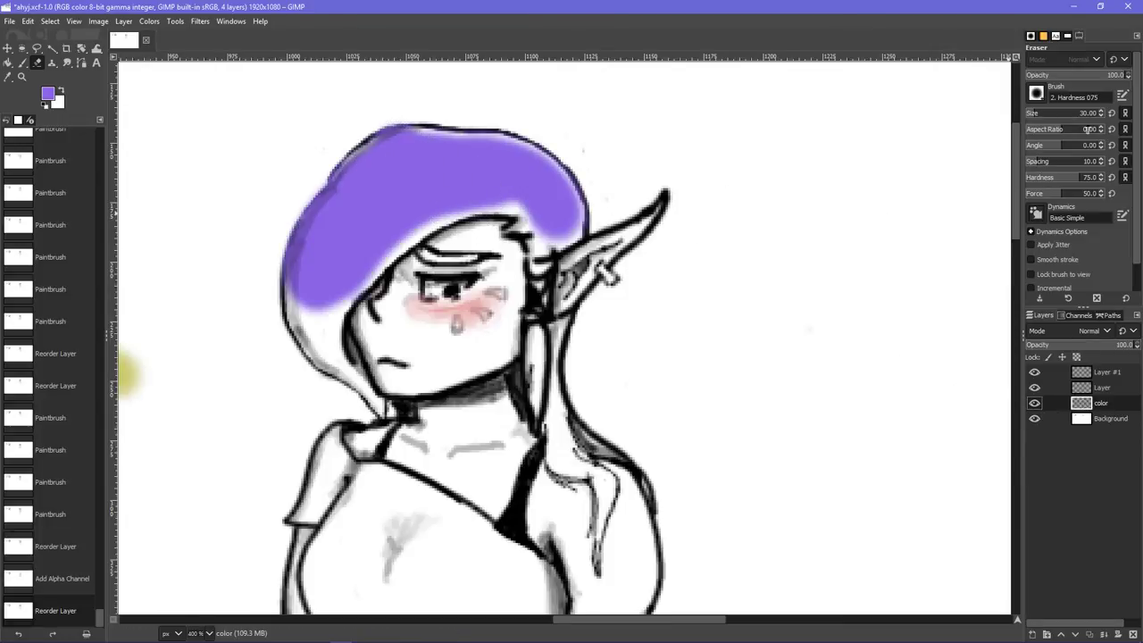
{"action": "left_click", "coordinate": [1100, 117]}
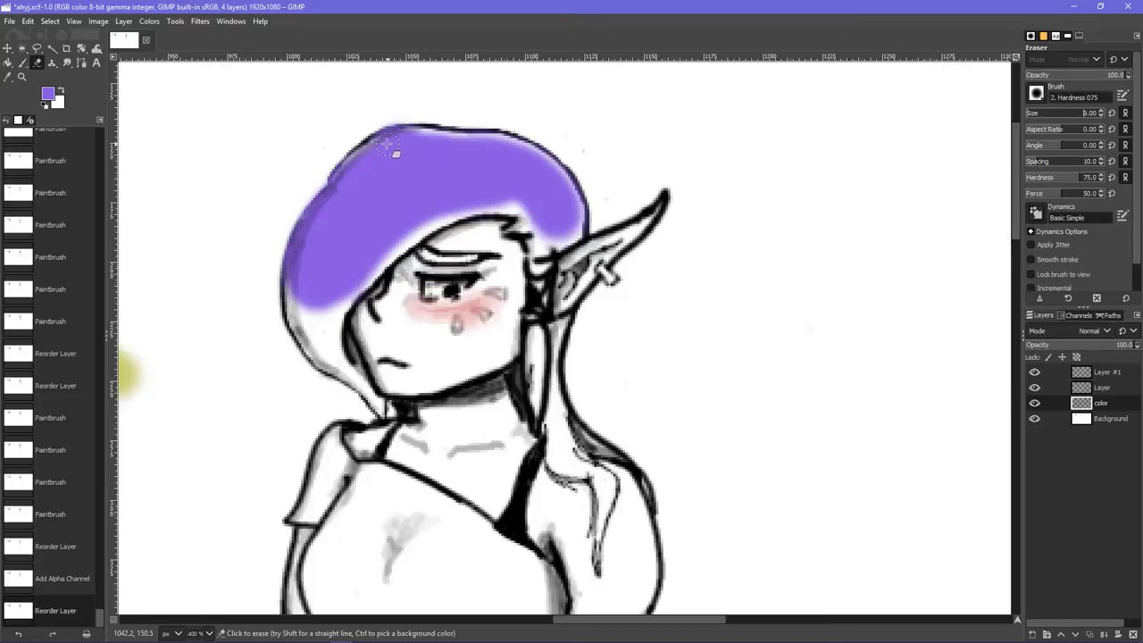
- Try an Eraser stroke on the hair's edge, undo it, and extend the purple fill to the upper hair outline with the Paintbrush
{"action": "mouse_move", "coordinate": [395, 154]}
{"action": "left_mouse_down"}
{"action": "mouse_move", "coordinate": [358, 148]}
{"action": "mouse_move", "coordinate": [368, 157]}
{"action": "mouse_move", "coordinate": [346, 169]}
{"action": "mouse_move", "coordinate": [348, 183]}
{"action": "left_mouse_up"}
{"action": "key", "text": "ctrl+z"}
{"action": "key", "text": "p"}
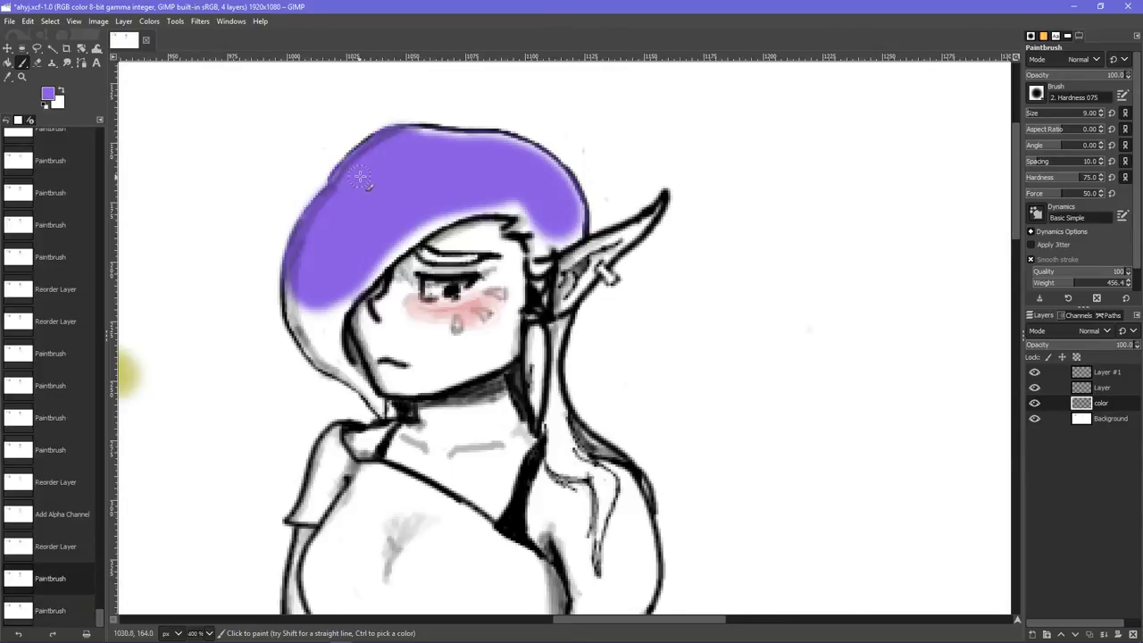
{"action": "mouse_move", "coordinate": [407, 132]}
{"action": "left_mouse_down"}
{"action": "mouse_move", "coordinate": [540, 160]}
{"action": "mouse_move", "coordinate": [495, 141]}
{"action": "mouse_move", "coordinate": [593, 158]}
{"action": "mouse_move", "coordinate": [549, 163]}
{"action": "left_mouse_up"}
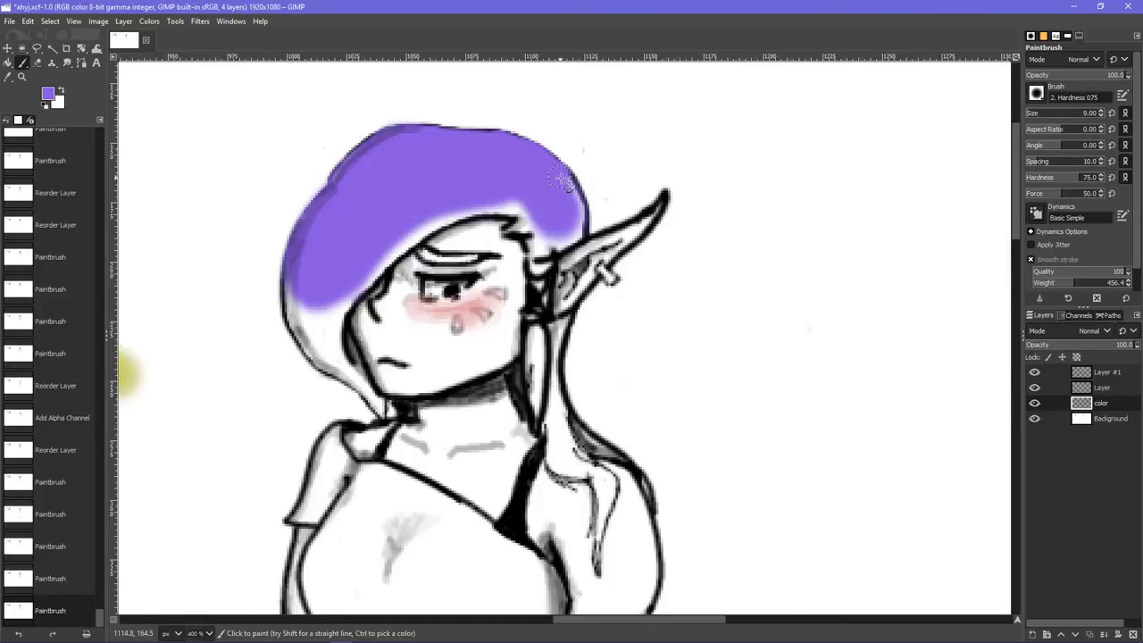
{"action": "mouse_move", "coordinate": [569, 190]}
{"action": "left_mouse_down"}
{"action": "mouse_move", "coordinate": [584, 229]}
{"action": "mouse_move", "coordinate": [581, 197]}
{"action": "left_mouse_up"}
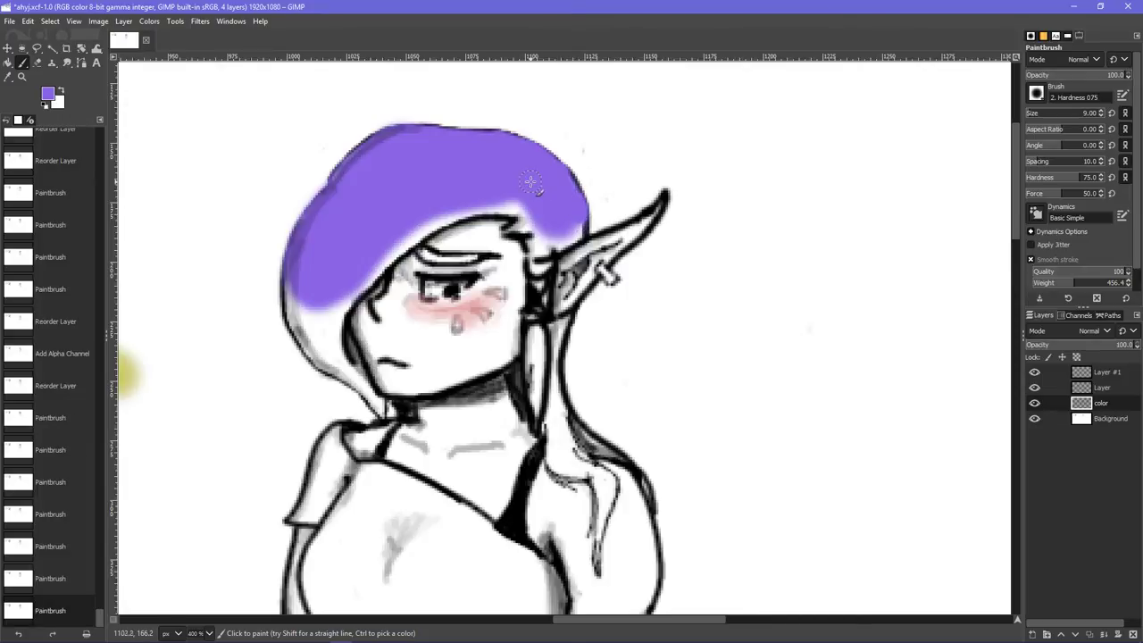
- Undo the purple hair painting, the layer reordering and the Background's alpha channel, back to before the first hair strokes
{"action": "key", "text": "ctrl+z"}
{"action": "key", "text": "ctrl+z"}
{"action": "key", "text": "ctrl+z"}
{"action": "key", "text": "ctrl+z"}
{"action": "key", "text": "ctrl+z"}
{"action": "key", "text": "ctrl+z"}
{"action": "key", "text": "ctrl+z"}
{"action": "key", "text": "ctrl+z"}
{"action": "key", "text": "ctrl+z"}
{"action": "key", "text": "ctrl+z"}
{"action": "key", "text": "ctrl+z"}
{"action": "key", "text": "ctrl+z"}
{"action": "key", "text": "ctrl+z"}
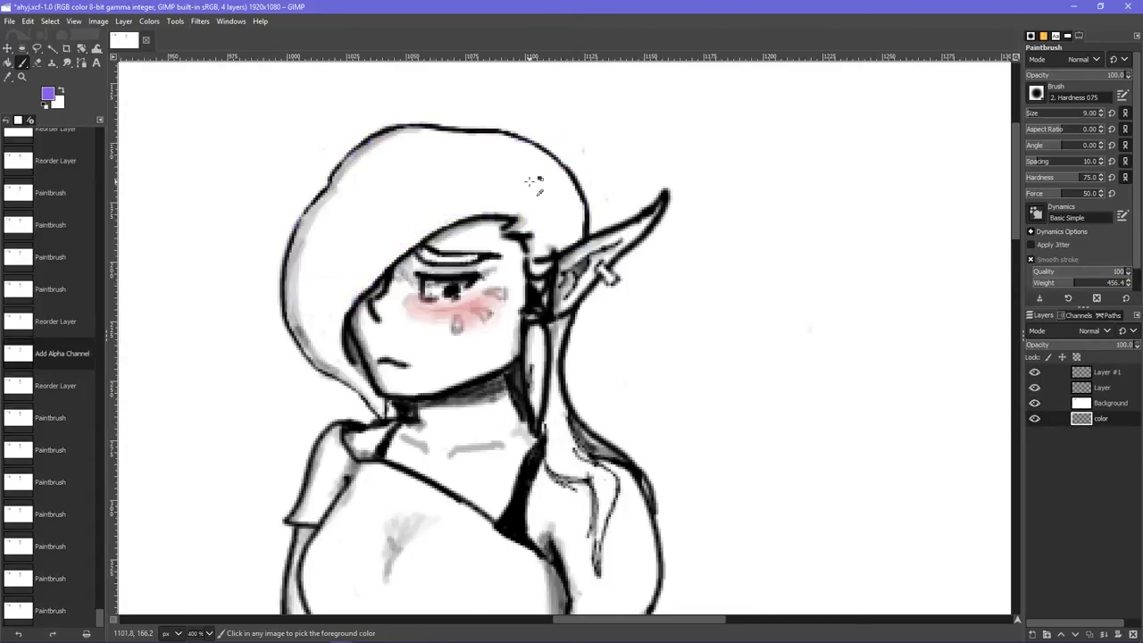
{"action": "key", "text": "ctrl+z"}
{"action": "key", "text": "ctrl+z"}
{"action": "key", "text": "ctrl+z"}
{"action": "key", "text": "ctrl+z"}
{"action": "key", "text": "ctrl+z"}
{"action": "key", "text": "ctrl+z"}
{"action": "key", "text": "ctrl+z"}
{"action": "key", "text": "ctrl+z"}
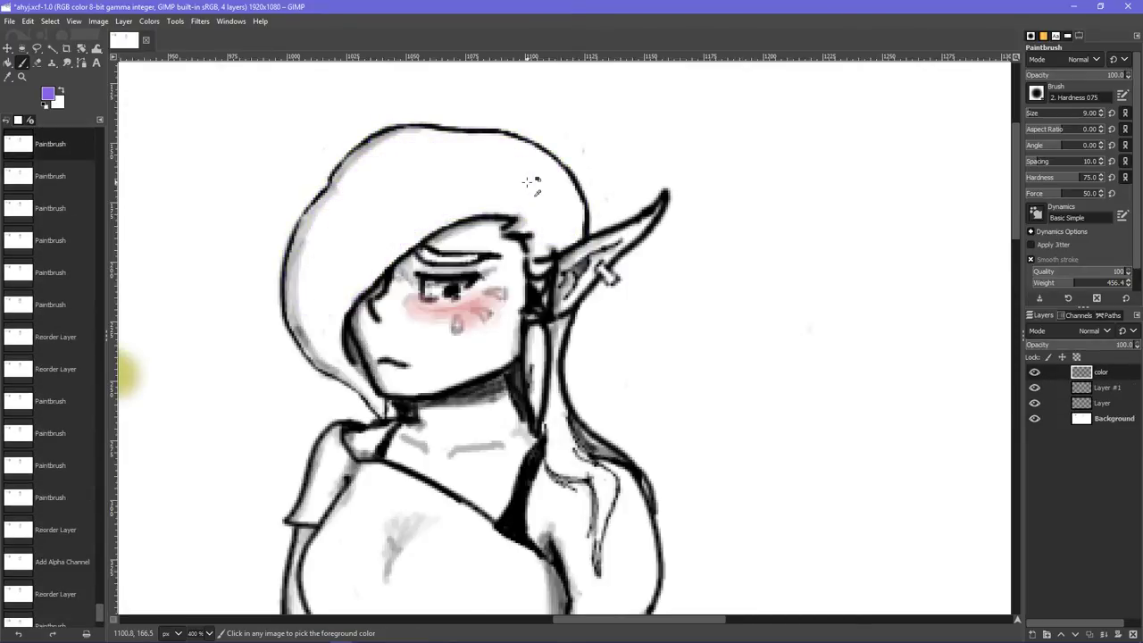
{"action": "key", "text": "ctrl+z"}
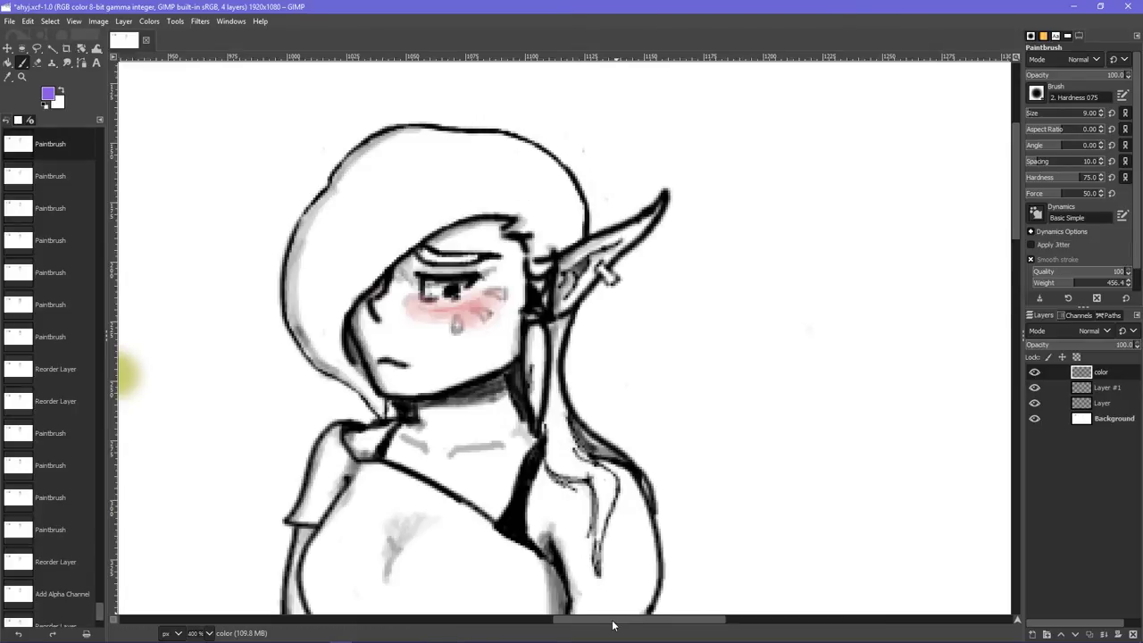
{"action": "left_click_drag", "start_coordinate": [612, 619], "coordinate": [540, 622]}
{"action": "key", "text": "ctrl+z"}
{"action": "key", "text": "ctrl+z"}
{"action": "key", "text": "ctrl+z"}
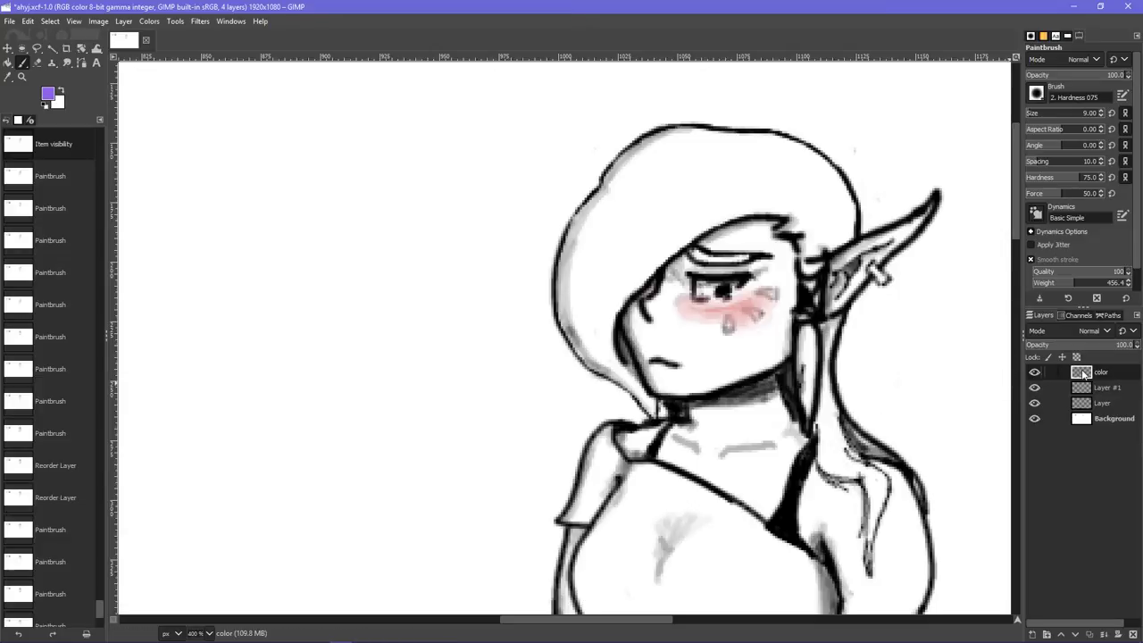
- Move the color layer directly above Background, and make a test stroke beside the figure in muted purple 928aa5
{"action": "left_click_drag", "start_coordinate": [1083, 373], "coordinate": [1082, 413]}
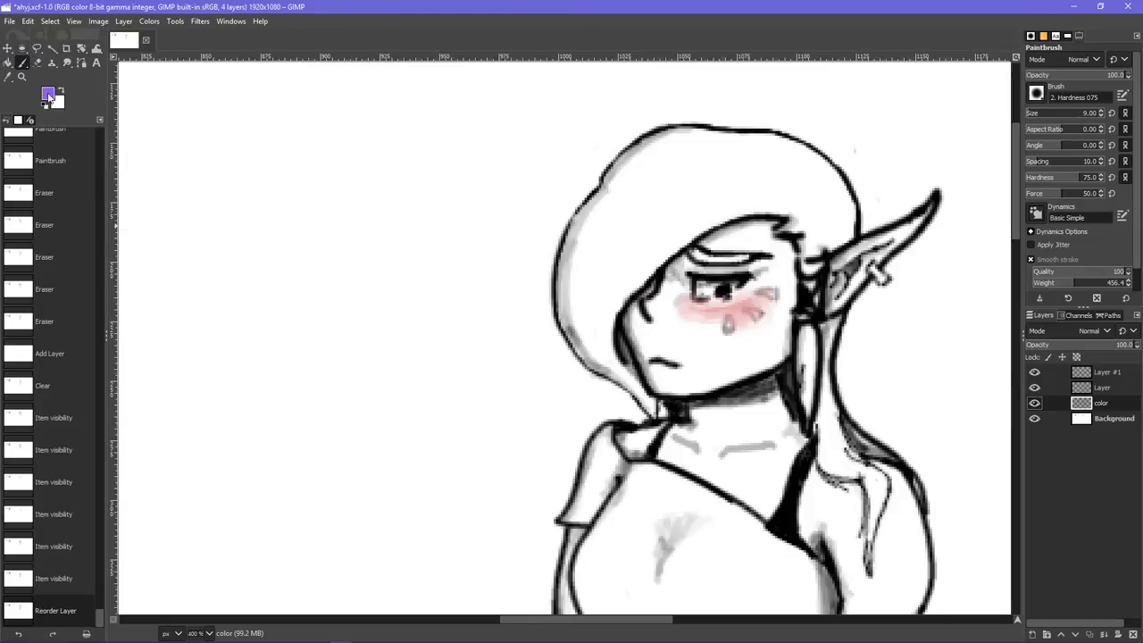
{"action": "left_click", "coordinate": [48, 94]}
{"action": "left_click_drag", "start_coordinate": [72, 85], "coordinate": [30, 84]}
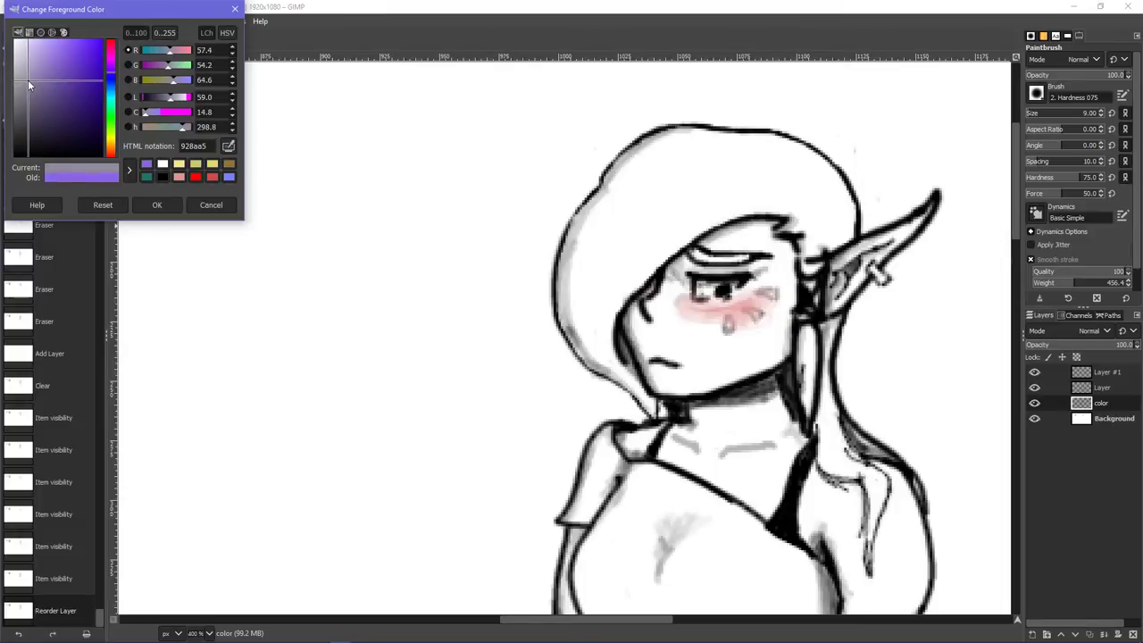
{"action": "left_click", "coordinate": [156, 205]}
{"action": "left_click_drag", "start_coordinate": [285, 358], "coordinate": [278, 287]}
- Paint the shirt's sleeve, inner outline and centre fold in muted purple on the color layer
{"action": "scroll", "coordinate": [357, 371], "scroll_direction": "down", "scroll_amount": 2}
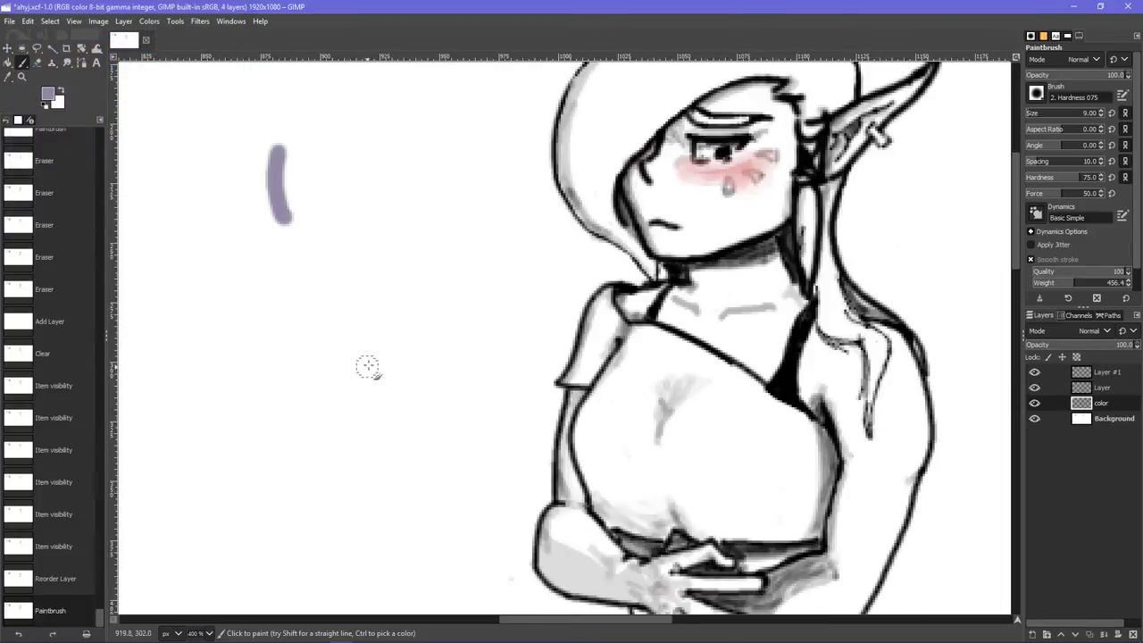
{"action": "mouse_move", "coordinate": [607, 303]}
{"action": "left_mouse_down"}
{"action": "mouse_move", "coordinate": [579, 373]}
{"action": "mouse_move", "coordinate": [557, 391]}
{"action": "mouse_move", "coordinate": [566, 376]}
{"action": "mouse_move", "coordinate": [597, 377]}
{"action": "mouse_move", "coordinate": [582, 379]}
{"action": "mouse_move", "coordinate": [605, 327]}
{"action": "left_mouse_up"}
{"action": "mouse_move", "coordinate": [589, 368]}
{"action": "left_mouse_down"}
{"action": "mouse_move", "coordinate": [611, 315]}
{"action": "mouse_move", "coordinate": [608, 283]}
{"action": "mouse_move", "coordinate": [607, 316]}
{"action": "mouse_move", "coordinate": [635, 339]}
{"action": "mouse_move", "coordinate": [613, 330]}
{"action": "mouse_move", "coordinate": [663, 349]}
{"action": "mouse_move", "coordinate": [633, 343]}
{"action": "mouse_move", "coordinate": [649, 338]}
{"action": "mouse_move", "coordinate": [586, 415]}
{"action": "mouse_move", "coordinate": [582, 454]}
{"action": "mouse_move", "coordinate": [609, 495]}
{"action": "mouse_move", "coordinate": [608, 519]}
{"action": "mouse_move", "coordinate": [670, 535]}
{"action": "mouse_move", "coordinate": [675, 522]}
{"action": "mouse_move", "coordinate": [660, 528]}
{"action": "mouse_move", "coordinate": [664, 460]}
{"action": "mouse_move", "coordinate": [668, 522]}
{"action": "mouse_move", "coordinate": [654, 465]}
{"action": "left_mouse_up"}
{"action": "mouse_move", "coordinate": [654, 511]}
{"action": "left_mouse_down"}
{"action": "mouse_move", "coordinate": [661, 392]}
{"action": "mouse_move", "coordinate": [668, 376]}
{"action": "mouse_move", "coordinate": [695, 379]}
{"action": "mouse_move", "coordinate": [670, 428]}
{"action": "mouse_move", "coordinate": [676, 389]}
{"action": "mouse_move", "coordinate": [652, 424]}
{"action": "mouse_move", "coordinate": [675, 396]}
{"action": "mouse_move", "coordinate": [663, 367]}
{"action": "mouse_move", "coordinate": [654, 380]}
{"action": "mouse_move", "coordinate": [655, 336]}
{"action": "mouse_move", "coordinate": [801, 426]}
{"action": "left_mouse_up"}
{"action": "mouse_move", "coordinate": [806, 428]}
{"action": "left_mouse_down"}
{"action": "mouse_move", "coordinate": [832, 465]}
{"action": "mouse_move", "coordinate": [818, 484]}
{"action": "mouse_move", "coordinate": [827, 450]}
{"action": "mouse_move", "coordinate": [793, 428]}
{"action": "mouse_move", "coordinate": [820, 431]}
{"action": "mouse_move", "coordinate": [835, 466]}
{"action": "mouse_move", "coordinate": [811, 535]}
{"action": "mouse_move", "coordinate": [769, 530]}
{"action": "mouse_move", "coordinate": [815, 520]}
{"action": "mouse_move", "coordinate": [774, 535]}
{"action": "mouse_move", "coordinate": [690, 528]}
{"action": "mouse_move", "coordinate": [729, 534]}
{"action": "mouse_move", "coordinate": [701, 532]}
{"action": "mouse_move", "coordinate": [664, 465]}
{"action": "mouse_move", "coordinate": [691, 507]}
{"action": "mouse_move", "coordinate": [679, 514]}
{"action": "mouse_move", "coordinate": [647, 479]}
{"action": "left_mouse_up"}
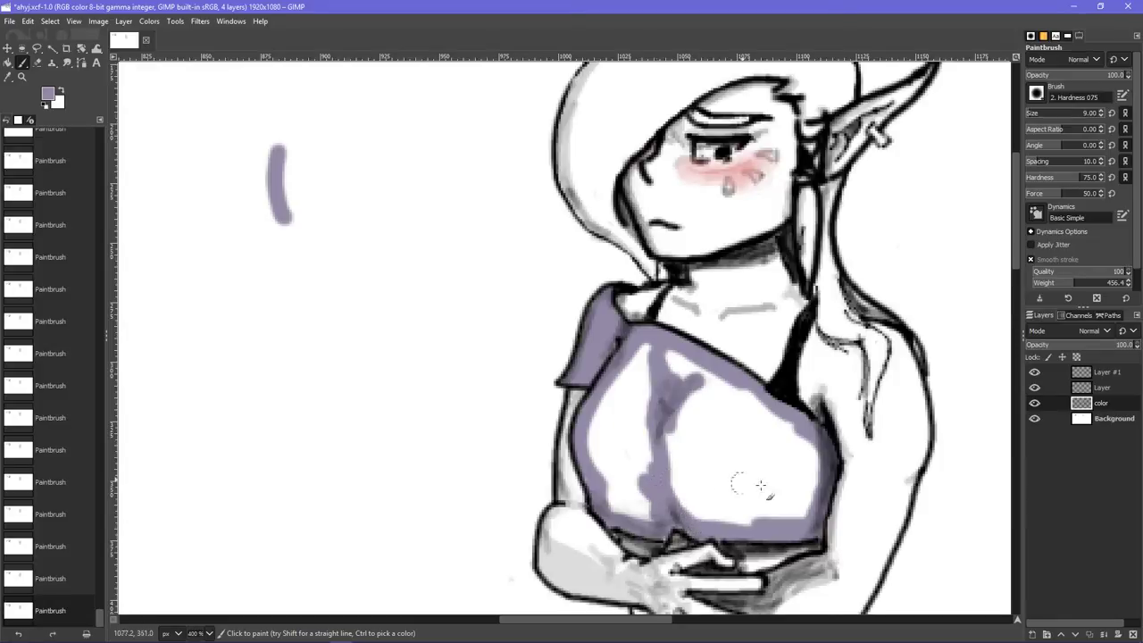
- Fill the shirt front with muted purple, undoing a faulty stroke and leaving a blank patch beside the centre fold
{"action": "mouse_move", "coordinate": [791, 518]}
{"action": "left_mouse_down"}
{"action": "mouse_move", "coordinate": [811, 493]}
{"action": "mouse_move", "coordinate": [811, 447]}
{"action": "mouse_move", "coordinate": [798, 502]}
{"action": "mouse_move", "coordinate": [789, 431]}
{"action": "mouse_move", "coordinate": [803, 475]}
{"action": "mouse_move", "coordinate": [774, 420]}
{"action": "left_mouse_up"}
{"action": "key", "text": "ctrl+z"}
{"action": "mouse_move", "coordinate": [817, 459]}
{"action": "left_mouse_down"}
{"action": "mouse_move", "coordinate": [793, 508]}
{"action": "mouse_move", "coordinate": [809, 502]}
{"action": "mouse_move", "coordinate": [812, 493]}
{"action": "mouse_move", "coordinate": [787, 513]}
{"action": "mouse_move", "coordinate": [762, 497]}
{"action": "mouse_move", "coordinate": [789, 518]}
{"action": "mouse_move", "coordinate": [736, 486]}
{"action": "mouse_move", "coordinate": [756, 509]}
{"action": "mouse_move", "coordinate": [764, 447]}
{"action": "left_mouse_up"}
{"action": "mouse_move", "coordinate": [800, 500]}
{"action": "left_mouse_down"}
{"action": "mouse_move", "coordinate": [752, 472]}
{"action": "mouse_move", "coordinate": [772, 498]}
{"action": "mouse_move", "coordinate": [750, 462]}
{"action": "mouse_move", "coordinate": [732, 467]}
{"action": "mouse_move", "coordinate": [767, 473]}
{"action": "mouse_move", "coordinate": [761, 438]}
{"action": "mouse_move", "coordinate": [790, 477]}
{"action": "mouse_move", "coordinate": [783, 509]}
{"action": "mouse_move", "coordinate": [804, 474]}
{"action": "mouse_move", "coordinate": [786, 488]}
{"action": "mouse_move", "coordinate": [785, 470]}
{"action": "mouse_move", "coordinate": [815, 467]}
{"action": "mouse_move", "coordinate": [787, 459]}
{"action": "mouse_move", "coordinate": [788, 442]}
{"action": "mouse_move", "coordinate": [817, 453]}
{"action": "mouse_move", "coordinate": [774, 440]}
{"action": "mouse_move", "coordinate": [750, 413]}
{"action": "mouse_move", "coordinate": [788, 439]}
{"action": "mouse_move", "coordinate": [712, 393]}
{"action": "mouse_move", "coordinate": [747, 394]}
{"action": "mouse_move", "coordinate": [760, 416]}
{"action": "mouse_move", "coordinate": [716, 387]}
{"action": "mouse_move", "coordinate": [807, 442]}
{"action": "mouse_move", "coordinate": [761, 402]}
{"action": "mouse_move", "coordinate": [787, 403]}
{"action": "mouse_move", "coordinate": [767, 421]}
{"action": "mouse_move", "coordinate": [760, 405]}
{"action": "mouse_move", "coordinate": [783, 404]}
{"action": "mouse_move", "coordinate": [753, 420]}
{"action": "mouse_move", "coordinate": [652, 351]}
{"action": "mouse_move", "coordinate": [741, 391]}
{"action": "mouse_move", "coordinate": [682, 351]}
{"action": "mouse_move", "coordinate": [699, 395]}
{"action": "mouse_move", "coordinate": [650, 348]}
{"action": "mouse_move", "coordinate": [638, 376]}
{"action": "mouse_move", "coordinate": [626, 375]}
{"action": "mouse_move", "coordinate": [615, 426]}
{"action": "mouse_move", "coordinate": [612, 397]}
{"action": "mouse_move", "coordinate": [608, 426]}
{"action": "mouse_move", "coordinate": [608, 401]}
{"action": "mouse_move", "coordinate": [598, 415]}
{"action": "mouse_move", "coordinate": [594, 444]}
{"action": "mouse_move", "coordinate": [611, 384]}
{"action": "mouse_move", "coordinate": [593, 419]}
{"action": "mouse_move", "coordinate": [643, 357]}
{"action": "mouse_move", "coordinate": [628, 411]}
{"action": "mouse_move", "coordinate": [645, 442]}
{"action": "mouse_move", "coordinate": [641, 391]}
{"action": "mouse_move", "coordinate": [649, 518]}
{"action": "mouse_move", "coordinate": [624, 474]}
{"action": "mouse_move", "coordinate": [635, 510]}
{"action": "mouse_move", "coordinate": [617, 504]}
{"action": "mouse_move", "coordinate": [606, 442]}
{"action": "mouse_move", "coordinate": [605, 503]}
{"action": "mouse_move", "coordinate": [625, 474]}
{"action": "mouse_move", "coordinate": [630, 513]}
{"action": "mouse_move", "coordinate": [607, 440]}
{"action": "mouse_move", "coordinate": [616, 513]}
{"action": "mouse_move", "coordinate": [620, 455]}
{"action": "mouse_move", "coordinate": [644, 468]}
{"action": "mouse_move", "coordinate": [616, 487]}
{"action": "left_mouse_up"}
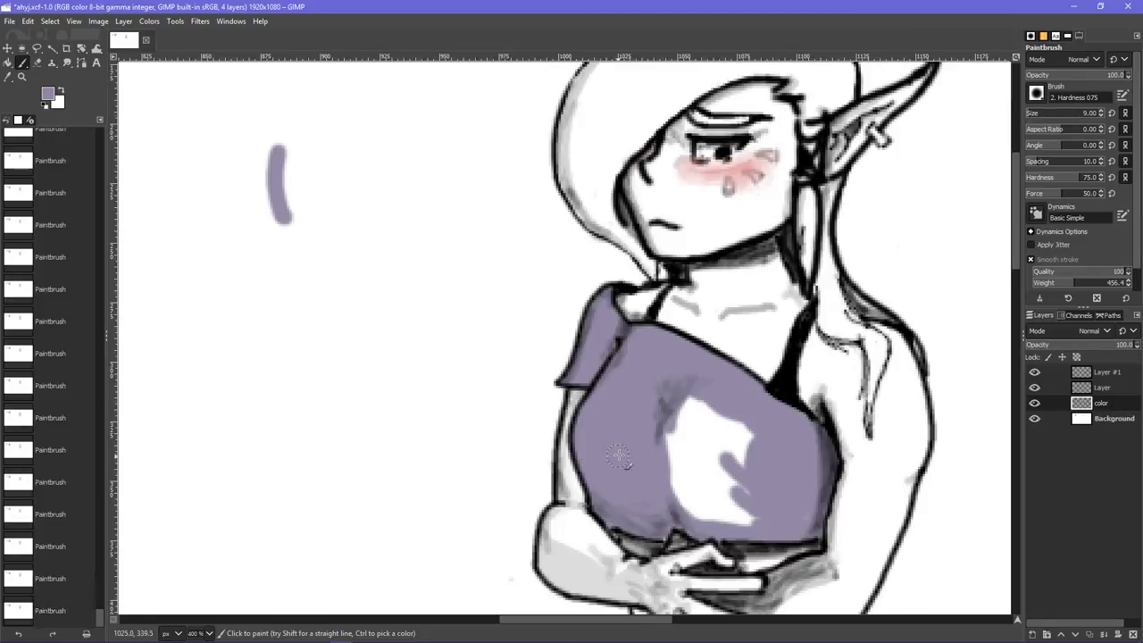
- Set the foreground colour to the slightly darker purple 8d859e and paint a short shading stroke at the shirt's centre fold
{"action": "left_click", "coordinate": [49, 93]}
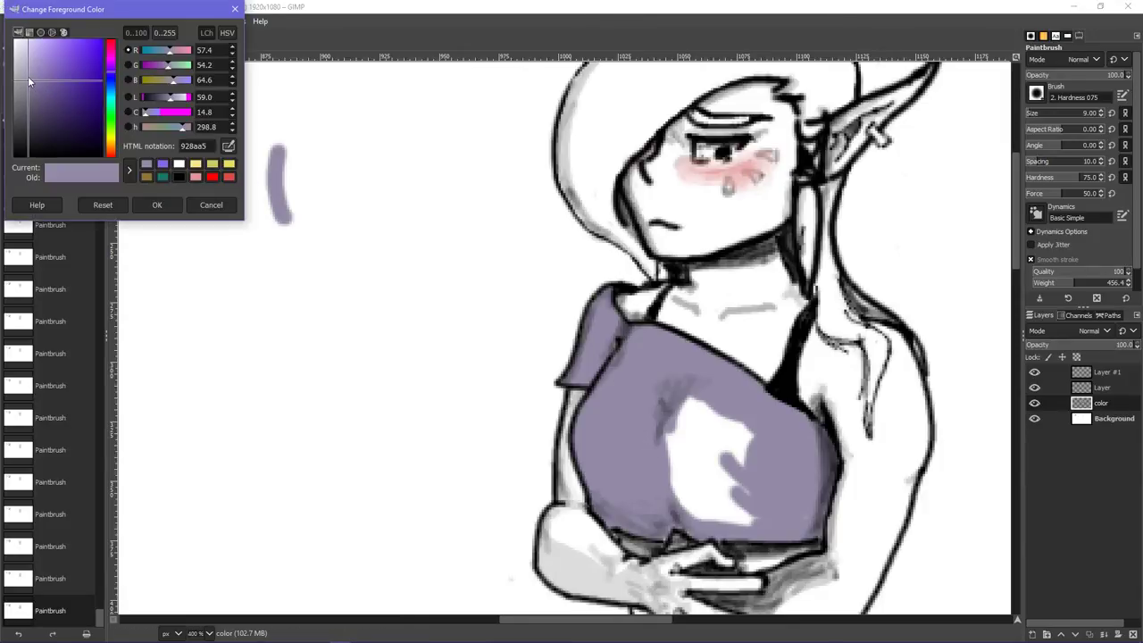
{"action": "left_click", "coordinate": [29, 88]}
{"action": "left_click", "coordinate": [28, 86]}
{"action": "left_click", "coordinate": [157, 205]}
{"action": "mouse_move", "coordinate": [681, 425]}
{"action": "left_mouse_down"}
{"action": "mouse_move", "coordinate": [660, 466]}
{"action": "mouse_move", "coordinate": [671, 493]}
{"action": "mouse_move", "coordinate": [664, 449]}
{"action": "mouse_move", "coordinate": [695, 519]}
{"action": "mouse_move", "coordinate": [676, 433]}
{"action": "left_mouse_up"}
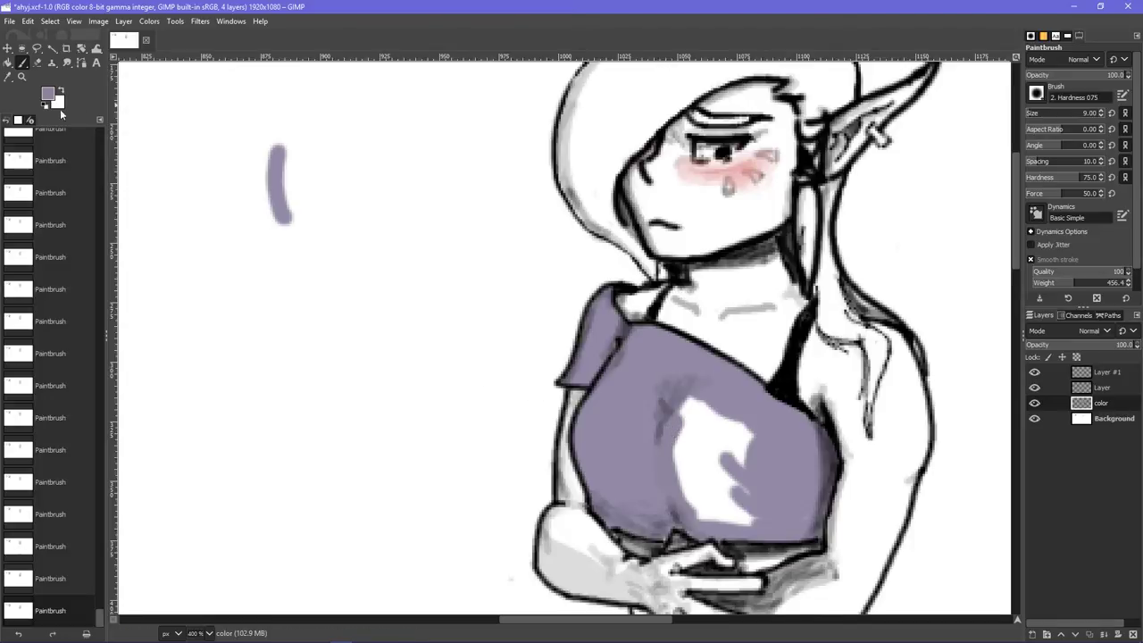
- Darken the foreground colour to 837c94 and shade along the shirt's centre fold and the lower edge of the blank patch
{"action": "left_click", "coordinate": [50, 94]}
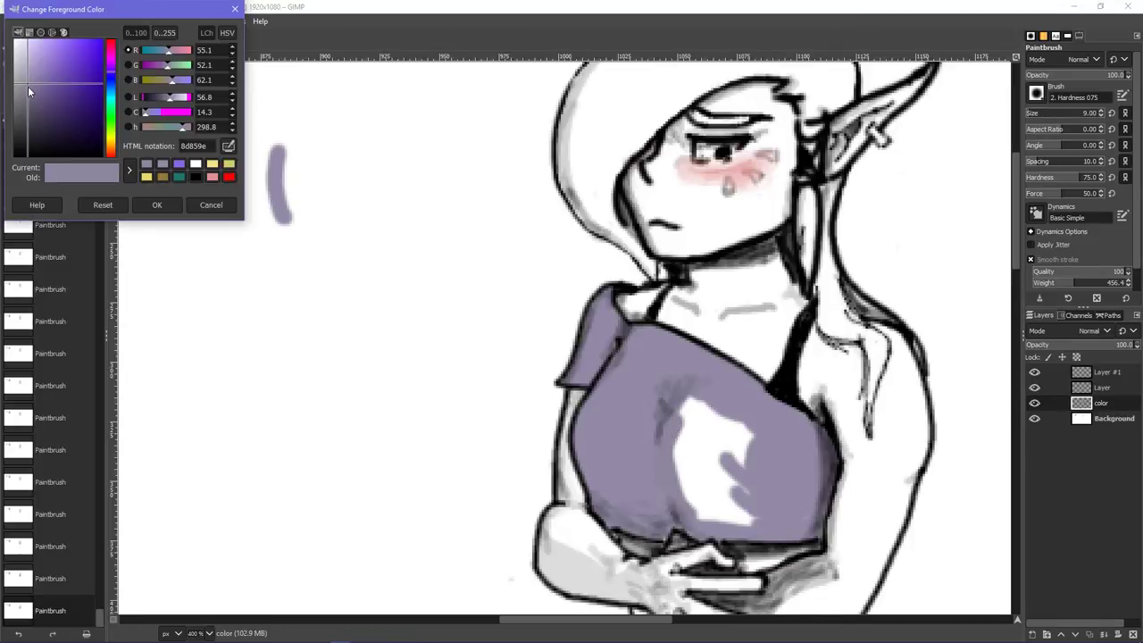
{"action": "left_click", "coordinate": [28, 87]}
{"action": "left_click", "coordinate": [157, 204]}
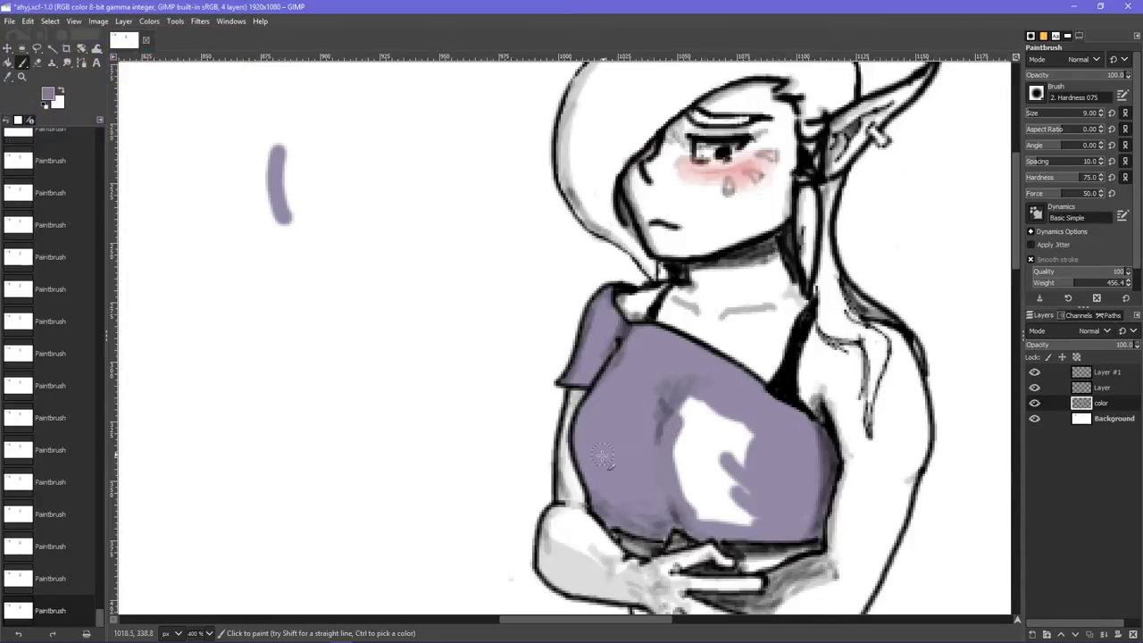
{"action": "mouse_move", "coordinate": [661, 455]}
{"action": "left_mouse_down"}
{"action": "mouse_move", "coordinate": [663, 493]}
{"action": "mouse_move", "coordinate": [687, 506]}
{"action": "left_mouse_up"}
{"action": "mouse_move", "coordinate": [669, 455]}
{"action": "left_mouse_down"}
{"action": "mouse_move", "coordinate": [692, 495]}
{"action": "mouse_move", "coordinate": [661, 480]}
{"action": "mouse_move", "coordinate": [694, 523]}
{"action": "mouse_move", "coordinate": [661, 487]}
{"action": "mouse_move", "coordinate": [718, 547]}
{"action": "mouse_move", "coordinate": [675, 501]}
{"action": "mouse_move", "coordinate": [682, 511]}
{"action": "mouse_move", "coordinate": [670, 429]}
{"action": "mouse_move", "coordinate": [708, 389]}
{"action": "mouse_move", "coordinate": [685, 408]}
{"action": "mouse_move", "coordinate": [717, 396]}
{"action": "mouse_move", "coordinate": [685, 437]}
{"action": "mouse_move", "coordinate": [675, 404]}
{"action": "mouse_move", "coordinate": [701, 418]}
{"action": "mouse_move", "coordinate": [717, 381]}
{"action": "left_mouse_up"}
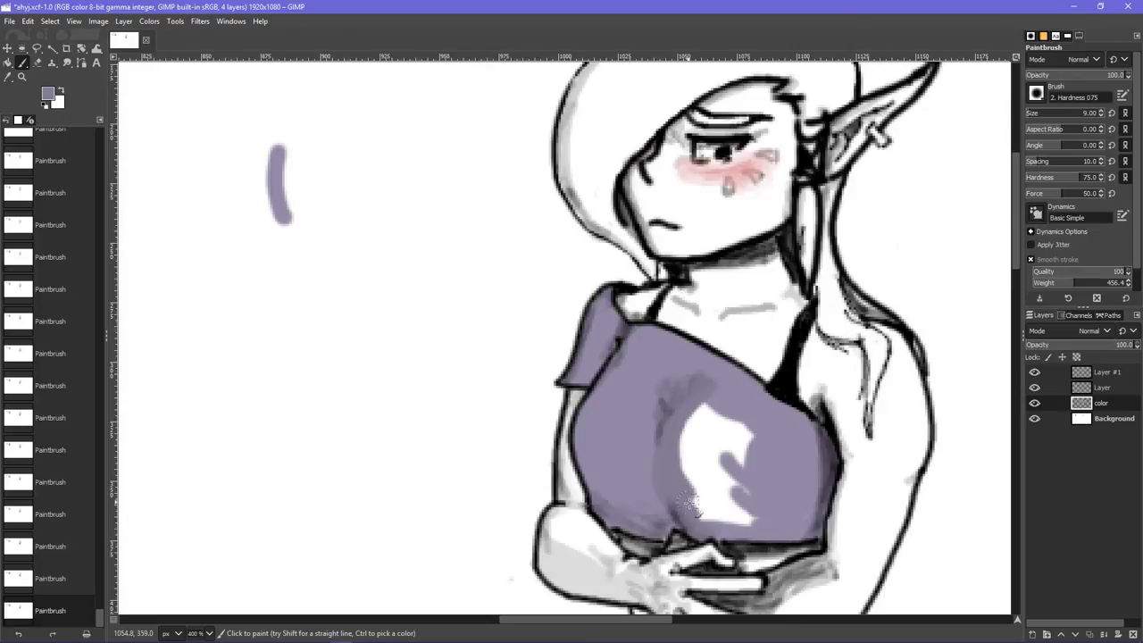
{"action": "mouse_move", "coordinate": [689, 502]}
{"action": "left_mouse_down"}
{"action": "mouse_move", "coordinate": [768, 531]}
{"action": "mouse_move", "coordinate": [704, 530]}
{"action": "mouse_move", "coordinate": [781, 535]}
{"action": "mouse_move", "coordinate": [722, 533]}
{"action": "left_mouse_up"}
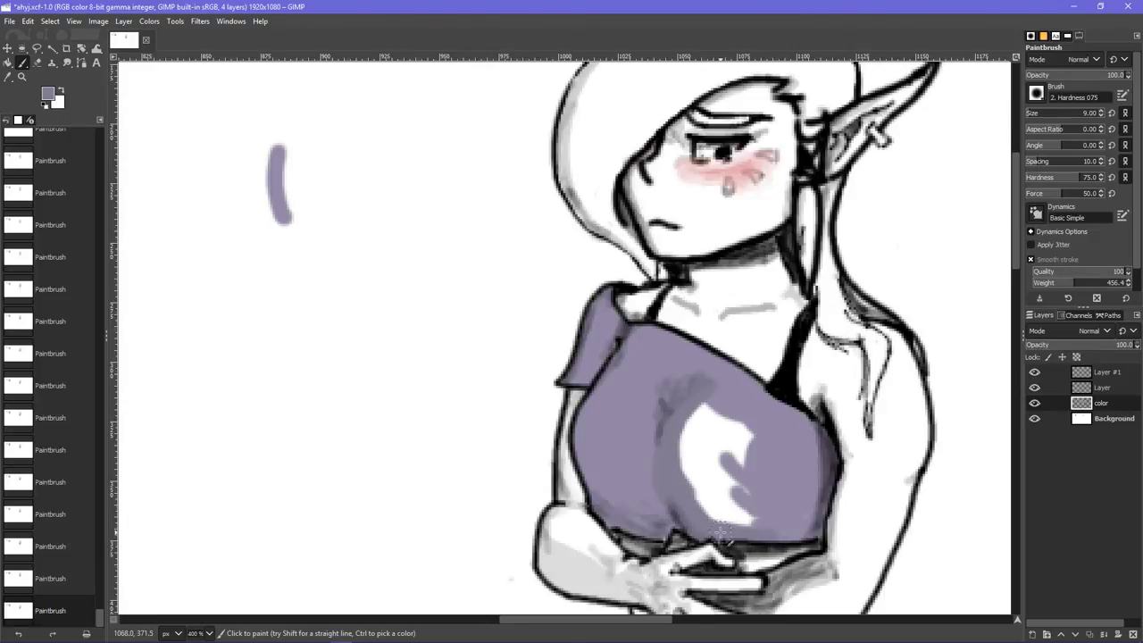
- Restore the foreground colour to 928aa5, paint into the edge of the shirt's blank patch, and undo the last stroke
{"action": "left_click", "coordinate": [50, 99]}
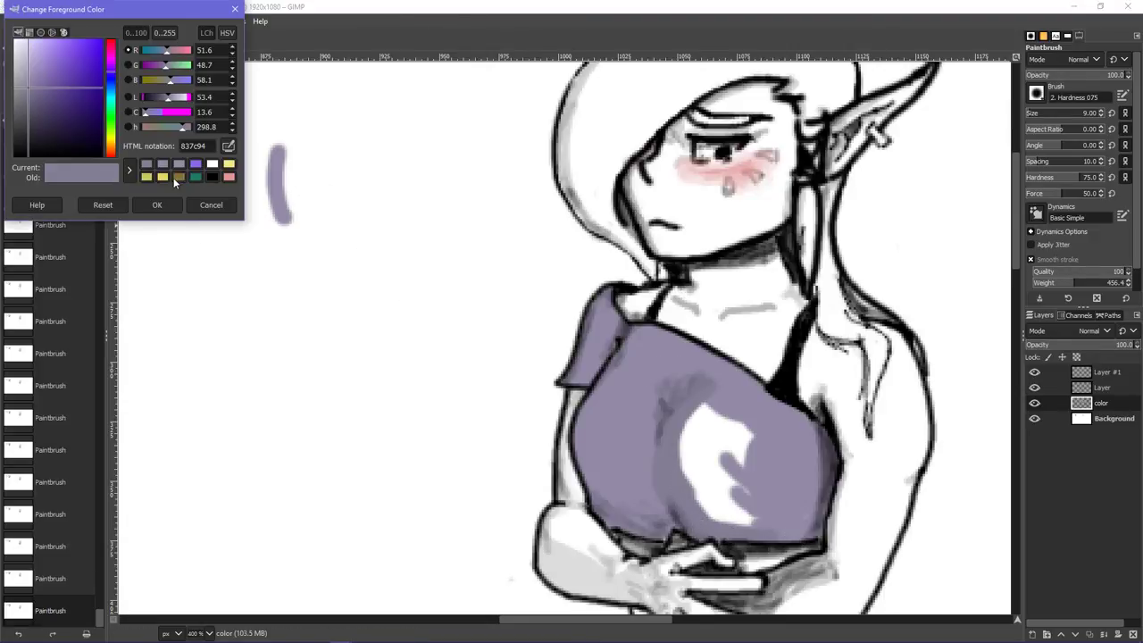
{"action": "left_click", "coordinate": [188, 166]}
{"action": "left_click", "coordinate": [156, 204]}
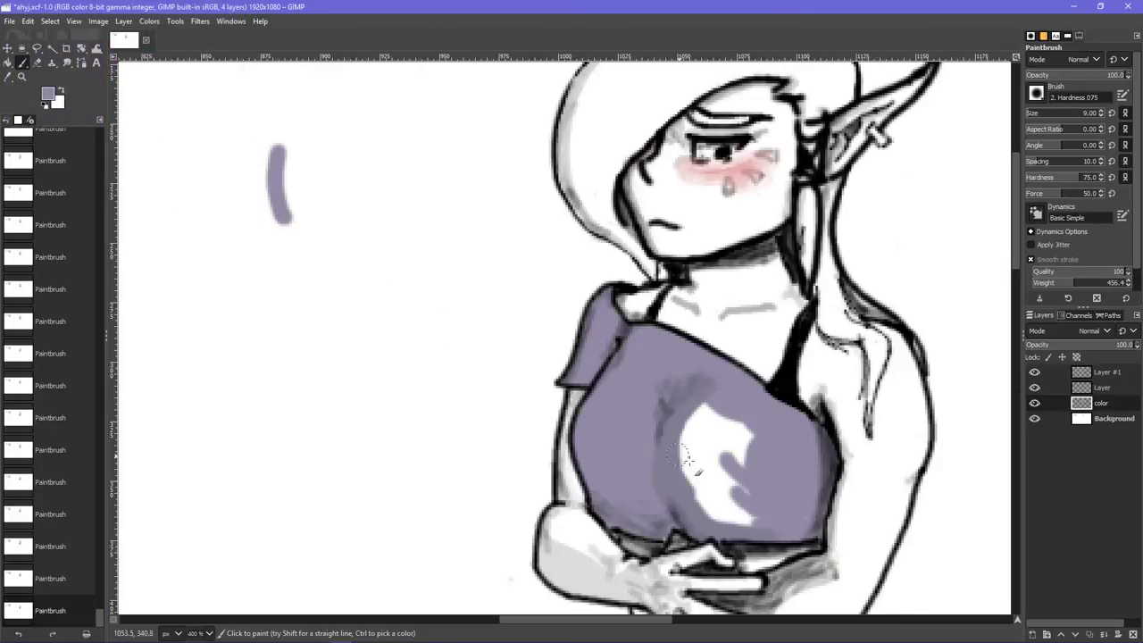
{"action": "mouse_move", "coordinate": [692, 466]}
{"action": "left_mouse_down"}
{"action": "mouse_move", "coordinate": [714, 405]}
{"action": "mouse_move", "coordinate": [748, 406]}
{"action": "mouse_move", "coordinate": [697, 399]}
{"action": "mouse_move", "coordinate": [706, 405]}
{"action": "mouse_move", "coordinate": [696, 468]}
{"action": "left_mouse_up"}
{"action": "key", "text": "ctrl+z"}
- Set the Paintbrush opacity to 32.9 and blend the shading into the blank patch's inner and lower edges
{"action": "left_click", "coordinate": [1075, 79]}
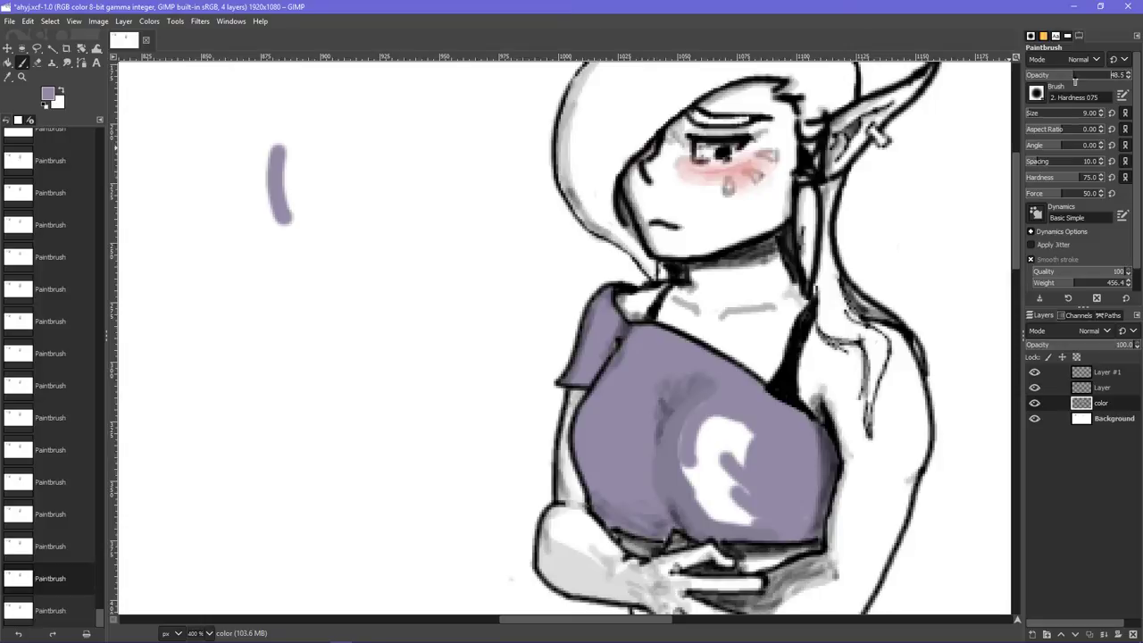
{"action": "left_click_drag", "start_coordinate": [1084, 78], "coordinate": [1060, 78]}
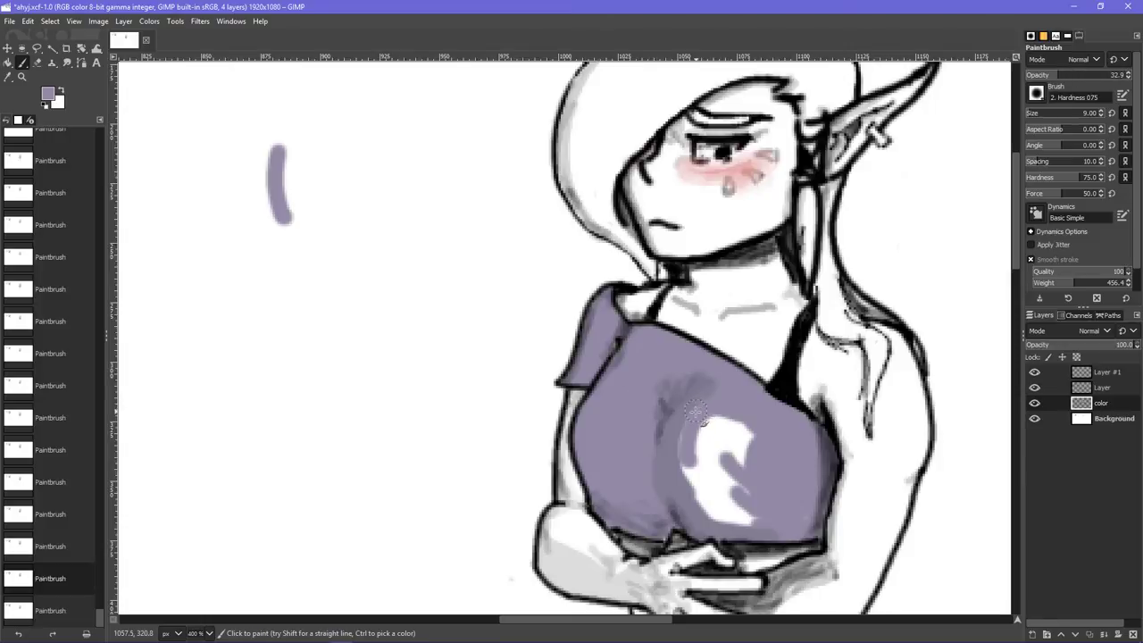
{"action": "mouse_move", "coordinate": [682, 473]}
{"action": "left_mouse_down"}
{"action": "mouse_move", "coordinate": [705, 505]}
{"action": "mouse_move", "coordinate": [692, 414]}
{"action": "mouse_move", "coordinate": [683, 487]}
{"action": "mouse_move", "coordinate": [714, 490]}
{"action": "mouse_move", "coordinate": [693, 497]}
{"action": "mouse_move", "coordinate": [746, 514]}
{"action": "mouse_move", "coordinate": [715, 516]}
{"action": "mouse_move", "coordinate": [743, 516]}
{"action": "mouse_move", "coordinate": [725, 521]}
{"action": "mouse_move", "coordinate": [754, 520]}
{"action": "left_mouse_up"}
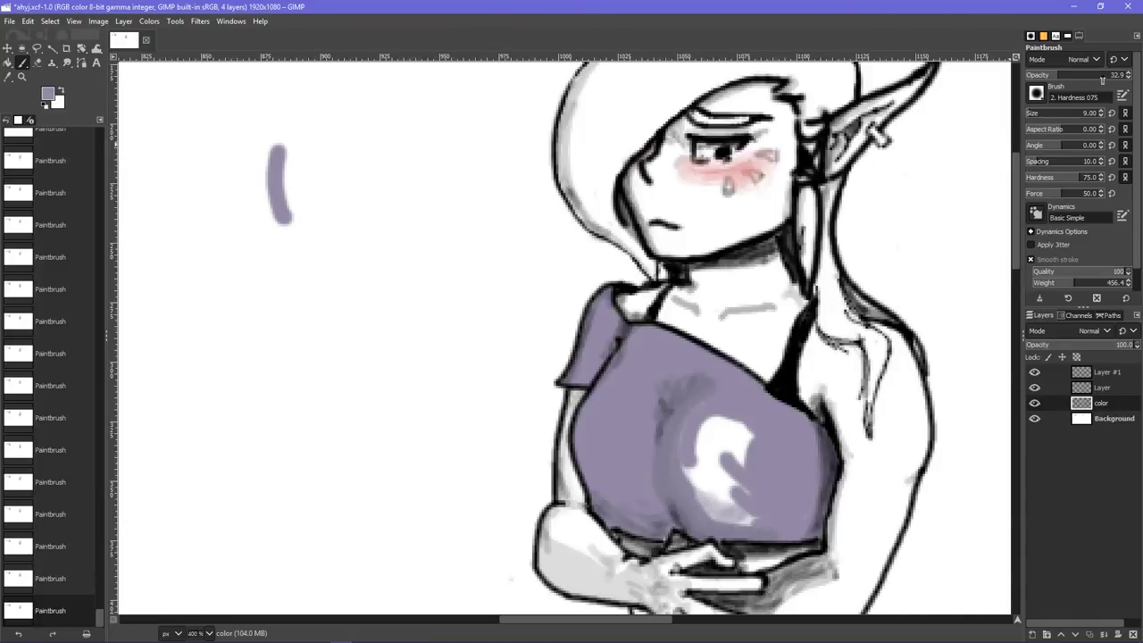
- Raise the Paintbrush to full opacity and fill the shirt's remaining blank patch with muted purple
{"action": "left_click_drag", "start_coordinate": [1102, 79], "coordinate": [1127, 78]}
{"action": "mouse_move", "coordinate": [746, 519]}
{"action": "left_mouse_down"}
{"action": "mouse_move", "coordinate": [709, 508]}
{"action": "mouse_move", "coordinate": [757, 515]}
{"action": "mouse_move", "coordinate": [726, 494]}
{"action": "mouse_move", "coordinate": [719, 428]}
{"action": "mouse_move", "coordinate": [757, 490]}
{"action": "mouse_move", "coordinate": [725, 466]}
{"action": "mouse_move", "coordinate": [733, 475]}
{"action": "mouse_move", "coordinate": [747, 427]}
{"action": "mouse_move", "coordinate": [752, 445]}
{"action": "mouse_move", "coordinate": [716, 427]}
{"action": "mouse_move", "coordinate": [727, 461]}
{"action": "mouse_move", "coordinate": [720, 431]}
{"action": "left_mouse_up"}
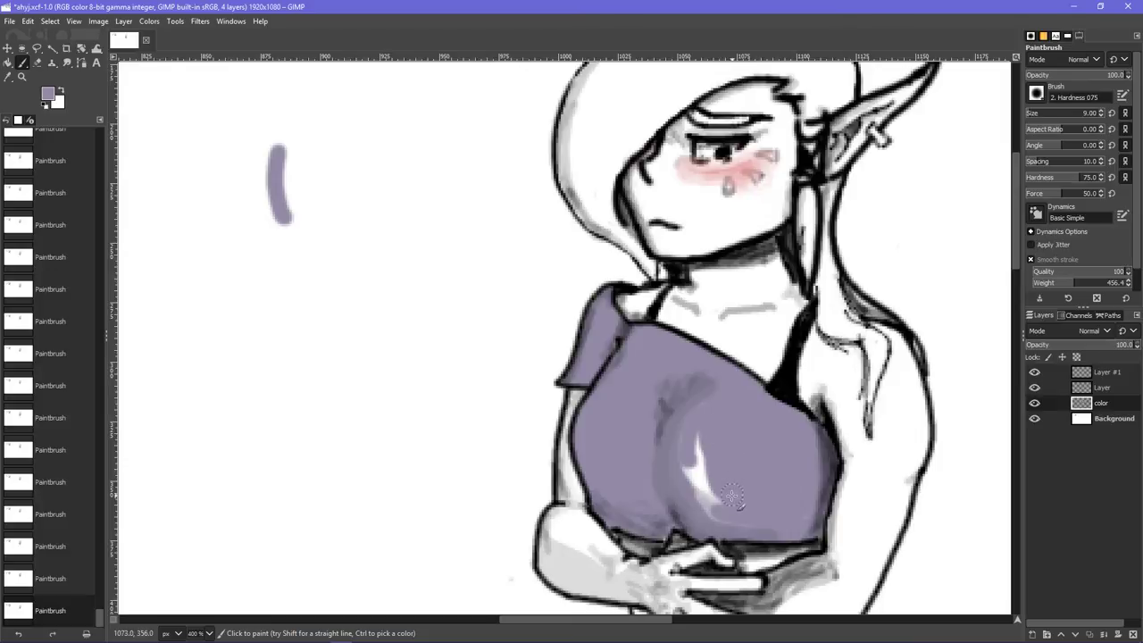
{"action": "mouse_move", "coordinate": [732, 496]}
{"action": "left_mouse_down"}
{"action": "mouse_move", "coordinate": [716, 510]}
{"action": "mouse_move", "coordinate": [694, 448]}
{"action": "left_mouse_up"}
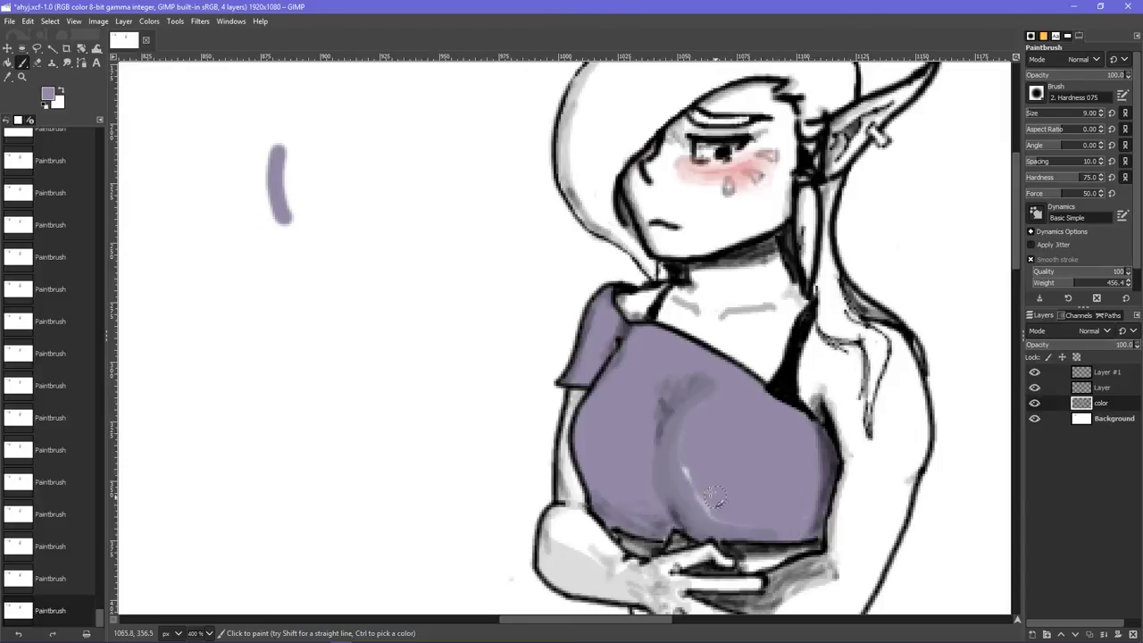
{"action": "left_click_drag", "start_coordinate": [705, 500], "coordinate": [716, 508]}
{"action": "left_click_drag", "start_coordinate": [688, 436], "coordinate": [686, 453]}
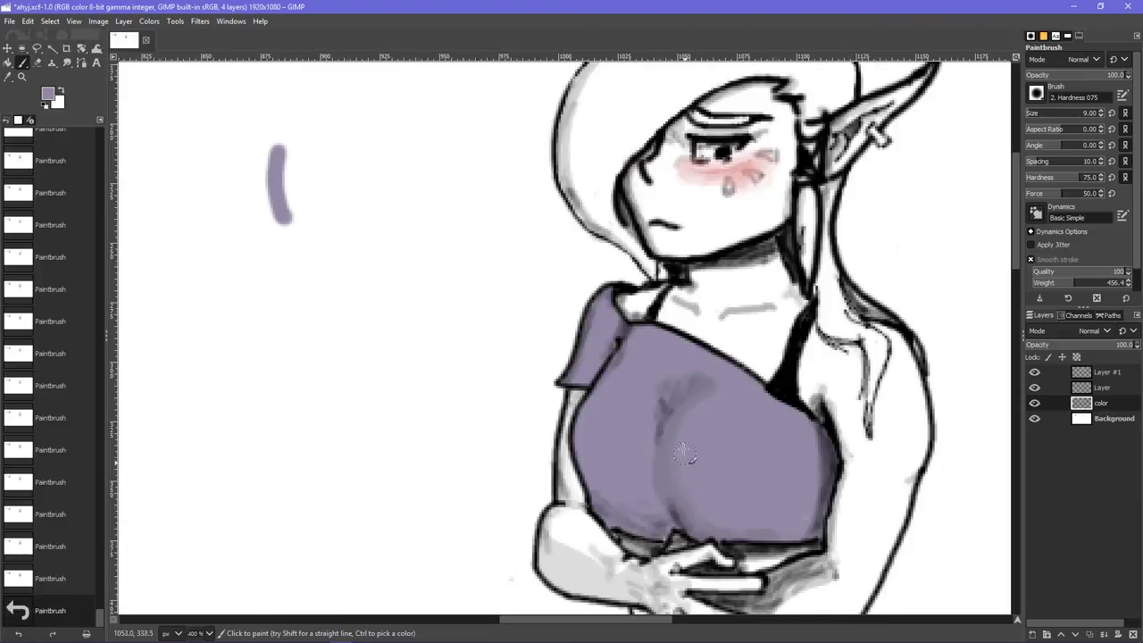
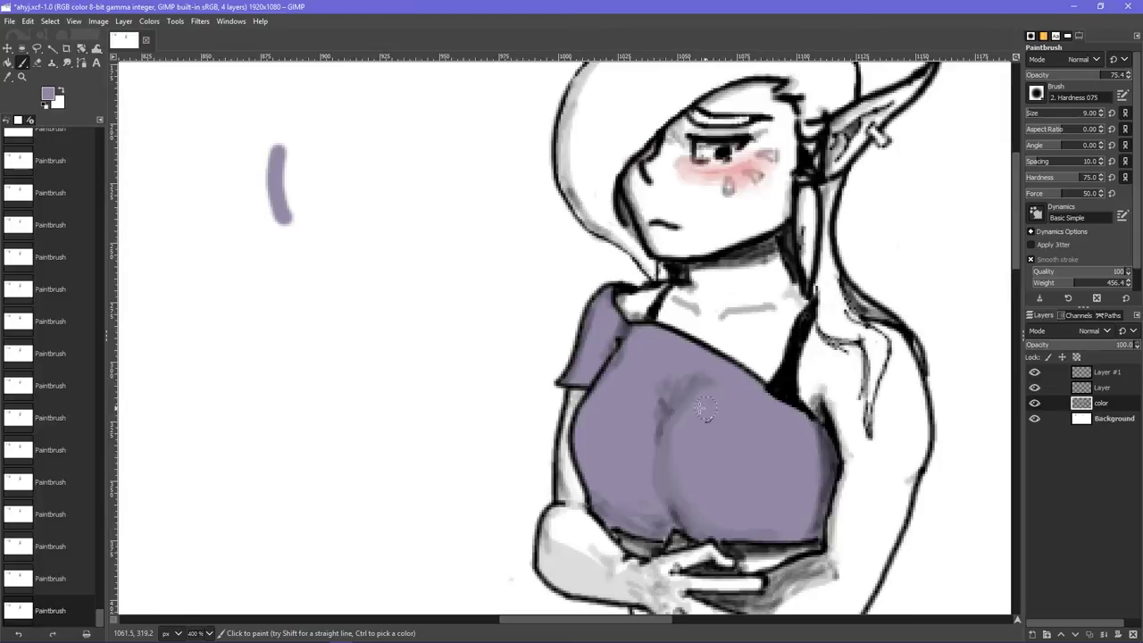
- Undo the last stroke and blend the shading around the shirt's centre fold with the Paintbrush at 34.7 and 13.2 opacity
{"action": "key", "text": "ctrl+z"}
{"action": "left_click", "coordinate": [1060, 75]}
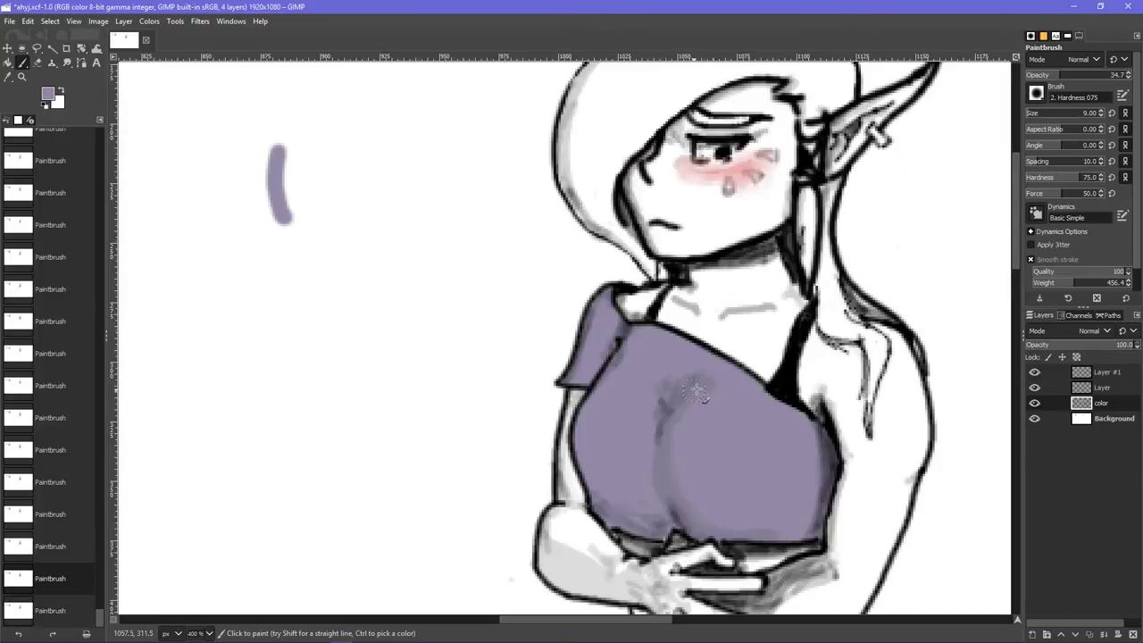
{"action": "left_click_drag", "start_coordinate": [692, 393], "coordinate": [710, 488]}
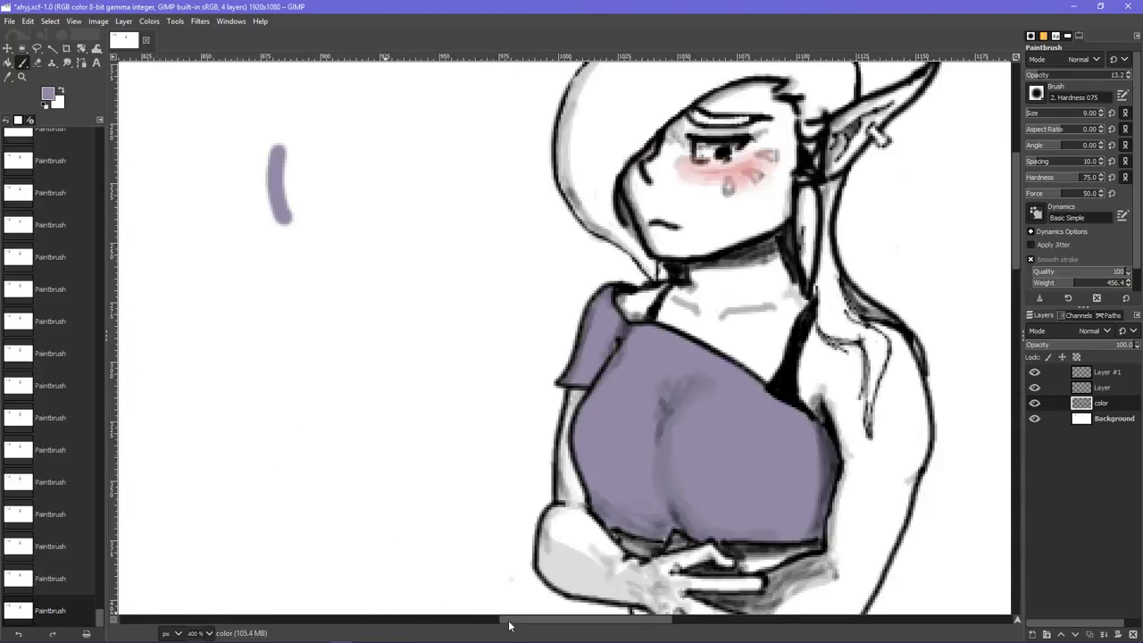
- Set the foreground colour to pale yellow f2e588, paint a faint test stroke beside the figure, and undo it
{"action": "left_click_drag", "start_coordinate": [509, 625], "coordinate": [519, 624]}
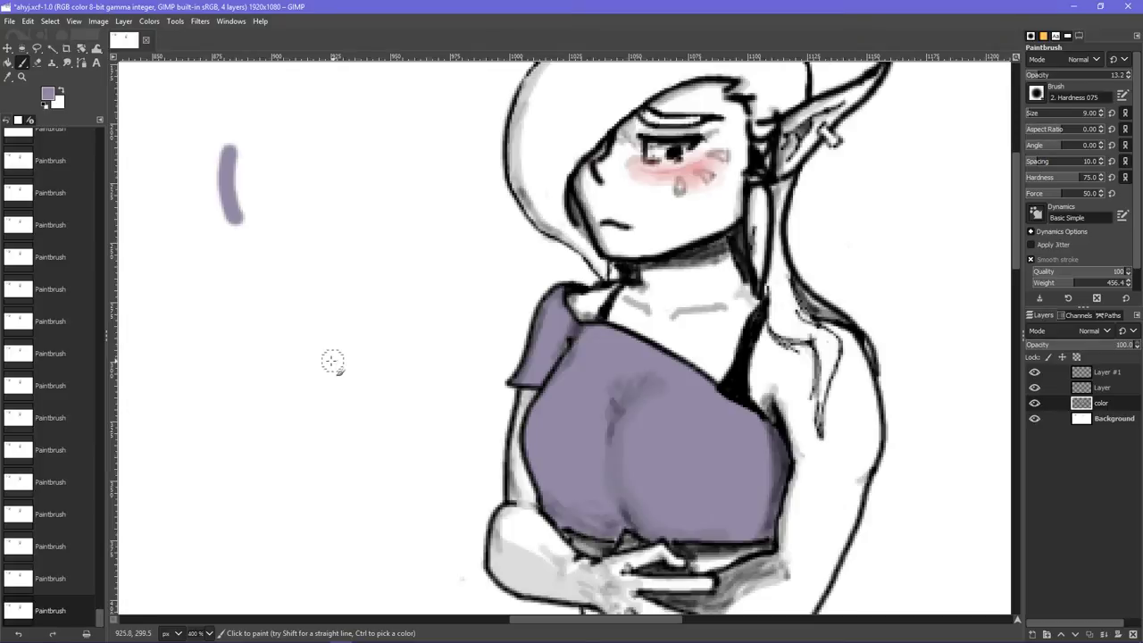
{"action": "left_click_drag", "start_coordinate": [523, 625], "coordinate": [527, 625]}
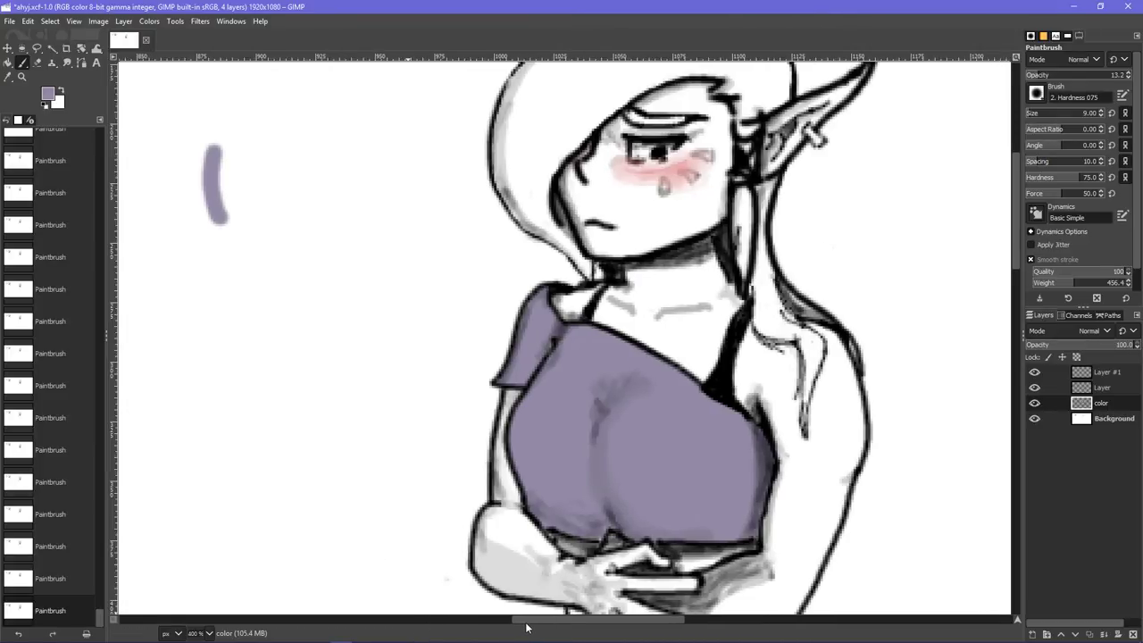
{"action": "left_click", "coordinate": [46, 95]}
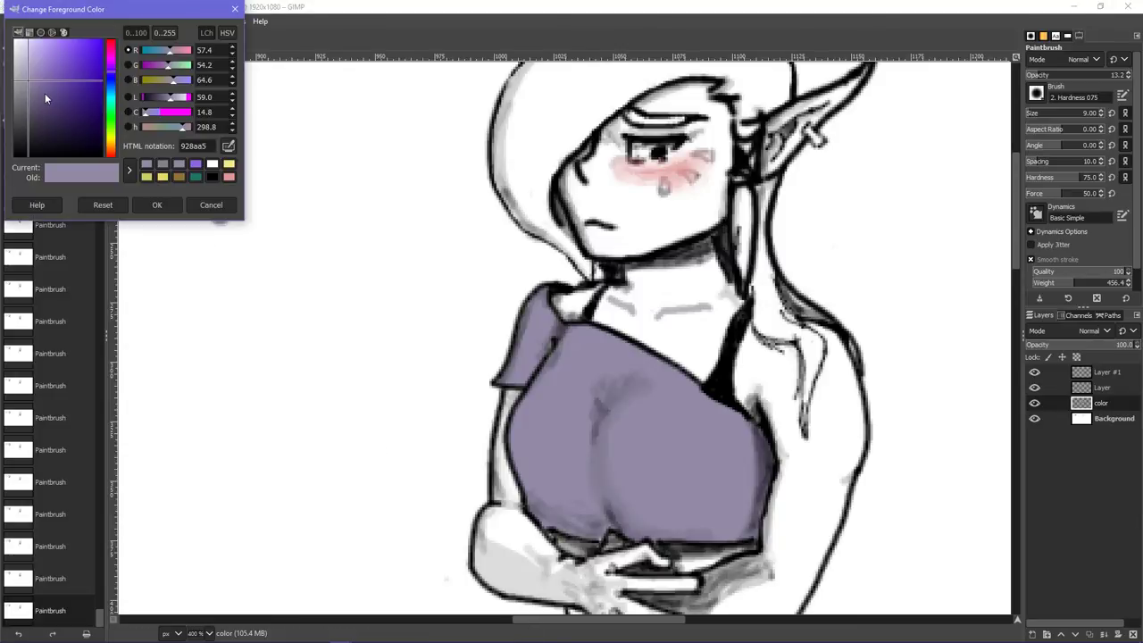
{"action": "left_click", "coordinate": [229, 164]}
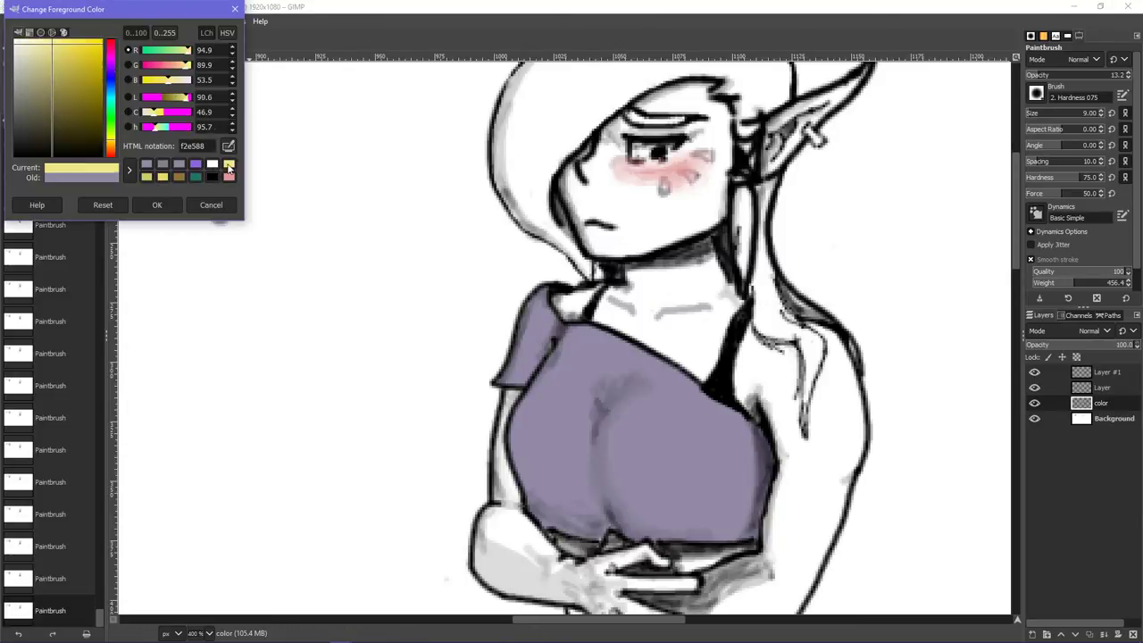
{"action": "left_click", "coordinate": [168, 206]}
{"action": "left_click_drag", "start_coordinate": [238, 341], "coordinate": [246, 297]}
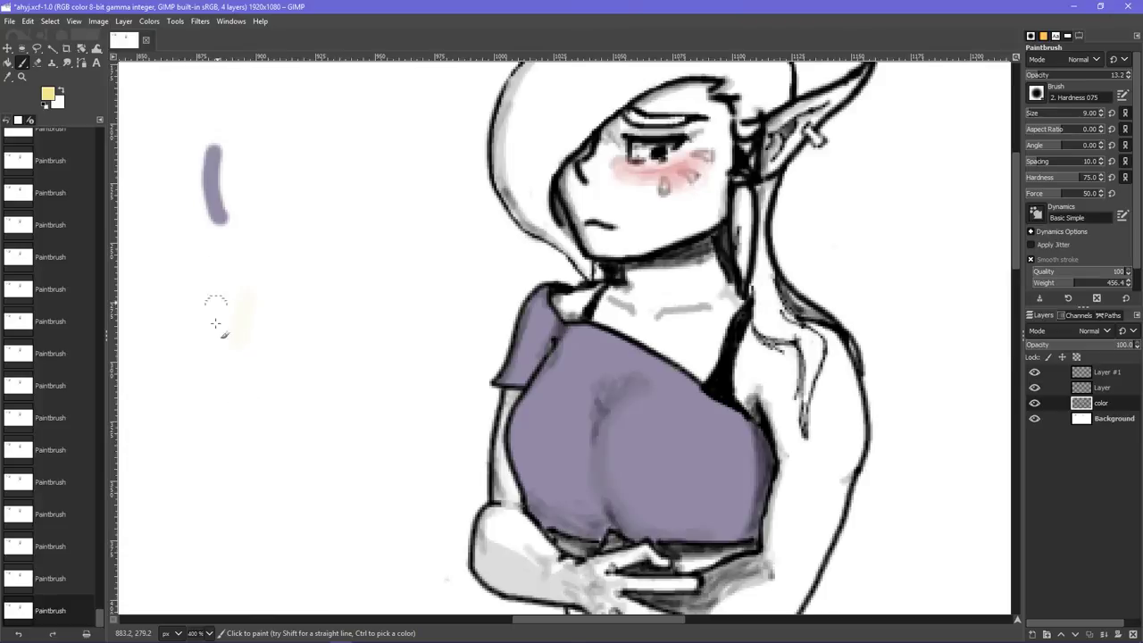
{"action": "key", "text": "ctrl+z"}
{"action": "key", "text": "ctrl+z"}
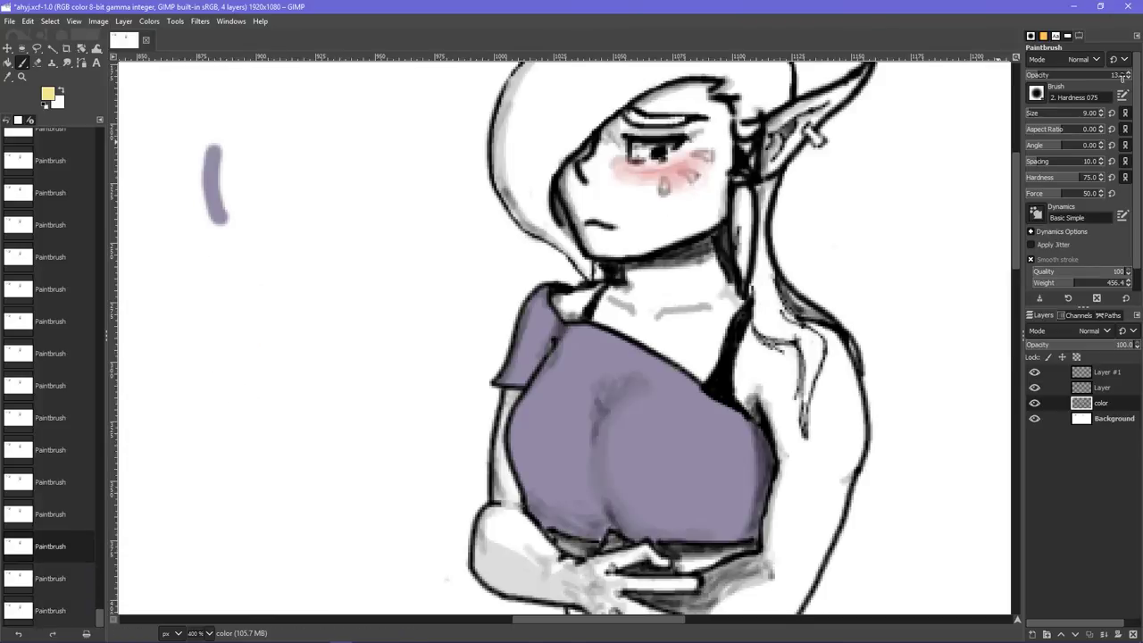
- Paint yellow test swatches beside the figure at 62.3 and 61.1 opacity, undoing the trials at higher opacity
{"action": "left_click", "coordinate": [1087, 78]}
{"action": "left_click_drag", "start_coordinate": [322, 418], "coordinate": [332, 272]}
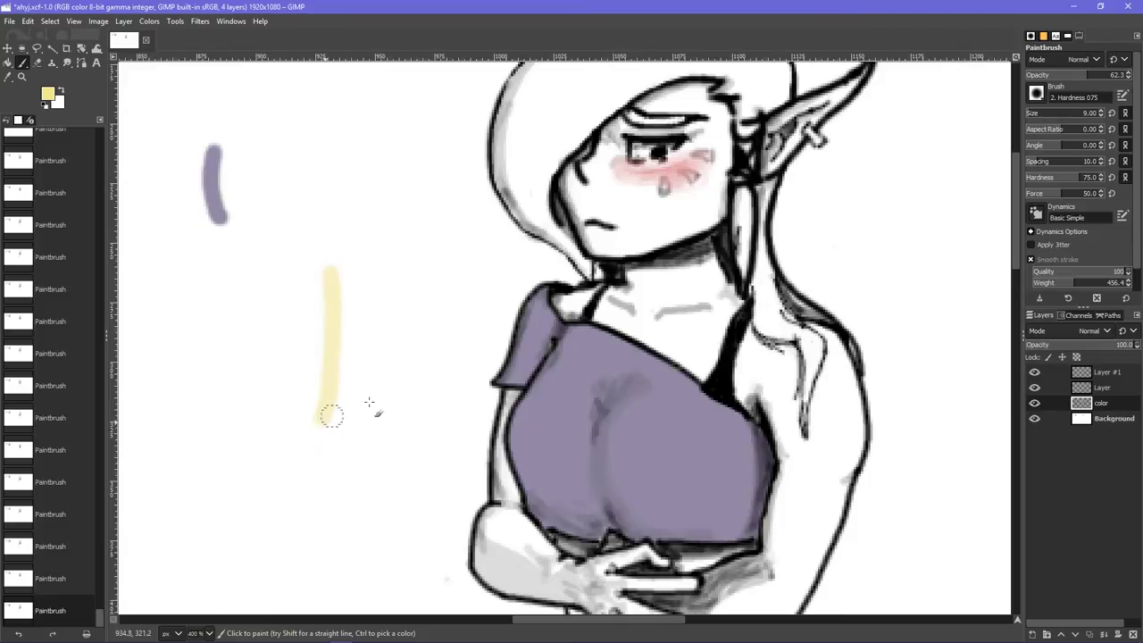
{"action": "left_click", "coordinate": [1123, 75]}
{"action": "left_click_drag", "start_coordinate": [306, 427], "coordinate": [313, 254]}
{"action": "key", "text": "ctrl+z"}
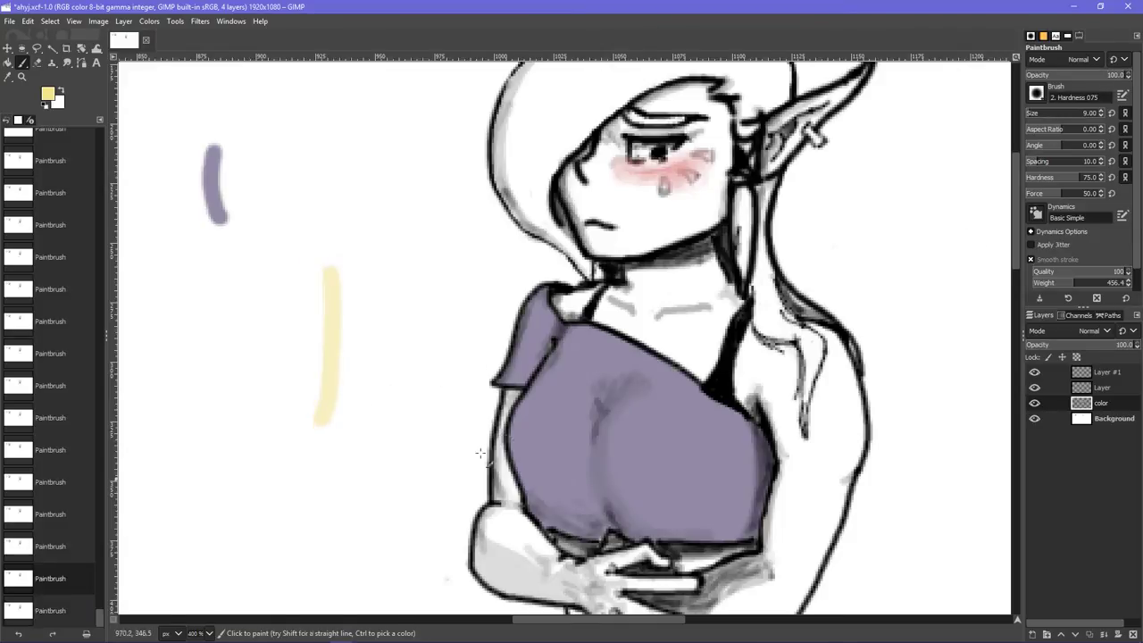
{"action": "left_click_drag", "start_coordinate": [341, 451], "coordinate": [344, 268]}
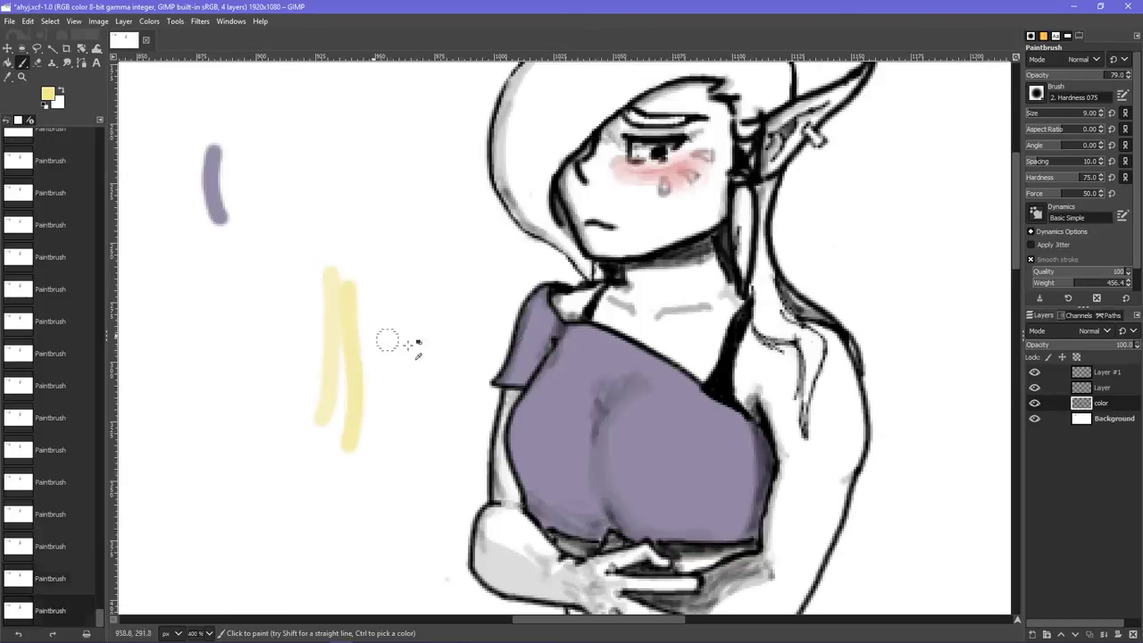
{"action": "key", "text": "ctrl+z"}
{"action": "left_click", "coordinate": [1090, 75]}
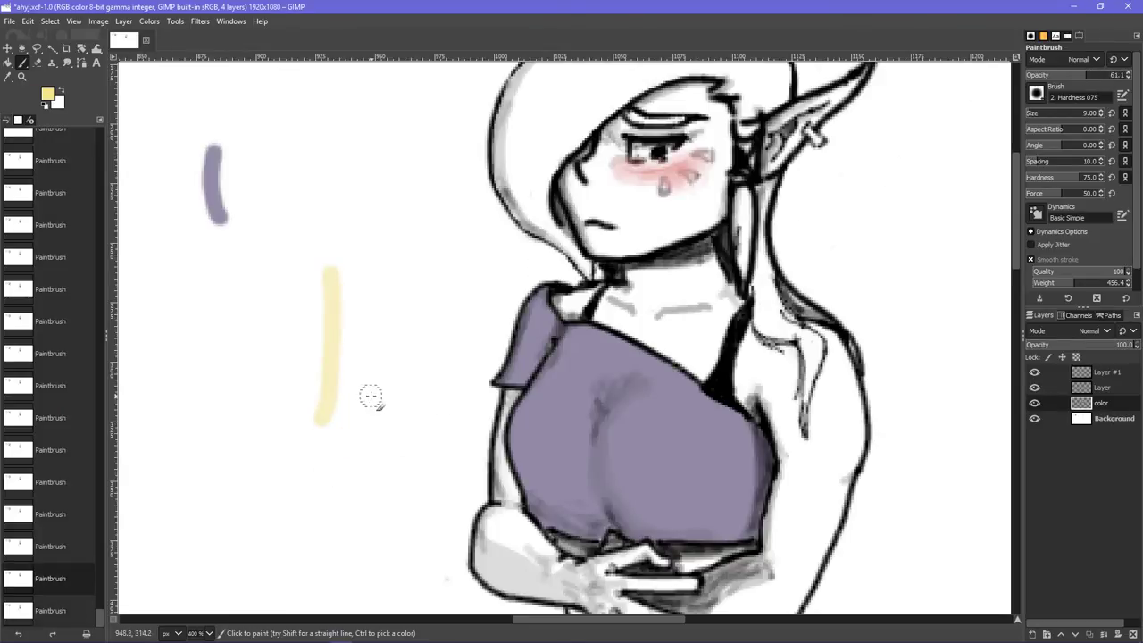
{"action": "left_click_drag", "start_coordinate": [359, 418], "coordinate": [357, 231]}
{"action": "left_click_drag", "start_coordinate": [536, 202], "coordinate": [544, 117]}
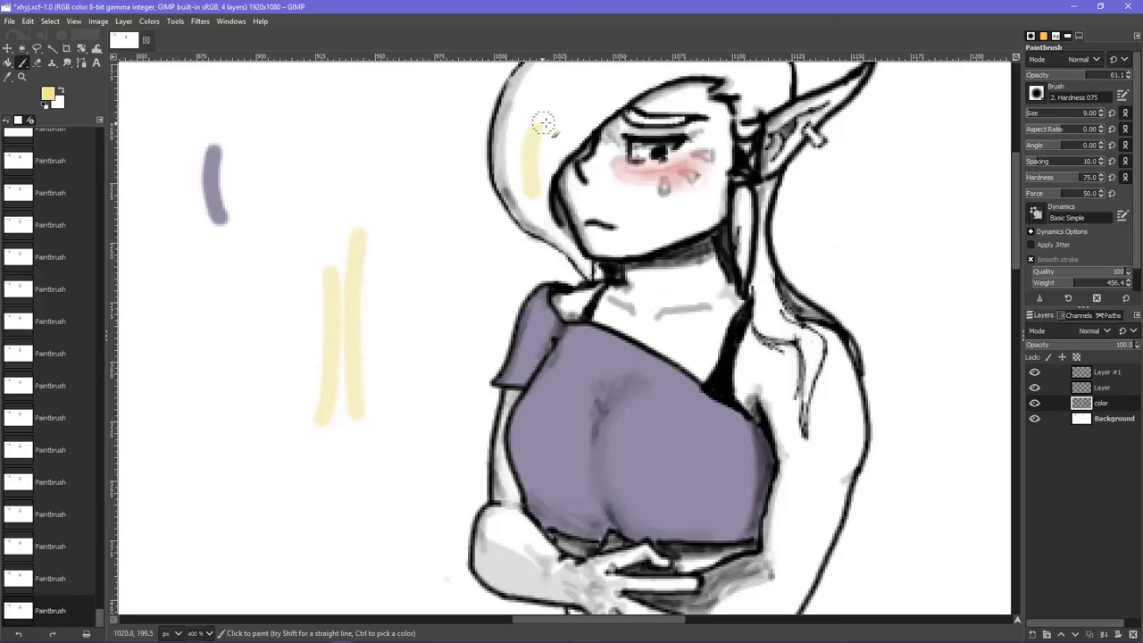
{"action": "key", "text": "ctrl+z"}
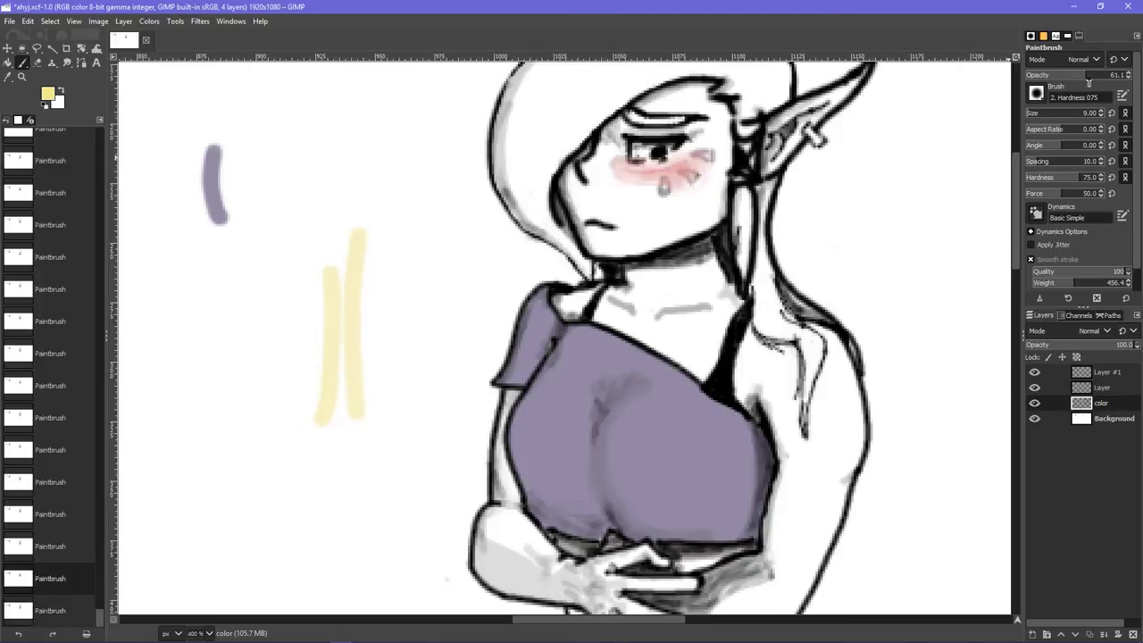
{"action": "left_click_drag", "start_coordinate": [650, 229], "coordinate": [681, 204]}
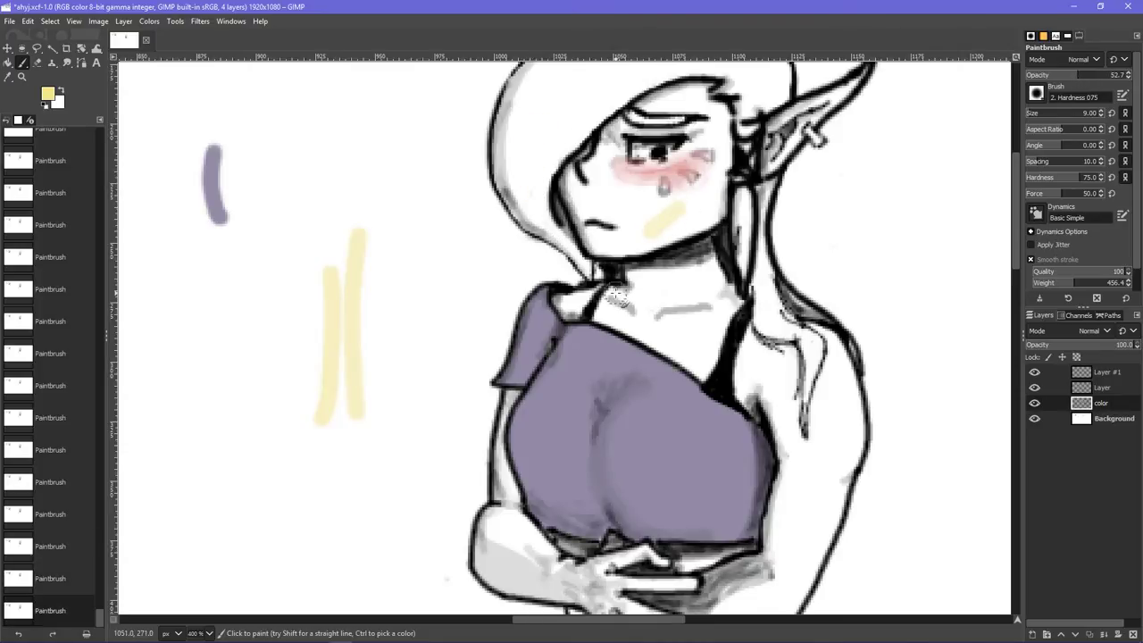
{"action": "key", "text": "ctrl+z"}
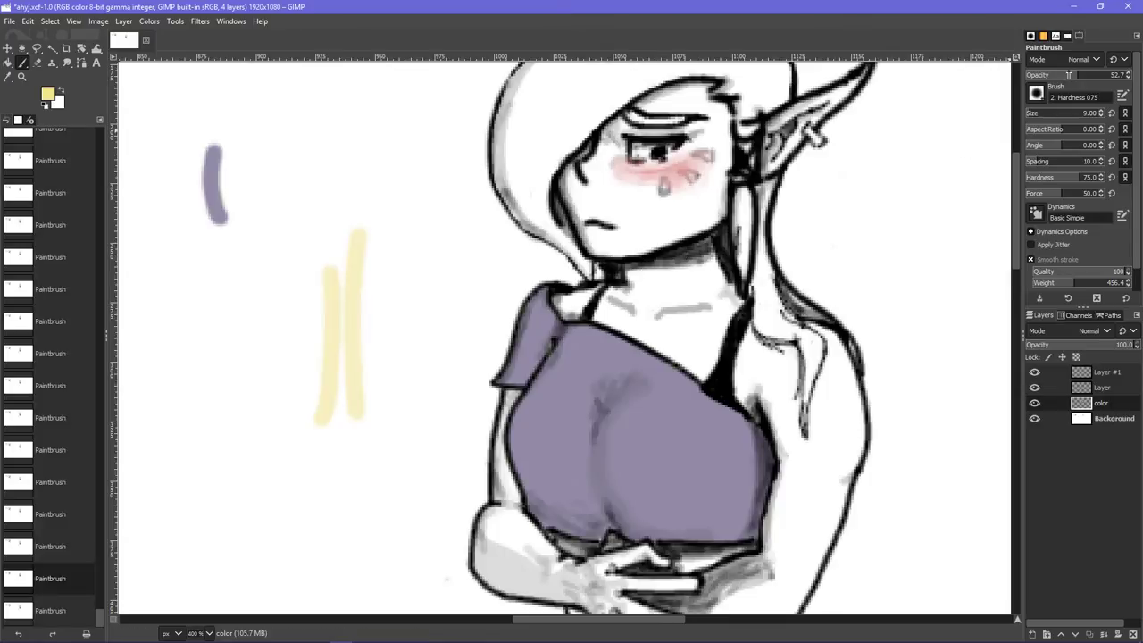
- Set the Paintbrush opacity to 13.8, try light yellow strokes on the neck, and undo them
{"action": "left_click_drag", "start_coordinate": [1042, 75], "coordinate": [1039, 75]}
{"action": "mouse_move", "coordinate": [702, 277]}
{"action": "left_mouse_down"}
{"action": "mouse_move", "coordinate": [714, 266]}
{"action": "mouse_move", "coordinate": [688, 284]}
{"action": "left_mouse_up"}
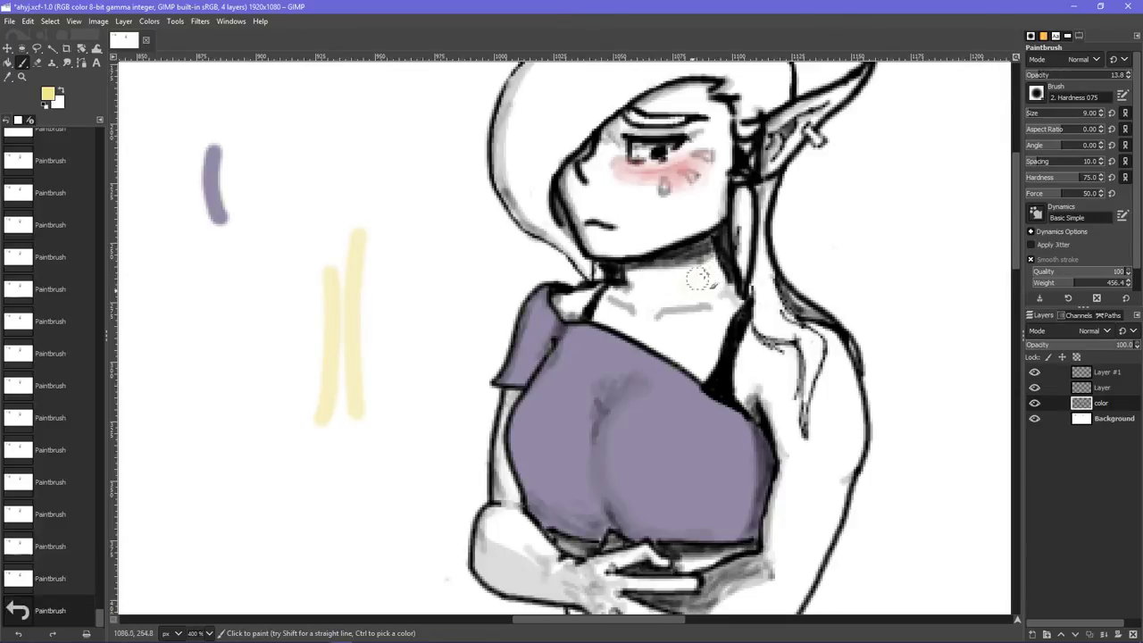
{"action": "key", "text": "ctrl+z"}
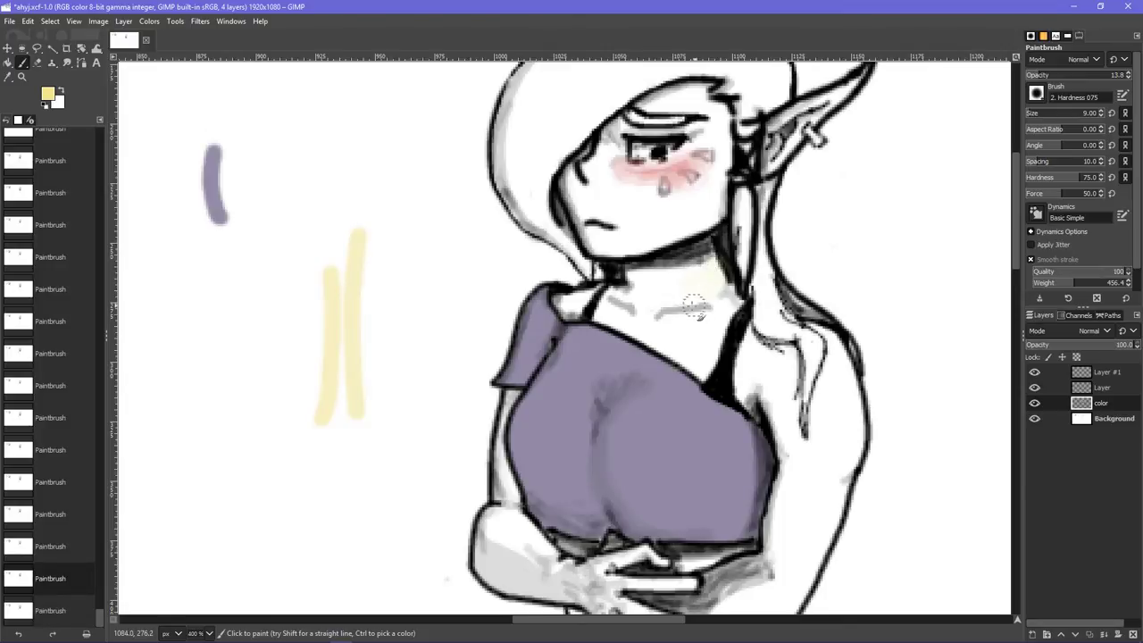
{"action": "left_click_drag", "start_coordinate": [703, 296], "coordinate": [719, 266]}
{"action": "key", "text": "ctrl+z"}
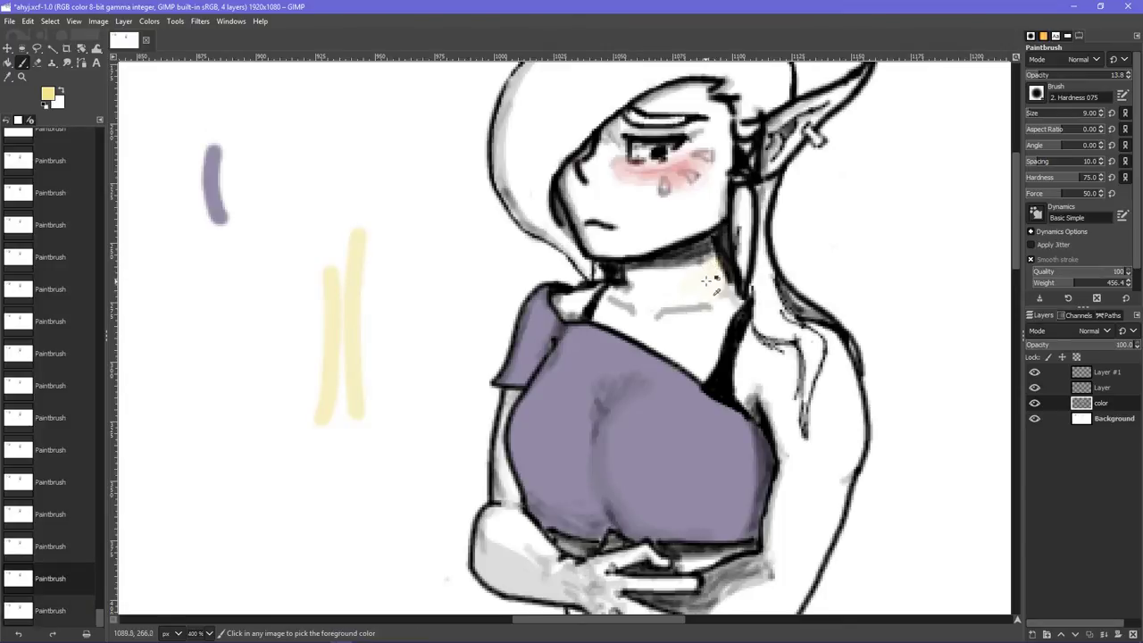
{"action": "left_click_drag", "start_coordinate": [678, 294], "coordinate": [708, 272]}
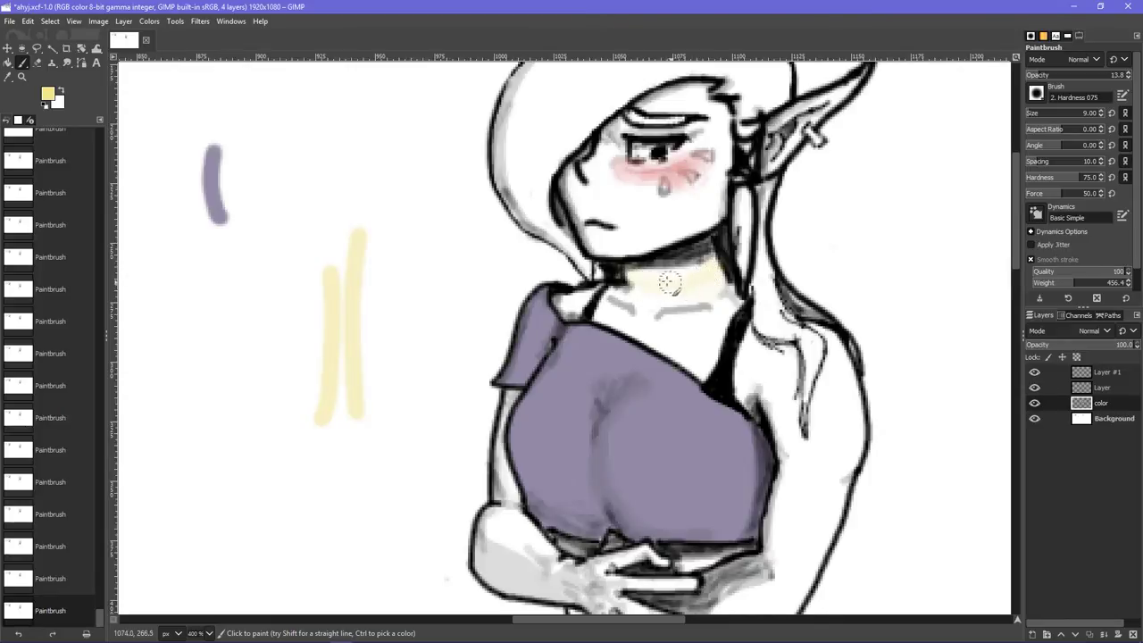
{"action": "key", "text": "ctrl+z"}
{"action": "key", "text": "ctrl+z"}
- Tint the neck and upper chest pale yellow down to the shirt's neckline with the Paintbrush
{"action": "mouse_move", "coordinate": [690, 282]}
{"action": "left_mouse_down"}
{"action": "mouse_move", "coordinate": [634, 278]}
{"action": "mouse_move", "coordinate": [704, 276]}
{"action": "mouse_move", "coordinate": [638, 280]}
{"action": "mouse_move", "coordinate": [686, 278]}
{"action": "mouse_move", "coordinate": [653, 302]}
{"action": "left_mouse_up"}
{"action": "mouse_move", "coordinate": [649, 297]}
{"action": "left_mouse_down"}
{"action": "mouse_move", "coordinate": [674, 330]}
{"action": "mouse_move", "coordinate": [670, 300]}
{"action": "mouse_move", "coordinate": [642, 321]}
{"action": "mouse_move", "coordinate": [717, 286]}
{"action": "mouse_move", "coordinate": [700, 316]}
{"action": "mouse_move", "coordinate": [729, 298]}
{"action": "left_mouse_up"}
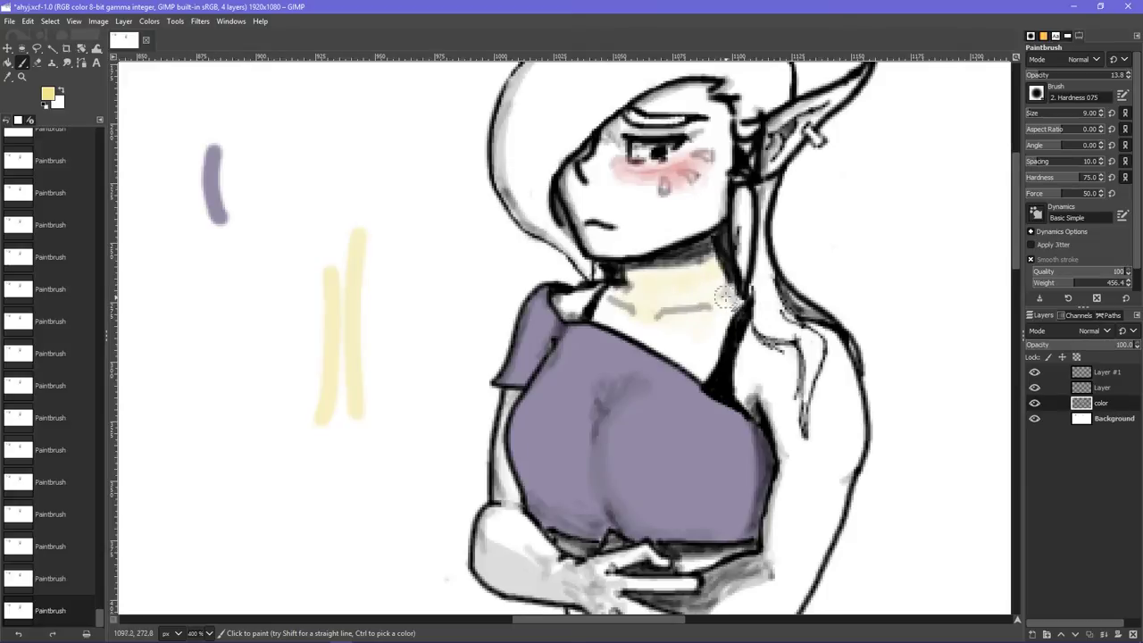
{"action": "mouse_move", "coordinate": [699, 362]}
{"action": "left_mouse_down"}
{"action": "mouse_move", "coordinate": [721, 310]}
{"action": "mouse_move", "coordinate": [700, 369]}
{"action": "mouse_move", "coordinate": [713, 345]}
{"action": "mouse_move", "coordinate": [710, 360]}
{"action": "mouse_move", "coordinate": [668, 341]}
{"action": "mouse_move", "coordinate": [705, 366]}
{"action": "mouse_move", "coordinate": [668, 332]}
{"action": "mouse_move", "coordinate": [702, 363]}
{"action": "mouse_move", "coordinate": [628, 325]}
{"action": "mouse_move", "coordinate": [709, 345]}
{"action": "mouse_move", "coordinate": [605, 318]}
{"action": "mouse_move", "coordinate": [647, 338]}
{"action": "mouse_move", "coordinate": [636, 312]}
{"action": "mouse_move", "coordinate": [603, 311]}
{"action": "mouse_move", "coordinate": [623, 293]}
{"action": "mouse_move", "coordinate": [563, 307]}
{"action": "mouse_move", "coordinate": [637, 295]}
{"action": "mouse_move", "coordinate": [603, 314]}
{"action": "mouse_move", "coordinate": [691, 329]}
{"action": "mouse_move", "coordinate": [613, 309]}
{"action": "left_mouse_up"}
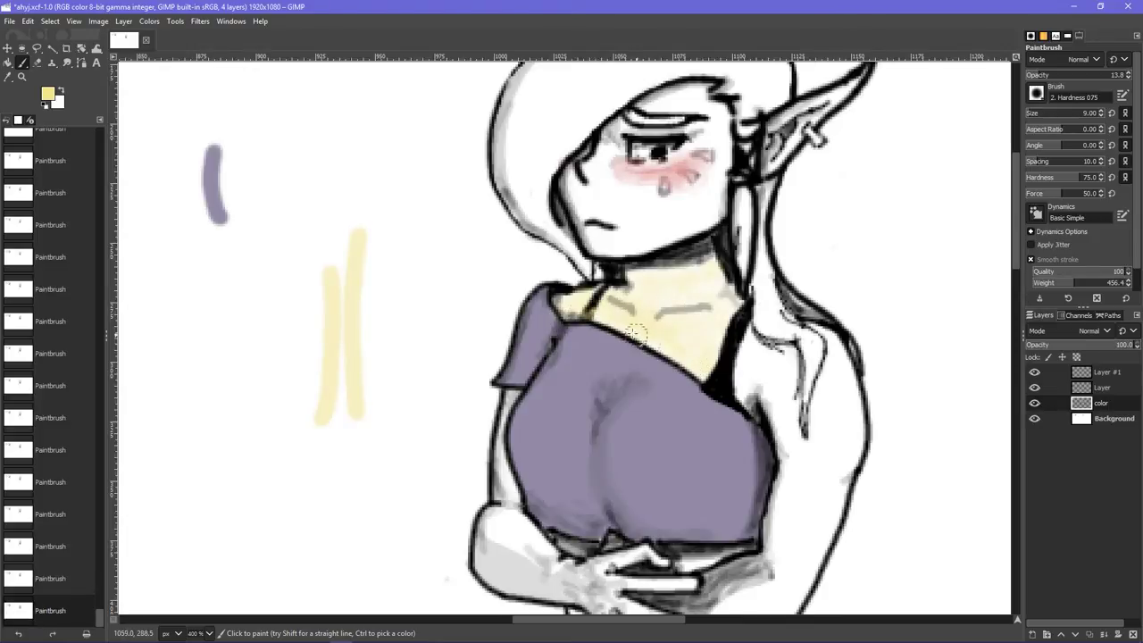
{"action": "left_click_drag", "start_coordinate": [600, 316], "coordinate": [604, 310]}
{"action": "mouse_move", "coordinate": [680, 326]}
{"action": "left_mouse_down"}
{"action": "mouse_move", "coordinate": [699, 332]}
{"action": "mouse_move", "coordinate": [688, 327]}
{"action": "left_mouse_up"}
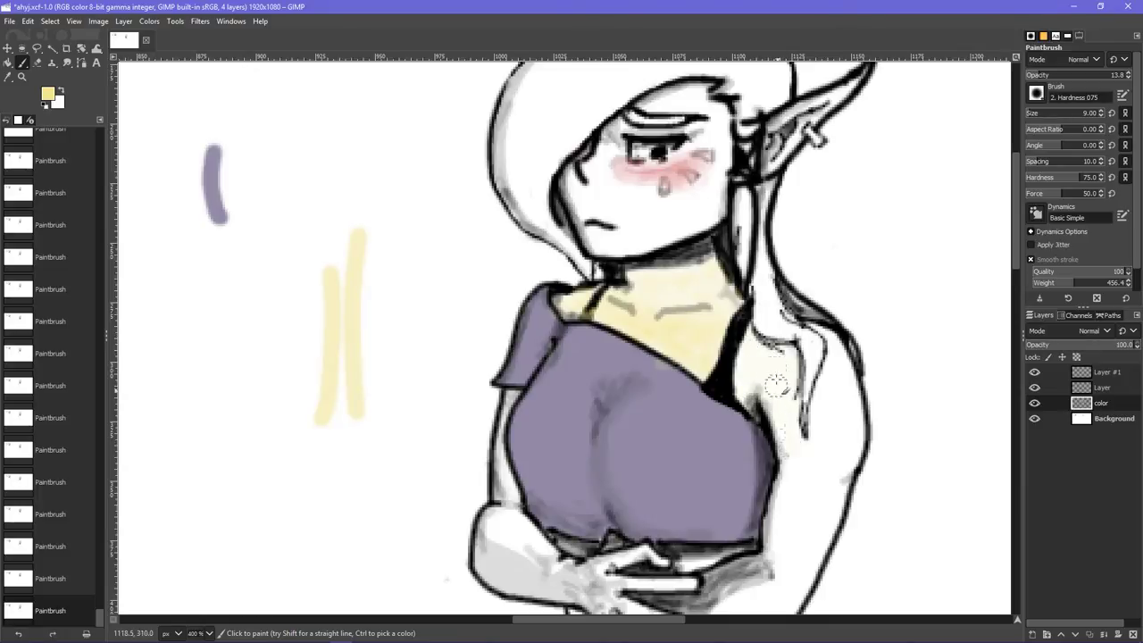
- Brush the same pale yellow over the bare shoulder and upper arm, around the loose hair strands
{"action": "mouse_move", "coordinate": [776, 386]}
{"action": "left_mouse_down"}
{"action": "mouse_move", "coordinate": [800, 411]}
{"action": "mouse_move", "coordinate": [798, 487]}
{"action": "left_mouse_up"}
{"action": "mouse_move", "coordinate": [748, 385]}
{"action": "left_mouse_down"}
{"action": "mouse_move", "coordinate": [768, 360]}
{"action": "mouse_move", "coordinate": [745, 393]}
{"action": "mouse_move", "coordinate": [753, 352]}
{"action": "mouse_move", "coordinate": [787, 384]}
{"action": "mouse_move", "coordinate": [752, 351]}
{"action": "mouse_move", "coordinate": [788, 392]}
{"action": "mouse_move", "coordinate": [766, 376]}
{"action": "mouse_move", "coordinate": [786, 437]}
{"action": "mouse_move", "coordinate": [771, 383]}
{"action": "mouse_move", "coordinate": [784, 419]}
{"action": "mouse_move", "coordinate": [786, 355]}
{"action": "mouse_move", "coordinate": [774, 411]}
{"action": "left_mouse_up"}
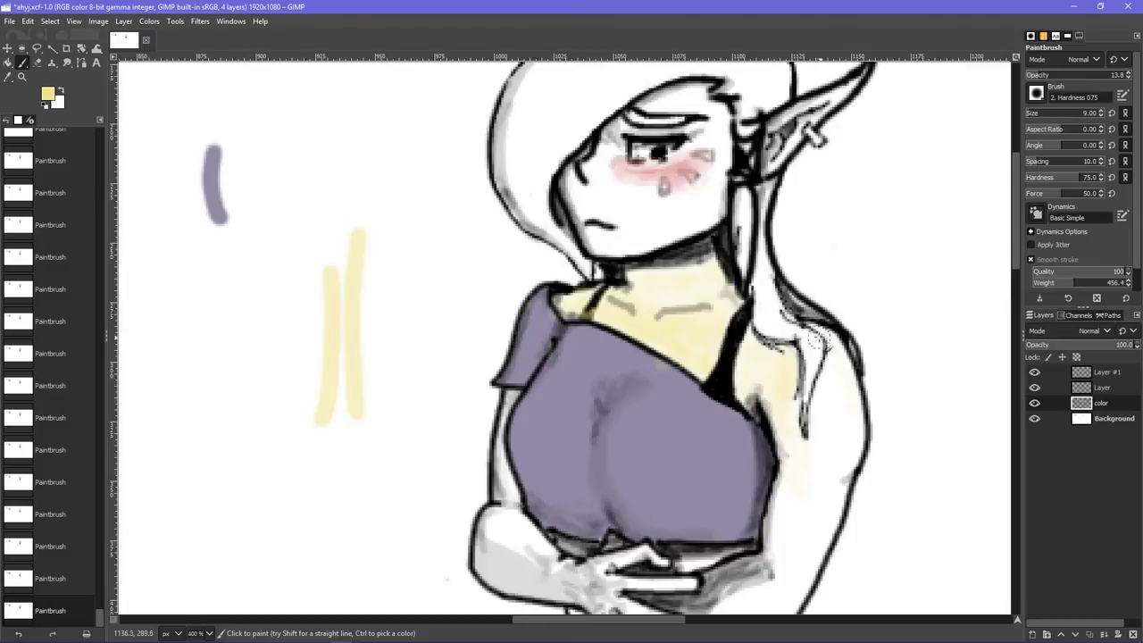
{"action": "mouse_move", "coordinate": [817, 336]}
{"action": "left_mouse_down"}
{"action": "mouse_move", "coordinate": [848, 376]}
{"action": "mouse_move", "coordinate": [853, 448]}
{"action": "mouse_move", "coordinate": [854, 409]}
{"action": "mouse_move", "coordinate": [827, 491]}
{"action": "left_mouse_up"}
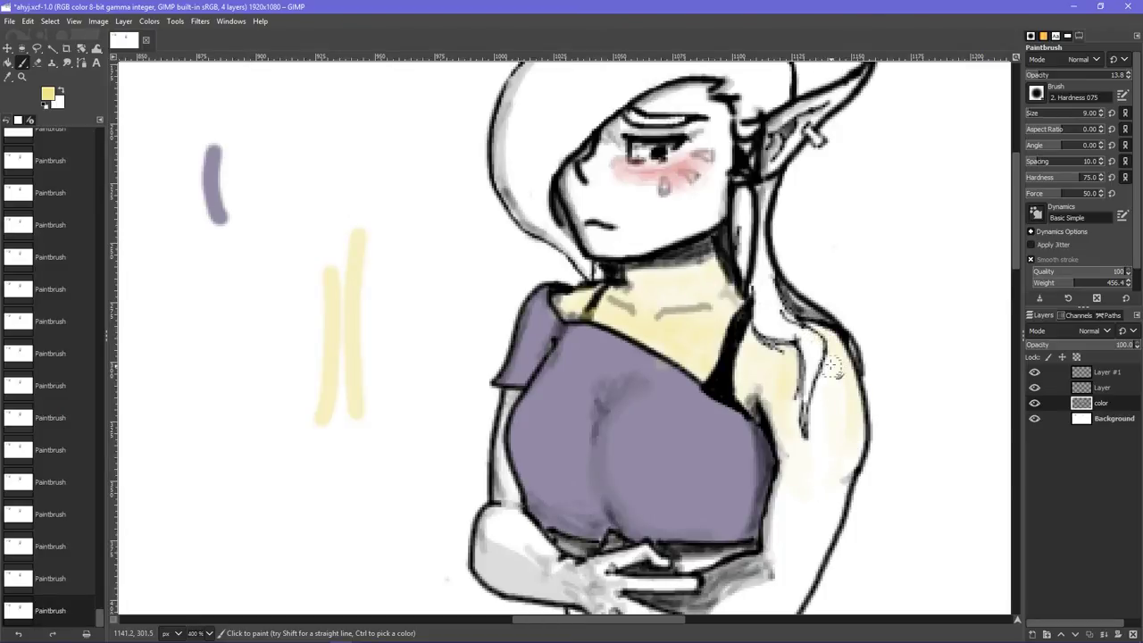
{"action": "left_click_drag", "start_coordinate": [845, 385], "coordinate": [832, 506]}
{"action": "mouse_move", "coordinate": [864, 445]}
{"action": "left_mouse_down"}
{"action": "mouse_move", "coordinate": [824, 525]}
{"action": "mouse_move", "coordinate": [821, 449]}
{"action": "mouse_move", "coordinate": [814, 523]}
{"action": "mouse_move", "coordinate": [813, 453]}
{"action": "mouse_move", "coordinate": [834, 432]}
{"action": "mouse_move", "coordinate": [817, 451]}
{"action": "mouse_move", "coordinate": [831, 383]}
{"action": "left_mouse_up"}
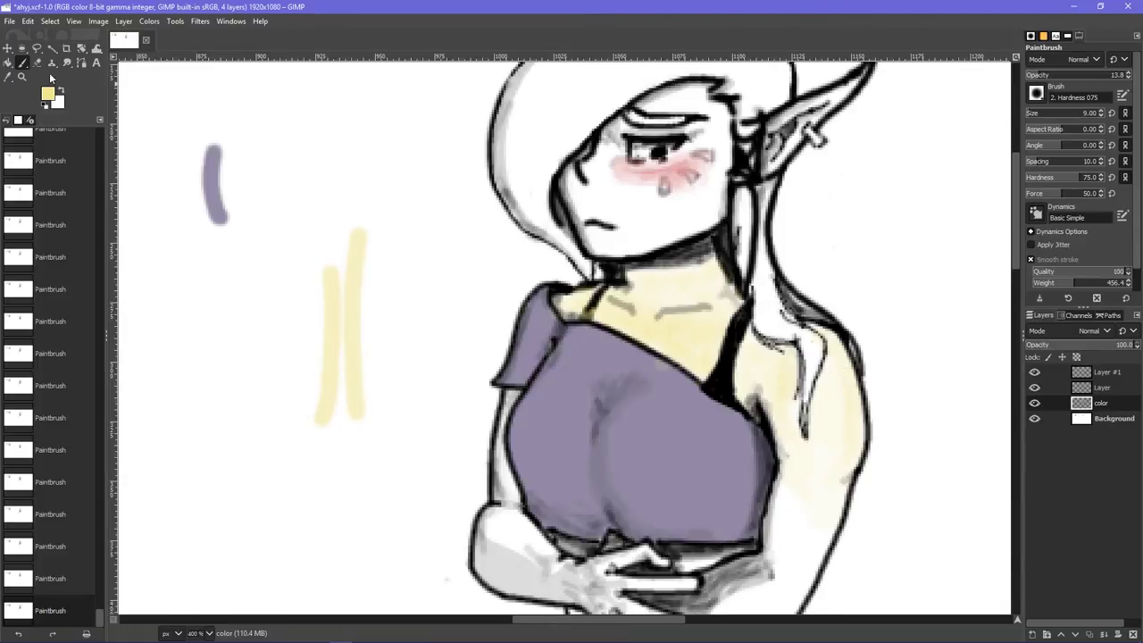
- Switch to the Eraser, try erasing along the neckline at 45.5 and 18.6 opacity, and undo the recent strokes
{"action": "key", "text": "shift+e"}
{"action": "left_click", "coordinate": [1070, 79]}
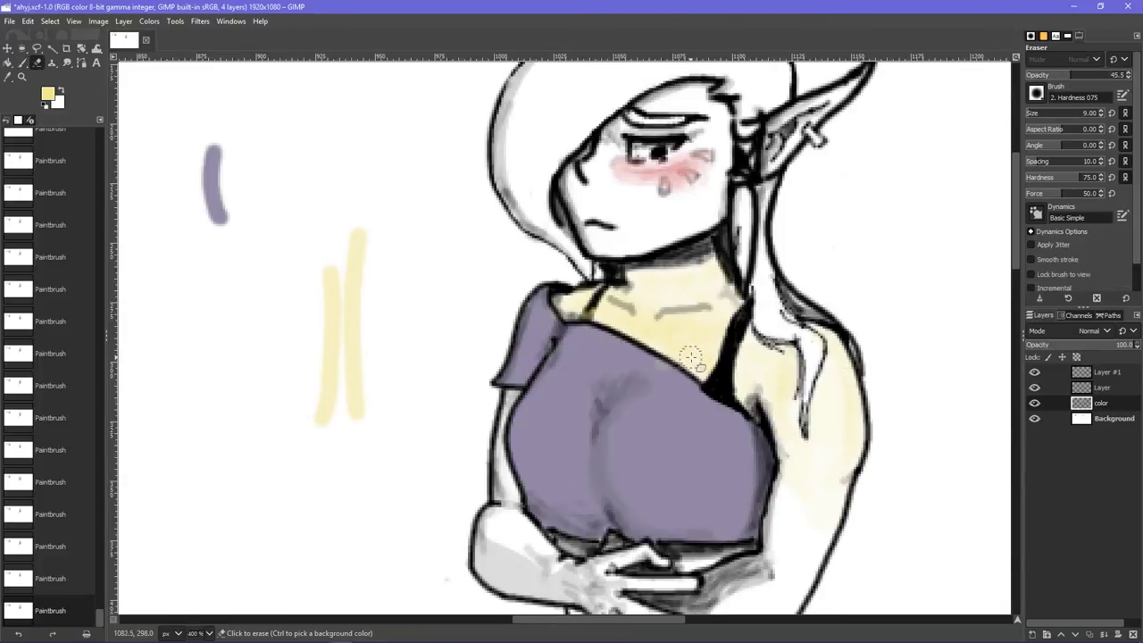
{"action": "mouse_move", "coordinate": [701, 366]}
{"action": "left_mouse_down"}
{"action": "mouse_move", "coordinate": [645, 341]}
{"action": "mouse_move", "coordinate": [660, 346]}
{"action": "left_mouse_up"}
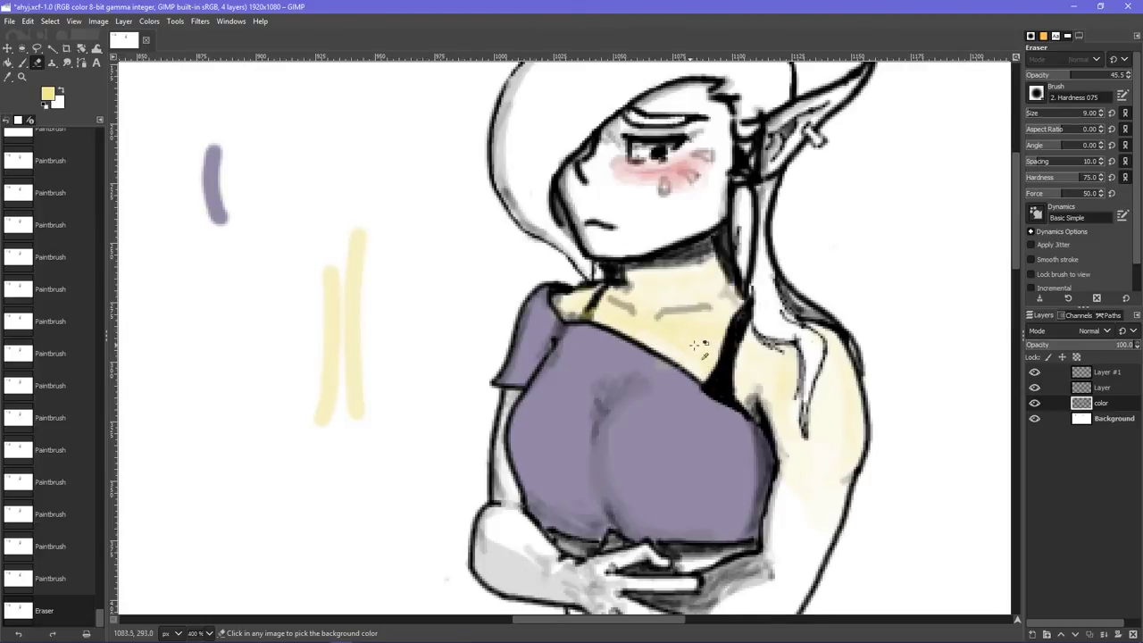
{"action": "key", "text": "ctrl+z"}
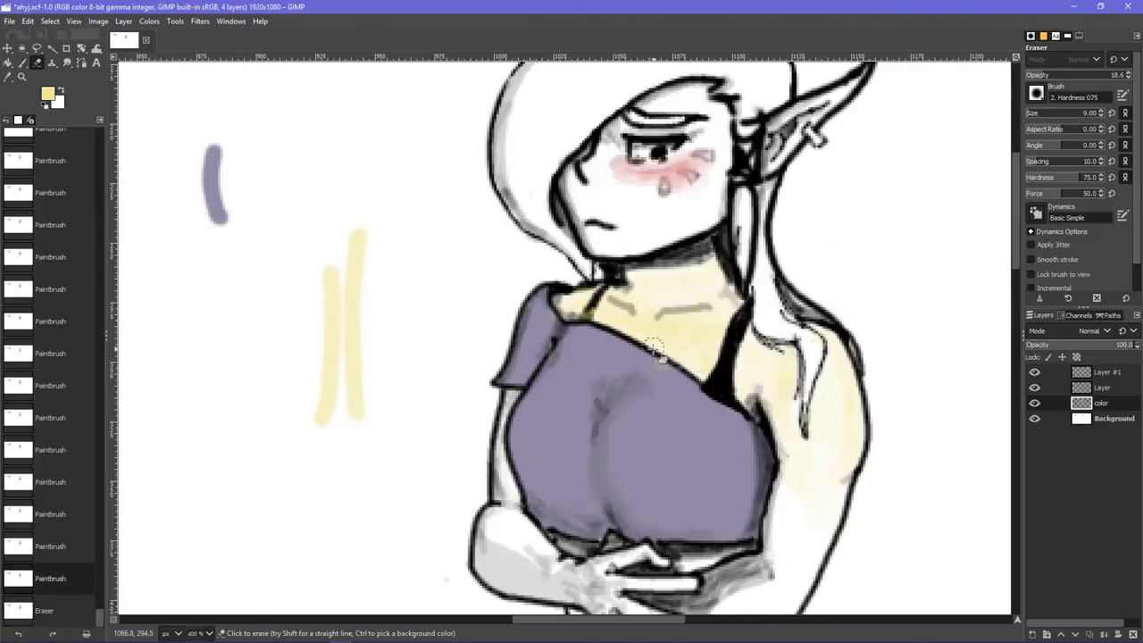
{"action": "left_click_drag", "start_coordinate": [690, 368], "coordinate": [682, 357]}
{"action": "key", "text": "ctrl+z"}
{"action": "key", "text": "ctrl+z"}
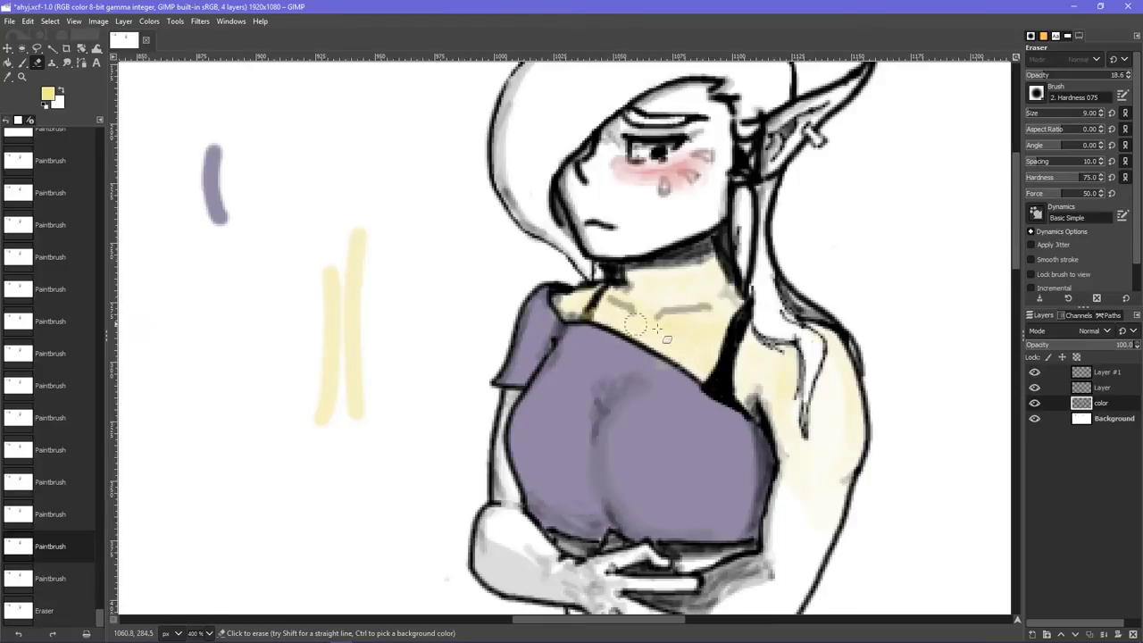
- Lighten the yellow skin tone across the upper chest and neck with the Eraser at 18.6 opacity
{"action": "left_click_drag", "start_coordinate": [680, 328], "coordinate": [630, 323]}
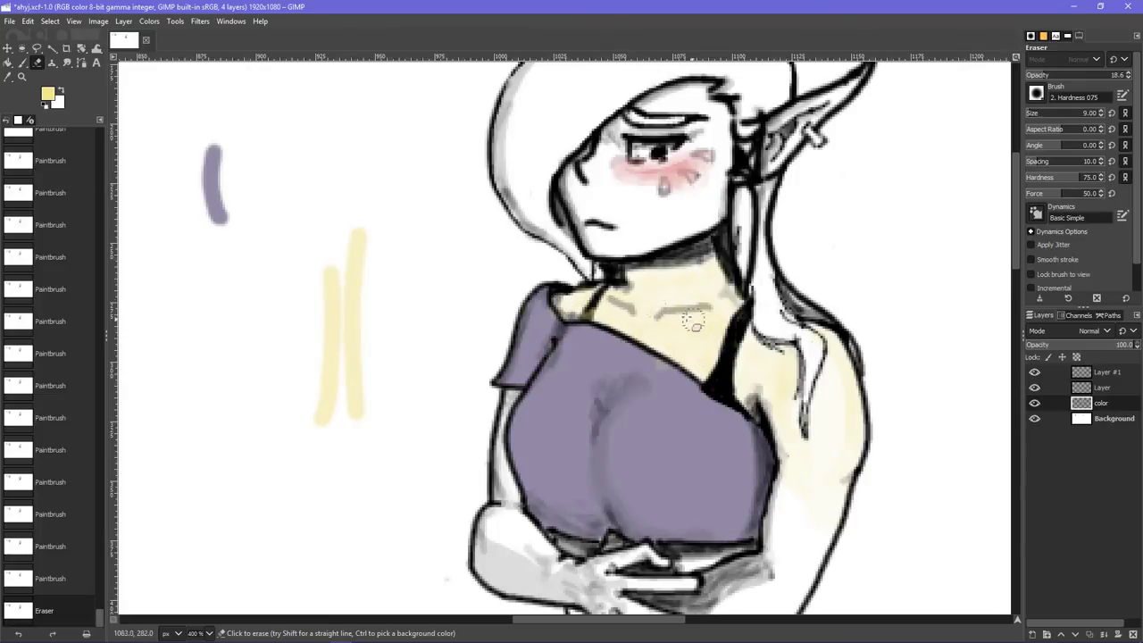
{"action": "left_click", "coordinate": [680, 323]}
{"action": "left_click_drag", "start_coordinate": [691, 331], "coordinate": [708, 316]}
{"action": "left_click_drag", "start_coordinate": [715, 270], "coordinate": [703, 276]}
{"action": "left_click", "coordinate": [686, 278]}
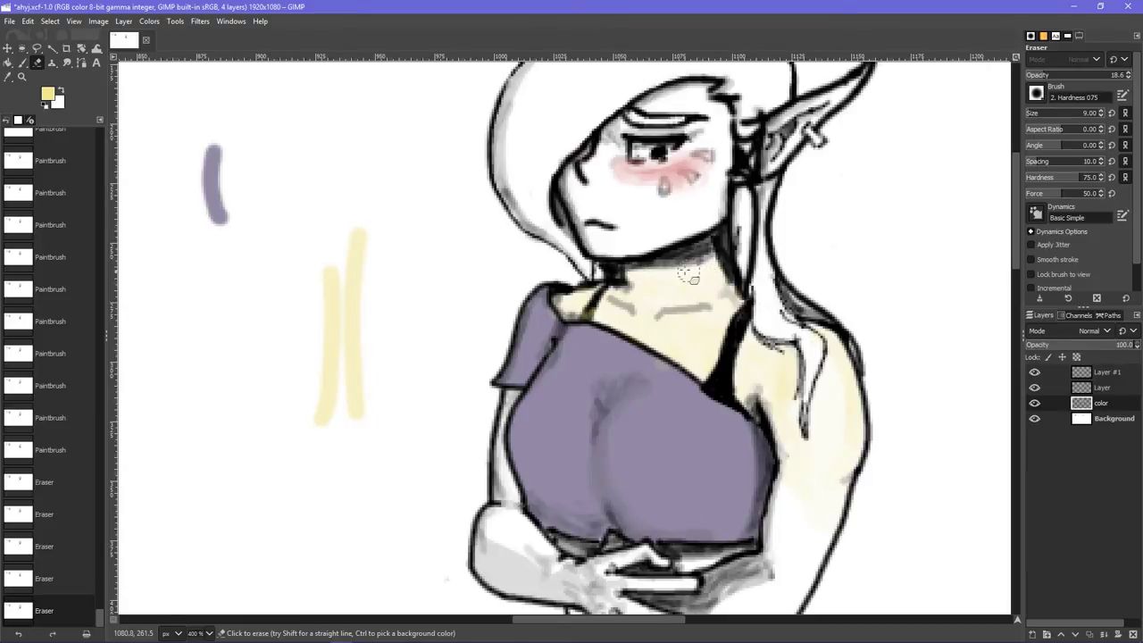
{"action": "mouse_move", "coordinate": [672, 291]}
{"action": "left_mouse_down"}
{"action": "mouse_move", "coordinate": [622, 293]}
{"action": "mouse_move", "coordinate": [705, 279]}
{"action": "mouse_move", "coordinate": [623, 285]}
{"action": "mouse_move", "coordinate": [716, 315]}
{"action": "mouse_move", "coordinate": [627, 319]}
{"action": "mouse_move", "coordinate": [572, 300]}
{"action": "mouse_move", "coordinate": [629, 305]}
{"action": "mouse_move", "coordinate": [686, 338]}
{"action": "left_mouse_up"}
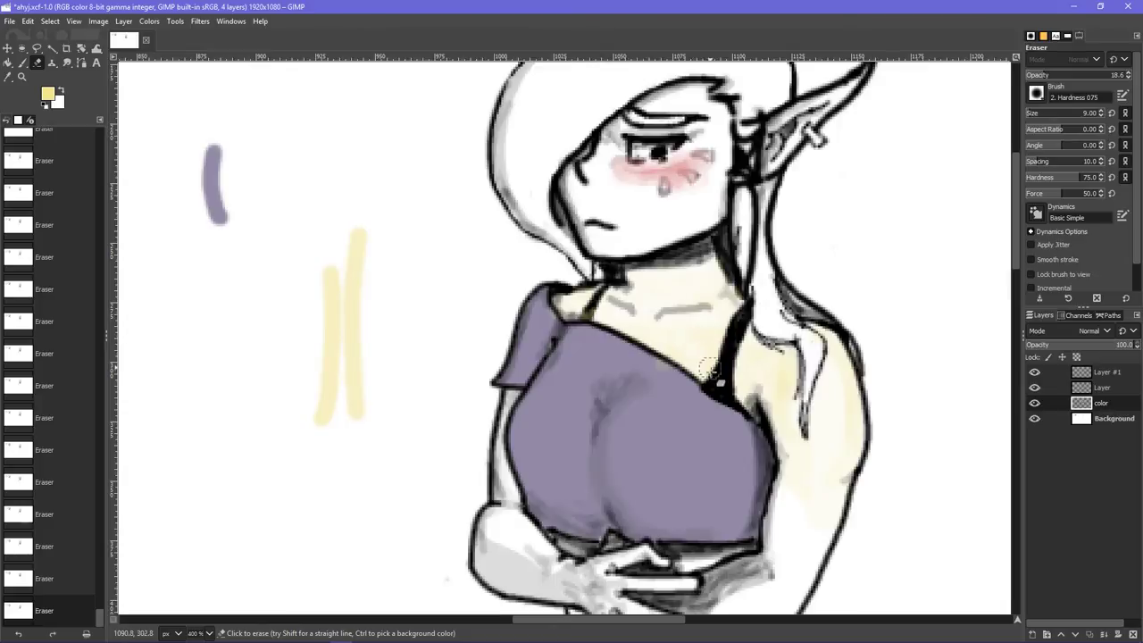
- Soften the yellow on the bare shoulder, upper arm and beside the black strap with the Eraser
{"action": "mouse_move", "coordinate": [743, 366]}
{"action": "left_mouse_down"}
{"action": "mouse_move", "coordinate": [819, 477]}
{"action": "mouse_move", "coordinate": [804, 505]}
{"action": "left_mouse_up"}
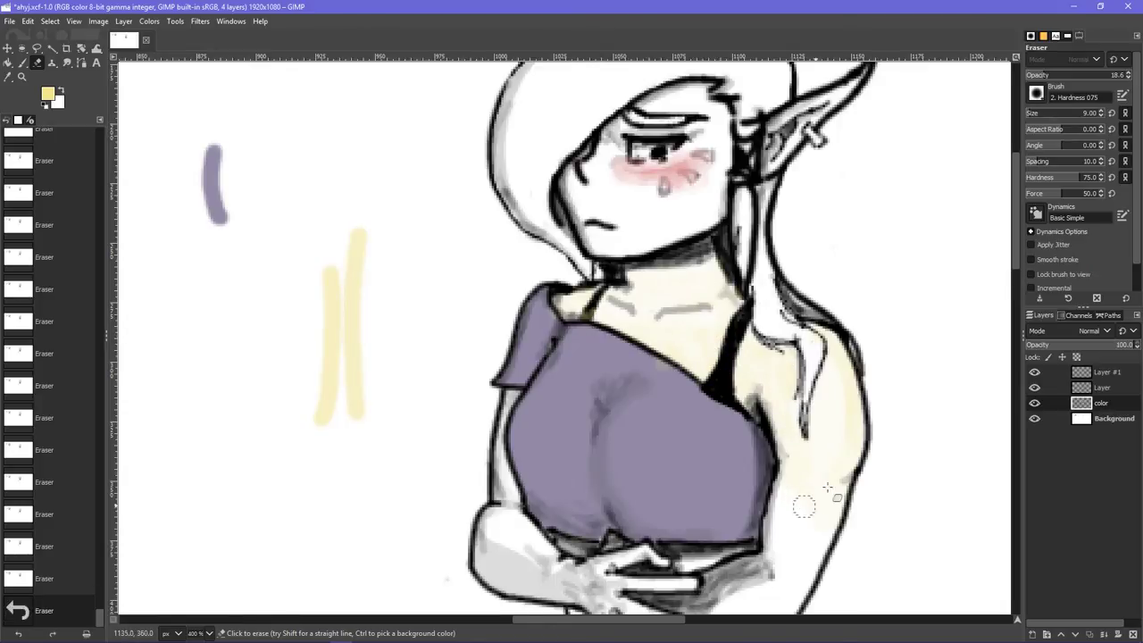
{"action": "mouse_move", "coordinate": [820, 329]}
{"action": "left_mouse_down"}
{"action": "mouse_move", "coordinate": [873, 396]}
{"action": "mouse_move", "coordinate": [794, 338]}
{"action": "mouse_move", "coordinate": [817, 339]}
{"action": "mouse_move", "coordinate": [862, 459]}
{"action": "left_mouse_up"}
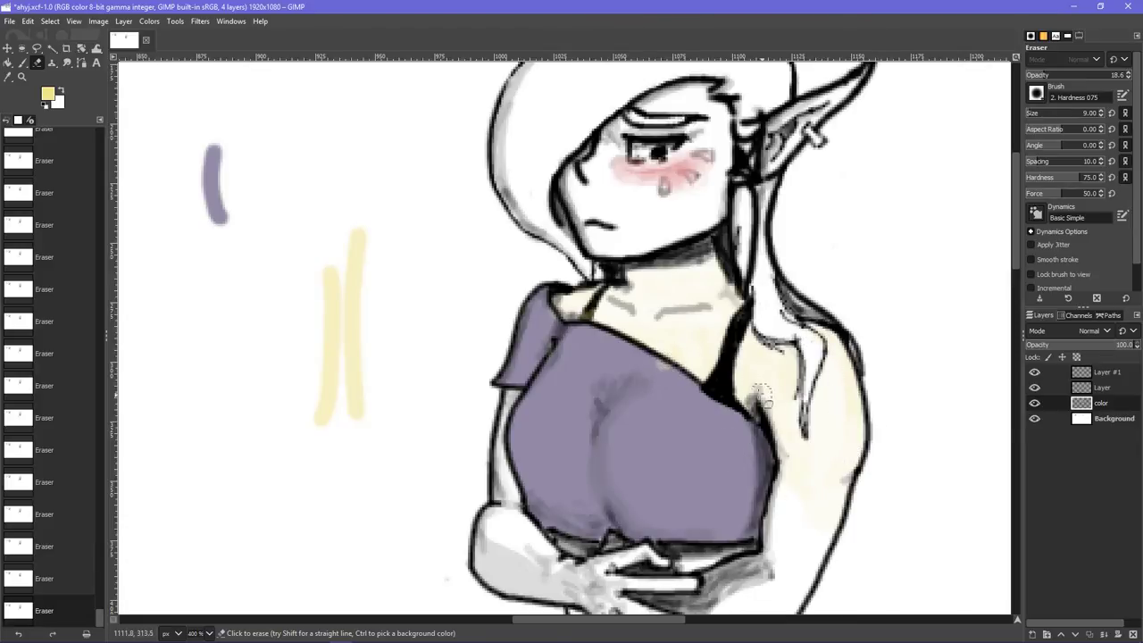
{"action": "left_click_drag", "start_coordinate": [759, 395], "coordinate": [714, 384]}
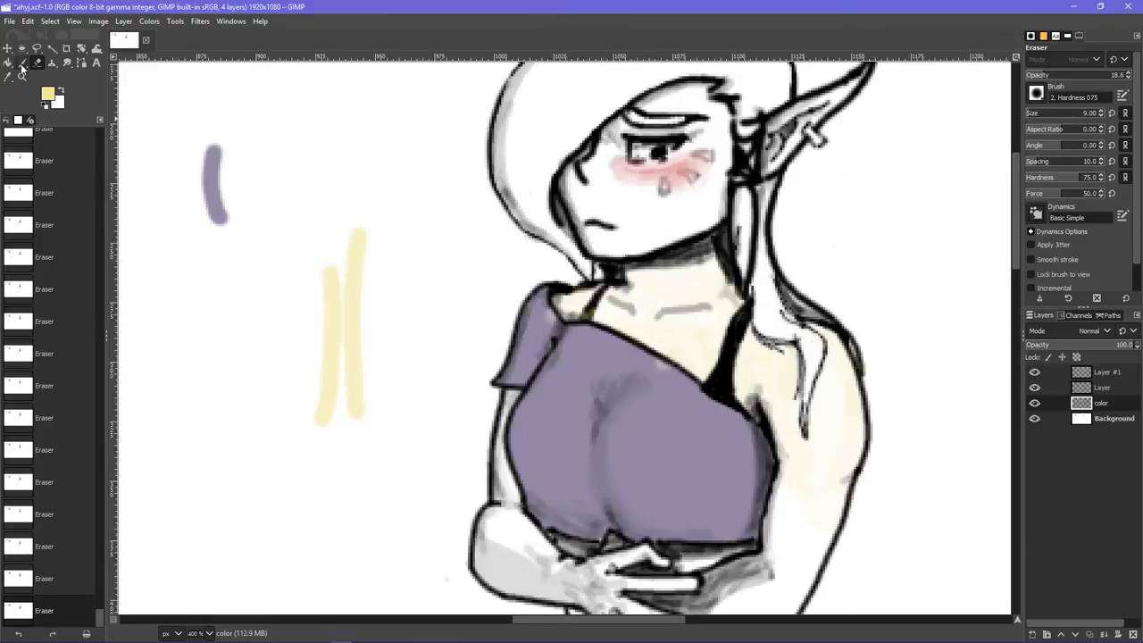
- Touch up the purple shirt along the neckline and chest using the Paintbrush in muted purple at 100 opacity
{"action": "left_click", "coordinate": [48, 93]}
{"action": "left_click", "coordinate": [163, 166]}
{"action": "left_click", "coordinate": [156, 204]}
{"action": "key", "text": "p"}
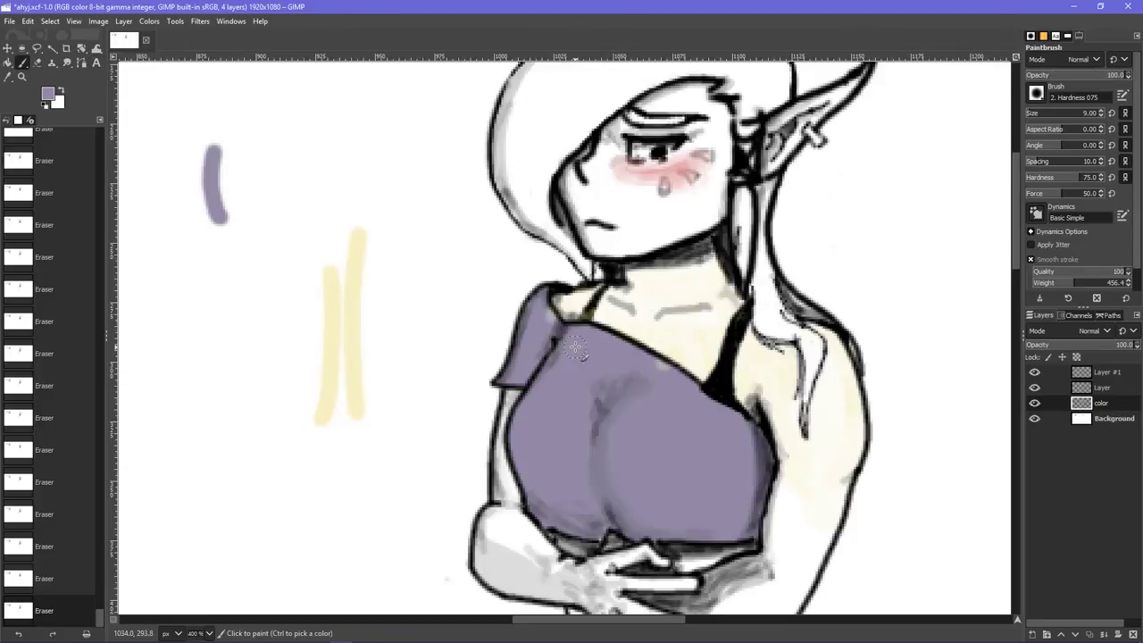
{"action": "left_click_drag", "start_coordinate": [593, 336], "coordinate": [608, 347]}
{"action": "mouse_move", "coordinate": [540, 316]}
{"action": "left_mouse_down"}
{"action": "mouse_move", "coordinate": [660, 375]}
{"action": "mouse_move", "coordinate": [649, 368]}
{"action": "mouse_move", "coordinate": [698, 403]}
{"action": "mouse_move", "coordinate": [648, 366]}
{"action": "mouse_move", "coordinate": [688, 385]}
{"action": "mouse_move", "coordinate": [677, 434]}
{"action": "left_mouse_up"}
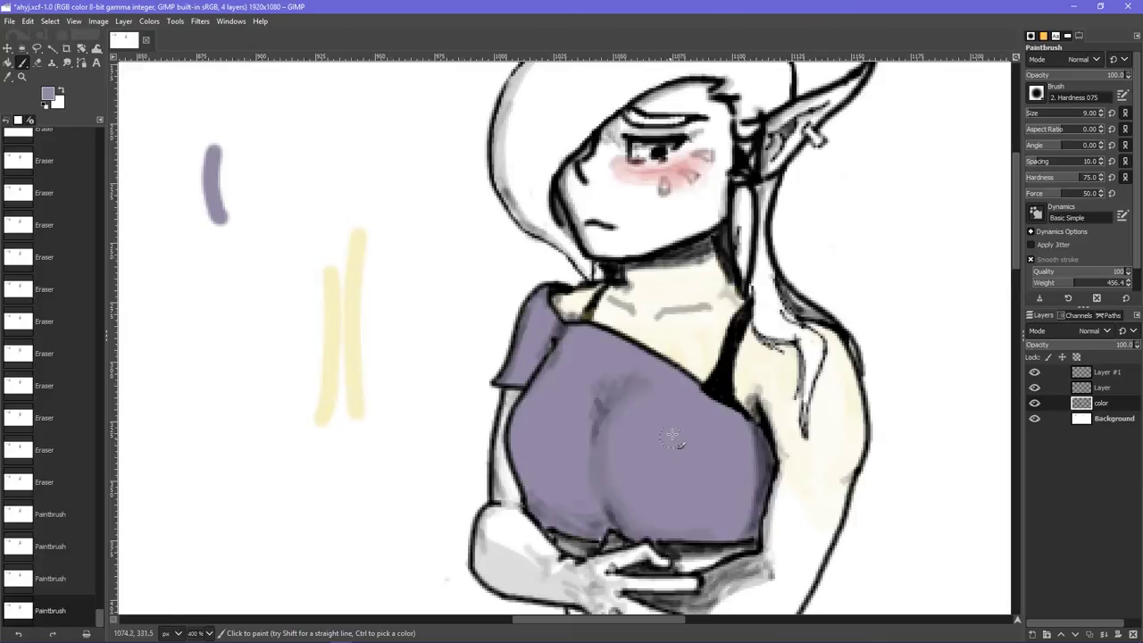
- Switch the brush to pale yellow at 13.8 opacity and start colouring the lower arm and elbow below the bare shoulder
{"action": "left_click", "coordinate": [50, 94]}
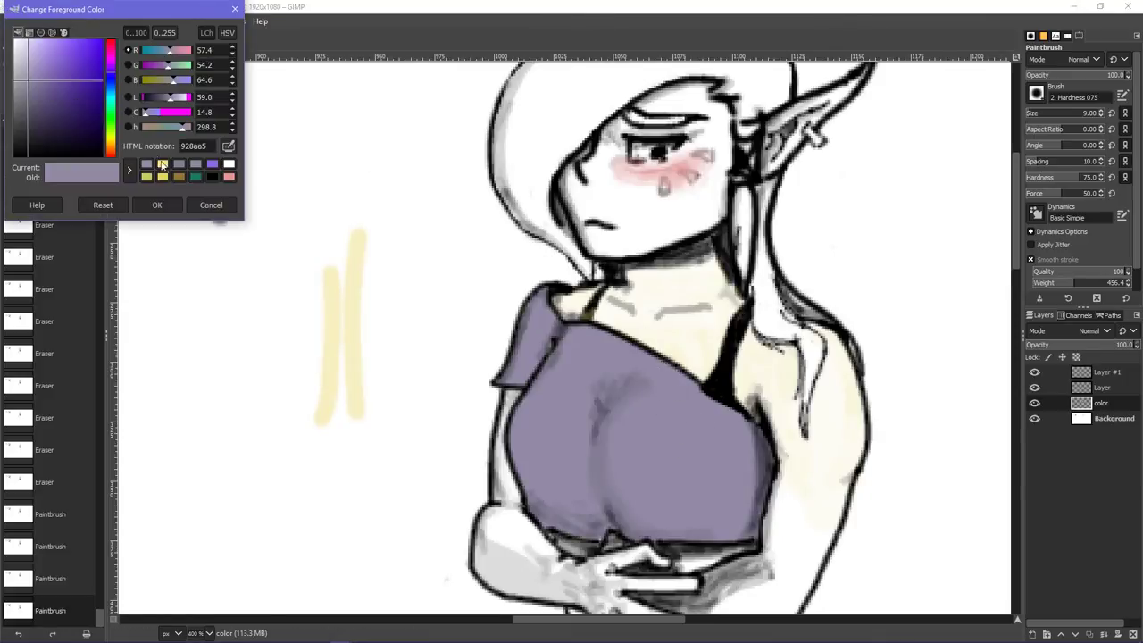
{"action": "left_click", "coordinate": [164, 167]}
{"action": "left_click", "coordinate": [151, 213]}
{"action": "left_click_drag", "start_coordinate": [1071, 79], "coordinate": [1038, 75]}
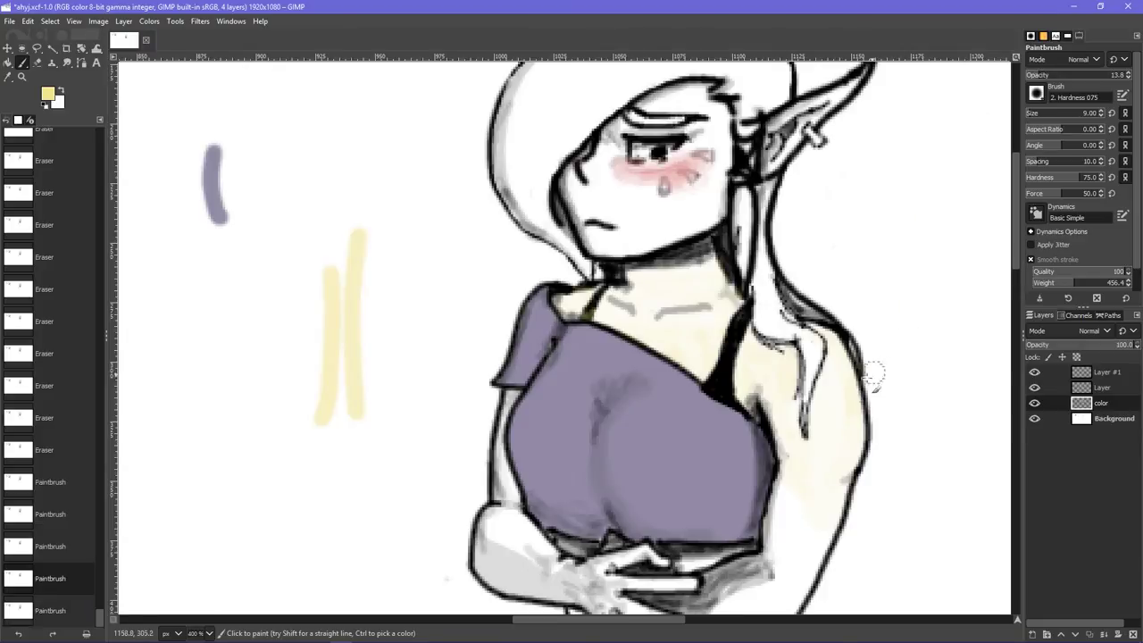
{"action": "scroll", "coordinate": [857, 357], "scroll_direction": "down", "scroll_amount": 3}
{"action": "mouse_move", "coordinate": [803, 435]}
{"action": "left_mouse_down"}
{"action": "mouse_move", "coordinate": [836, 383]}
{"action": "mouse_move", "coordinate": [777, 491]}
{"action": "mouse_move", "coordinate": [740, 504]}
{"action": "mouse_move", "coordinate": [737, 490]}
{"action": "mouse_move", "coordinate": [726, 495]}
{"action": "mouse_move", "coordinate": [777, 482]}
{"action": "left_mouse_up"}
{"action": "left_click_drag", "start_coordinate": [806, 408], "coordinate": [719, 489]}
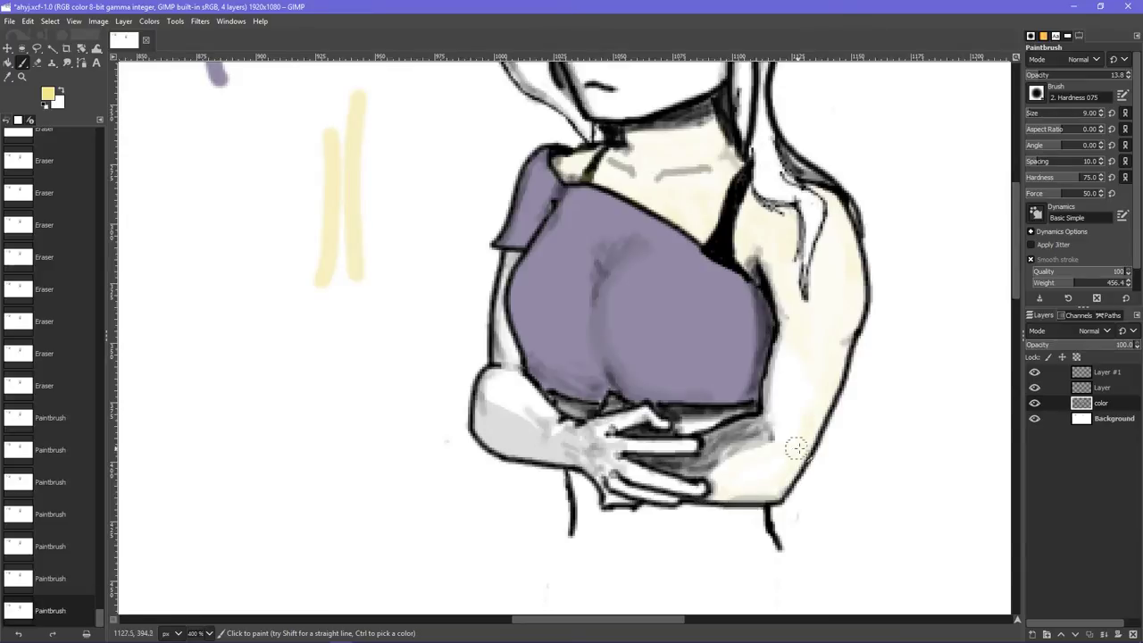
- Build up the pale yellow over the same forearm, elbow and upper arm with overlapping strokes
{"action": "left_click_drag", "start_coordinate": [795, 449], "coordinate": [724, 473]}
{"action": "left_click_drag", "start_coordinate": [782, 412], "coordinate": [720, 466]}
{"action": "left_click_drag", "start_coordinate": [804, 387], "coordinate": [819, 353]}
{"action": "mouse_move", "coordinate": [760, 467]}
{"action": "left_mouse_down"}
{"action": "mouse_move", "coordinate": [796, 313]}
{"action": "mouse_move", "coordinate": [779, 339]}
{"action": "mouse_move", "coordinate": [780, 447]}
{"action": "left_mouse_up"}
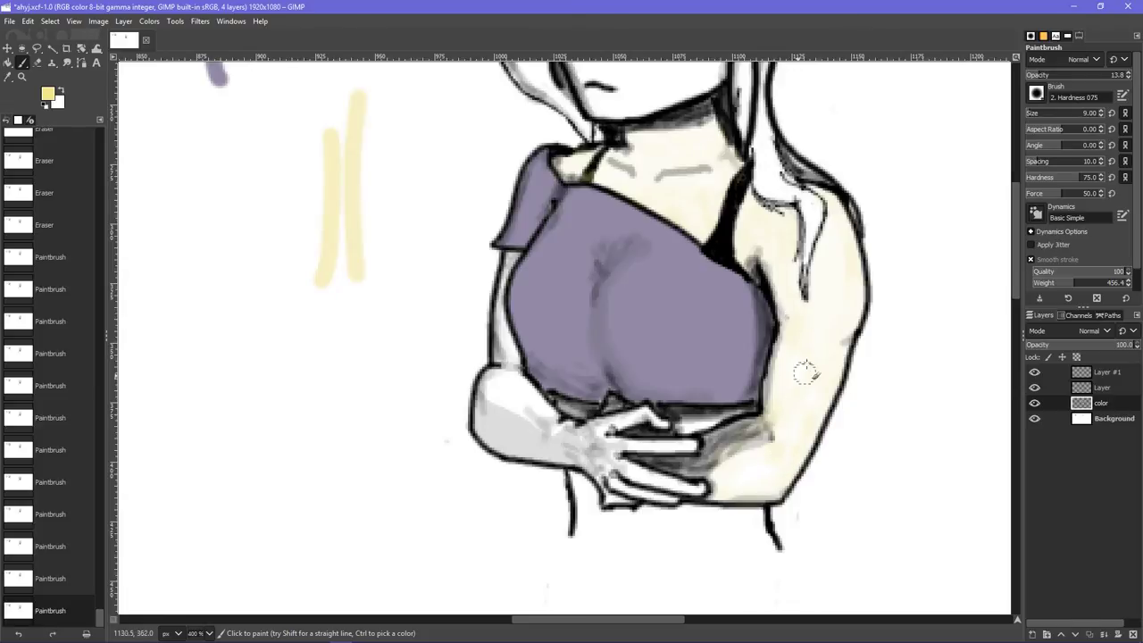
{"action": "left_click_drag", "start_coordinate": [804, 373], "coordinate": [834, 272]}
{"action": "left_click_drag", "start_coordinate": [840, 344], "coordinate": [797, 428]}
{"action": "mouse_move", "coordinate": [787, 297]}
{"action": "left_mouse_down"}
{"action": "mouse_move", "coordinate": [784, 445]}
{"action": "mouse_move", "coordinate": [795, 390]}
{"action": "mouse_move", "coordinate": [780, 480]}
{"action": "left_mouse_up"}
- Brush pale yellow over the other arm from beneath the purple sleeve down the forearm to the hand and fingers
{"action": "scroll", "coordinate": [482, 455], "scroll_direction": "up", "scroll_amount": 3}
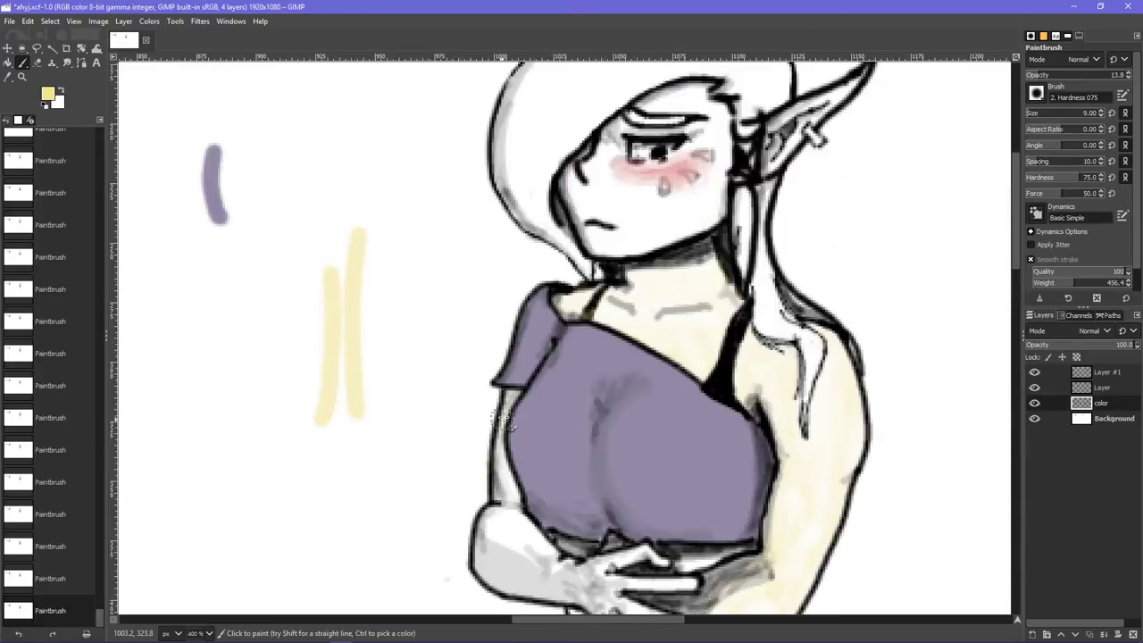
{"action": "mouse_move", "coordinate": [507, 413]}
{"action": "left_mouse_down"}
{"action": "mouse_move", "coordinate": [492, 457]}
{"action": "mouse_move", "coordinate": [494, 512]}
{"action": "mouse_move", "coordinate": [508, 474]}
{"action": "left_mouse_up"}
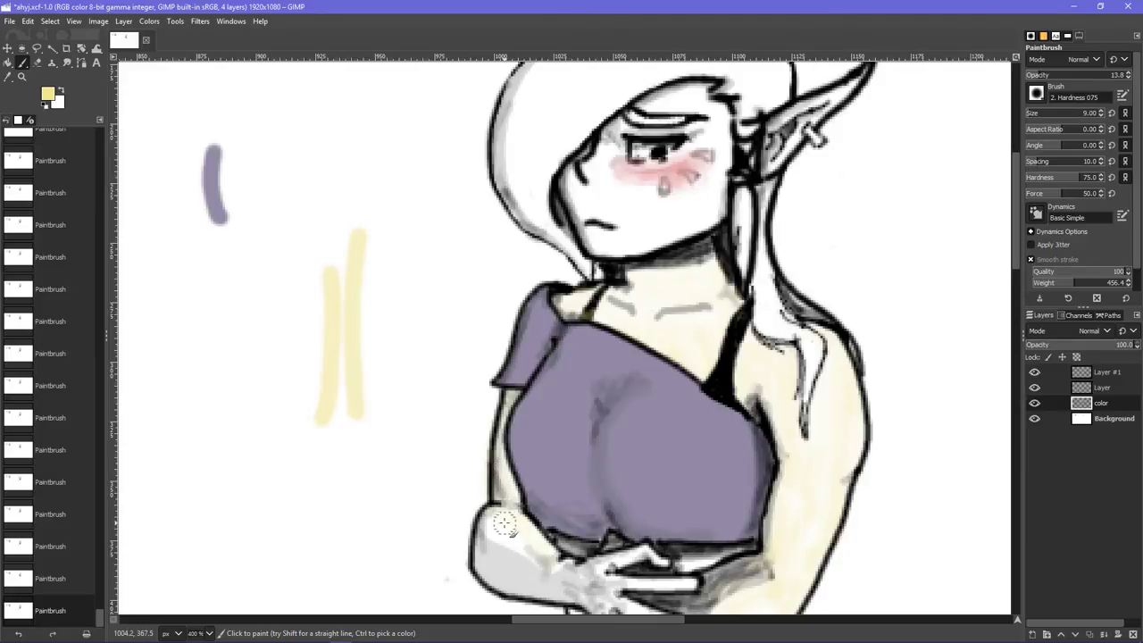
{"action": "mouse_move", "coordinate": [496, 541]}
{"action": "left_mouse_down"}
{"action": "mouse_move", "coordinate": [515, 572]}
{"action": "mouse_move", "coordinate": [486, 527]}
{"action": "mouse_move", "coordinate": [489, 565]}
{"action": "mouse_move", "coordinate": [480, 526]}
{"action": "mouse_move", "coordinate": [577, 578]}
{"action": "mouse_move", "coordinate": [504, 532]}
{"action": "mouse_move", "coordinate": [553, 572]}
{"action": "mouse_move", "coordinate": [480, 556]}
{"action": "left_mouse_up"}
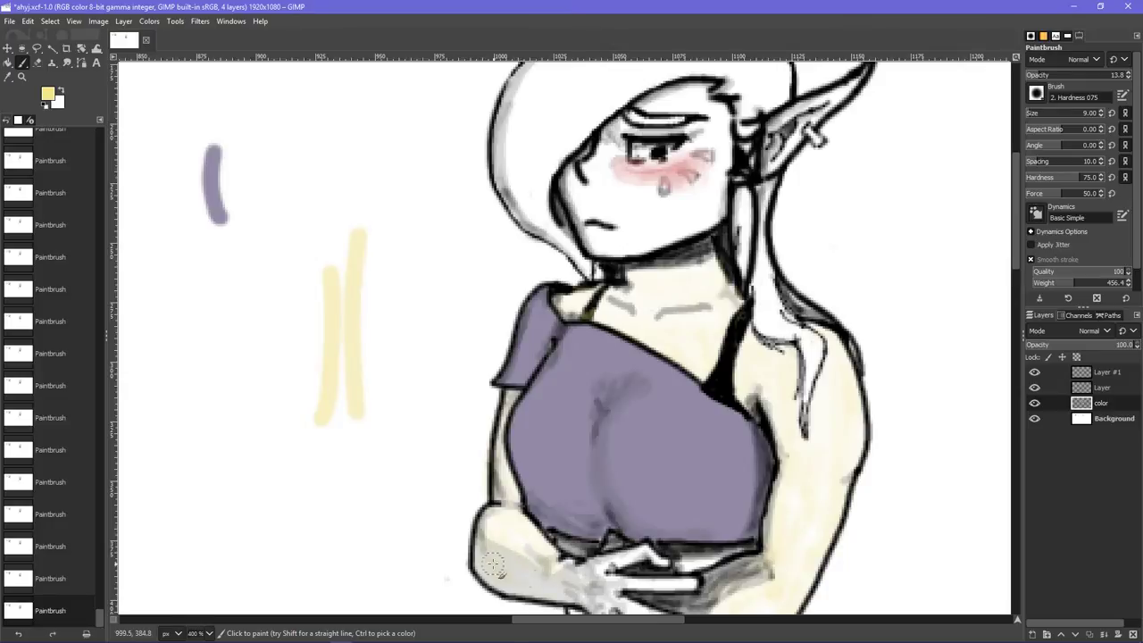
{"action": "scroll", "coordinate": [527, 570], "scroll_direction": "down", "scroll_amount": 3}
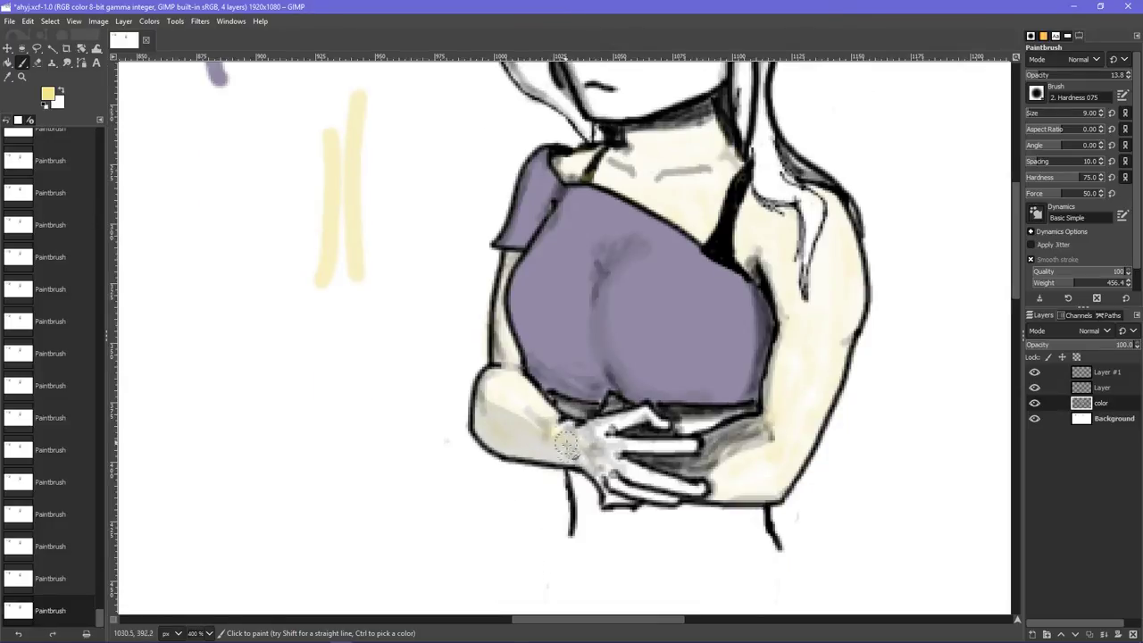
{"action": "mouse_move", "coordinate": [633, 512]}
{"action": "left_mouse_down"}
{"action": "mouse_move", "coordinate": [673, 490]}
{"action": "mouse_move", "coordinate": [626, 501]}
{"action": "mouse_move", "coordinate": [687, 504]}
{"action": "mouse_move", "coordinate": [624, 476]}
{"action": "mouse_move", "coordinate": [688, 506]}
{"action": "left_mouse_up"}
{"action": "mouse_move", "coordinate": [582, 432]}
{"action": "left_mouse_down"}
{"action": "mouse_move", "coordinate": [661, 423]}
{"action": "mouse_move", "coordinate": [632, 418]}
{"action": "mouse_move", "coordinate": [576, 444]}
{"action": "mouse_move", "coordinate": [632, 417]}
{"action": "mouse_move", "coordinate": [580, 437]}
{"action": "mouse_move", "coordinate": [630, 417]}
{"action": "mouse_move", "coordinate": [615, 404]}
{"action": "mouse_move", "coordinate": [595, 440]}
{"action": "mouse_move", "coordinate": [547, 432]}
{"action": "left_mouse_up"}
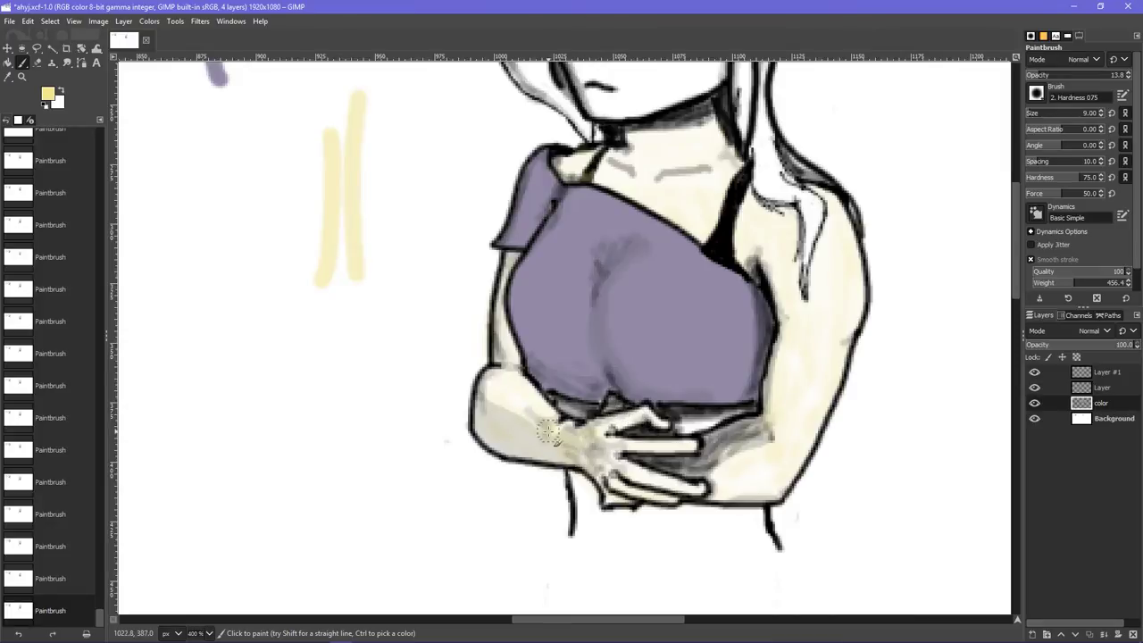
{"action": "mouse_move", "coordinate": [499, 361]}
{"action": "left_mouse_down"}
{"action": "mouse_move", "coordinate": [468, 414]}
{"action": "mouse_move", "coordinate": [510, 380]}
{"action": "mouse_move", "coordinate": [504, 330]}
{"action": "mouse_move", "coordinate": [510, 372]}
{"action": "mouse_move", "coordinate": [496, 454]}
{"action": "left_mouse_up"}
{"action": "mouse_move", "coordinate": [482, 412]}
{"action": "left_mouse_down"}
{"action": "mouse_move", "coordinate": [484, 446]}
{"action": "mouse_move", "coordinate": [560, 455]}
{"action": "left_mouse_up"}
- Zoom to 800% and brush pale yellow on the face between the nose and mouth, undoing unwanted strokes
{"action": "scroll", "coordinate": [558, 465], "scroll_direction": "up", "scroll_amount": 3}
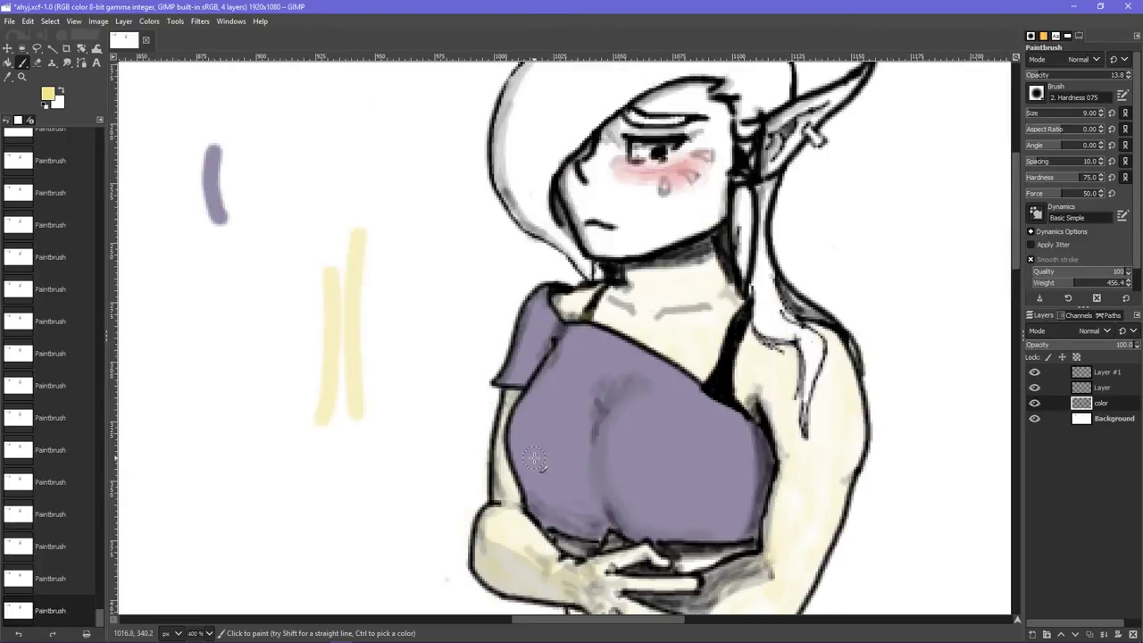
{"action": "scroll", "coordinate": [565, 435], "scroll_direction": "up", "scroll_amount": 3}
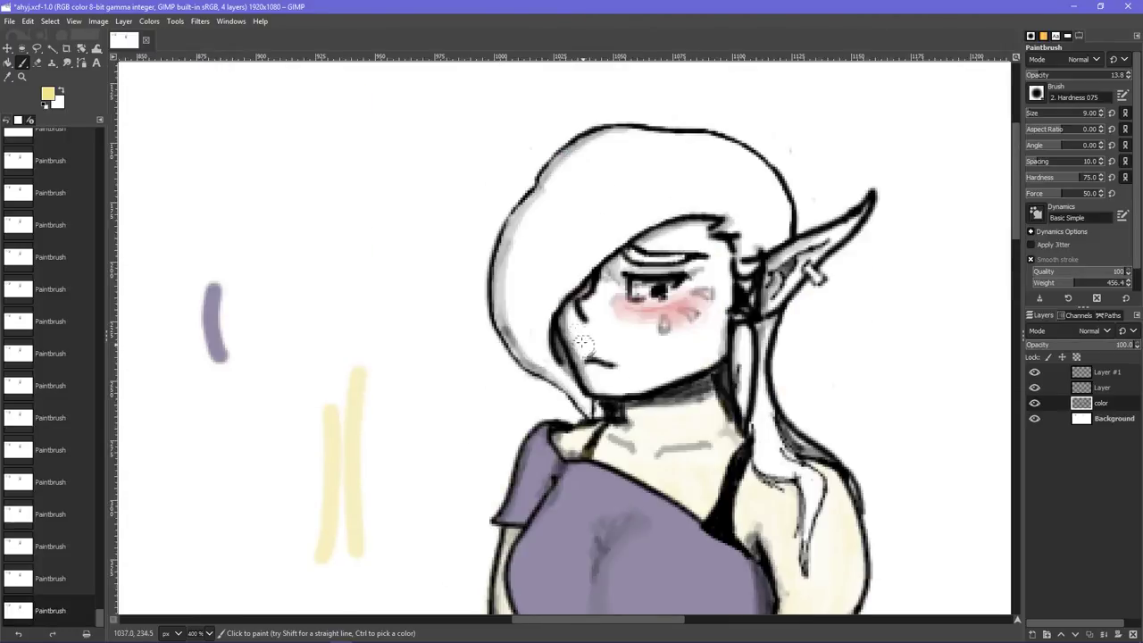
{"action": "left_click_drag", "start_coordinate": [571, 312], "coordinate": [603, 386]}
{"action": "key", "text": "ctrl+z"}
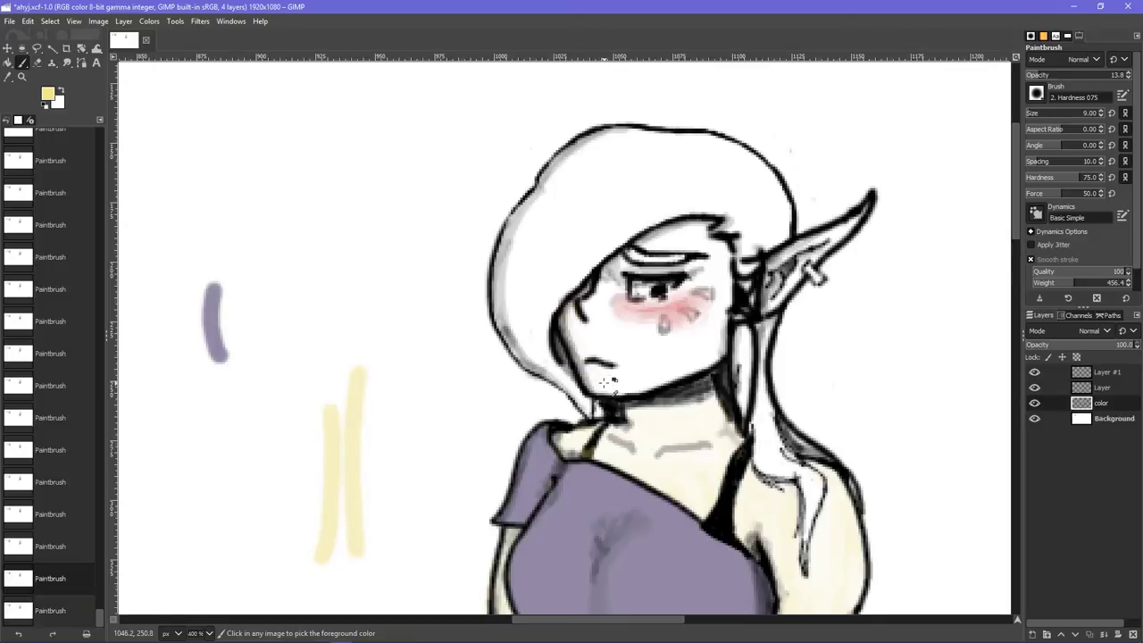
{"action": "left_click", "coordinate": [208, 633]}
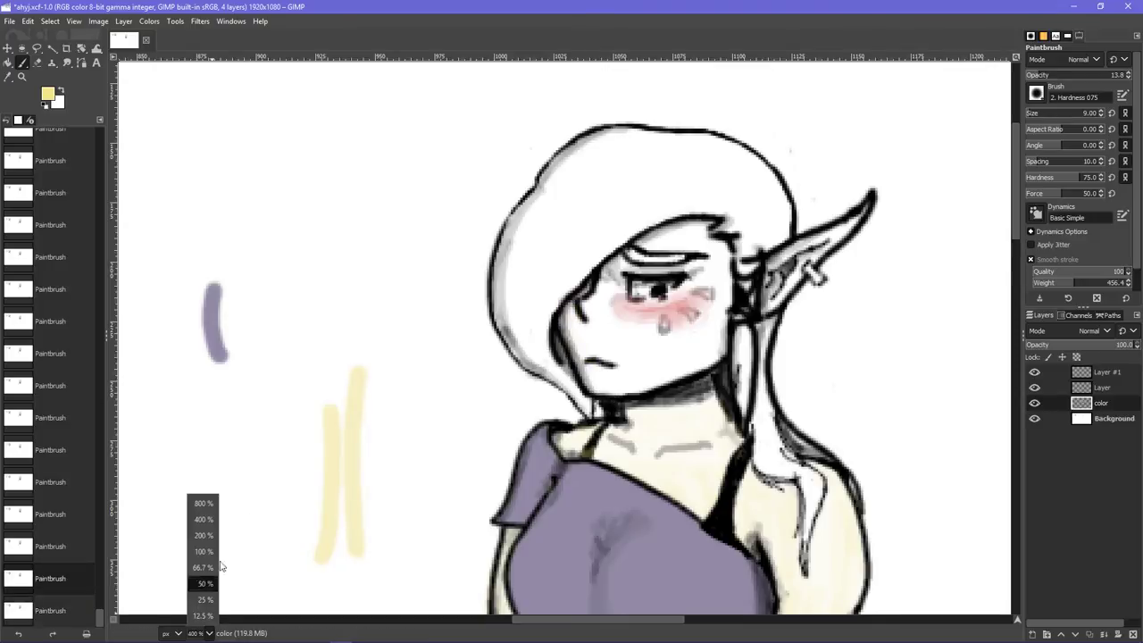
{"action": "left_click", "coordinate": [202, 503]}
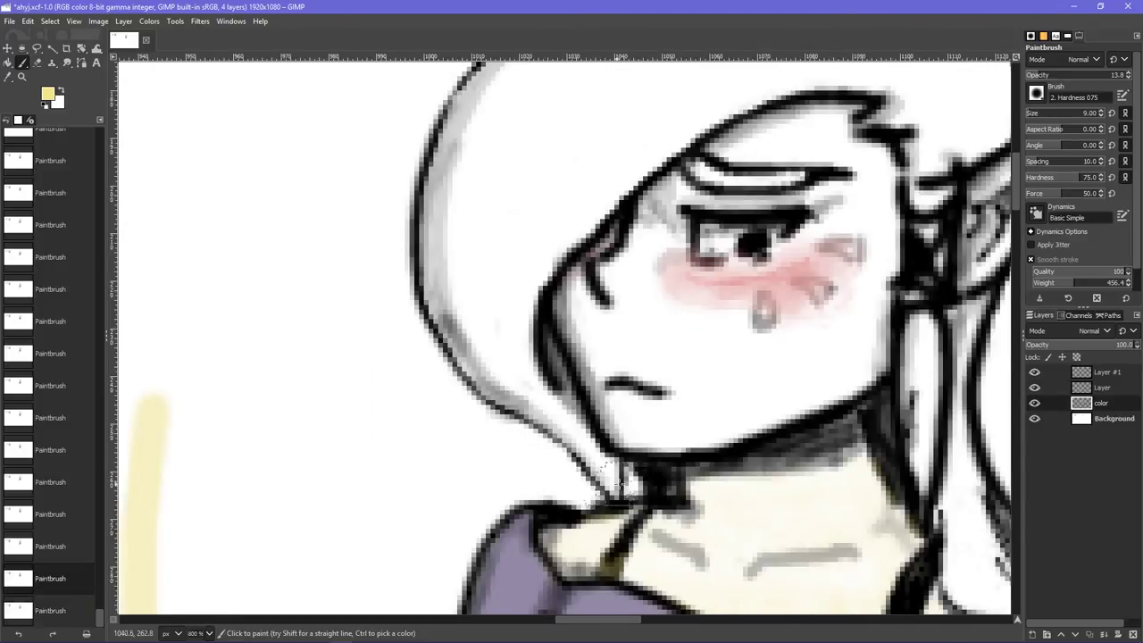
{"action": "key", "text": "ctrl+y"}
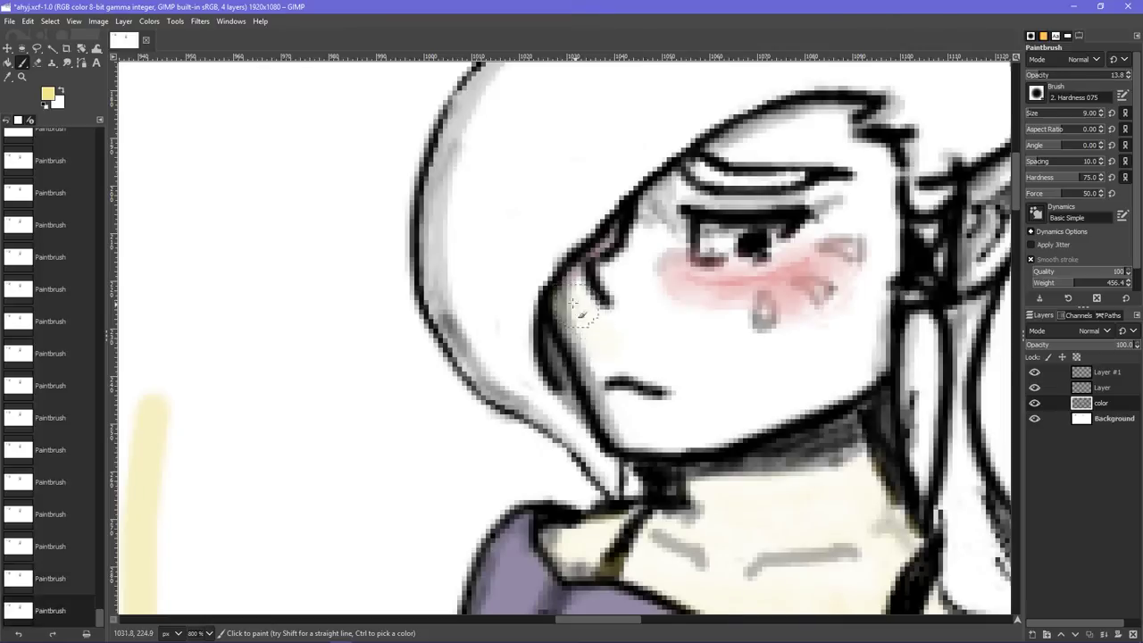
{"action": "mouse_move", "coordinate": [618, 358]}
{"action": "left_mouse_down"}
{"action": "mouse_move", "coordinate": [579, 317]}
{"action": "mouse_move", "coordinate": [630, 353]}
{"action": "mouse_move", "coordinate": [596, 320]}
{"action": "mouse_move", "coordinate": [647, 342]}
{"action": "mouse_move", "coordinate": [595, 349]}
{"action": "mouse_move", "coordinate": [621, 410]}
{"action": "left_mouse_up"}
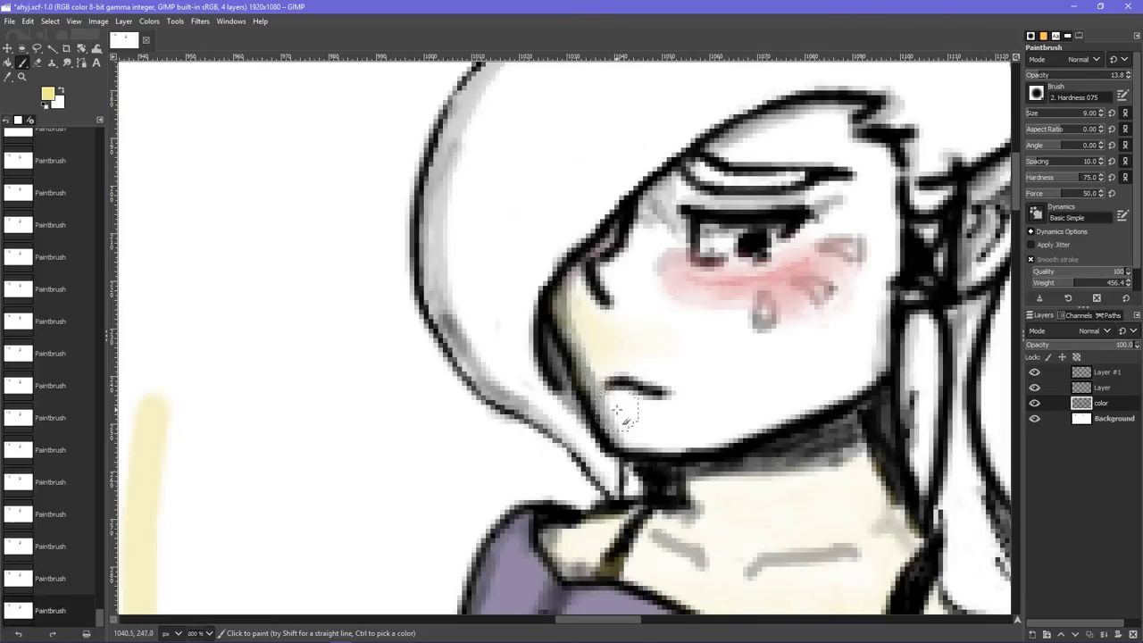
{"action": "key", "text": "ctrl+z"}
{"action": "left_click_drag", "start_coordinate": [590, 375], "coordinate": [591, 353]}
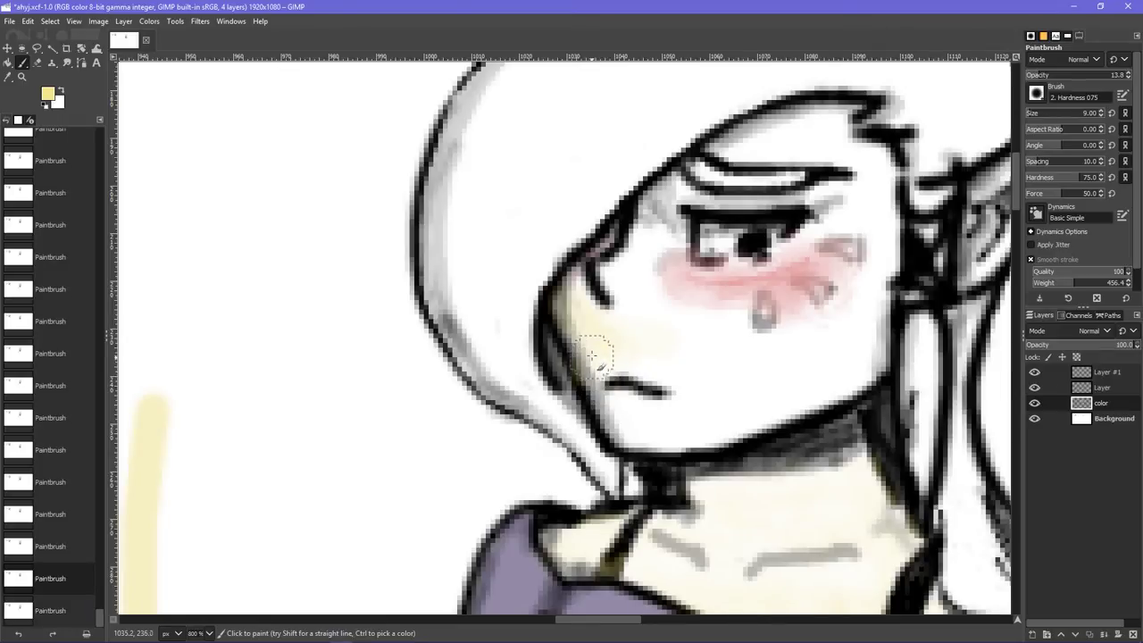
{"action": "key", "text": "ctrl+z"}
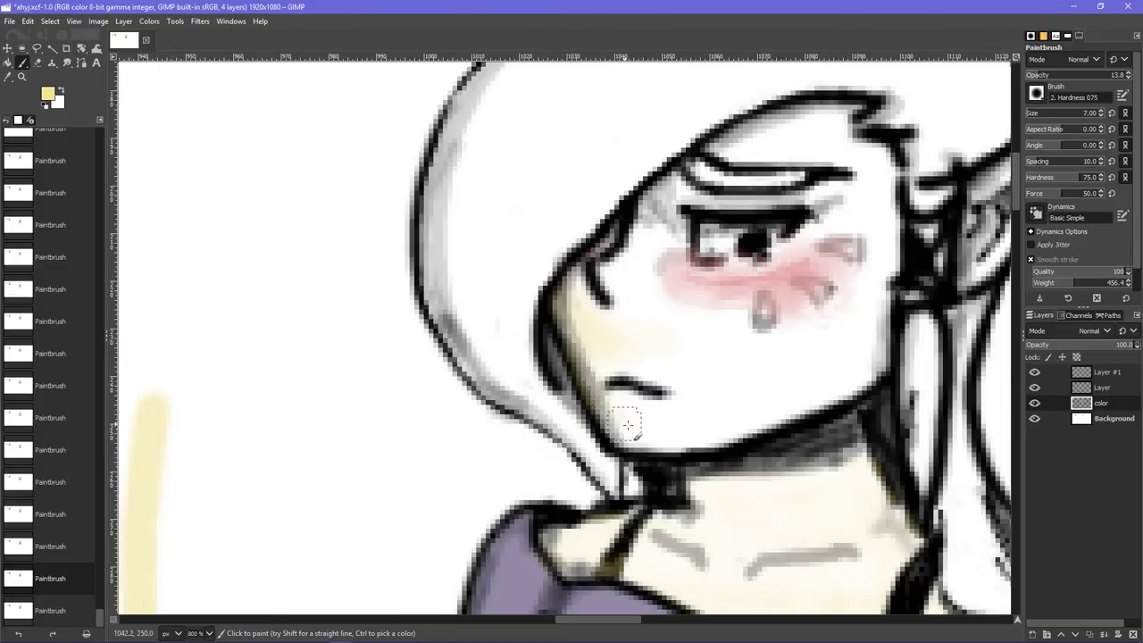
- Set the brush size to 7 and paint pale yellow on the chin, around the nose and up its bridge
{"action": "mouse_move", "coordinate": [627, 425]}
{"action": "left_mouse_down"}
{"action": "mouse_move", "coordinate": [669, 428]}
{"action": "mouse_move", "coordinate": [650, 418]}
{"action": "left_mouse_up"}
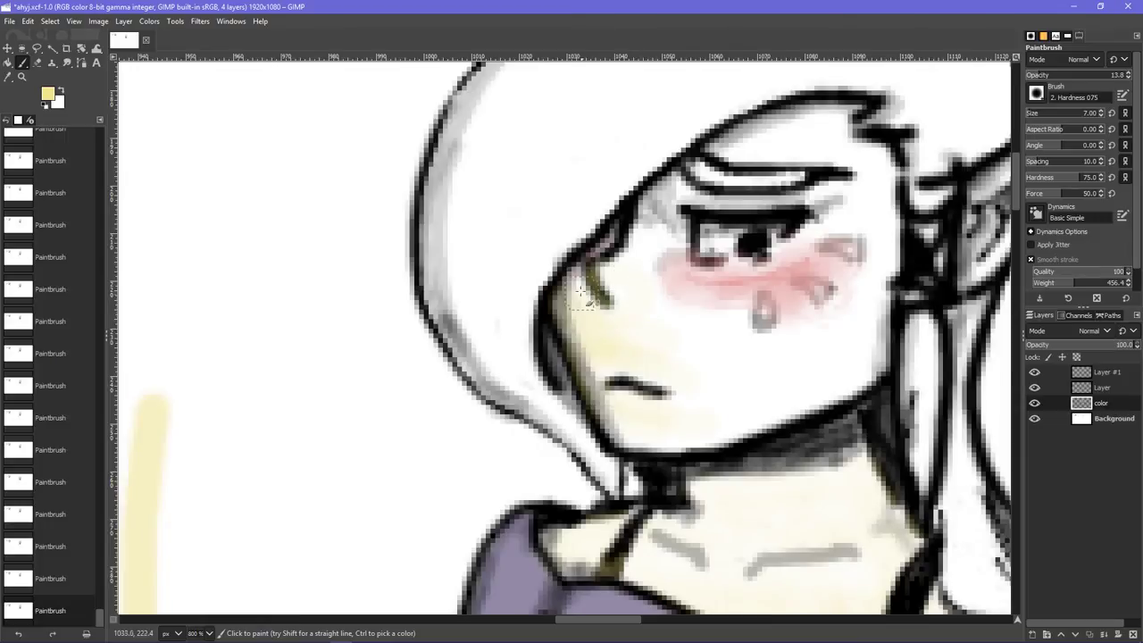
{"action": "key", "text": "ctrl+z"}
{"action": "key", "text": "ctrl+y"}
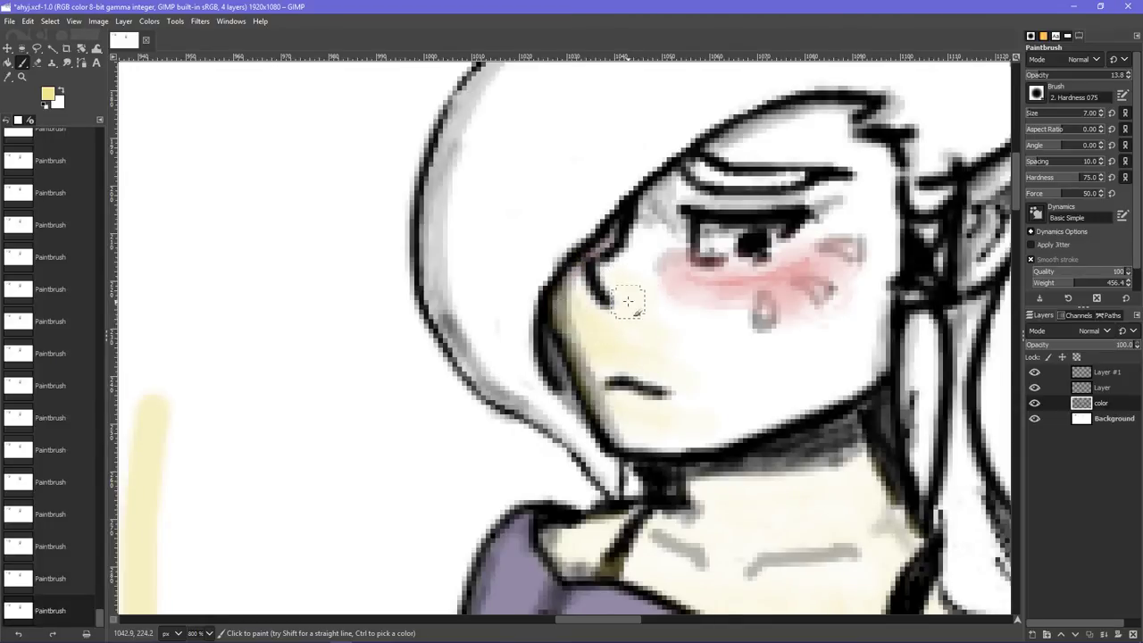
{"action": "mouse_move", "coordinate": [616, 270]}
{"action": "left_mouse_down"}
{"action": "mouse_move", "coordinate": [646, 241]}
{"action": "mouse_move", "coordinate": [671, 181]}
{"action": "left_mouse_up"}
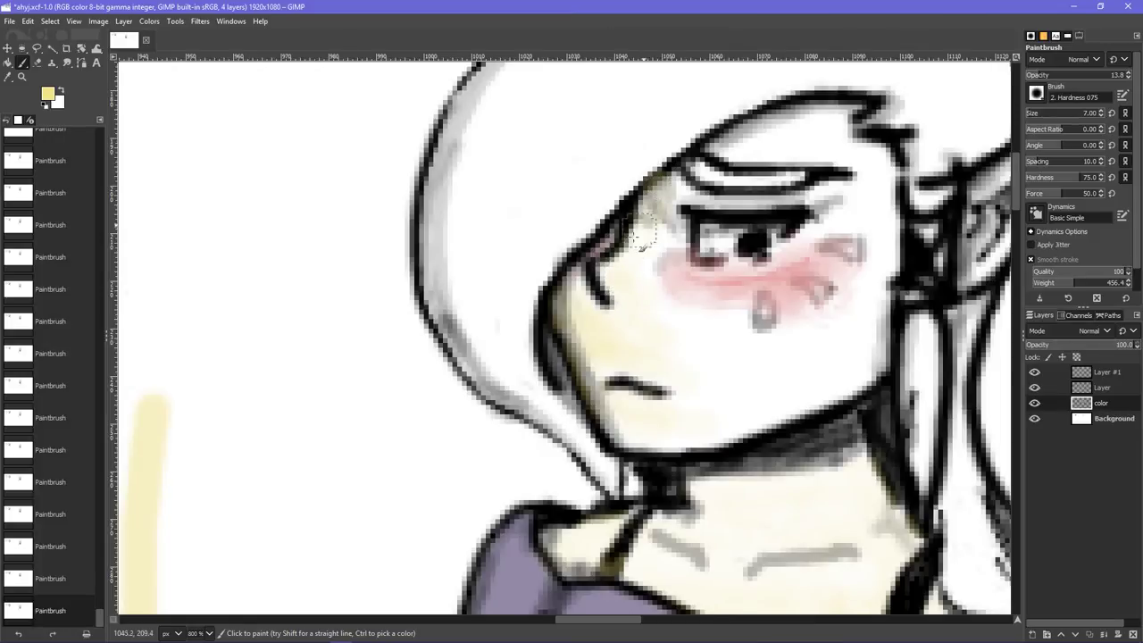
{"action": "key", "text": "ctrl+z"}
{"action": "mouse_move", "coordinate": [632, 229]}
{"action": "left_mouse_down"}
{"action": "mouse_move", "coordinate": [666, 192]}
{"action": "mouse_move", "coordinate": [652, 224]}
{"action": "left_mouse_up"}
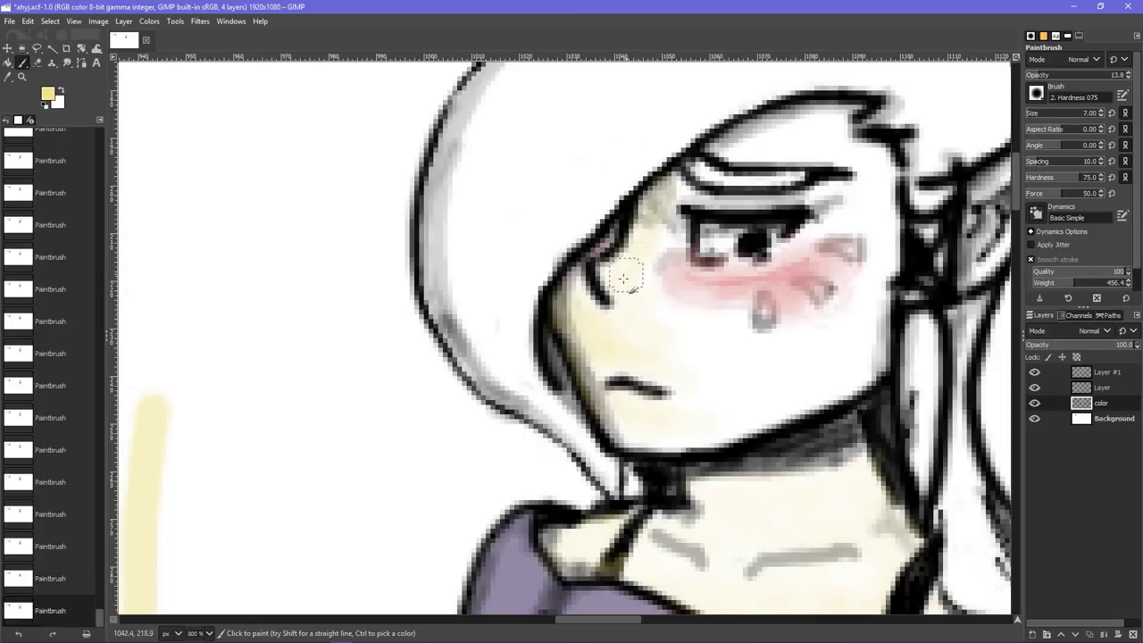
- Extend the pale yellow from beside the eye across the forehead and down the side of the face to the cheek
{"action": "left_click_drag", "start_coordinate": [656, 239], "coordinate": [714, 309]}
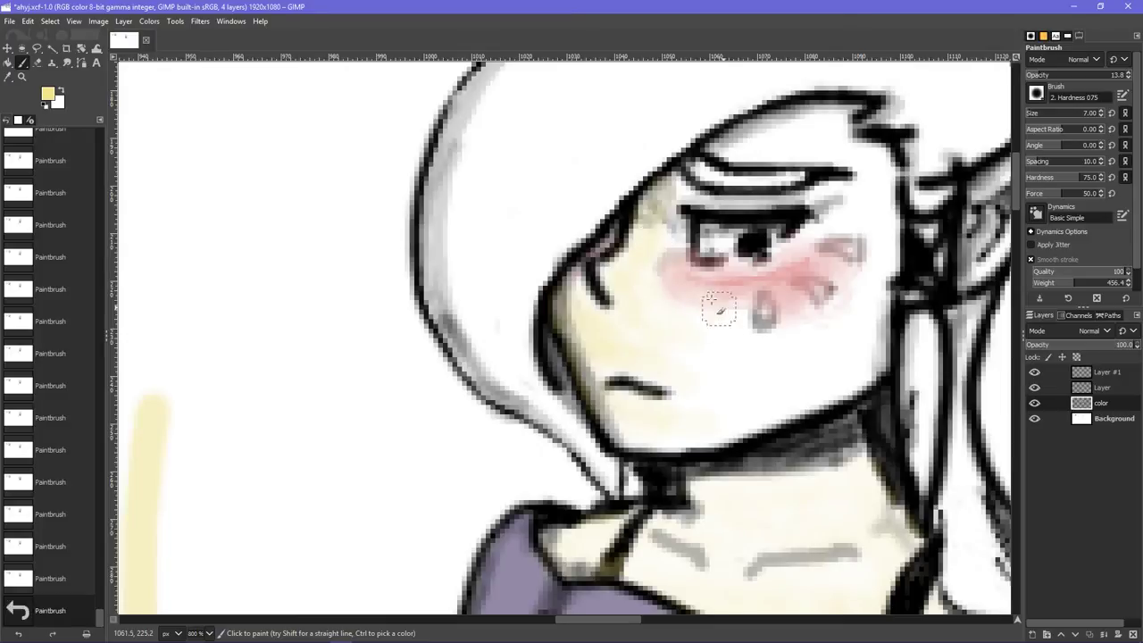
{"action": "mouse_move", "coordinate": [675, 202]}
{"action": "left_mouse_down"}
{"action": "mouse_move", "coordinate": [686, 261]}
{"action": "mouse_move", "coordinate": [676, 304]}
{"action": "left_mouse_up"}
{"action": "key", "text": "ctrl+z"}
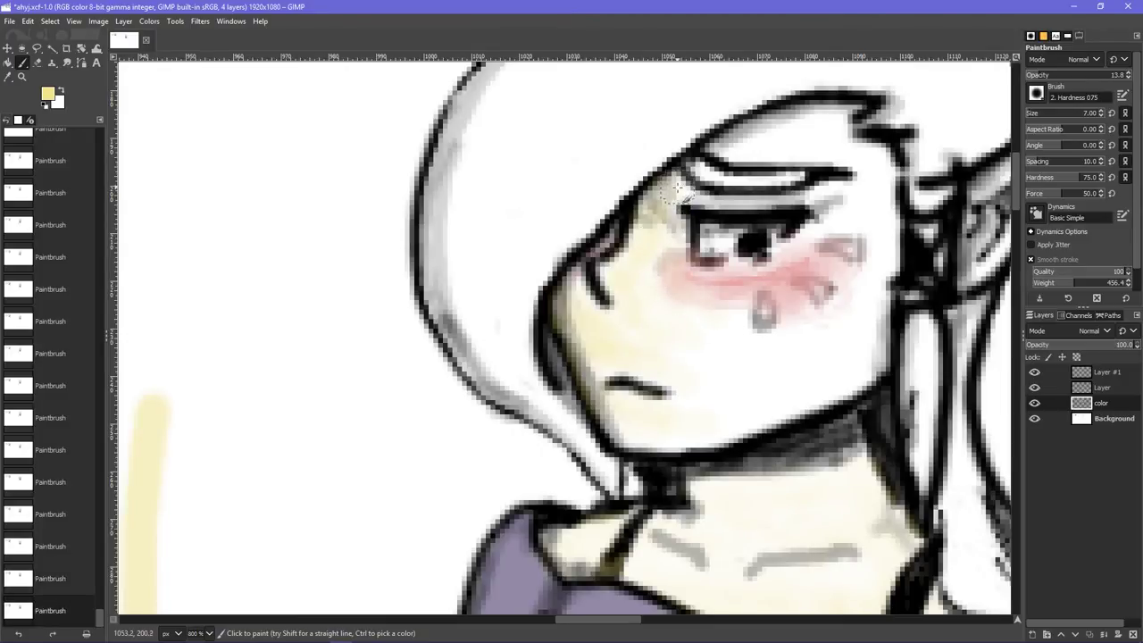
{"action": "mouse_move", "coordinate": [792, 143]}
{"action": "left_mouse_down"}
{"action": "mouse_move", "coordinate": [843, 152]}
{"action": "mouse_move", "coordinate": [749, 133]}
{"action": "mouse_move", "coordinate": [845, 125]}
{"action": "mouse_move", "coordinate": [839, 115]}
{"action": "mouse_move", "coordinate": [885, 195]}
{"action": "mouse_move", "coordinate": [872, 251]}
{"action": "mouse_move", "coordinate": [879, 189]}
{"action": "mouse_move", "coordinate": [882, 277]}
{"action": "mouse_move", "coordinate": [837, 389]}
{"action": "left_mouse_up"}
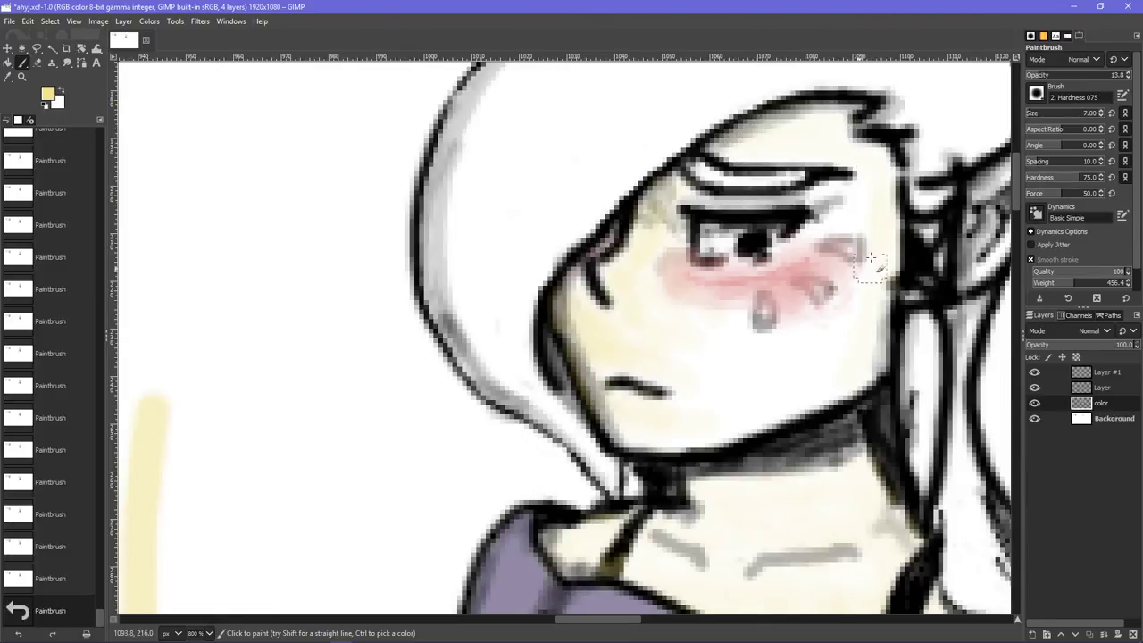
{"action": "mouse_move", "coordinate": [880, 261]}
{"action": "left_mouse_down"}
{"action": "mouse_move", "coordinate": [831, 311]}
{"action": "mouse_move", "coordinate": [803, 364]}
{"action": "left_mouse_up"}
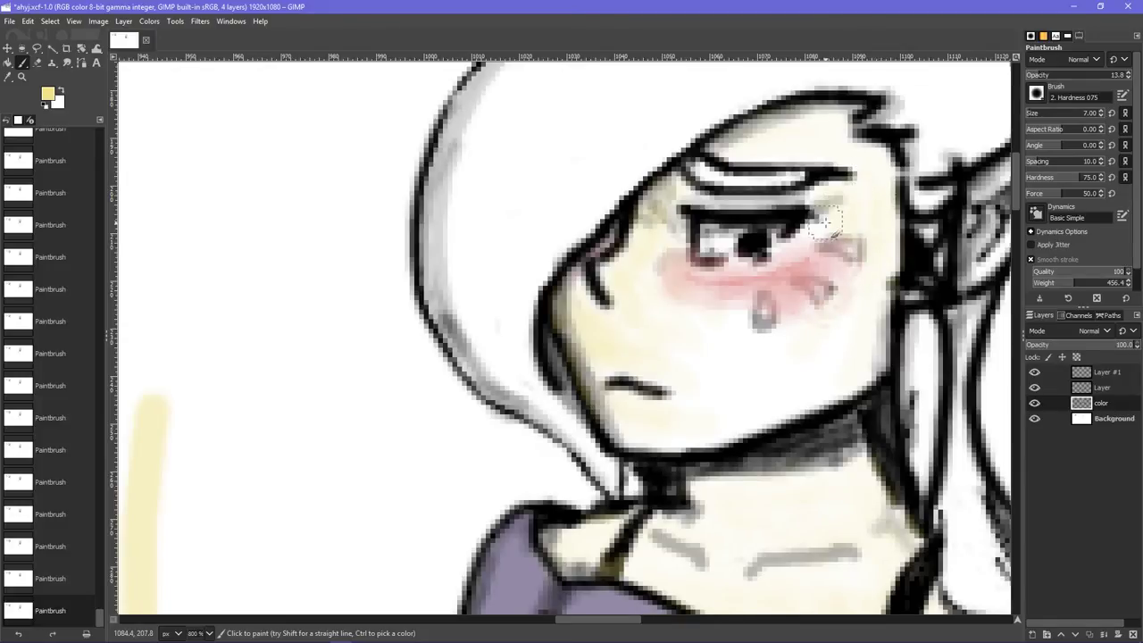
- Fill the cheek around the teardrop, the jawline and the area below the mouth with pale yellow
{"action": "left_click_drag", "start_coordinate": [750, 339], "coordinate": [756, 287]}
{"action": "left_click_drag", "start_coordinate": [689, 319], "coordinate": [809, 330]}
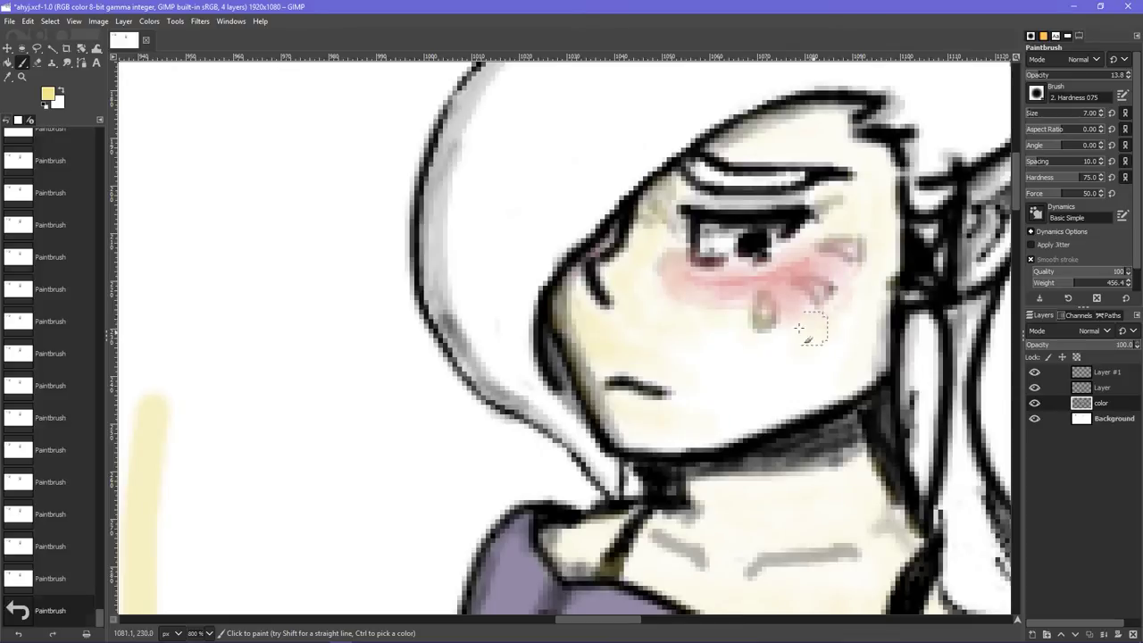
{"action": "mouse_move", "coordinate": [831, 284]}
{"action": "left_mouse_down"}
{"action": "mouse_move", "coordinate": [804, 374]}
{"action": "mouse_move", "coordinate": [755, 402]}
{"action": "left_mouse_up"}
{"action": "mouse_move", "coordinate": [848, 365]}
{"action": "left_mouse_down"}
{"action": "mouse_move", "coordinate": [830, 397]}
{"action": "mouse_move", "coordinate": [771, 433]}
{"action": "mouse_move", "coordinate": [699, 438]}
{"action": "left_mouse_up"}
{"action": "key", "text": "ctrl+z"}
{"action": "mouse_move", "coordinate": [841, 386]}
{"action": "left_mouse_down"}
{"action": "mouse_move", "coordinate": [773, 398]}
{"action": "mouse_move", "coordinate": [723, 433]}
{"action": "left_mouse_up"}
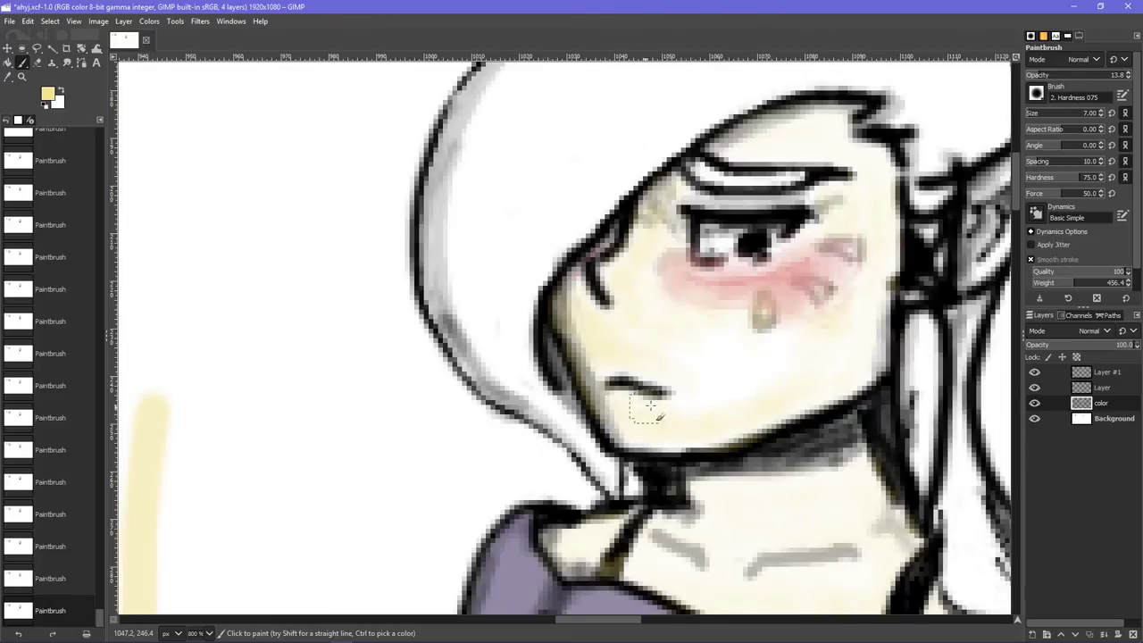
{"action": "key", "text": "ctrl+z"}
{"action": "key", "text": "ctrl+y"}
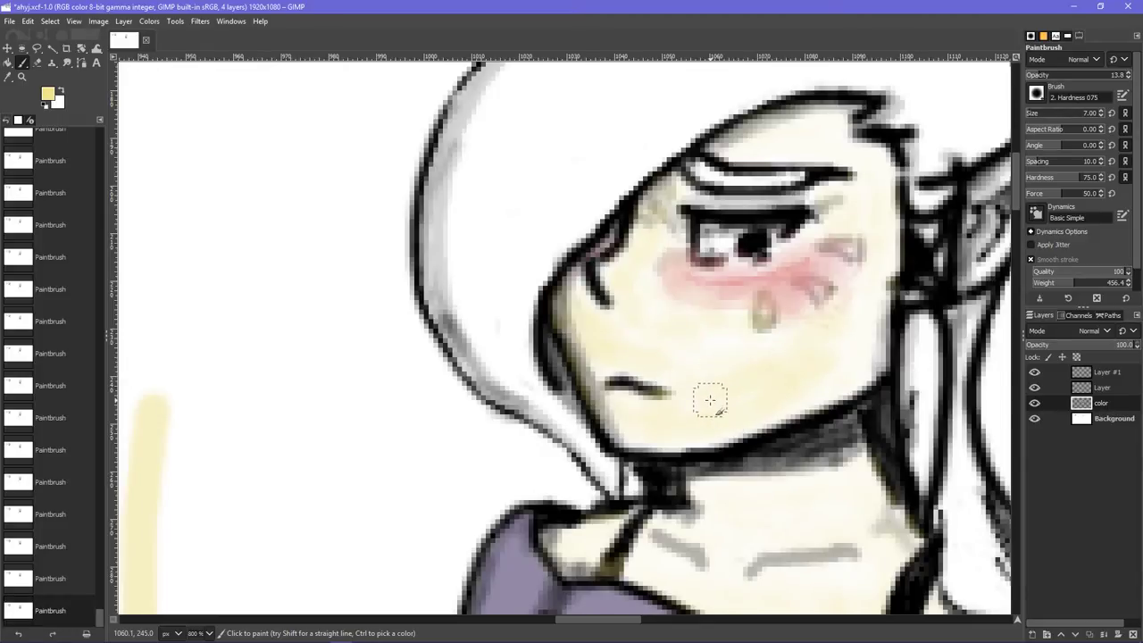
- Reduce the brush size to 2 and touch up the pale yellow skin near the eye's outer corner
{"action": "scroll", "coordinate": [710, 400], "scroll_direction": "up", "scroll_amount": 3}
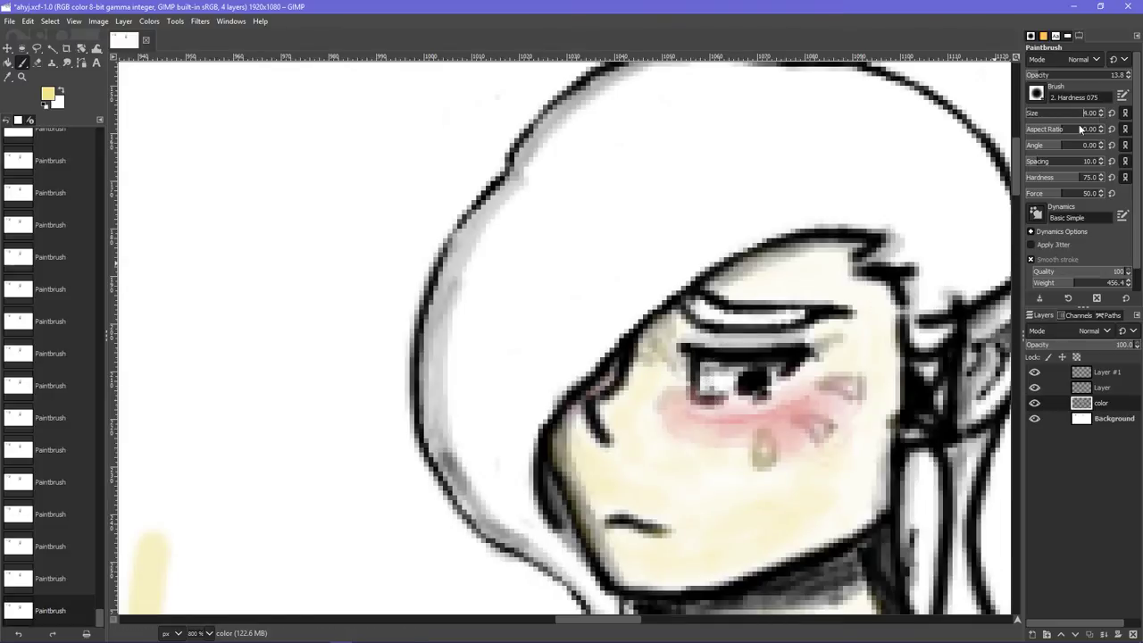
{"action": "key", "text": "ctrl+z"}
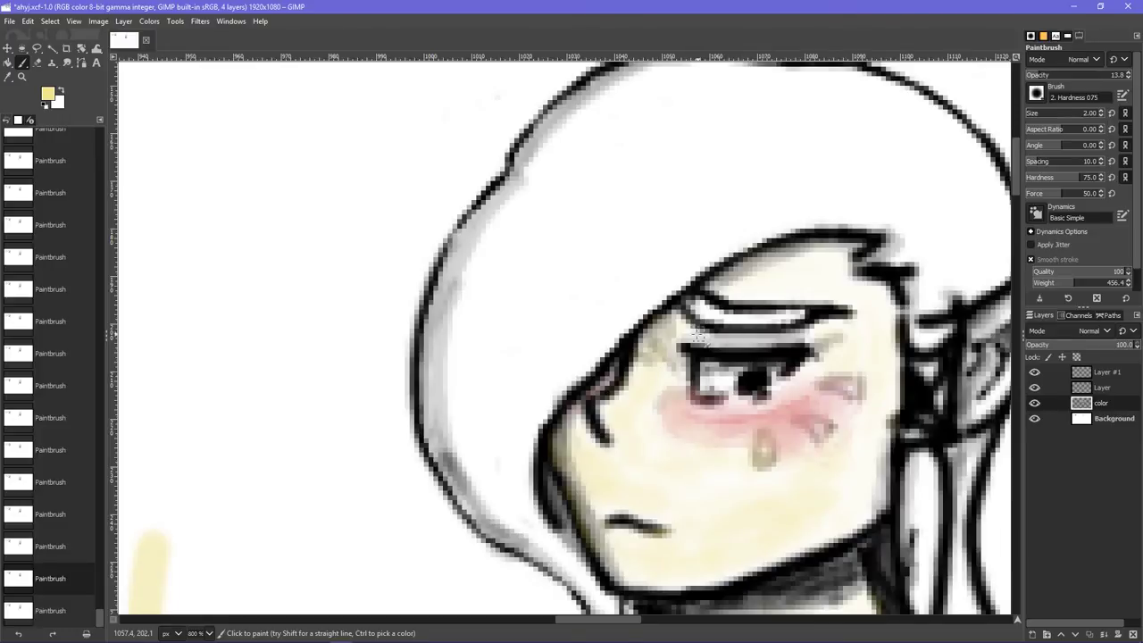
{"action": "left_click_drag", "start_coordinate": [842, 334], "coordinate": [888, 291]}
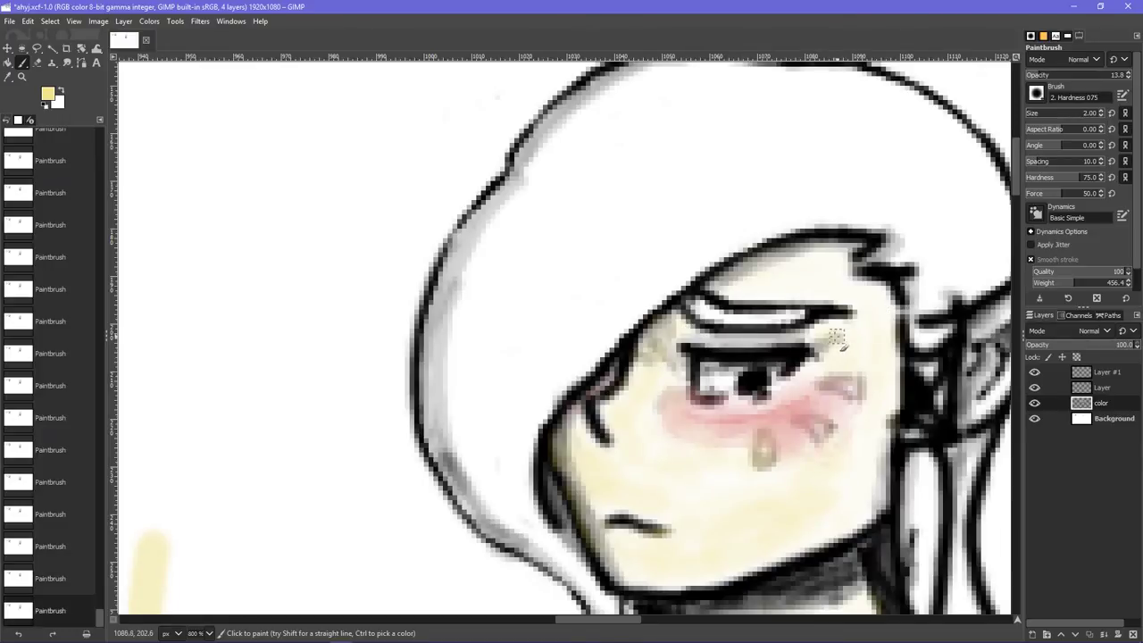
{"action": "scroll", "coordinate": [668, 409], "scroll_direction": "down", "scroll_amount": 3}
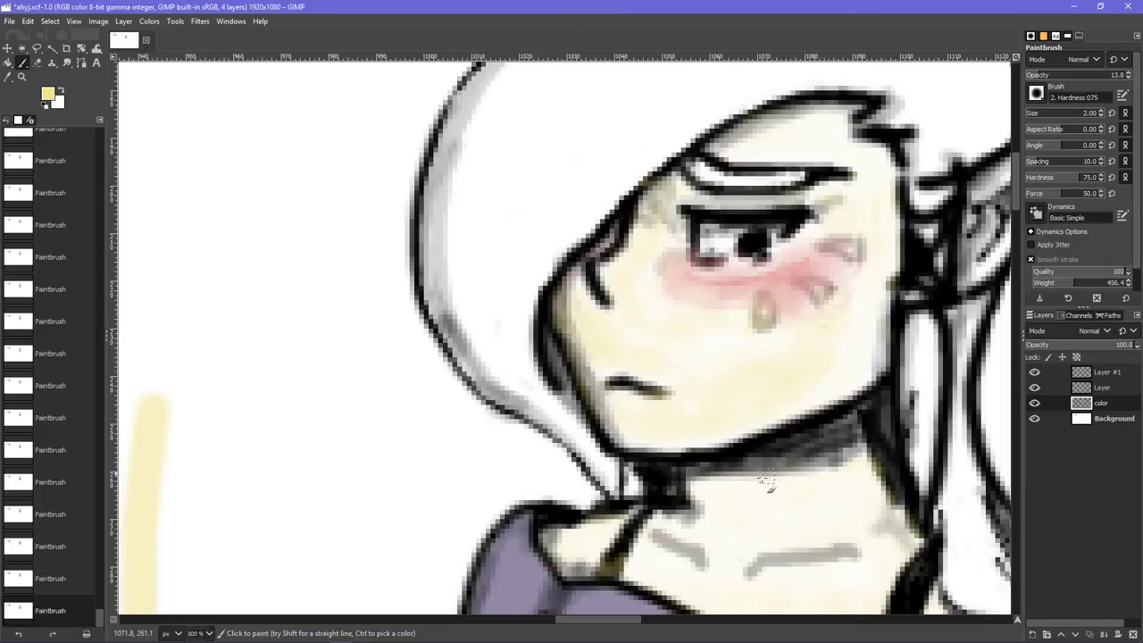
- Add a pale yellow stroke on the neck beside the hair and undo the recent run of skin strokes
{"action": "left_click_drag", "start_coordinate": [850, 473], "coordinate": [897, 506]}
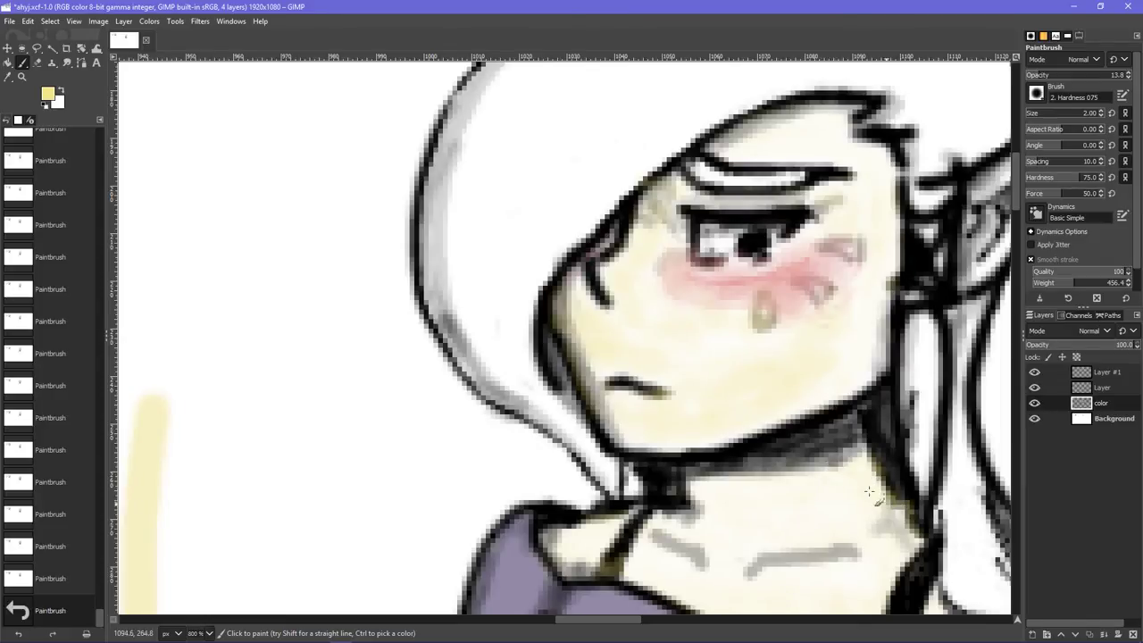
{"action": "key", "text": "ctrl+z"}
{"action": "key", "text": "ctrl+z"}
{"action": "key", "text": "ctrl+z"}
{"action": "key", "text": "ctrl+z"}
{"action": "key", "text": "ctrl+z"}
{"action": "key", "text": "ctrl+z"}
{"action": "key", "text": "ctrl+z"}
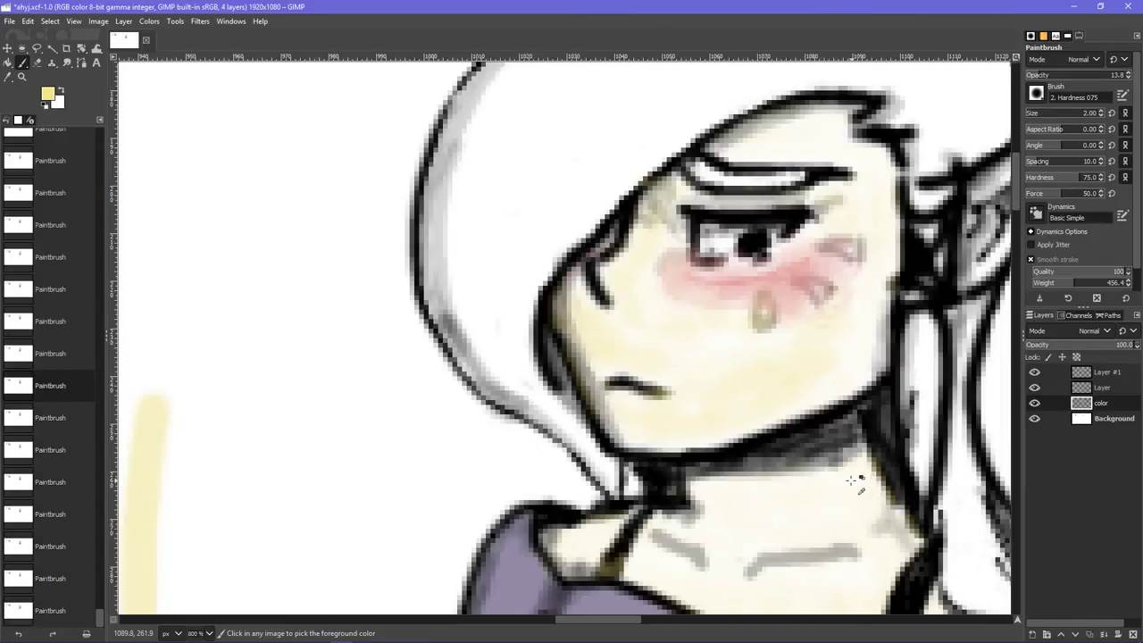
{"action": "key", "text": "ctrl+z"}
{"action": "key", "text": "ctrl+z"}
{"action": "key", "text": "ctrl+z"}
{"action": "key", "text": "ctrl+z"}
{"action": "key", "text": "ctrl+z"}
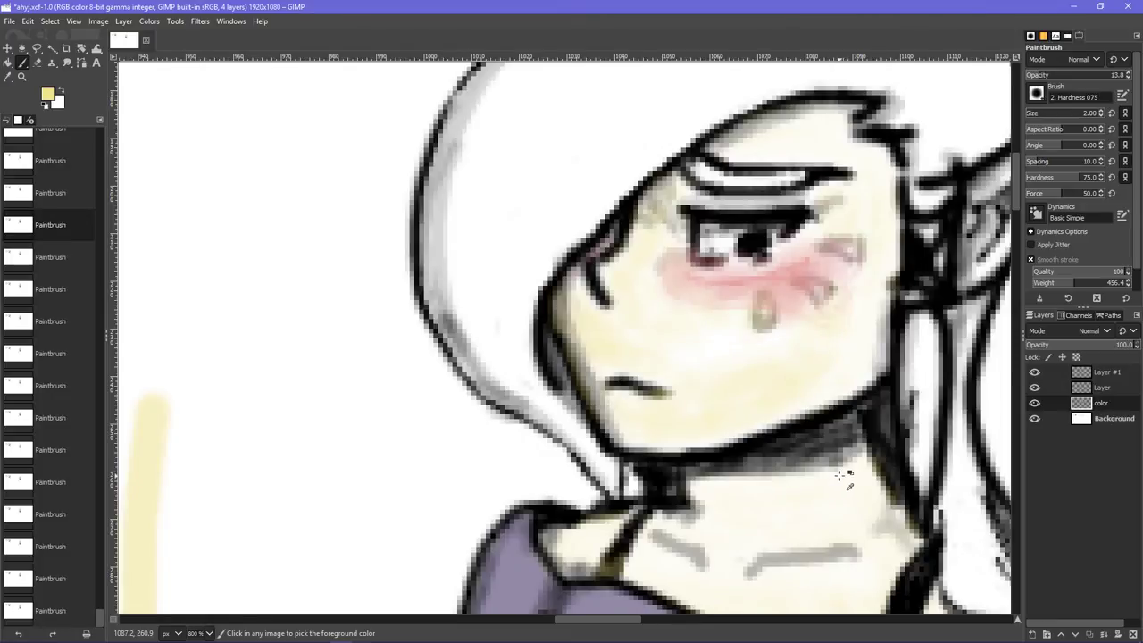
{"action": "key", "text": "ctrl+z"}
{"action": "key", "text": "ctrl+z"}
{"action": "key", "text": "ctrl+z"}
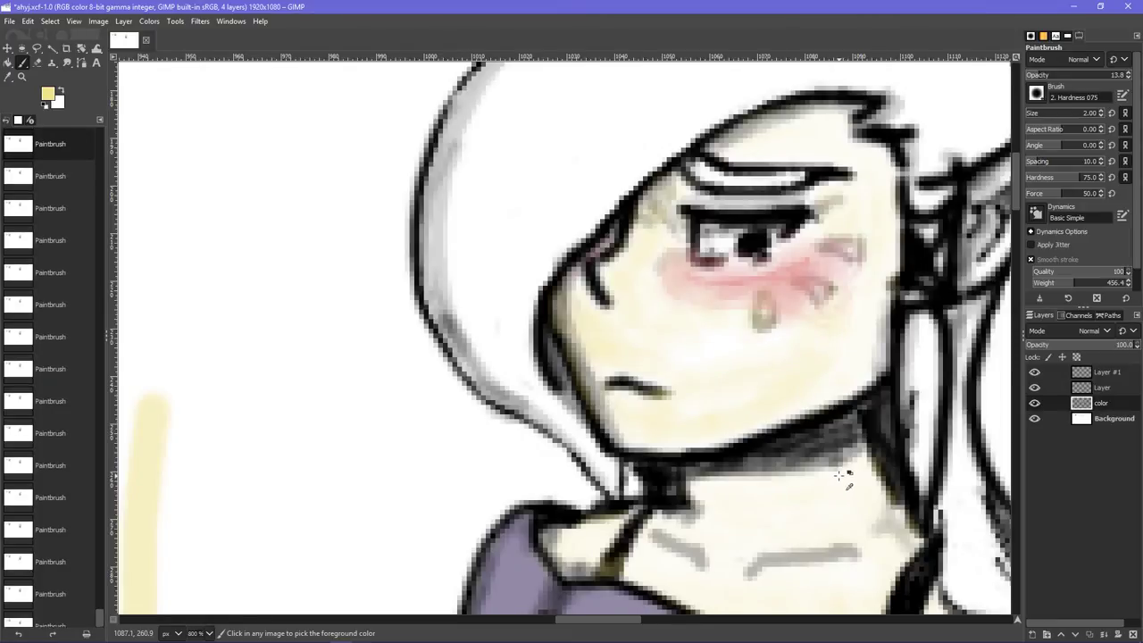
- Compare the recent paint states in the undo history and restore one partway through the undone strokes
{"action": "left_click", "coordinate": [44, 234]}
{"action": "left_click", "coordinate": [35, 273]}
{"action": "left_click", "coordinate": [35, 302]}
{"action": "left_click", "coordinate": [49, 370]}
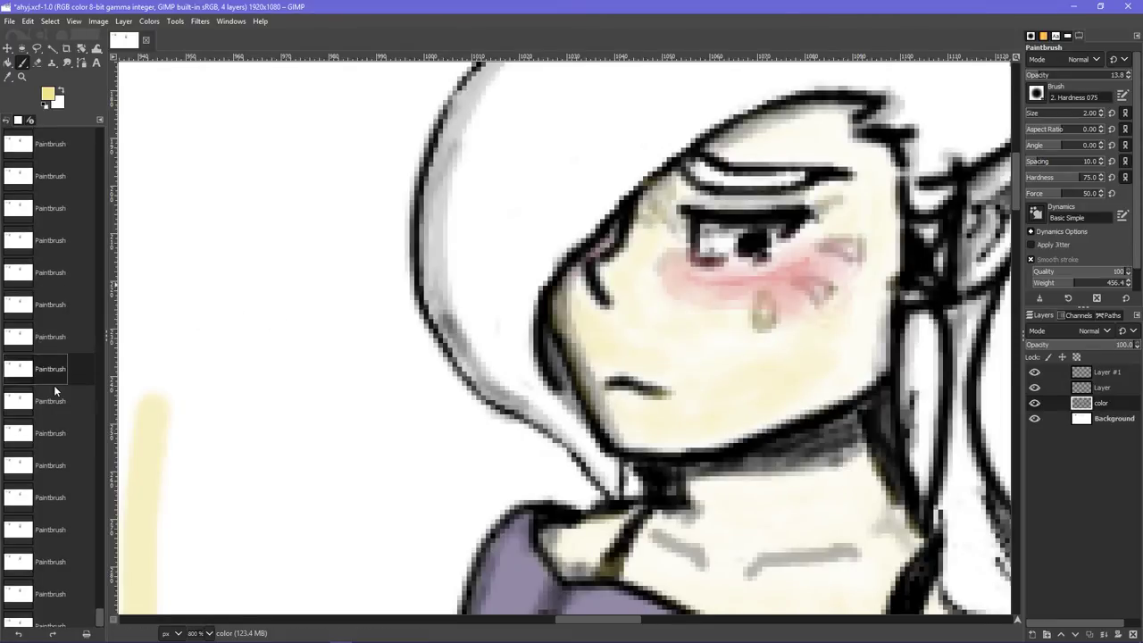
{"action": "left_click", "coordinate": [36, 401]}
{"action": "left_click", "coordinate": [28, 462]}
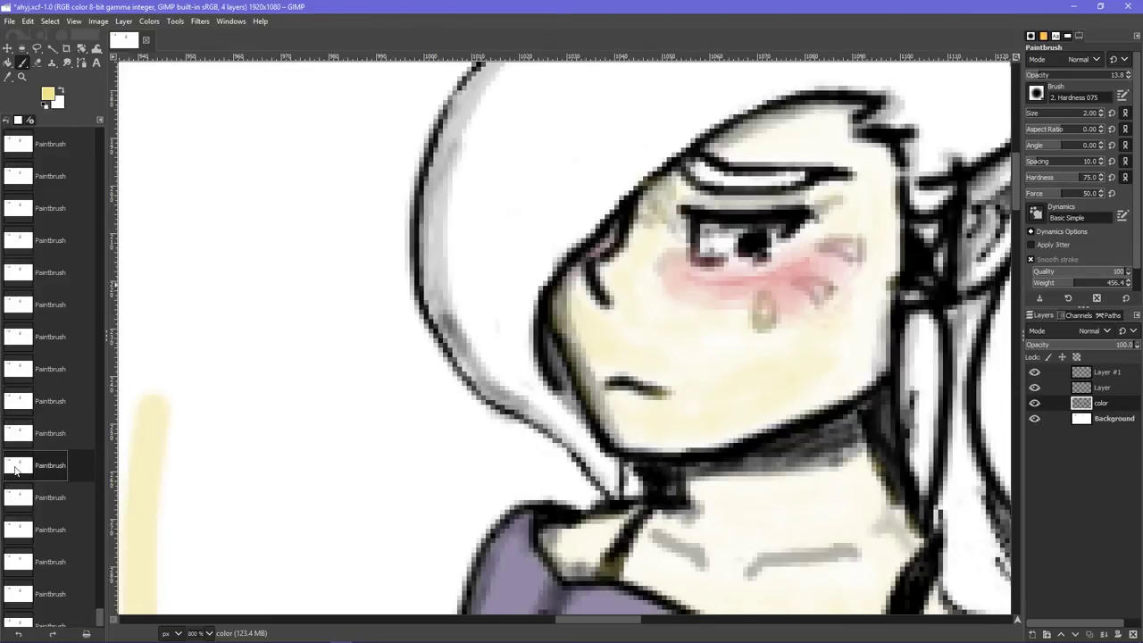
{"action": "left_click", "coordinate": [8, 412]}
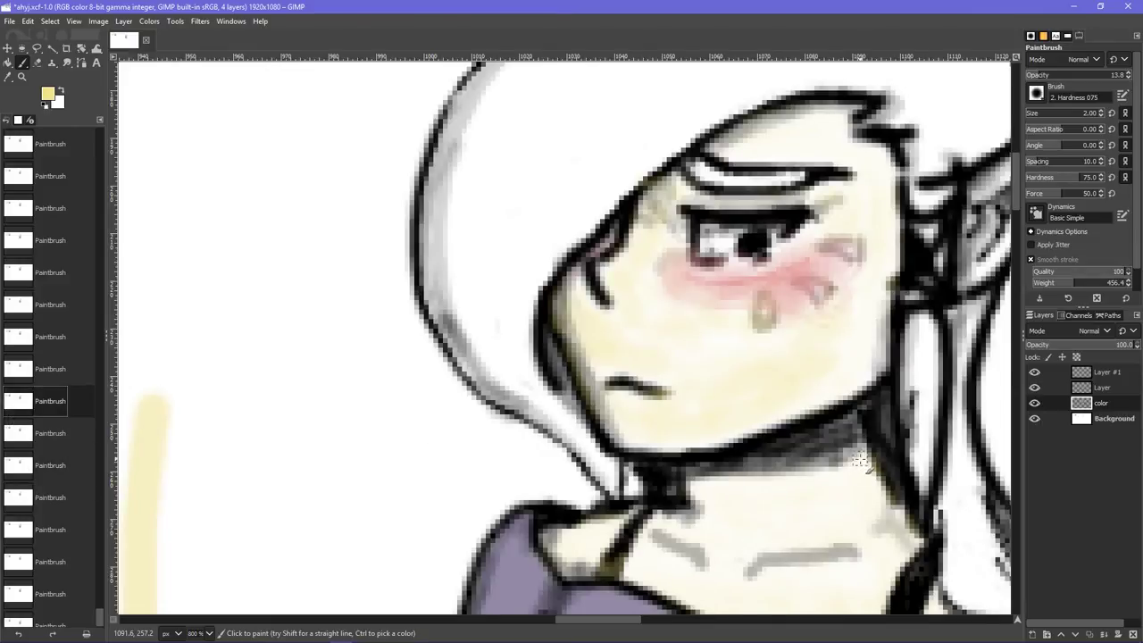
- Paint pale yellow over the neck below the choker and across the collarbone area with the size 2 brush
{"action": "left_click_drag", "start_coordinate": [861, 458], "coordinate": [730, 515]}
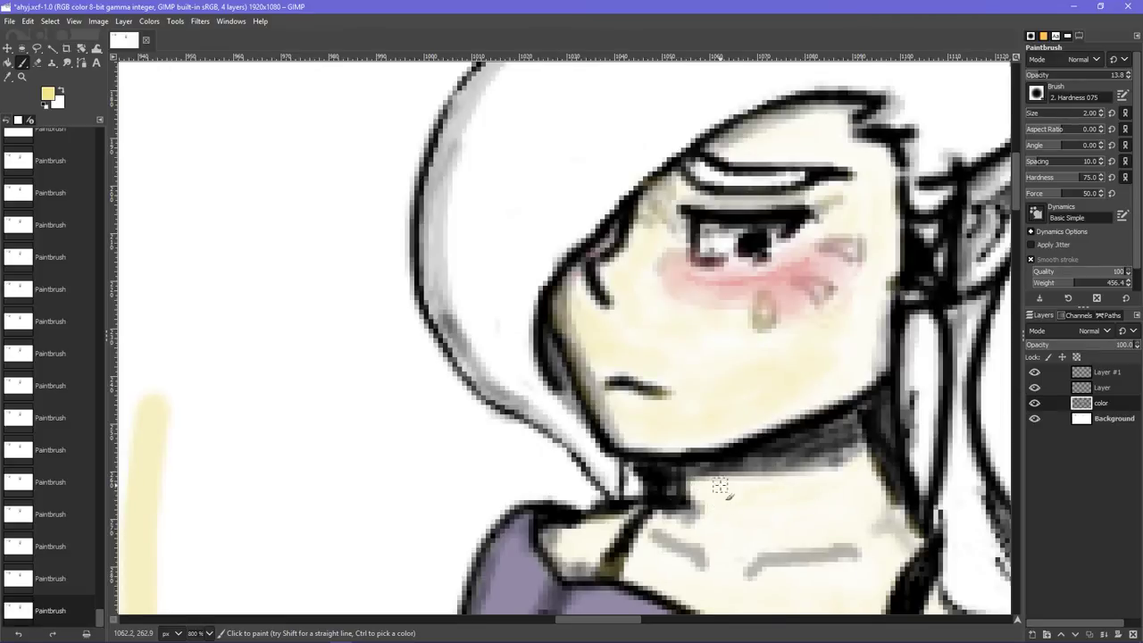
{"action": "mouse_move", "coordinate": [723, 529]}
{"action": "left_mouse_down"}
{"action": "mouse_move", "coordinate": [859, 505]}
{"action": "mouse_move", "coordinate": [828, 538]}
{"action": "left_mouse_up"}
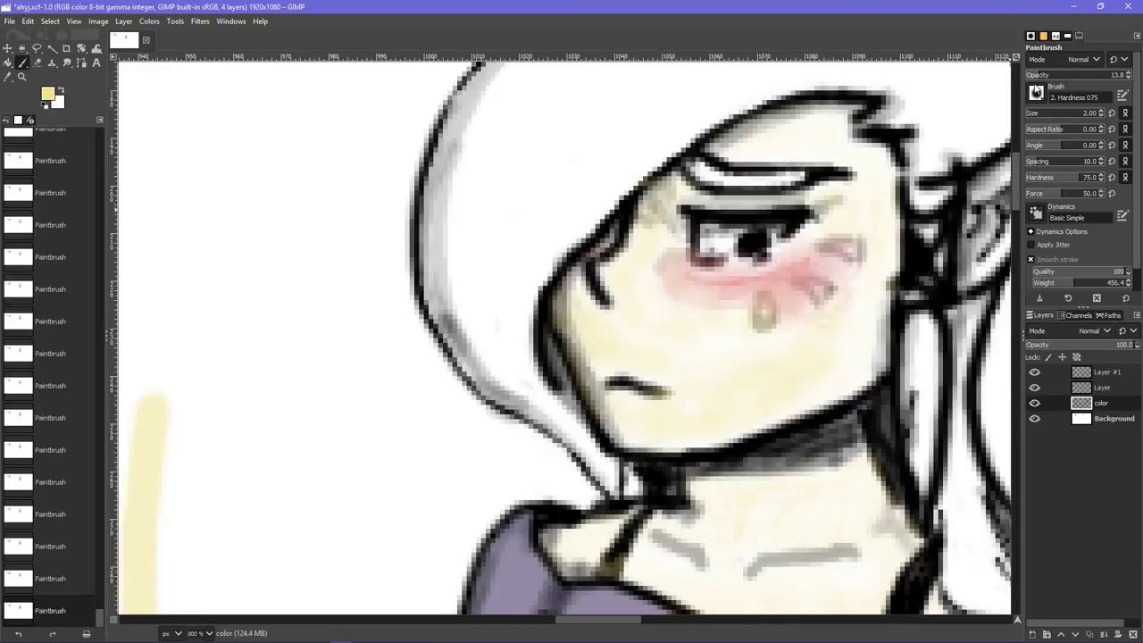
- Set the eraser opacity to 100 and erase the yellow covering the dark line beside the neck and the mouth line
{"action": "key", "text": "shift+e"}
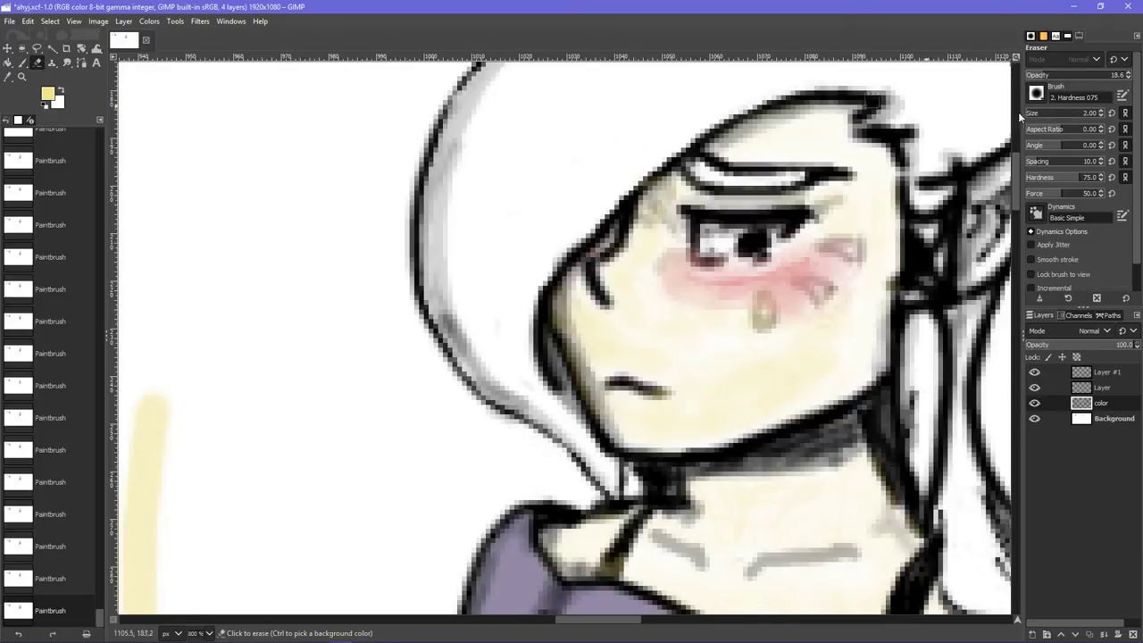
{"action": "left_click_drag", "start_coordinate": [1047, 76], "coordinate": [1127, 100]}
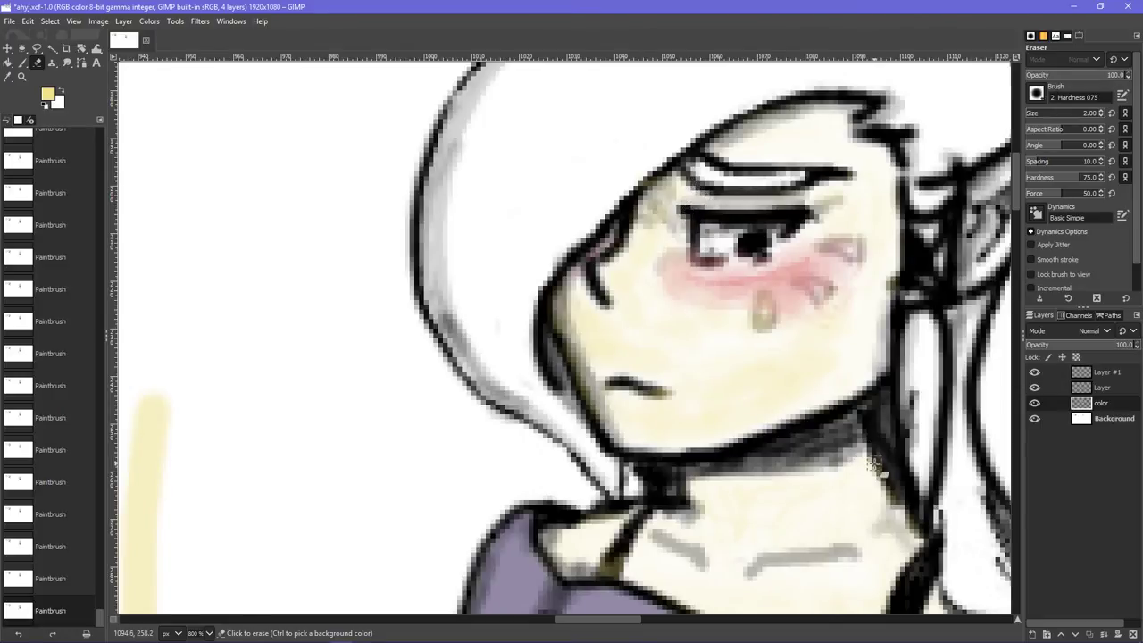
{"action": "mouse_move", "coordinate": [909, 514]}
{"action": "left_mouse_down"}
{"action": "mouse_move", "coordinate": [922, 536]}
{"action": "mouse_move", "coordinate": [849, 414]}
{"action": "left_mouse_up"}
{"action": "left_click", "coordinate": [608, 387]}
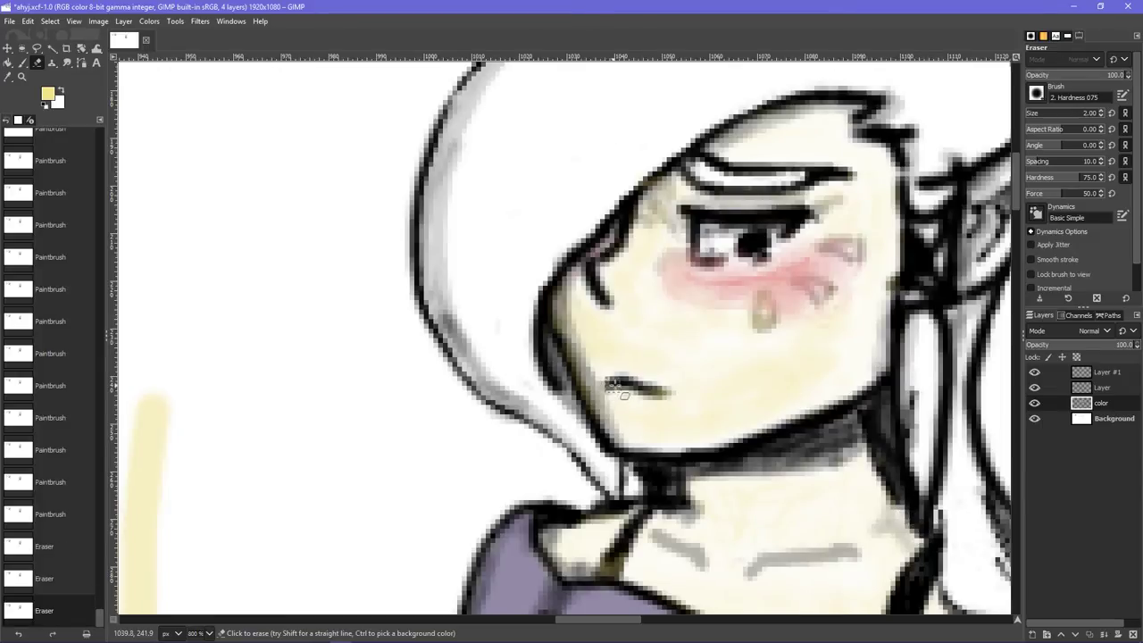
{"action": "mouse_move", "coordinate": [613, 386]}
{"action": "left_mouse_down"}
{"action": "mouse_move", "coordinate": [664, 391]}
{"action": "mouse_move", "coordinate": [632, 384]}
{"action": "left_mouse_up"}
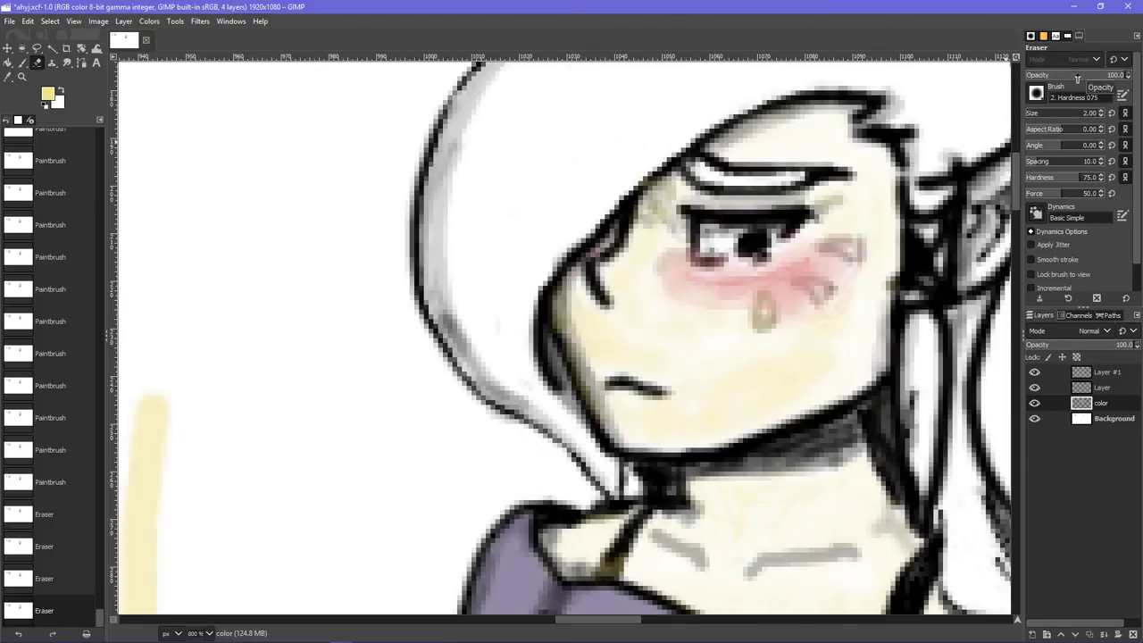
- Lower the eraser opacity to 10.2, settle on size 69 and softly lighten the pale yellow on the lower face
{"action": "left_click_drag", "start_coordinate": [1076, 77], "coordinate": [1072, 77]}
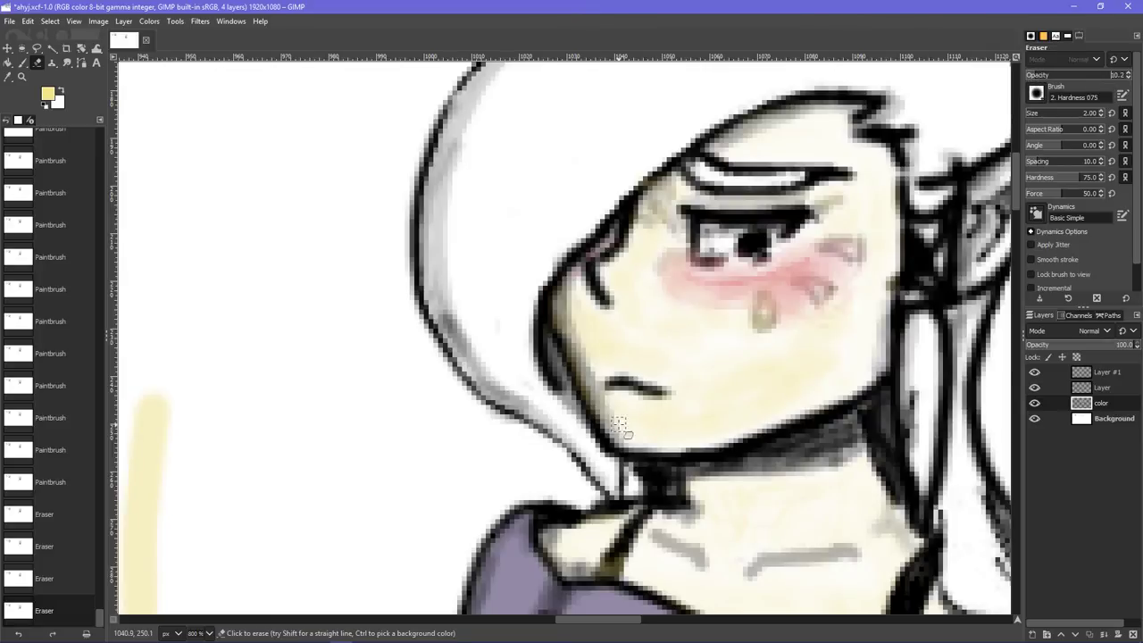
{"action": "left_click", "coordinate": [1057, 115]}
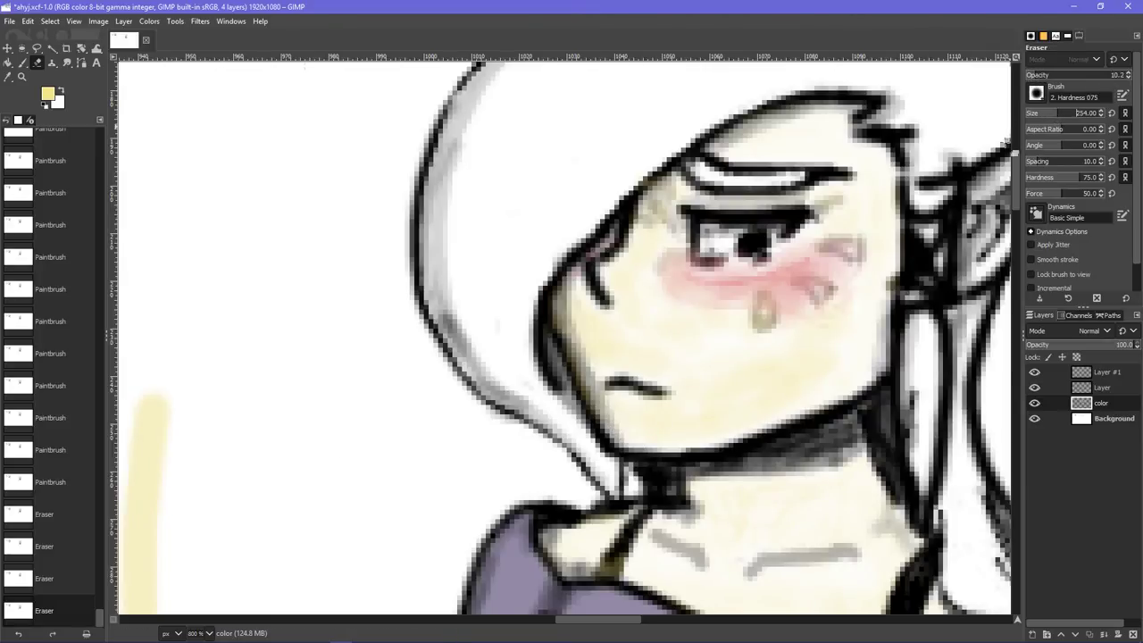
{"action": "left_click", "coordinate": [703, 296]}
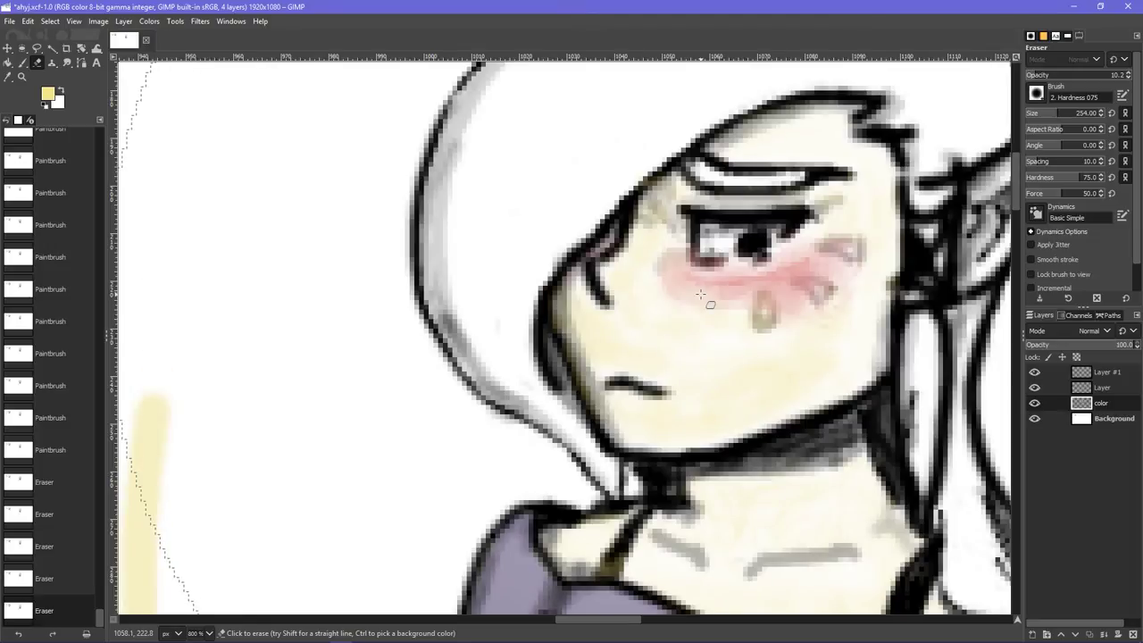
{"action": "key", "text": "ctrl+z"}
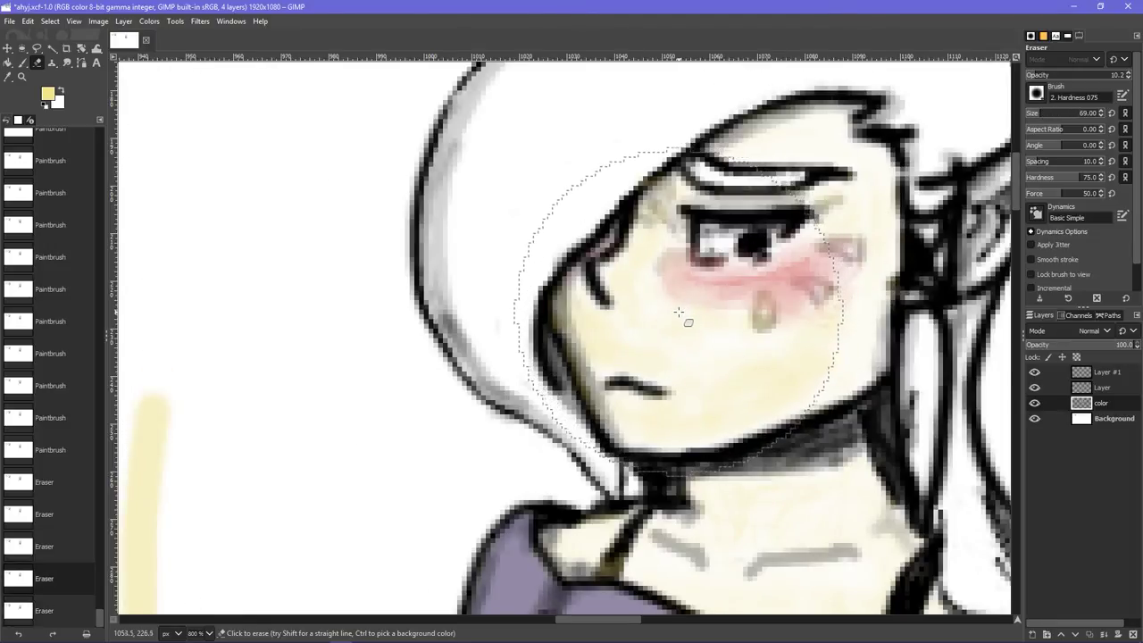
{"action": "mouse_move", "coordinate": [678, 311]}
{"action": "left_mouse_down"}
{"action": "mouse_move", "coordinate": [732, 278]}
{"action": "mouse_move", "coordinate": [758, 283]}
{"action": "mouse_move", "coordinate": [715, 316]}
{"action": "left_mouse_up"}
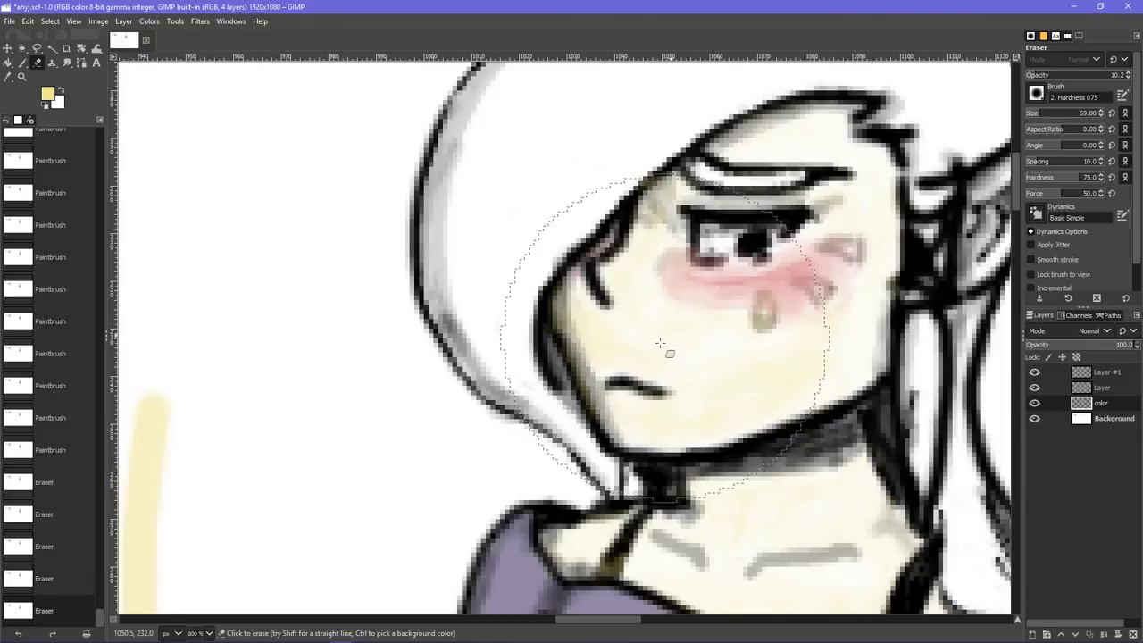
{"action": "left_click_drag", "start_coordinate": [660, 343], "coordinate": [671, 352]}
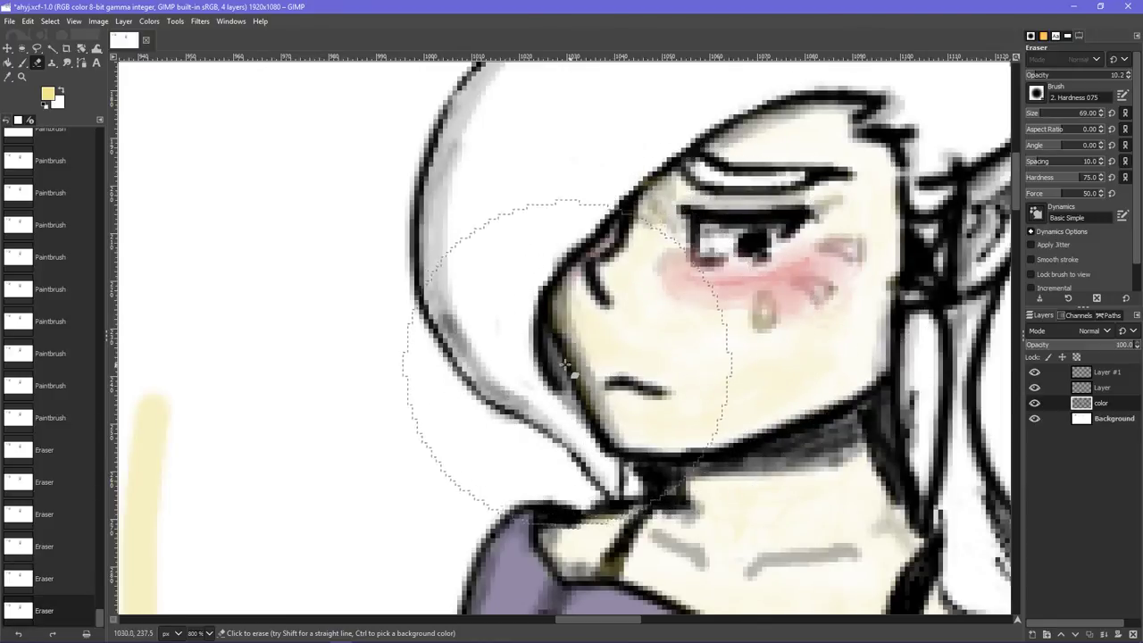
{"action": "left_click", "coordinate": [514, 357]}
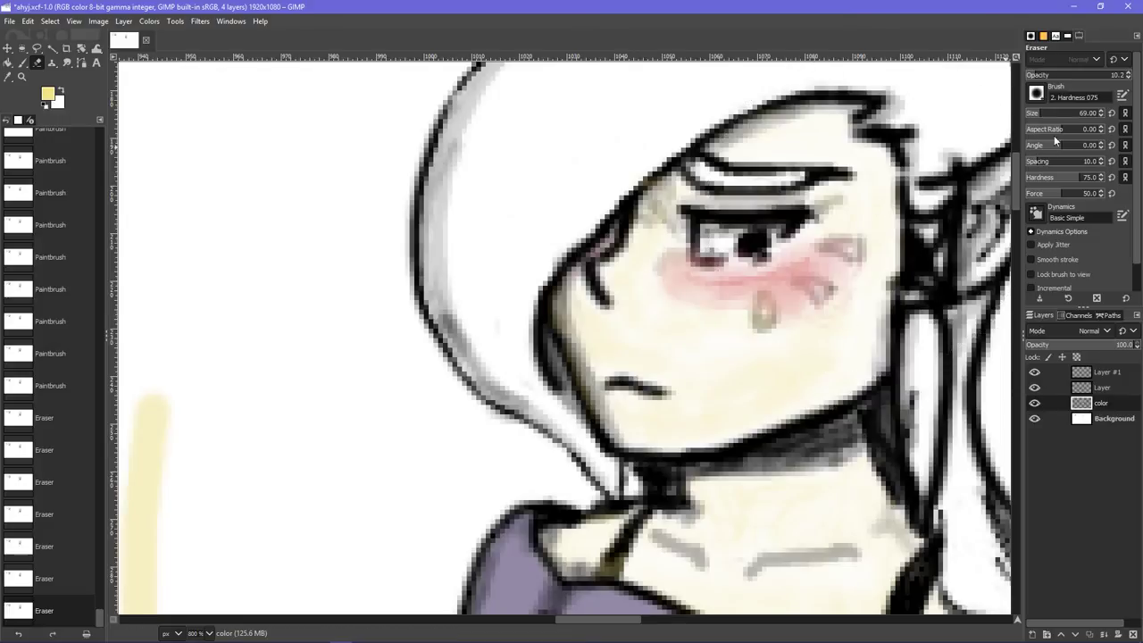
- Return the eraser opacity to 100, close the detached dialog window and add Tool Options back to the dock
{"action": "left_click_drag", "start_coordinate": [1054, 77], "coordinate": [1126, 75]}
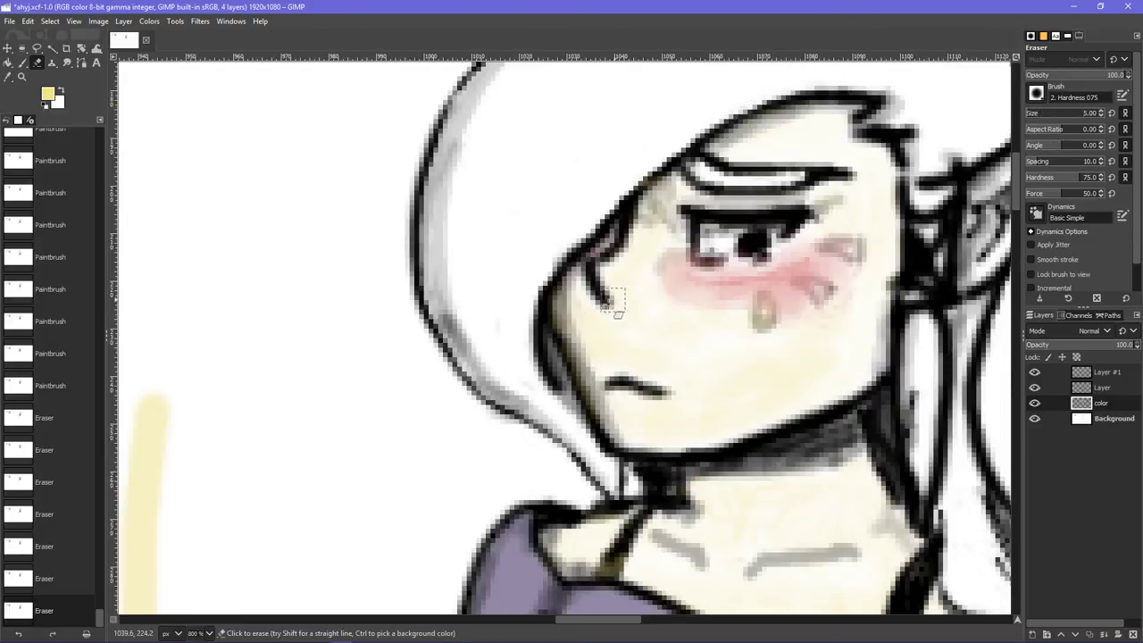
{"action": "left_click_drag", "start_coordinate": [1101, 119], "coordinate": [1100, 119]}
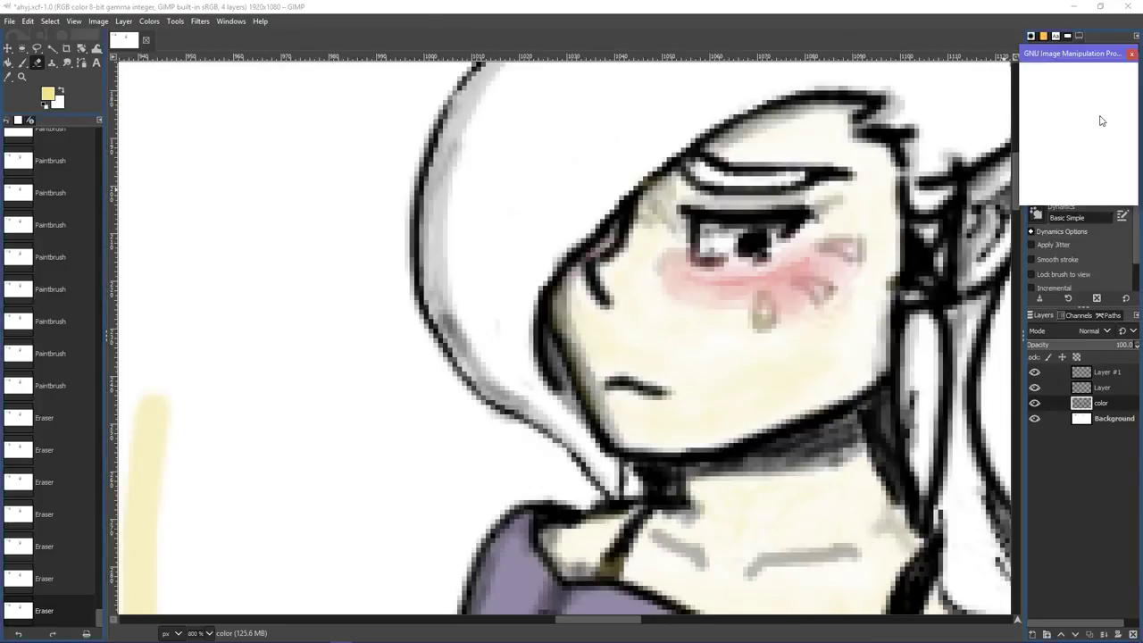
{"action": "left_click", "coordinate": [1130, 55]}
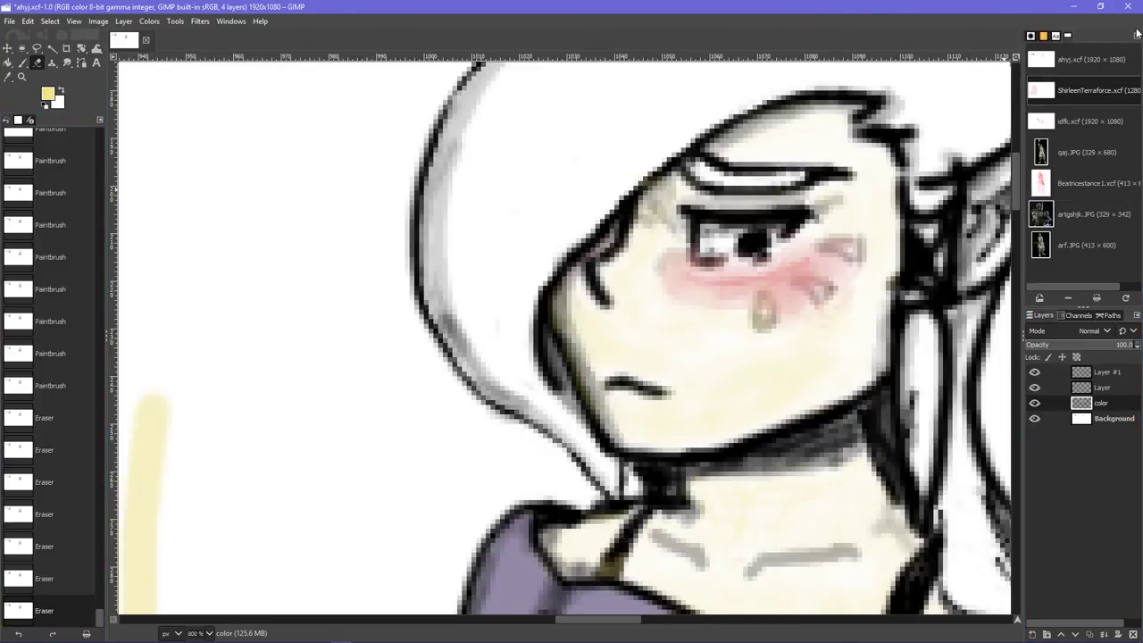
{"action": "left_click", "coordinate": [1136, 40]}
{"action": "mouse_move", "coordinate": [1062, 52]}
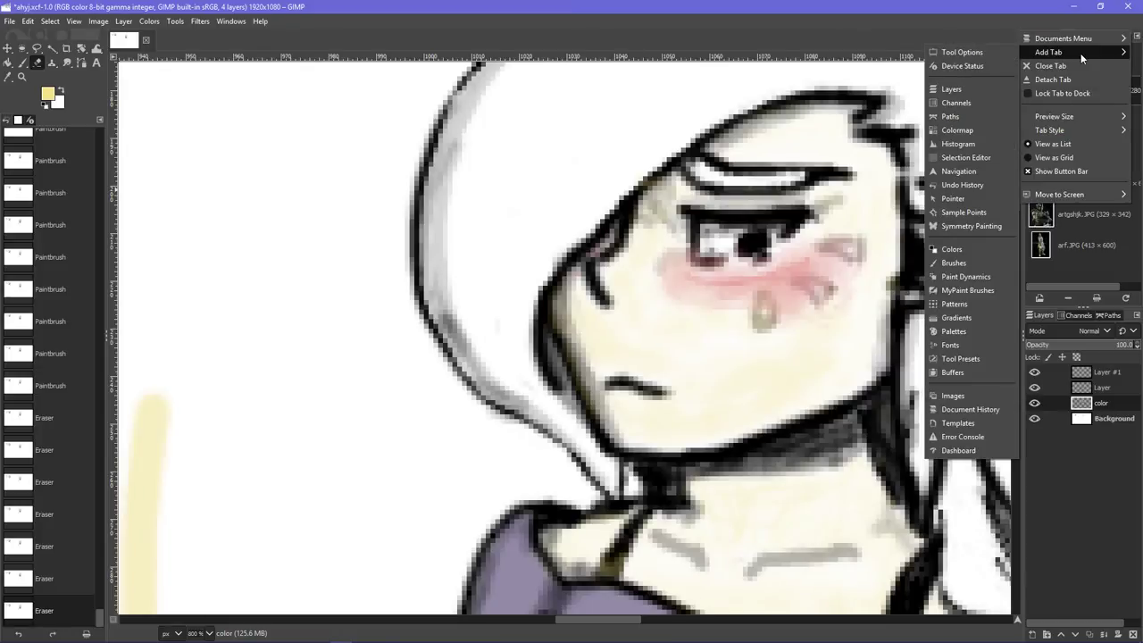
{"action": "left_click", "coordinate": [995, 56]}
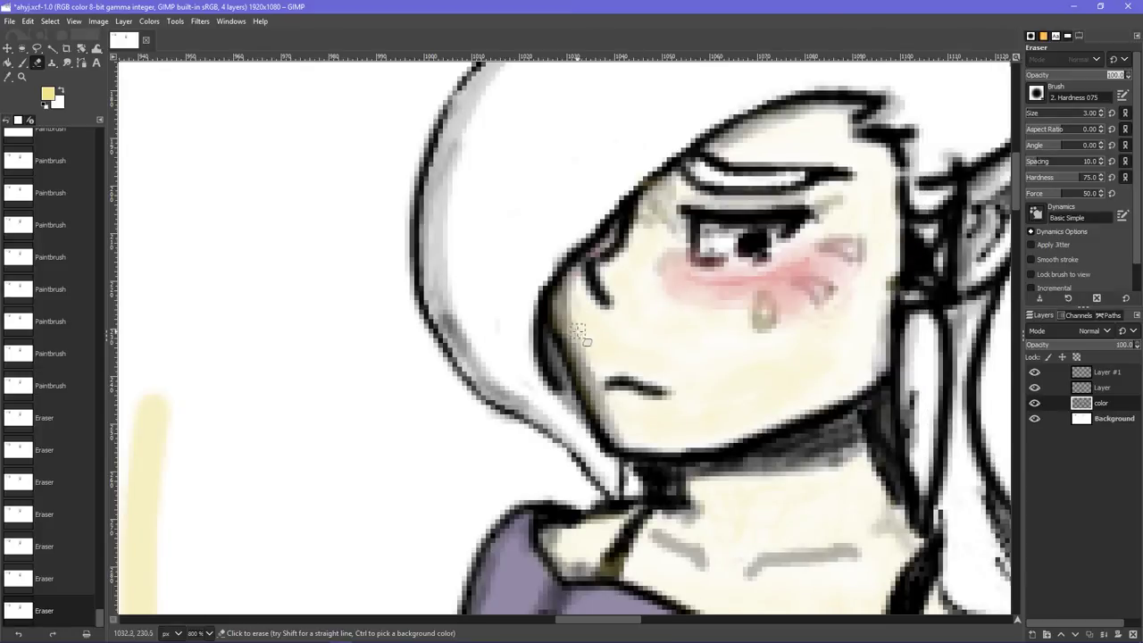
- With the eraser at size 3, remove yellow from the front outline of the face, the chin and the shoulder strap
{"action": "left_click_drag", "start_coordinate": [553, 328], "coordinate": [636, 482]}
{"action": "scroll", "coordinate": [625, 530], "scroll_direction": "down", "scroll_amount": 1}
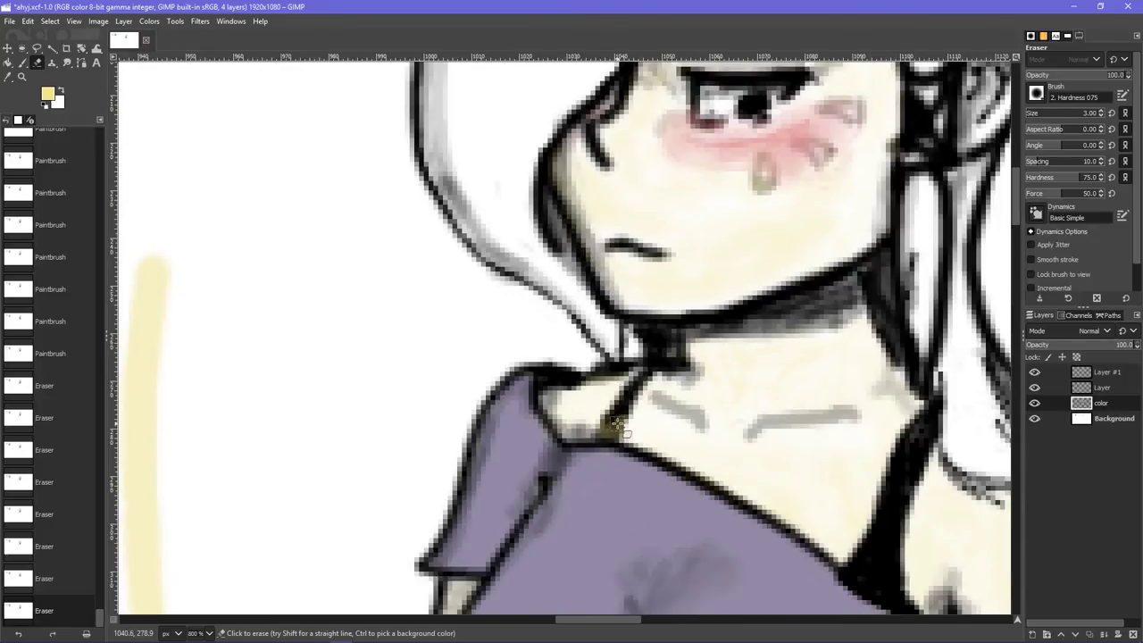
{"action": "mouse_move", "coordinate": [621, 426]}
{"action": "left_mouse_down"}
{"action": "mouse_move", "coordinate": [614, 446]}
{"action": "mouse_move", "coordinate": [621, 423]}
{"action": "mouse_move", "coordinate": [596, 446]}
{"action": "mouse_move", "coordinate": [623, 414]}
{"action": "mouse_move", "coordinate": [606, 435]}
{"action": "left_mouse_up"}
{"action": "scroll", "coordinate": [681, 437], "scroll_direction": "down", "scroll_amount": 3}
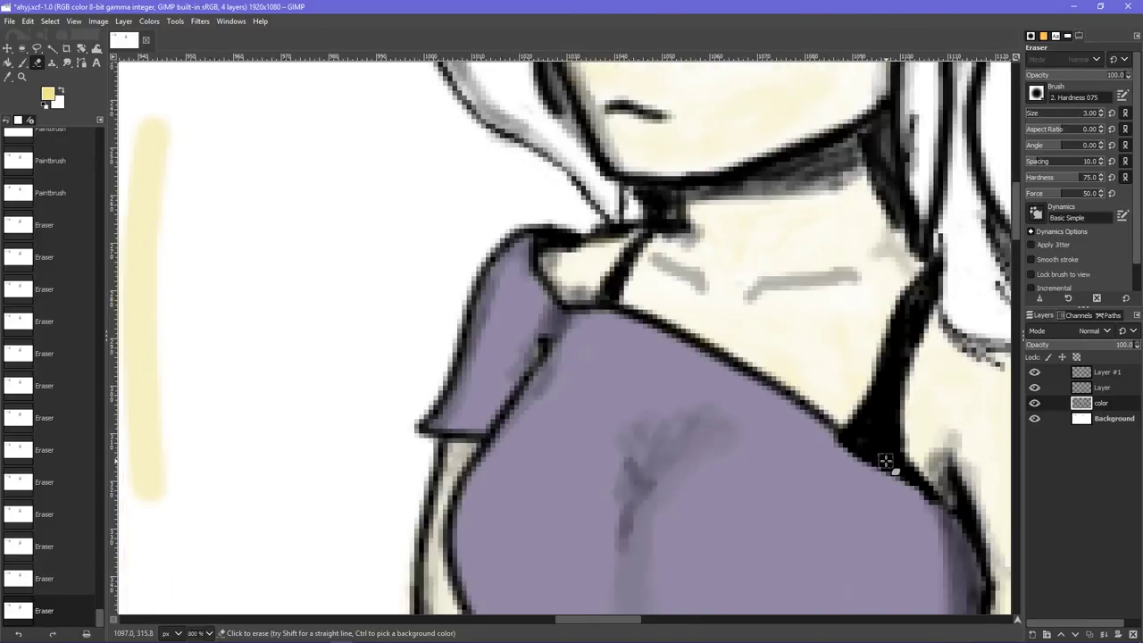
- Set the eraser size to 8 and opacity to 18, and lighten the skin on the cheek and along the jaw
{"action": "scroll", "coordinate": [898, 442], "scroll_direction": "down", "scroll_amount": 2}
{"action": "scroll", "coordinate": [907, 442], "scroll_direction": "down", "scroll_amount": 3}
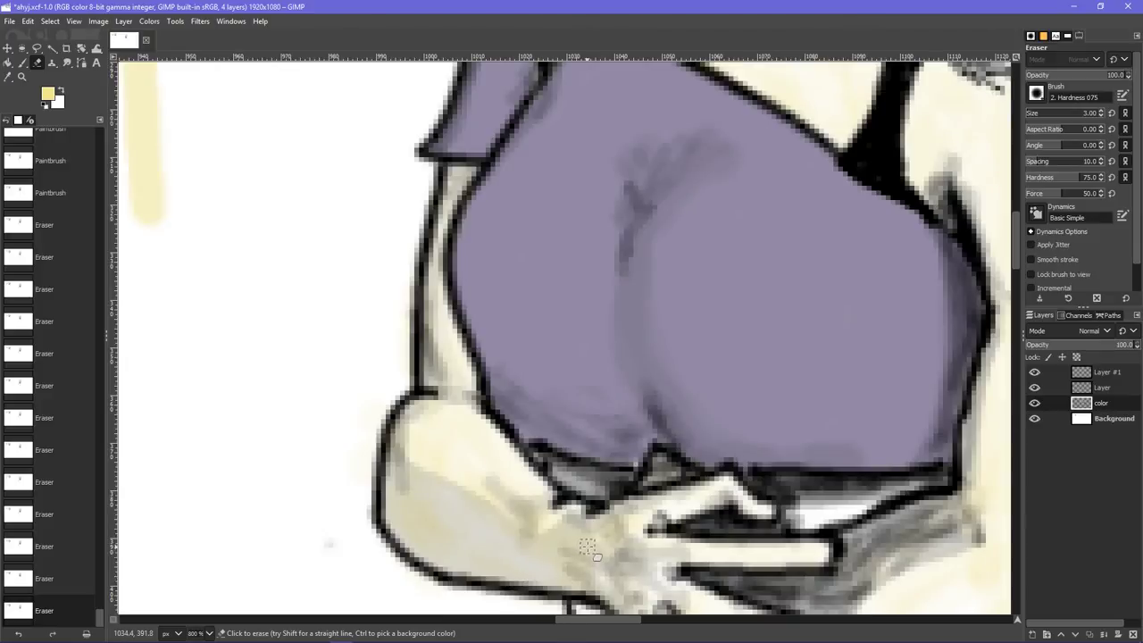
{"action": "mouse_move", "coordinate": [574, 620]}
{"action": "left_mouse_down"}
{"action": "mouse_move", "coordinate": [600, 625]}
{"action": "mouse_move", "coordinate": [587, 624]}
{"action": "left_mouse_up"}
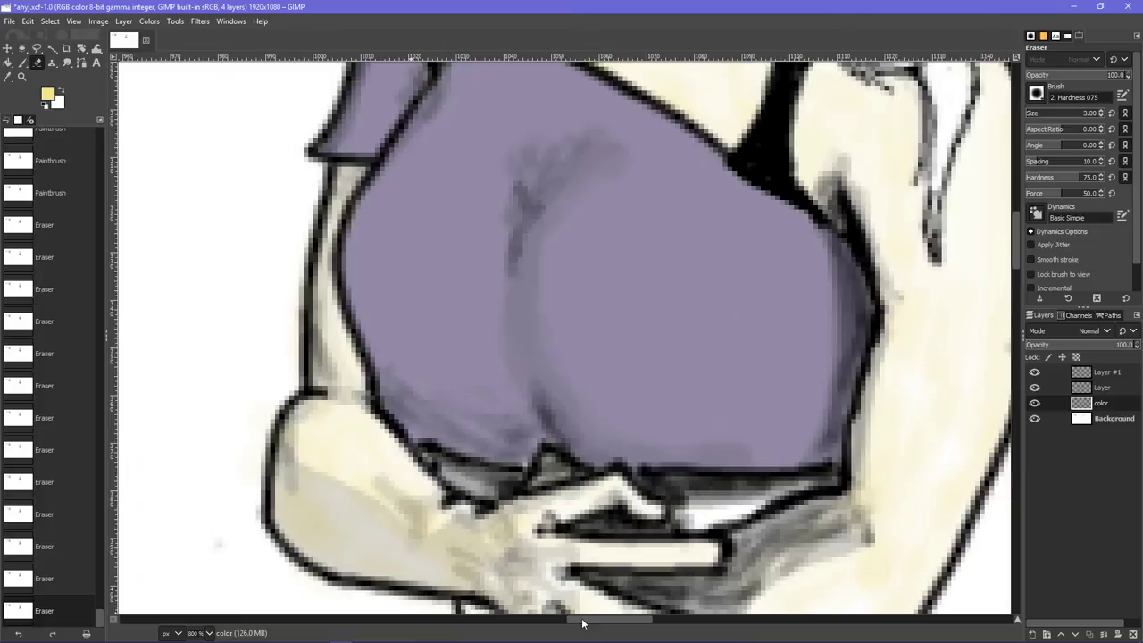
{"action": "left_click", "coordinate": [209, 633]}
{"action": "left_click", "coordinate": [204, 519]}
{"action": "scroll", "coordinate": [564, 516], "scroll_direction": "up", "scroll_amount": 3}
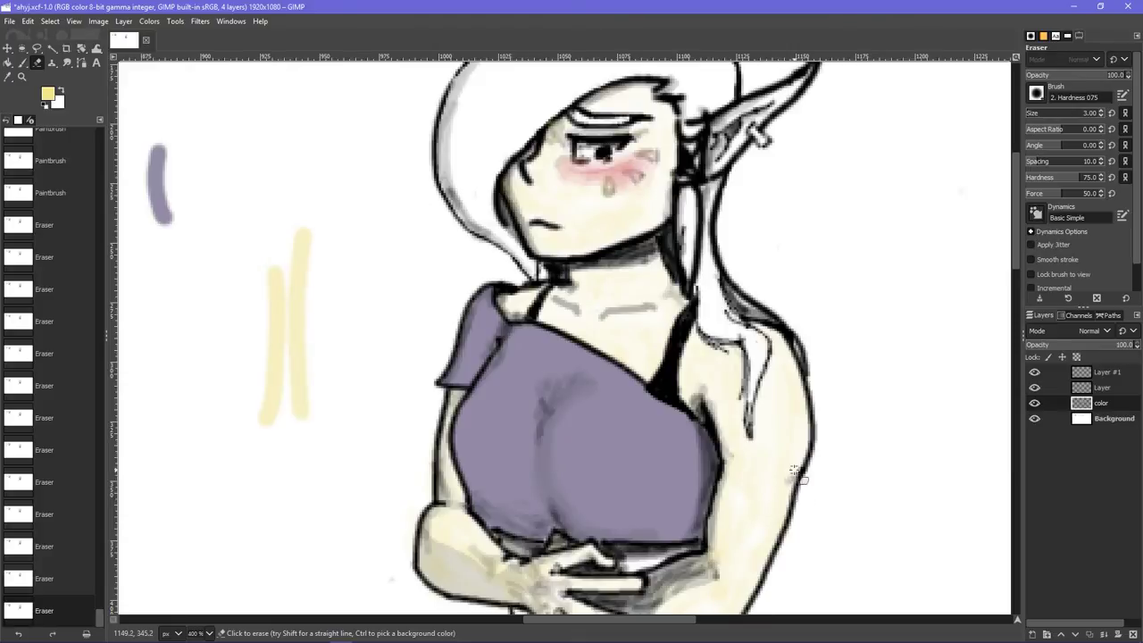
{"action": "scroll", "coordinate": [739, 411], "scroll_direction": "up", "scroll_amount": 3}
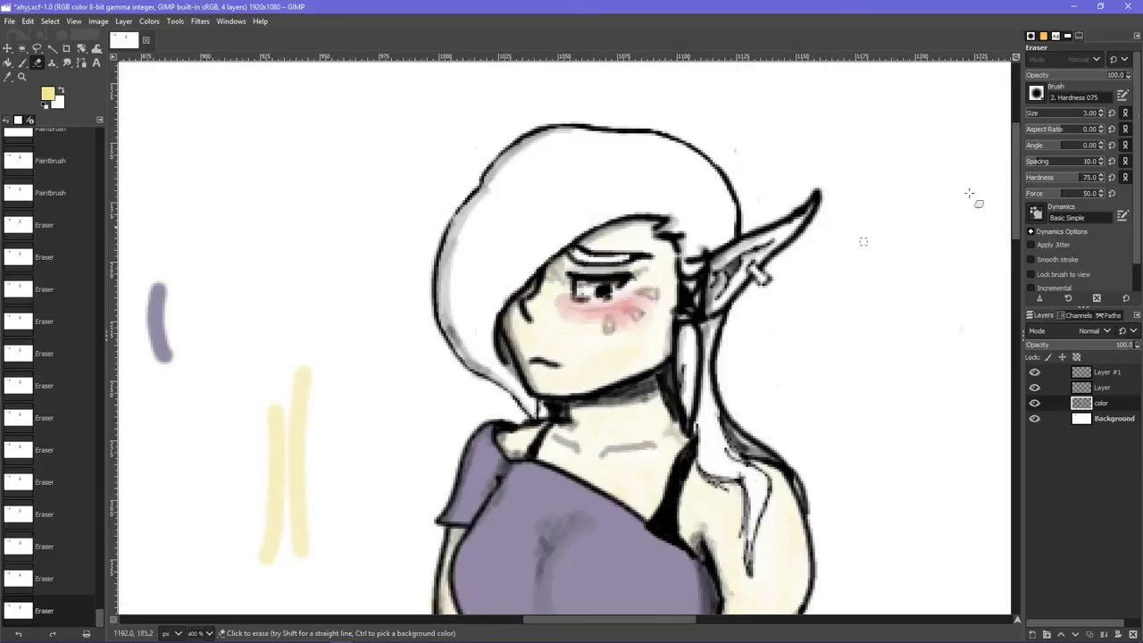
{"action": "left_click", "coordinate": [1063, 79]}
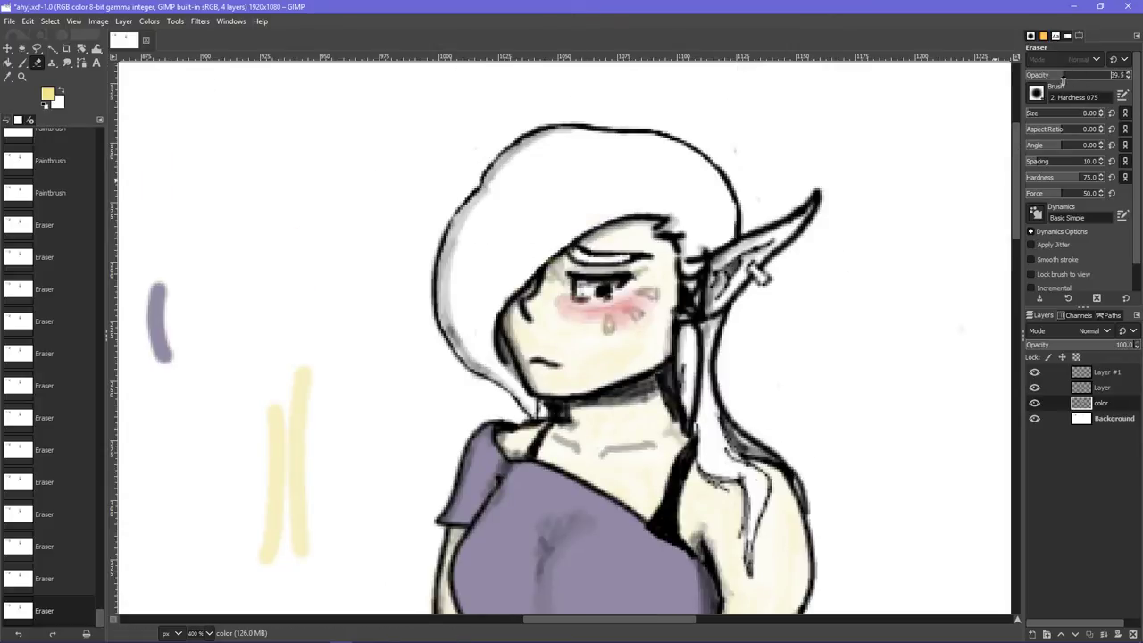
{"action": "left_click_drag", "start_coordinate": [1047, 86], "coordinate": [1043, 86]}
{"action": "left_click_drag", "start_coordinate": [646, 341], "coordinate": [548, 384]}
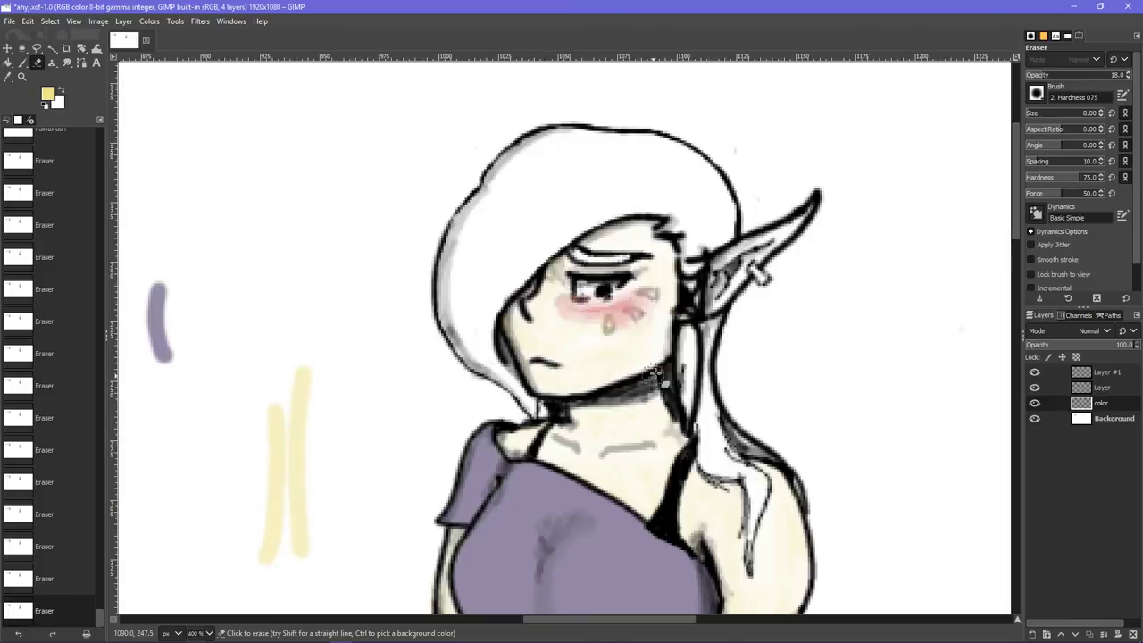
- Lighten the skin on both arms with the eraser, raising its size to 14, and undo the last shoulder stroke
{"action": "scroll", "coordinate": [658, 249], "scroll_direction": "down", "scroll_amount": 3}
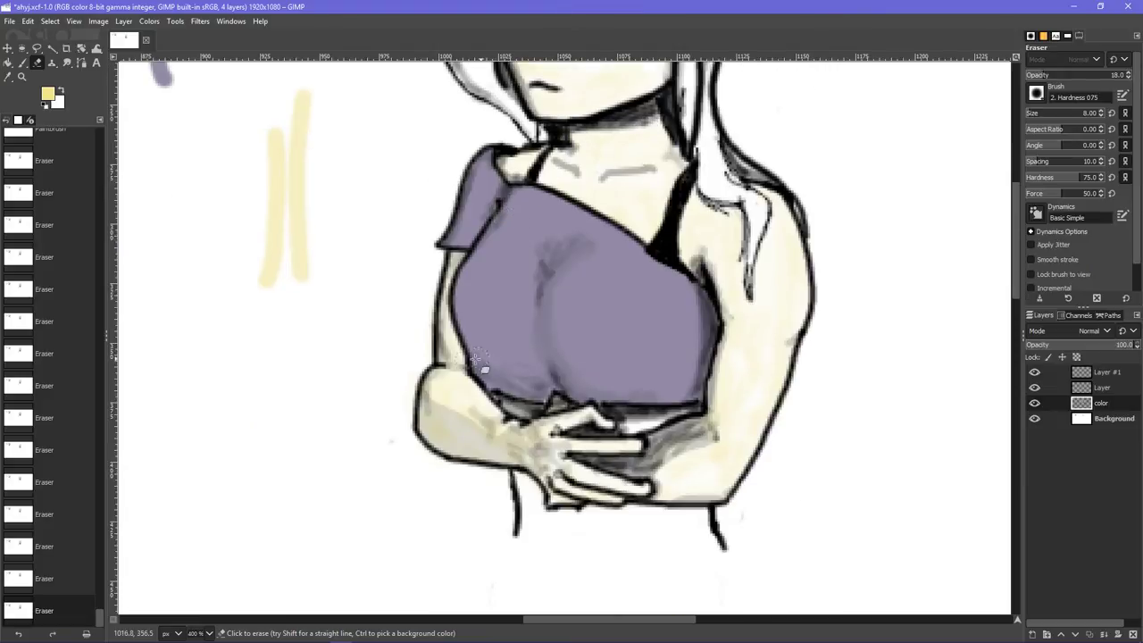
{"action": "scroll", "coordinate": [515, 357], "scroll_direction": "down", "scroll_amount": 3}
{"action": "mouse_move", "coordinate": [438, 432]}
{"action": "left_mouse_down"}
{"action": "mouse_move", "coordinate": [434, 386]}
{"action": "mouse_move", "coordinate": [444, 432]}
{"action": "mouse_move", "coordinate": [476, 441]}
{"action": "mouse_move", "coordinate": [424, 421]}
{"action": "left_mouse_up"}
{"action": "mouse_move", "coordinate": [676, 496]}
{"action": "left_mouse_down"}
{"action": "mouse_move", "coordinate": [743, 471]}
{"action": "mouse_move", "coordinate": [787, 358]}
{"action": "mouse_move", "coordinate": [780, 340]}
{"action": "left_mouse_up"}
{"action": "left_click_drag", "start_coordinate": [728, 415], "coordinate": [648, 499]}
{"action": "mouse_move", "coordinate": [787, 248]}
{"action": "left_mouse_down"}
{"action": "mouse_move", "coordinate": [819, 314]}
{"action": "mouse_move", "coordinate": [800, 295]}
{"action": "mouse_move", "coordinate": [806, 370]}
{"action": "left_mouse_up"}
{"action": "key", "text": "ctrl+z"}
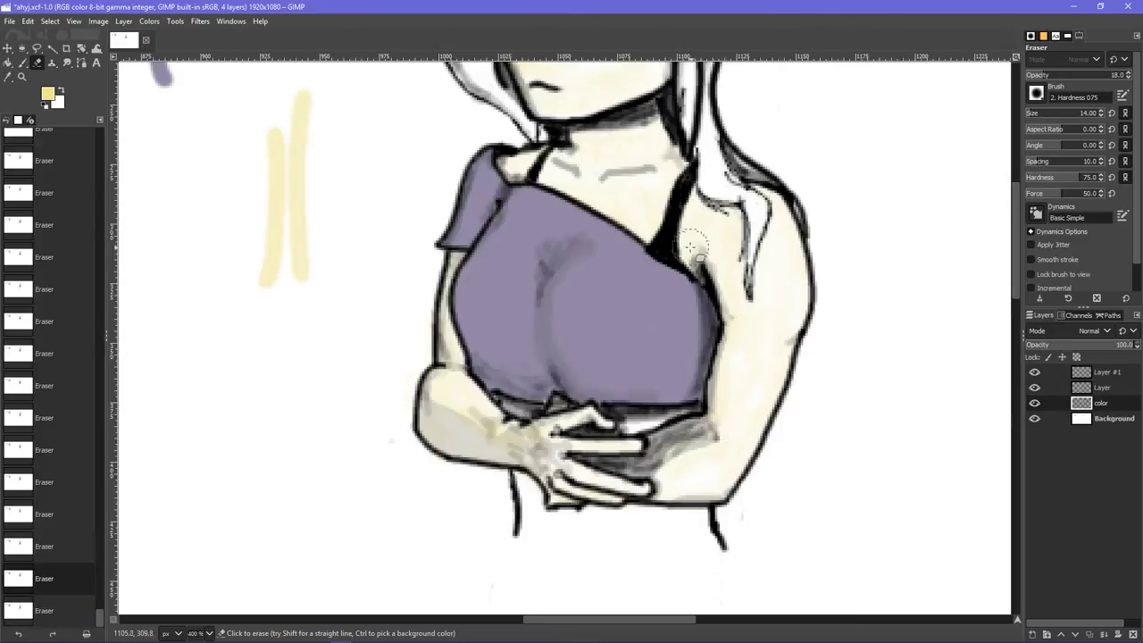
- Lighten the skin beside the black shoulder strap and along the top's neckline with the low-opacity eraser
{"action": "left_click_drag", "start_coordinate": [688, 223], "coordinate": [702, 234]}
{"action": "left_click_drag", "start_coordinate": [636, 221], "coordinate": [659, 234]}
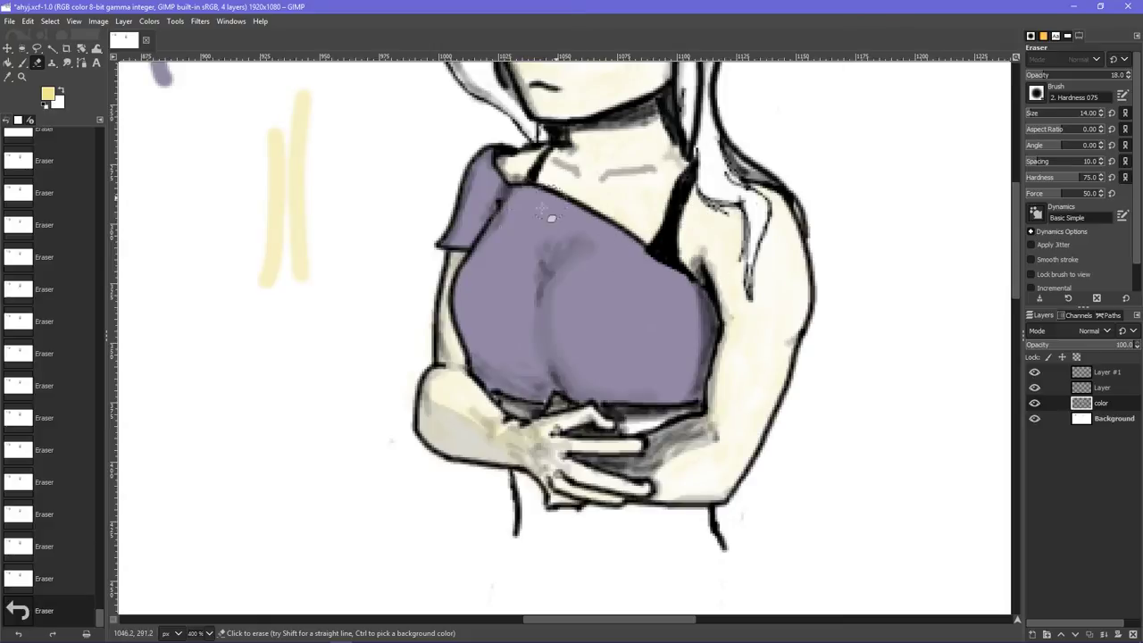
{"action": "scroll", "coordinate": [422, 370], "scroll_direction": "up", "scroll_amount": 3}
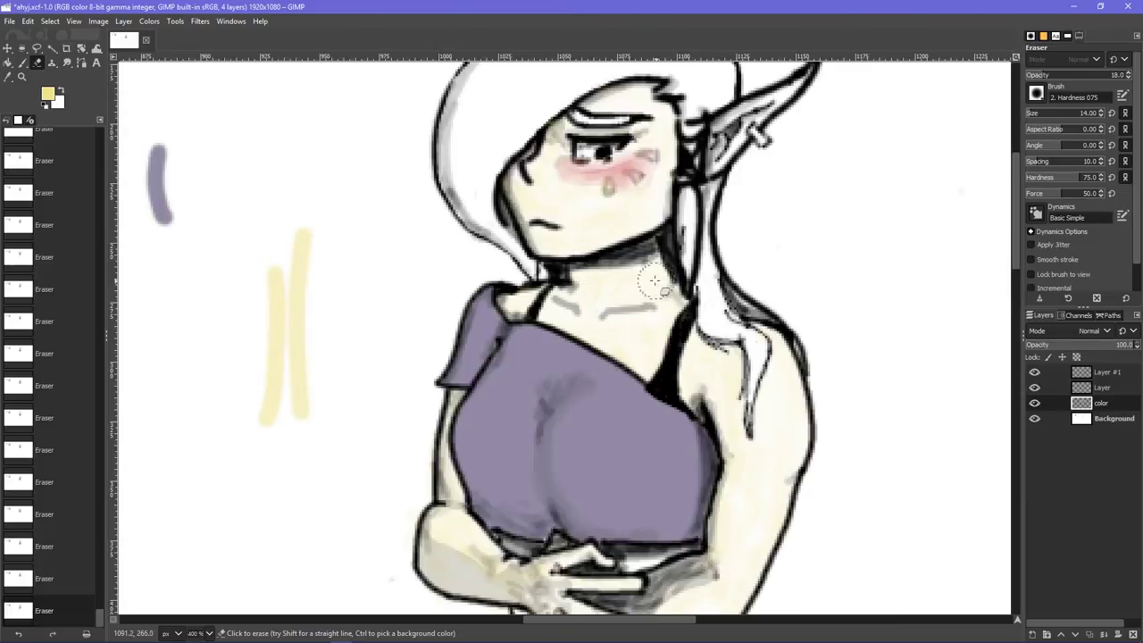
- Switch to the Paintbrush for the ear and set its size to 8
{"action": "left_click", "coordinate": [23, 62]}
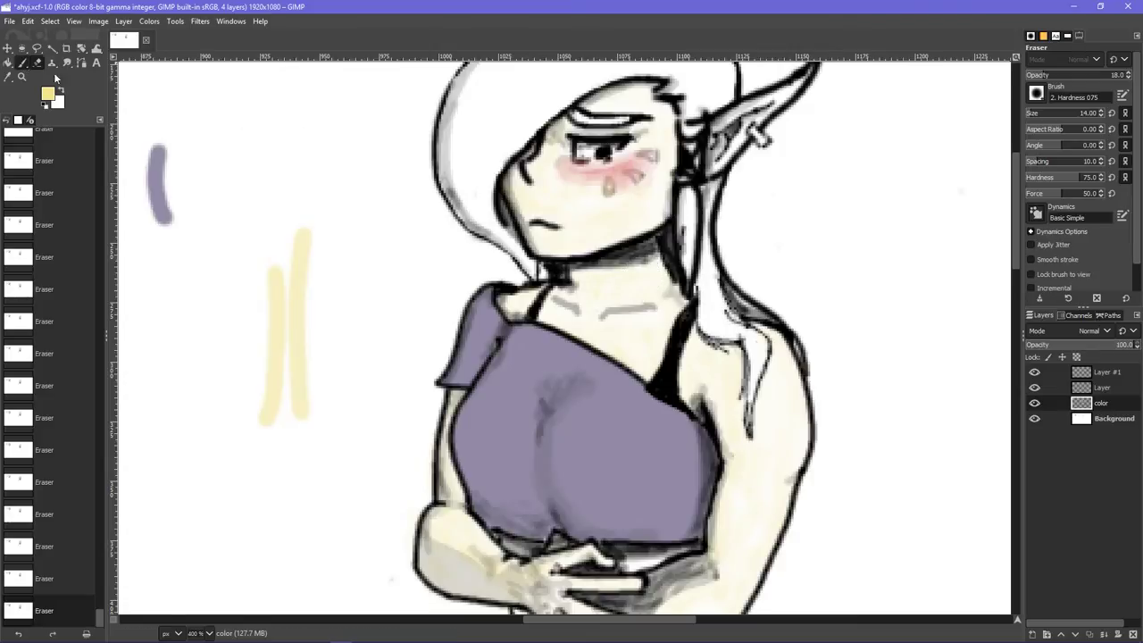
{"action": "scroll", "coordinate": [725, 355], "scroll_direction": "up", "scroll_amount": 3}
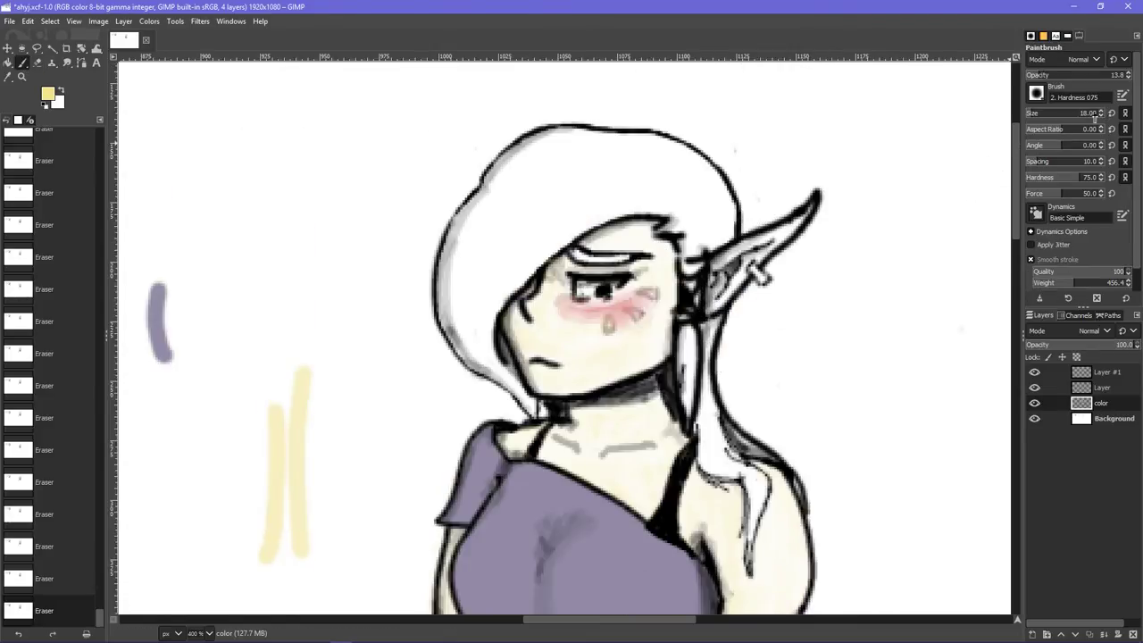
{"action": "left_click", "coordinate": [1101, 117]}
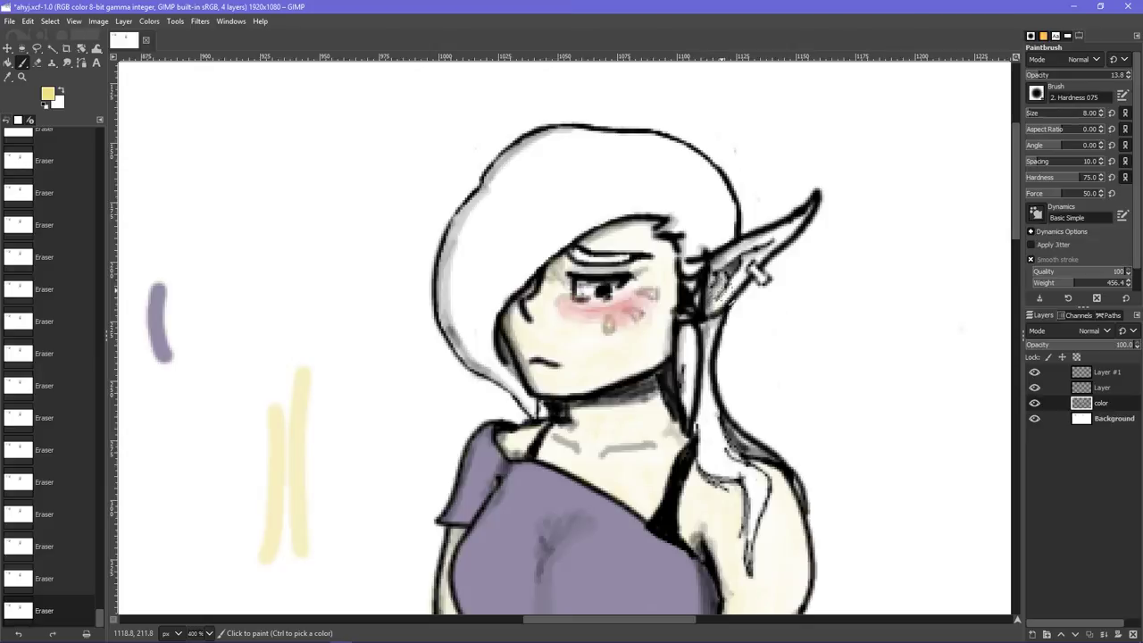
- Try painting the pointed ear pale yellow up to its tip, and undo the strokes
{"action": "mouse_move", "coordinate": [718, 306]}
{"action": "left_mouse_down"}
{"action": "mouse_move", "coordinate": [759, 243]}
{"action": "mouse_move", "coordinate": [715, 273]}
{"action": "mouse_move", "coordinate": [776, 230]}
{"action": "mouse_move", "coordinate": [808, 227]}
{"action": "left_mouse_up"}
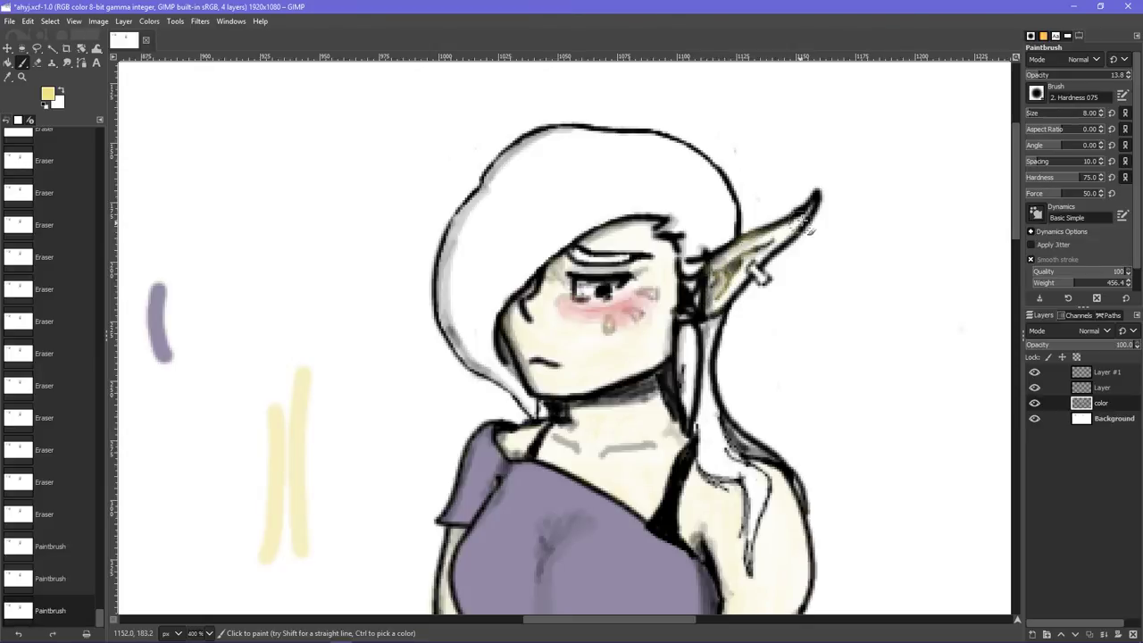
{"action": "key", "text": "z"}
{"action": "key", "text": "ctrl+z"}
{"action": "key", "text": "ctrl+z"}
{"action": "key", "text": "ctrl+z"}
{"action": "key", "text": "ctrl+z"}
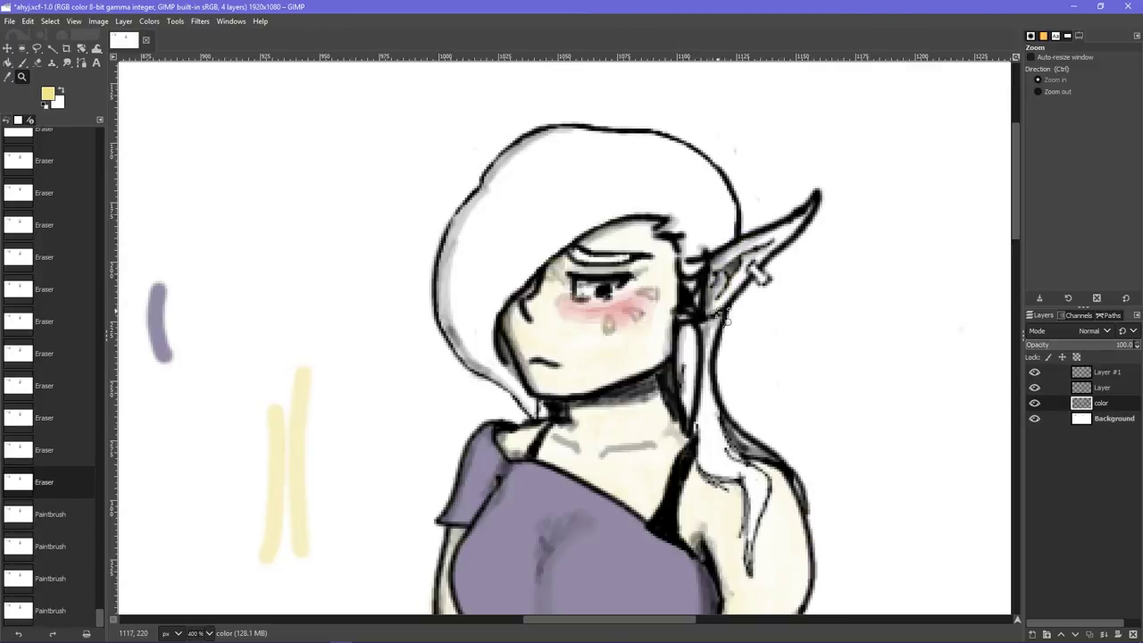
{"action": "left_click", "coordinate": [207, 634]}
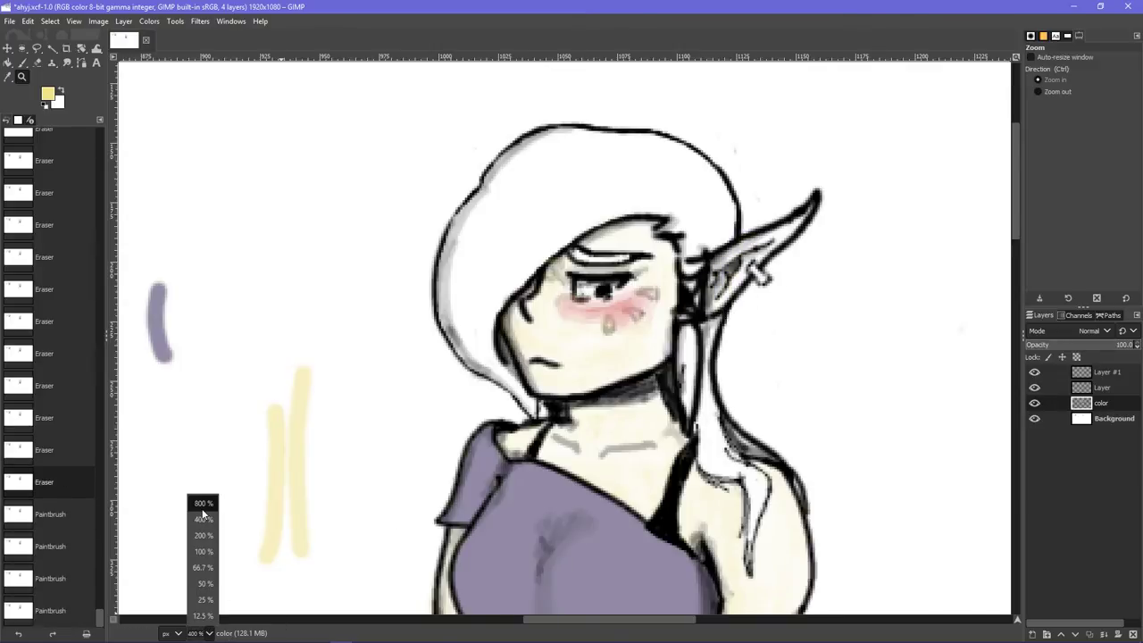
{"action": "left_click", "coordinate": [202, 518]}
{"action": "left_click_drag", "start_coordinate": [591, 619], "coordinate": [626, 619]}
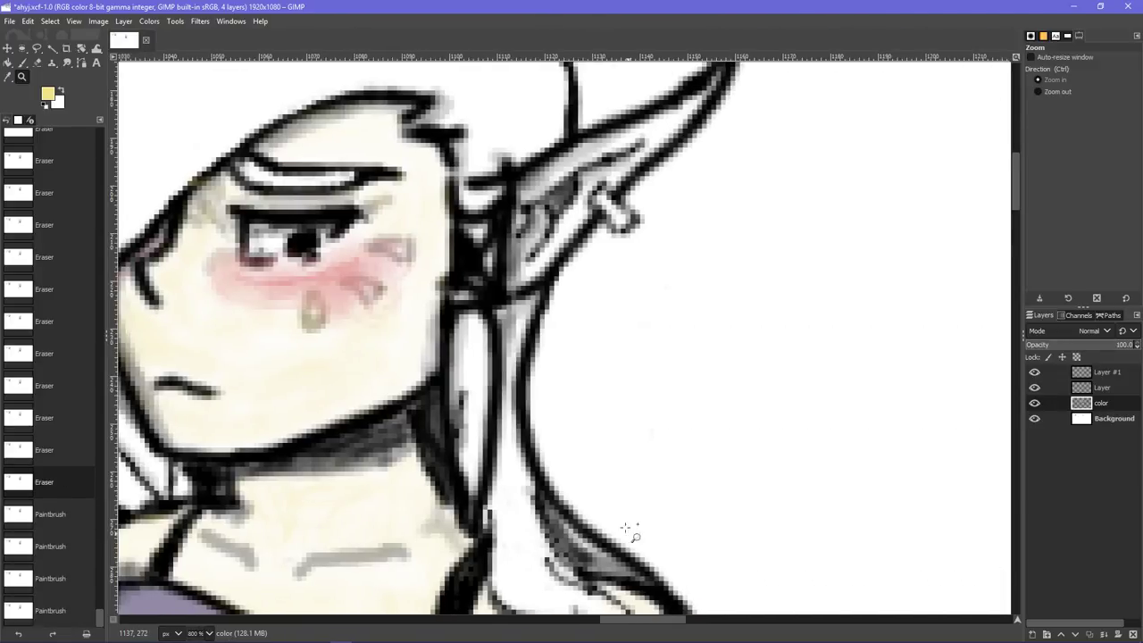
{"action": "scroll", "coordinate": [616, 482], "scroll_direction": "up", "scroll_amount": 1}
{"action": "scroll", "coordinate": [660, 241], "scroll_direction": "down", "scroll_amount": 1}
{"action": "scroll", "coordinate": [714, 219], "scroll_direction": "up", "scroll_amount": 1}
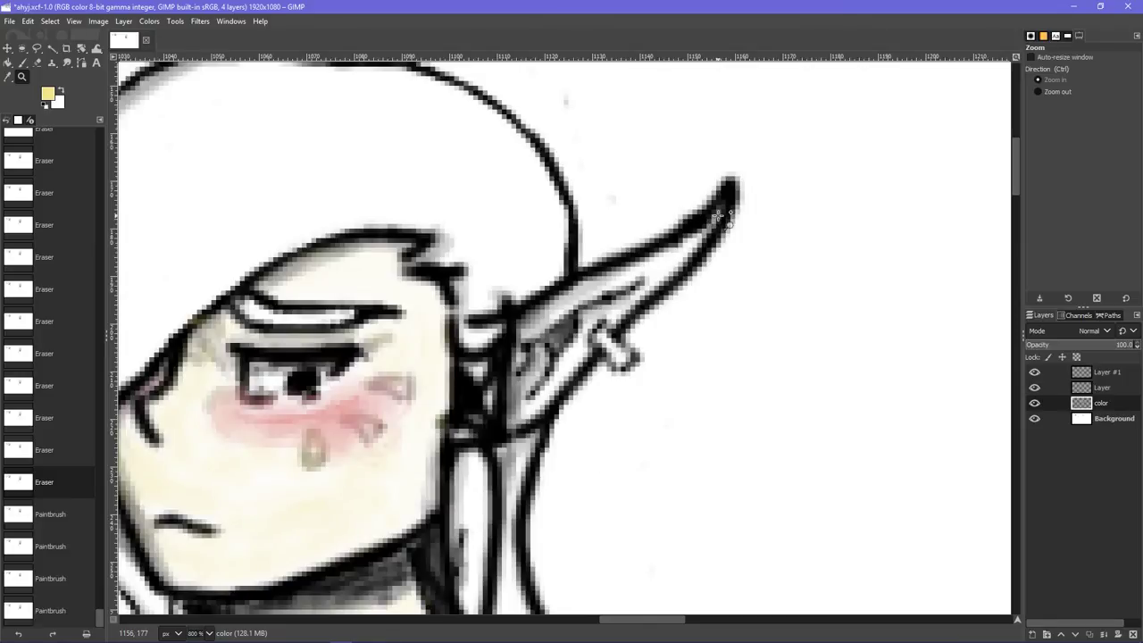
{"action": "left_click", "coordinate": [716, 216]}
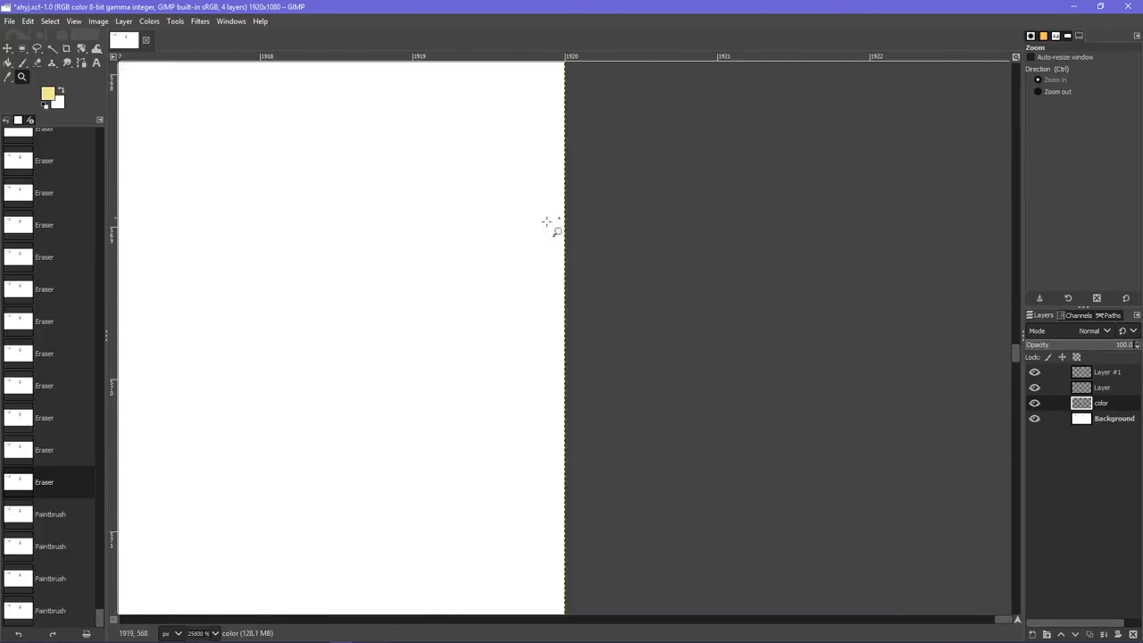
{"action": "left_click", "coordinate": [215, 633]}
{"action": "left_click", "coordinate": [207, 518]}
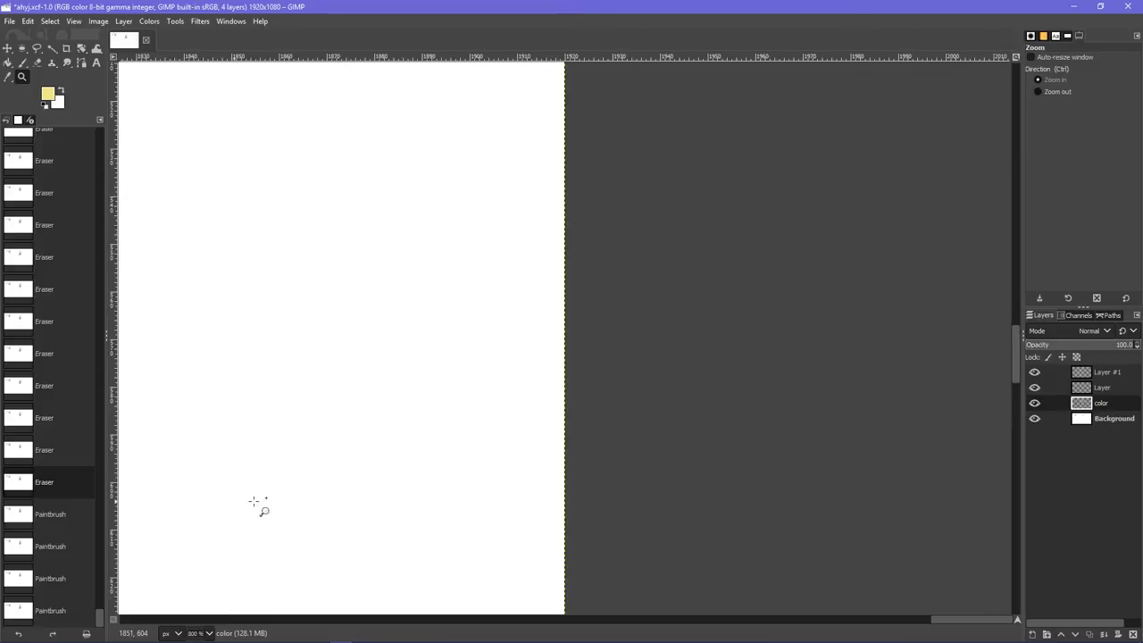
{"action": "left_click_drag", "start_coordinate": [948, 622], "coordinate": [612, 472]}
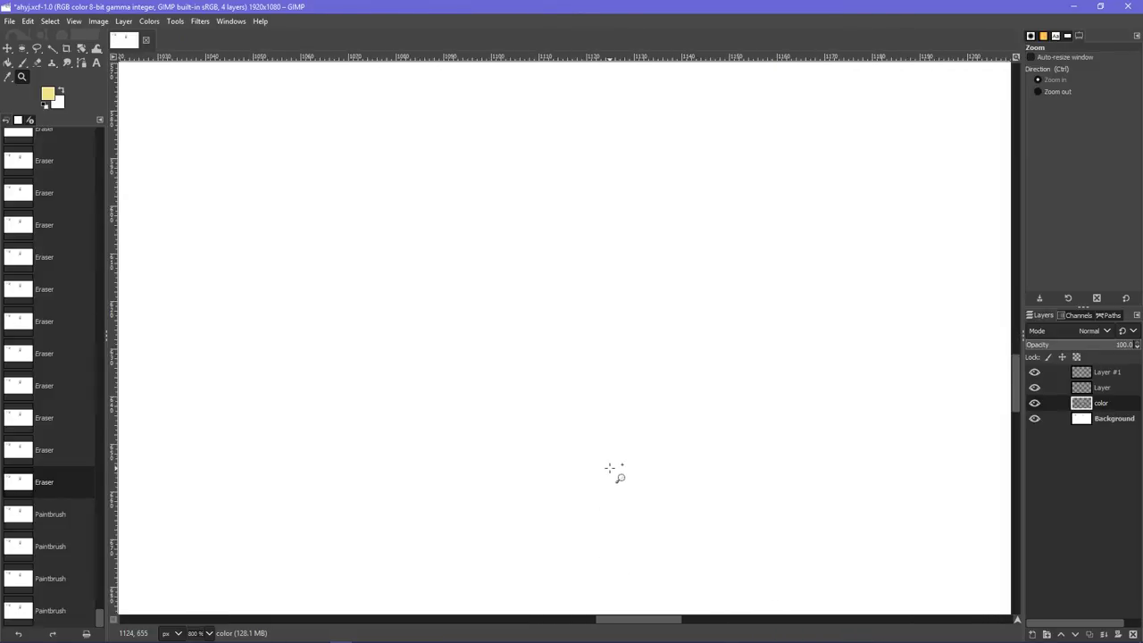
{"action": "left_click", "coordinate": [209, 632]}
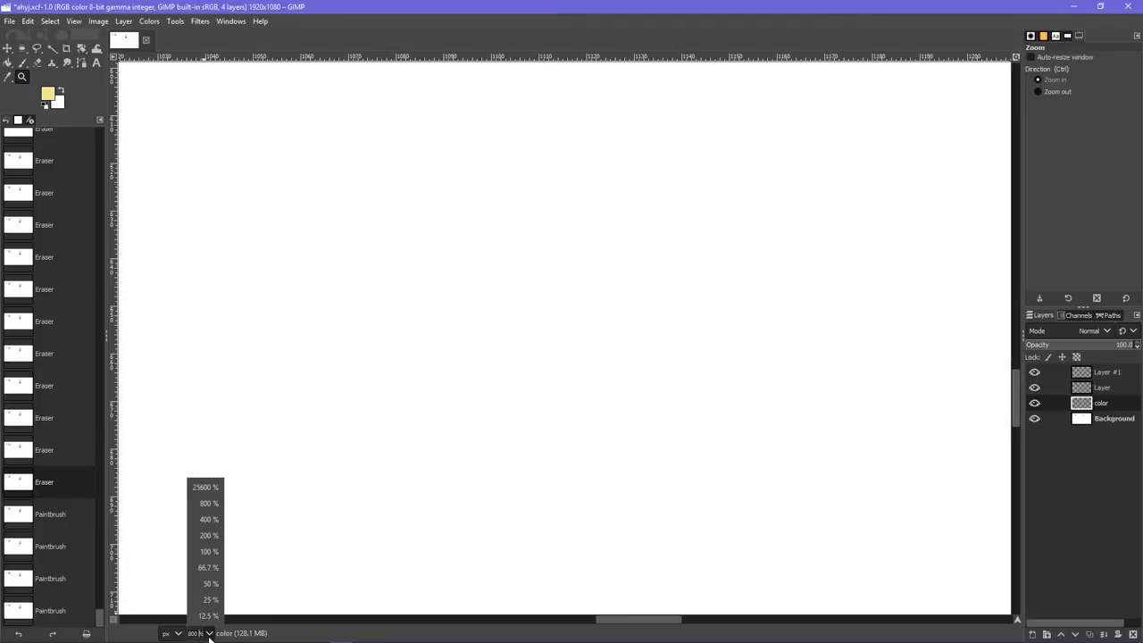
{"action": "left_click", "coordinate": [215, 521]}
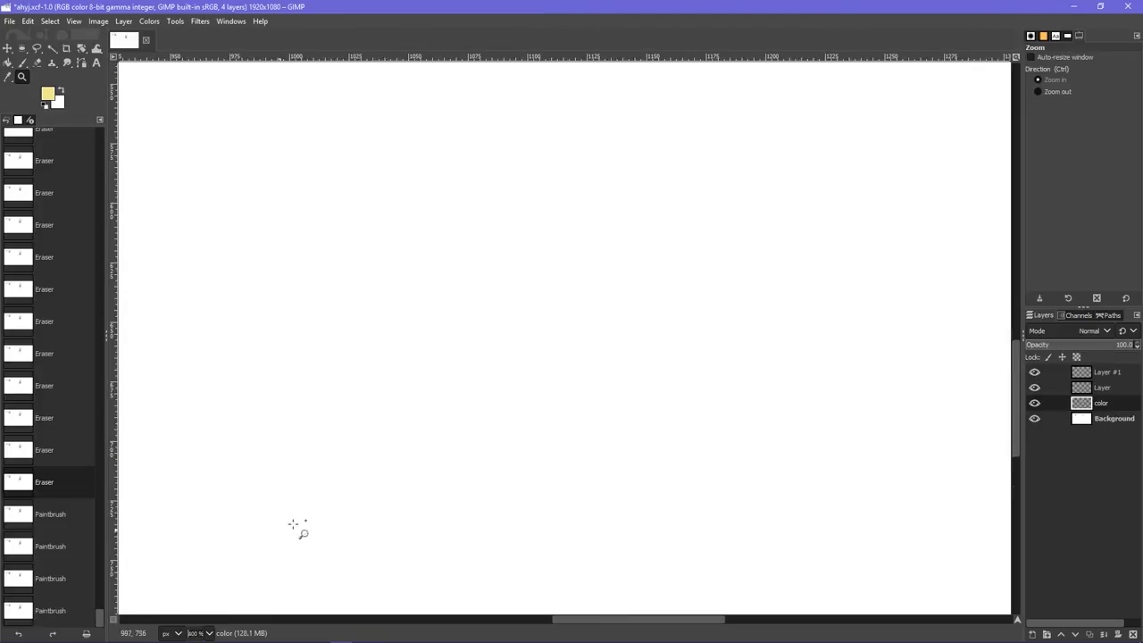
- At 800 % zoom, paint the whole pointed ear pale yellow with the size 8 Paintbrush, from tip to base
{"action": "left_click", "coordinate": [207, 633]}
{"action": "left_click", "coordinate": [211, 550]}
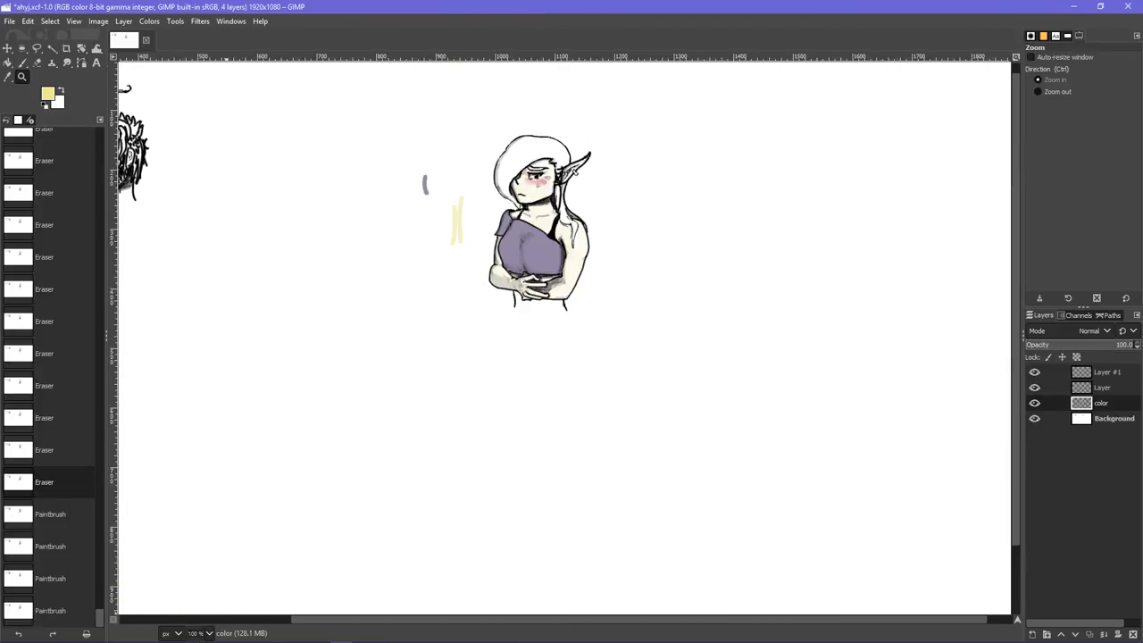
{"action": "left_click", "coordinate": [209, 632]}
{"action": "left_click", "coordinate": [214, 521]}
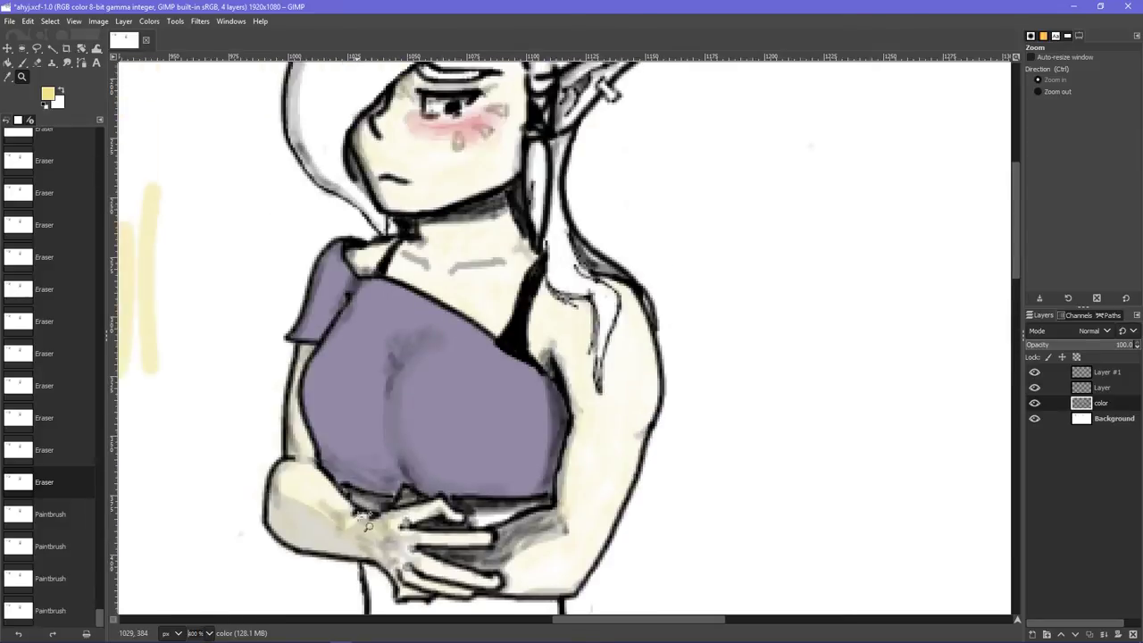
{"action": "scroll", "coordinate": [366, 526], "scroll_direction": "up", "scroll_amount": 3}
{"action": "left_click", "coordinate": [210, 633]}
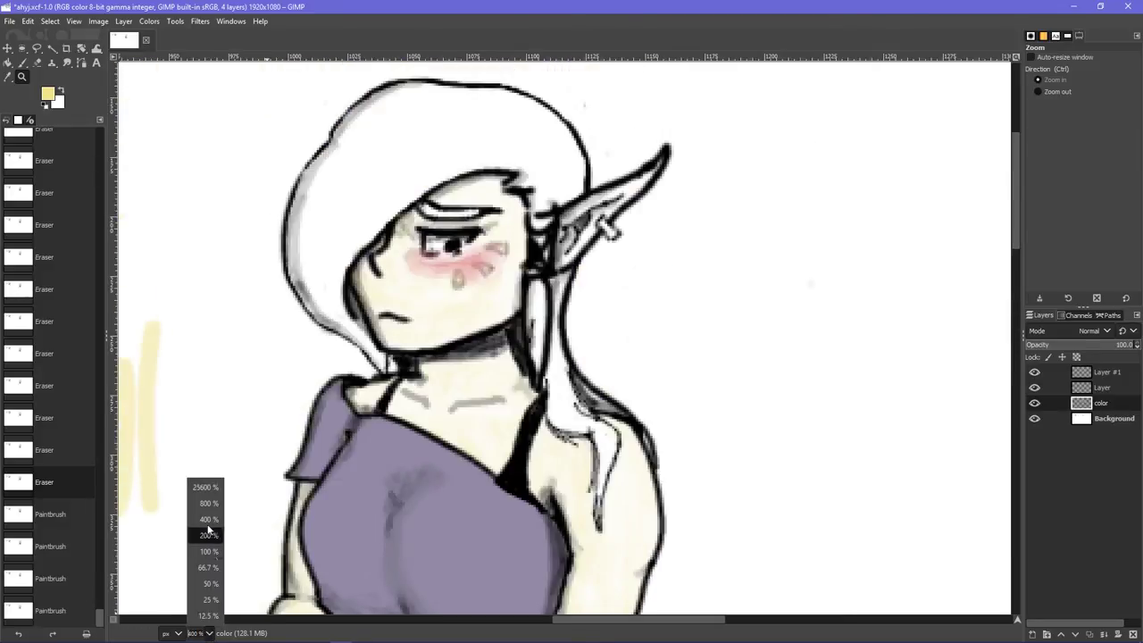
{"action": "left_click", "coordinate": [205, 505]}
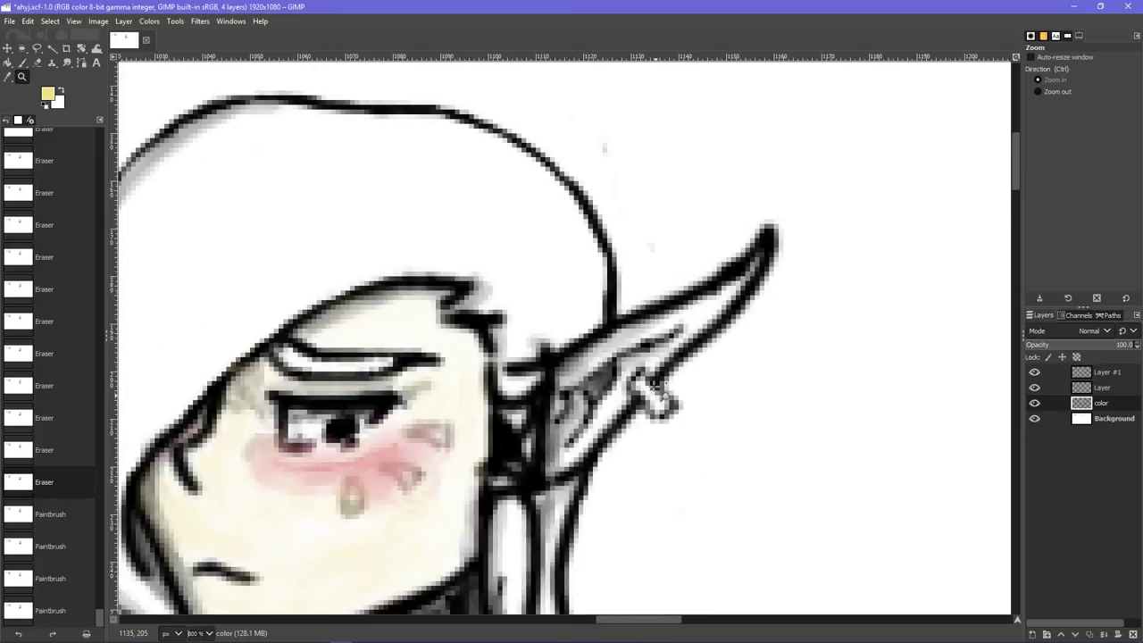
{"action": "left_click", "coordinate": [22, 63]}
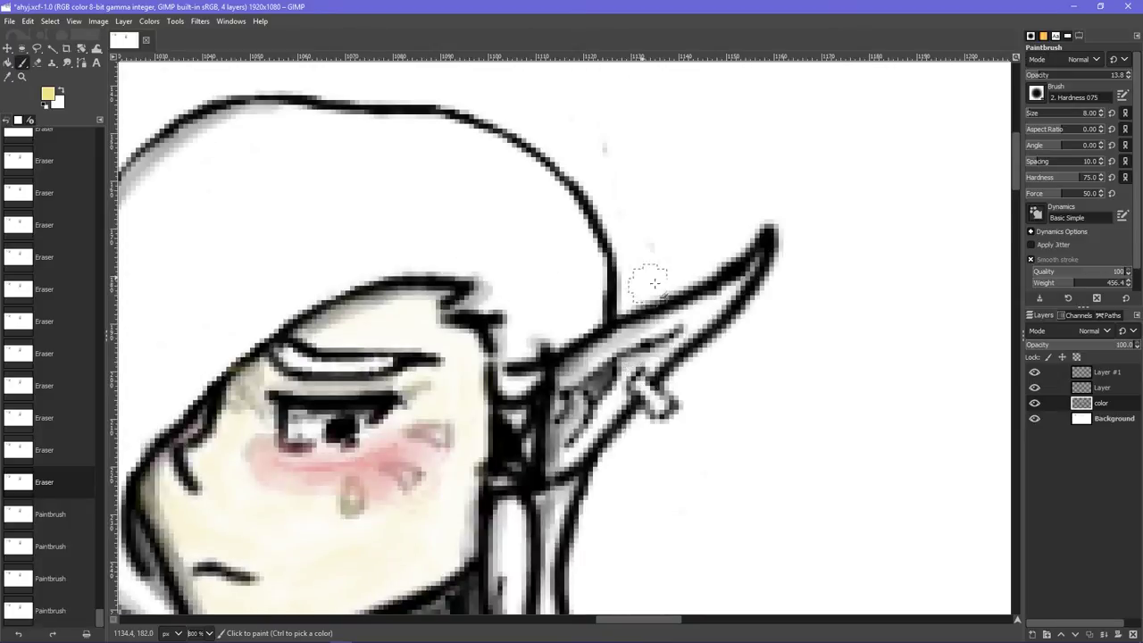
{"action": "mouse_move", "coordinate": [752, 268]}
{"action": "left_mouse_down"}
{"action": "mouse_move", "coordinate": [665, 337]}
{"action": "mouse_move", "coordinate": [569, 382]}
{"action": "mouse_move", "coordinate": [566, 456]}
{"action": "mouse_move", "coordinate": [560, 411]}
{"action": "mouse_move", "coordinate": [595, 371]}
{"action": "mouse_move", "coordinate": [702, 330]}
{"action": "left_mouse_up"}
{"action": "mouse_move", "coordinate": [561, 465]}
{"action": "left_mouse_down"}
{"action": "mouse_move", "coordinate": [584, 421]}
{"action": "mouse_move", "coordinate": [668, 342]}
{"action": "mouse_move", "coordinate": [572, 464]}
{"action": "left_mouse_up"}
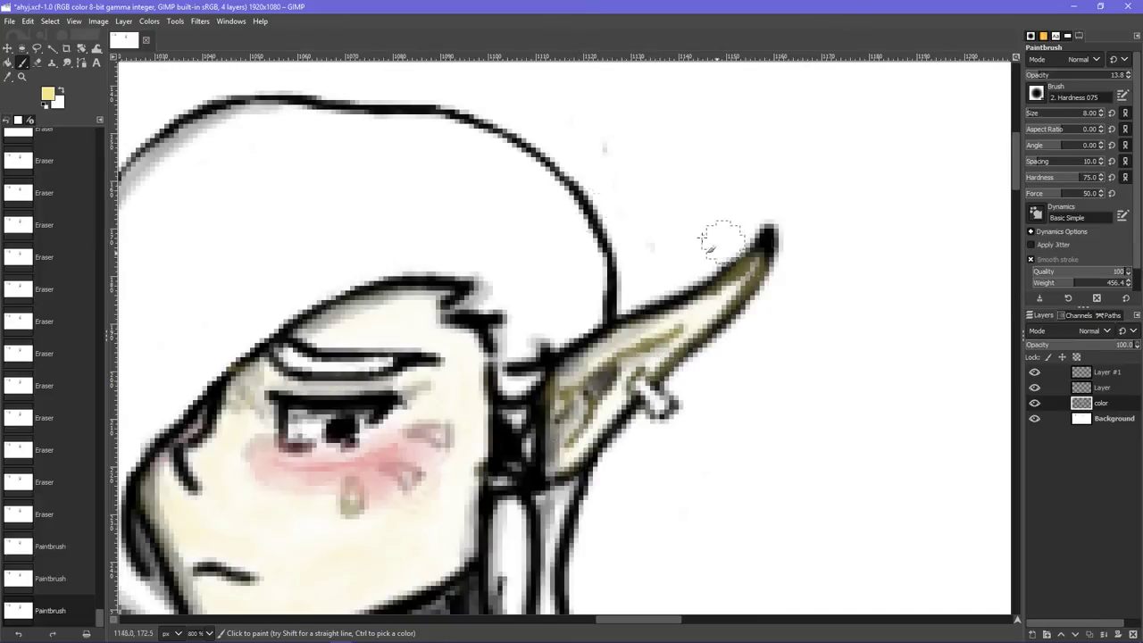
- With the eraser at size 5 and opacity 100, remove yellow from the ear's outline, around the earring and below the lobe
{"action": "left_click", "coordinate": [38, 63]}
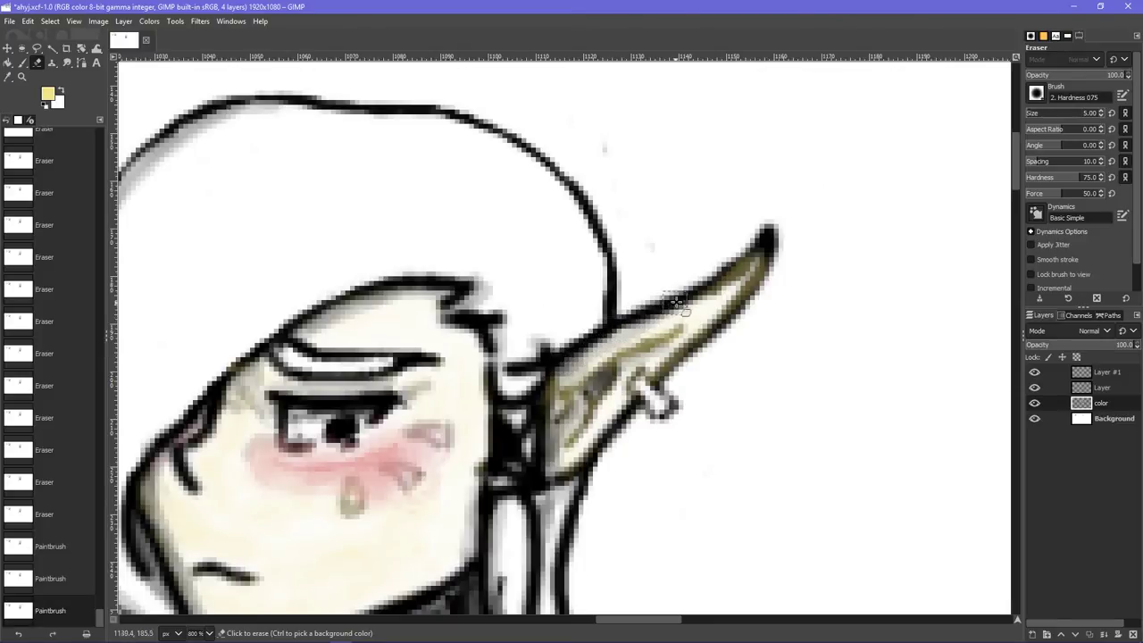
{"action": "mouse_move", "coordinate": [701, 287]}
{"action": "left_mouse_down"}
{"action": "mouse_move", "coordinate": [773, 221]}
{"action": "mouse_move", "coordinate": [725, 284]}
{"action": "mouse_move", "coordinate": [657, 290]}
{"action": "mouse_move", "coordinate": [714, 309]}
{"action": "left_mouse_up"}
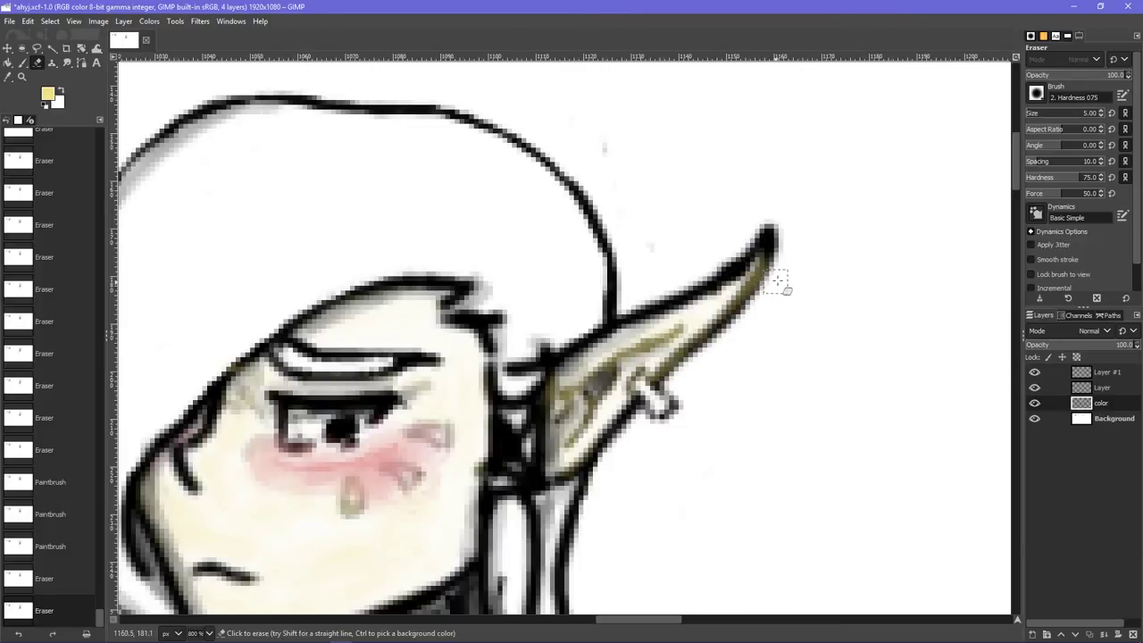
{"action": "mouse_move", "coordinate": [779, 268]}
{"action": "left_mouse_down"}
{"action": "mouse_move", "coordinate": [678, 369]}
{"action": "mouse_move", "coordinate": [654, 432]}
{"action": "mouse_move", "coordinate": [659, 398]}
{"action": "mouse_move", "coordinate": [652, 407]}
{"action": "mouse_move", "coordinate": [643, 371]}
{"action": "mouse_move", "coordinate": [673, 402]}
{"action": "mouse_move", "coordinate": [632, 379]}
{"action": "mouse_move", "coordinate": [660, 410]}
{"action": "left_mouse_up"}
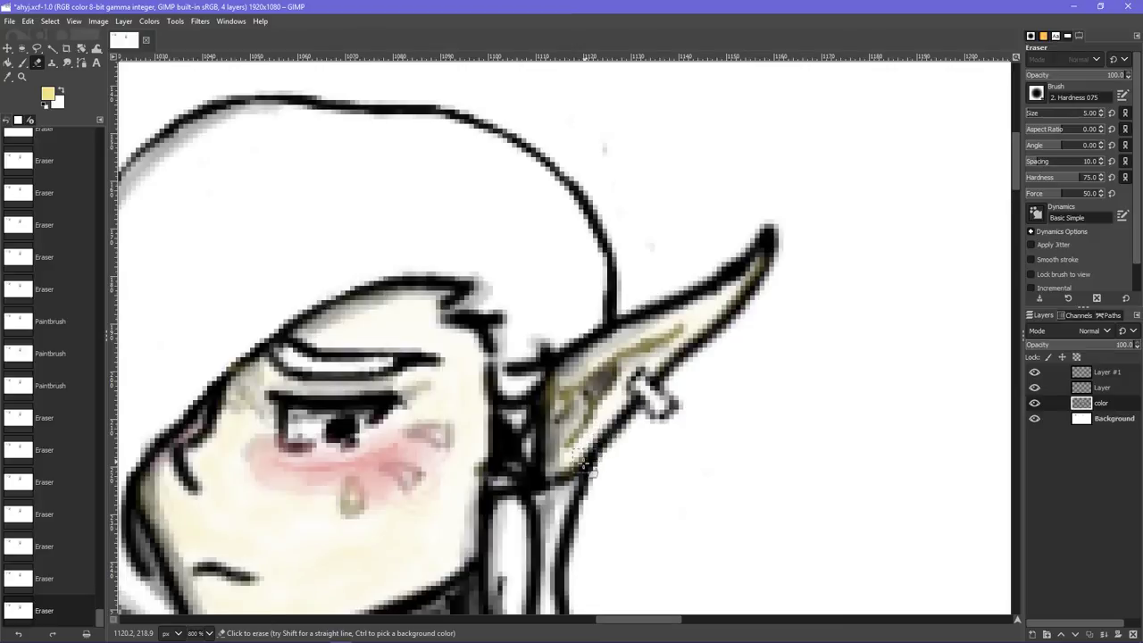
{"action": "left_click_drag", "start_coordinate": [558, 482], "coordinate": [582, 490]}
- Set the eraser size to 1 and clear yellow from the ear's inner edge and the dark lines inside it
{"action": "mouse_move", "coordinate": [582, 425]}
{"action": "left_mouse_down"}
{"action": "mouse_move", "coordinate": [566, 389]}
{"action": "mouse_move", "coordinate": [562, 409]}
{"action": "mouse_move", "coordinate": [561, 391]}
{"action": "mouse_move", "coordinate": [562, 411]}
{"action": "mouse_move", "coordinate": [551, 375]}
{"action": "mouse_move", "coordinate": [552, 409]}
{"action": "mouse_move", "coordinate": [551, 376]}
{"action": "mouse_move", "coordinate": [545, 402]}
{"action": "mouse_move", "coordinate": [550, 379]}
{"action": "mouse_move", "coordinate": [547, 415]}
{"action": "left_mouse_up"}
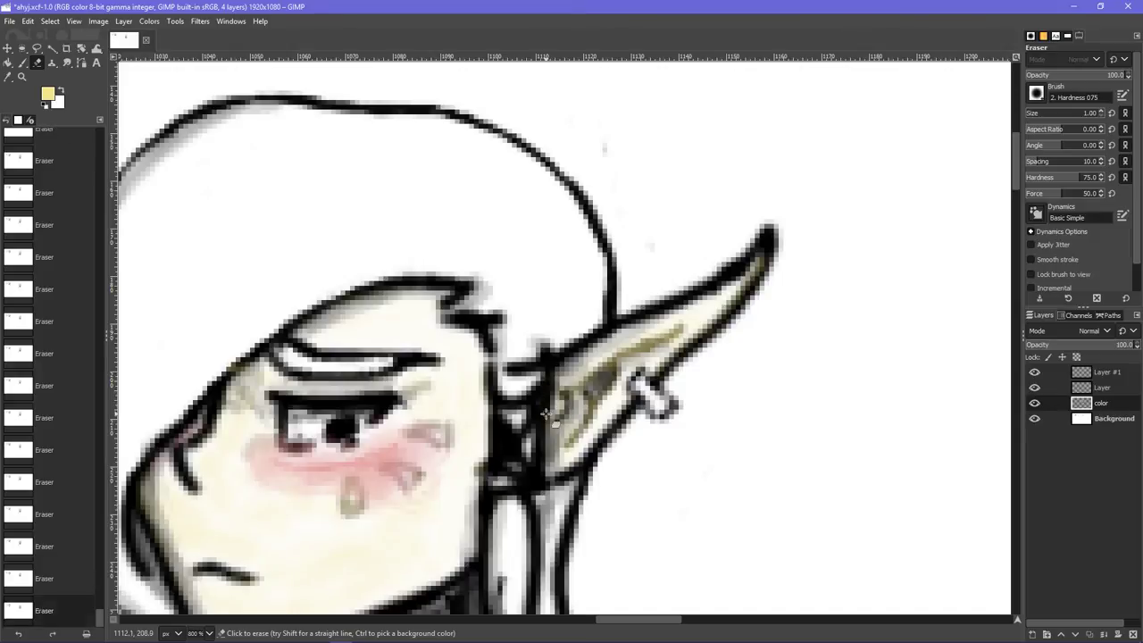
{"action": "mouse_move", "coordinate": [559, 364]}
{"action": "left_mouse_down"}
{"action": "mouse_move", "coordinate": [539, 430]}
{"action": "mouse_move", "coordinate": [593, 402]}
{"action": "mouse_move", "coordinate": [577, 390]}
{"action": "mouse_move", "coordinate": [599, 377]}
{"action": "mouse_move", "coordinate": [571, 395]}
{"action": "mouse_move", "coordinate": [611, 357]}
{"action": "mouse_move", "coordinate": [594, 369]}
{"action": "mouse_move", "coordinate": [683, 325]}
{"action": "mouse_move", "coordinate": [685, 341]}
{"action": "mouse_move", "coordinate": [678, 331]}
{"action": "mouse_move", "coordinate": [630, 351]}
{"action": "mouse_move", "coordinate": [648, 345]}
{"action": "mouse_move", "coordinate": [610, 373]}
{"action": "mouse_move", "coordinate": [622, 368]}
{"action": "mouse_move", "coordinate": [588, 416]}
{"action": "mouse_move", "coordinate": [577, 371]}
{"action": "mouse_move", "coordinate": [579, 436]}
{"action": "left_mouse_up"}
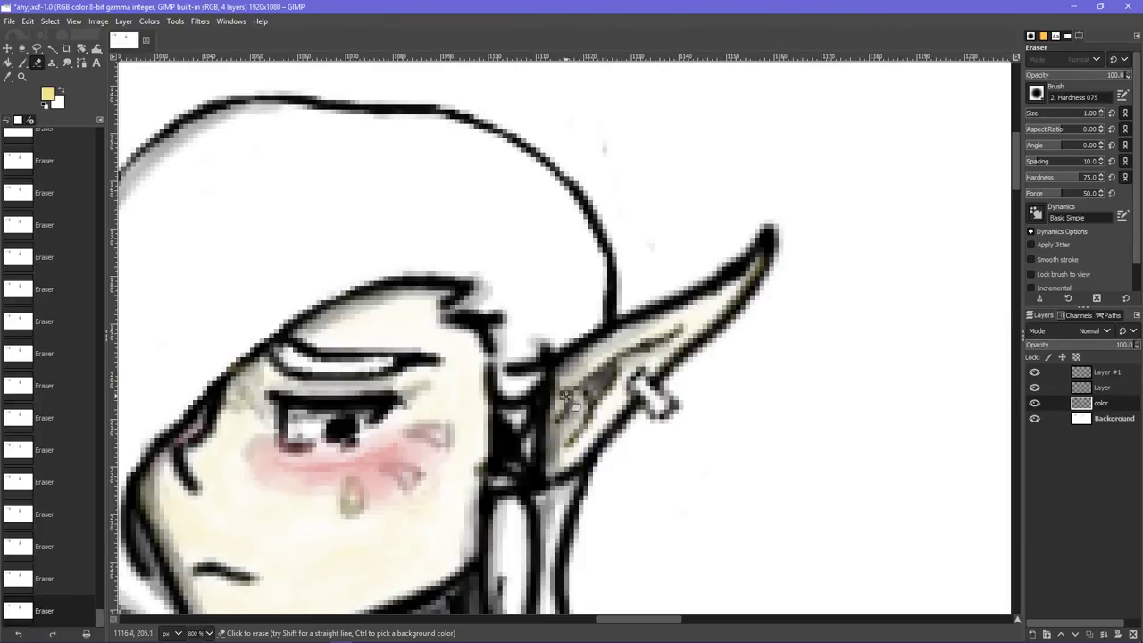
{"action": "mouse_move", "coordinate": [566, 395]}
{"action": "left_mouse_down"}
{"action": "mouse_move", "coordinate": [583, 433]}
{"action": "mouse_move", "coordinate": [585, 418]}
{"action": "mouse_move", "coordinate": [569, 458]}
{"action": "mouse_move", "coordinate": [615, 366]}
{"action": "mouse_move", "coordinate": [607, 405]}
{"action": "mouse_move", "coordinate": [614, 363]}
{"action": "mouse_move", "coordinate": [599, 392]}
{"action": "mouse_move", "coordinate": [608, 376]}
{"action": "mouse_move", "coordinate": [598, 379]}
{"action": "mouse_move", "coordinate": [617, 356]}
{"action": "mouse_move", "coordinate": [610, 364]}
{"action": "mouse_move", "coordinate": [672, 332]}
{"action": "left_mouse_up"}
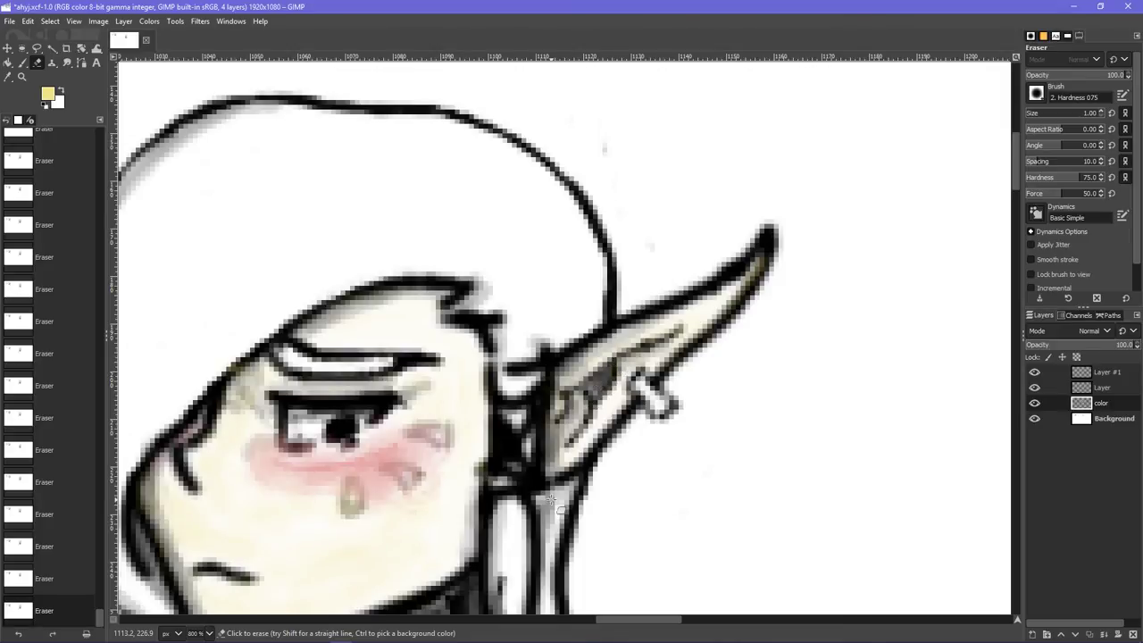
- Switch to the Paintbrush for work on the folded arms and set the foreground color to dark brown 3d2521
{"action": "scroll", "coordinate": [531, 522], "scroll_direction": "down", "scroll_amount": 3}
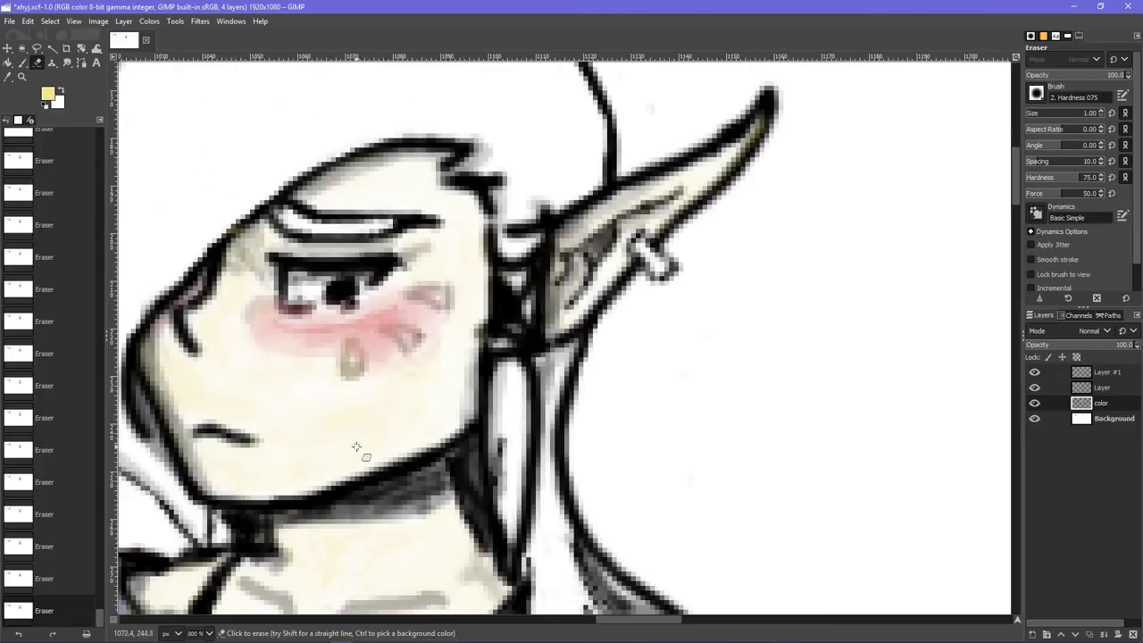
{"action": "scroll", "coordinate": [439, 423], "scroll_direction": "down", "scroll_amount": 3}
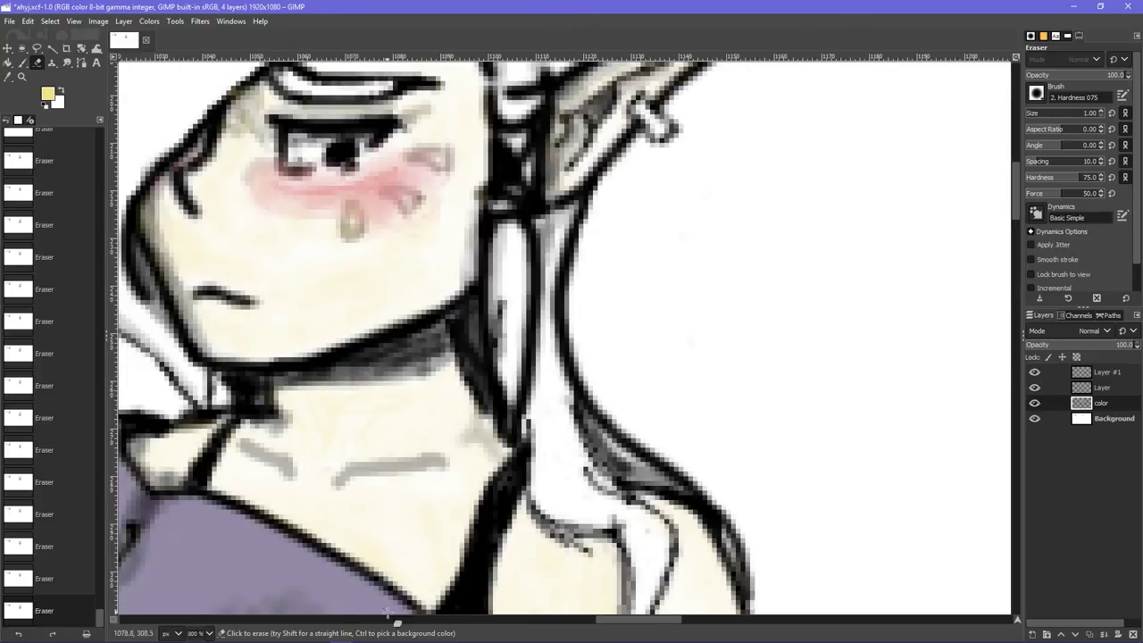
{"action": "left_click", "coordinate": [205, 633]}
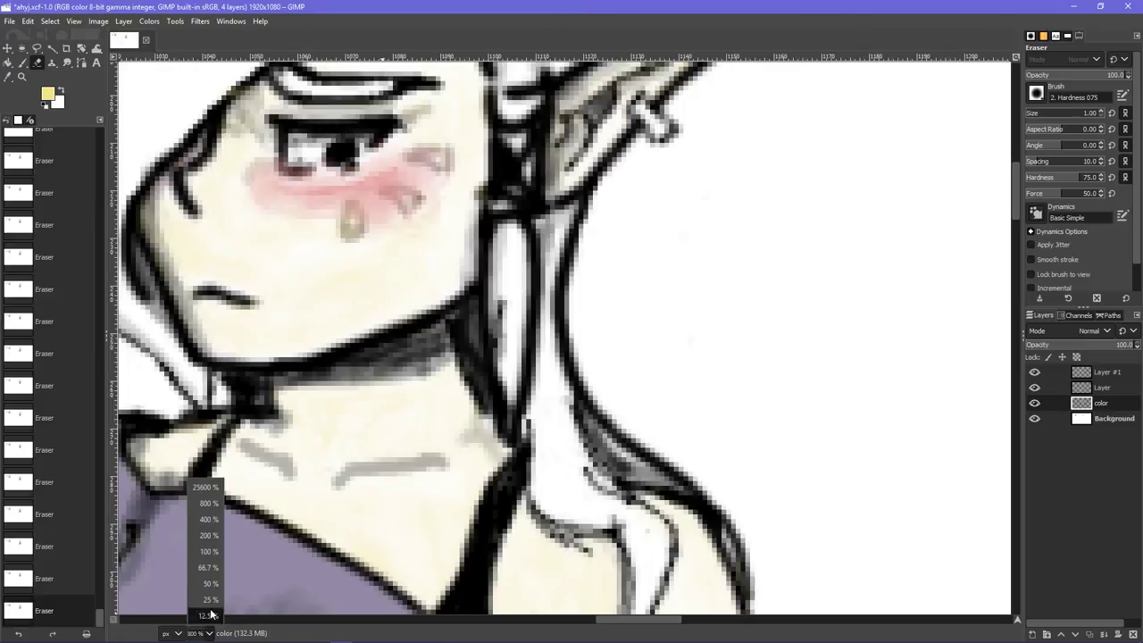
{"action": "left_click", "coordinate": [205, 520]}
{"action": "scroll", "coordinate": [519, 526], "scroll_direction": "down", "scroll_amount": 3}
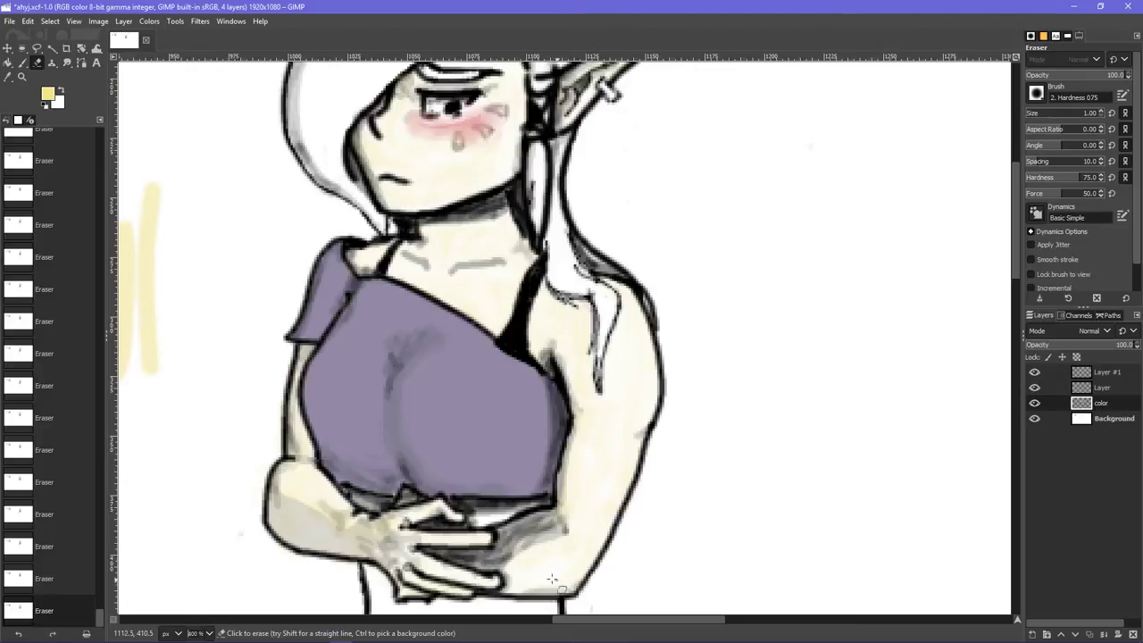
{"action": "scroll", "coordinate": [603, 620], "scroll_direction": "left", "scroll_amount": 5}
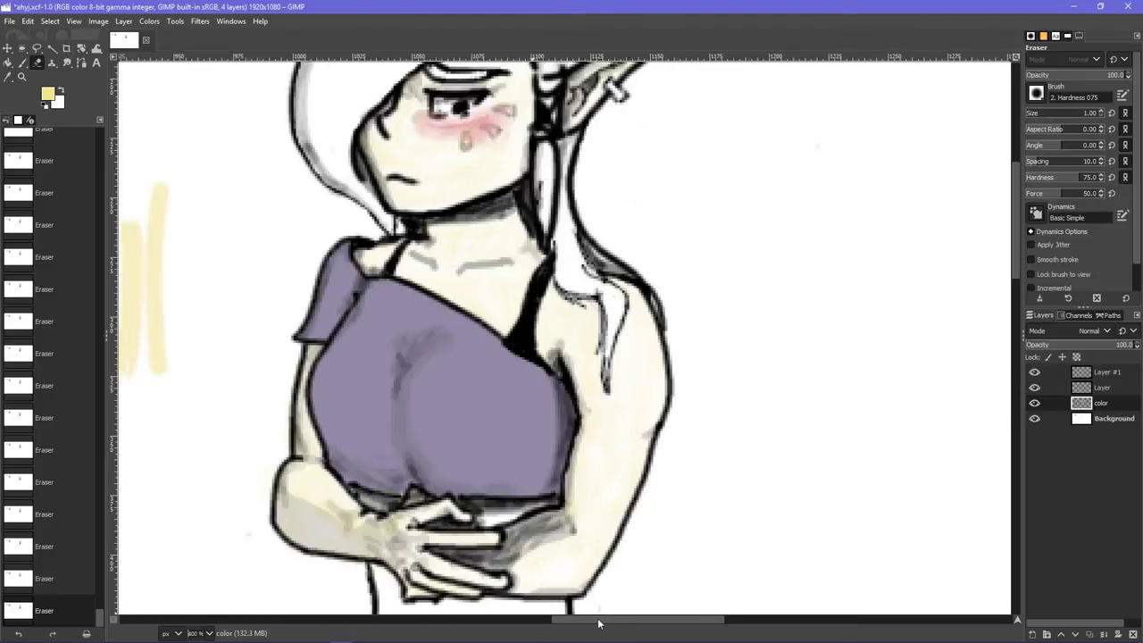
{"action": "left_click", "coordinate": [208, 633]}
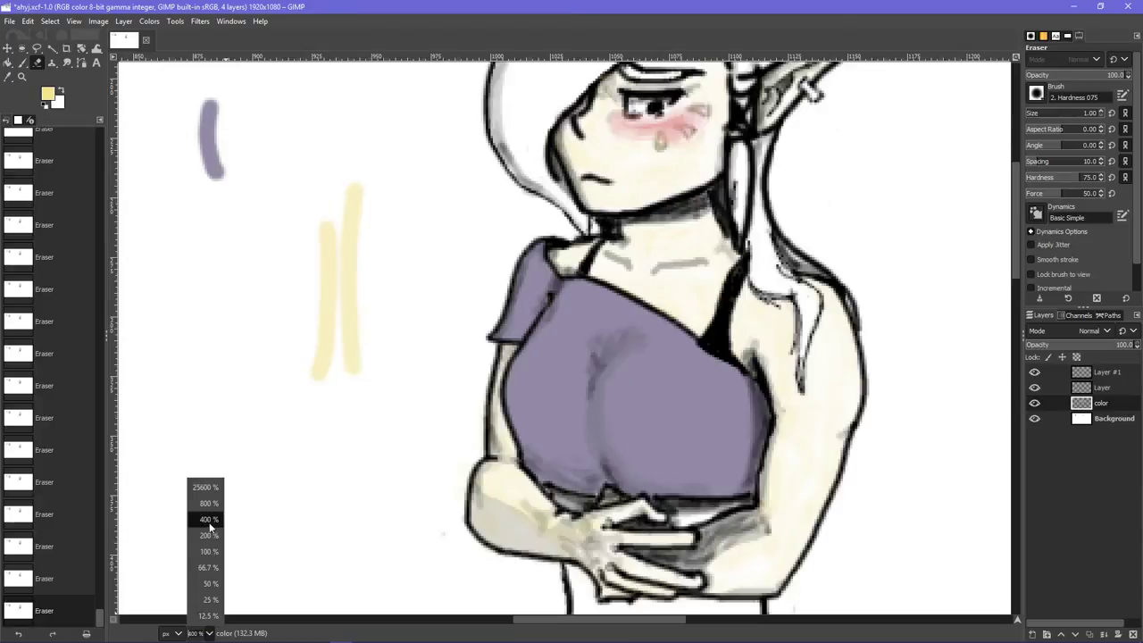
{"action": "left_click", "coordinate": [211, 523]}
{"action": "scroll", "coordinate": [331, 543], "scroll_direction": "down", "scroll_amount": 5}
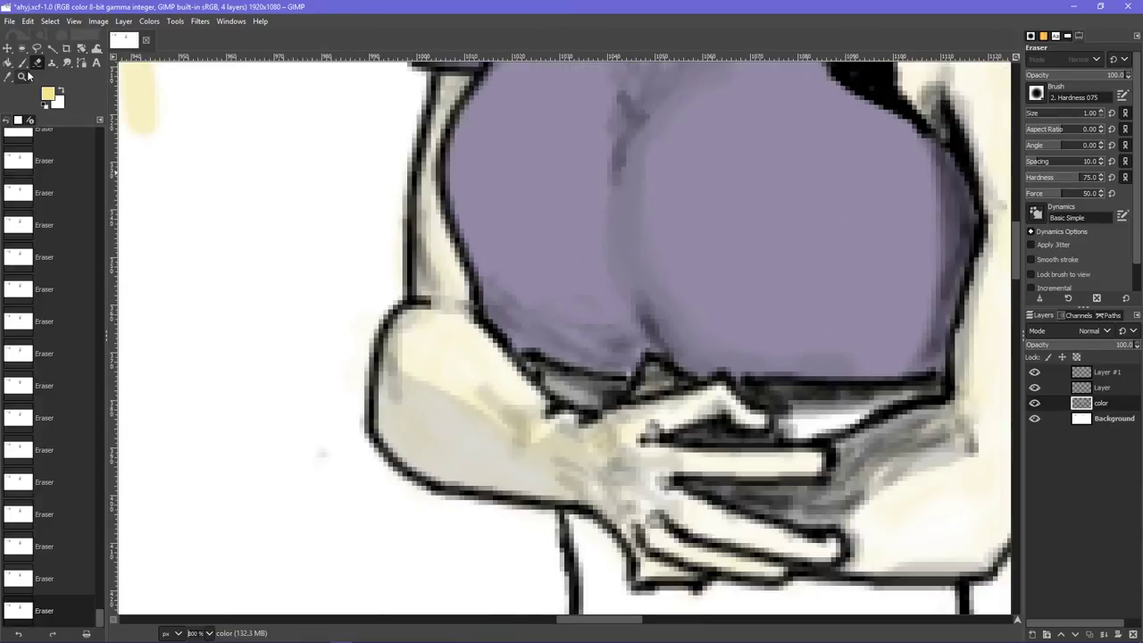
{"action": "left_click", "coordinate": [22, 61]}
{"action": "left_click", "coordinate": [49, 95]}
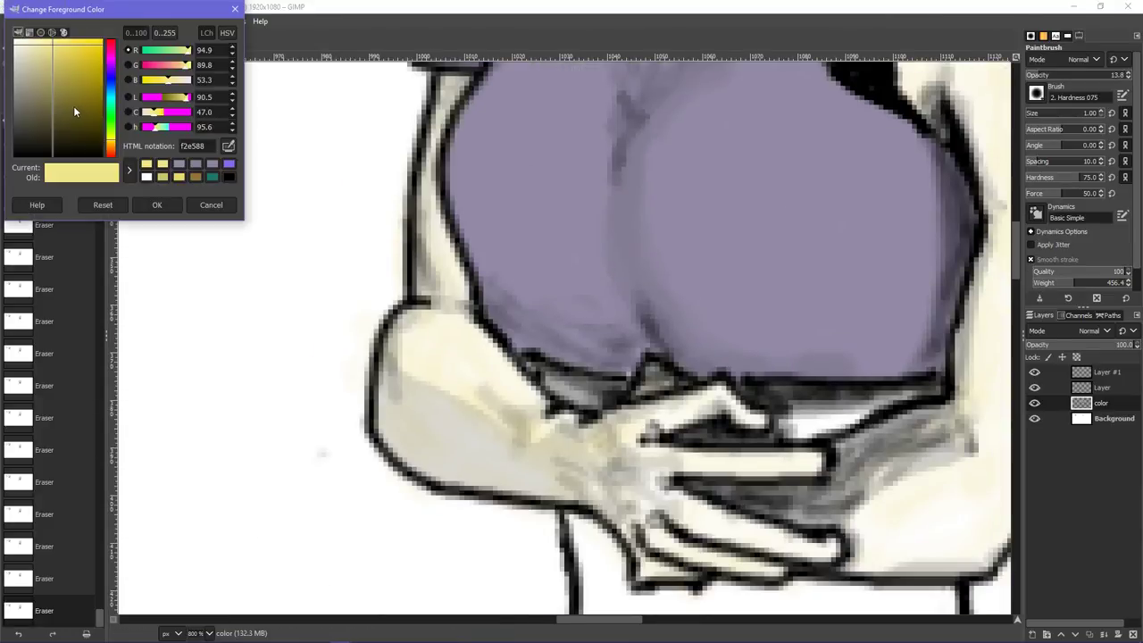
{"action": "left_click_drag", "start_coordinate": [111, 144], "coordinate": [54, 128]}
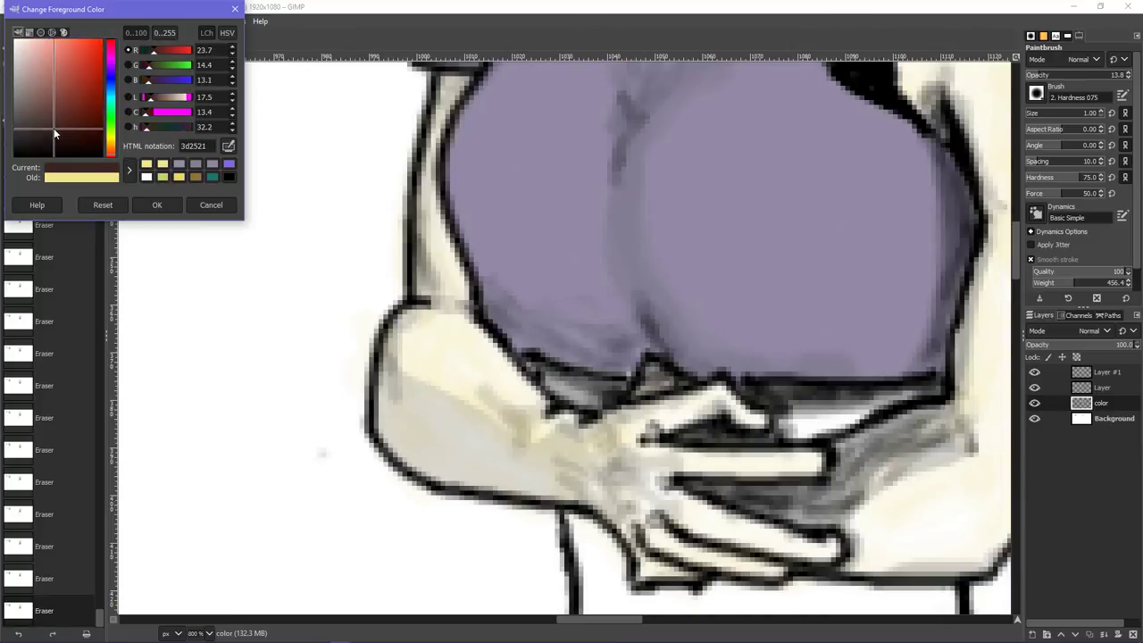
{"action": "left_click", "coordinate": [150, 204]}
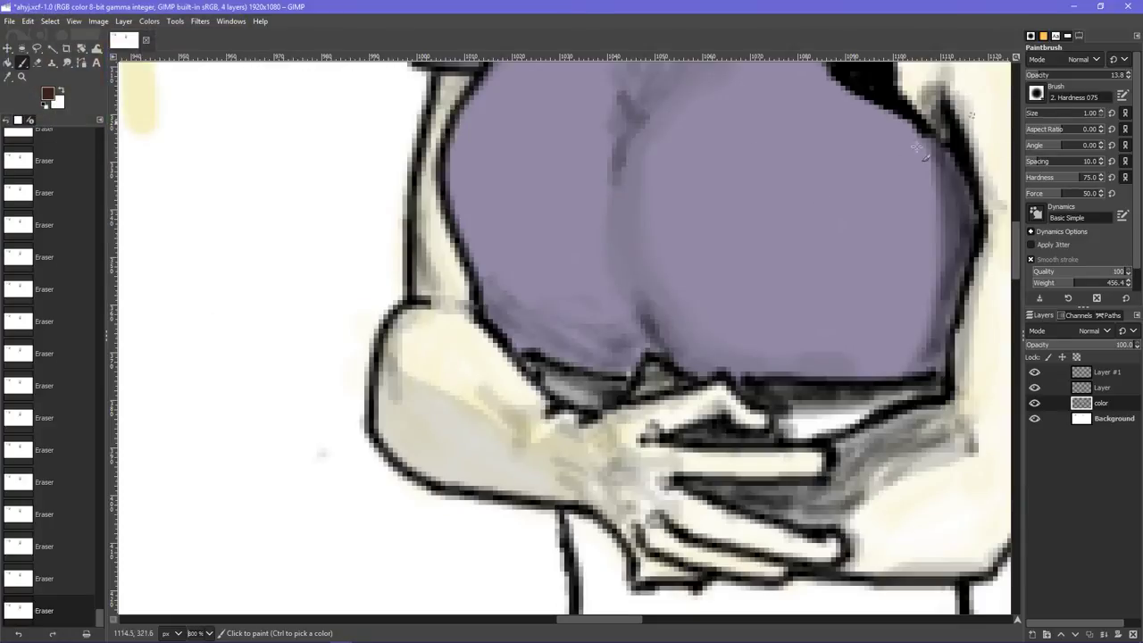
- Undo a faint test stroke, raise the Paintbrush opacity to 100 and draw a thin dark brown vertical line on the shaded forearm
{"action": "left_click_drag", "start_coordinate": [413, 417], "coordinate": [428, 410]}
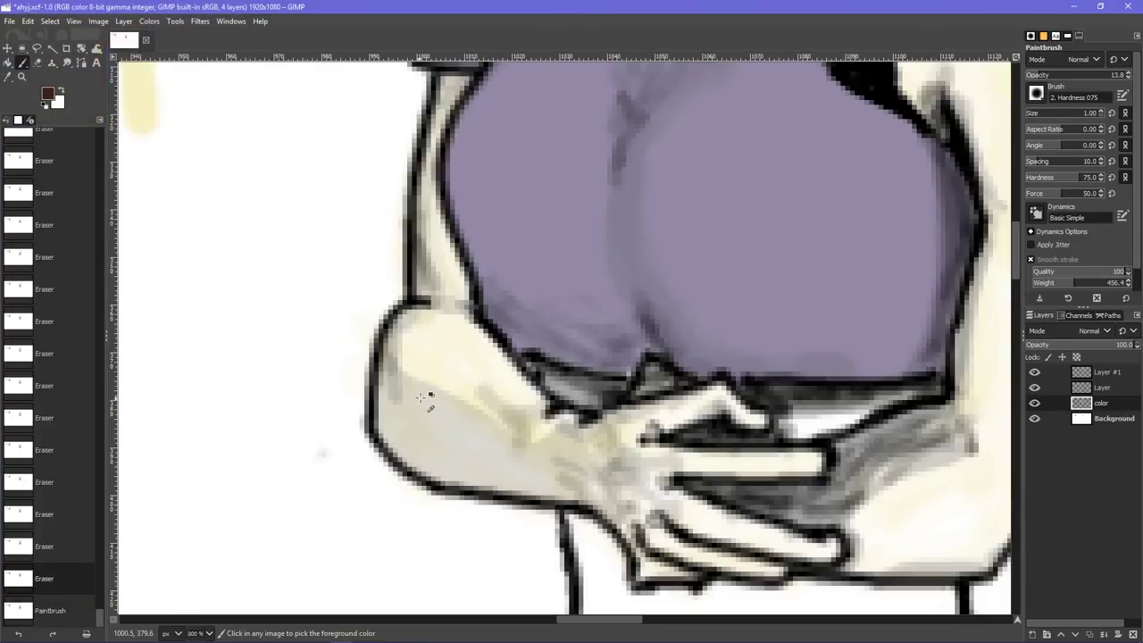
{"action": "left_click", "coordinate": [1071, 76]}
{"action": "left_click_drag", "start_coordinate": [1071, 75], "coordinate": [1127, 75]}
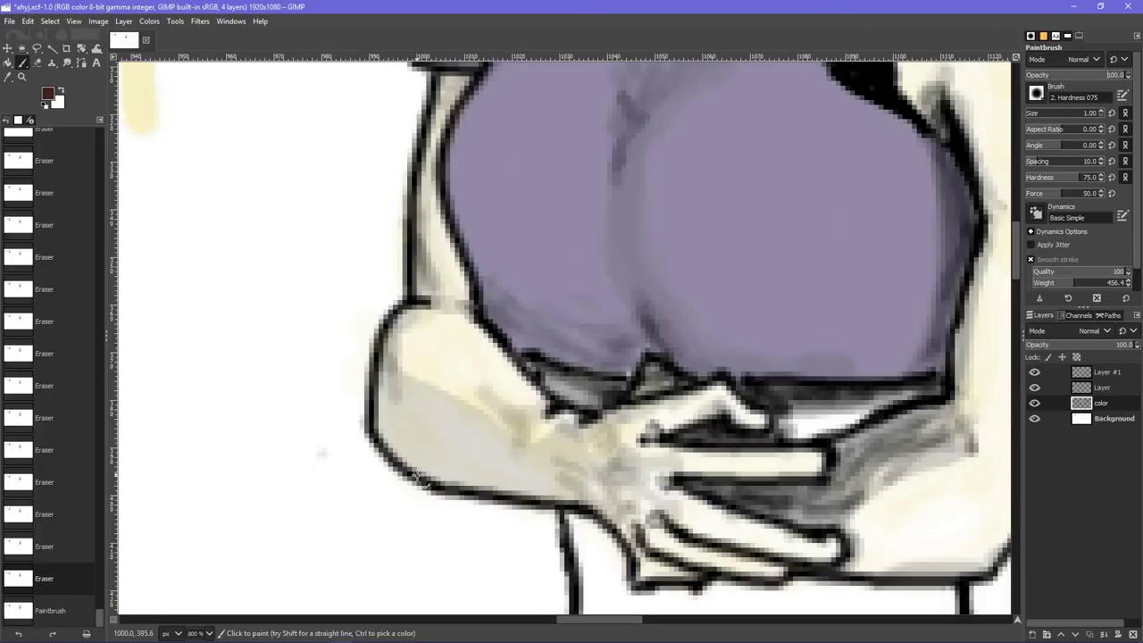
{"action": "left_click_drag", "start_coordinate": [418, 475], "coordinate": [412, 395]}
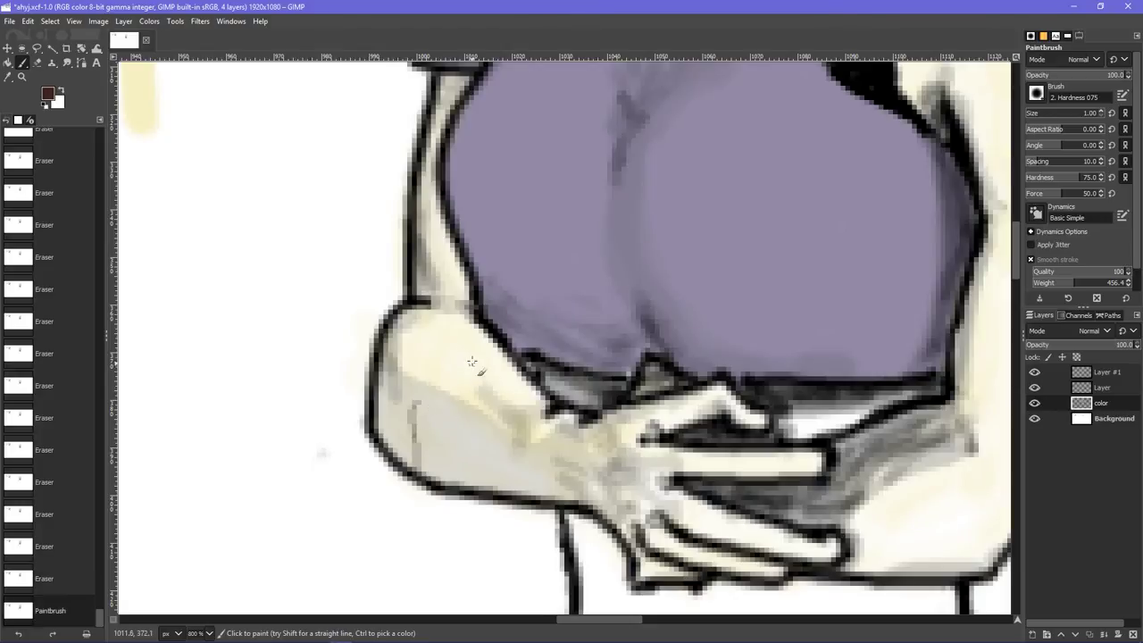
- Paint short, thin dark brown scratch marks across the figure's right forearm and wrist on the color layer
{"action": "left_click_drag", "start_coordinate": [492, 343], "coordinate": [456, 353]}
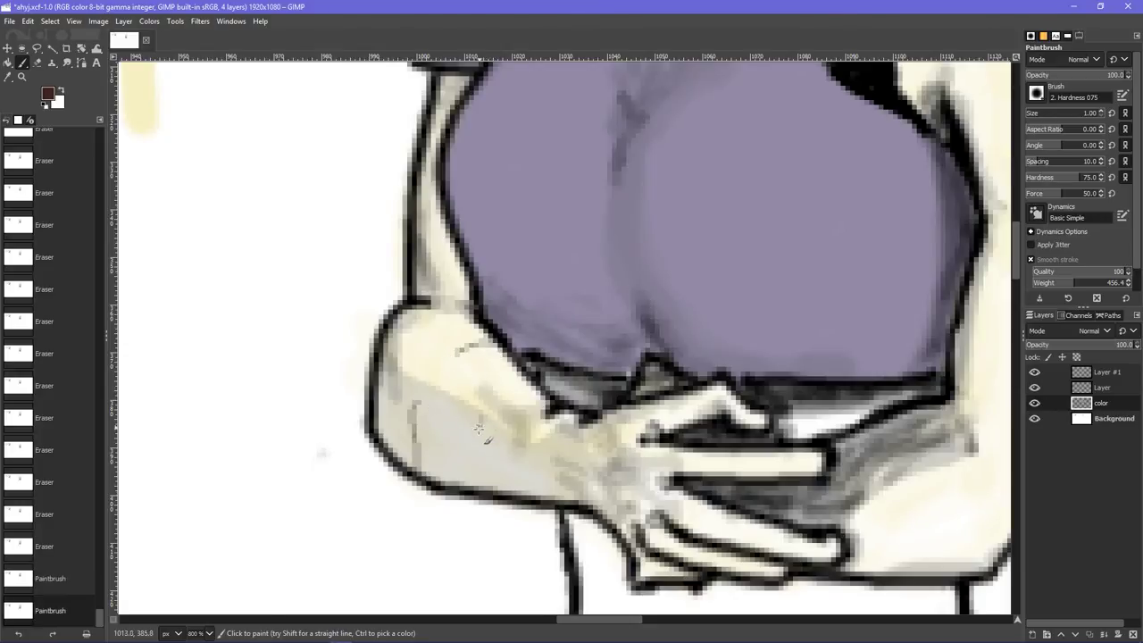
{"action": "left_click_drag", "start_coordinate": [478, 427], "coordinate": [475, 457]}
{"action": "left_click_drag", "start_coordinate": [453, 399], "coordinate": [483, 379]}
{"action": "left_click_drag", "start_coordinate": [421, 339], "coordinate": [391, 348]}
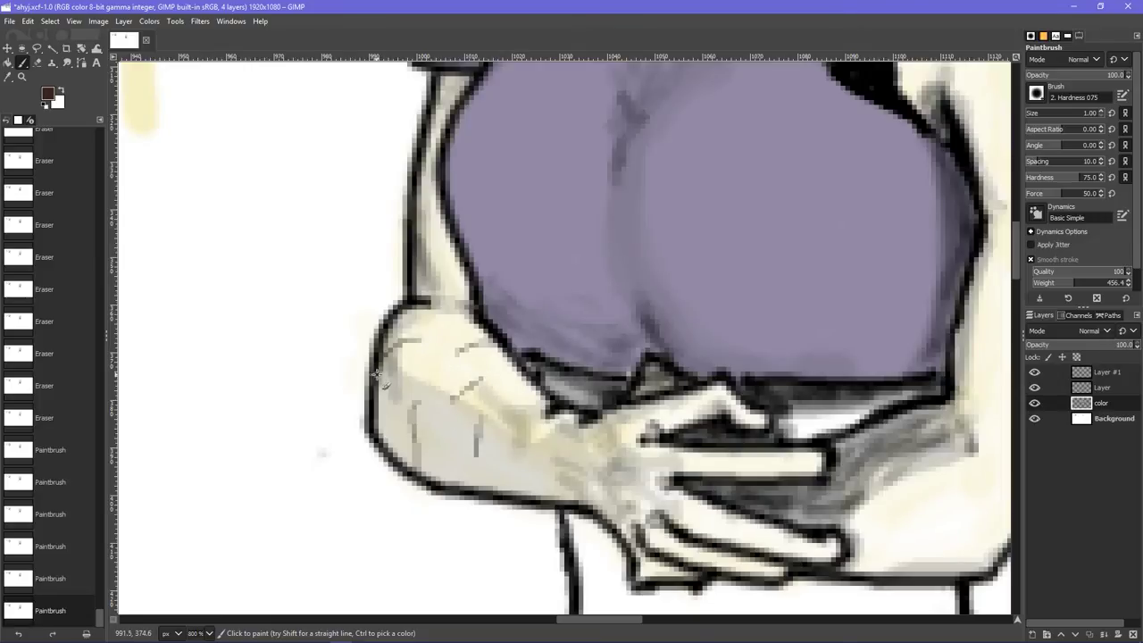
{"action": "left_click_drag", "start_coordinate": [525, 497], "coordinate": [518, 439]}
{"action": "mouse_move", "coordinate": [452, 466]}
{"action": "left_mouse_down"}
{"action": "mouse_move", "coordinate": [451, 486]}
{"action": "mouse_move", "coordinate": [476, 482]}
{"action": "left_mouse_up"}
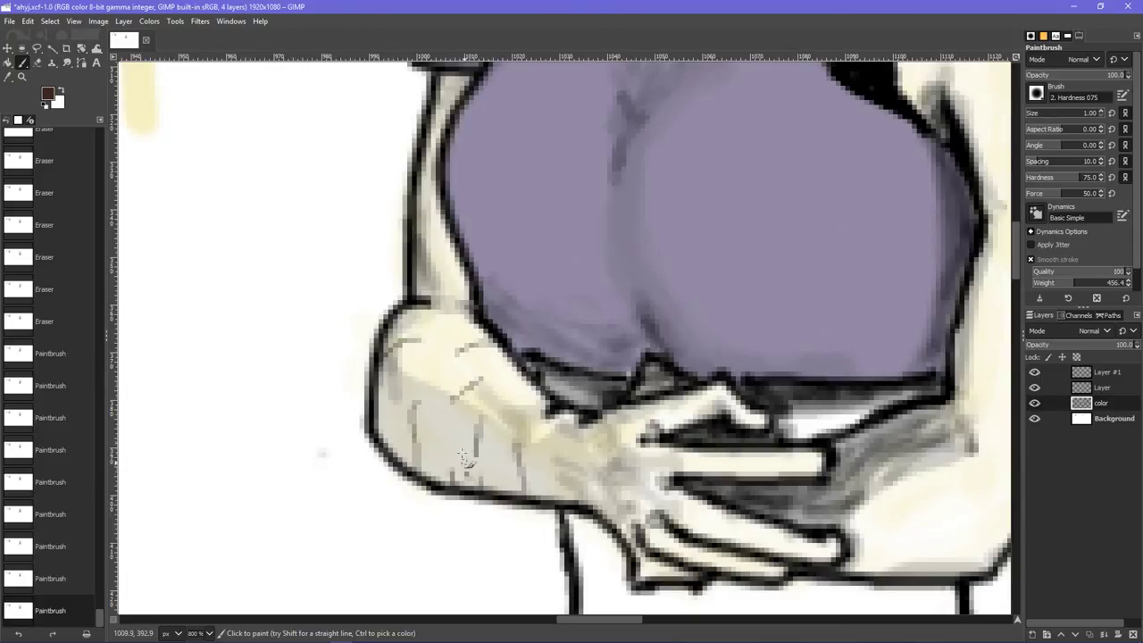
{"action": "left_click_drag", "start_coordinate": [458, 444], "coordinate": [462, 473]}
{"action": "left_click_drag", "start_coordinate": [516, 374], "coordinate": [503, 382]}
{"action": "left_click_drag", "start_coordinate": [385, 422], "coordinate": [398, 400]}
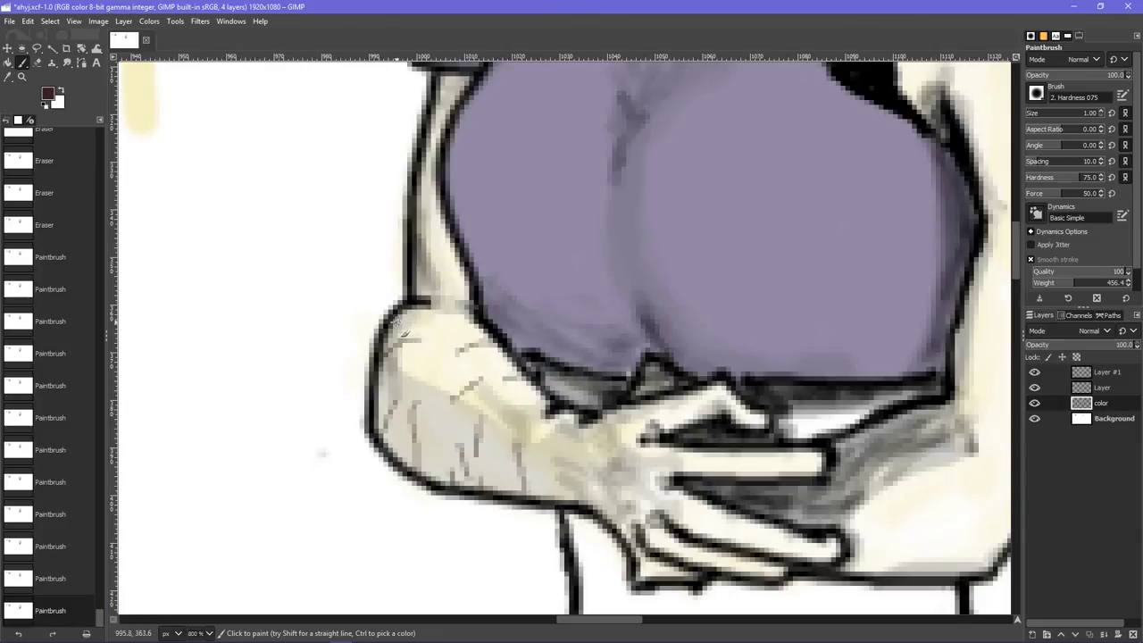
{"action": "left_click_drag", "start_coordinate": [441, 419], "coordinate": [440, 447]}
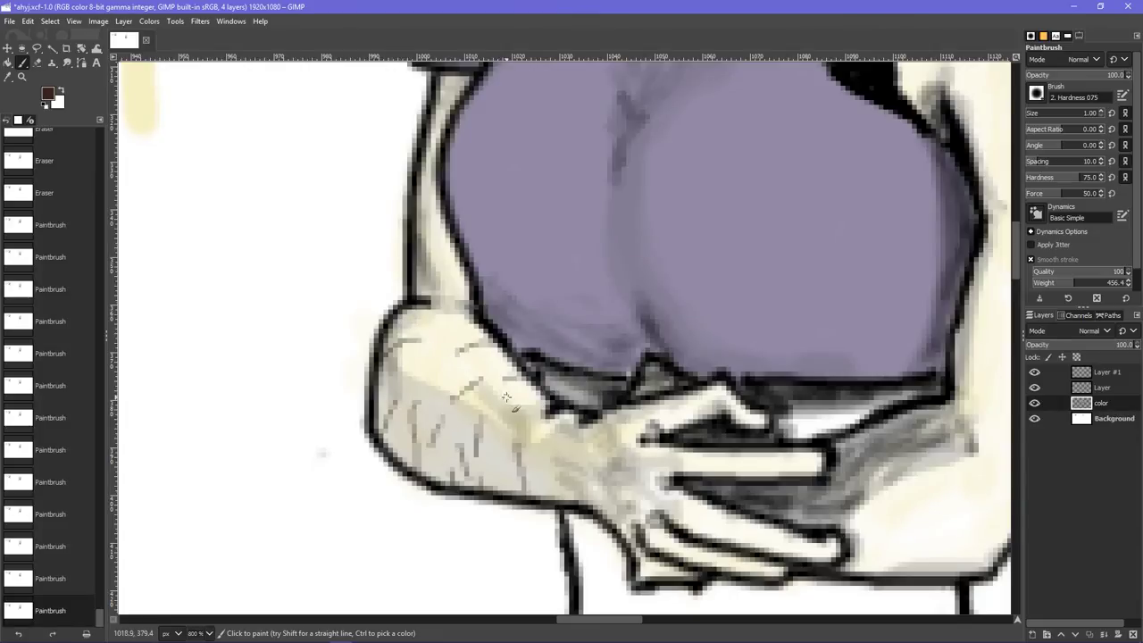
{"action": "mouse_move", "coordinate": [490, 404]}
{"action": "left_mouse_down"}
{"action": "mouse_move", "coordinate": [498, 358]}
{"action": "mouse_move", "coordinate": [476, 351]}
{"action": "mouse_move", "coordinate": [451, 373]}
{"action": "left_mouse_up"}
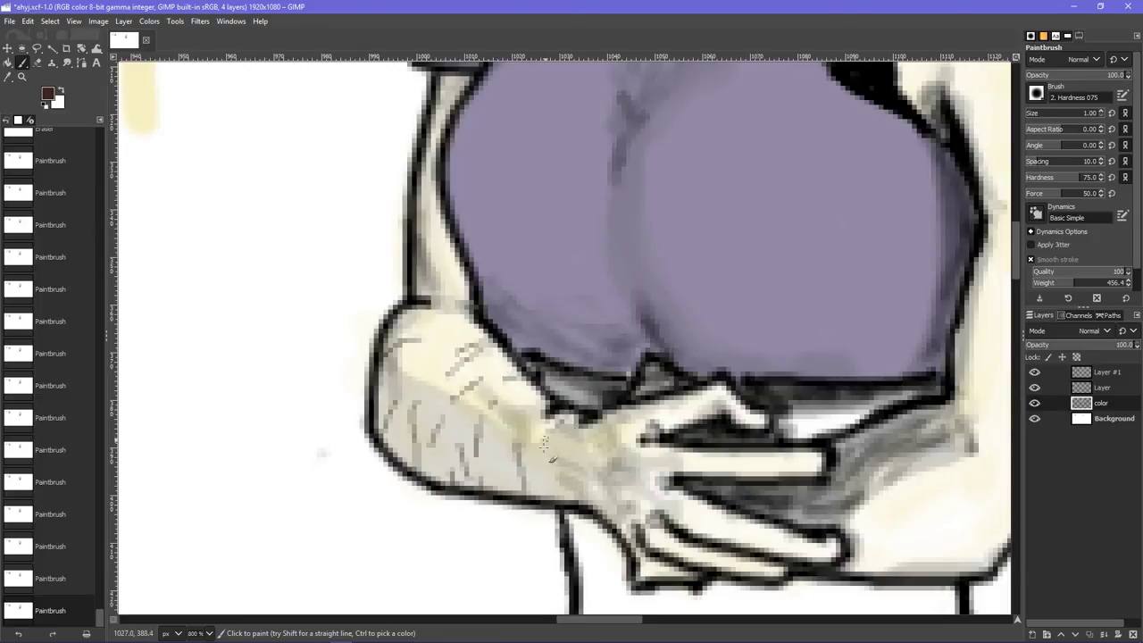
{"action": "mouse_move", "coordinate": [542, 429]}
{"action": "left_mouse_down"}
{"action": "mouse_move", "coordinate": [547, 462]}
{"action": "mouse_move", "coordinate": [587, 461]}
{"action": "left_mouse_up"}
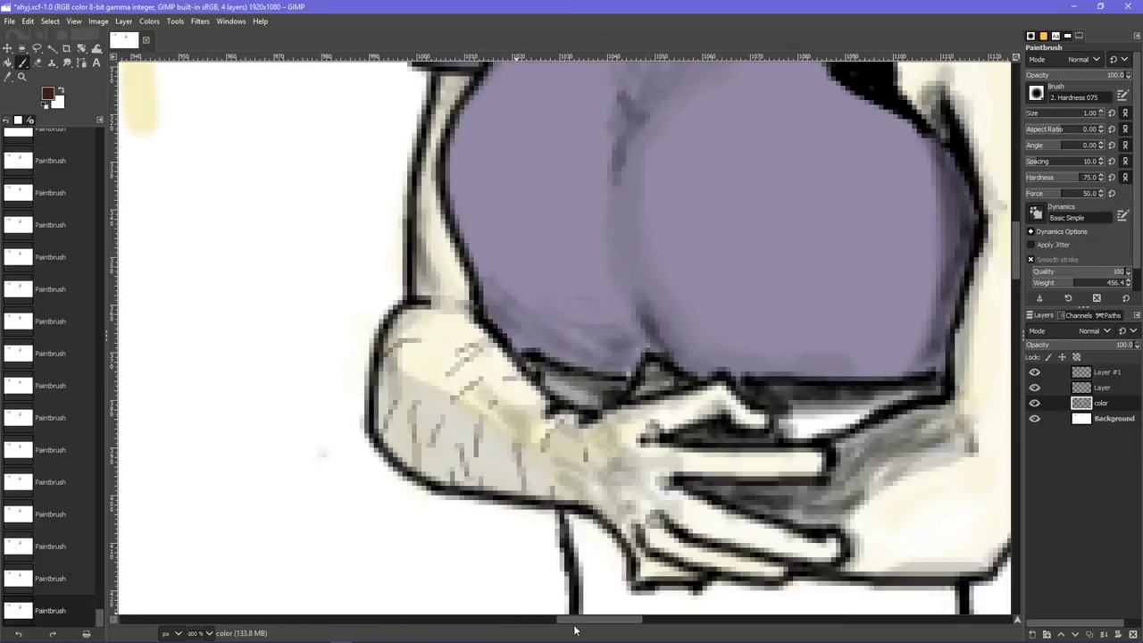
- Paint matching thin dark brown scratch marks across the figure's left forearm, from the shaded inner elbow to the lower edge
{"action": "left_click_drag", "start_coordinate": [574, 620], "coordinate": [600, 591]}
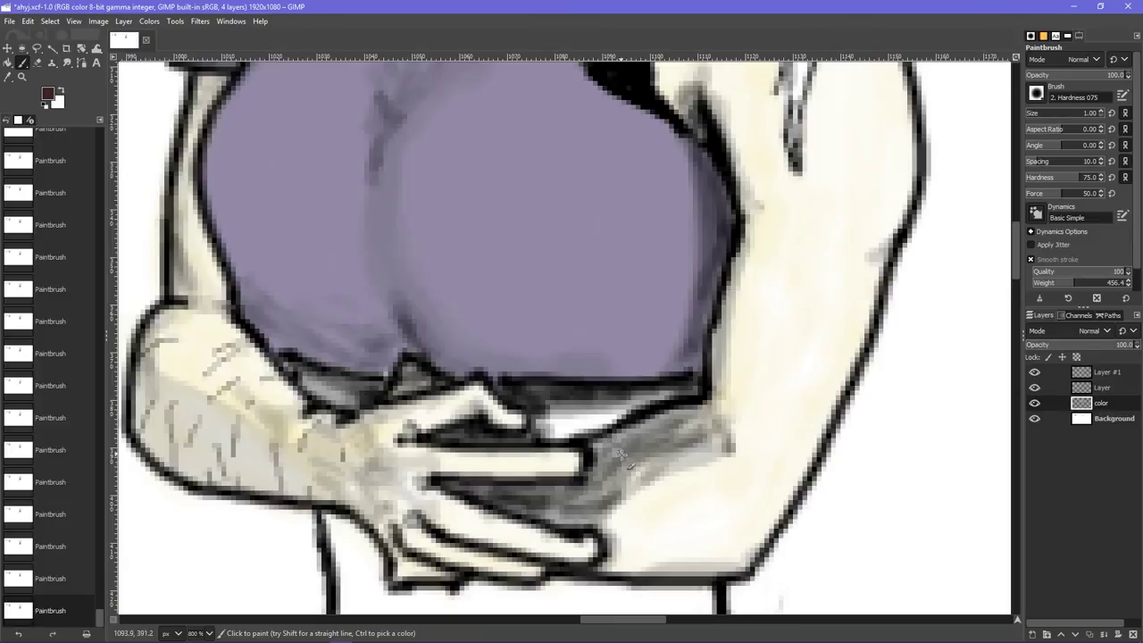
{"action": "left_click_drag", "start_coordinate": [622, 454], "coordinate": [626, 482]}
{"action": "left_click_drag", "start_coordinate": [669, 573], "coordinate": [687, 529]}
{"action": "mouse_move", "coordinate": [710, 567]}
{"action": "left_mouse_down"}
{"action": "mouse_move", "coordinate": [708, 532]}
{"action": "mouse_move", "coordinate": [691, 583]}
{"action": "left_mouse_up"}
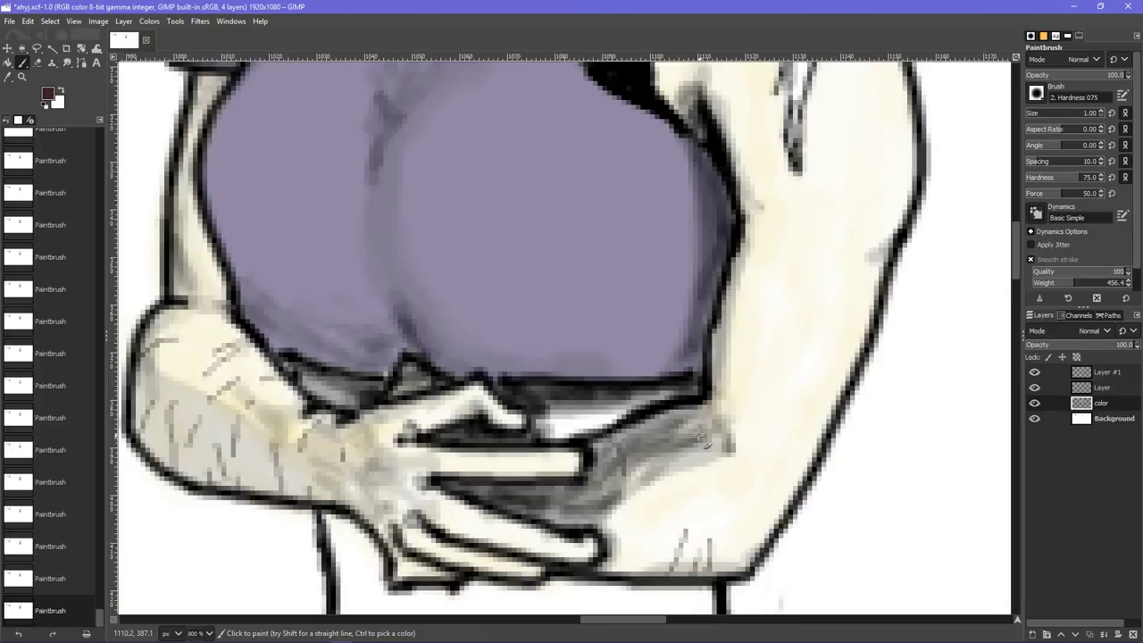
{"action": "left_click_drag", "start_coordinate": [666, 416], "coordinate": [697, 486]}
{"action": "left_click_drag", "start_coordinate": [642, 533], "coordinate": [652, 501]}
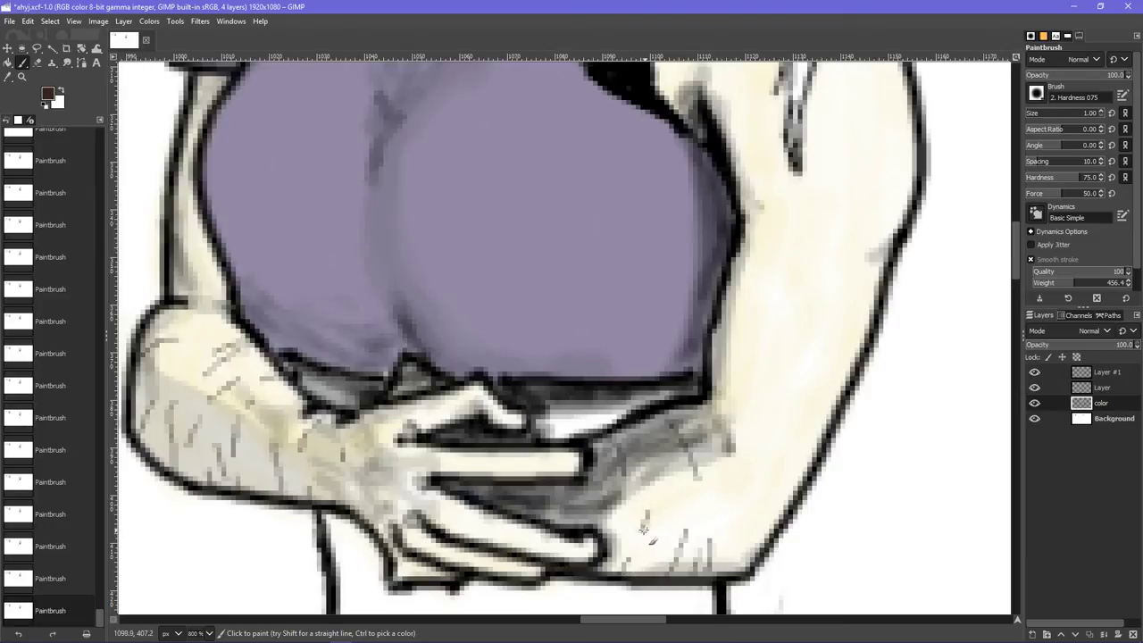
{"action": "left_click_drag", "start_coordinate": [637, 544], "coordinate": [624, 566]}
{"action": "left_click_drag", "start_coordinate": [671, 493], "coordinate": [702, 514]}
{"action": "left_click_drag", "start_coordinate": [542, 506], "coordinate": [526, 490]}
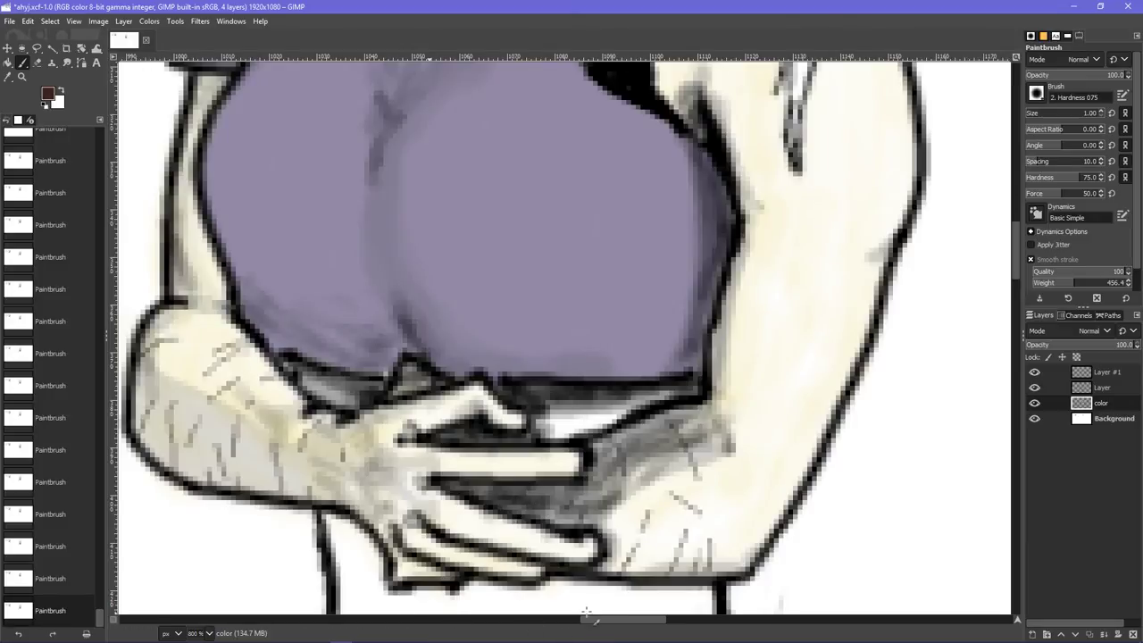
- Set the foreground colour to reddish brown 612c24 and paint over a scratch mark on the figure's right forearm
{"action": "left_click", "coordinate": [48, 93]}
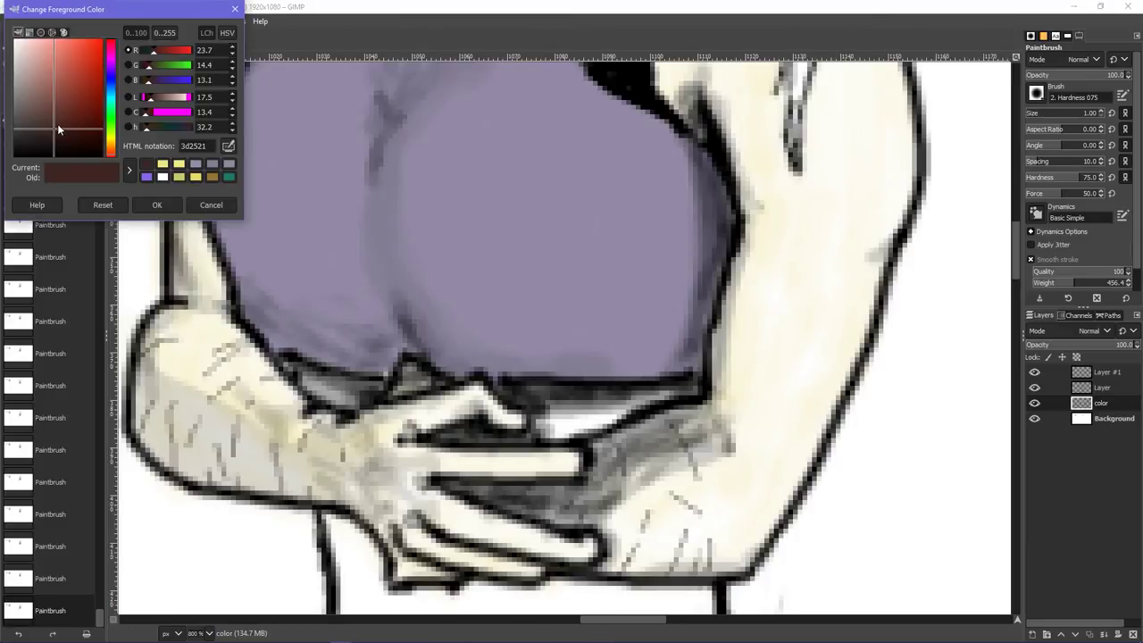
{"action": "left_click_drag", "start_coordinate": [57, 123], "coordinate": [68, 110]}
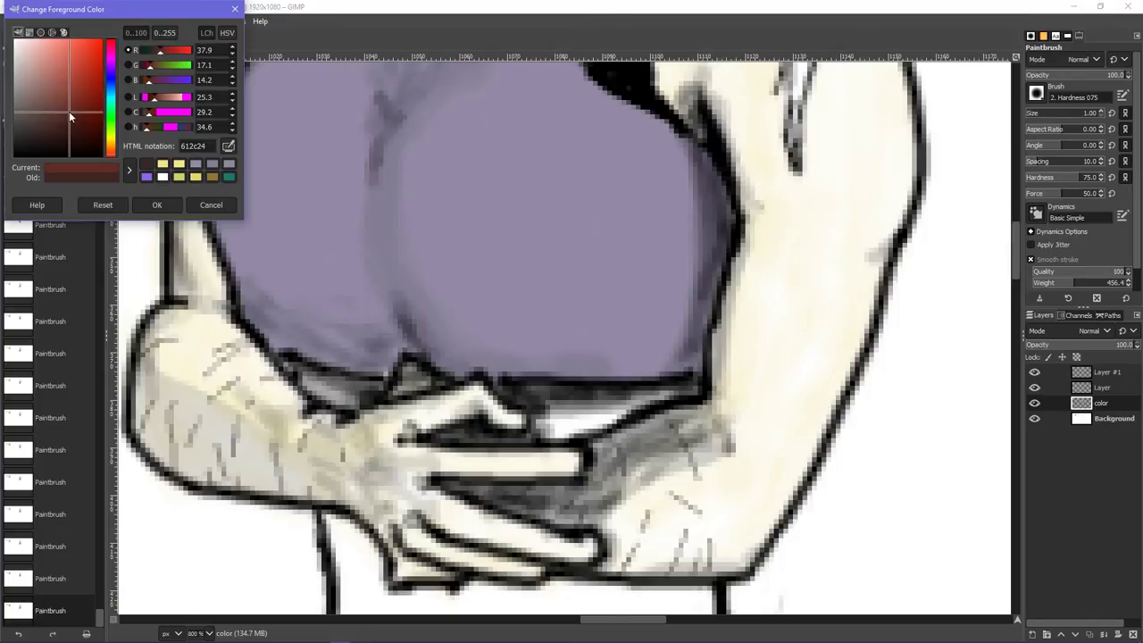
{"action": "left_click", "coordinate": [156, 205]}
{"action": "left_click_drag", "start_coordinate": [216, 442], "coordinate": [227, 485]}
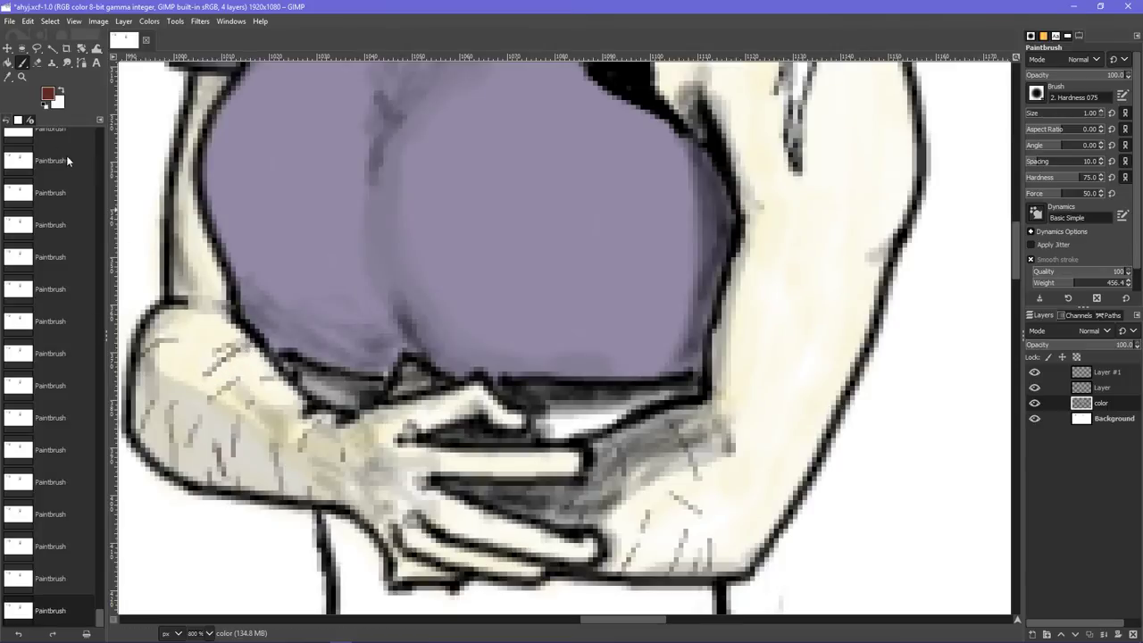
- Set the foreground colour to red 972c1d and add red accents to the scratch marks on both forearms
{"action": "left_click", "coordinate": [50, 96]}
{"action": "left_click", "coordinate": [156, 205]}
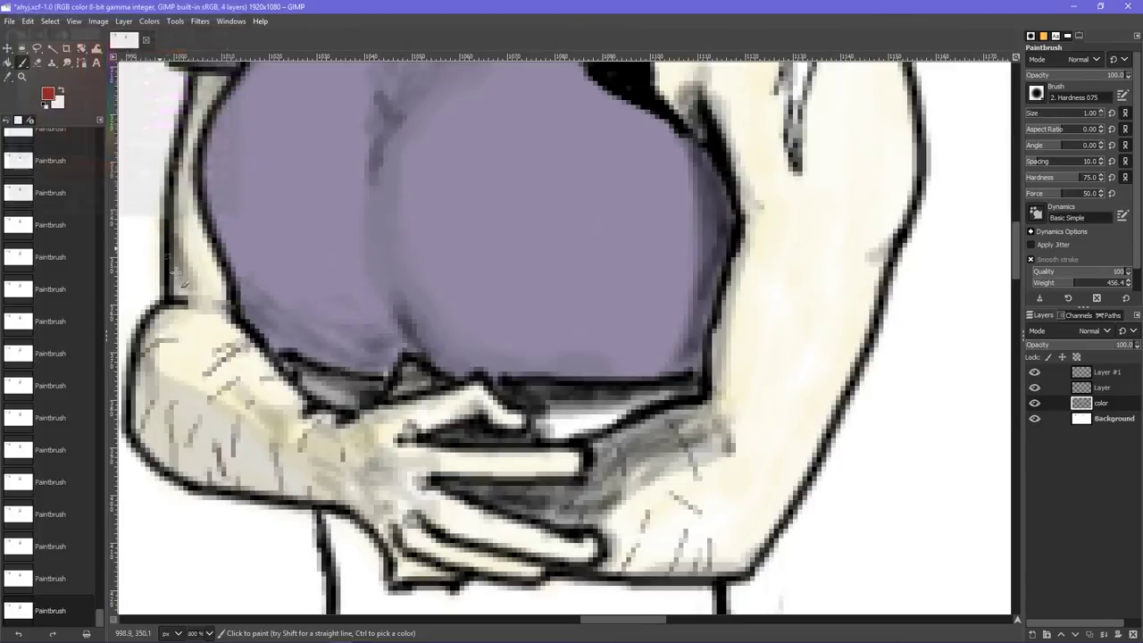
{"action": "left_click_drag", "start_coordinate": [249, 344], "coordinate": [224, 358]}
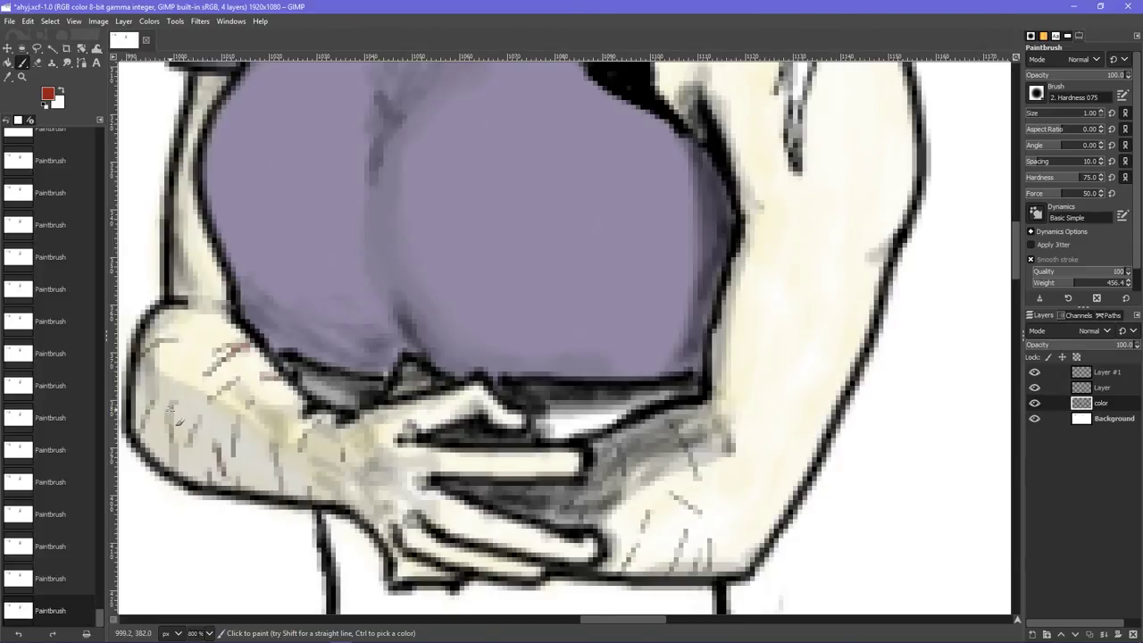
{"action": "left_click_drag", "start_coordinate": [176, 463], "coordinate": [169, 420]}
{"action": "left_click_drag", "start_coordinate": [148, 339], "coordinate": [177, 349]}
{"action": "mouse_move", "coordinate": [682, 549]}
{"action": "left_mouse_down"}
{"action": "mouse_move", "coordinate": [666, 587]}
{"action": "mouse_move", "coordinate": [695, 559]}
{"action": "left_mouse_up"}
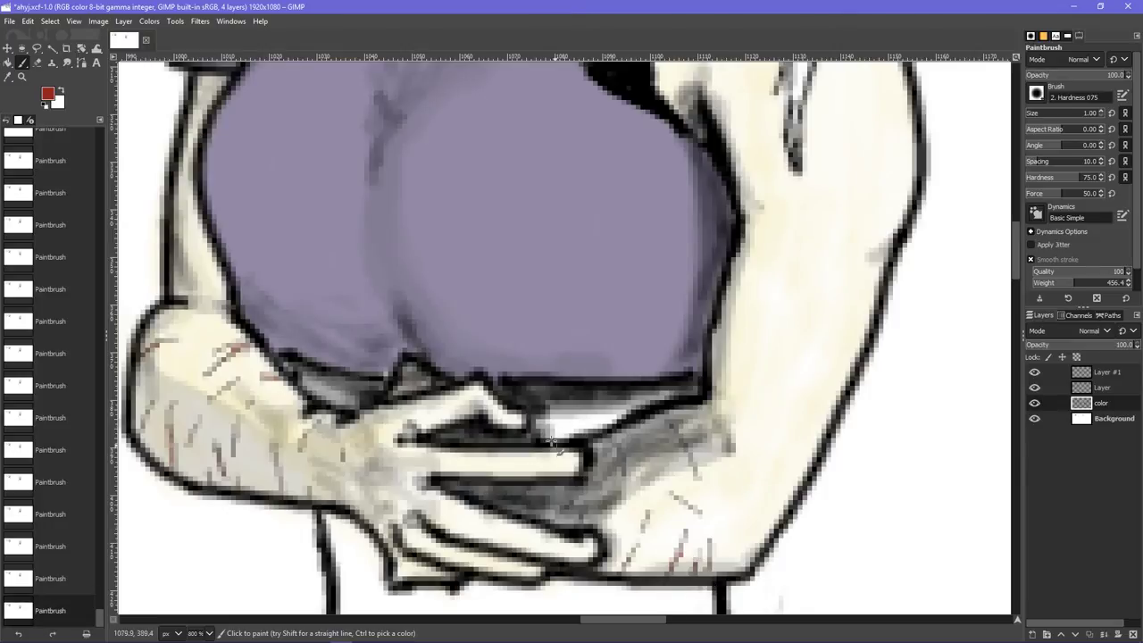
{"action": "left_click_drag", "start_coordinate": [680, 426], "coordinate": [701, 475]}
{"action": "mouse_move", "coordinate": [278, 470]}
{"action": "left_mouse_down"}
{"action": "mouse_move", "coordinate": [272, 441]}
{"action": "mouse_move", "coordinate": [236, 406]}
{"action": "left_mouse_up"}
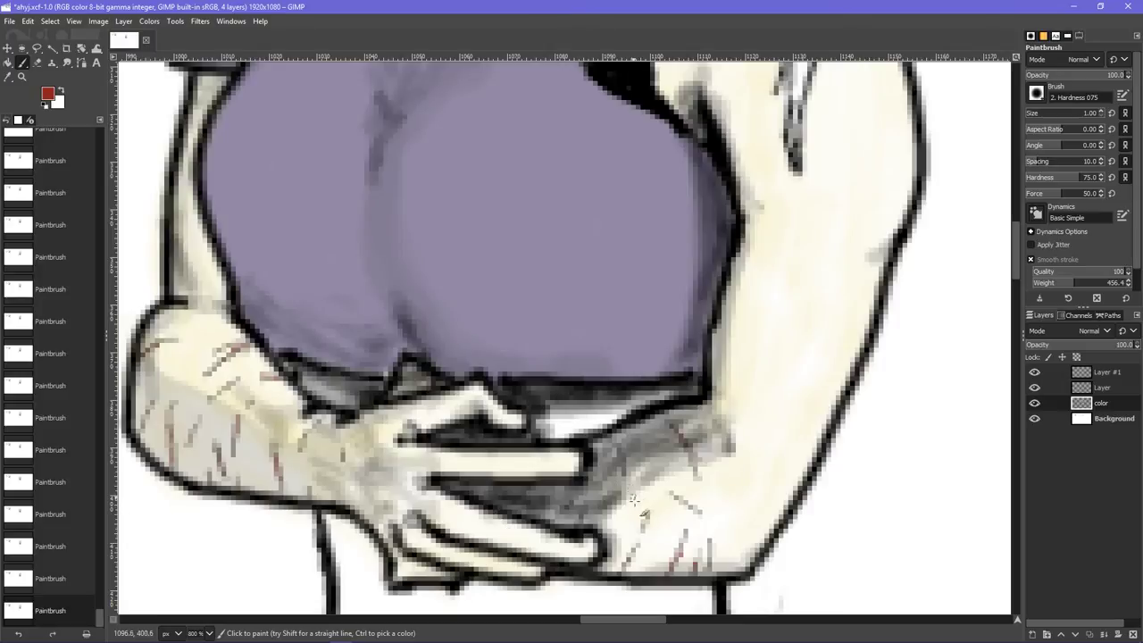
{"action": "left_click_drag", "start_coordinate": [642, 523], "coordinate": [644, 506]}
- Try small red strokes around the clasped hands, undoing the first and comparing the second with undo and redo
{"action": "left_click", "coordinate": [209, 633]}
{"action": "left_click", "coordinate": [209, 536]}
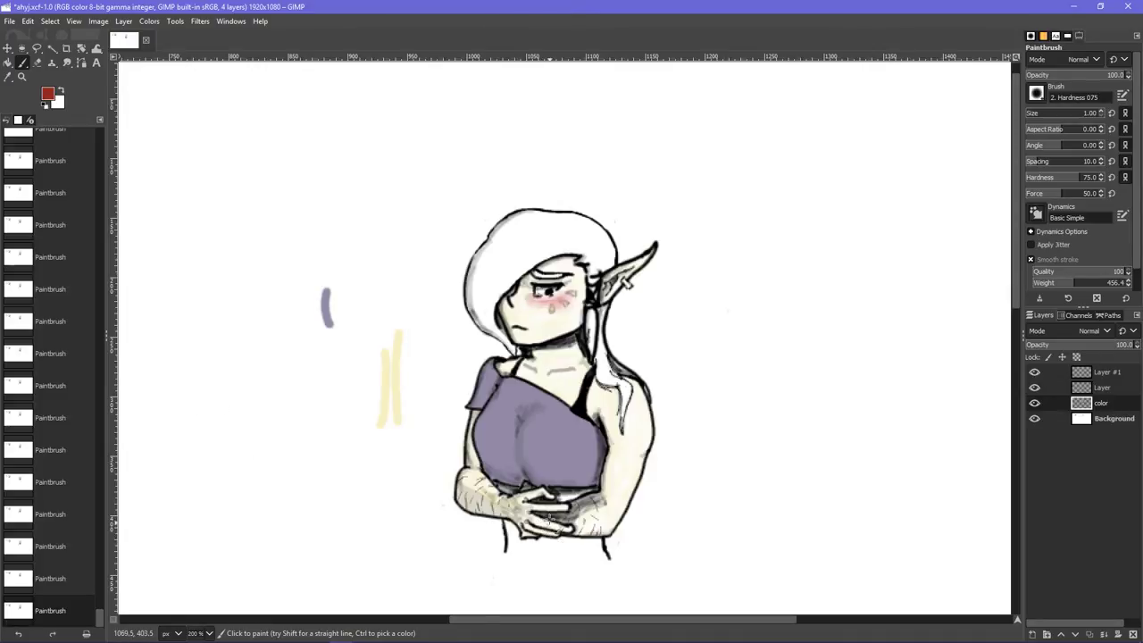
{"action": "left_click_drag", "start_coordinate": [547, 506], "coordinate": [552, 519]}
{"action": "key", "text": "ctrl+z"}
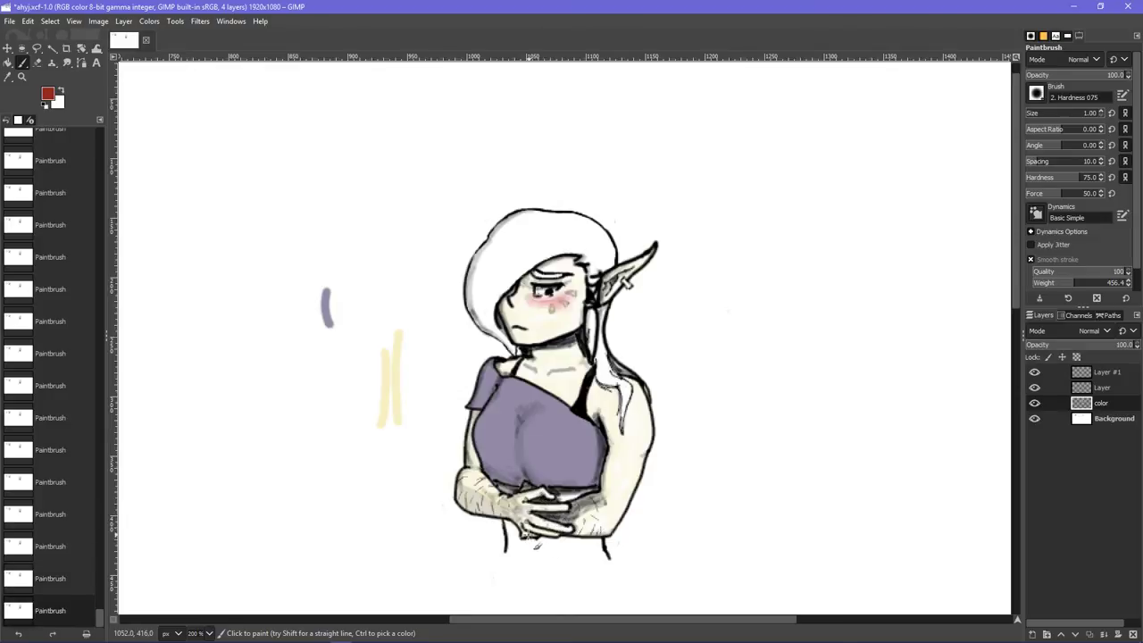
{"action": "left_click_drag", "start_coordinate": [532, 535], "coordinate": [531, 542]}
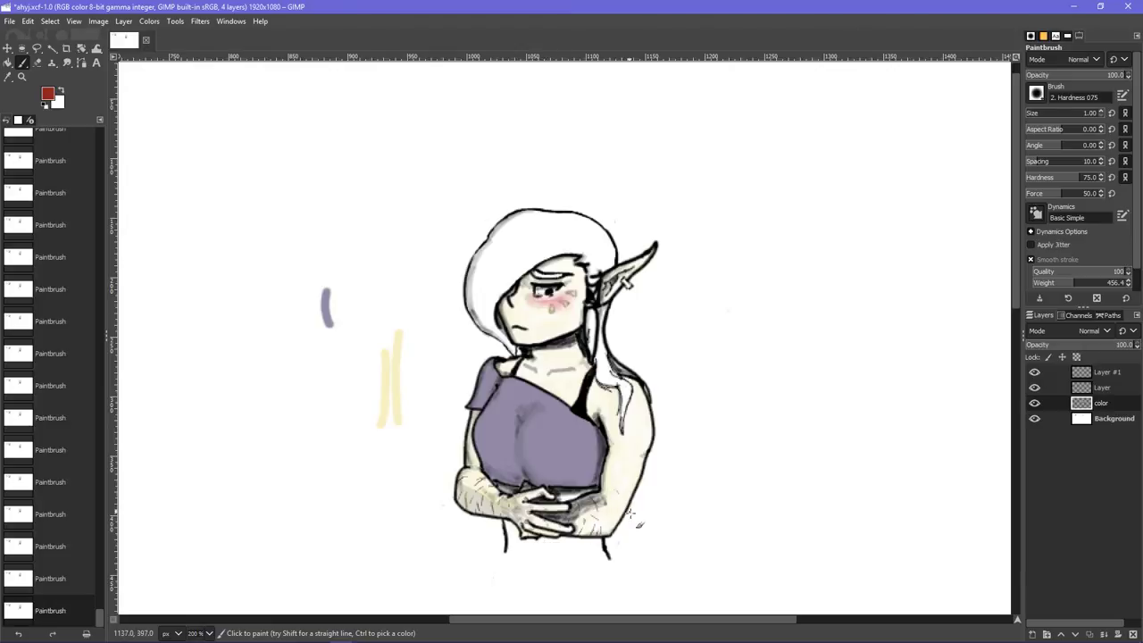
{"action": "key", "text": "ctrl+z"}
{"action": "key", "text": "ctrl+y"}
- Erase the yellow and purple test swatches beside the figure with the Eraser at size 89
{"action": "left_click", "coordinate": [37, 64]}
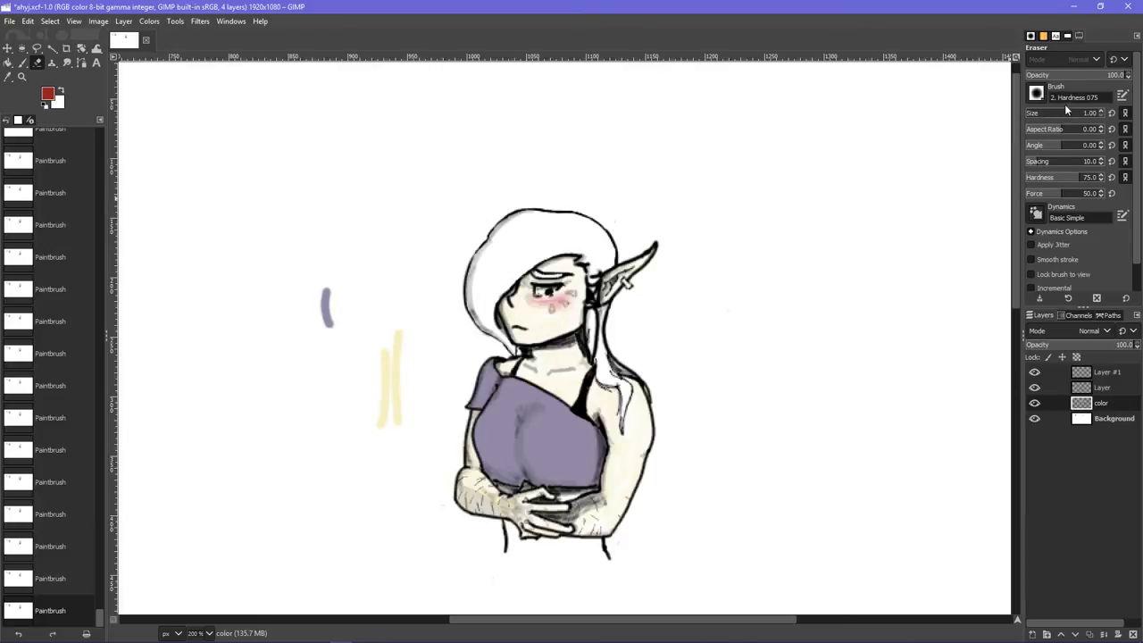
{"action": "left_click_drag", "start_coordinate": [1044, 114], "coordinate": [1078, 115]}
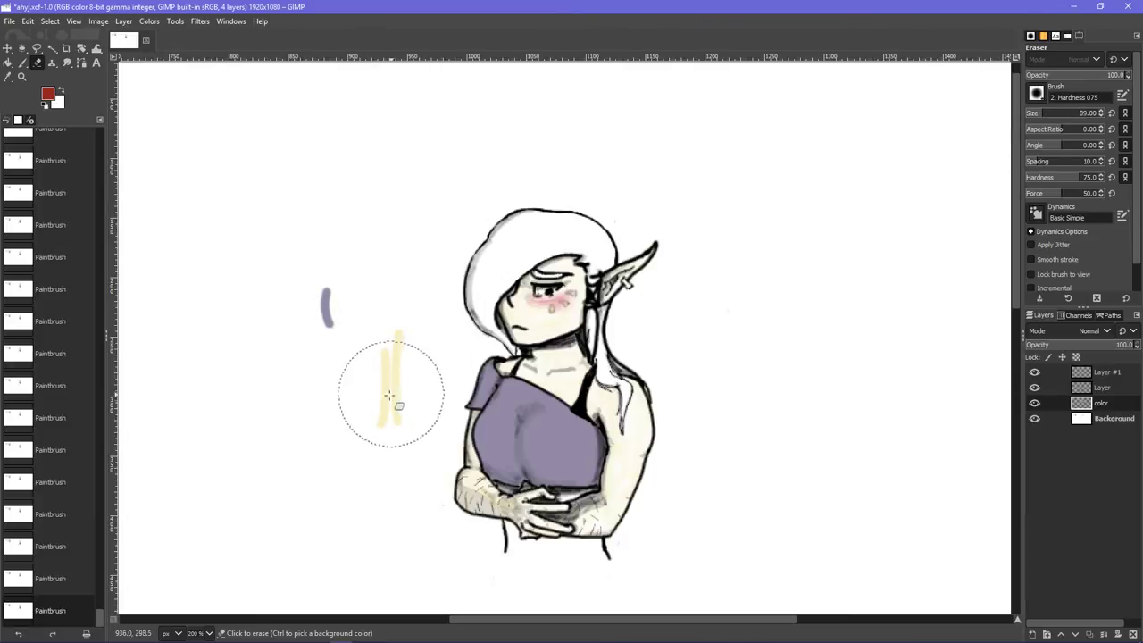
{"action": "mouse_move", "coordinate": [389, 393]}
{"action": "left_mouse_down"}
{"action": "mouse_move", "coordinate": [370, 305]}
{"action": "mouse_move", "coordinate": [353, 296]}
{"action": "mouse_move", "coordinate": [322, 378]}
{"action": "mouse_move", "coordinate": [324, 178]}
{"action": "left_mouse_up"}
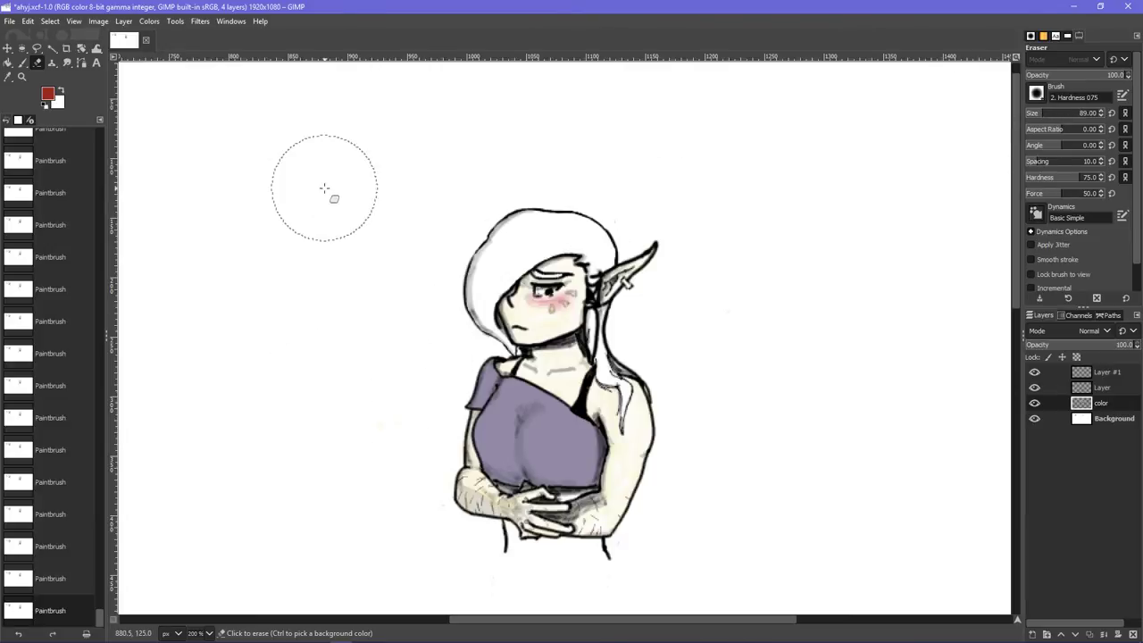
- Switch to the Paintbrush and set its size to 10
{"action": "left_click", "coordinate": [21, 62]}
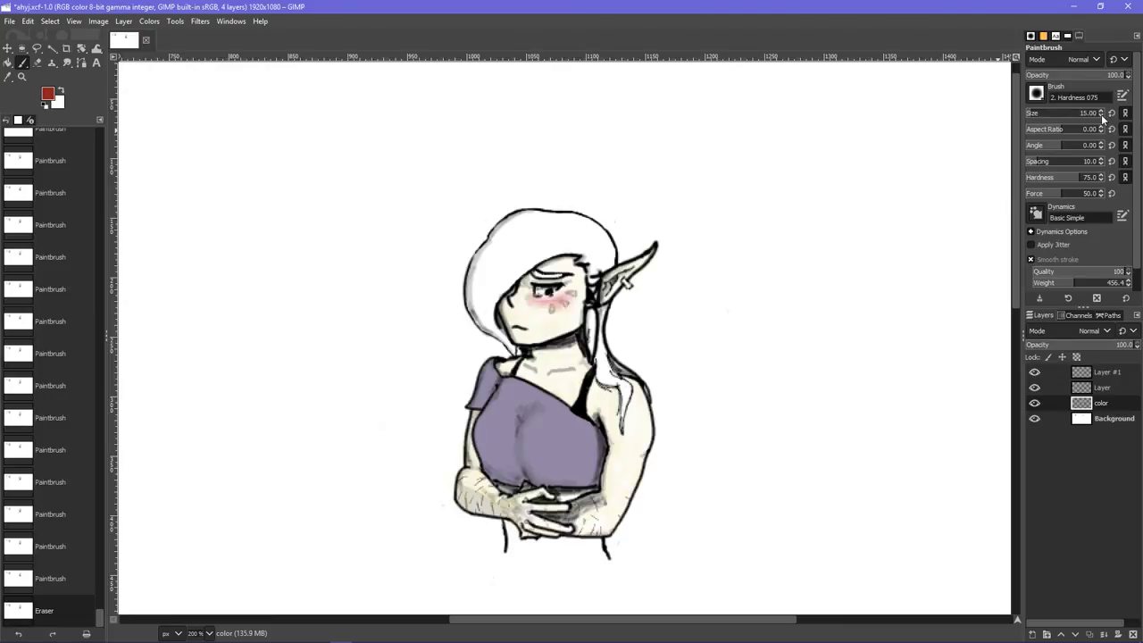
{"action": "scroll", "coordinate": [759, 229], "scroll_direction": "down", "scroll_amount": 3}
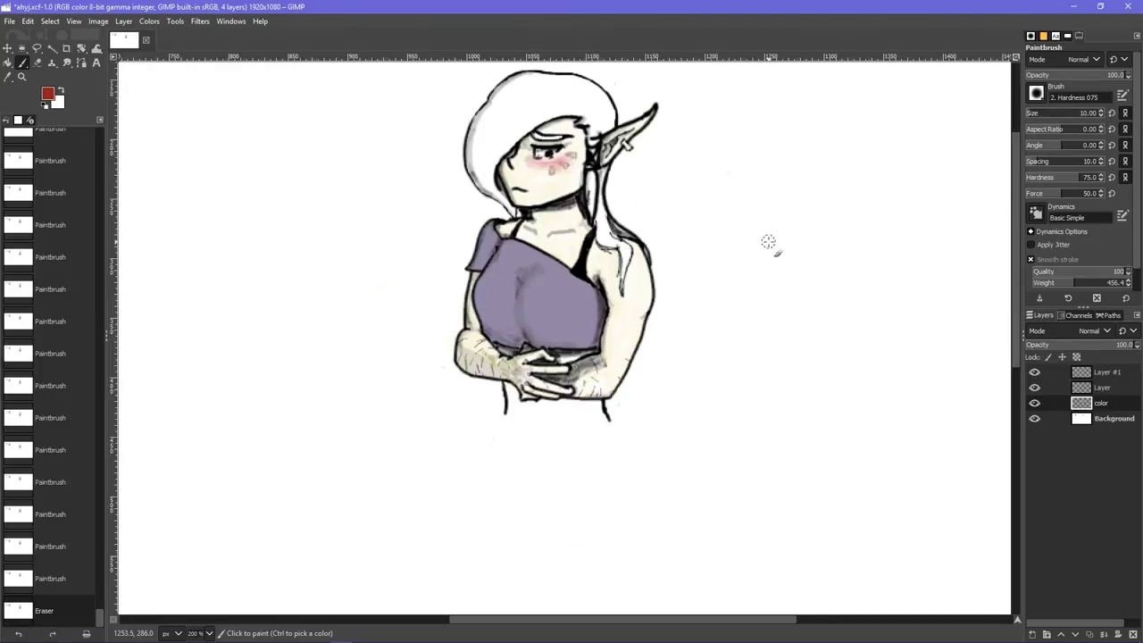
{"action": "scroll", "coordinate": [627, 420], "scroll_direction": "up", "scroll_amount": 3}
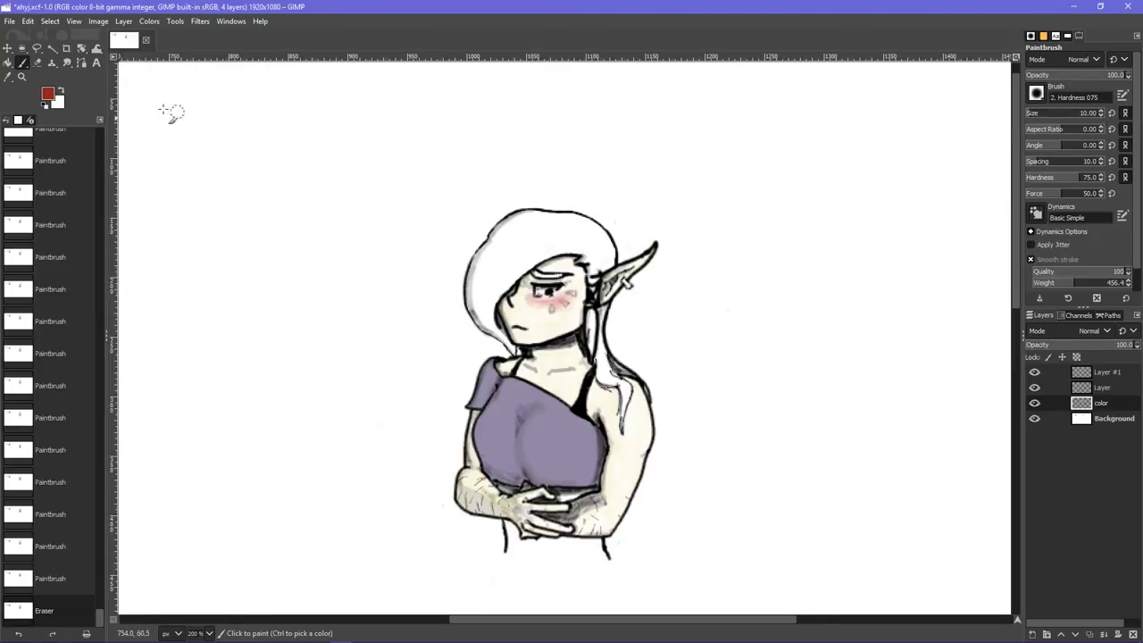
- Mix the muted blue-violet foreground colour 8d8fb3 and paint test strokes on the blank canvas beside the figure
{"action": "left_click", "coordinate": [47, 93]}
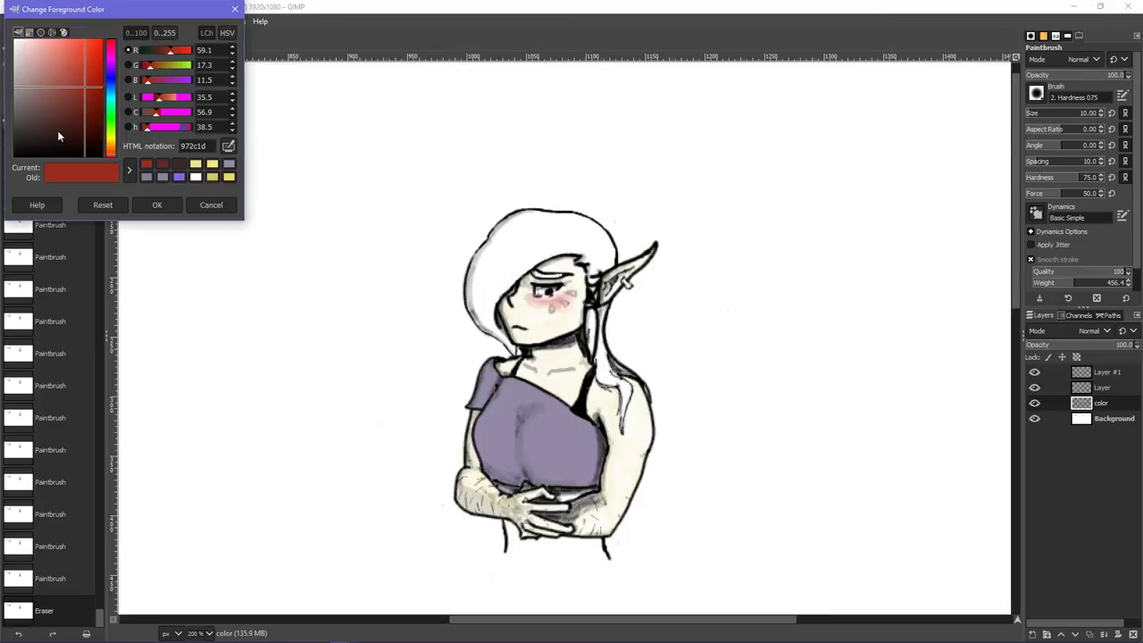
{"action": "left_click_drag", "start_coordinate": [107, 145], "coordinate": [110, 80]}
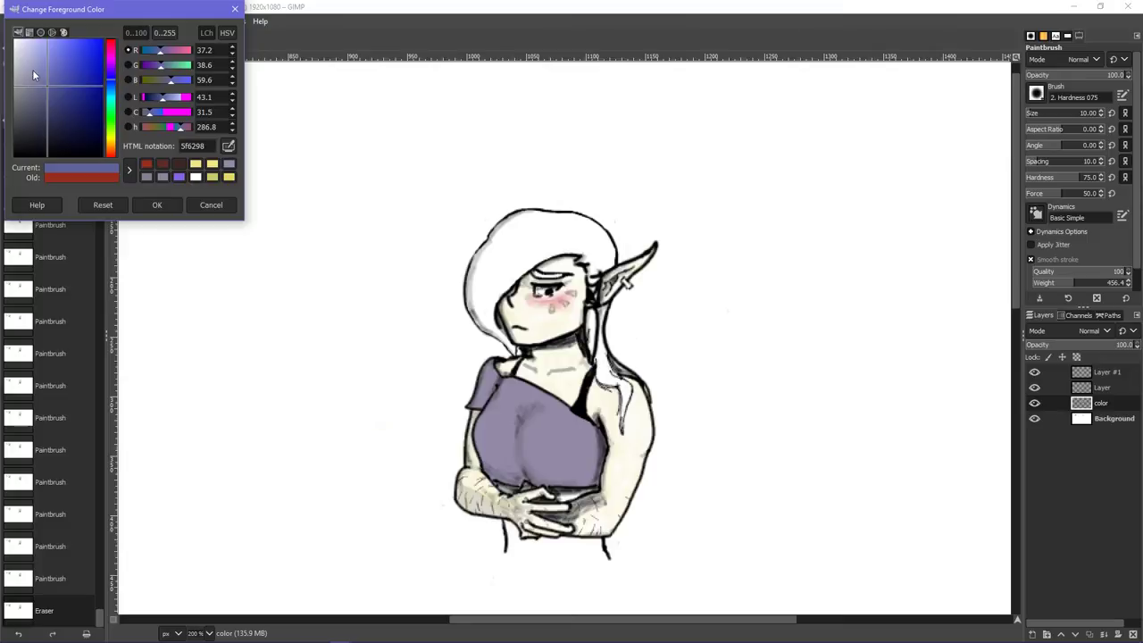
{"action": "left_click_drag", "start_coordinate": [32, 70], "coordinate": [49, 58]}
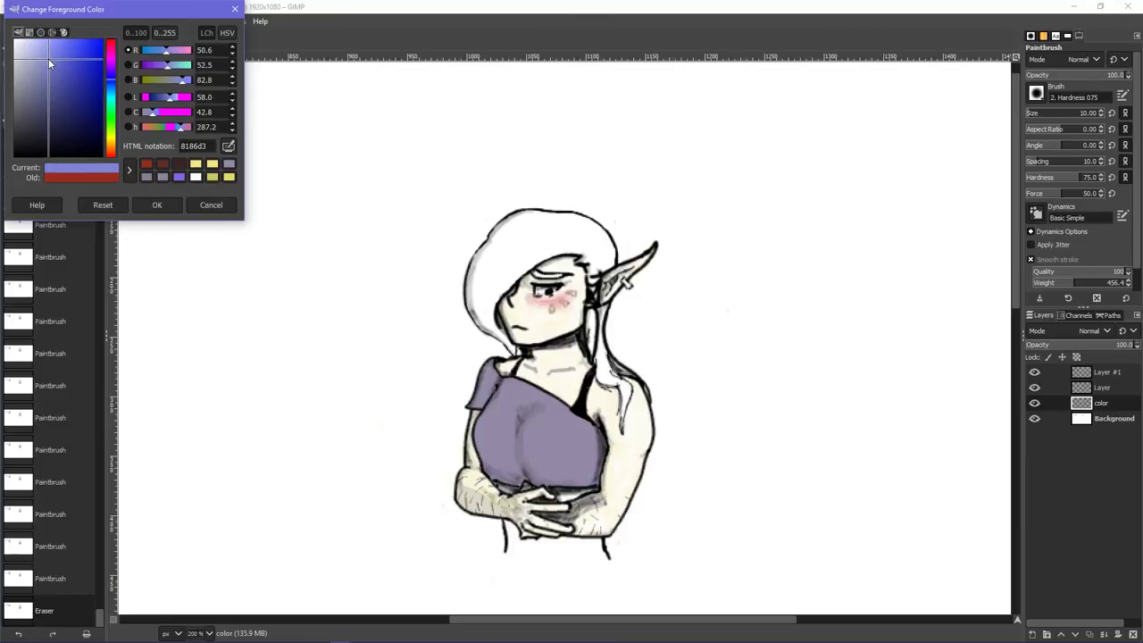
{"action": "left_click", "coordinate": [171, 66]}
{"action": "left_click_drag", "start_coordinate": [166, 55], "coordinate": [164, 55]}
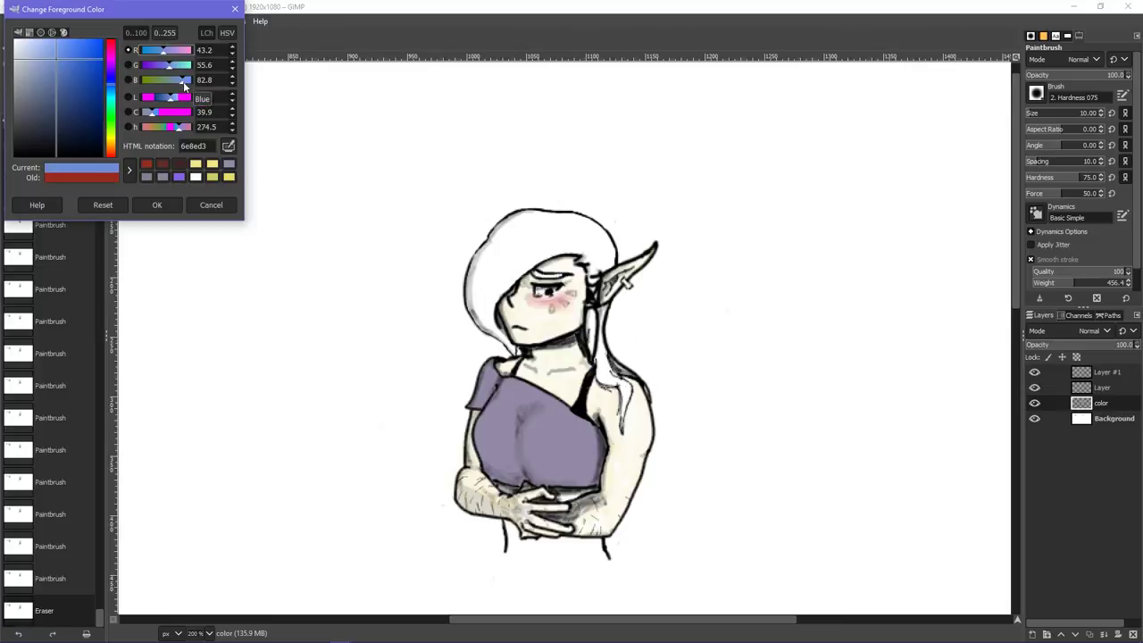
{"action": "left_click_drag", "start_coordinate": [164, 57], "coordinate": [168, 57]}
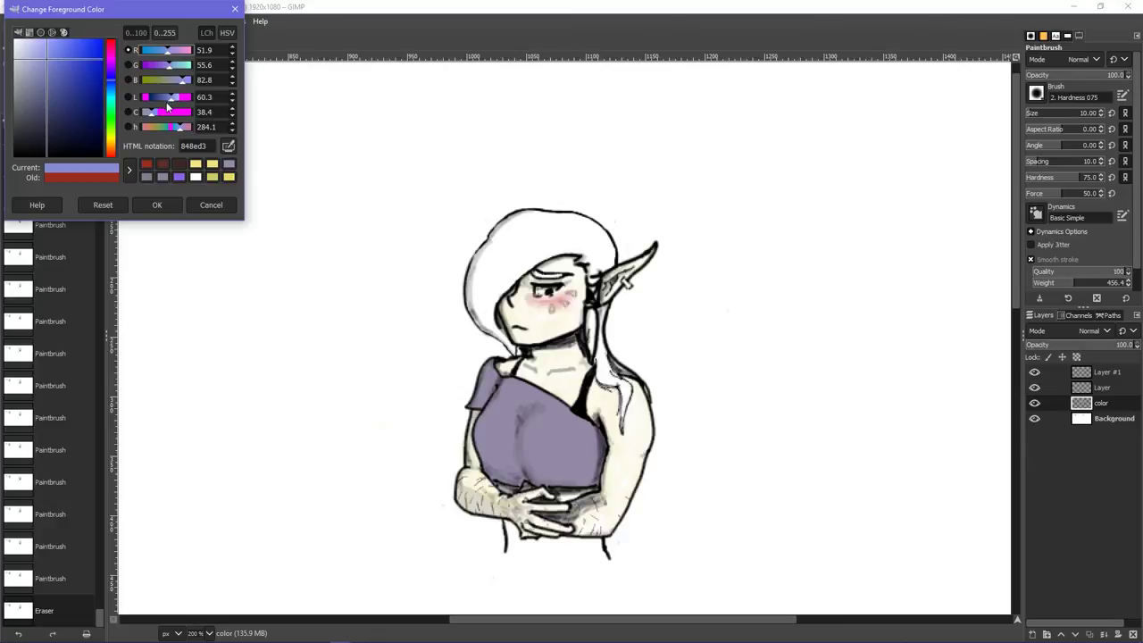
{"action": "left_click_drag", "start_coordinate": [153, 117], "coordinate": [155, 128]}
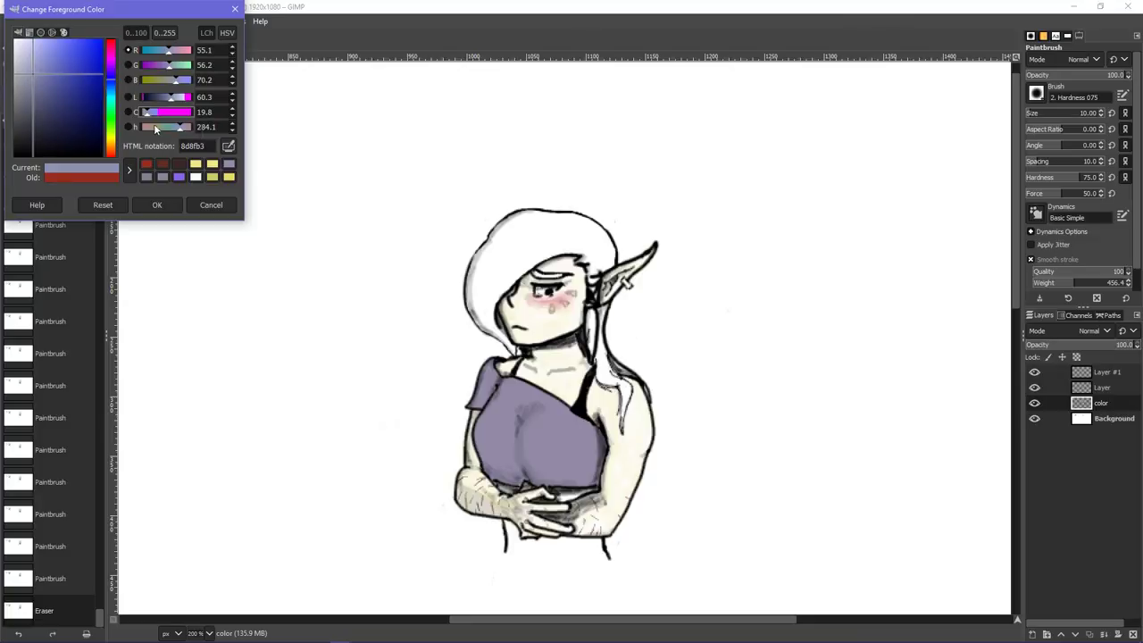
{"action": "left_click", "coordinate": [157, 207]}
{"action": "left_click_drag", "start_coordinate": [195, 274], "coordinate": [221, 242]}
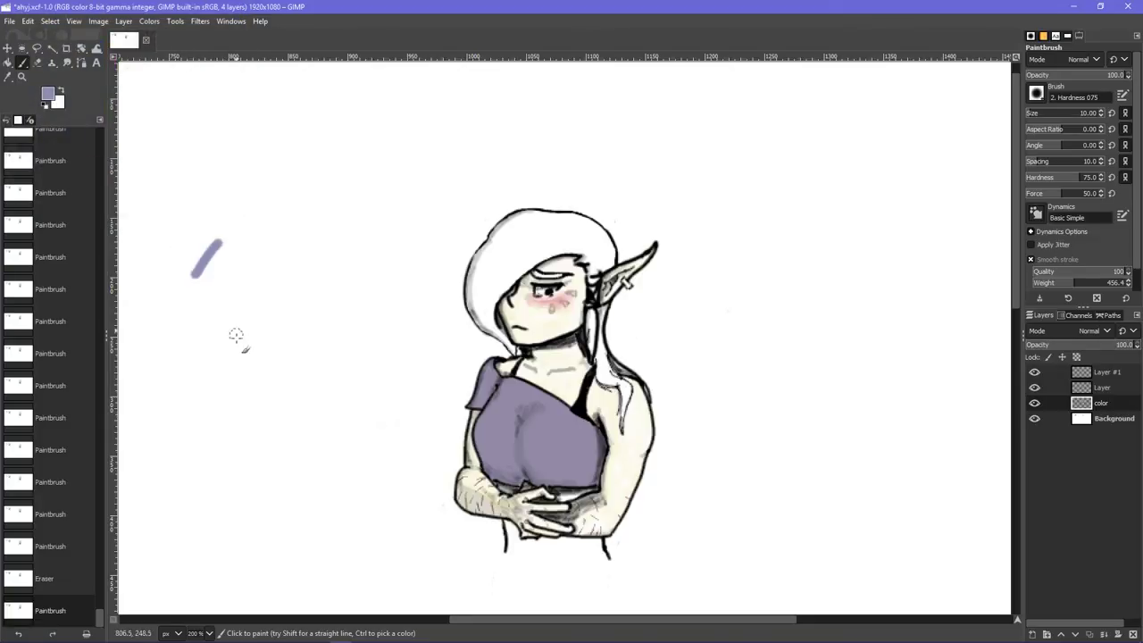
{"action": "mouse_move", "coordinate": [272, 324]}
{"action": "left_mouse_down"}
{"action": "mouse_move", "coordinate": [375, 333]}
{"action": "mouse_move", "coordinate": [366, 370]}
{"action": "mouse_move", "coordinate": [382, 394]}
{"action": "left_mouse_up"}
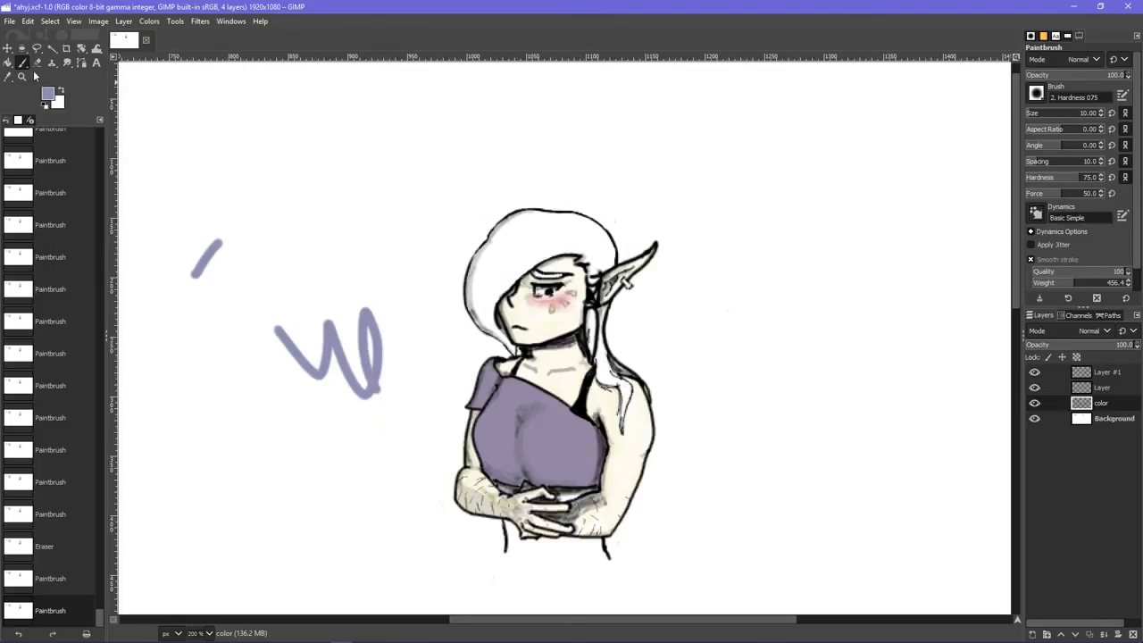
- Mix the muted grey-blue foreground colour 8daab3 and paint test strokes beside the figure and on the front hair
{"action": "left_click", "coordinate": [47, 93]}
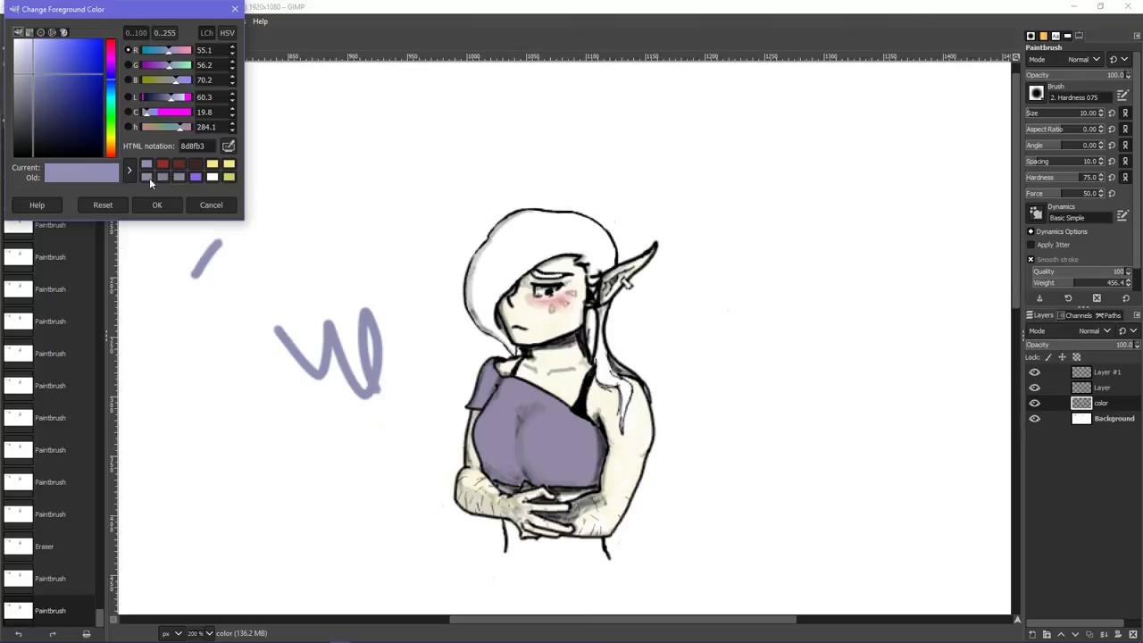
{"action": "mouse_move", "coordinate": [111, 79]}
{"action": "left_mouse_down"}
{"action": "mouse_move", "coordinate": [111, 63]}
{"action": "mouse_move", "coordinate": [114, 98]}
{"action": "left_mouse_up"}
{"action": "left_click", "coordinate": [152, 204]}
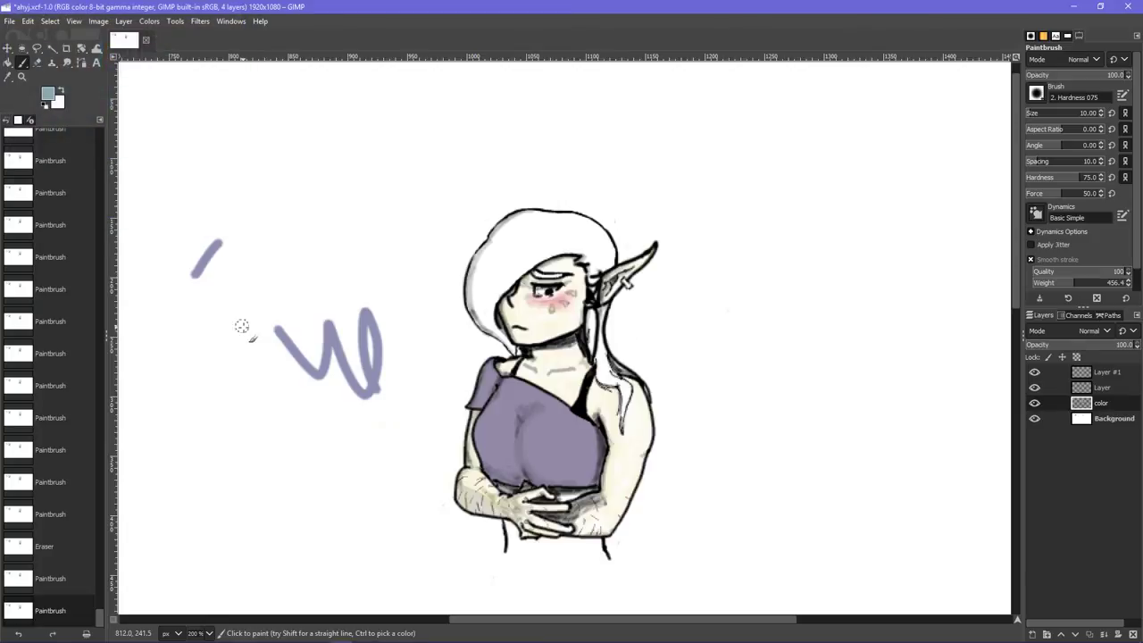
{"action": "left_click_drag", "start_coordinate": [261, 309], "coordinate": [326, 386]}
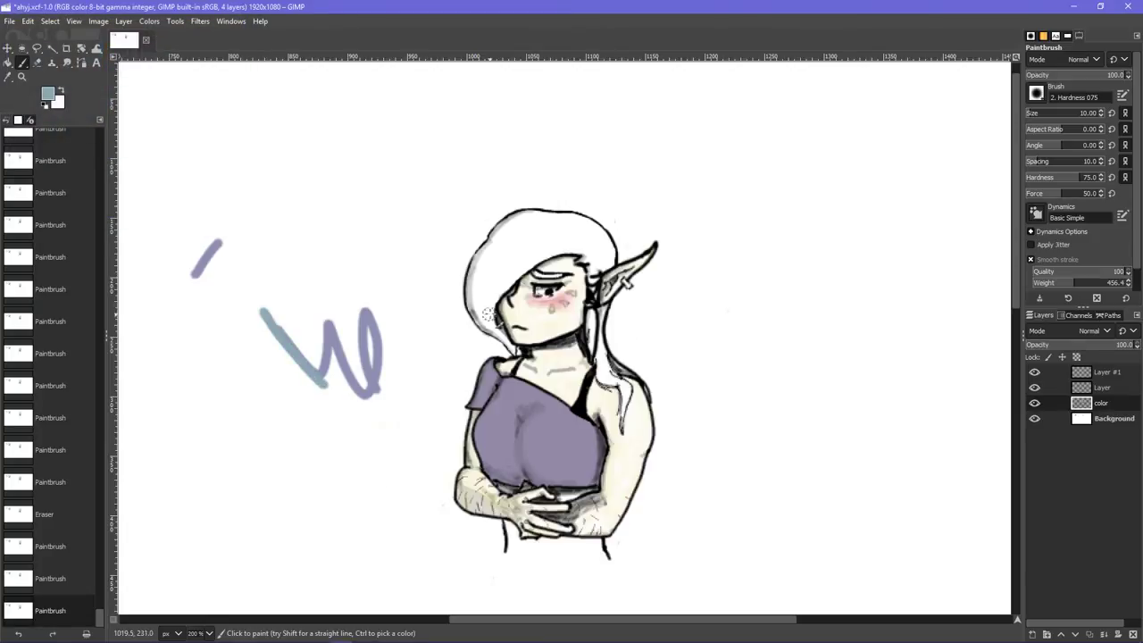
{"action": "mouse_move", "coordinate": [487, 316]}
{"action": "left_mouse_down"}
{"action": "mouse_move", "coordinate": [481, 279]}
{"action": "mouse_move", "coordinate": [505, 266]}
{"action": "left_mouse_up"}
- Try painting the tip of the front hair below the chin with a size 5 brush
{"action": "left_click", "coordinate": [209, 633]}
{"action": "left_click", "coordinate": [214, 525]}
{"action": "scroll", "coordinate": [302, 459], "scroll_direction": "up", "scroll_amount": 3}
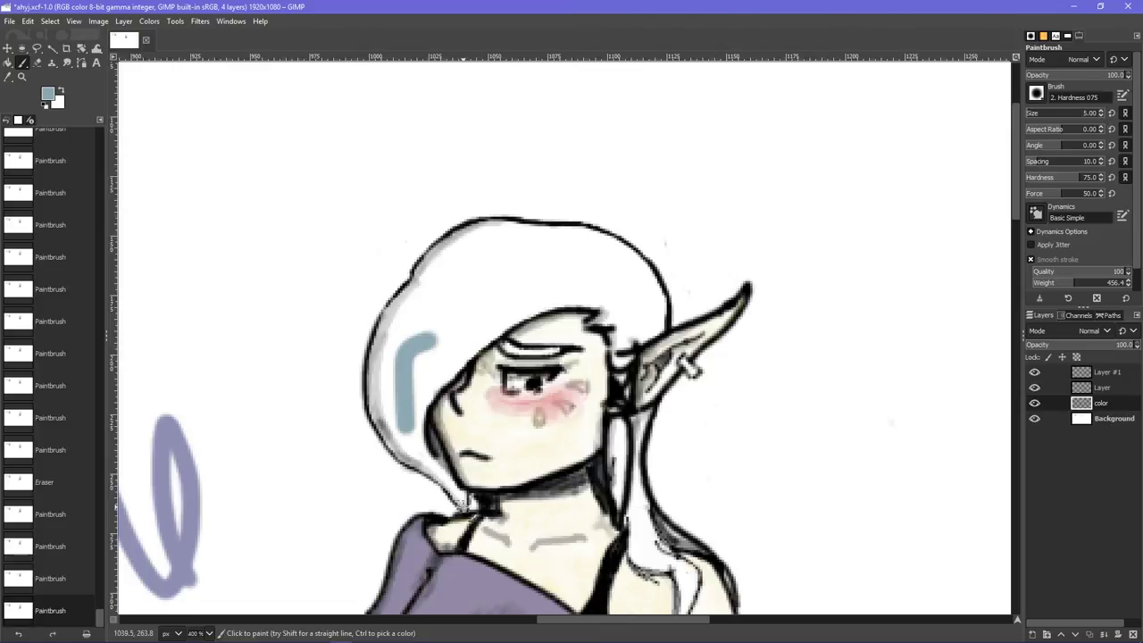
{"action": "left_click_drag", "start_coordinate": [464, 506], "coordinate": [451, 486]}
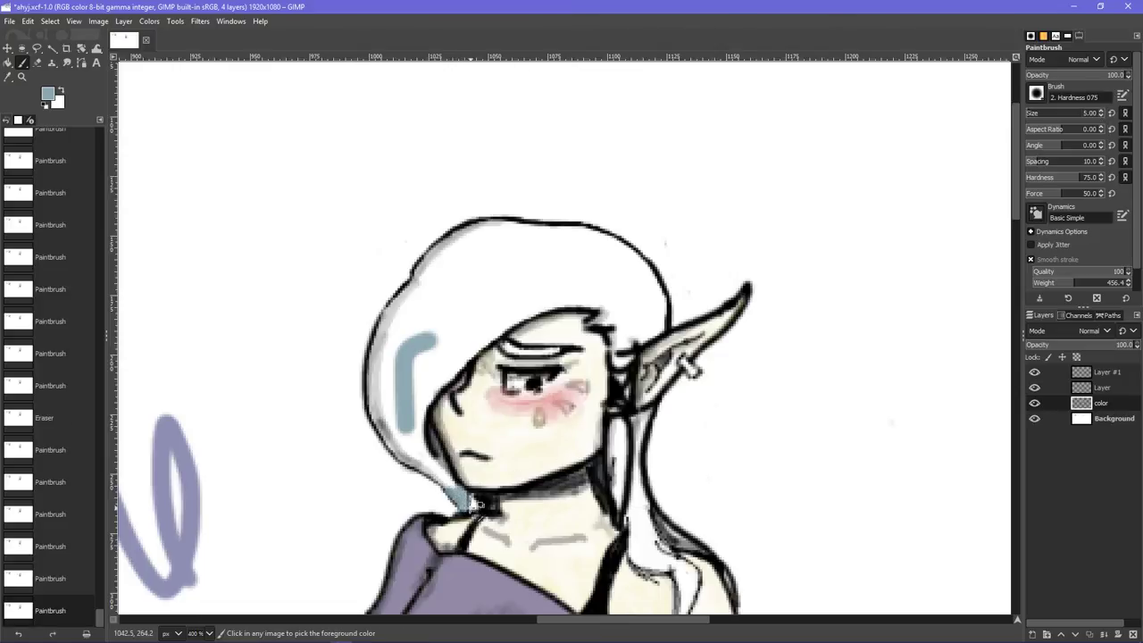
{"action": "key", "text": "ctrl+z"}
{"action": "key", "text": "ctrl+z"}
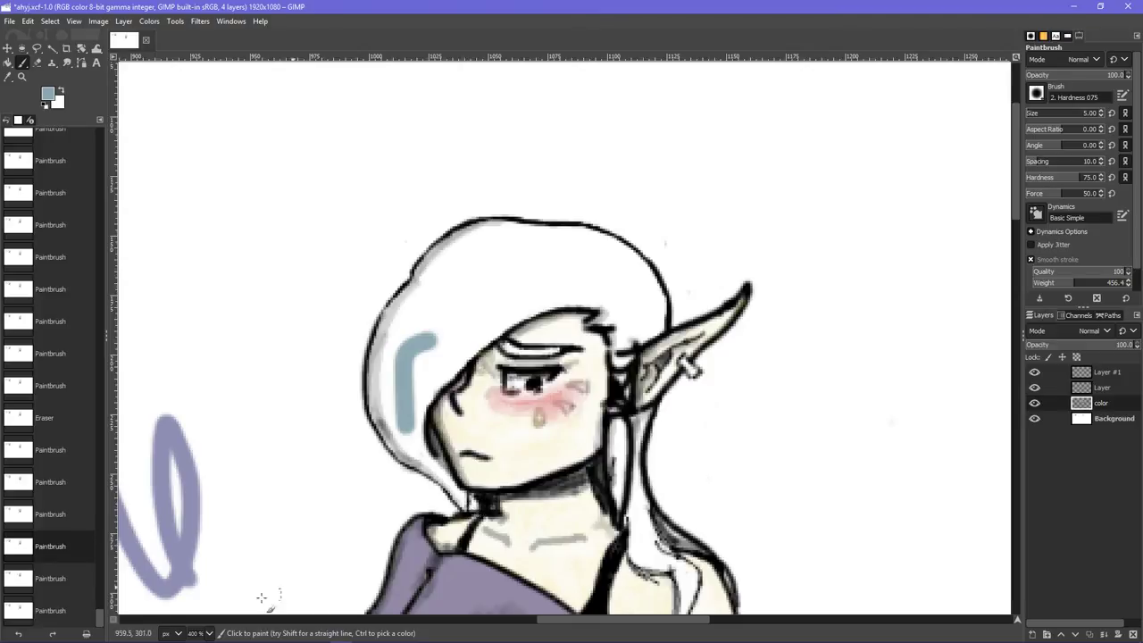
- Fill the pointed tip of the front hair beside the chin with grey-blue strokes at brush size 2
{"action": "left_click", "coordinate": [209, 633]}
{"action": "left_click", "coordinate": [217, 518]}
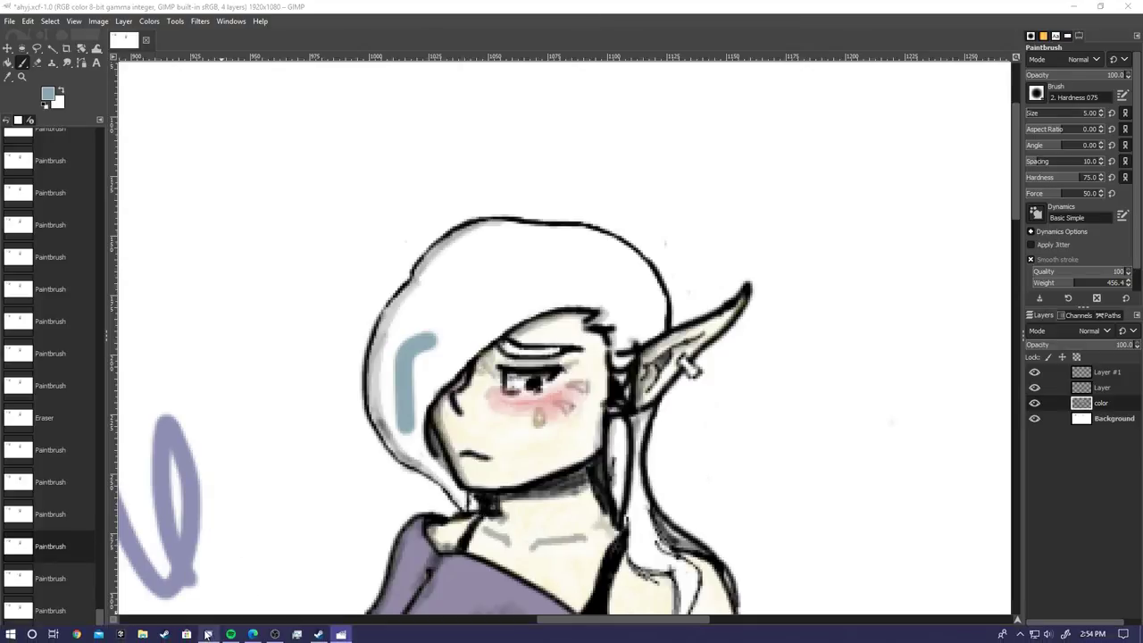
{"action": "left_click", "coordinate": [202, 633]}
{"action": "left_click", "coordinate": [208, 503]}
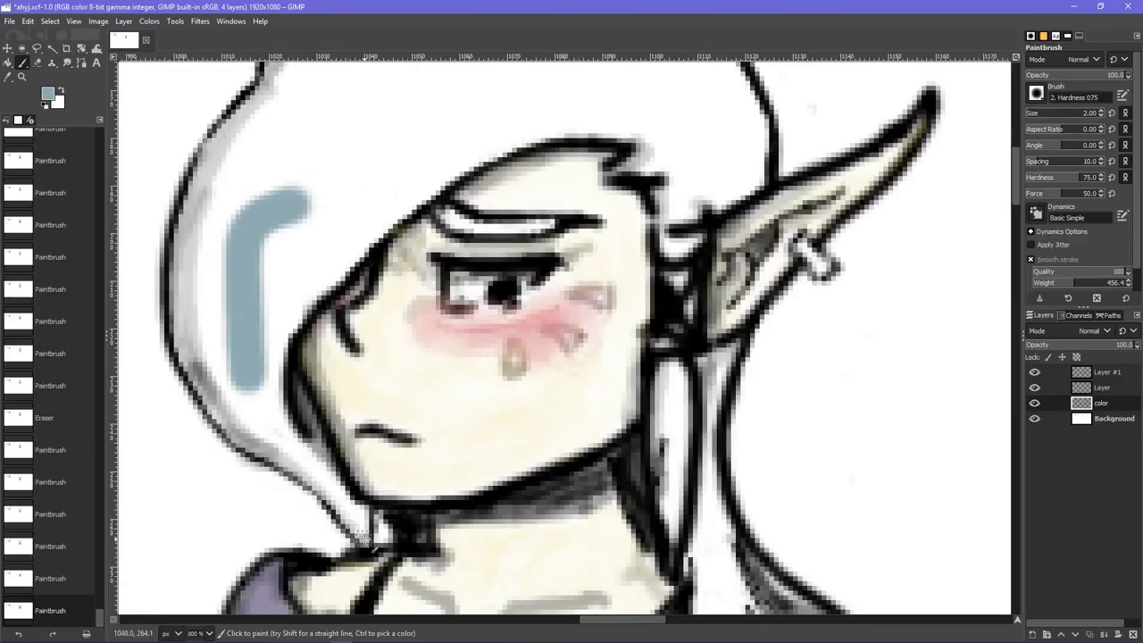
{"action": "mouse_move", "coordinate": [357, 530]}
{"action": "left_mouse_down"}
{"action": "mouse_move", "coordinate": [368, 542]}
{"action": "mouse_move", "coordinate": [364, 511]}
{"action": "mouse_move", "coordinate": [365, 540]}
{"action": "left_mouse_up"}
{"action": "left_click_drag", "start_coordinate": [364, 539], "coordinate": [315, 467]}
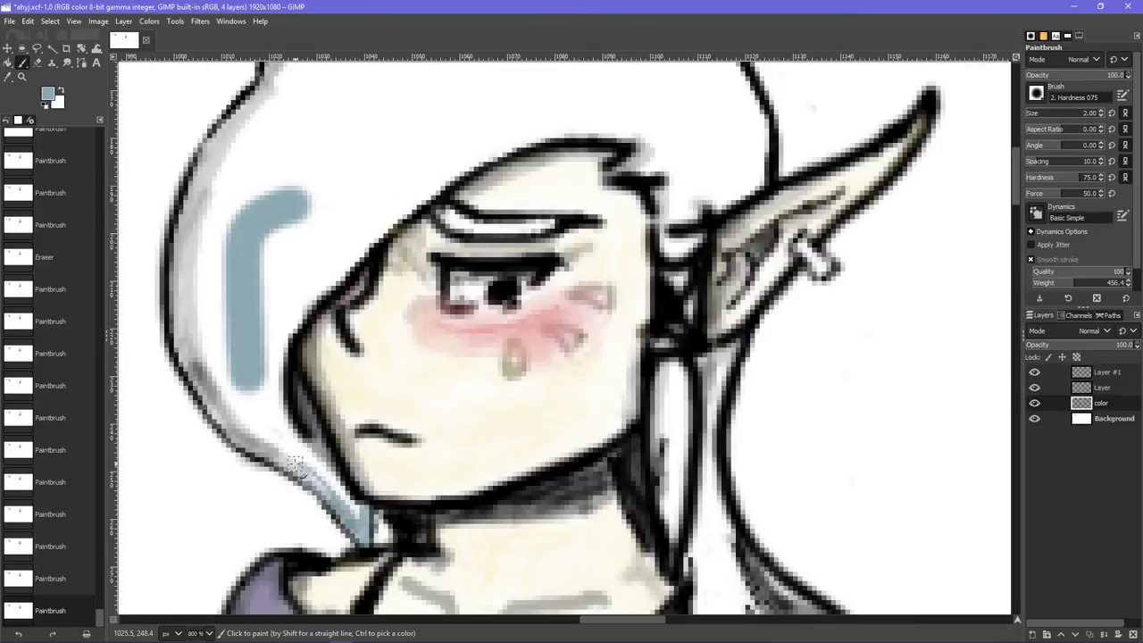
{"action": "left_click_drag", "start_coordinate": [360, 514], "coordinate": [321, 461]}
{"action": "left_click_drag", "start_coordinate": [355, 511], "coordinate": [324, 463]}
{"action": "key", "text": "ctrl+z"}
{"action": "mouse_move", "coordinate": [320, 456]}
{"action": "left_mouse_down"}
{"action": "mouse_move", "coordinate": [338, 487]}
{"action": "mouse_move", "coordinate": [302, 451]}
{"action": "mouse_move", "coordinate": [344, 487]}
{"action": "mouse_move", "coordinate": [294, 463]}
{"action": "mouse_move", "coordinate": [336, 500]}
{"action": "mouse_move", "coordinate": [291, 451]}
{"action": "mouse_move", "coordinate": [334, 485]}
{"action": "mouse_move", "coordinate": [275, 458]}
{"action": "mouse_move", "coordinate": [325, 476]}
{"action": "mouse_move", "coordinate": [267, 450]}
{"action": "mouse_move", "coordinate": [314, 471]}
{"action": "mouse_move", "coordinate": [288, 447]}
{"action": "mouse_move", "coordinate": [323, 471]}
{"action": "left_mouse_up"}
{"action": "mouse_move", "coordinate": [236, 434]}
{"action": "left_mouse_down"}
{"action": "mouse_move", "coordinate": [284, 452]}
{"action": "mouse_move", "coordinate": [246, 418]}
{"action": "mouse_move", "coordinate": [306, 458]}
{"action": "mouse_move", "coordinate": [243, 414]}
{"action": "mouse_move", "coordinate": [301, 460]}
{"action": "mouse_move", "coordinate": [279, 427]}
{"action": "left_mouse_up"}
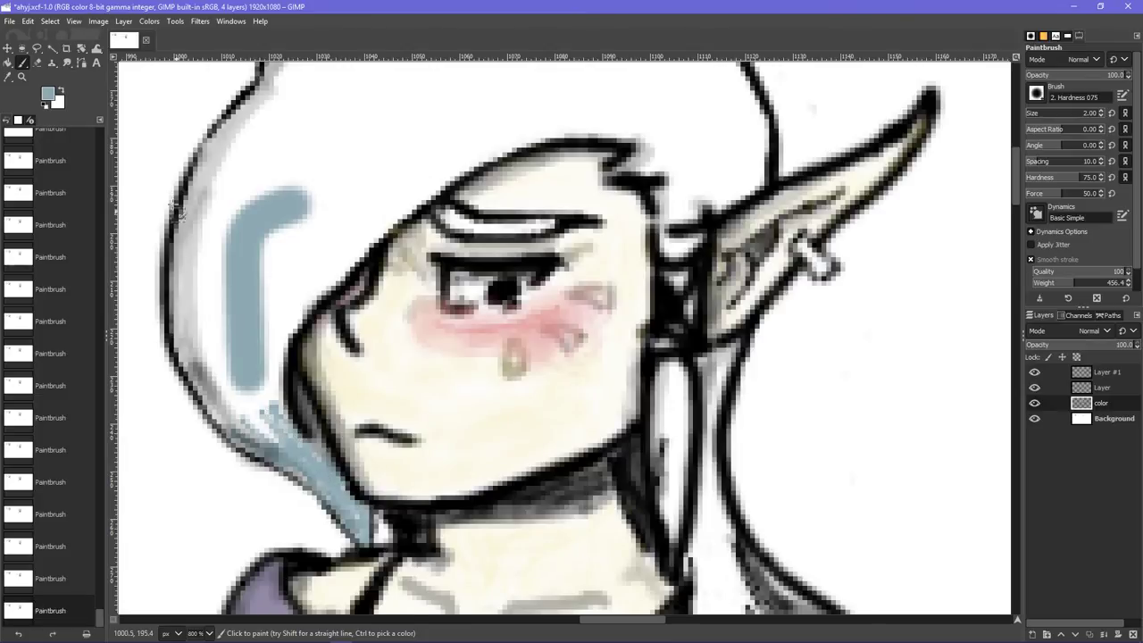
- Erase the thick grey-blue test stroke on the front hair with the Eraser at size 6
{"action": "key", "text": "shift+e"}
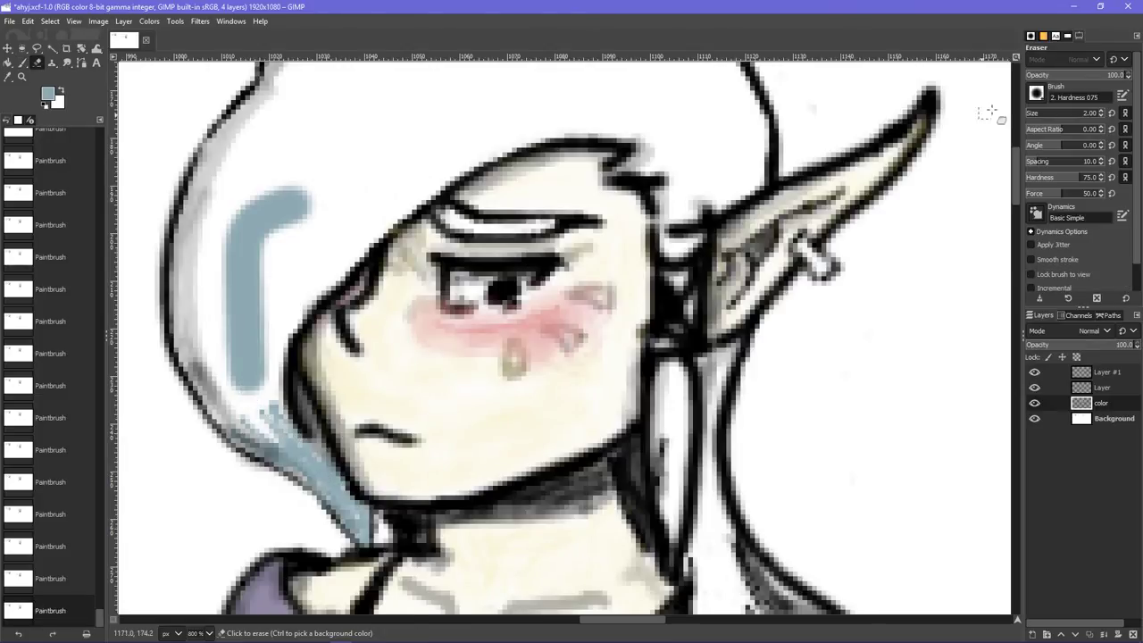
{"action": "left_click", "coordinate": [1102, 114]}
{"action": "mouse_move", "coordinate": [261, 391]}
{"action": "left_mouse_down"}
{"action": "mouse_move", "coordinate": [252, 314]}
{"action": "mouse_move", "coordinate": [246, 395]}
{"action": "mouse_move", "coordinate": [229, 369]}
{"action": "mouse_move", "coordinate": [243, 382]}
{"action": "mouse_move", "coordinate": [266, 265]}
{"action": "mouse_move", "coordinate": [254, 232]}
{"action": "mouse_move", "coordinate": [230, 281]}
{"action": "mouse_move", "coordinate": [288, 173]}
{"action": "mouse_move", "coordinate": [230, 204]}
{"action": "mouse_move", "coordinate": [231, 268]}
{"action": "left_mouse_up"}
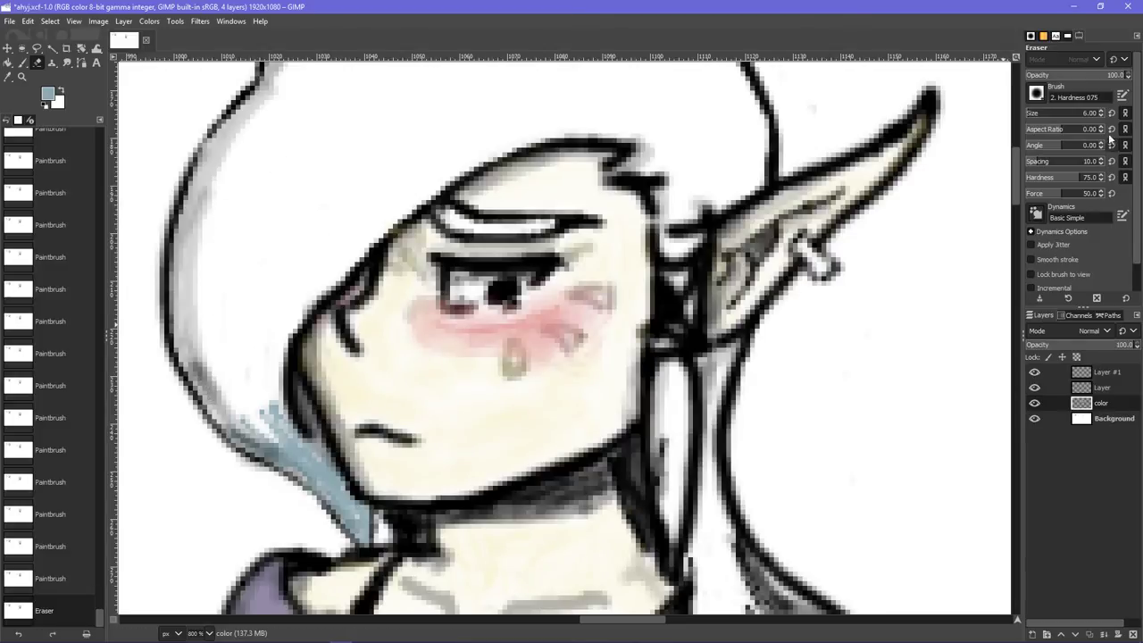
- Try a Paintbrush stroke on the narrow hair lock hanging in front of the ear
{"action": "left_click", "coordinate": [23, 63]}
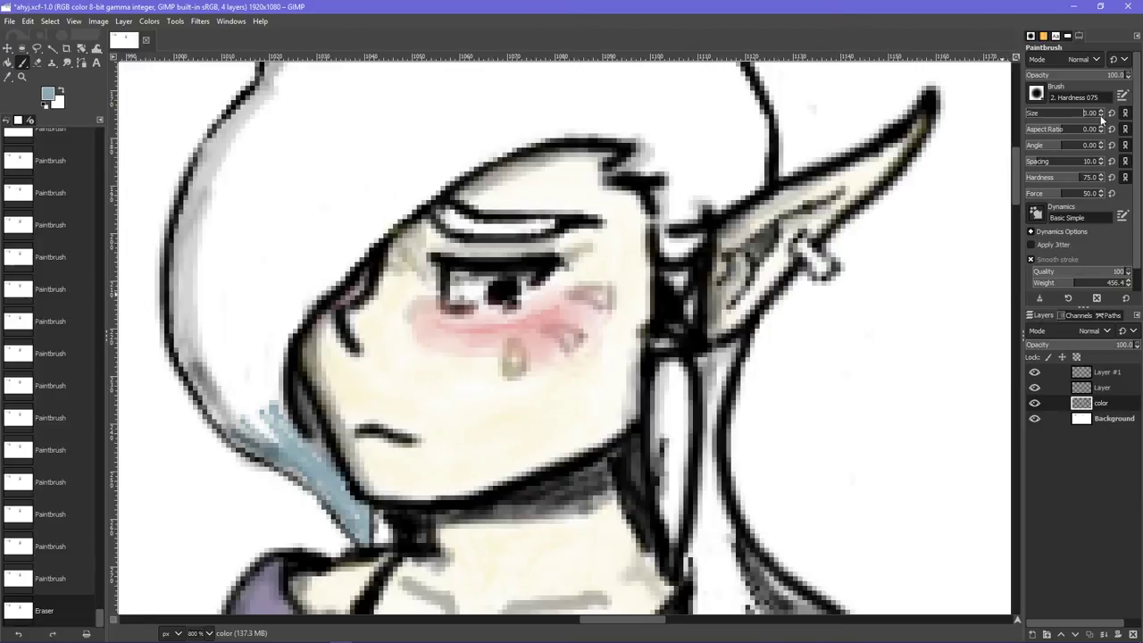
{"action": "left_click_drag", "start_coordinate": [664, 550], "coordinate": [677, 477]}
{"action": "key", "text": "z"}
{"action": "key", "text": "ctrl+z"}
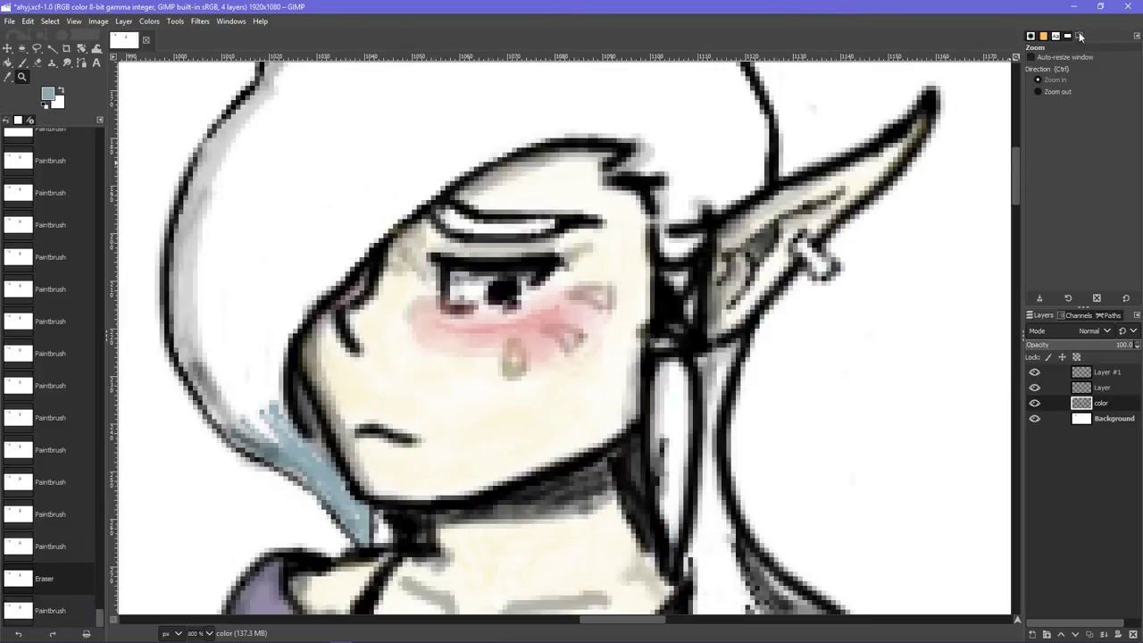
{"action": "left_click", "coordinate": [1079, 36]}
{"action": "left_click", "coordinate": [1026, 95]}
{"action": "key", "text": "p"}
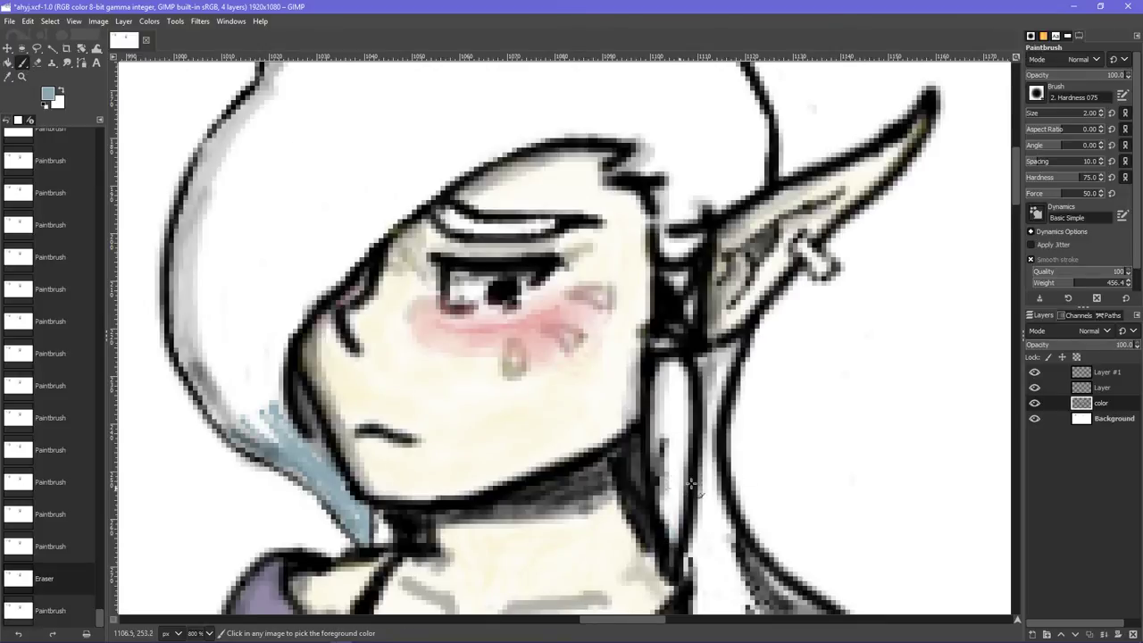
- Fill the narrow hair lock in front of the ear with grey-blue strokes at brush size 1
{"action": "left_click", "coordinate": [1101, 116]}
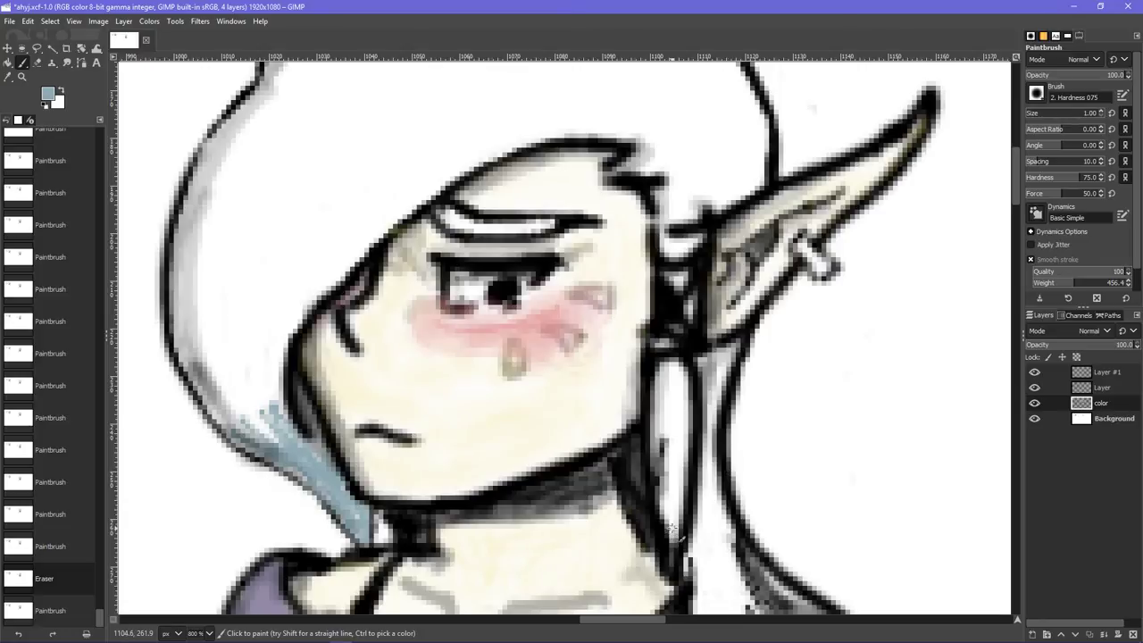
{"action": "mouse_move", "coordinate": [671, 530]}
{"action": "left_mouse_down"}
{"action": "mouse_move", "coordinate": [669, 567]}
{"action": "mouse_move", "coordinate": [669, 482]}
{"action": "mouse_move", "coordinate": [661, 500]}
{"action": "mouse_move", "coordinate": [672, 456]}
{"action": "left_mouse_up"}
{"action": "left_click", "coordinate": [675, 528]}
{"action": "key", "text": "ctrl+z"}
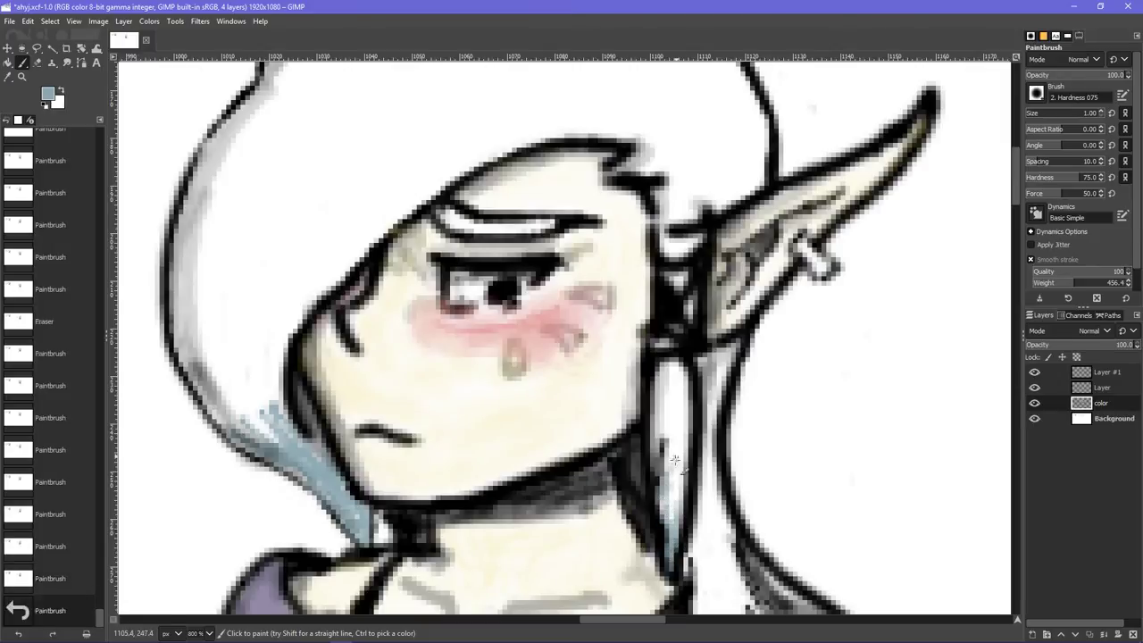
{"action": "left_click_drag", "start_coordinate": [668, 507], "coordinate": [670, 408]}
{"action": "left_click_drag", "start_coordinate": [671, 510], "coordinate": [673, 437]}
{"action": "left_click_drag", "start_coordinate": [673, 482], "coordinate": [683, 402]}
{"action": "left_click_drag", "start_coordinate": [684, 446], "coordinate": [687, 384]}
{"action": "mouse_move", "coordinate": [659, 463]}
{"action": "left_mouse_down"}
{"action": "mouse_move", "coordinate": [658, 397]}
{"action": "mouse_move", "coordinate": [662, 452]}
{"action": "mouse_move", "coordinate": [666, 401]}
{"action": "mouse_move", "coordinate": [669, 443]}
{"action": "left_mouse_up"}
{"action": "mouse_move", "coordinate": [668, 380]}
{"action": "left_mouse_down"}
{"action": "mouse_move", "coordinate": [665, 527]}
{"action": "mouse_move", "coordinate": [659, 478]}
{"action": "mouse_move", "coordinate": [676, 467]}
{"action": "mouse_move", "coordinate": [662, 376]}
{"action": "mouse_move", "coordinate": [658, 402]}
{"action": "mouse_move", "coordinate": [668, 367]}
{"action": "mouse_move", "coordinate": [662, 440]}
{"action": "mouse_move", "coordinate": [664, 397]}
{"action": "mouse_move", "coordinate": [668, 417]}
{"action": "mouse_move", "coordinate": [684, 373]}
{"action": "mouse_move", "coordinate": [681, 408]}
{"action": "left_mouse_up"}
{"action": "key", "text": "ctrl+z"}
{"action": "key", "text": "ctrl+z"}
{"action": "left_click_drag", "start_coordinate": [671, 366], "coordinate": [676, 390]}
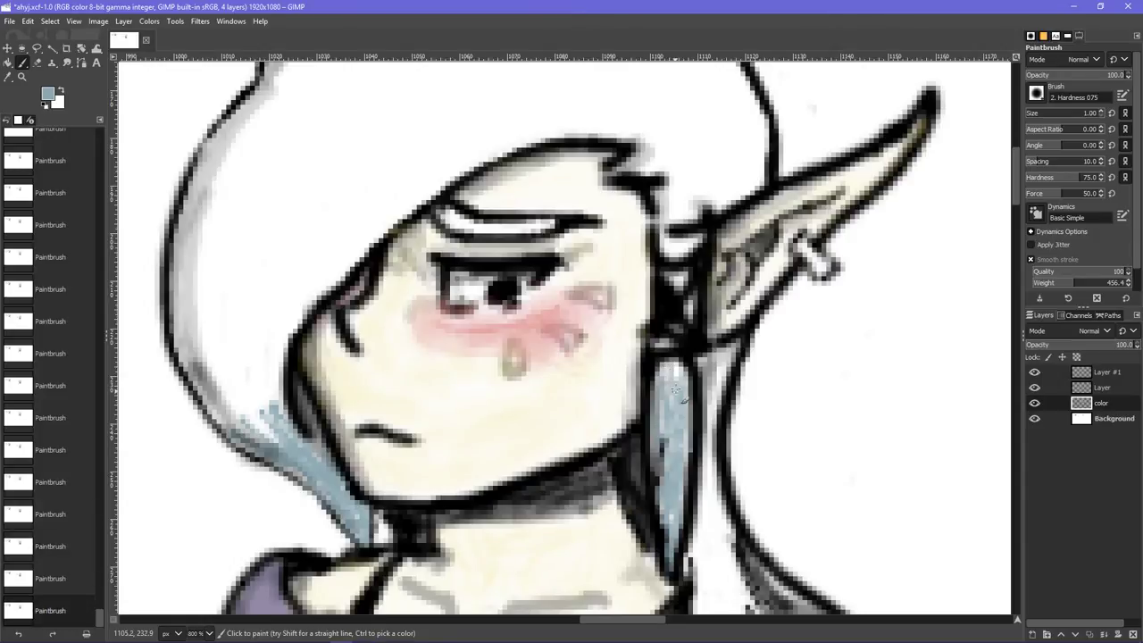
{"action": "mouse_move", "coordinate": [671, 447]}
{"action": "left_mouse_down"}
{"action": "mouse_move", "coordinate": [677, 434]}
{"action": "mouse_move", "coordinate": [683, 459]}
{"action": "left_mouse_up"}
- Paint thin grey-blue strand strokes upward from the shaded tip into the front hair beside the face
{"action": "left_click_drag", "start_coordinate": [272, 436], "coordinate": [248, 332]}
{"action": "mouse_move", "coordinate": [268, 442]}
{"action": "left_mouse_down"}
{"action": "mouse_move", "coordinate": [243, 349]}
{"action": "mouse_move", "coordinate": [246, 430]}
{"action": "mouse_move", "coordinate": [207, 401]}
{"action": "mouse_move", "coordinate": [203, 343]}
{"action": "left_mouse_up"}
{"action": "left_click_drag", "start_coordinate": [237, 430], "coordinate": [215, 307]}
{"action": "left_click_drag", "start_coordinate": [200, 368], "coordinate": [203, 252]}
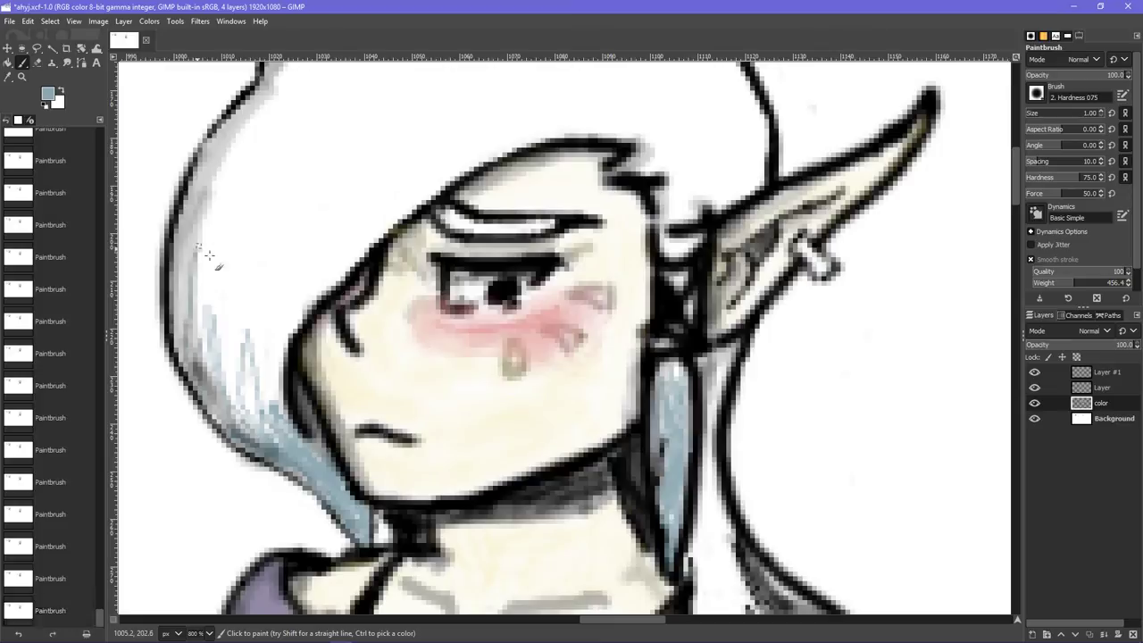
{"action": "left_click_drag", "start_coordinate": [266, 435], "coordinate": [257, 319]}
{"action": "left_click_drag", "start_coordinate": [268, 403], "coordinate": [282, 304]}
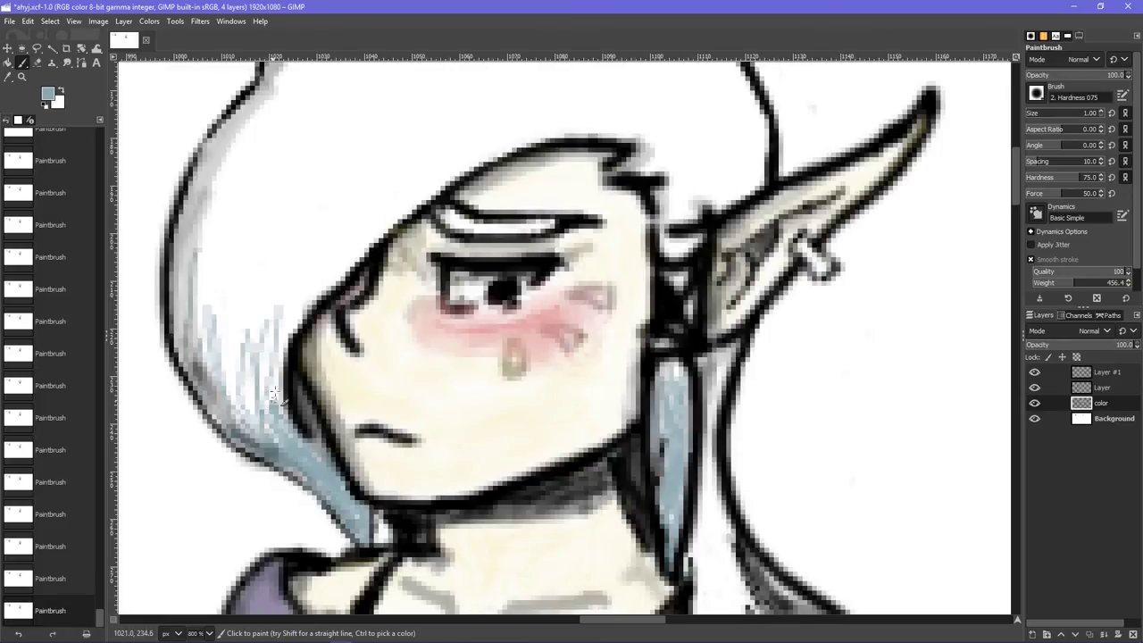
{"action": "left_click_drag", "start_coordinate": [275, 395], "coordinate": [278, 293]}
- Streak the tapered end of the long hair lock over the upper arm with grey-blue
{"action": "scroll", "coordinate": [732, 414], "scroll_direction": "down", "scroll_amount": 1}
{"action": "scroll", "coordinate": [794, 511], "scroll_direction": "down", "scroll_amount": 3}
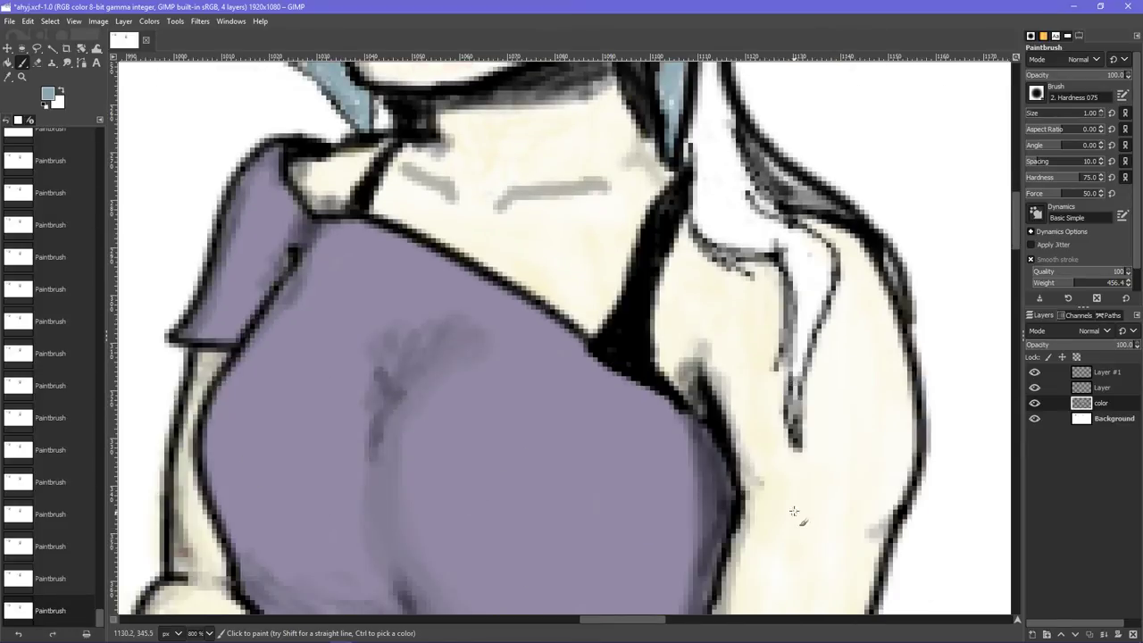
{"action": "left_click_drag", "start_coordinate": [796, 424], "coordinate": [801, 335]}
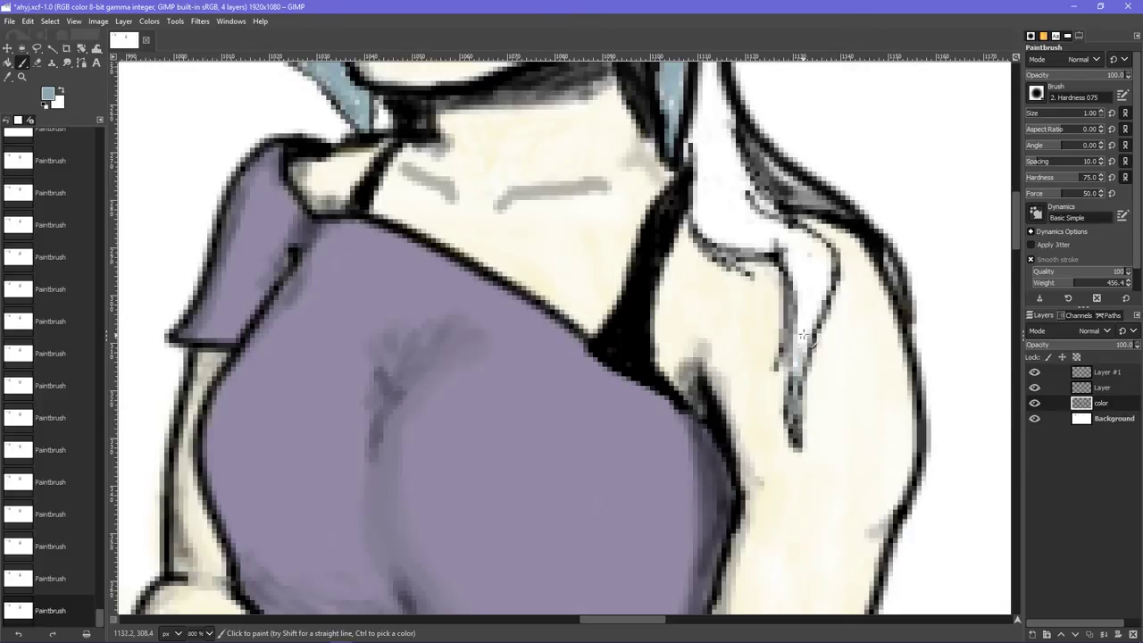
{"action": "left_click_drag", "start_coordinate": [797, 374], "coordinate": [799, 304]}
{"action": "mouse_move", "coordinate": [807, 354]}
{"action": "left_mouse_down"}
{"action": "mouse_move", "coordinate": [808, 286]}
{"action": "mouse_move", "coordinate": [815, 303]}
{"action": "mouse_move", "coordinate": [818, 291]}
{"action": "left_mouse_up"}
{"action": "left_click_drag", "start_coordinate": [812, 333], "coordinate": [825, 261]}
{"action": "mouse_move", "coordinate": [831, 303]}
{"action": "left_mouse_down"}
{"action": "mouse_move", "coordinate": [828, 252]}
{"action": "mouse_move", "coordinate": [804, 238]}
{"action": "mouse_move", "coordinate": [800, 255]}
{"action": "mouse_move", "coordinate": [799, 234]}
{"action": "mouse_move", "coordinate": [782, 250]}
{"action": "mouse_move", "coordinate": [814, 312]}
{"action": "mouse_move", "coordinate": [798, 237]}
{"action": "mouse_move", "coordinate": [814, 271]}
{"action": "mouse_move", "coordinate": [763, 228]}
{"action": "mouse_move", "coordinate": [803, 306]}
{"action": "mouse_move", "coordinate": [785, 237]}
{"action": "mouse_move", "coordinate": [803, 295]}
{"action": "mouse_move", "coordinate": [777, 213]}
{"action": "left_mouse_up"}
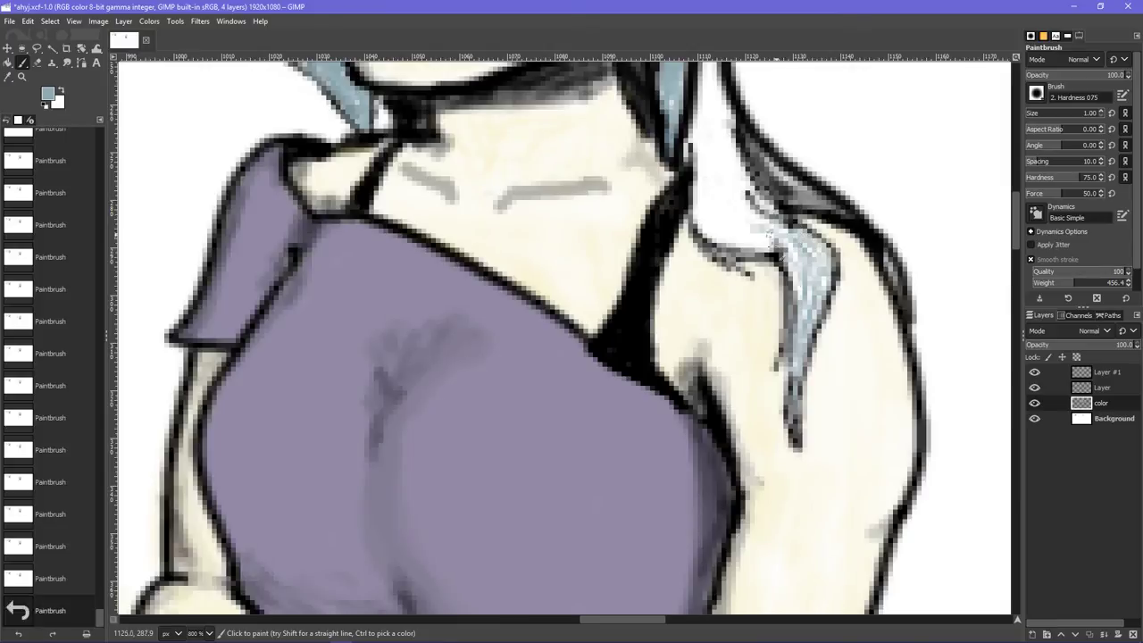
- Paint grey-blue strands along the bend of the long hair lock where it rests on the shoulder
{"action": "mouse_move", "coordinate": [802, 275]}
{"action": "left_mouse_down"}
{"action": "mouse_move", "coordinate": [749, 241]}
{"action": "mouse_move", "coordinate": [803, 242]}
{"action": "mouse_move", "coordinate": [714, 229]}
{"action": "mouse_move", "coordinate": [775, 257]}
{"action": "mouse_move", "coordinate": [704, 217]}
{"action": "left_mouse_up"}
{"action": "mouse_move", "coordinate": [764, 245]}
{"action": "left_mouse_down"}
{"action": "mouse_move", "coordinate": [712, 216]}
{"action": "mouse_move", "coordinate": [769, 251]}
{"action": "mouse_move", "coordinate": [680, 210]}
{"action": "left_mouse_up"}
{"action": "left_click_drag", "start_coordinate": [729, 238], "coordinate": [703, 192]}
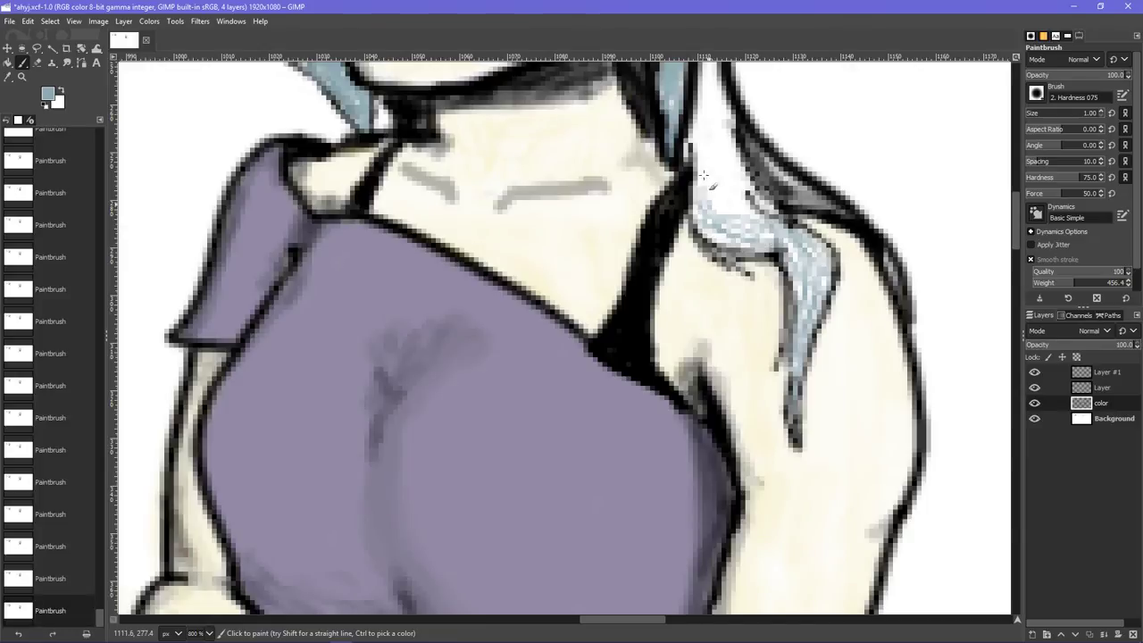
{"action": "mouse_move", "coordinate": [730, 234]}
{"action": "left_mouse_down"}
{"action": "mouse_move", "coordinate": [701, 162]}
{"action": "mouse_move", "coordinate": [726, 224]}
{"action": "mouse_move", "coordinate": [703, 125]}
{"action": "left_mouse_up"}
{"action": "mouse_move", "coordinate": [759, 220]}
{"action": "left_mouse_down"}
{"action": "mouse_move", "coordinate": [714, 127]}
{"action": "mouse_move", "coordinate": [712, 143]}
{"action": "mouse_move", "coordinate": [718, 131]}
{"action": "left_mouse_up"}
{"action": "mouse_move", "coordinate": [719, 221]}
{"action": "left_mouse_down"}
{"action": "mouse_move", "coordinate": [692, 119]}
{"action": "mouse_move", "coordinate": [701, 141]}
{"action": "left_mouse_up"}
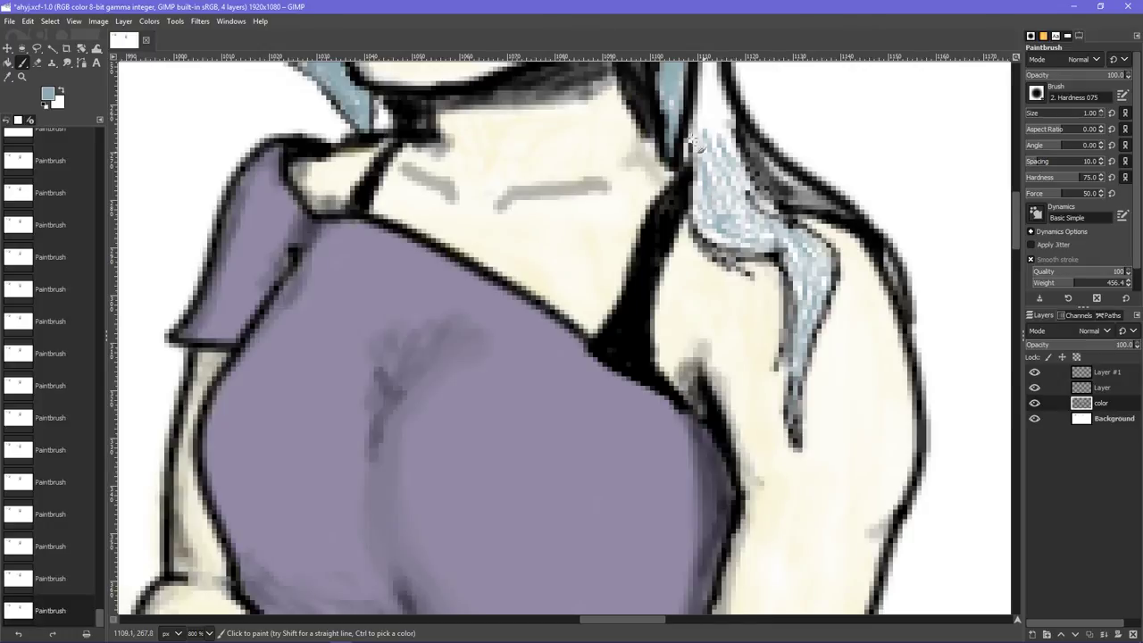
- Extend the grey-blue strands up the long hair lock beside the neck toward the ear
{"action": "left_click_drag", "start_coordinate": [752, 209], "coordinate": [695, 109]}
{"action": "left_click_drag", "start_coordinate": [755, 230], "coordinate": [705, 84]}
{"action": "left_click_drag", "start_coordinate": [687, 157], "coordinate": [695, 79]}
{"action": "left_click_drag", "start_coordinate": [734, 175], "coordinate": [710, 87]}
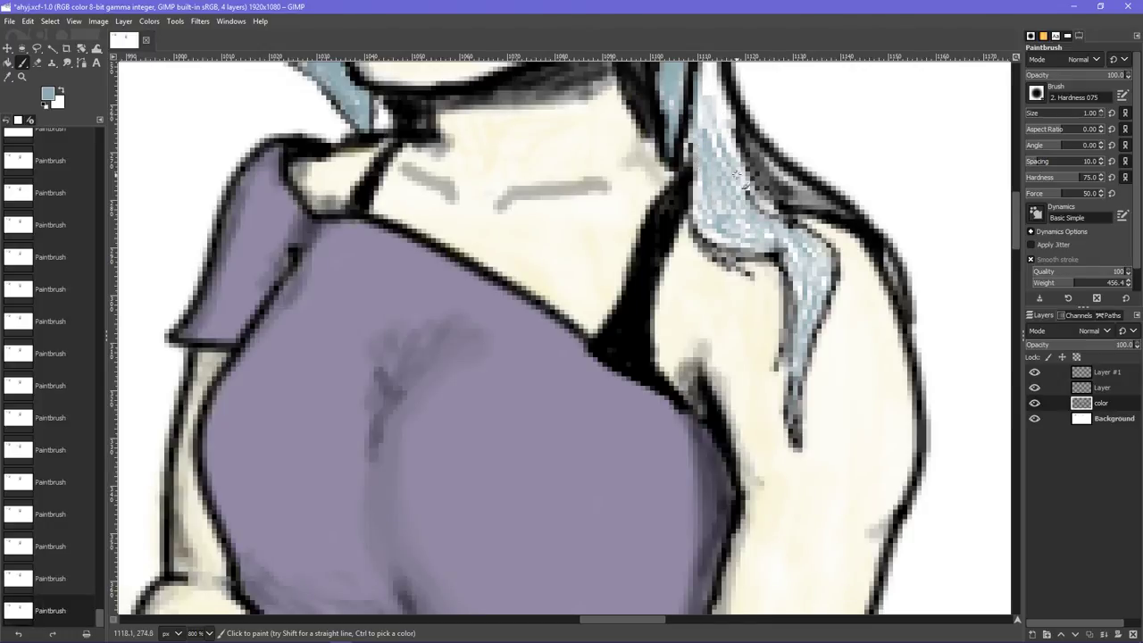
{"action": "scroll", "coordinate": [723, 134], "scroll_direction": "up", "scroll_amount": 3}
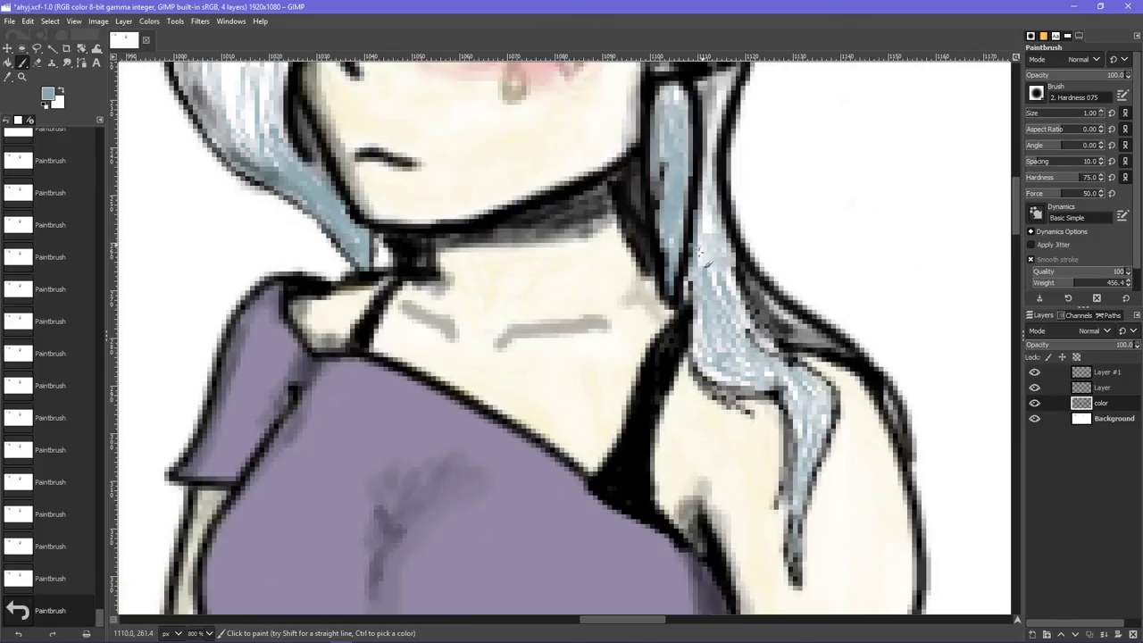
{"action": "left_click_drag", "start_coordinate": [715, 287], "coordinate": [695, 183]}
{"action": "left_click_drag", "start_coordinate": [721, 268], "coordinate": [714, 191]}
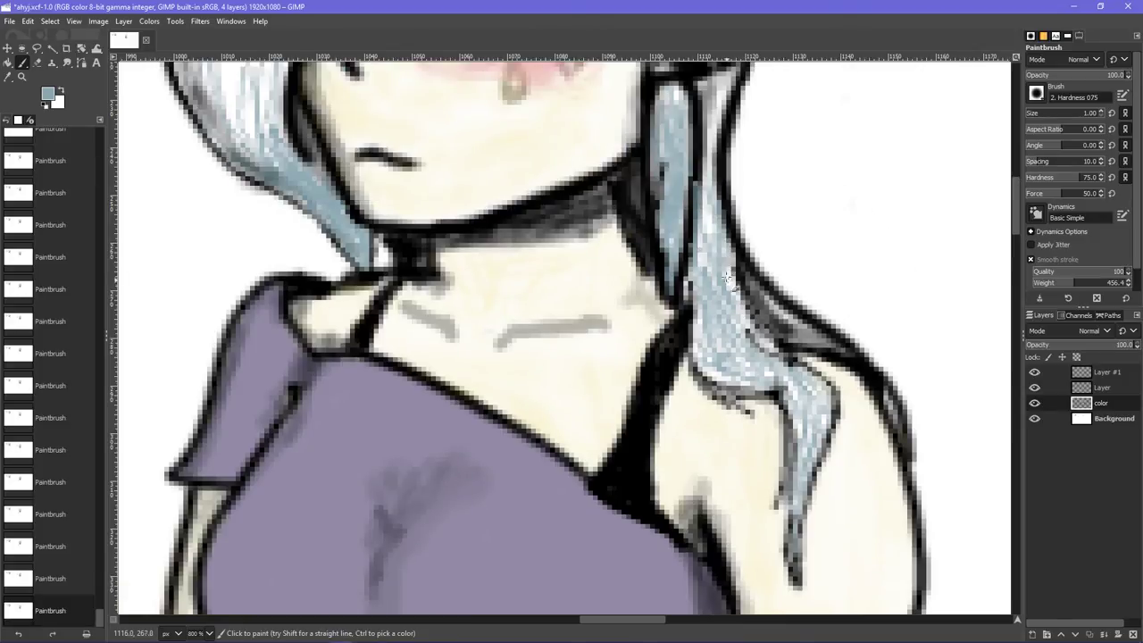
{"action": "left_click_drag", "start_coordinate": [725, 277], "coordinate": [719, 267]}
- Set the foreground colour to black 000000 and redraw the outline between the narrow lock and the long hair lock
{"action": "left_click", "coordinate": [46, 94]}
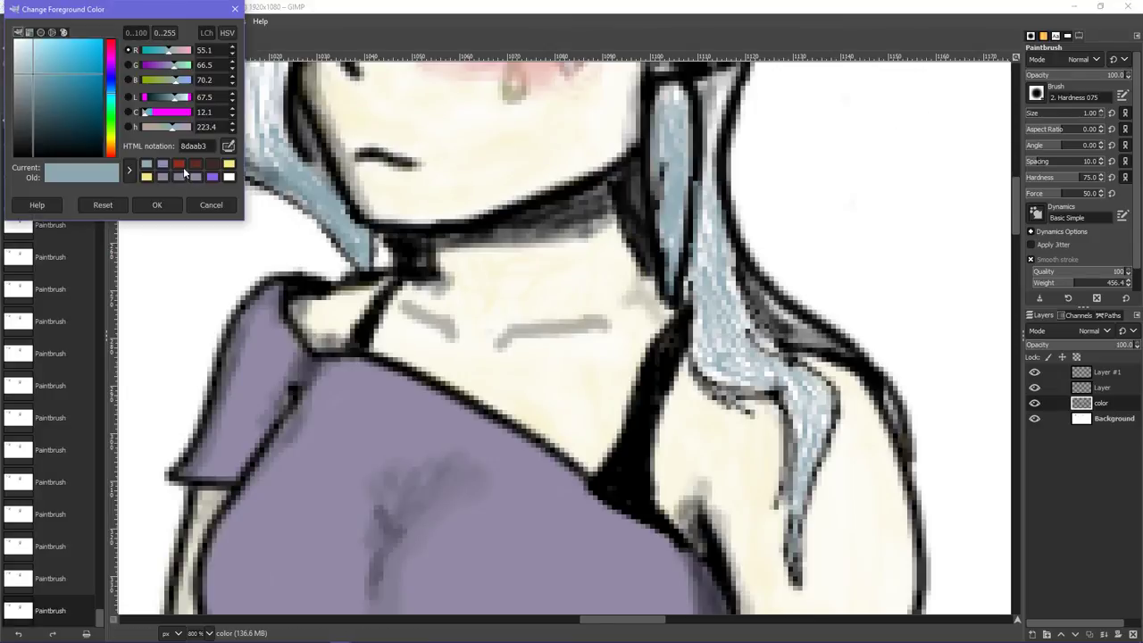
{"action": "left_click_drag", "start_coordinate": [101, 131], "coordinate": [81, 185]}
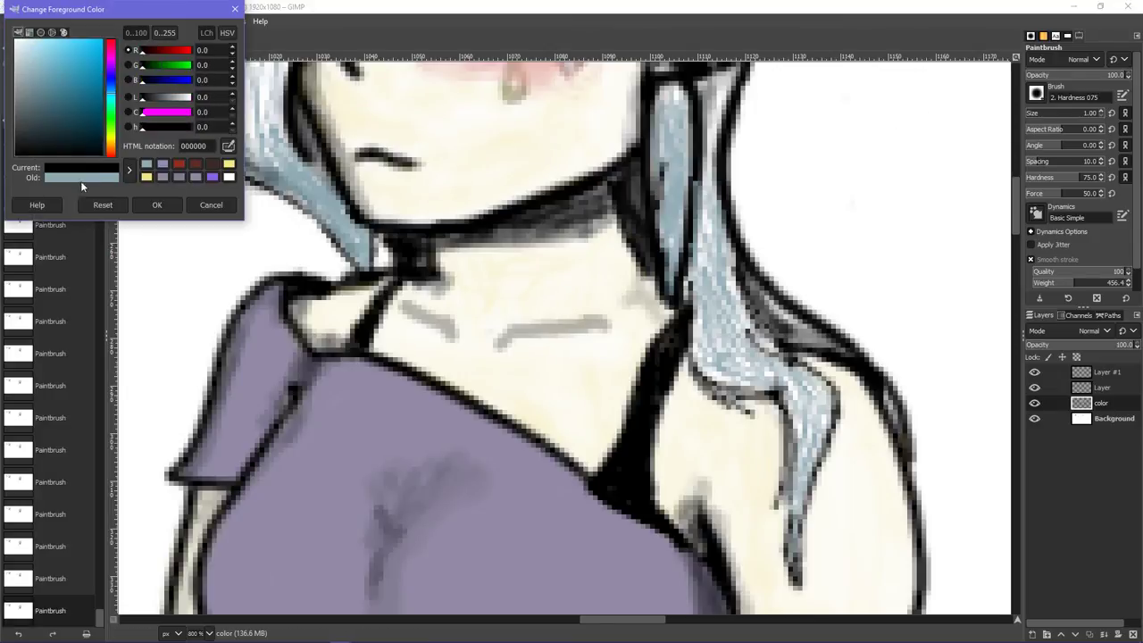
{"action": "left_click", "coordinate": [154, 204]}
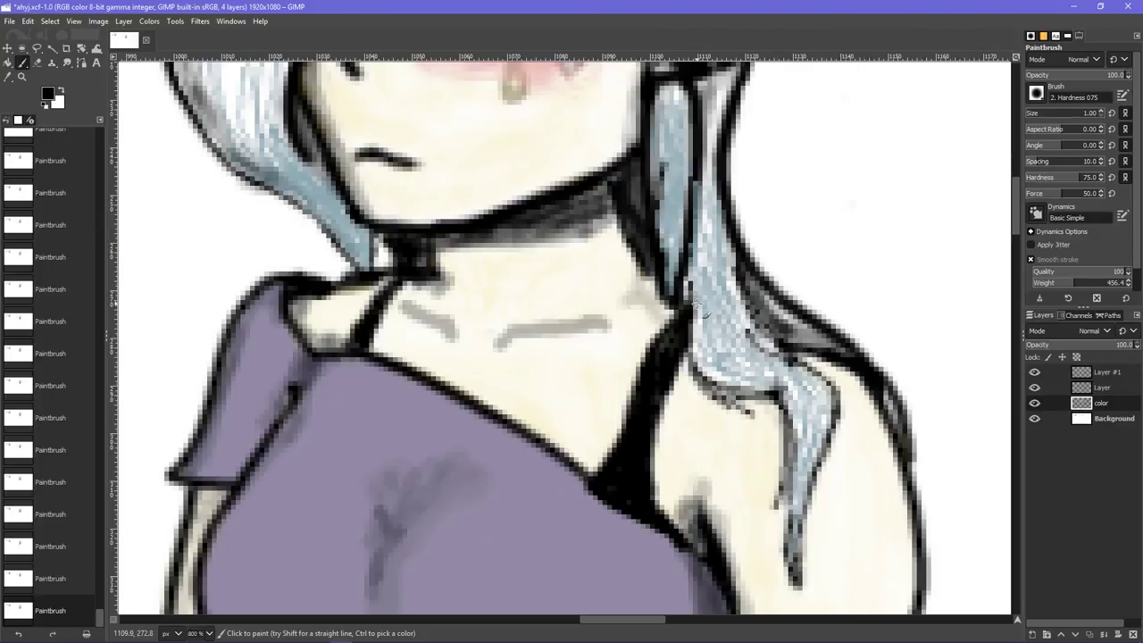
{"action": "left_click_drag", "start_coordinate": [693, 259], "coordinate": [698, 179]}
{"action": "key", "text": "ctrl+z"}
{"action": "key", "text": "ctrl+z"}
{"action": "mouse_move", "coordinate": [693, 221]}
{"action": "left_mouse_down"}
{"action": "mouse_move", "coordinate": [697, 173]}
{"action": "mouse_move", "coordinate": [684, 283]}
{"action": "left_mouse_up"}
{"action": "left_click_drag", "start_coordinate": [689, 239], "coordinate": [699, 198]}
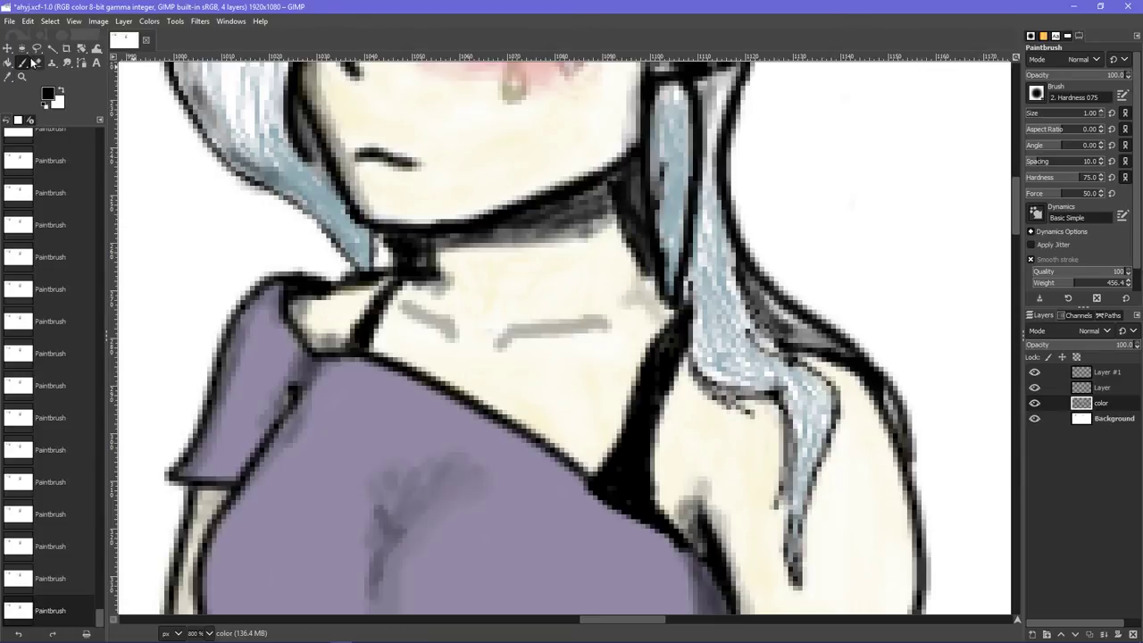
- Set the foreground colour back to the recently used grey-blue of the hair strands
{"action": "left_click", "coordinate": [46, 97]}
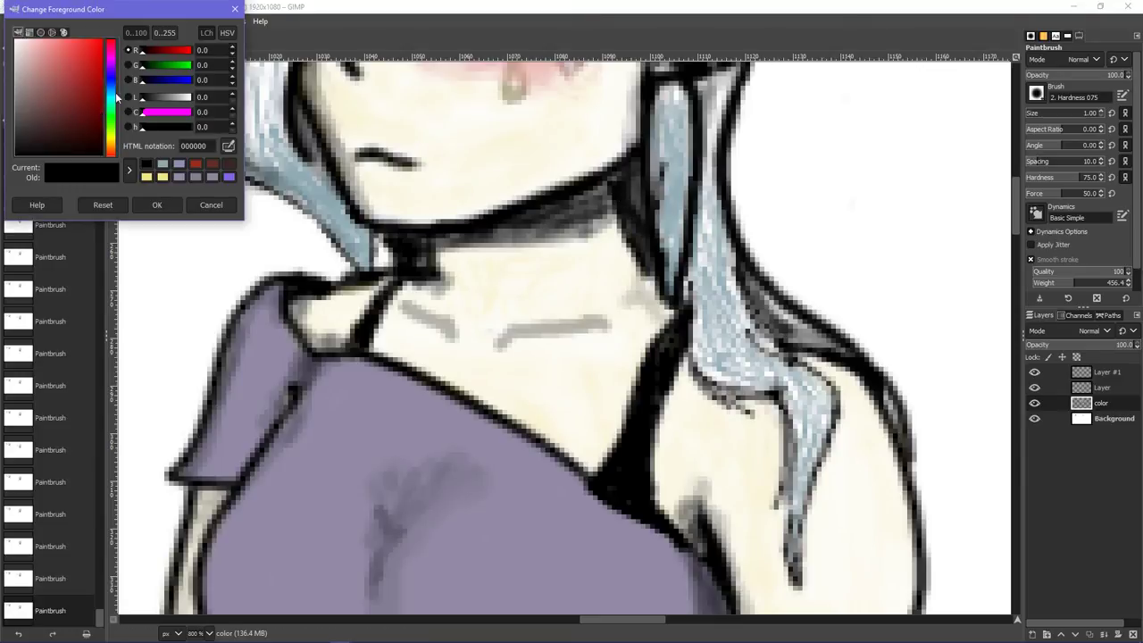
{"action": "left_click", "coordinate": [164, 166]}
{"action": "left_click", "coordinate": [157, 204]}
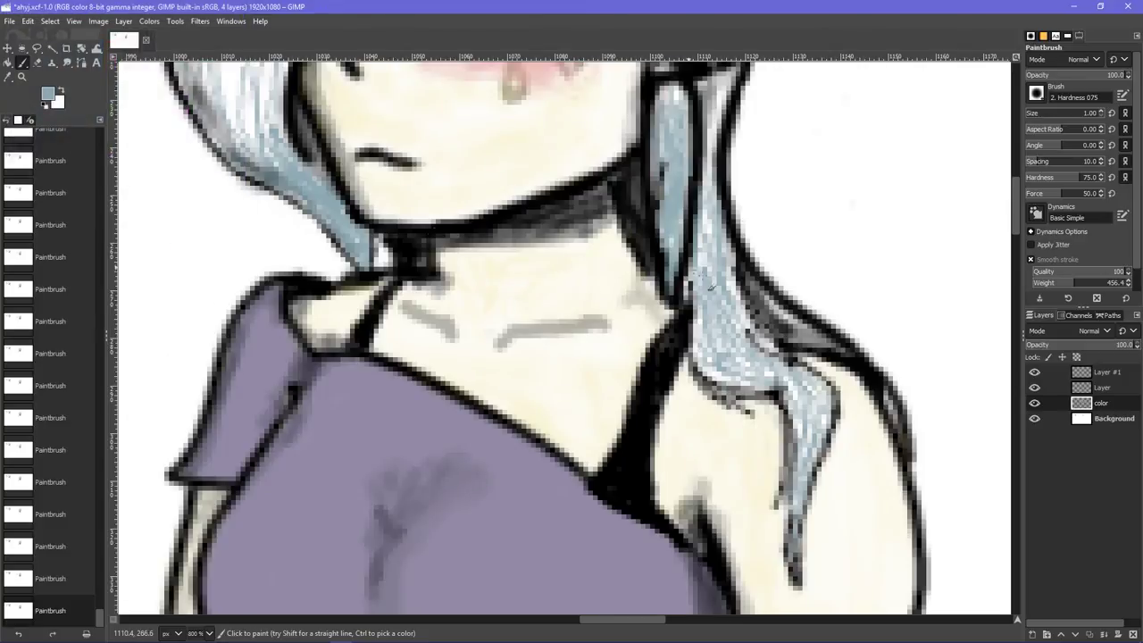
{"action": "scroll", "coordinate": [730, 311], "scroll_direction": "up", "scroll_amount": 3}
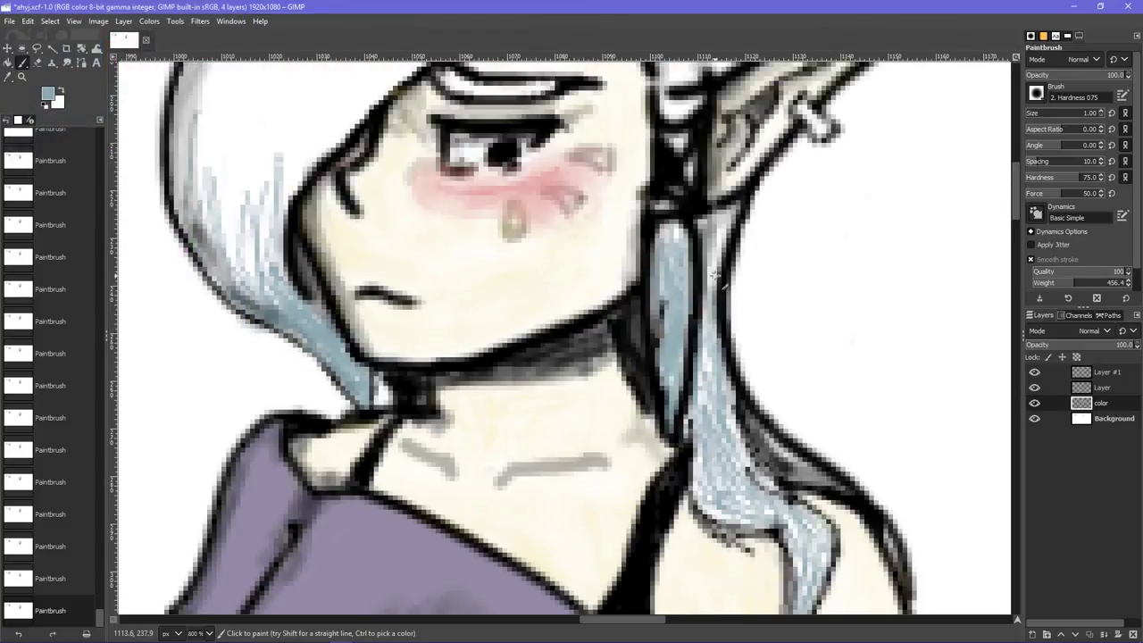
- Add fine grey-blue strands down the long hair lock, from beneath the ear to its bend on the shoulder
{"action": "left_click_drag", "start_coordinate": [715, 275], "coordinate": [705, 391]}
{"action": "mouse_move", "coordinate": [703, 307]}
{"action": "left_mouse_down"}
{"action": "mouse_move", "coordinate": [701, 419]}
{"action": "mouse_move", "coordinate": [737, 443]}
{"action": "mouse_move", "coordinate": [693, 486]}
{"action": "mouse_move", "coordinate": [702, 464]}
{"action": "mouse_move", "coordinate": [716, 503]}
{"action": "mouse_move", "coordinate": [757, 513]}
{"action": "mouse_move", "coordinate": [765, 485]}
{"action": "mouse_move", "coordinate": [734, 443]}
{"action": "mouse_move", "coordinate": [746, 476]}
{"action": "left_mouse_up"}
{"action": "left_click", "coordinate": [793, 497]}
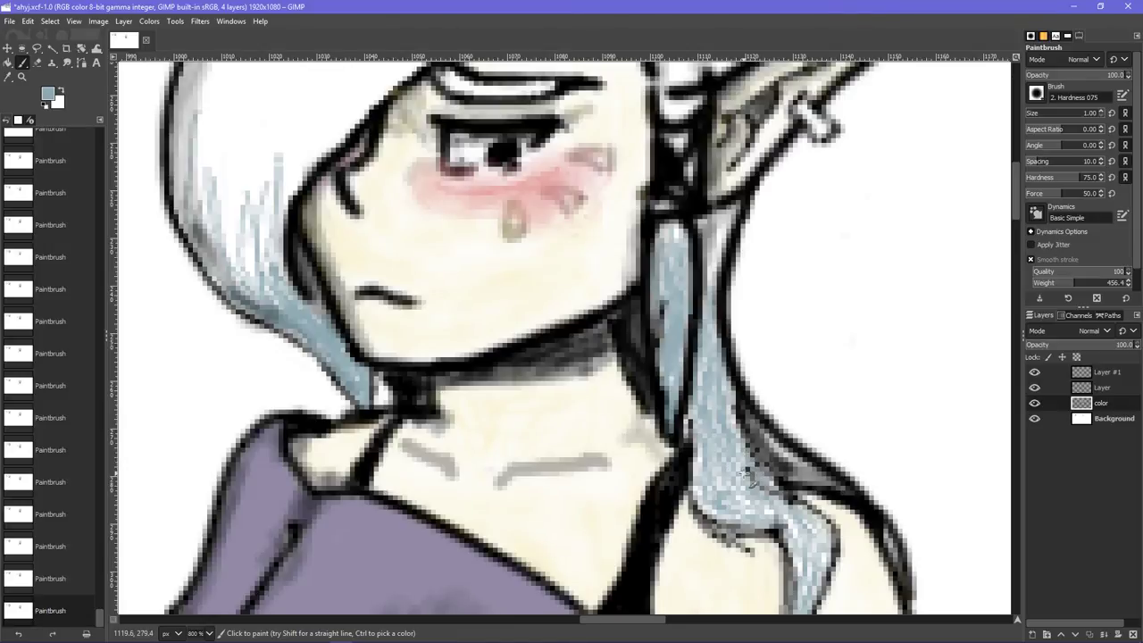
- Tint the dark hair section behind the shoulder and the sliver along the outer upper arm grey-blue
{"action": "mouse_move", "coordinate": [765, 434]}
{"action": "left_mouse_down"}
{"action": "mouse_move", "coordinate": [822, 475]}
{"action": "mouse_move", "coordinate": [782, 443]}
{"action": "mouse_move", "coordinate": [817, 484]}
{"action": "mouse_move", "coordinate": [864, 498]}
{"action": "left_mouse_up"}
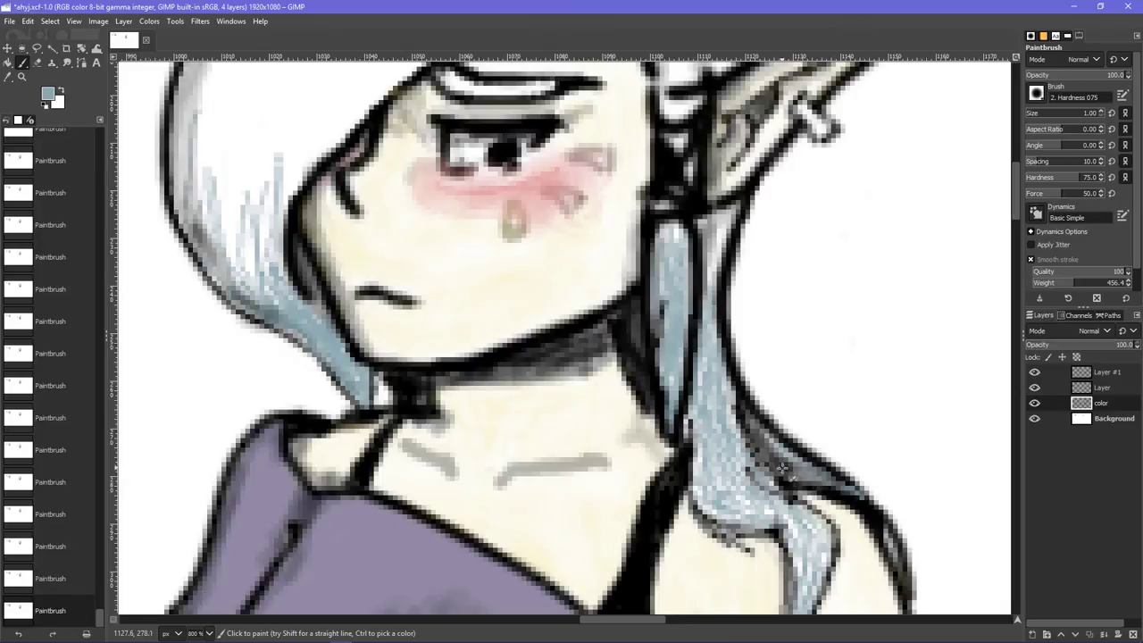
{"action": "left_click_drag", "start_coordinate": [782, 468], "coordinate": [804, 469]}
{"action": "scroll", "coordinate": [897, 517], "scroll_direction": "down", "scroll_amount": 2}
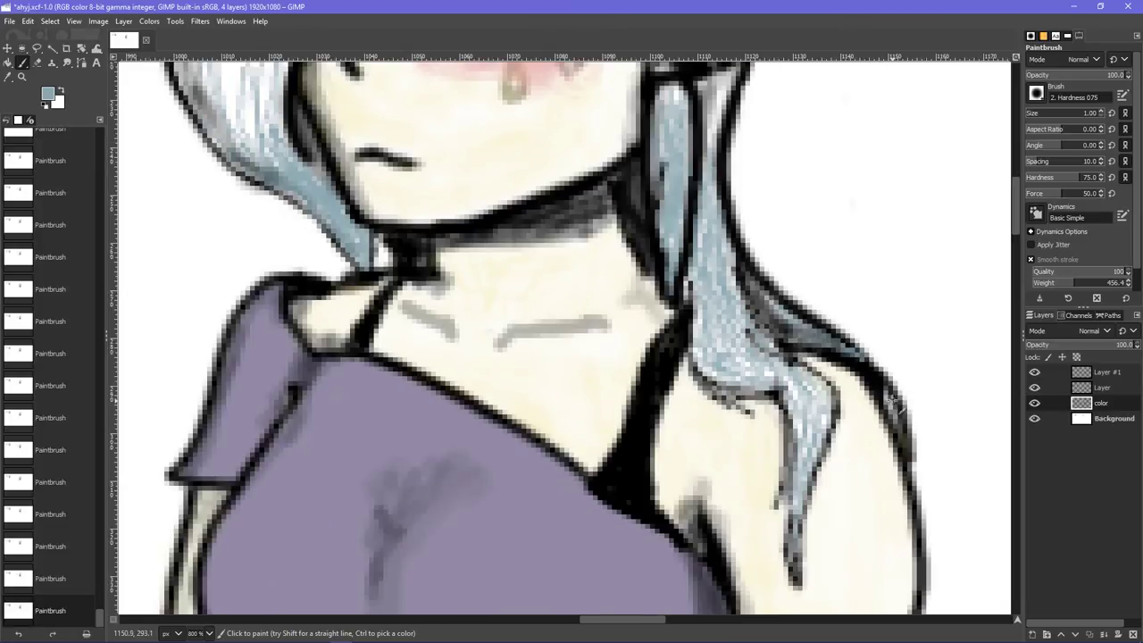
{"action": "left_click_drag", "start_coordinate": [892, 401], "coordinate": [896, 431]}
{"action": "scroll", "coordinate": [896, 430], "scroll_direction": "up", "scroll_amount": 2}
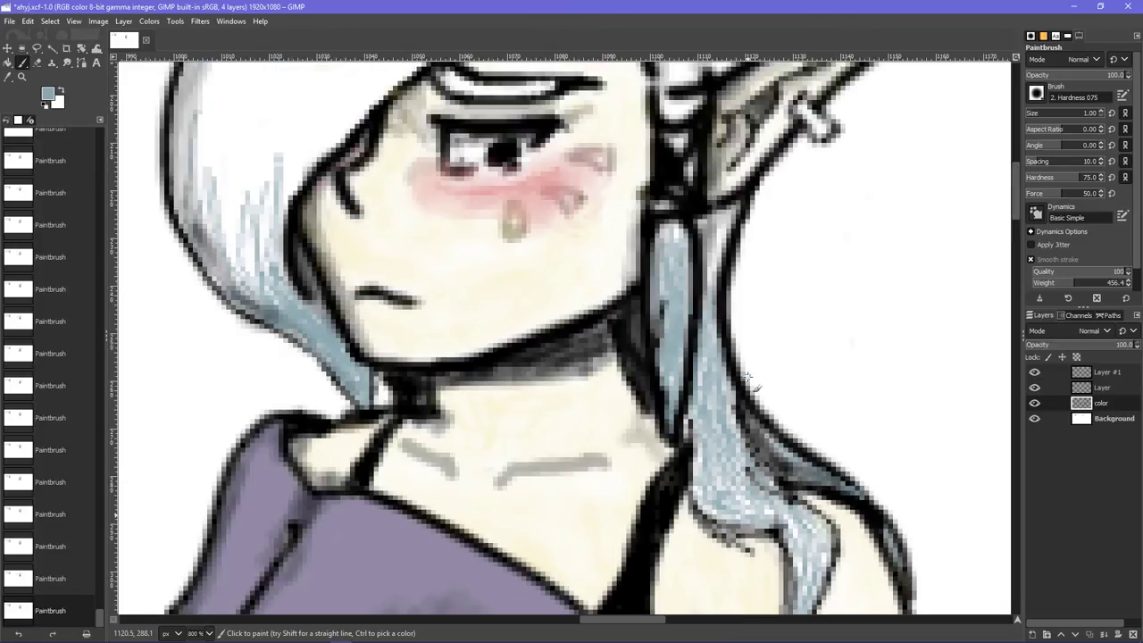
- Change the foreground colour from grey-blue to a dark greyish brown by shifting the hue to orange and lowering the brightness
{"action": "scroll", "coordinate": [748, 377], "scroll_direction": "up", "scroll_amount": 3}
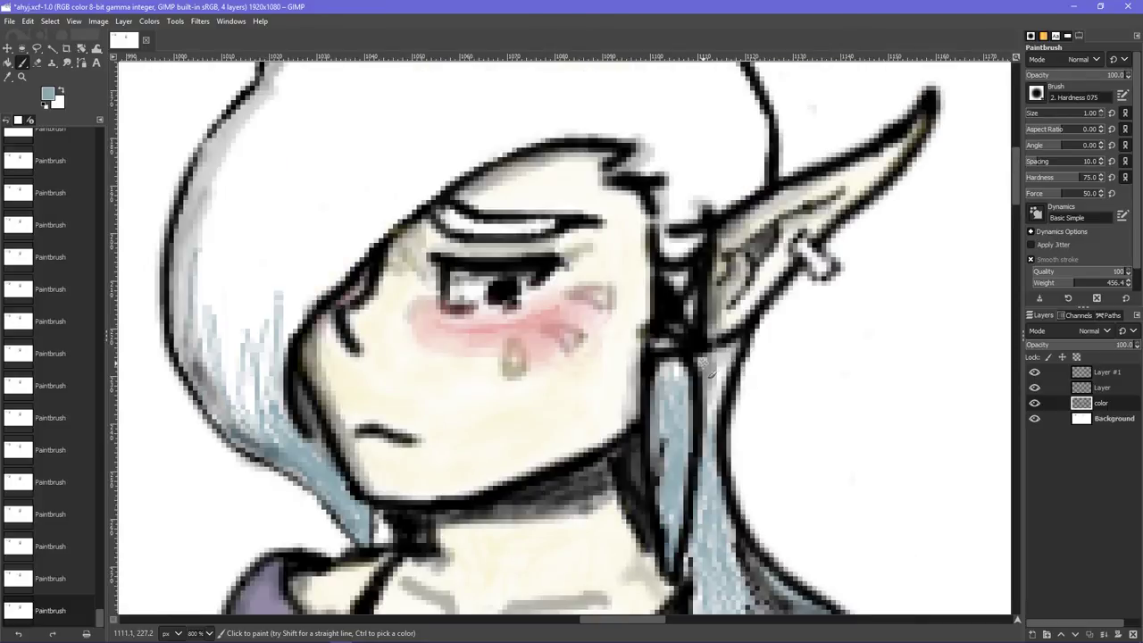
{"action": "scroll", "coordinate": [662, 246], "scroll_direction": "up", "scroll_amount": 3}
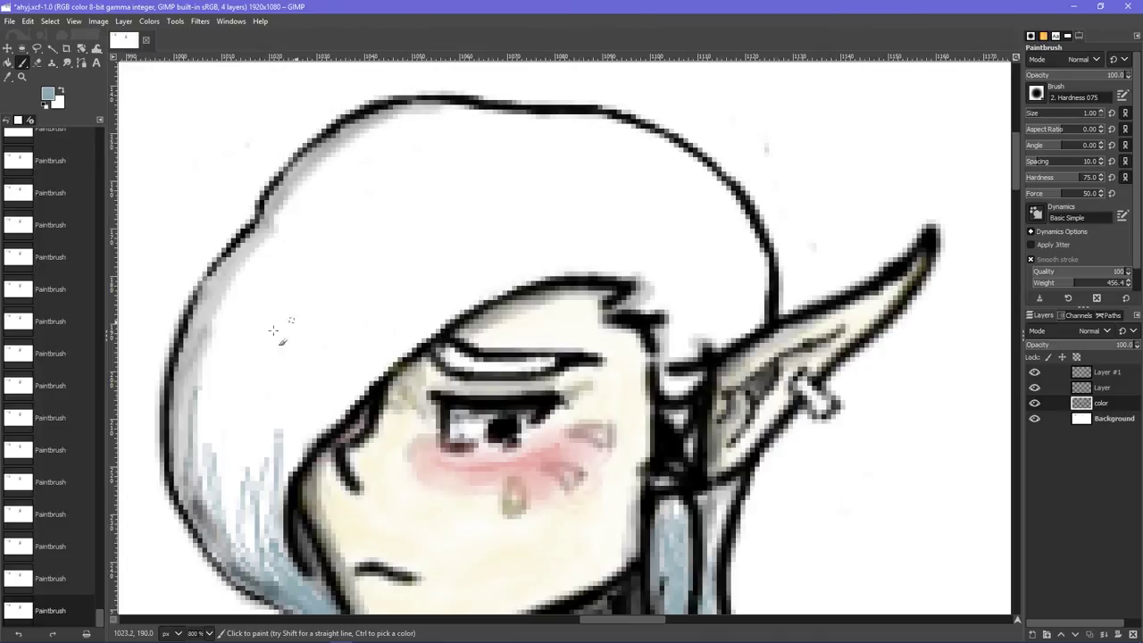
{"action": "left_click", "coordinate": [54, 95]}
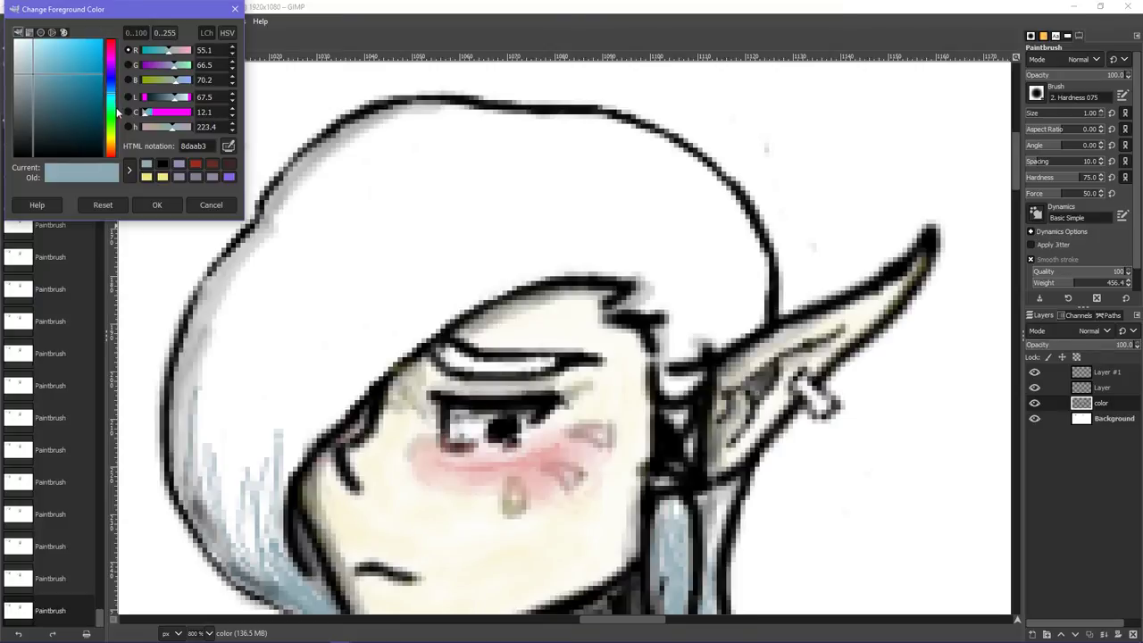
{"action": "left_click_drag", "start_coordinate": [113, 108], "coordinate": [114, 96]}
{"action": "left_click_drag", "start_coordinate": [111, 153], "coordinate": [112, 149]}
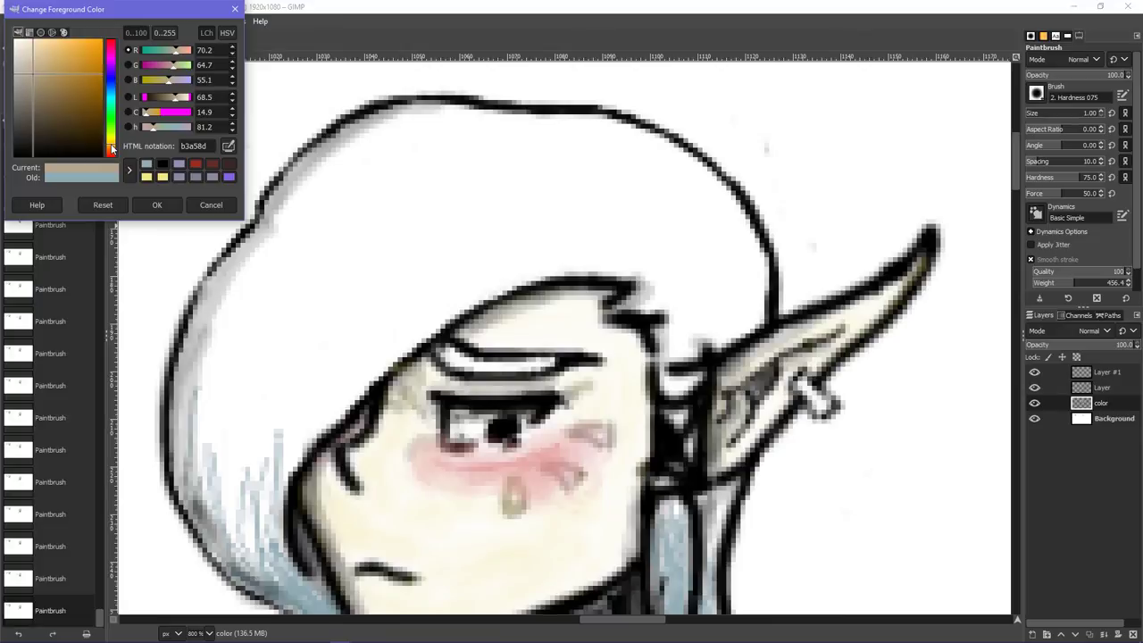
{"action": "left_click_drag", "start_coordinate": [25, 78], "coordinate": [36, 110]}
{"action": "left_click", "coordinate": [157, 206]}
- Try out the brown with a thin stroke on the white hair and a fill of the eyebrow at brush size 4
{"action": "left_click_drag", "start_coordinate": [287, 324], "coordinate": [338, 267]}
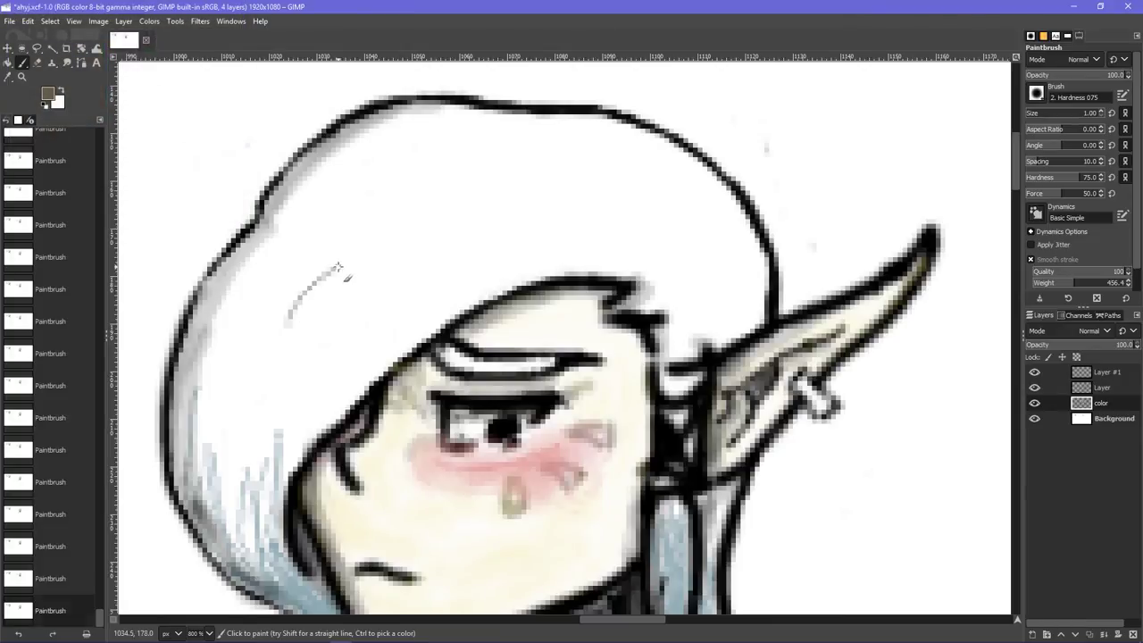
{"action": "key", "text": "ctrl+z"}
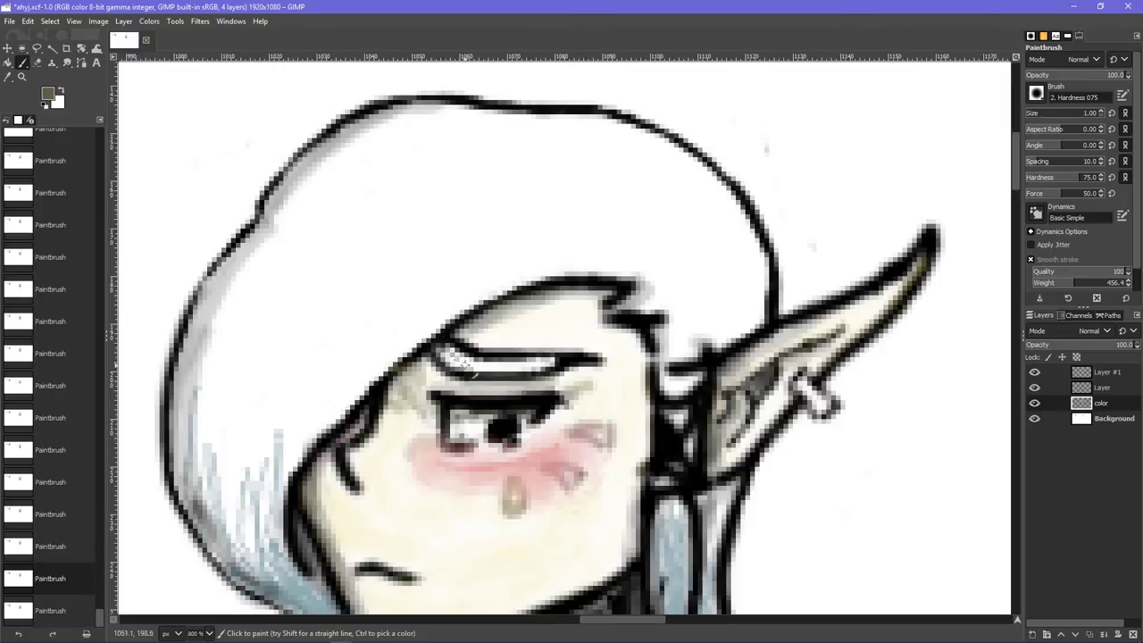
{"action": "left_click_drag", "start_coordinate": [466, 365], "coordinate": [454, 355]}
{"action": "key", "text": "ctrl+z"}
{"action": "key", "text": "ctrl+z"}
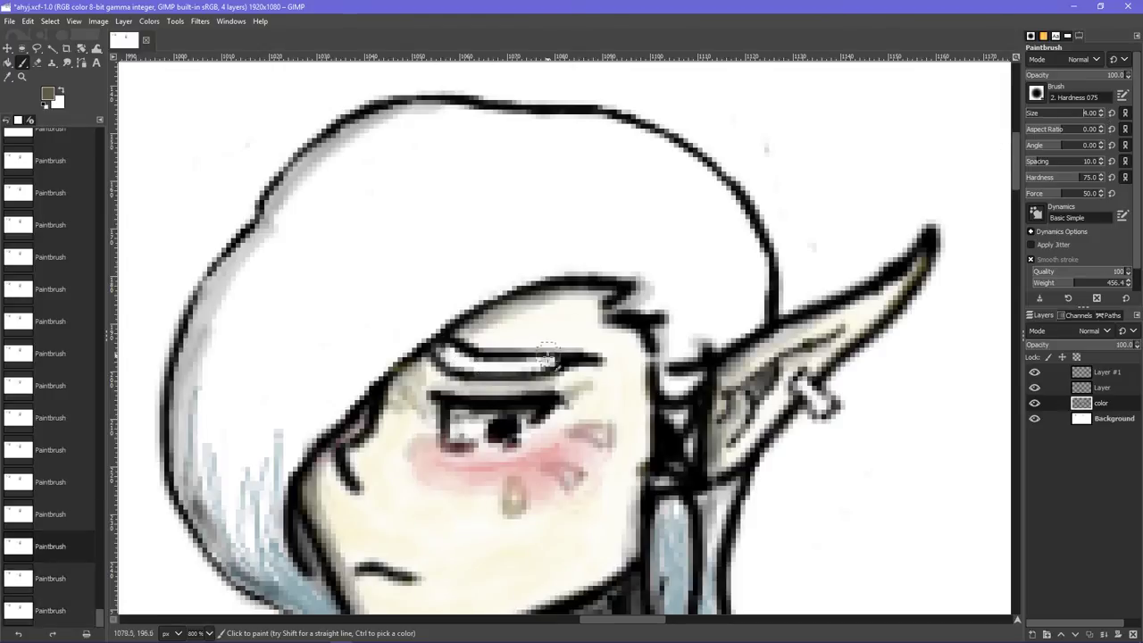
{"action": "key", "text": "ctrl+y"}
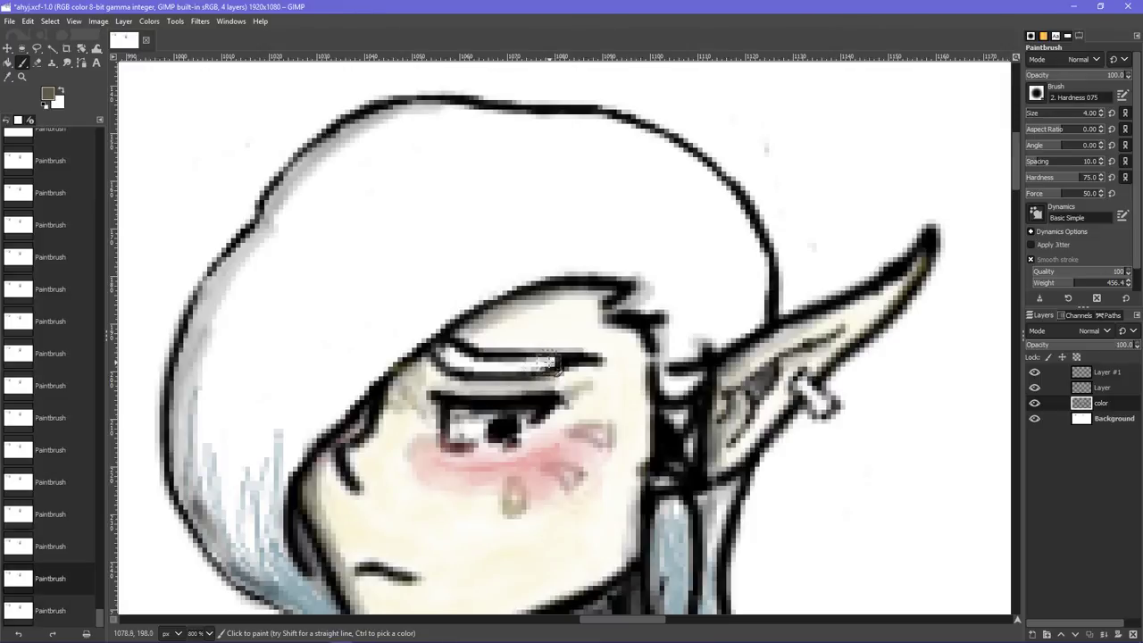
{"action": "key", "text": "ctrl+y"}
{"action": "left_click_drag", "start_coordinate": [523, 366], "coordinate": [510, 367]}
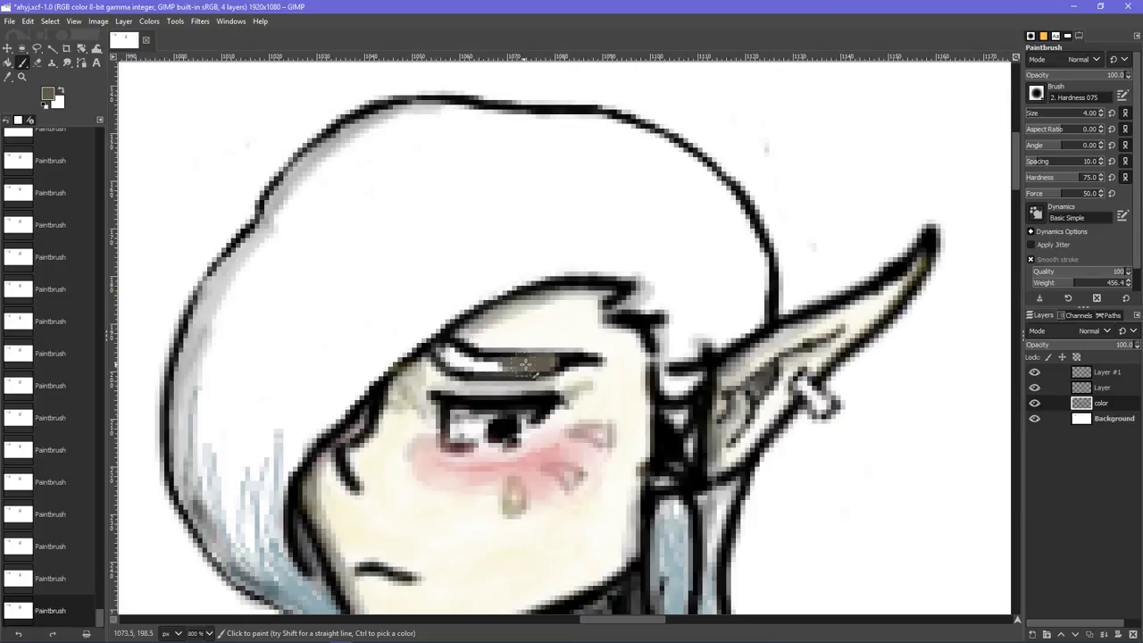
{"action": "key", "text": "ctrl+z"}
{"action": "key", "text": "ctrl+z"}
{"action": "key", "text": "ctrl+z"}
{"action": "key", "text": "ctrl+z"}
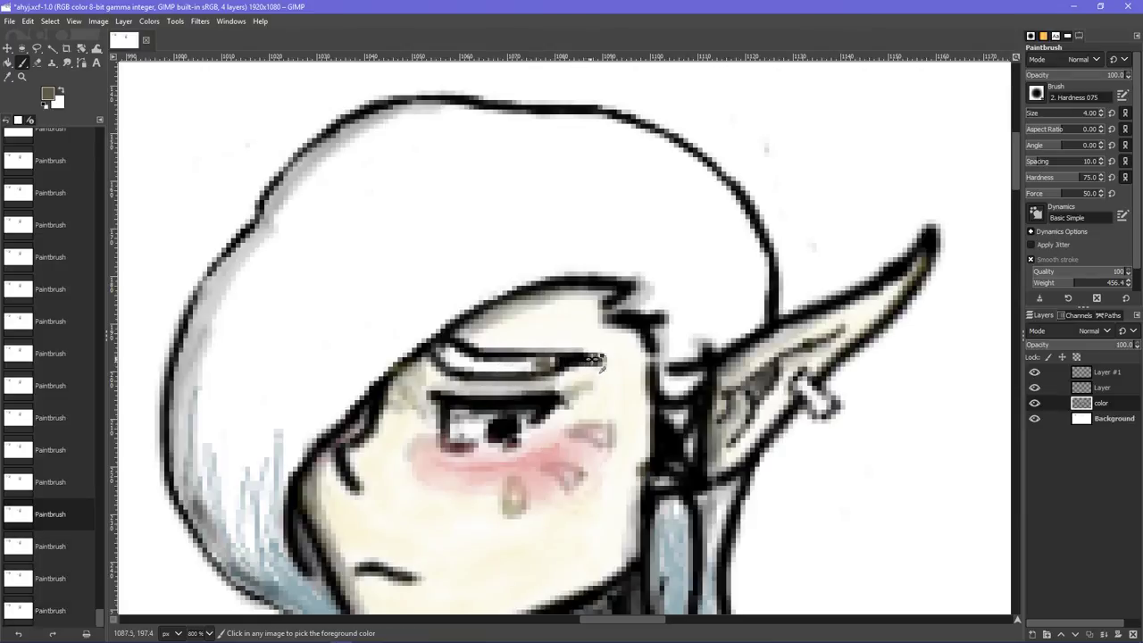
{"action": "left_click", "coordinate": [210, 632]}
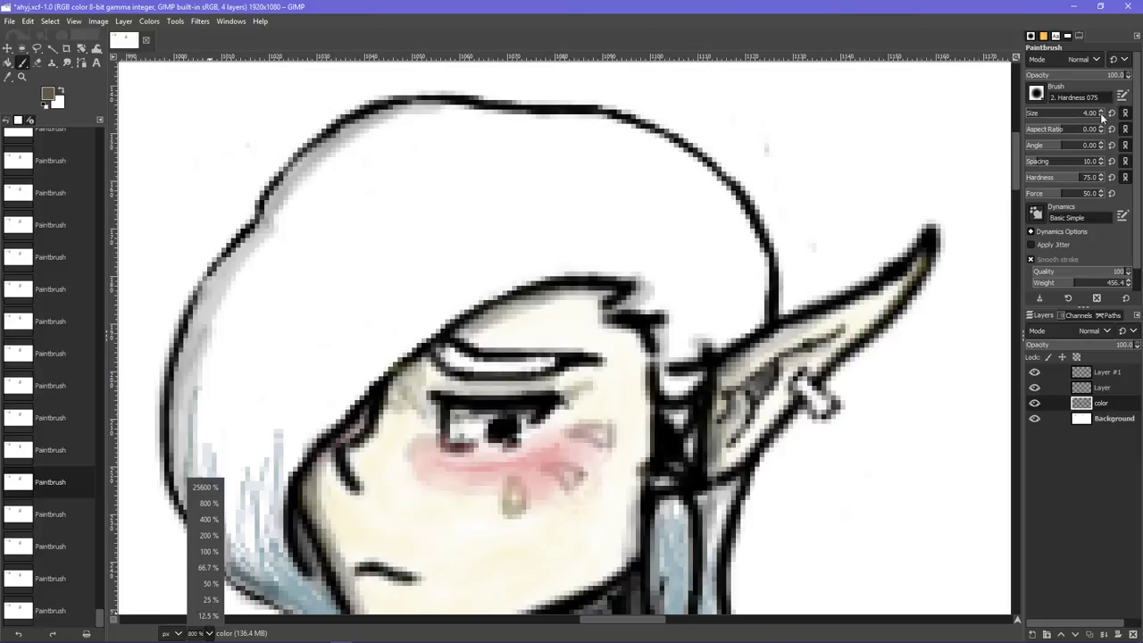
- Set the brush size to 3 and fill the white eyebrow with the greyish brown
{"action": "left_click", "coordinate": [1103, 117]}
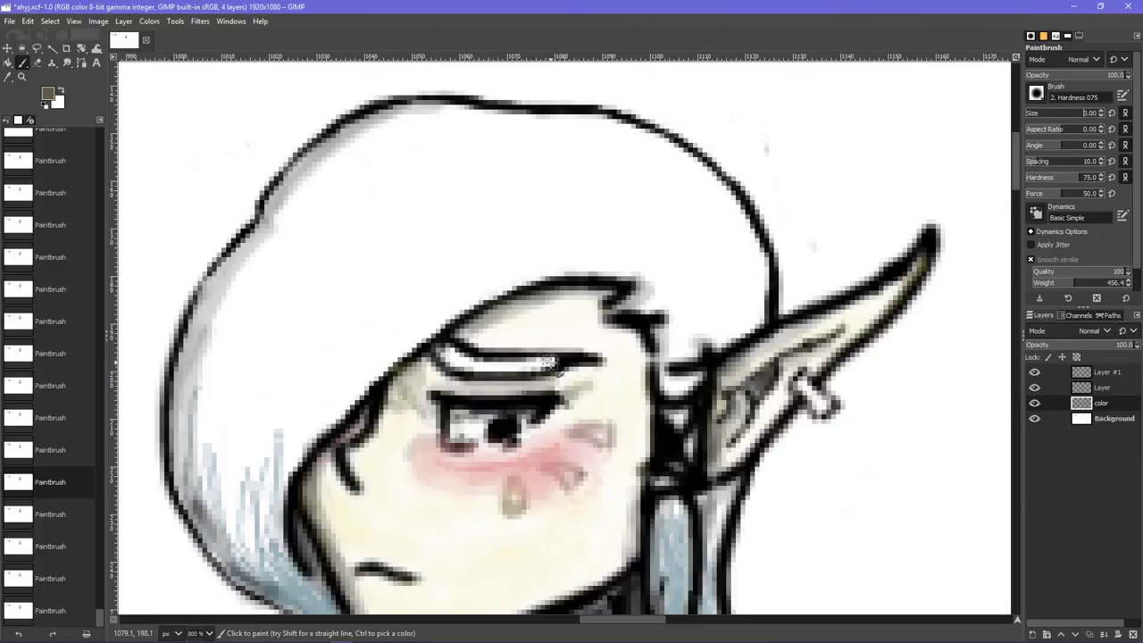
{"action": "left_click_drag", "start_coordinate": [551, 361], "coordinate": [442, 352]}
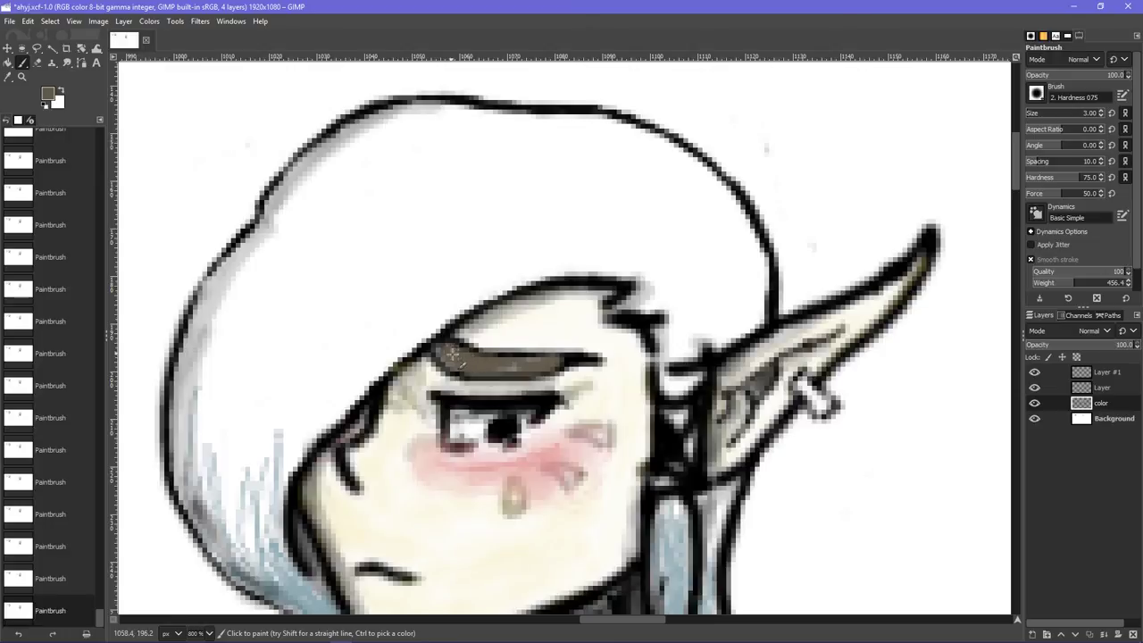
{"action": "left_click_drag", "start_coordinate": [452, 357], "coordinate": [525, 361]}
{"action": "left_click_drag", "start_coordinate": [446, 353], "coordinate": [505, 373]}
- Switch to the Eraser, reduce its size to 1 and clean the brown spill along the eyebrow's upper edge
{"action": "left_click", "coordinate": [37, 62]}
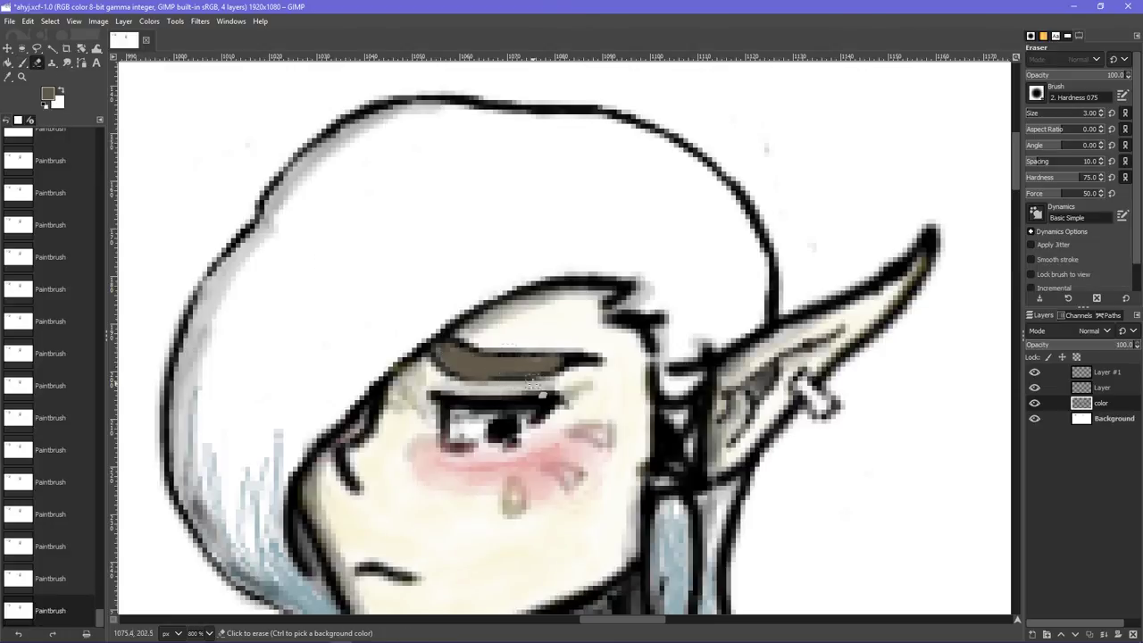
{"action": "mouse_move", "coordinate": [468, 382]}
{"action": "left_mouse_down"}
{"action": "mouse_move", "coordinate": [578, 386]}
{"action": "mouse_move", "coordinate": [567, 363]}
{"action": "mouse_move", "coordinate": [576, 362]}
{"action": "mouse_move", "coordinate": [530, 347]}
{"action": "left_mouse_up"}
{"action": "key", "text": "ctrl+z"}
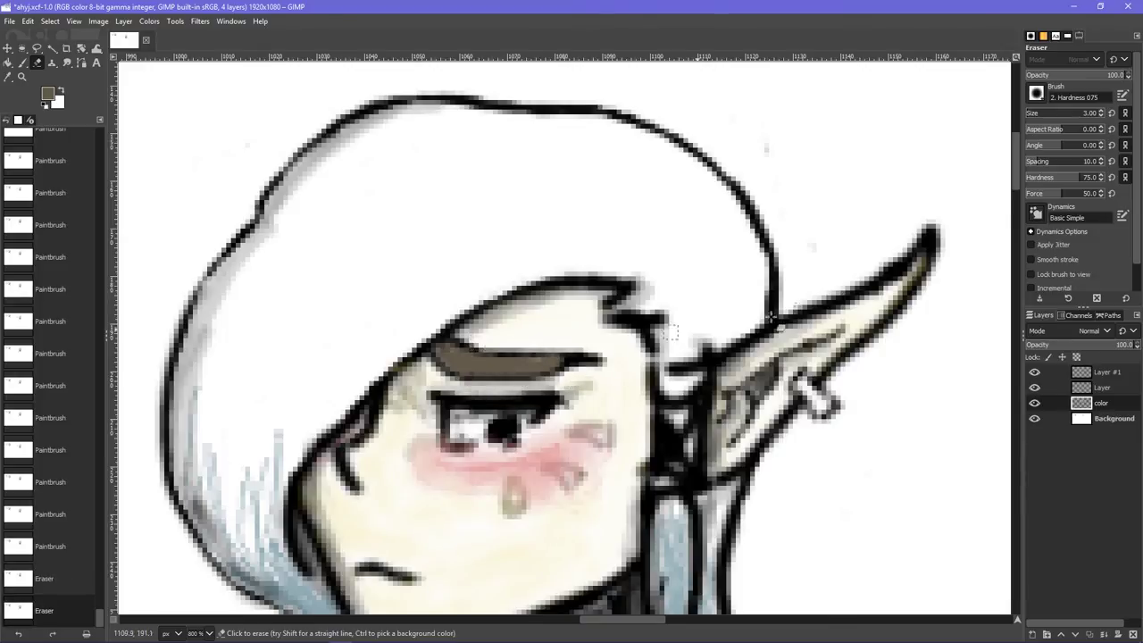
{"action": "double_click", "coordinate": [1103, 116]}
{"action": "mouse_move", "coordinate": [553, 357]}
{"action": "left_mouse_down"}
{"action": "mouse_move", "coordinate": [563, 357]}
{"action": "mouse_move", "coordinate": [482, 356]}
{"action": "left_mouse_up"}
{"action": "key", "text": "ctrl+z"}
{"action": "key", "text": "ctrl+z"}
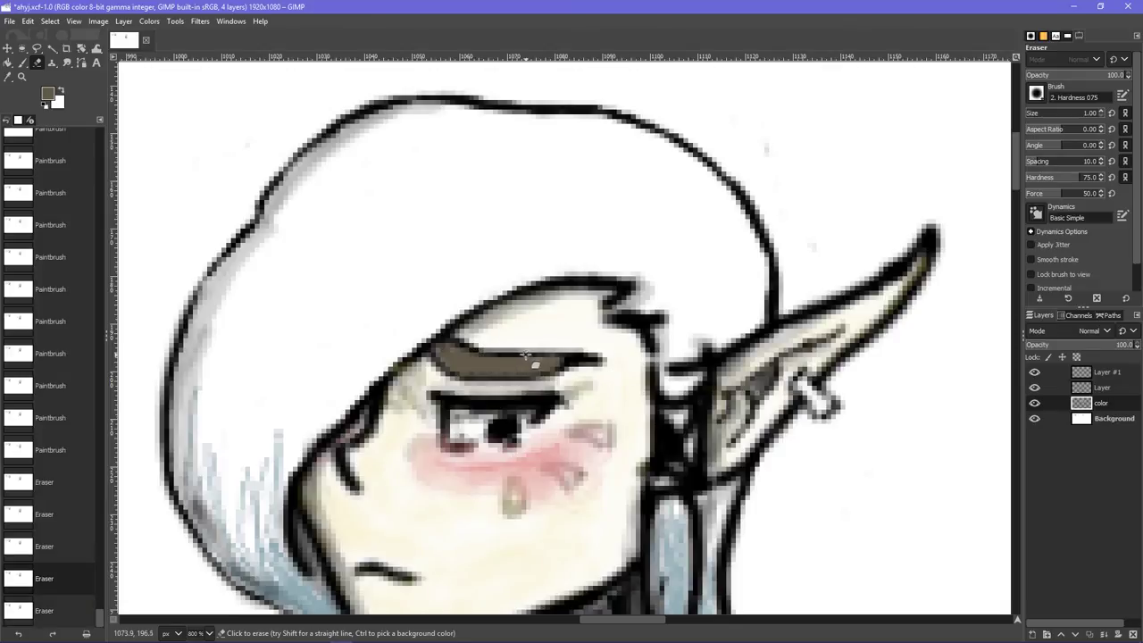
{"action": "key", "text": "ctrl+y"}
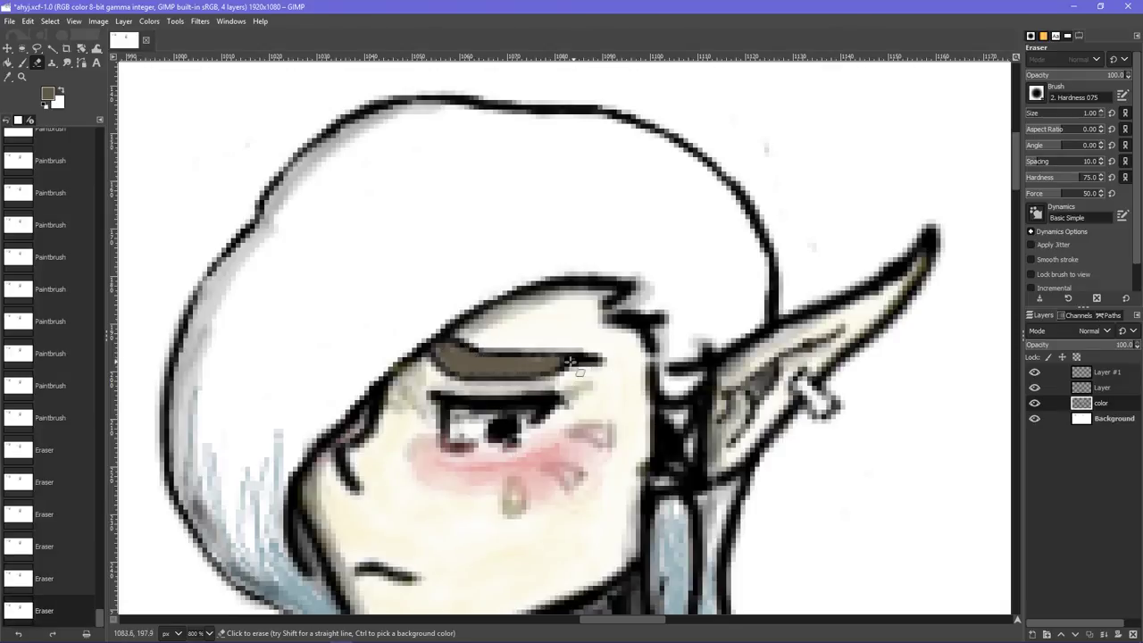
- Erase the remaining brown spill around the eyebrow's outer tip, lower edge and inner end beside the fringe
{"action": "left_click_drag", "start_coordinate": [572, 360], "coordinate": [546, 372]}
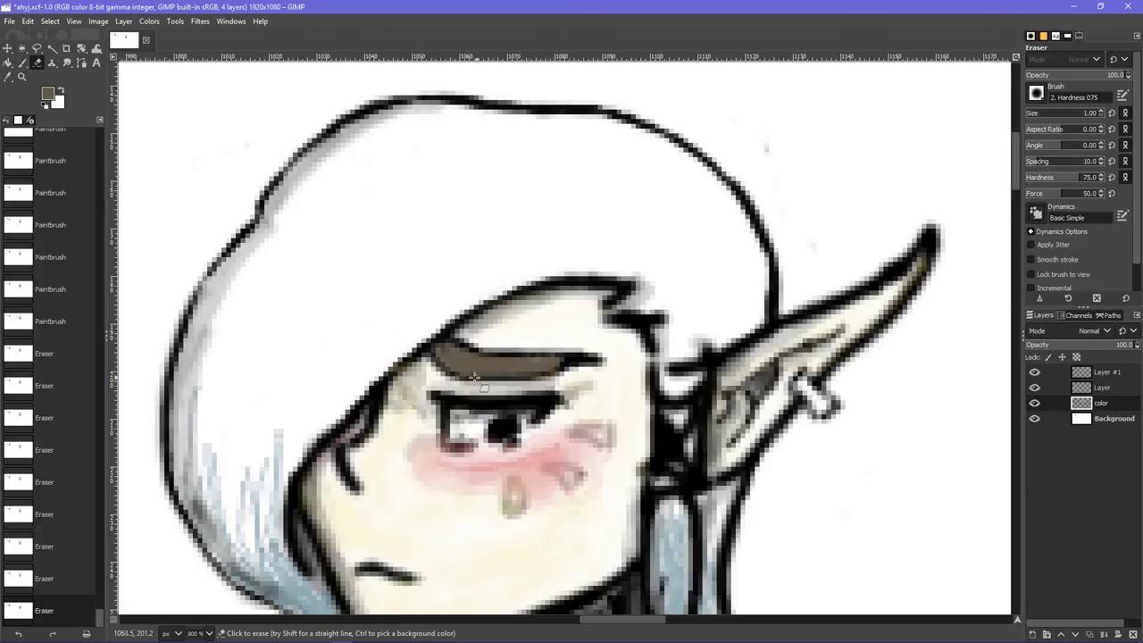
{"action": "left_click", "coordinate": [443, 375]}
{"action": "left_click", "coordinate": [436, 361]}
{"action": "mouse_move", "coordinate": [406, 364]}
{"action": "left_mouse_down"}
{"action": "mouse_move", "coordinate": [381, 378]}
{"action": "mouse_move", "coordinate": [417, 355]}
{"action": "mouse_move", "coordinate": [368, 379]}
{"action": "mouse_move", "coordinate": [435, 336]}
{"action": "left_mouse_up"}
{"action": "left_click", "coordinate": [404, 364]}
{"action": "left_click", "coordinate": [470, 352]}
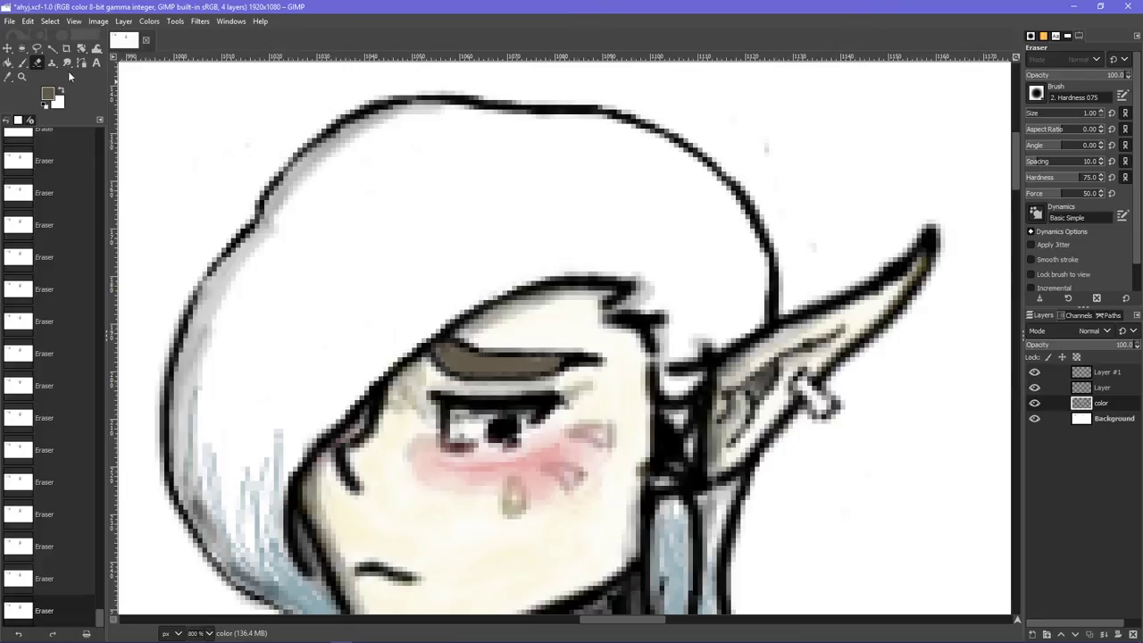
- Switch to the Paintbrush at size 7 and block in greyish brown over the front and middle of the crown
{"action": "left_click", "coordinate": [23, 64]}
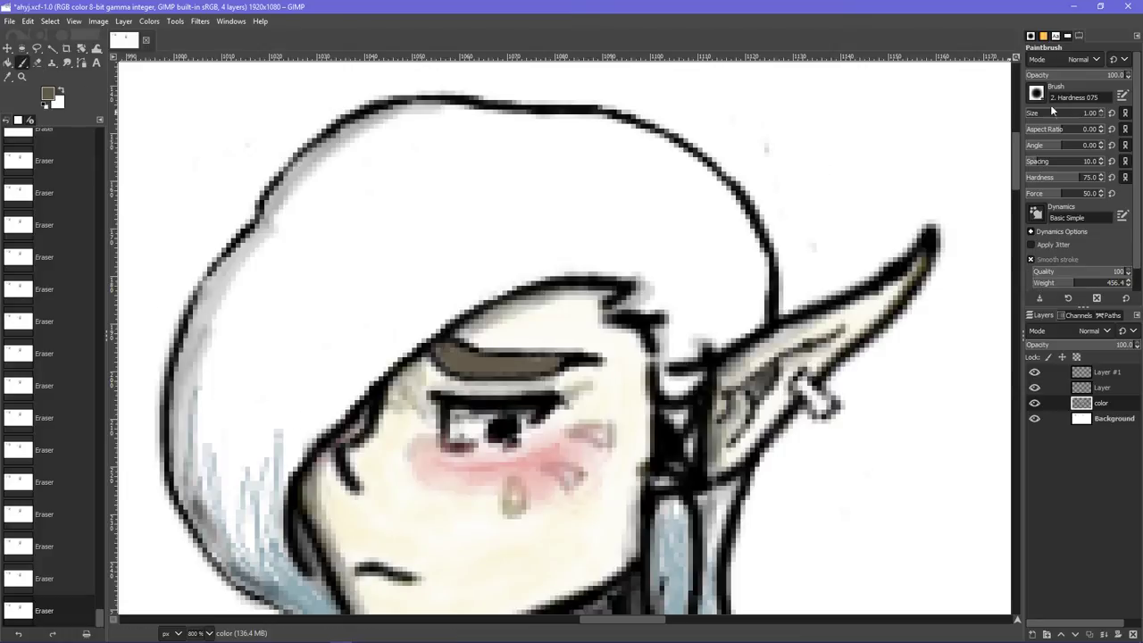
{"action": "left_click", "coordinate": [1043, 114]}
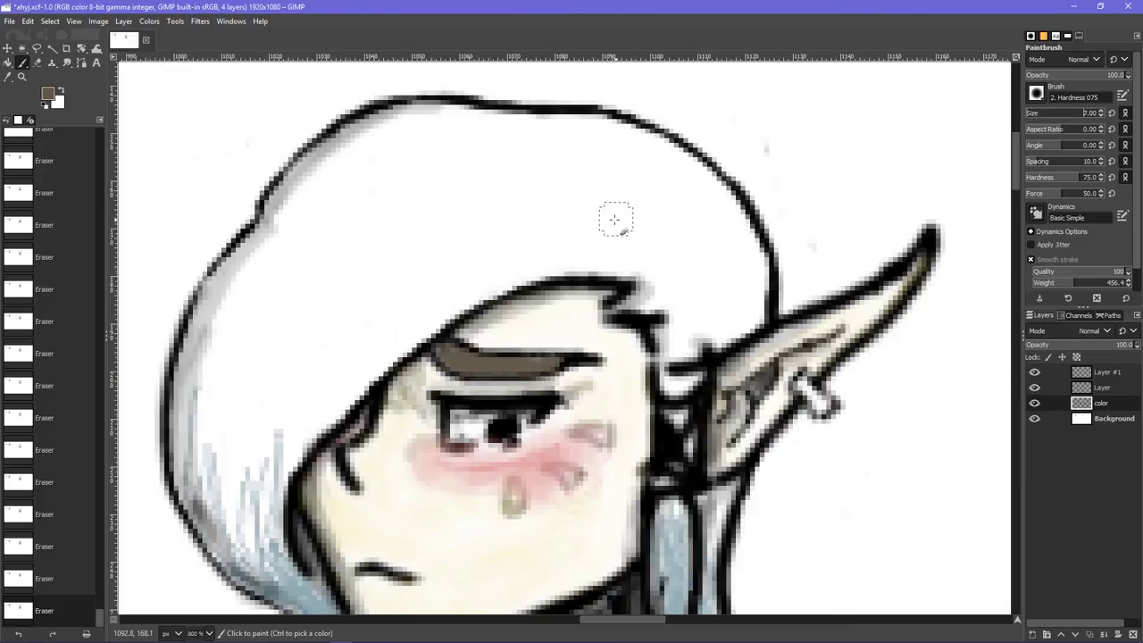
{"action": "mouse_move", "coordinate": [609, 215]}
{"action": "left_mouse_down"}
{"action": "mouse_move", "coordinate": [547, 216]}
{"action": "mouse_move", "coordinate": [467, 242]}
{"action": "left_mouse_up"}
{"action": "left_click_drag", "start_coordinate": [565, 179], "coordinate": [431, 234]}
{"action": "mouse_move", "coordinate": [508, 206]}
{"action": "left_mouse_down"}
{"action": "mouse_move", "coordinate": [369, 280]}
{"action": "mouse_move", "coordinate": [539, 181]}
{"action": "mouse_move", "coordinate": [385, 307]}
{"action": "left_mouse_up"}
{"action": "left_click_drag", "start_coordinate": [433, 239], "coordinate": [372, 290]}
{"action": "left_click_drag", "start_coordinate": [446, 207], "coordinate": [339, 298]}
{"action": "left_click_drag", "start_coordinate": [409, 202], "coordinate": [361, 266]}
{"action": "left_click_drag", "start_coordinate": [433, 177], "coordinate": [314, 292]}
{"action": "left_click_drag", "start_coordinate": [393, 214], "coordinate": [312, 306]}
{"action": "mouse_move", "coordinate": [365, 178]}
{"action": "left_mouse_down"}
{"action": "mouse_move", "coordinate": [294, 276]}
{"action": "mouse_move", "coordinate": [362, 192]}
{"action": "mouse_move", "coordinate": [282, 313]}
{"action": "mouse_move", "coordinate": [380, 174]}
{"action": "mouse_move", "coordinate": [313, 291]}
{"action": "left_mouse_up"}
{"action": "mouse_move", "coordinate": [384, 161]}
{"action": "left_mouse_down"}
{"action": "mouse_move", "coordinate": [307, 239]}
{"action": "mouse_move", "coordinate": [342, 154]}
{"action": "mouse_move", "coordinate": [272, 304]}
{"action": "left_mouse_up"}
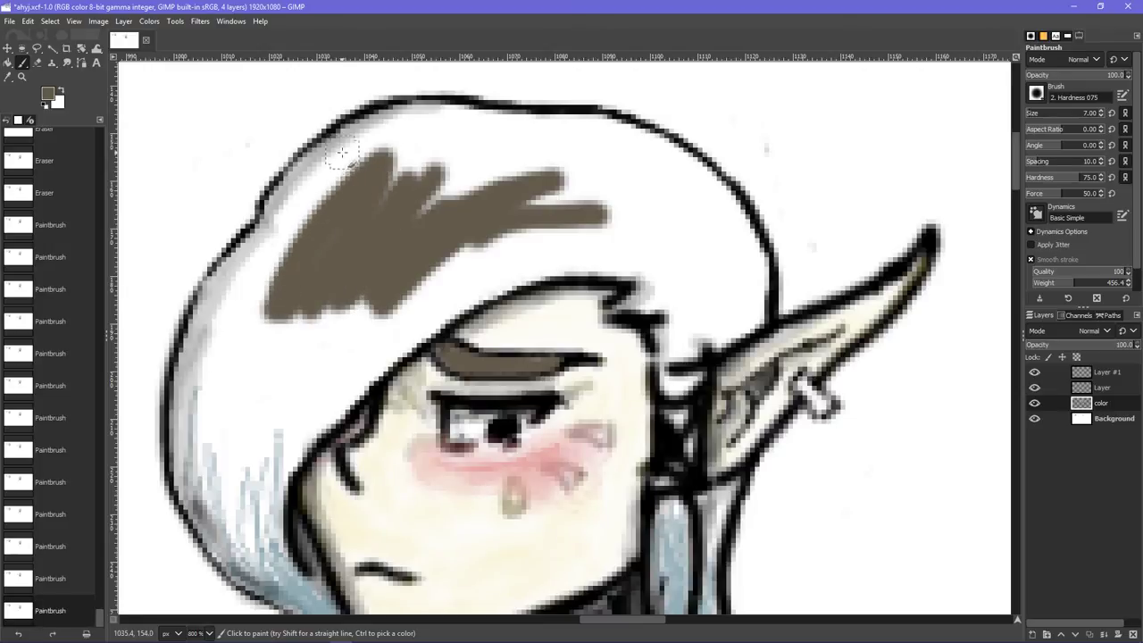
- Extend the brown across the front of the crown to the head's outer outline, undoing the overshooting edge strokes
{"action": "left_click_drag", "start_coordinate": [341, 153], "coordinate": [268, 294]}
{"action": "left_click_drag", "start_coordinate": [313, 179], "coordinate": [259, 268]}
{"action": "mouse_move", "coordinate": [295, 196]}
{"action": "left_mouse_down"}
{"action": "mouse_move", "coordinate": [251, 283]}
{"action": "mouse_move", "coordinate": [255, 269]}
{"action": "left_mouse_up"}
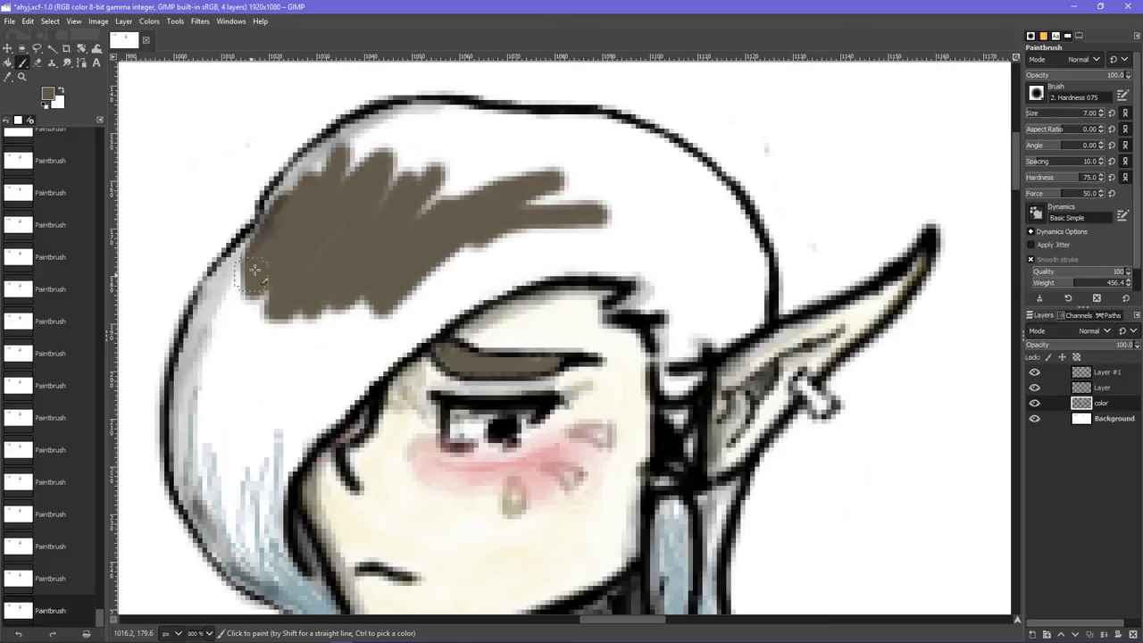
{"action": "mouse_move", "coordinate": [264, 225]}
{"action": "left_mouse_down"}
{"action": "mouse_move", "coordinate": [331, 157]}
{"action": "mouse_move", "coordinate": [265, 209]}
{"action": "mouse_move", "coordinate": [354, 159]}
{"action": "mouse_move", "coordinate": [281, 185]}
{"action": "mouse_move", "coordinate": [360, 144]}
{"action": "left_mouse_up"}
{"action": "key", "text": "ctrl+z"}
{"action": "key", "text": "ctrl+z"}
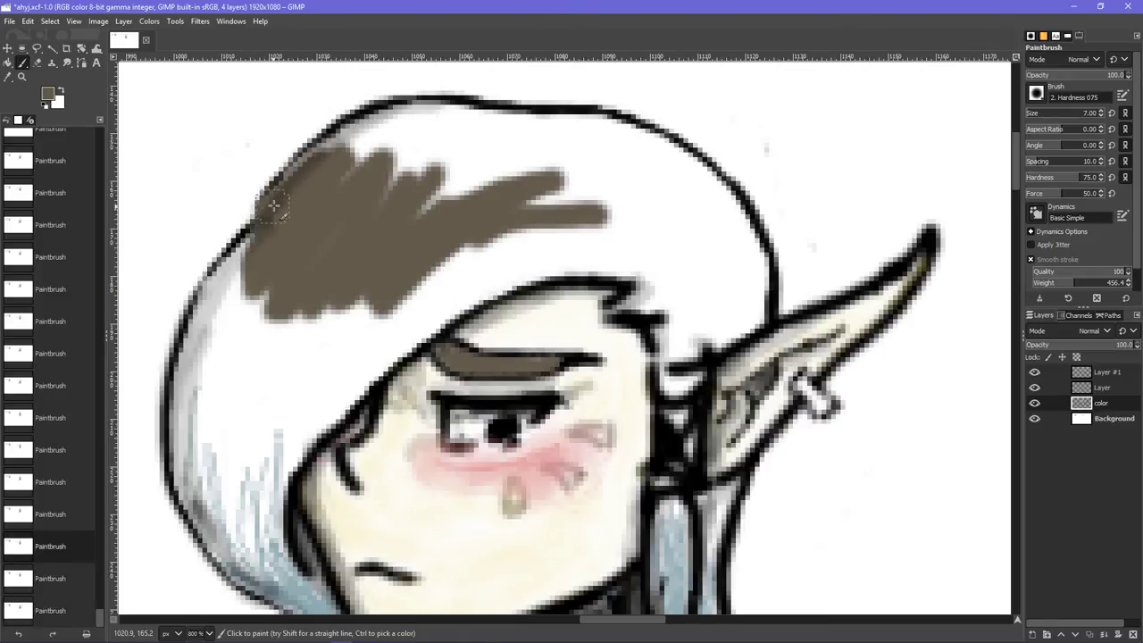
- Paint brown along the top outline of the head and fill the rest of the crown back to the ear
{"action": "mouse_move", "coordinate": [276, 208]}
{"action": "left_mouse_down"}
{"action": "mouse_move", "coordinate": [361, 135]}
{"action": "mouse_move", "coordinate": [287, 220]}
{"action": "mouse_move", "coordinate": [372, 132]}
{"action": "mouse_move", "coordinate": [356, 136]}
{"action": "mouse_move", "coordinate": [417, 124]}
{"action": "mouse_move", "coordinate": [400, 117]}
{"action": "mouse_move", "coordinate": [512, 121]}
{"action": "mouse_move", "coordinate": [431, 127]}
{"action": "mouse_move", "coordinate": [477, 134]}
{"action": "mouse_move", "coordinate": [615, 141]}
{"action": "left_mouse_up"}
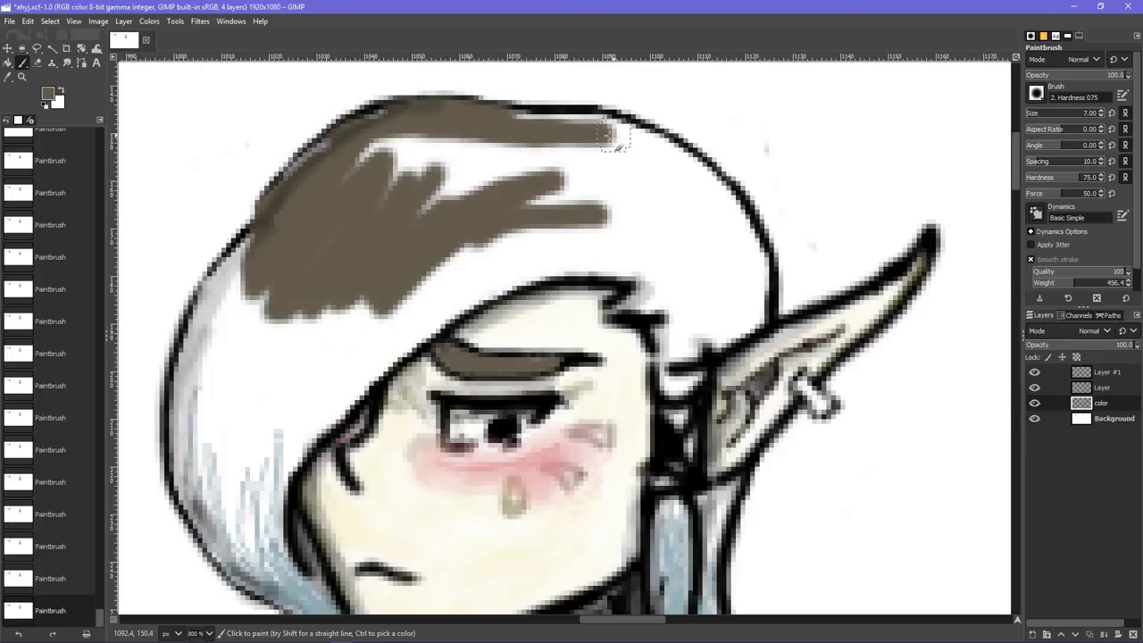
{"action": "mouse_move", "coordinate": [531, 119]}
{"action": "left_mouse_down"}
{"action": "mouse_move", "coordinate": [648, 134]}
{"action": "mouse_move", "coordinate": [686, 171]}
{"action": "mouse_move", "coordinate": [729, 256]}
{"action": "left_mouse_up"}
{"action": "key", "text": "ctrl+z"}
{"action": "mouse_move", "coordinate": [750, 317]}
{"action": "left_mouse_down"}
{"action": "mouse_move", "coordinate": [746, 236]}
{"action": "mouse_move", "coordinate": [761, 272]}
{"action": "mouse_move", "coordinate": [705, 183]}
{"action": "mouse_move", "coordinate": [725, 220]}
{"action": "mouse_move", "coordinate": [731, 207]}
{"action": "mouse_move", "coordinate": [742, 262]}
{"action": "mouse_move", "coordinate": [684, 224]}
{"action": "mouse_move", "coordinate": [681, 350]}
{"action": "mouse_move", "coordinate": [712, 259]}
{"action": "mouse_move", "coordinate": [696, 319]}
{"action": "mouse_move", "coordinate": [727, 333]}
{"action": "mouse_move", "coordinate": [706, 263]}
{"action": "left_mouse_up"}
{"action": "mouse_move", "coordinate": [653, 293]}
{"action": "left_mouse_down"}
{"action": "mouse_move", "coordinate": [705, 231]}
{"action": "mouse_move", "coordinate": [654, 298]}
{"action": "mouse_move", "coordinate": [706, 198]}
{"action": "mouse_move", "coordinate": [655, 289]}
{"action": "mouse_move", "coordinate": [617, 181]}
{"action": "mouse_move", "coordinate": [647, 263]}
{"action": "mouse_move", "coordinate": [569, 251]}
{"action": "mouse_move", "coordinate": [625, 245]}
{"action": "mouse_move", "coordinate": [508, 258]}
{"action": "mouse_move", "coordinate": [475, 246]}
{"action": "mouse_move", "coordinate": [539, 253]}
{"action": "mouse_move", "coordinate": [408, 285]}
{"action": "mouse_move", "coordinate": [487, 258]}
{"action": "mouse_move", "coordinate": [398, 332]}
{"action": "mouse_move", "coordinate": [440, 293]}
{"action": "mouse_move", "coordinate": [355, 338]}
{"action": "mouse_move", "coordinate": [485, 223]}
{"action": "mouse_move", "coordinate": [498, 258]}
{"action": "mouse_move", "coordinate": [368, 316]}
{"action": "mouse_move", "coordinate": [484, 246]}
{"action": "mouse_move", "coordinate": [420, 291]}
{"action": "mouse_move", "coordinate": [468, 200]}
{"action": "mouse_move", "coordinate": [451, 174]}
{"action": "mouse_move", "coordinate": [370, 215]}
{"action": "mouse_move", "coordinate": [332, 196]}
{"action": "mouse_move", "coordinate": [491, 176]}
{"action": "mouse_move", "coordinate": [455, 190]}
{"action": "mouse_move", "coordinate": [393, 182]}
{"action": "mouse_move", "coordinate": [385, 159]}
{"action": "mouse_move", "coordinate": [343, 176]}
{"action": "mouse_move", "coordinate": [342, 153]}
{"action": "mouse_move", "coordinate": [411, 143]}
{"action": "mouse_move", "coordinate": [389, 160]}
{"action": "mouse_move", "coordinate": [513, 139]}
{"action": "mouse_move", "coordinate": [393, 166]}
{"action": "mouse_move", "coordinate": [610, 169]}
{"action": "mouse_move", "coordinate": [574, 167]}
{"action": "mouse_move", "coordinate": [696, 231]}
{"action": "mouse_move", "coordinate": [616, 171]}
{"action": "mouse_move", "coordinate": [683, 224]}
{"action": "mouse_move", "coordinate": [658, 170]}
{"action": "mouse_move", "coordinate": [688, 268]}
{"action": "mouse_move", "coordinate": [680, 195]}
{"action": "mouse_move", "coordinate": [708, 235]}
{"action": "mouse_move", "coordinate": [569, 178]}
{"action": "mouse_move", "coordinate": [606, 166]}
{"action": "mouse_move", "coordinate": [458, 164]}
{"action": "mouse_move", "coordinate": [634, 164]}
{"action": "mouse_move", "coordinate": [531, 157]}
{"action": "mouse_move", "coordinate": [557, 179]}
{"action": "mouse_move", "coordinate": [574, 145]}
{"action": "mouse_move", "coordinate": [479, 183]}
{"action": "mouse_move", "coordinate": [598, 213]}
{"action": "mouse_move", "coordinate": [645, 230]}
{"action": "mouse_move", "coordinate": [540, 214]}
{"action": "mouse_move", "coordinate": [691, 258]}
{"action": "mouse_move", "coordinate": [530, 215]}
{"action": "mouse_move", "coordinate": [639, 239]}
{"action": "mouse_move", "coordinate": [650, 223]}
{"action": "mouse_move", "coordinate": [571, 192]}
{"action": "left_mouse_up"}
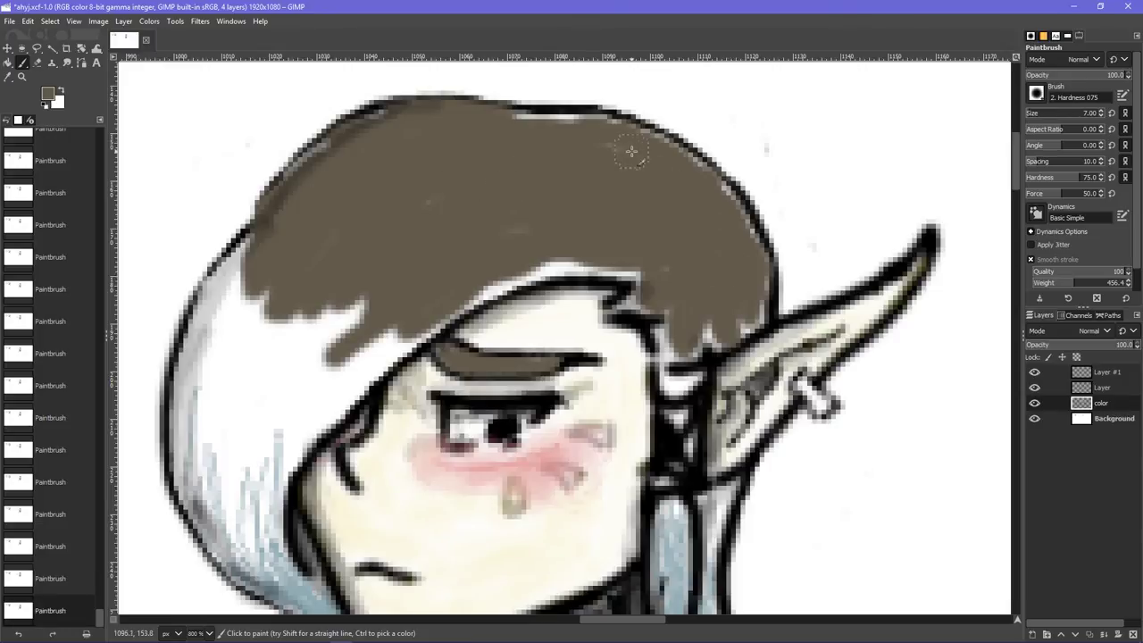
- Extend the brown down the hair in front of the face with ragged strokes ending above the grey-blue strands
{"action": "scroll", "coordinate": [304, 277], "scroll_direction": "down", "scroll_amount": 3}
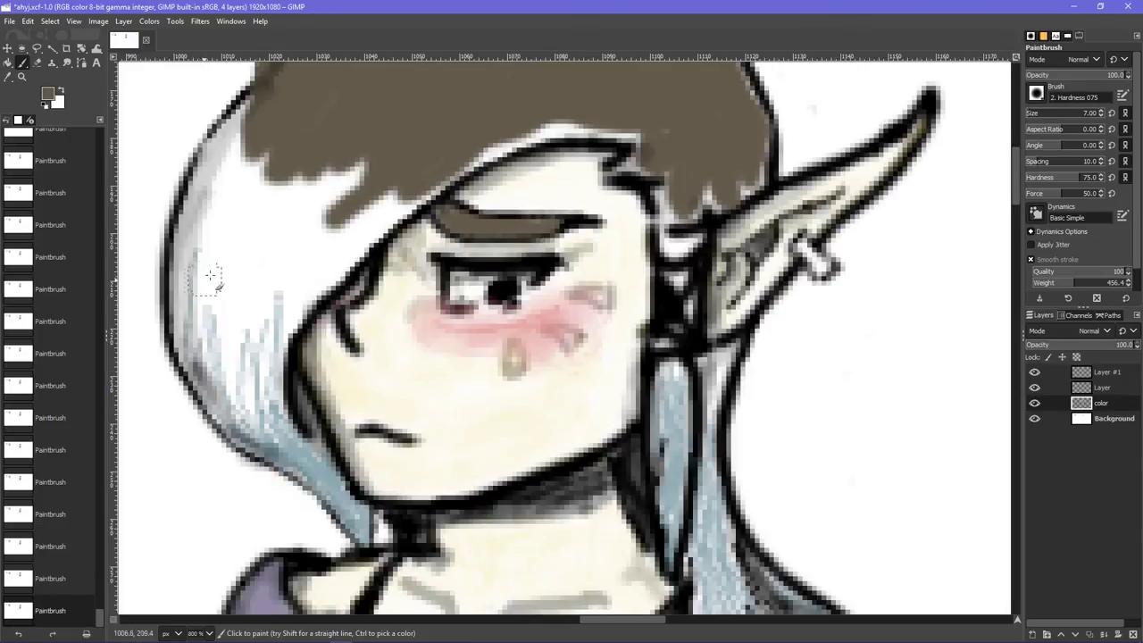
{"action": "scroll", "coordinate": [212, 275], "scroll_direction": "up", "scroll_amount": 3}
{"action": "mouse_move", "coordinate": [250, 268]}
{"action": "left_mouse_down"}
{"action": "mouse_move", "coordinate": [188, 356]}
{"action": "mouse_move", "coordinate": [208, 419]}
{"action": "mouse_move", "coordinate": [252, 298]}
{"action": "mouse_move", "coordinate": [223, 360]}
{"action": "mouse_move", "coordinate": [292, 278]}
{"action": "mouse_move", "coordinate": [229, 366]}
{"action": "mouse_move", "coordinate": [284, 309]}
{"action": "left_mouse_up"}
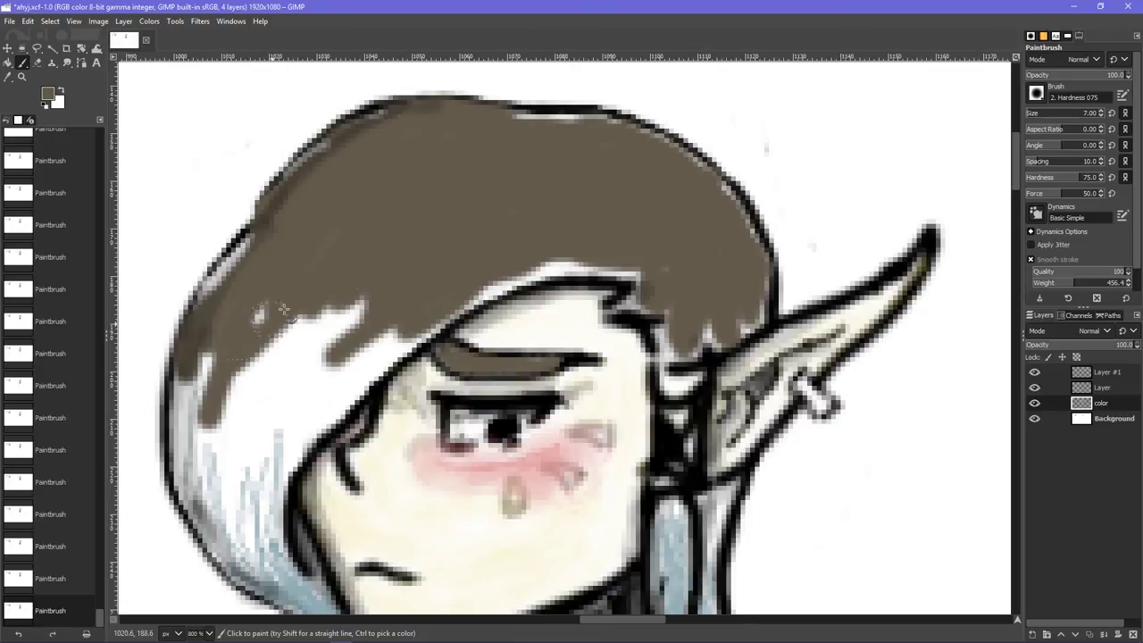
{"action": "left_click_drag", "start_coordinate": [281, 366], "coordinate": [401, 289]}
{"action": "left_click_drag", "start_coordinate": [318, 367], "coordinate": [411, 270]}
{"action": "mouse_move", "coordinate": [254, 373]}
{"action": "left_mouse_down"}
{"action": "mouse_move", "coordinate": [331, 284]}
{"action": "mouse_move", "coordinate": [281, 368]}
{"action": "mouse_move", "coordinate": [304, 308]}
{"action": "mouse_move", "coordinate": [237, 410]}
{"action": "mouse_move", "coordinate": [316, 294]}
{"action": "mouse_move", "coordinate": [238, 448]}
{"action": "mouse_move", "coordinate": [284, 327]}
{"action": "mouse_move", "coordinate": [266, 423]}
{"action": "mouse_move", "coordinate": [297, 449]}
{"action": "mouse_move", "coordinate": [323, 343]}
{"action": "mouse_move", "coordinate": [273, 422]}
{"action": "mouse_move", "coordinate": [375, 294]}
{"action": "left_mouse_up"}
{"action": "mouse_move", "coordinate": [289, 384]}
{"action": "left_mouse_down"}
{"action": "mouse_move", "coordinate": [338, 261]}
{"action": "mouse_move", "coordinate": [363, 277]}
{"action": "left_mouse_up"}
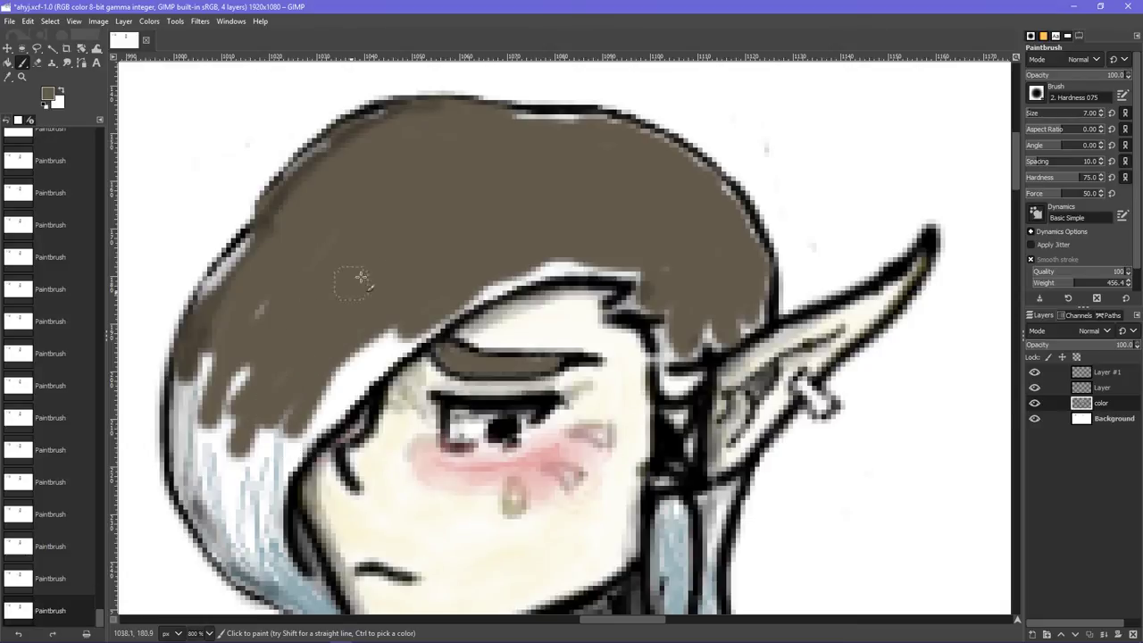
{"action": "mouse_move", "coordinate": [260, 331]}
{"action": "left_mouse_down"}
{"action": "mouse_move", "coordinate": [327, 267]}
{"action": "mouse_move", "coordinate": [241, 335]}
{"action": "mouse_move", "coordinate": [230, 282]}
{"action": "mouse_move", "coordinate": [207, 307]}
{"action": "mouse_move", "coordinate": [276, 245]}
{"action": "left_mouse_up"}
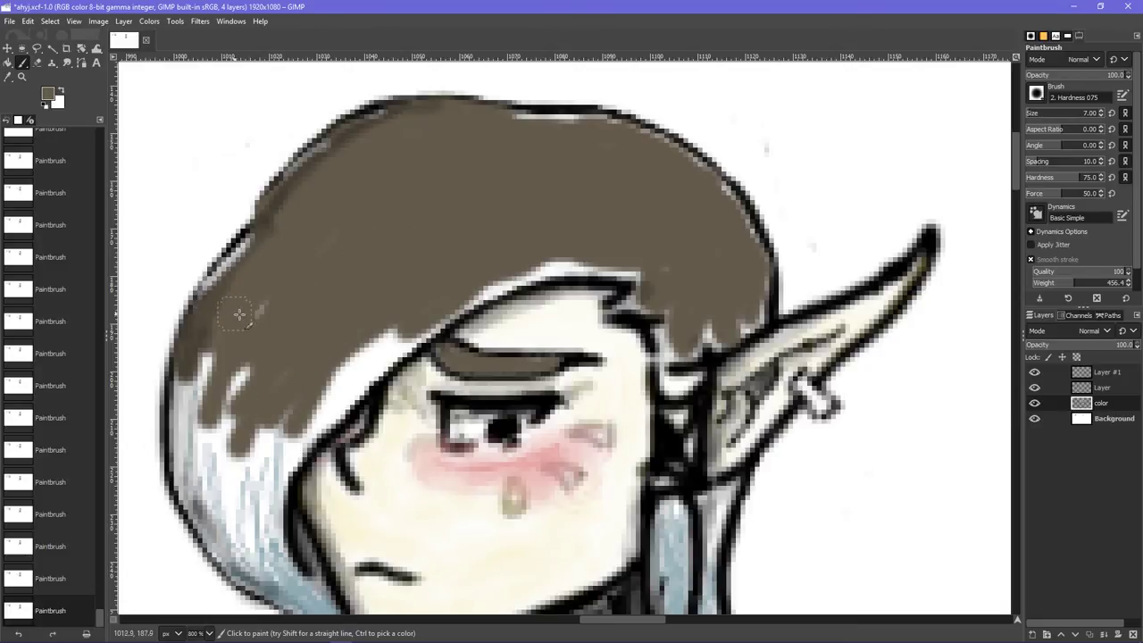
{"action": "left_click_drag", "start_coordinate": [240, 313], "coordinate": [272, 294]}
- Fill the remaining white strip along the fringe's inner outline beside the eyebrow with brown
{"action": "left_click_drag", "start_coordinate": [402, 331], "coordinate": [332, 399]}
{"action": "left_click_drag", "start_coordinate": [380, 333], "coordinate": [312, 417]}
{"action": "left_click_drag", "start_coordinate": [357, 344], "coordinate": [324, 381]}
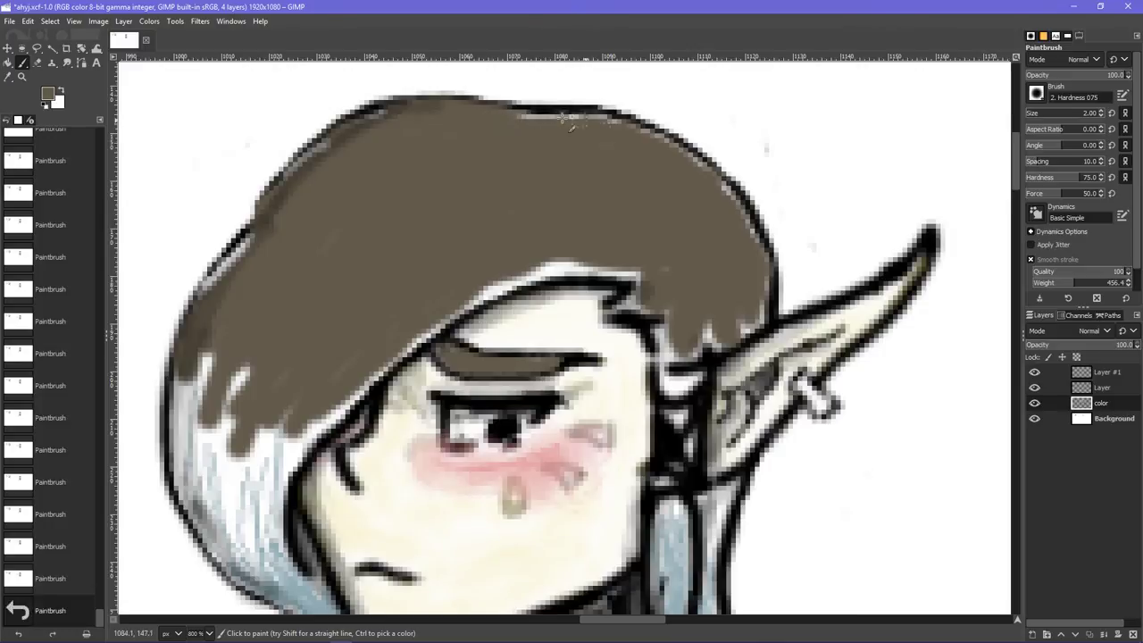
- Fill the white gaps beneath the crown's top outline and in the jagged hair tips in front of the ear with brown
{"action": "mouse_move", "coordinate": [509, 117]}
{"action": "left_mouse_down"}
{"action": "mouse_move", "coordinate": [616, 119]}
{"action": "mouse_move", "coordinate": [531, 119]}
{"action": "mouse_move", "coordinate": [658, 138]}
{"action": "left_mouse_up"}
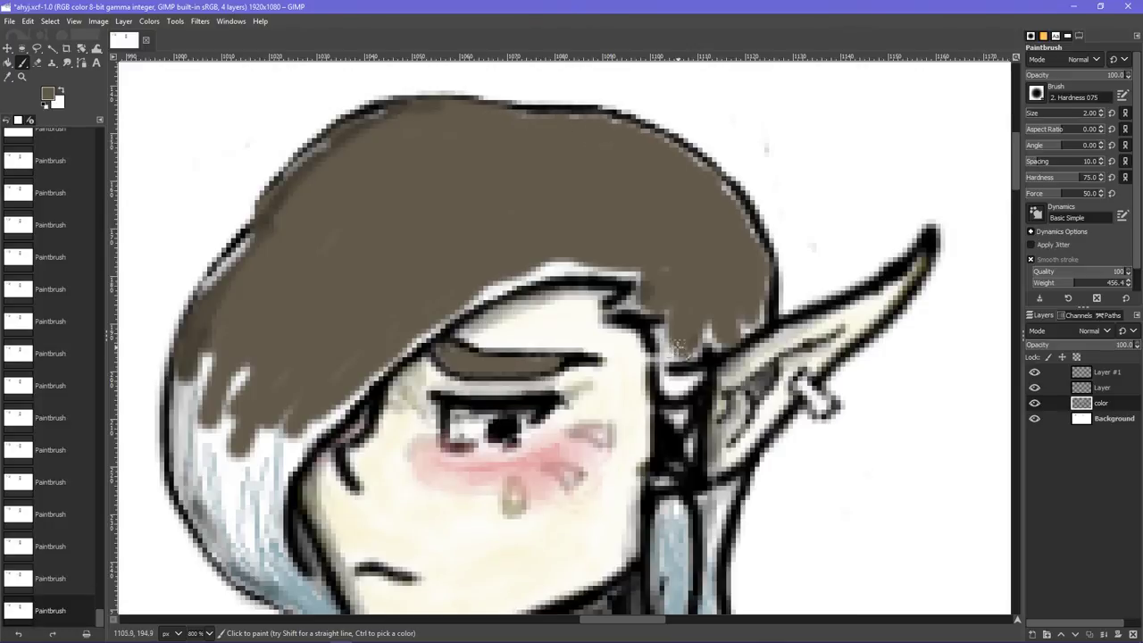
{"action": "left_click_drag", "start_coordinate": [672, 347], "coordinate": [684, 348]}
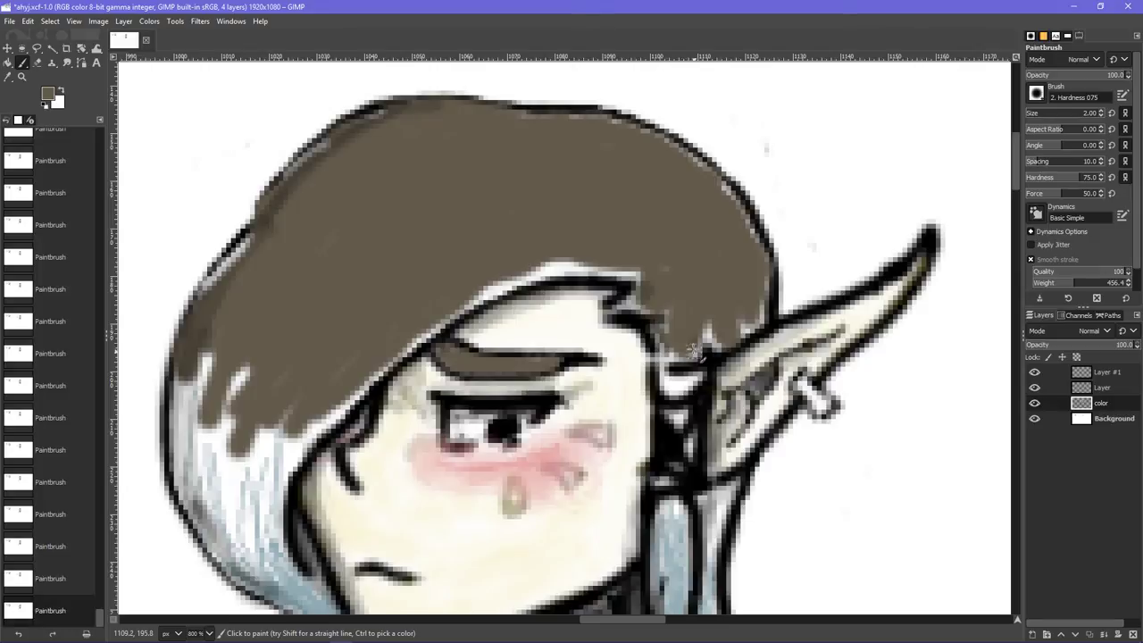
{"action": "mouse_move", "coordinate": [666, 300]}
{"action": "left_mouse_down"}
{"action": "mouse_move", "coordinate": [665, 336]}
{"action": "mouse_move", "coordinate": [690, 348]}
{"action": "left_mouse_up"}
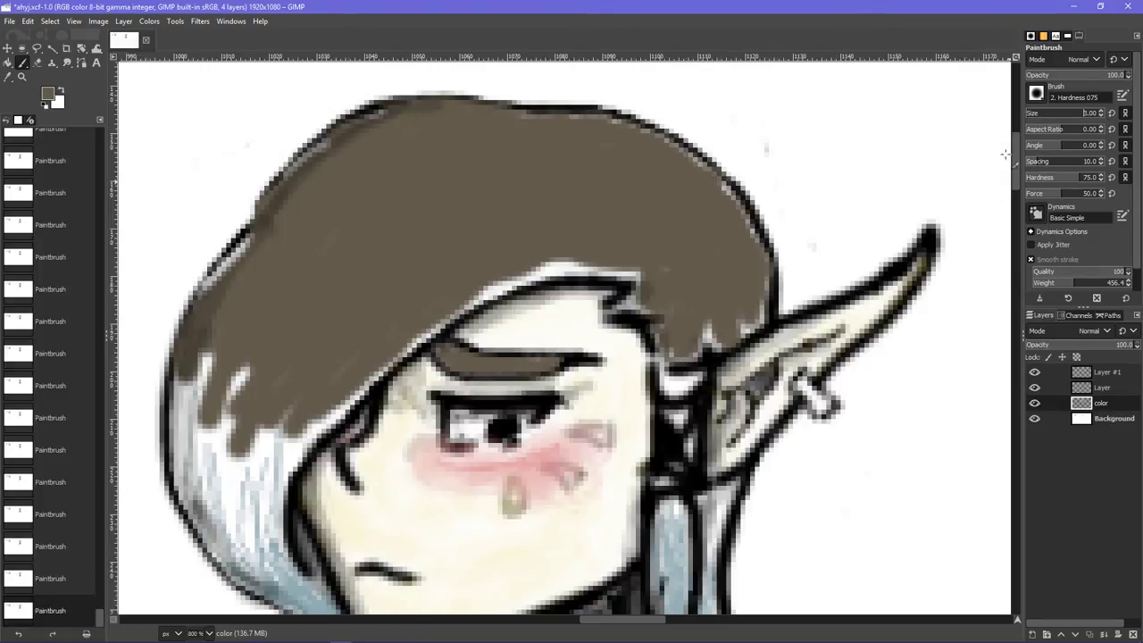
- With a size 3 brush, paint brown along the head's outline from above the ear over the crown and down the front
{"action": "mouse_move", "coordinate": [709, 295]}
{"action": "left_mouse_down"}
{"action": "mouse_move", "coordinate": [704, 327]}
{"action": "mouse_move", "coordinate": [752, 330]}
{"action": "mouse_move", "coordinate": [764, 240]}
{"action": "mouse_move", "coordinate": [725, 186]}
{"action": "left_mouse_up"}
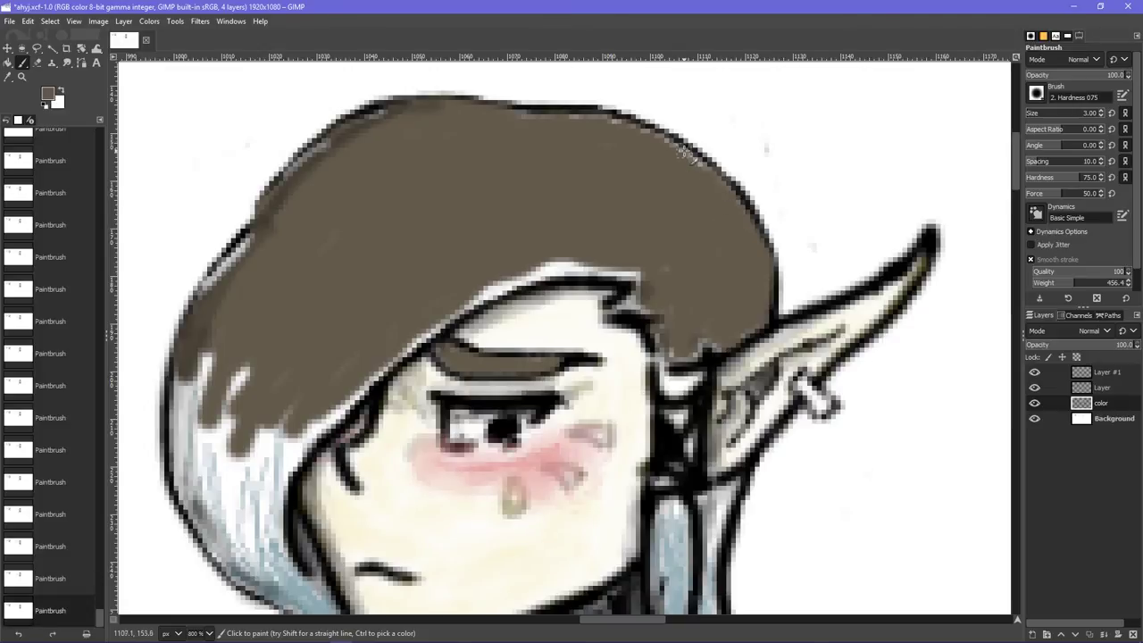
{"action": "mouse_move", "coordinate": [618, 118]}
{"action": "left_mouse_down"}
{"action": "mouse_move", "coordinate": [661, 141]}
{"action": "mouse_move", "coordinate": [487, 104]}
{"action": "mouse_move", "coordinate": [500, 110]}
{"action": "left_mouse_up"}
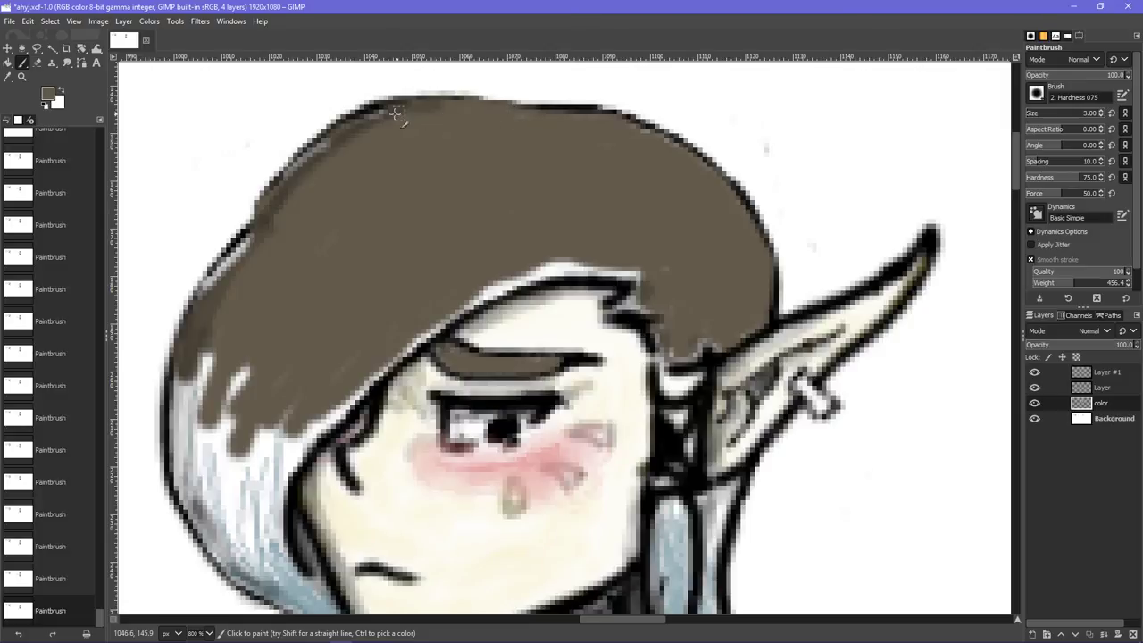
{"action": "mouse_move", "coordinate": [396, 114]}
{"action": "left_mouse_down"}
{"action": "mouse_move", "coordinate": [327, 145]}
{"action": "mouse_move", "coordinate": [298, 218]}
{"action": "mouse_move", "coordinate": [303, 180]}
{"action": "mouse_move", "coordinate": [277, 196]}
{"action": "mouse_move", "coordinate": [266, 237]}
{"action": "mouse_move", "coordinate": [214, 284]}
{"action": "mouse_move", "coordinate": [235, 259]}
{"action": "left_mouse_up"}
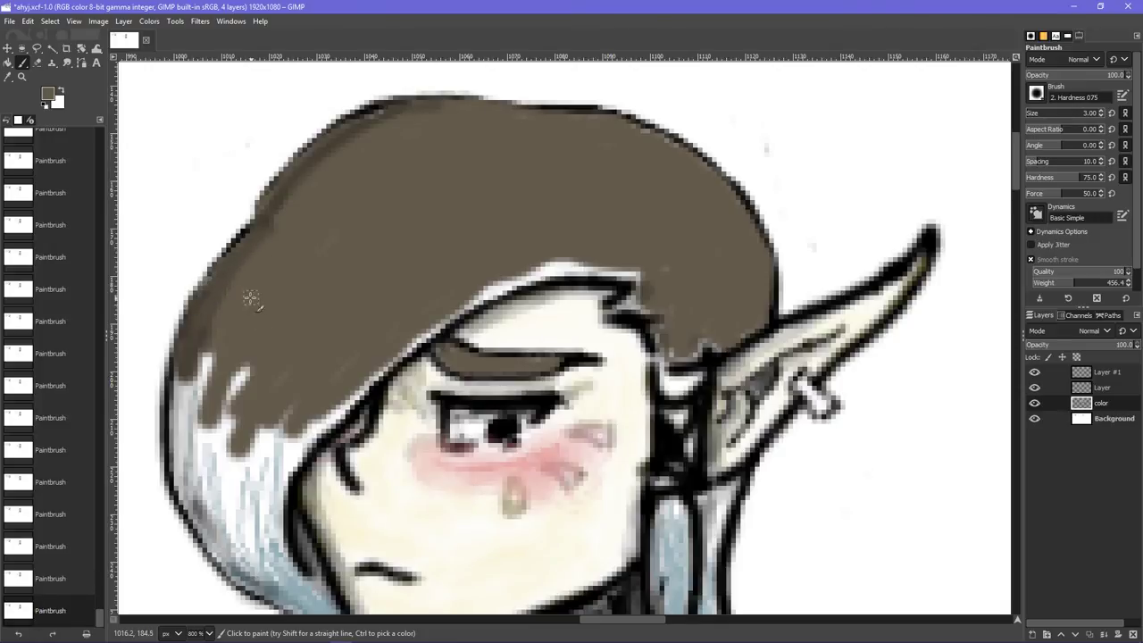
- Extend the brown down the front lock with thin strands and fill the fringe's lower inner edge, undoing one stray stroke
{"action": "scroll", "coordinate": [250, 301], "scroll_direction": "down", "scroll_amount": 3}
{"action": "mouse_move", "coordinate": [234, 397]}
{"action": "left_mouse_down"}
{"action": "mouse_move", "coordinate": [224, 314]}
{"action": "mouse_move", "coordinate": [230, 361]}
{"action": "mouse_move", "coordinate": [238, 308]}
{"action": "mouse_move", "coordinate": [266, 275]}
{"action": "mouse_move", "coordinate": [253, 427]}
{"action": "mouse_move", "coordinate": [267, 375]}
{"action": "mouse_move", "coordinate": [267, 284]}
{"action": "mouse_move", "coordinate": [299, 285]}
{"action": "mouse_move", "coordinate": [281, 337]}
{"action": "left_mouse_up"}
{"action": "mouse_move", "coordinate": [334, 273]}
{"action": "left_mouse_down"}
{"action": "mouse_move", "coordinate": [284, 345]}
{"action": "mouse_move", "coordinate": [344, 263]}
{"action": "left_mouse_up"}
{"action": "key", "text": "ctrl+z"}
{"action": "mouse_move", "coordinate": [316, 310]}
{"action": "left_mouse_down"}
{"action": "mouse_move", "coordinate": [352, 261]}
{"action": "mouse_move", "coordinate": [397, 232]}
{"action": "mouse_move", "coordinate": [389, 223]}
{"action": "left_mouse_up"}
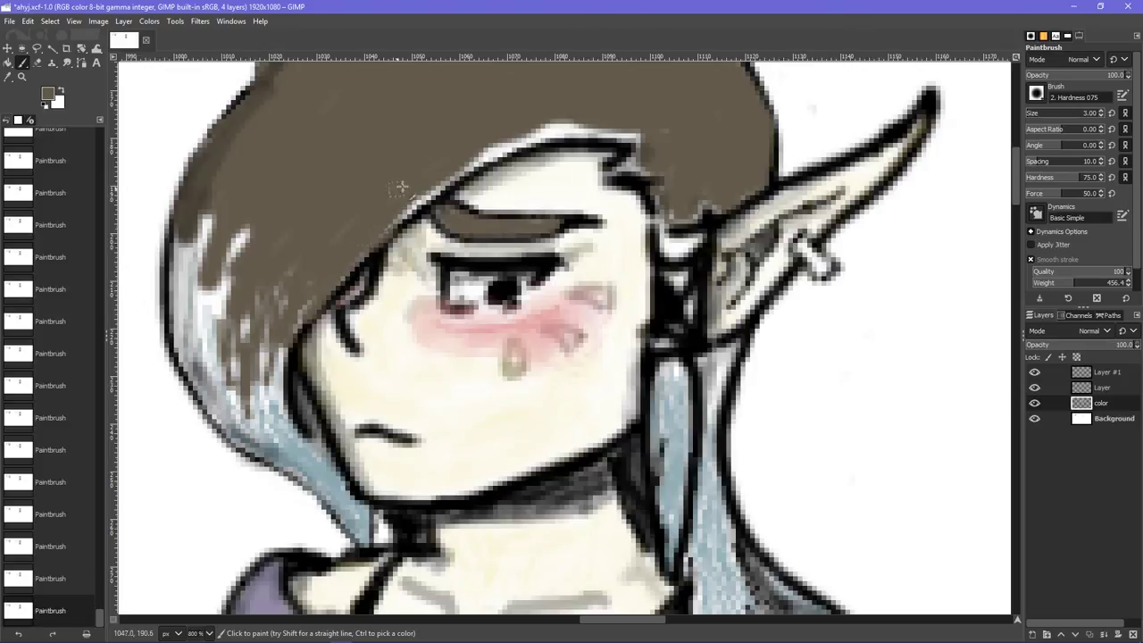
- Fill the white strip along the fringe's inner outline beside the eyebrow and forehead with brown, undoing the overshooting strokes
{"action": "mouse_move", "coordinate": [346, 258]}
{"action": "left_mouse_down"}
{"action": "mouse_move", "coordinate": [454, 176]}
{"action": "mouse_move", "coordinate": [503, 169]}
{"action": "left_mouse_up"}
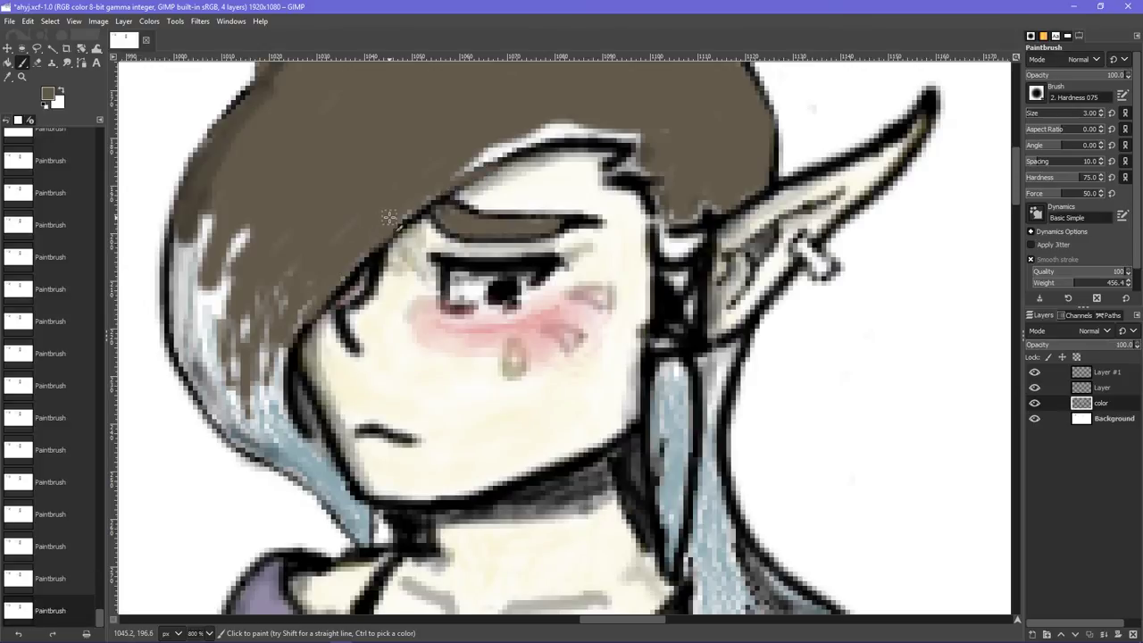
{"action": "key", "text": "ctrl+z"}
{"action": "left_click_drag", "start_coordinate": [399, 223], "coordinate": [494, 155]}
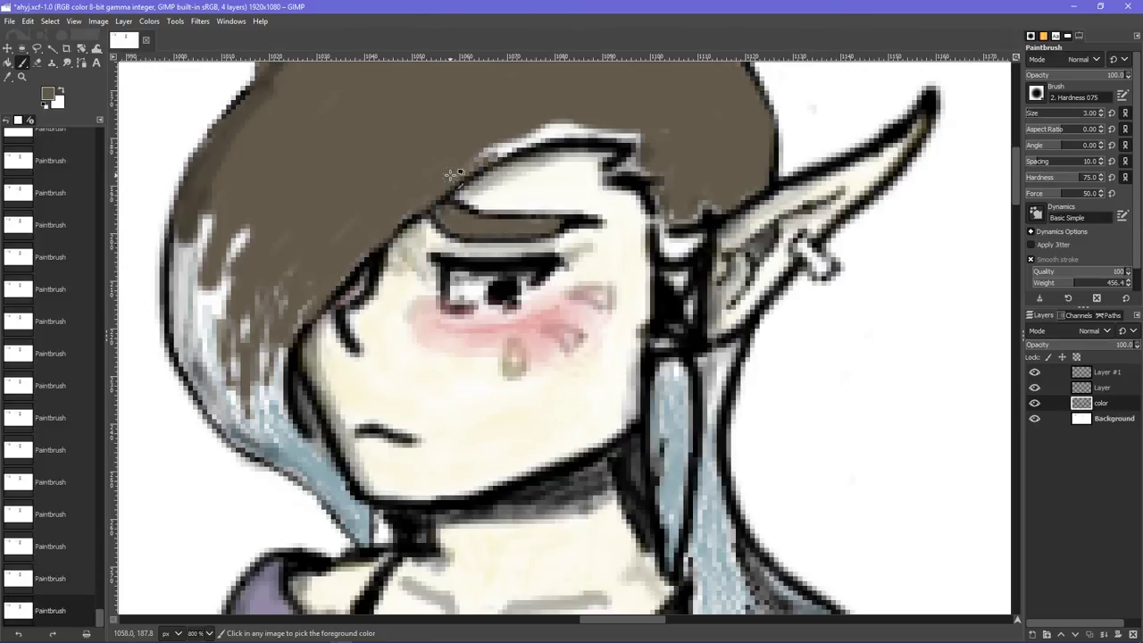
{"action": "key", "text": "ctrl+z"}
{"action": "mouse_move", "coordinate": [406, 211]}
{"action": "left_mouse_down"}
{"action": "mouse_move", "coordinate": [481, 159]}
{"action": "mouse_move", "coordinate": [562, 128]}
{"action": "left_mouse_up"}
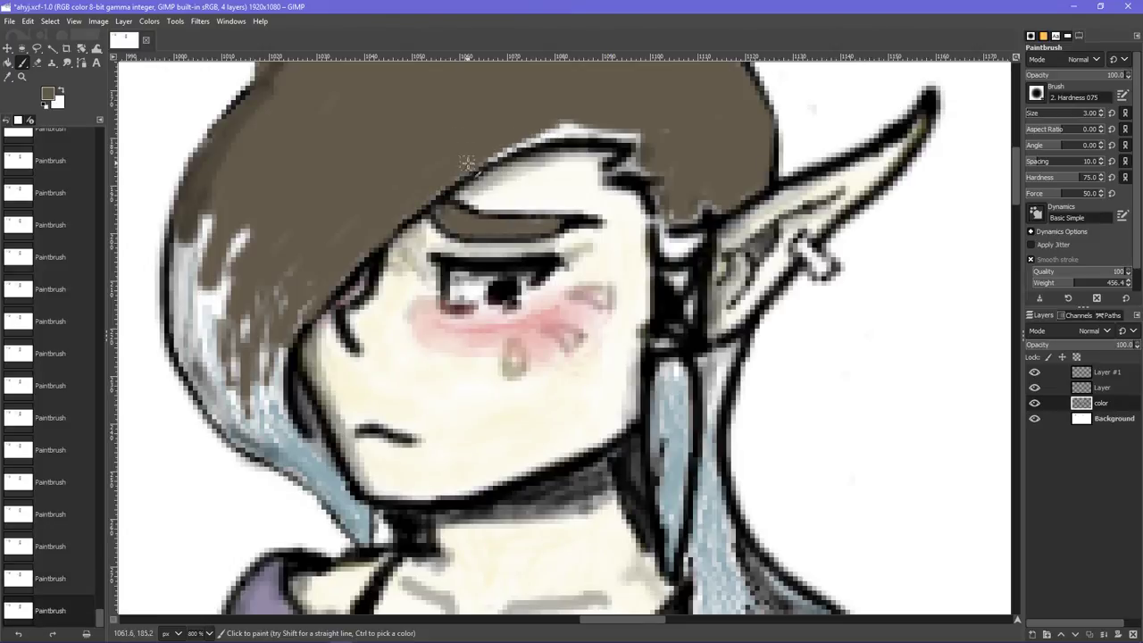
{"action": "mouse_move", "coordinate": [487, 155]}
{"action": "left_mouse_down"}
{"action": "mouse_move", "coordinate": [580, 128]}
{"action": "mouse_move", "coordinate": [564, 131]}
{"action": "left_mouse_up"}
- Paint brown along the hairline above the forehead and into the hair tips by the ear, undoing the stray marks
{"action": "mouse_move", "coordinate": [482, 158]}
{"action": "left_mouse_down"}
{"action": "mouse_move", "coordinate": [573, 132]}
{"action": "mouse_move", "coordinate": [636, 136]}
{"action": "mouse_move", "coordinate": [578, 132]}
{"action": "mouse_move", "coordinate": [625, 134]}
{"action": "mouse_move", "coordinate": [629, 177]}
{"action": "mouse_move", "coordinate": [670, 166]}
{"action": "mouse_move", "coordinate": [669, 153]}
{"action": "left_mouse_up"}
{"action": "left_click", "coordinate": [630, 161]}
{"action": "key", "text": "ctrl+z"}
{"action": "key", "text": "ctrl+z"}
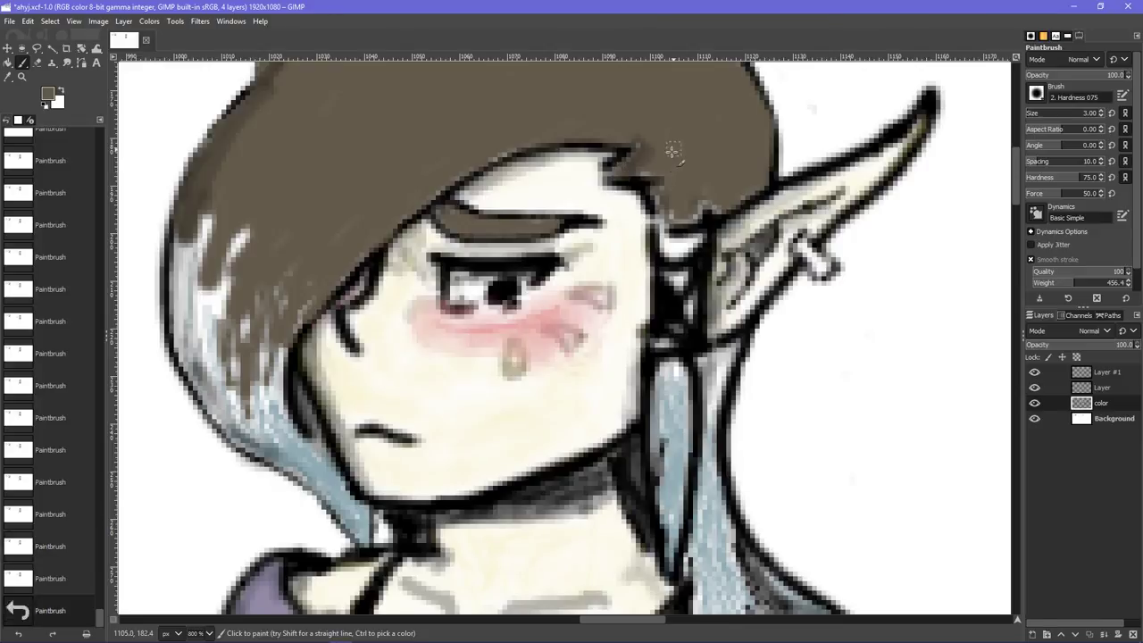
{"action": "left_click_drag", "start_coordinate": [674, 218], "coordinate": [717, 207]}
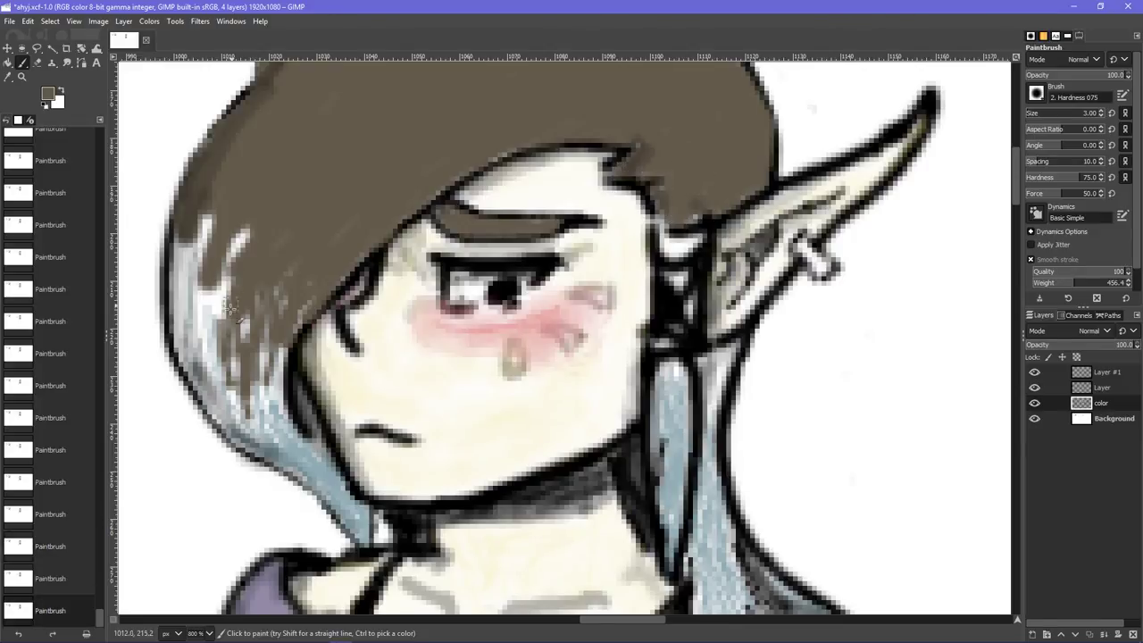
- Feather brown strands down the front lock so they overlap the white and grey-blue hair ends
{"action": "left_click_drag", "start_coordinate": [243, 240], "coordinate": [213, 302]}
{"action": "mouse_move", "coordinate": [241, 227]}
{"action": "left_mouse_down"}
{"action": "mouse_move", "coordinate": [211, 302]}
{"action": "mouse_move", "coordinate": [220, 314]}
{"action": "mouse_move", "coordinate": [192, 348]}
{"action": "mouse_move", "coordinate": [218, 230]}
{"action": "mouse_move", "coordinate": [201, 284]}
{"action": "mouse_move", "coordinate": [179, 266]}
{"action": "mouse_move", "coordinate": [174, 326]}
{"action": "mouse_move", "coordinate": [183, 344]}
{"action": "mouse_move", "coordinate": [192, 250]}
{"action": "mouse_move", "coordinate": [206, 237]}
{"action": "mouse_move", "coordinate": [219, 348]}
{"action": "mouse_move", "coordinate": [208, 270]}
{"action": "left_mouse_up"}
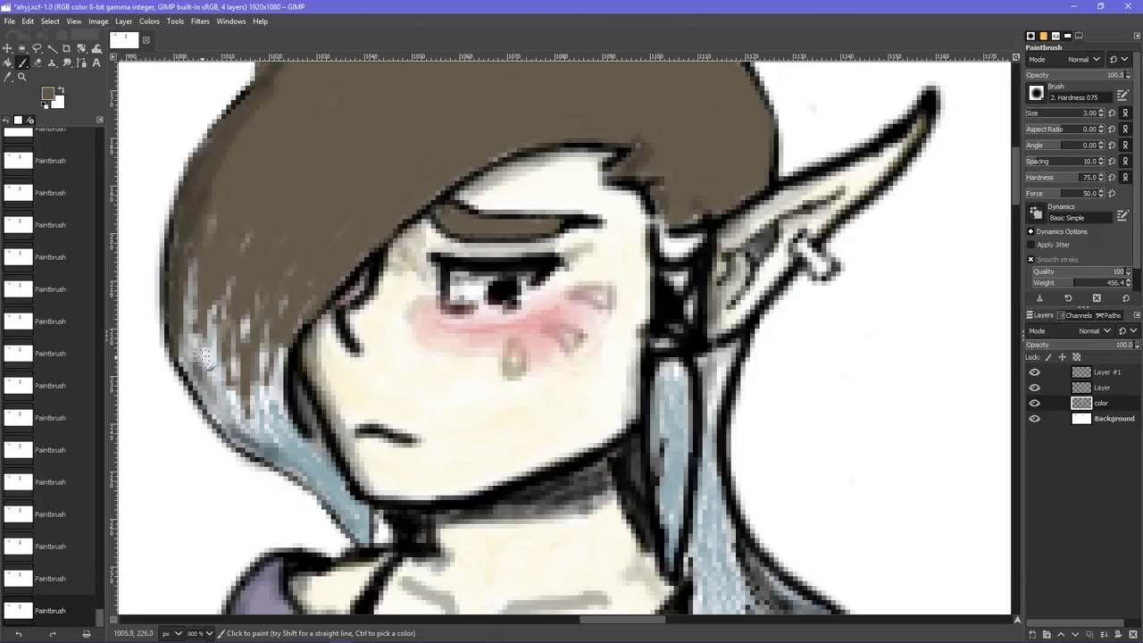
{"action": "mouse_move", "coordinate": [205, 355]}
{"action": "left_mouse_down"}
{"action": "mouse_move", "coordinate": [192, 313]}
{"action": "mouse_move", "coordinate": [237, 323]}
{"action": "left_mouse_up"}
{"action": "mouse_move", "coordinate": [229, 396]}
{"action": "left_mouse_down"}
{"action": "mouse_move", "coordinate": [237, 324]}
{"action": "mouse_move", "coordinate": [268, 270]}
{"action": "left_mouse_up"}
{"action": "mouse_move", "coordinate": [261, 400]}
{"action": "left_mouse_down"}
{"action": "mouse_move", "coordinate": [266, 332]}
{"action": "mouse_move", "coordinate": [285, 308]}
{"action": "left_mouse_up"}
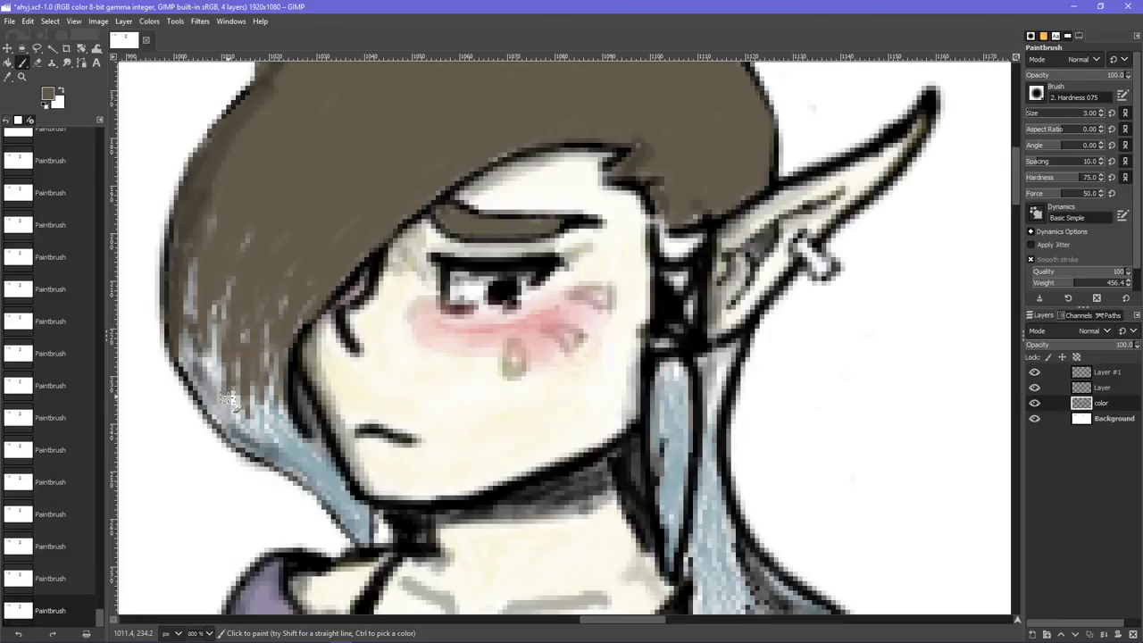
{"action": "mouse_move", "coordinate": [254, 430]}
{"action": "left_mouse_down"}
{"action": "mouse_move", "coordinate": [227, 379]}
{"action": "mouse_move", "coordinate": [241, 379]}
{"action": "left_mouse_up"}
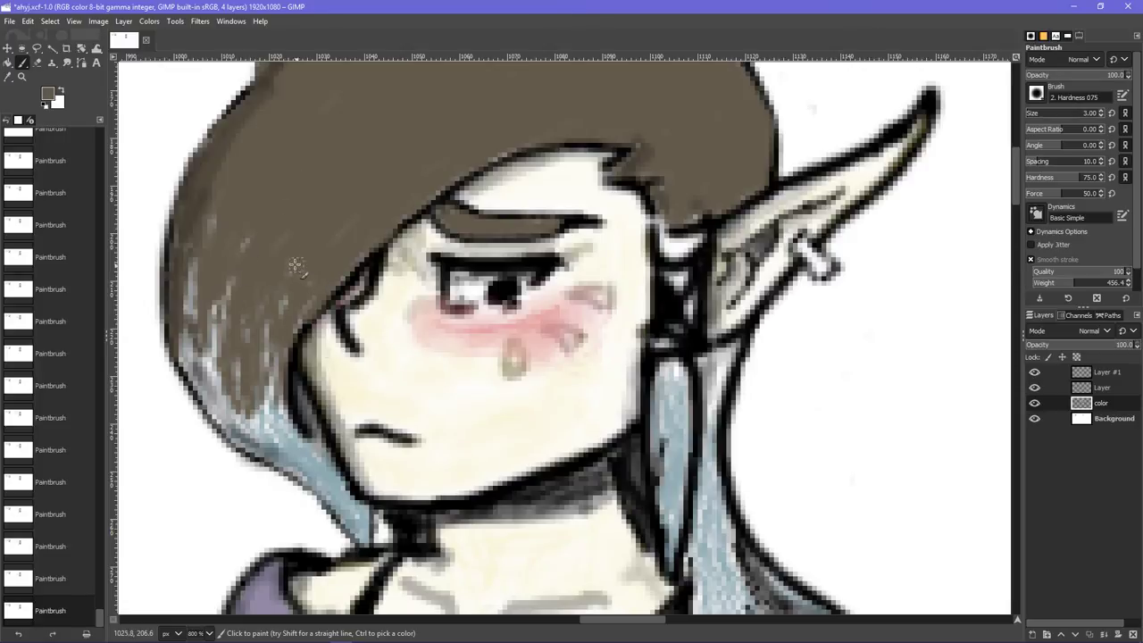
- Paint brown in the sideburn and at the top of the hair behind the ear, undoing and redoing the last strokes
{"action": "scroll", "coordinate": [268, 254], "scroll_direction": "down", "scroll_amount": 3}
{"action": "scroll", "coordinate": [674, 335], "scroll_direction": "up", "scroll_amount": 3}
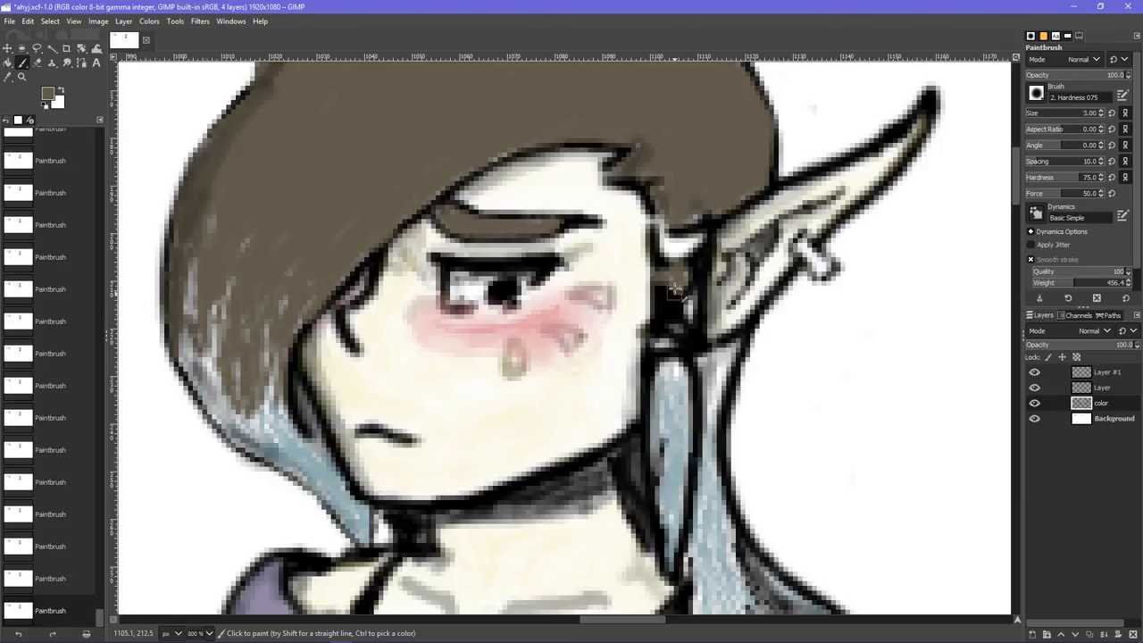
{"action": "left_click", "coordinate": [676, 284]}
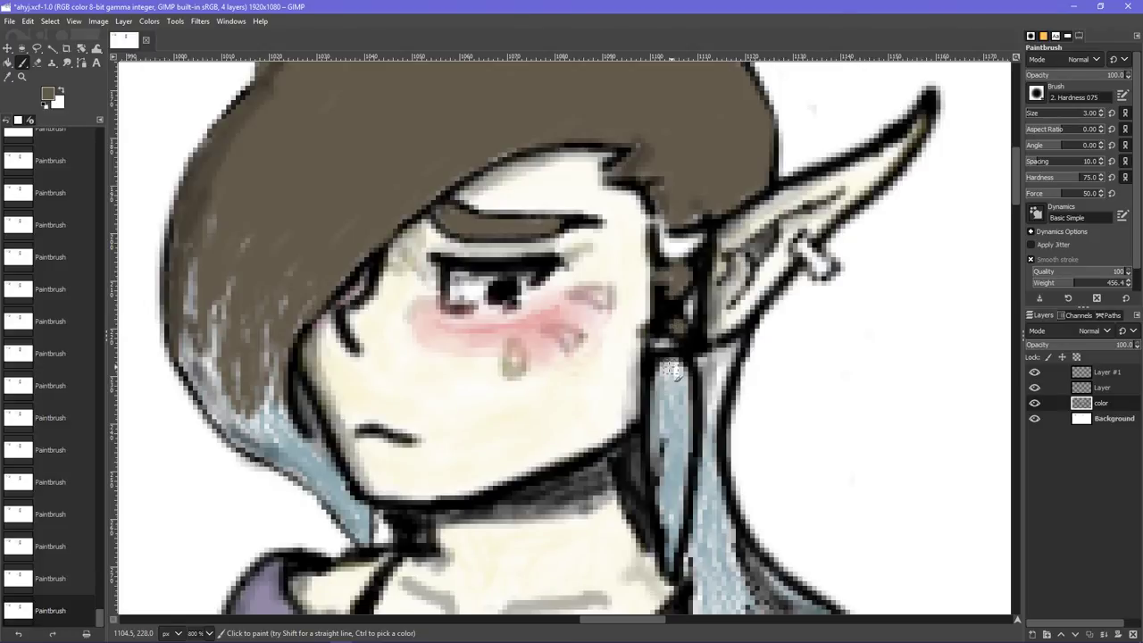
{"action": "left_click_drag", "start_coordinate": [679, 371], "coordinate": [695, 406]}
{"action": "mouse_move", "coordinate": [729, 353]}
{"action": "left_mouse_down"}
{"action": "mouse_move", "coordinate": [714, 397]}
{"action": "mouse_move", "coordinate": [713, 380]}
{"action": "left_mouse_up"}
{"action": "left_click_drag", "start_coordinate": [712, 366], "coordinate": [710, 403]}
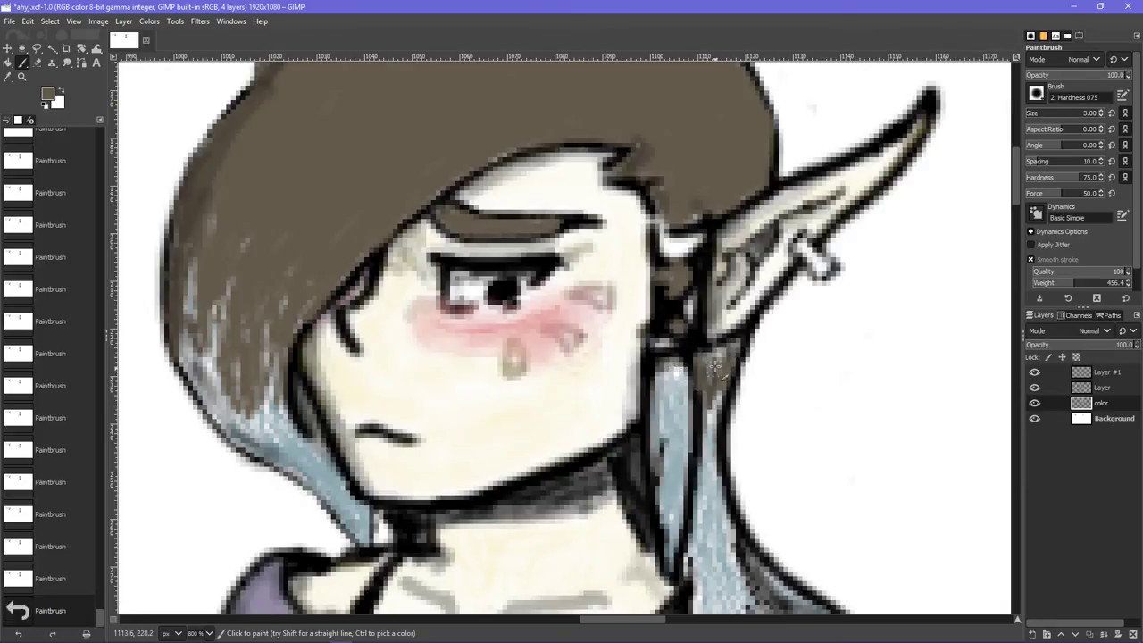
{"action": "key", "text": "ctrl+z"}
{"action": "key", "text": "ctrl+z"}
{"action": "key", "text": "ctrl+z"}
{"action": "key", "text": "ctrl+y"}
{"action": "key", "text": "ctrl+y"}
{"action": "key", "text": "ctrl+y"}
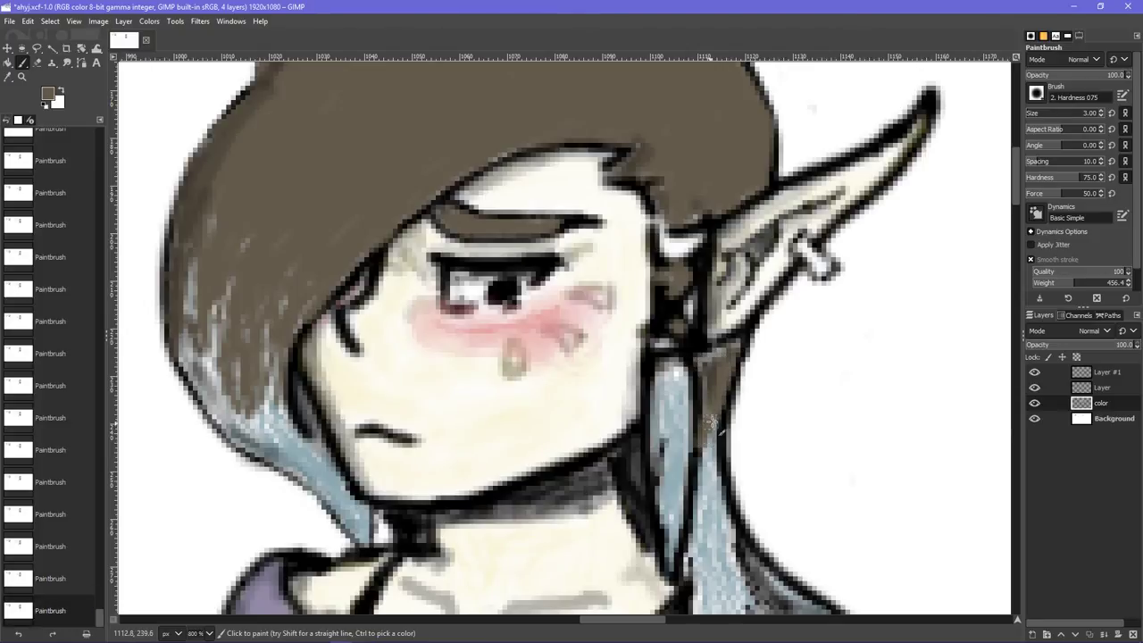
- Undo the last stroke behind the ear and draw thin brown strands into the grey-blue hair with a size 1 brush
{"action": "scroll", "coordinate": [714, 436], "scroll_direction": "down", "scroll_amount": 3}
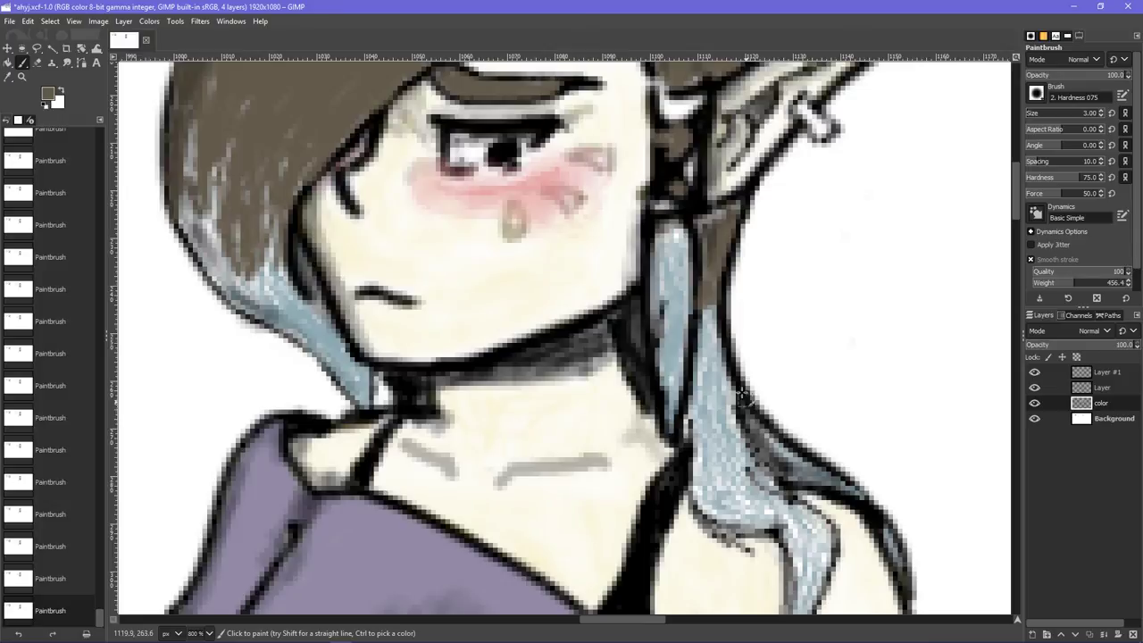
{"action": "key", "text": "ctrl+z"}
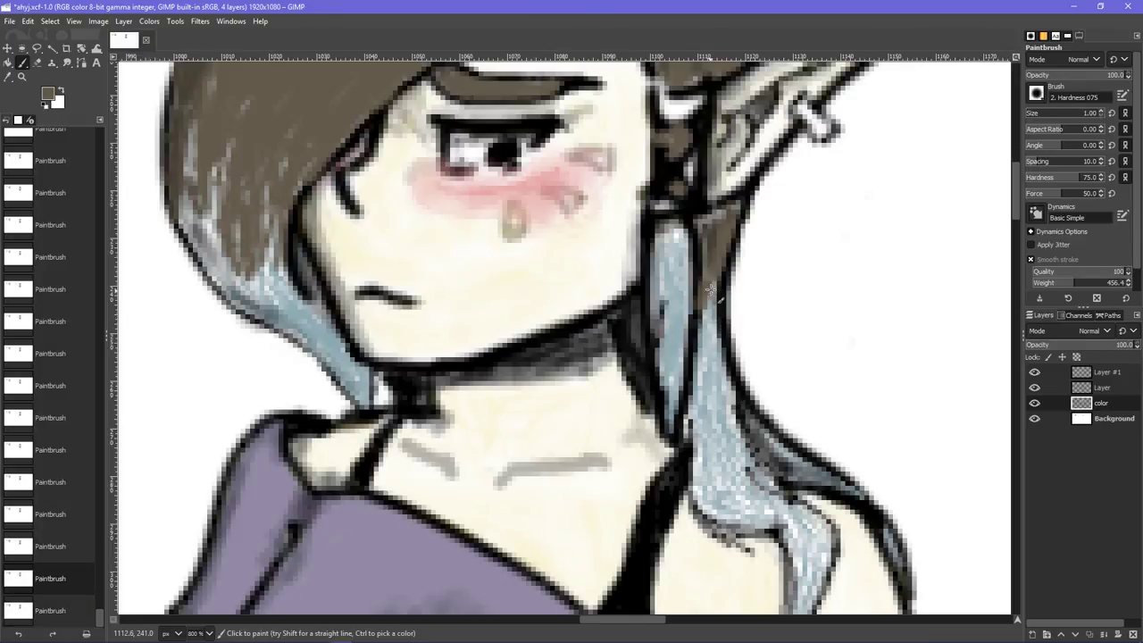
{"action": "mouse_move", "coordinate": [712, 290]}
{"action": "left_mouse_down"}
{"action": "mouse_move", "coordinate": [705, 348]}
{"action": "mouse_move", "coordinate": [714, 327]}
{"action": "mouse_move", "coordinate": [731, 422]}
{"action": "left_mouse_up"}
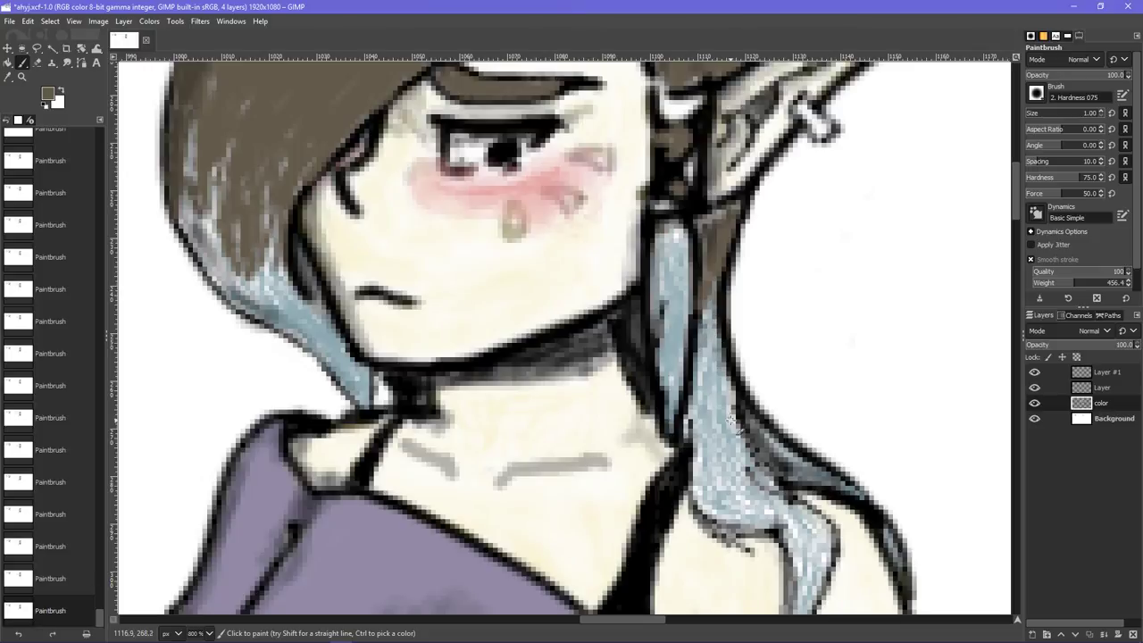
{"action": "left_click_drag", "start_coordinate": [701, 355], "coordinate": [710, 416]}
- Change the foreground colour to a slightly lighter shade of the greyish brown
{"action": "scroll", "coordinate": [679, 424], "scroll_direction": "up", "scroll_amount": 3}
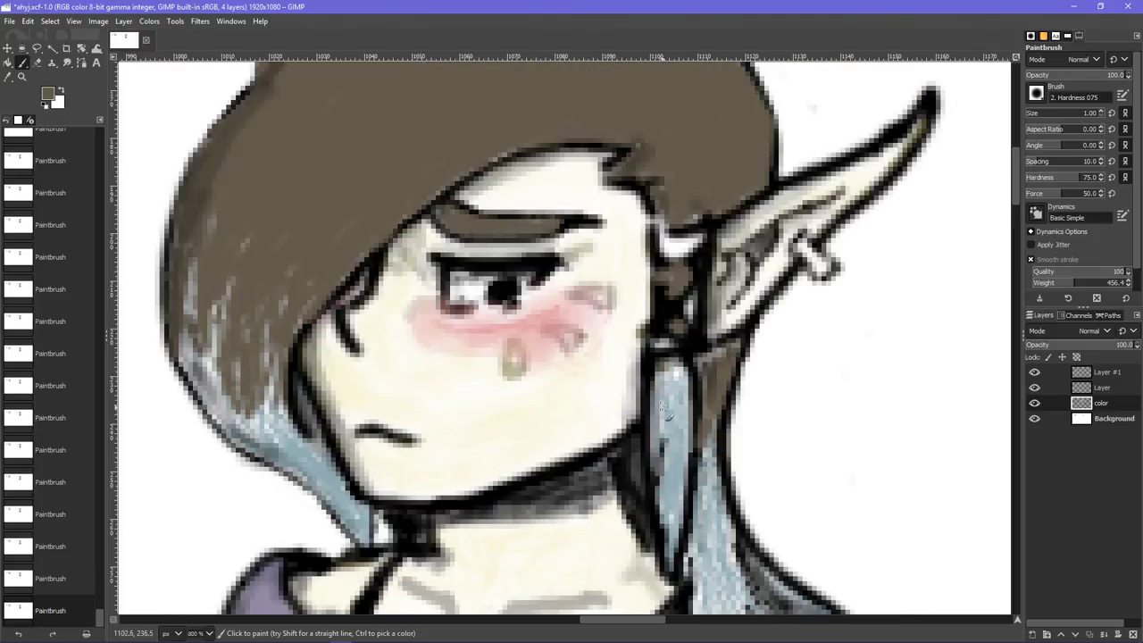
{"action": "scroll", "coordinate": [291, 422], "scroll_direction": "up", "scroll_amount": 3}
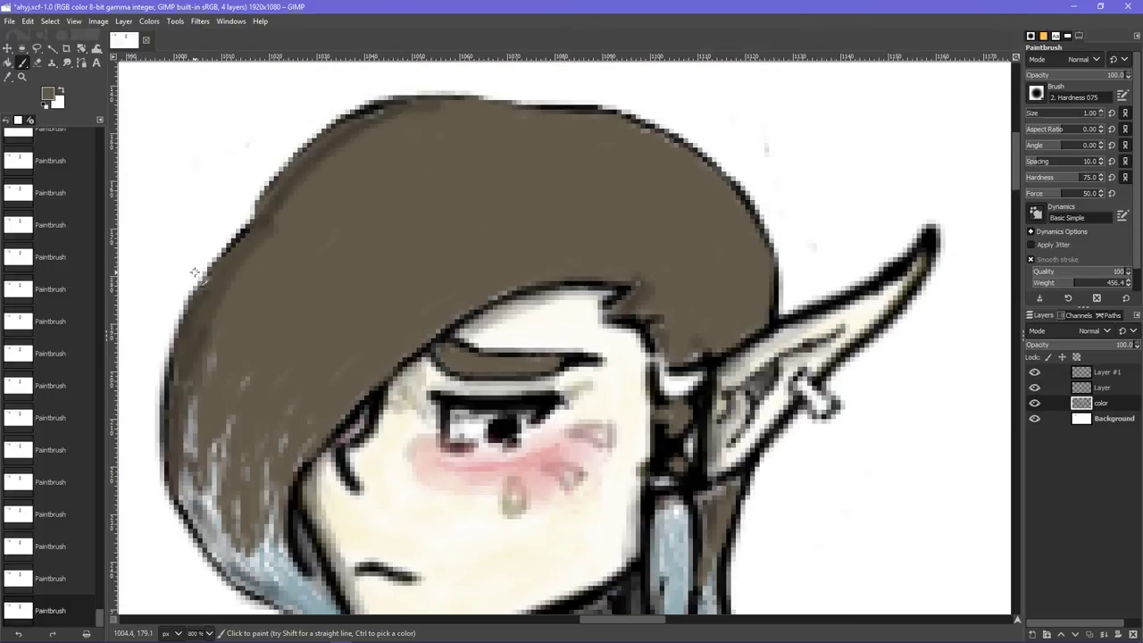
{"action": "left_click", "coordinate": [48, 95]}
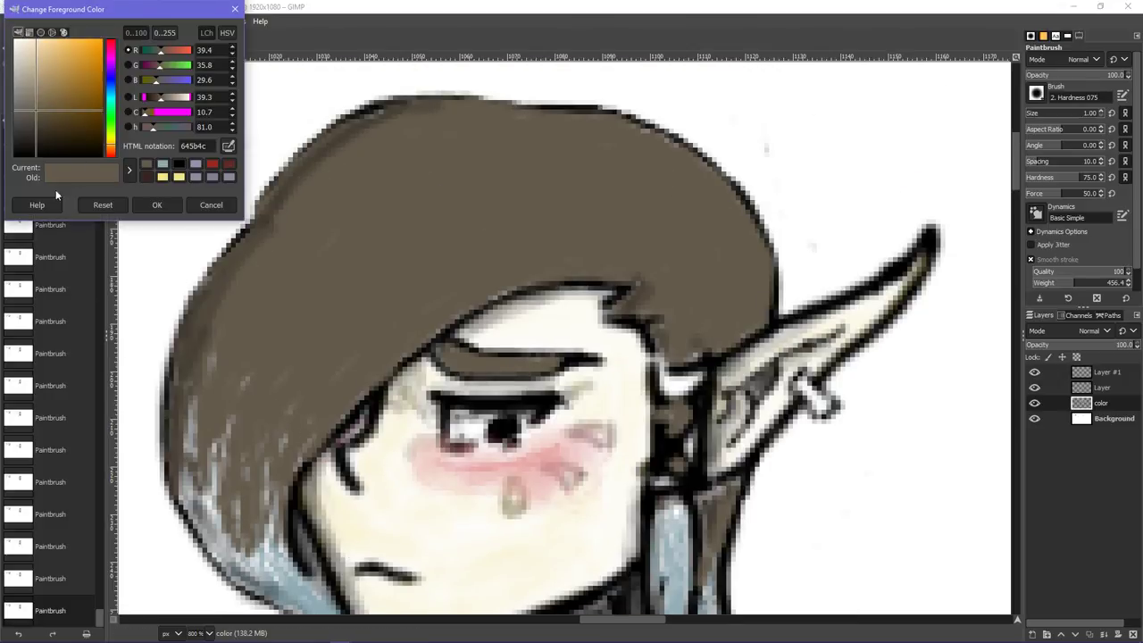
{"action": "left_click_drag", "start_coordinate": [36, 114], "coordinate": [35, 98]}
{"action": "left_click", "coordinate": [159, 205]}
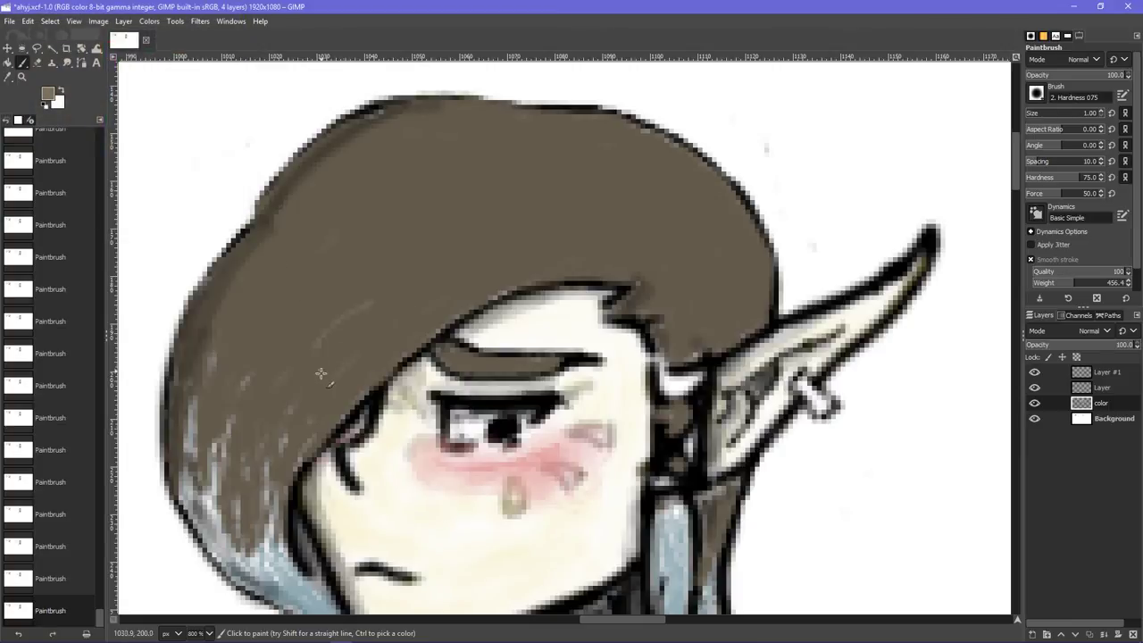
- Draw thin, lighter brown strands sweeping from the fringe beside the face up across the middle of the crown
{"action": "left_click_drag", "start_coordinate": [347, 378], "coordinate": [457, 271]}
{"action": "left_click_drag", "start_coordinate": [257, 327], "coordinate": [384, 236]}
{"action": "left_click_drag", "start_coordinate": [228, 277], "coordinate": [298, 227]}
{"action": "left_click_drag", "start_coordinate": [280, 278], "coordinate": [348, 227]}
{"action": "left_click_drag", "start_coordinate": [291, 334], "coordinate": [323, 291]}
{"action": "left_click_drag", "start_coordinate": [208, 415], "coordinate": [266, 331]}
{"action": "left_click_drag", "start_coordinate": [242, 433], "coordinate": [324, 299]}
{"action": "left_click_drag", "start_coordinate": [306, 440], "coordinate": [376, 326]}
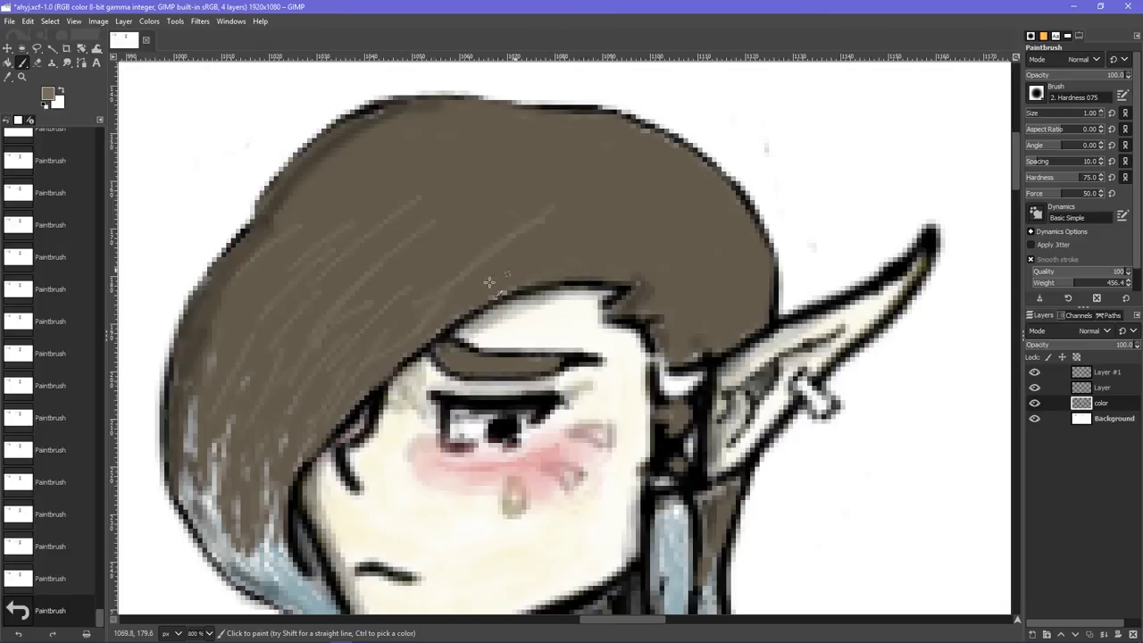
{"action": "left_click_drag", "start_coordinate": [410, 273], "coordinate": [590, 213]}
{"action": "left_click_drag", "start_coordinate": [572, 183], "coordinate": [348, 196]}
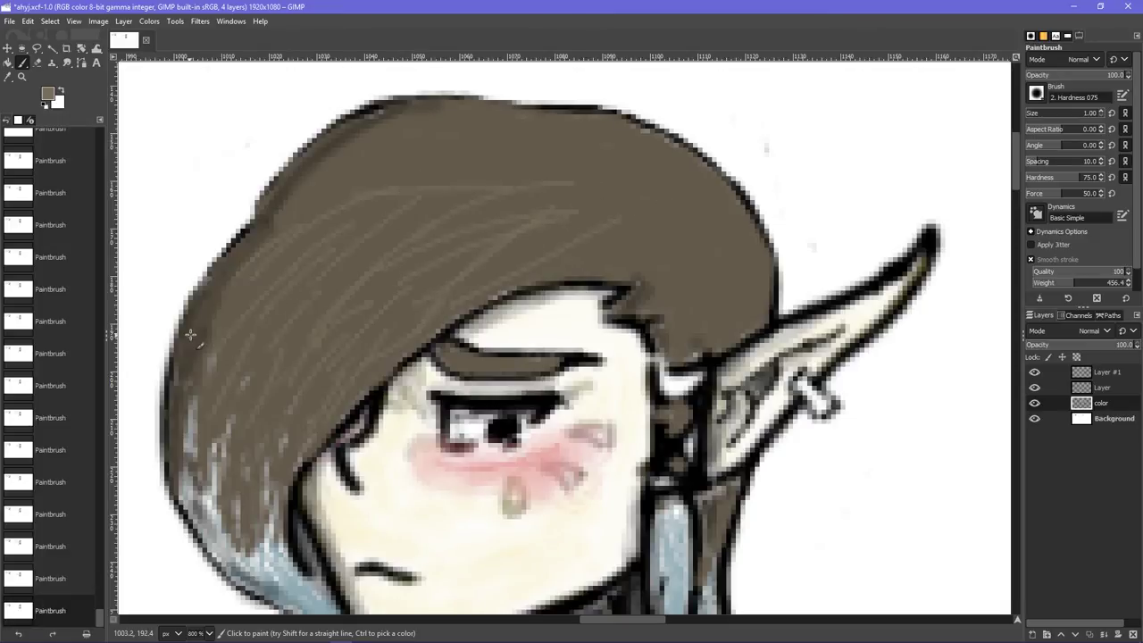
- Add lighter strands along the front outline and top of the head, and a few along the hairline above the forehead
{"action": "left_click_drag", "start_coordinate": [190, 334], "coordinate": [316, 236]}
{"action": "left_click_drag", "start_coordinate": [232, 250], "coordinate": [354, 169]}
{"action": "left_click_drag", "start_coordinate": [290, 233], "coordinate": [410, 164]}
{"action": "mouse_move", "coordinate": [309, 186]}
{"action": "left_mouse_down"}
{"action": "mouse_move", "coordinate": [402, 140]}
{"action": "mouse_move", "coordinate": [493, 121]}
{"action": "left_mouse_up"}
{"action": "mouse_move", "coordinate": [377, 162]}
{"action": "left_mouse_down"}
{"action": "mouse_move", "coordinate": [564, 158]}
{"action": "mouse_move", "coordinate": [487, 162]}
{"action": "left_mouse_up"}
{"action": "left_click_drag", "start_coordinate": [408, 181], "coordinate": [488, 176]}
{"action": "mouse_move", "coordinate": [495, 136]}
{"action": "left_mouse_down"}
{"action": "mouse_move", "coordinate": [525, 164]}
{"action": "mouse_move", "coordinate": [592, 128]}
{"action": "mouse_move", "coordinate": [516, 161]}
{"action": "mouse_move", "coordinate": [584, 148]}
{"action": "left_mouse_up"}
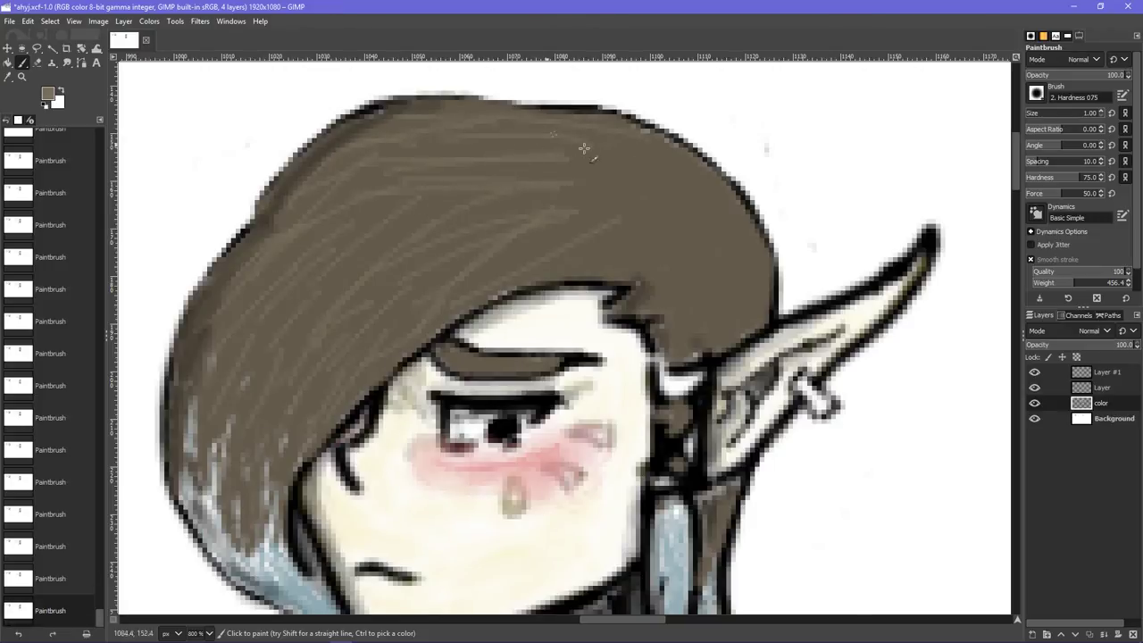
{"action": "mouse_move", "coordinate": [628, 300]}
{"action": "left_mouse_down"}
{"action": "mouse_move", "coordinate": [575, 313]}
{"action": "mouse_move", "coordinate": [632, 295]}
{"action": "mouse_move", "coordinate": [621, 276]}
{"action": "mouse_move", "coordinate": [554, 291]}
{"action": "left_mouse_up"}
{"action": "mouse_move", "coordinate": [620, 275]}
{"action": "left_mouse_down"}
{"action": "mouse_move", "coordinate": [549, 304]}
{"action": "mouse_move", "coordinate": [597, 285]}
{"action": "left_mouse_up"}
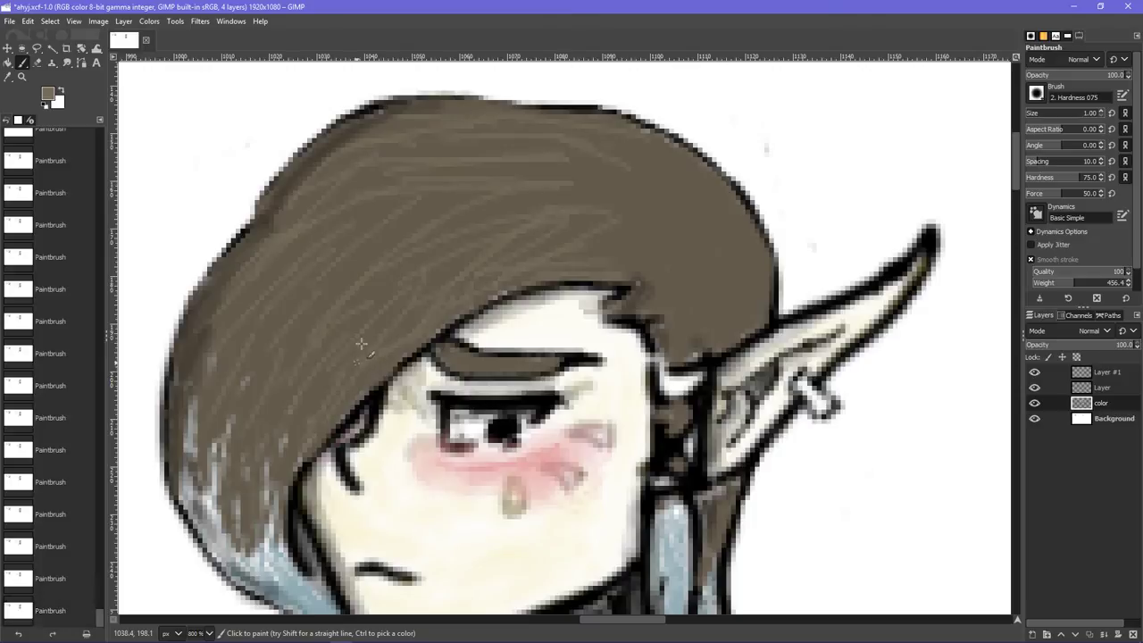
- Add short lighter strands near the front lock's tips and in the hair hanging below the ear
{"action": "scroll", "coordinate": [308, 393], "scroll_direction": "down", "scroll_amount": 3}
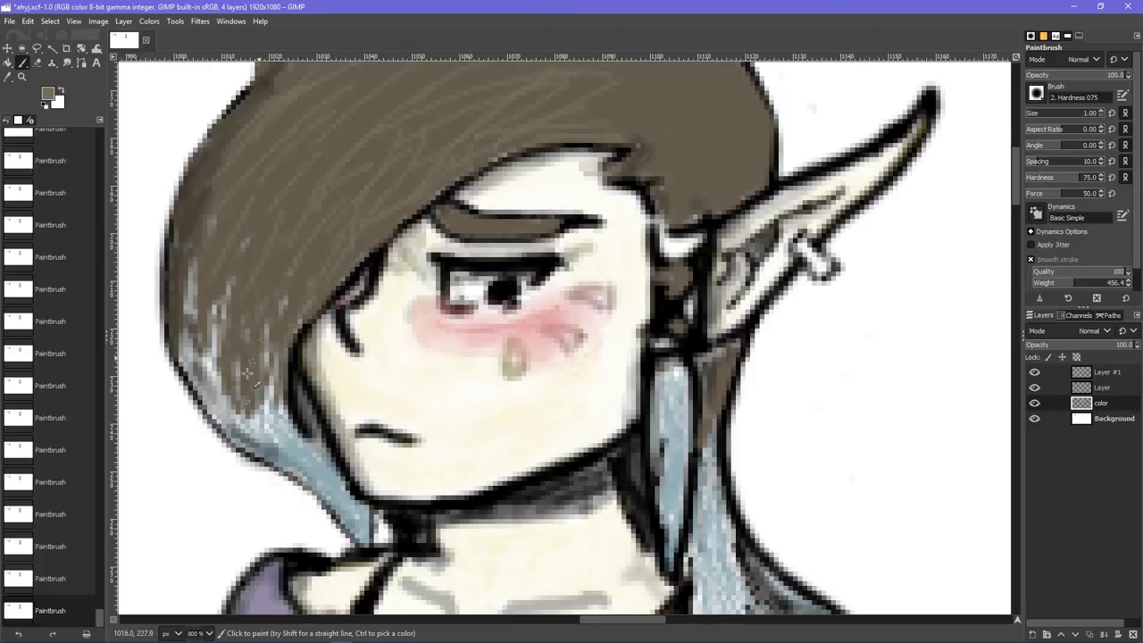
{"action": "left_click_drag", "start_coordinate": [248, 374], "coordinate": [252, 389]}
{"action": "left_click_drag", "start_coordinate": [678, 373], "coordinate": [670, 400]}
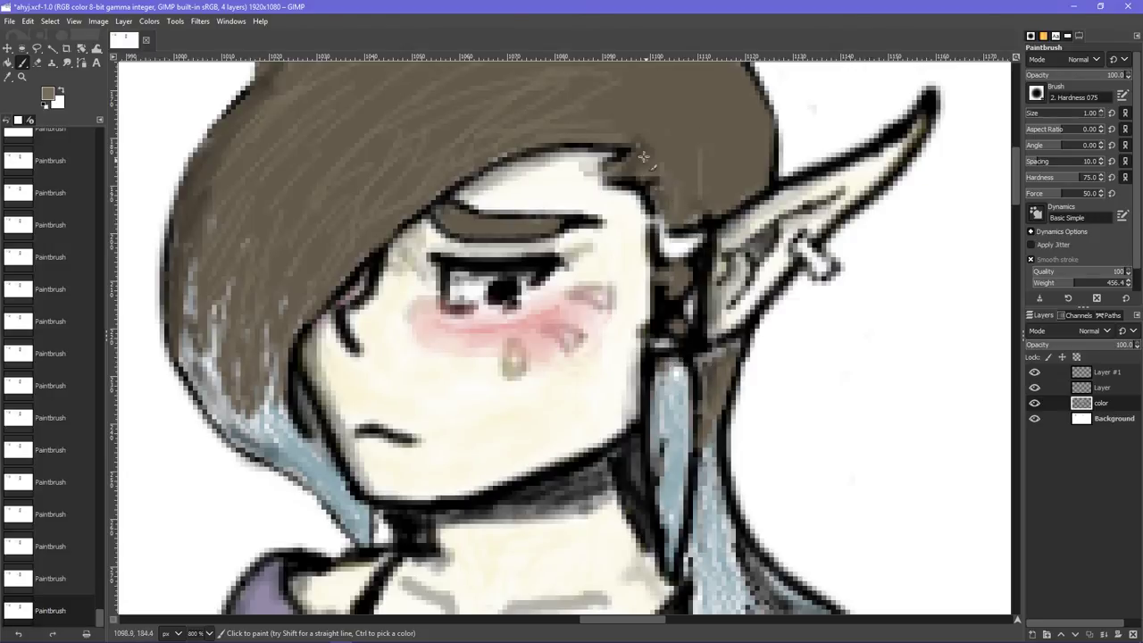
- Draw lighter brown strands in the hair above and in front of the ear, and along the eyebrow
{"action": "mouse_move", "coordinate": [632, 179]}
{"action": "left_mouse_down"}
{"action": "mouse_move", "coordinate": [714, 142]}
{"action": "mouse_move", "coordinate": [704, 109]}
{"action": "left_mouse_up"}
{"action": "mouse_move", "coordinate": [661, 196]}
{"action": "left_mouse_down"}
{"action": "mouse_move", "coordinate": [734, 183]}
{"action": "mouse_move", "coordinate": [713, 164]}
{"action": "mouse_move", "coordinate": [728, 210]}
{"action": "mouse_move", "coordinate": [708, 219]}
{"action": "mouse_move", "coordinate": [714, 153]}
{"action": "left_mouse_up"}
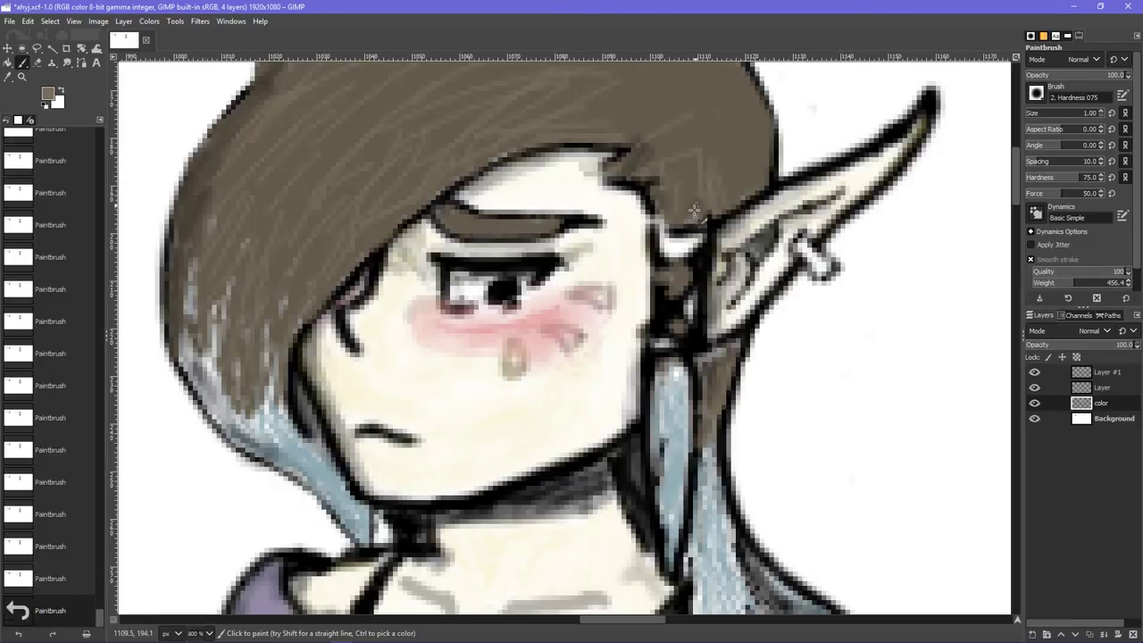
{"action": "mouse_move", "coordinate": [693, 210]}
{"action": "left_mouse_down"}
{"action": "mouse_move", "coordinate": [683, 203]}
{"action": "mouse_move", "coordinate": [704, 158]}
{"action": "left_mouse_up"}
{"action": "mouse_move", "coordinate": [724, 197]}
{"action": "left_mouse_down"}
{"action": "mouse_move", "coordinate": [750, 156]}
{"action": "mouse_move", "coordinate": [744, 189]}
{"action": "mouse_move", "coordinate": [755, 123]}
{"action": "mouse_move", "coordinate": [762, 175]}
{"action": "mouse_move", "coordinate": [756, 134]}
{"action": "mouse_move", "coordinate": [748, 182]}
{"action": "mouse_move", "coordinate": [725, 189]}
{"action": "mouse_move", "coordinate": [748, 170]}
{"action": "mouse_move", "coordinate": [720, 293]}
{"action": "mouse_move", "coordinate": [753, 114]}
{"action": "mouse_move", "coordinate": [774, 164]}
{"action": "mouse_move", "coordinate": [757, 103]}
{"action": "mouse_move", "coordinate": [767, 134]}
{"action": "mouse_move", "coordinate": [732, 90]}
{"action": "mouse_move", "coordinate": [759, 140]}
{"action": "mouse_move", "coordinate": [725, 122]}
{"action": "mouse_move", "coordinate": [753, 180]}
{"action": "mouse_move", "coordinate": [738, 128]}
{"action": "mouse_move", "coordinate": [750, 171]}
{"action": "mouse_move", "coordinate": [719, 140]}
{"action": "mouse_move", "coordinate": [728, 166]}
{"action": "mouse_move", "coordinate": [697, 128]}
{"action": "left_mouse_up"}
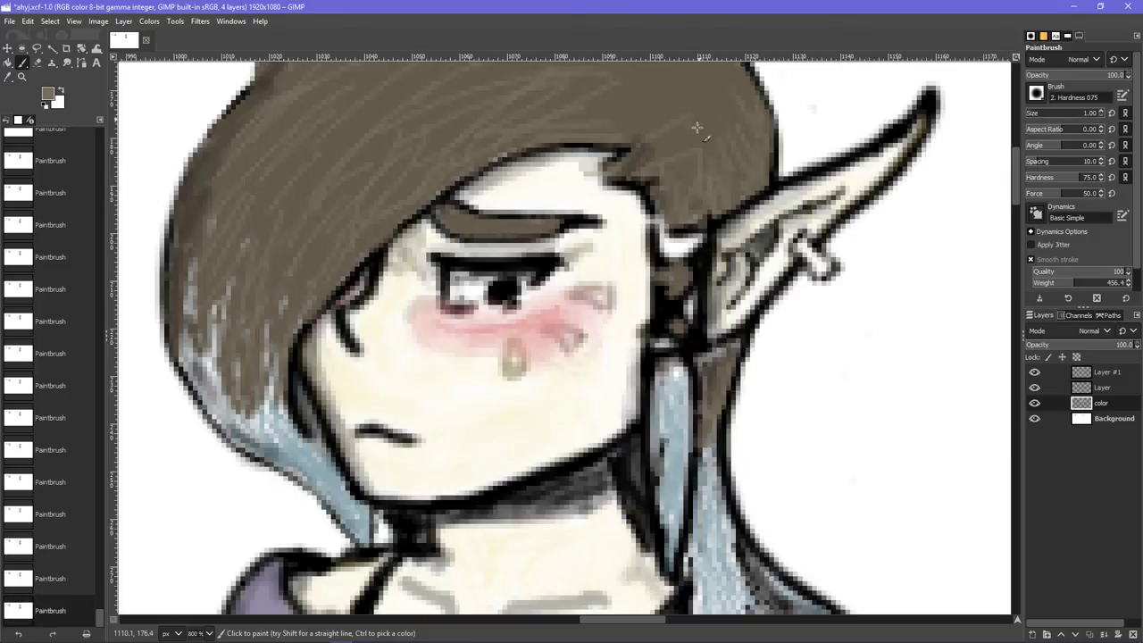
{"action": "left_click_drag", "start_coordinate": [453, 221], "coordinate": [481, 233]}
{"action": "mouse_move", "coordinate": [553, 230]}
{"action": "left_mouse_down"}
{"action": "mouse_move", "coordinate": [568, 225]}
{"action": "mouse_move", "coordinate": [520, 236]}
{"action": "mouse_move", "coordinate": [444, 212]}
{"action": "left_mouse_up"}
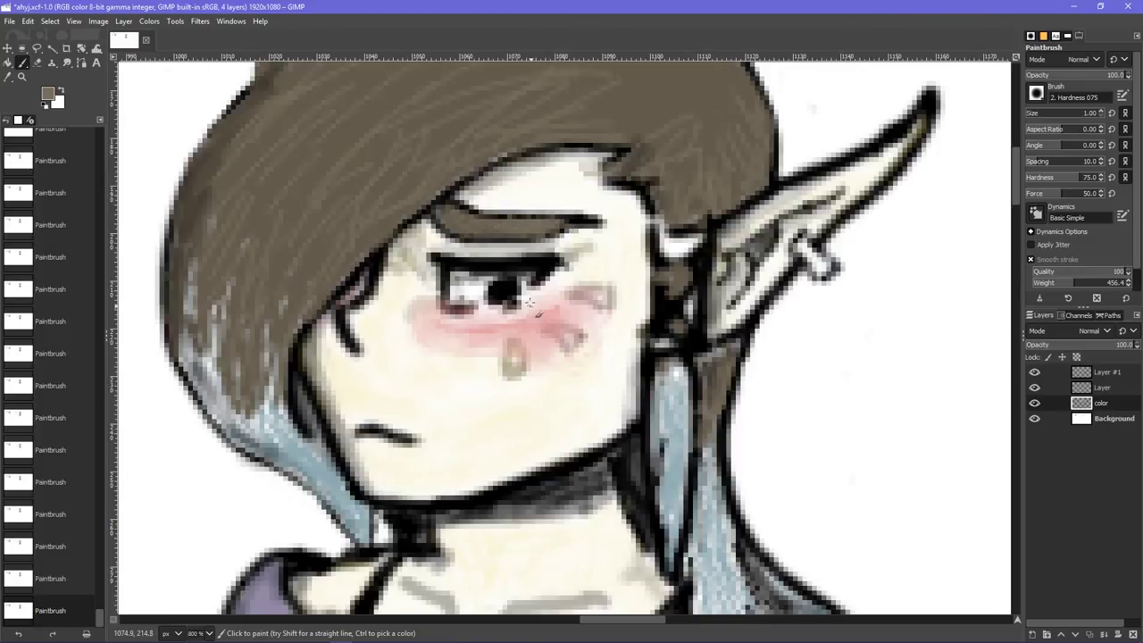
- Set the foreground colour to the pale grey-blue a1b4b4
{"action": "scroll", "coordinate": [569, 232], "scroll_direction": "down", "scroll_amount": 4}
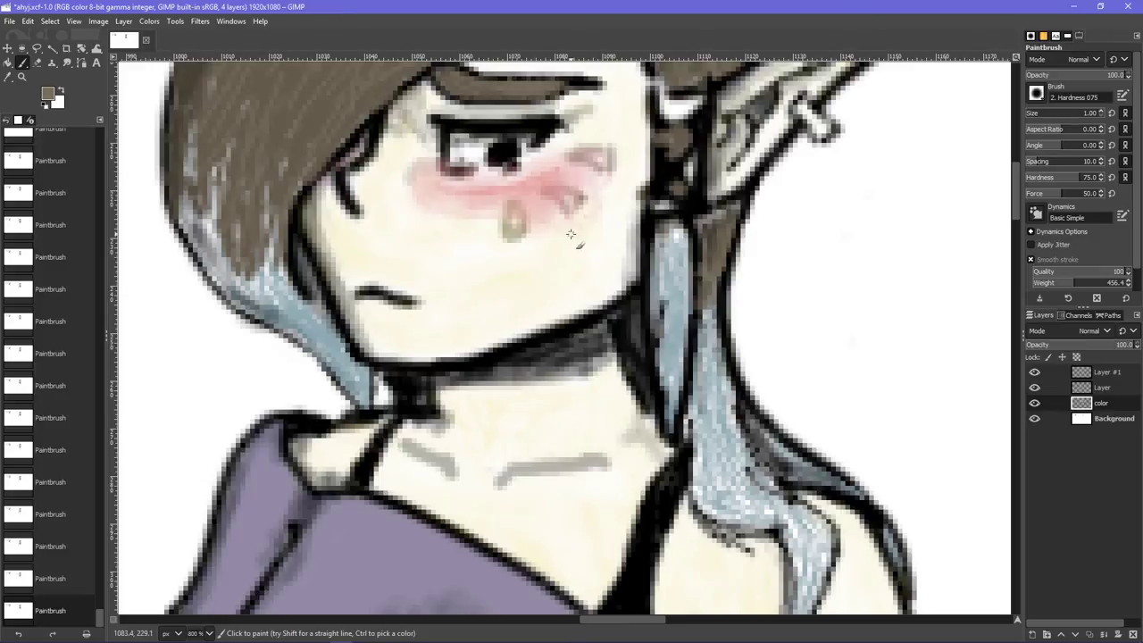
{"action": "scroll", "coordinate": [571, 233], "scroll_direction": "up", "scroll_amount": 4}
{"action": "left_click", "coordinate": [49, 95]}
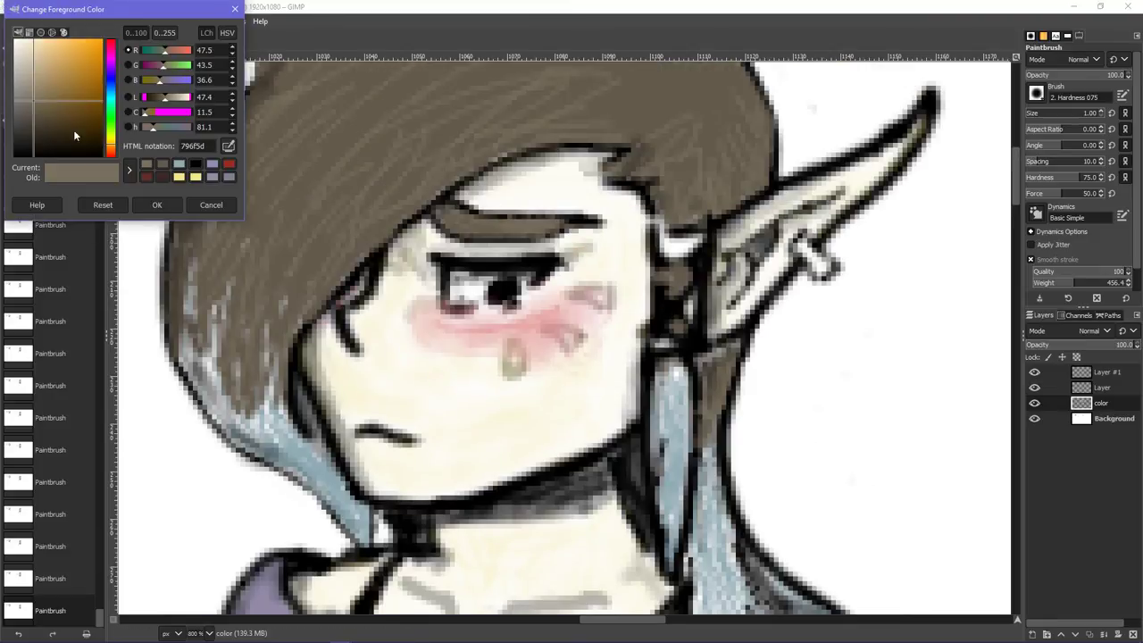
{"action": "left_click_drag", "start_coordinate": [108, 108], "coordinate": [113, 103]}
{"action": "mouse_move", "coordinate": [43, 77]}
{"action": "left_mouse_down"}
{"action": "mouse_move", "coordinate": [31, 68]}
{"action": "mouse_move", "coordinate": [25, 78]}
{"action": "left_mouse_up"}
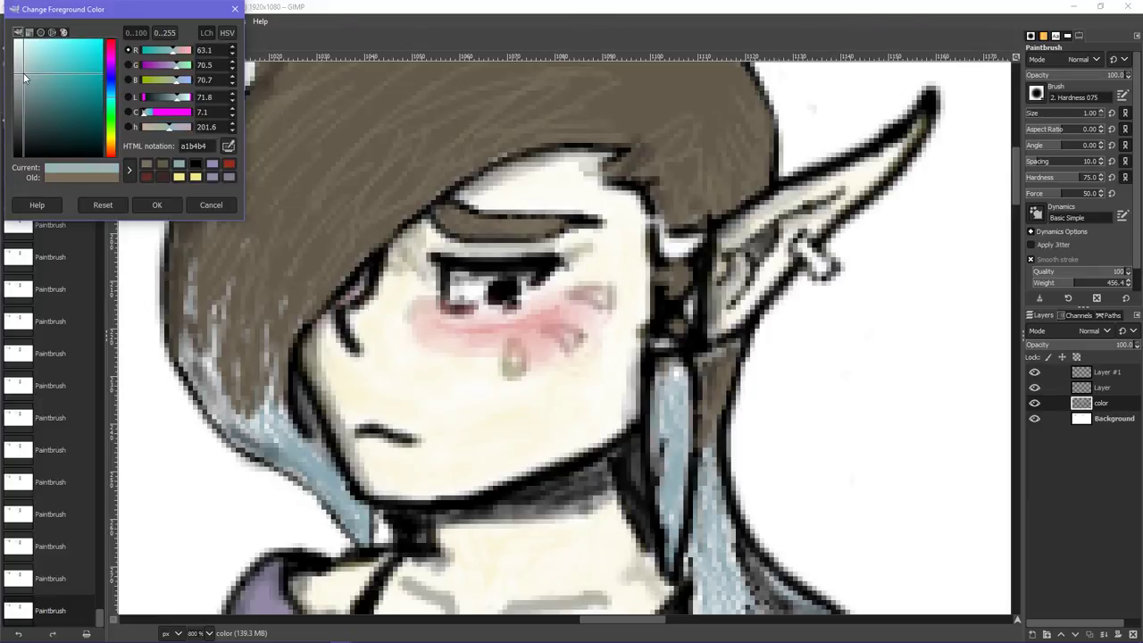
{"action": "left_click", "coordinate": [153, 205]}
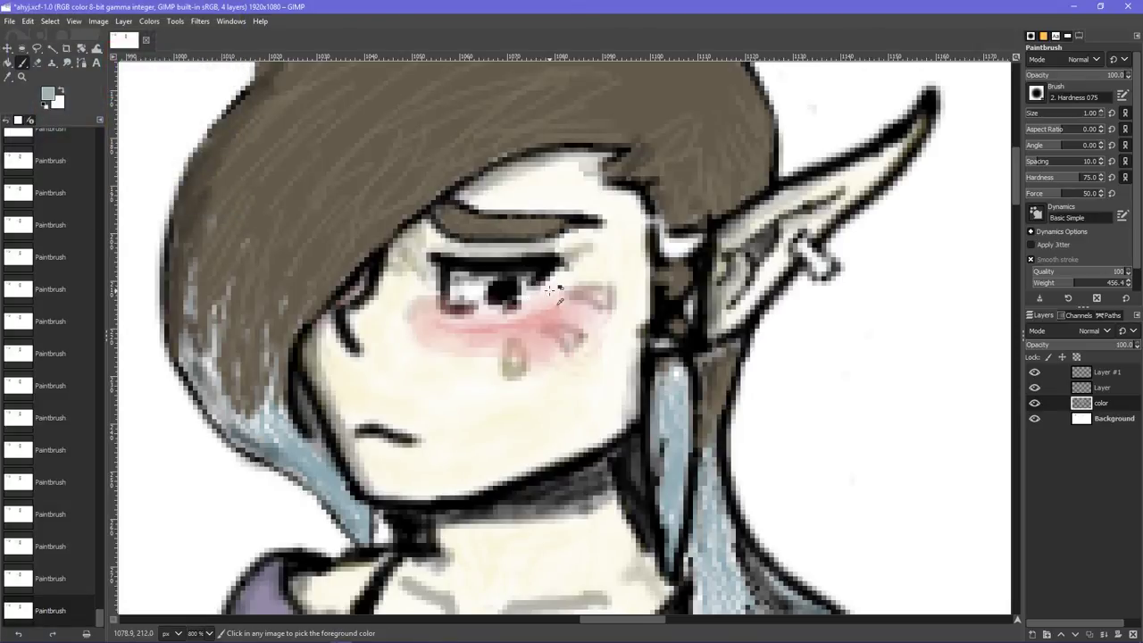
- Undo the last brush mark, set the brush size to 3 and paint the outer corner of the eye grey-blue
{"action": "key", "text": "ctrl+z"}
{"action": "left_click", "coordinate": [1104, 111]}
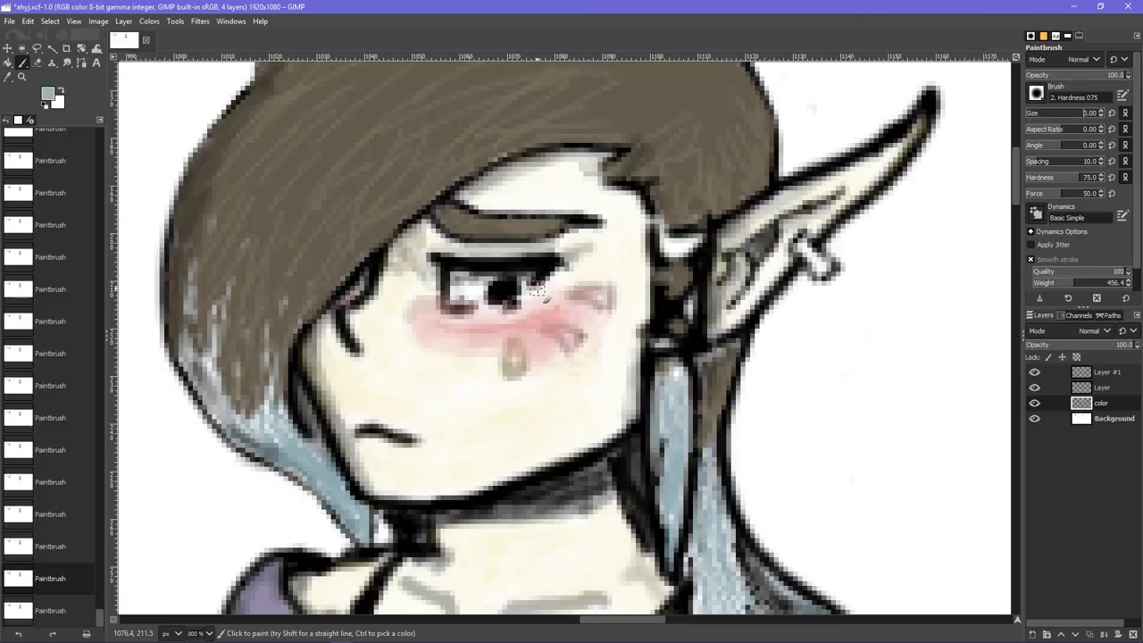
{"action": "left_click", "coordinate": [545, 288]}
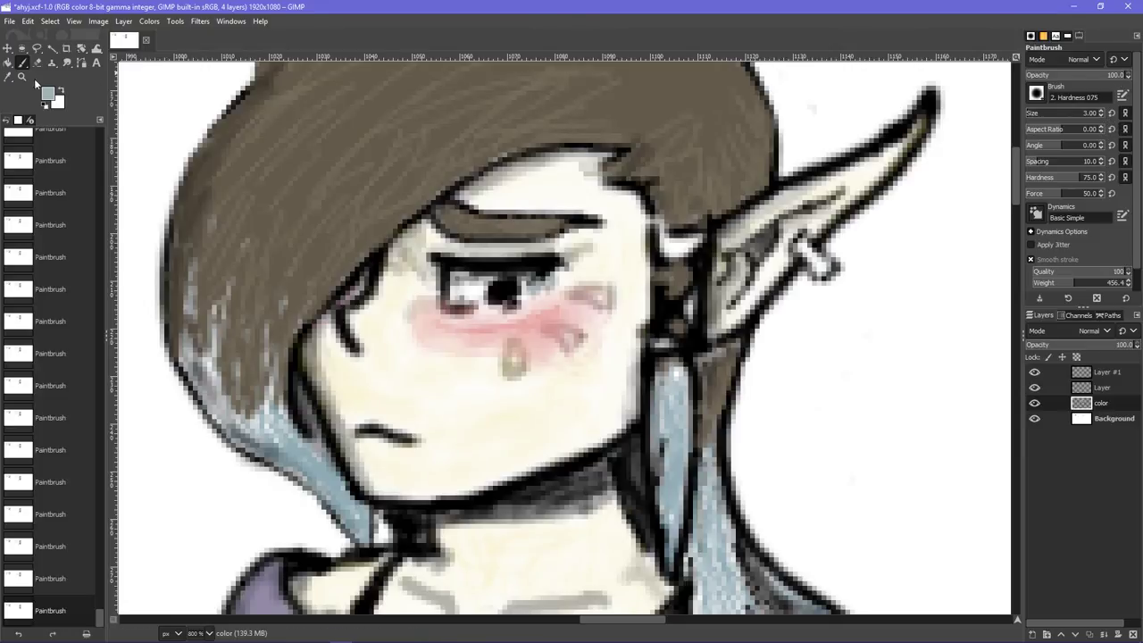
- Change the foreground colour to the lighter grey bdcaca
{"action": "left_click", "coordinate": [49, 97]}
{"action": "left_click", "coordinate": [25, 81]}
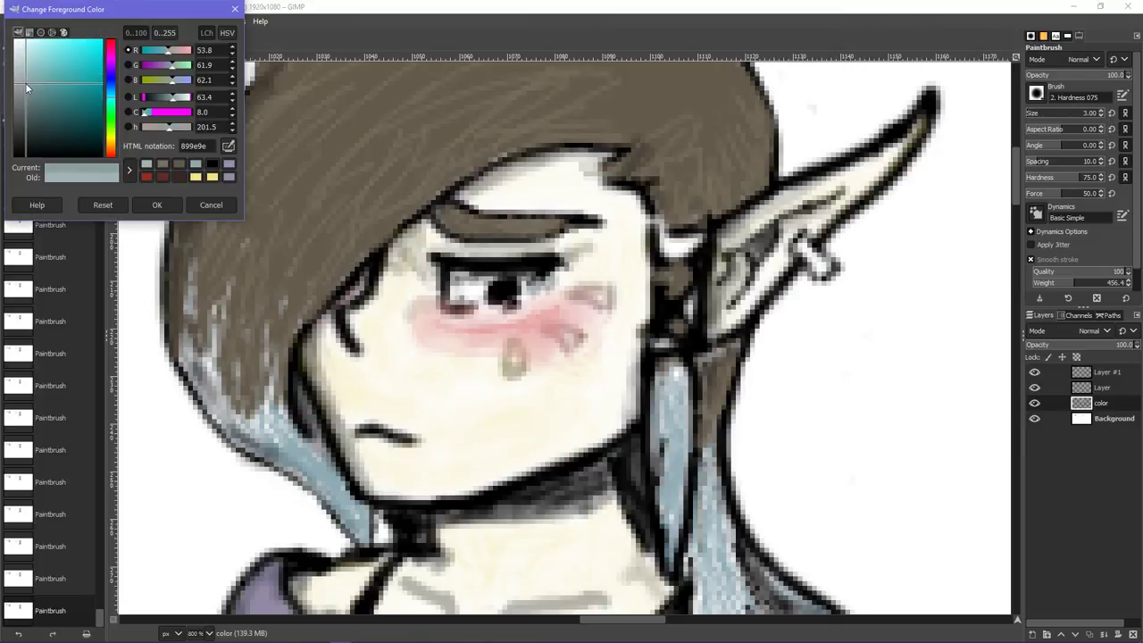
{"action": "left_click_drag", "start_coordinate": [27, 81], "coordinate": [19, 62]}
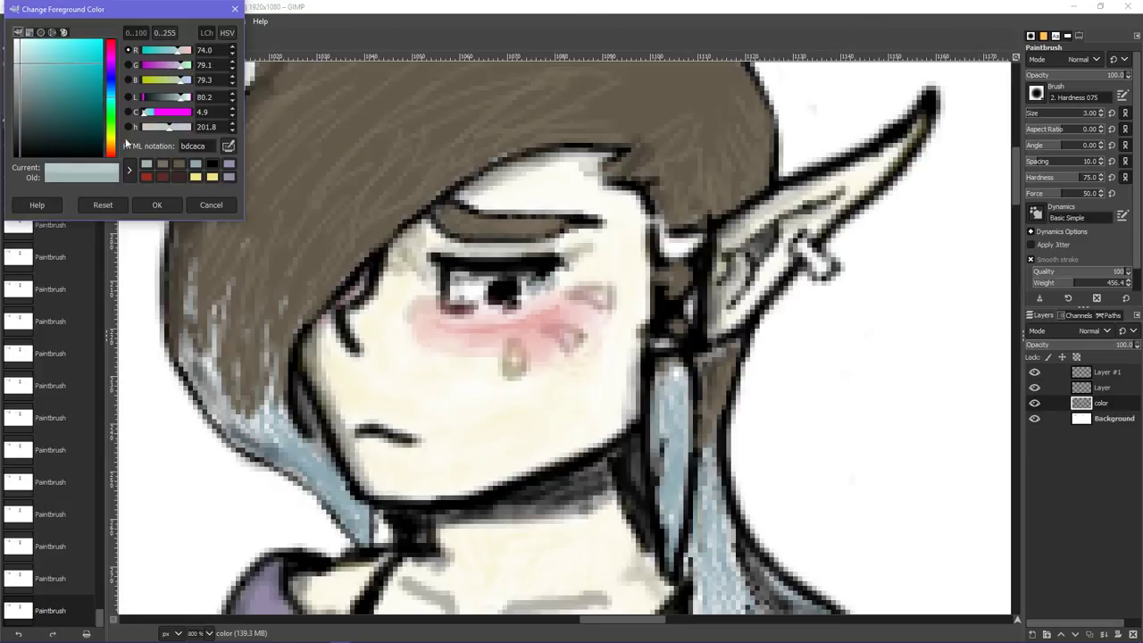
{"action": "left_click", "coordinate": [152, 205]}
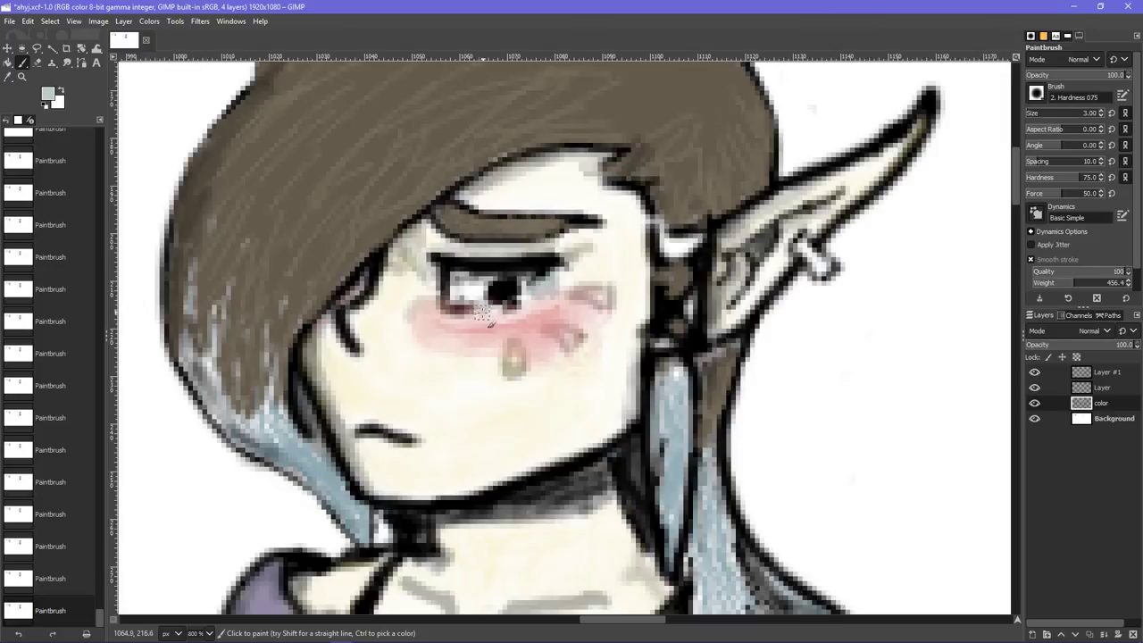
- Restore the recent grey-blue a1b4b4 as foreground colour and paint along the lower edge and outer corner of the eye
{"action": "left_click", "coordinate": [49, 94]}
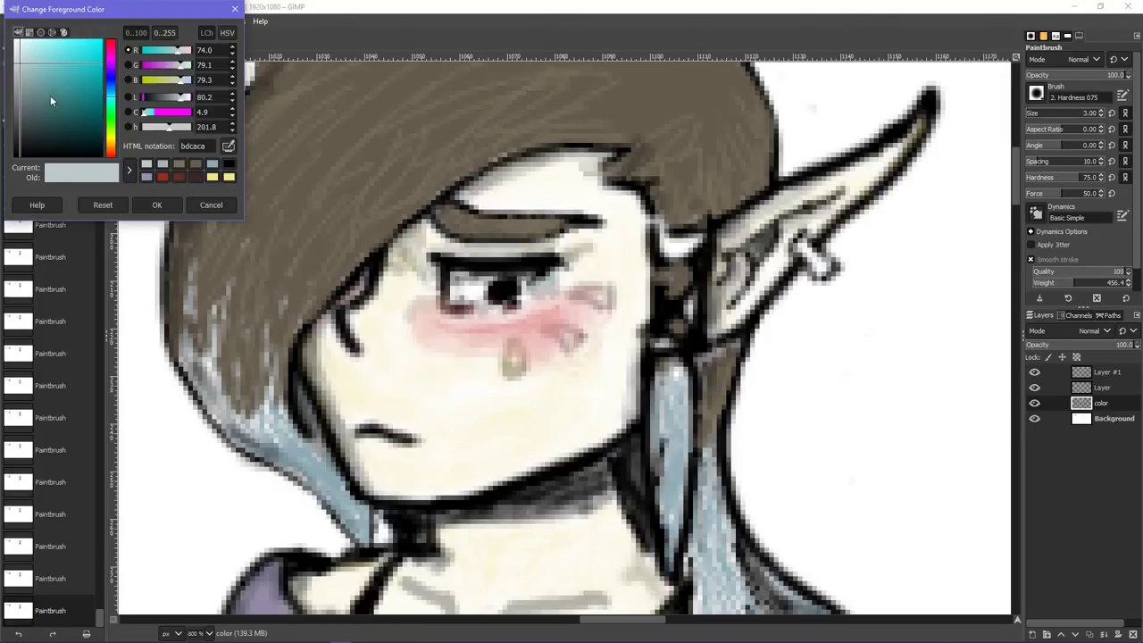
{"action": "left_click", "coordinate": [162, 167]}
{"action": "left_click", "coordinate": [157, 205]}
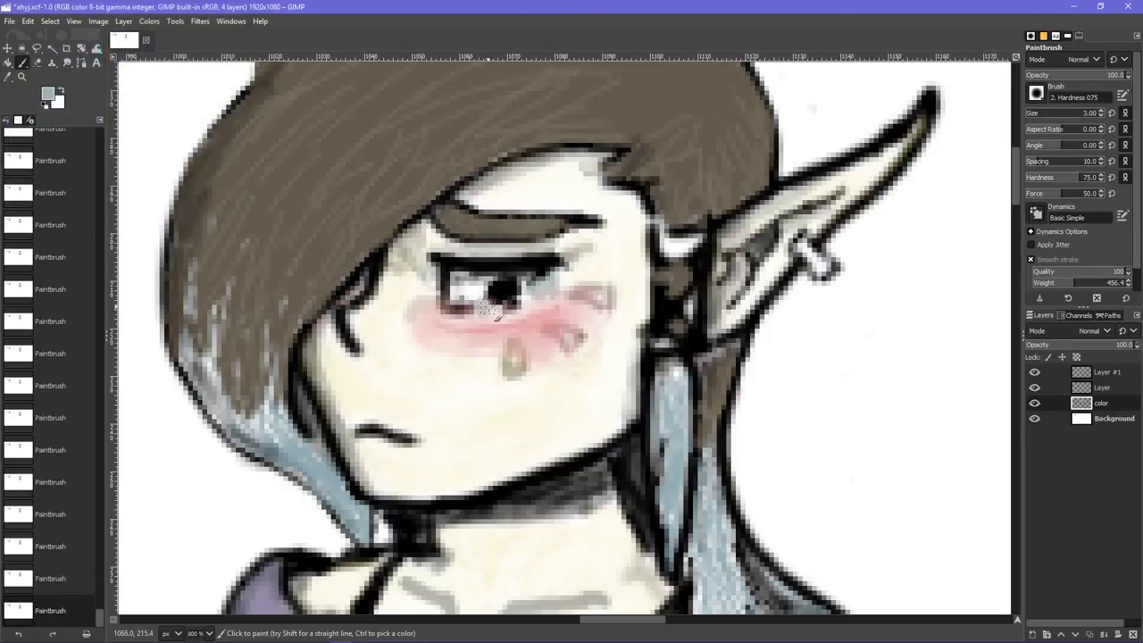
{"action": "mouse_move", "coordinate": [489, 309]}
{"action": "left_mouse_down"}
{"action": "mouse_move", "coordinate": [545, 316]}
{"action": "mouse_move", "coordinate": [528, 290]}
{"action": "mouse_move", "coordinate": [516, 323]}
{"action": "mouse_move", "coordinate": [554, 276]}
{"action": "left_mouse_up"}
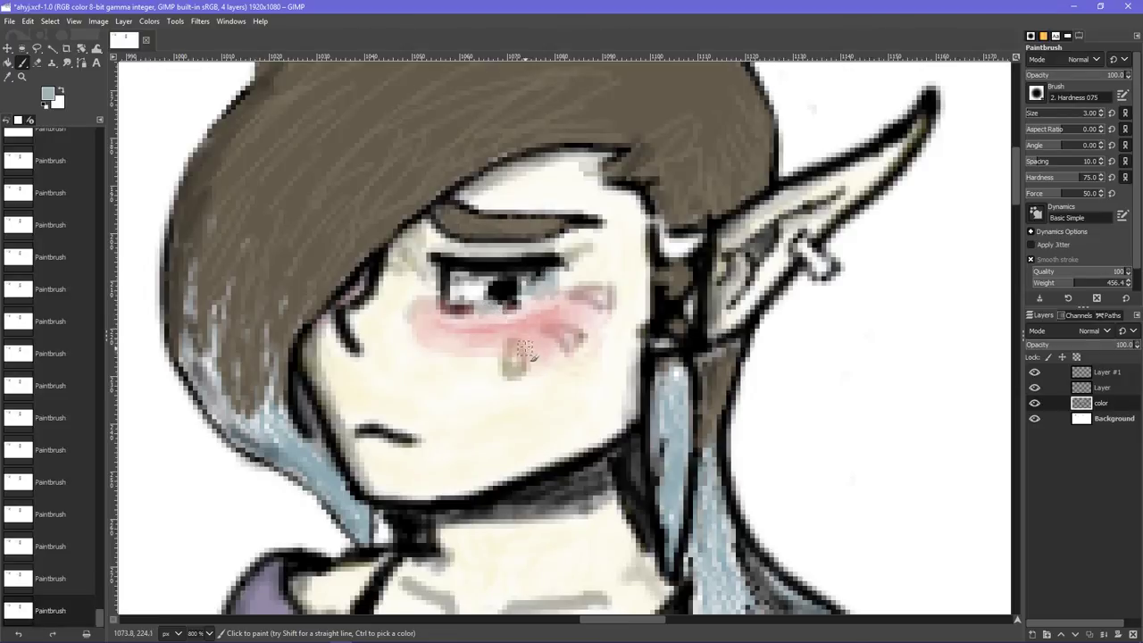
{"action": "left_click_drag", "start_coordinate": [475, 312], "coordinate": [467, 309]}
- Set the eraser size to 216 and erase the purple and teal test scribble on the blank canvas beside the figure
{"action": "left_click", "coordinate": [211, 633]}
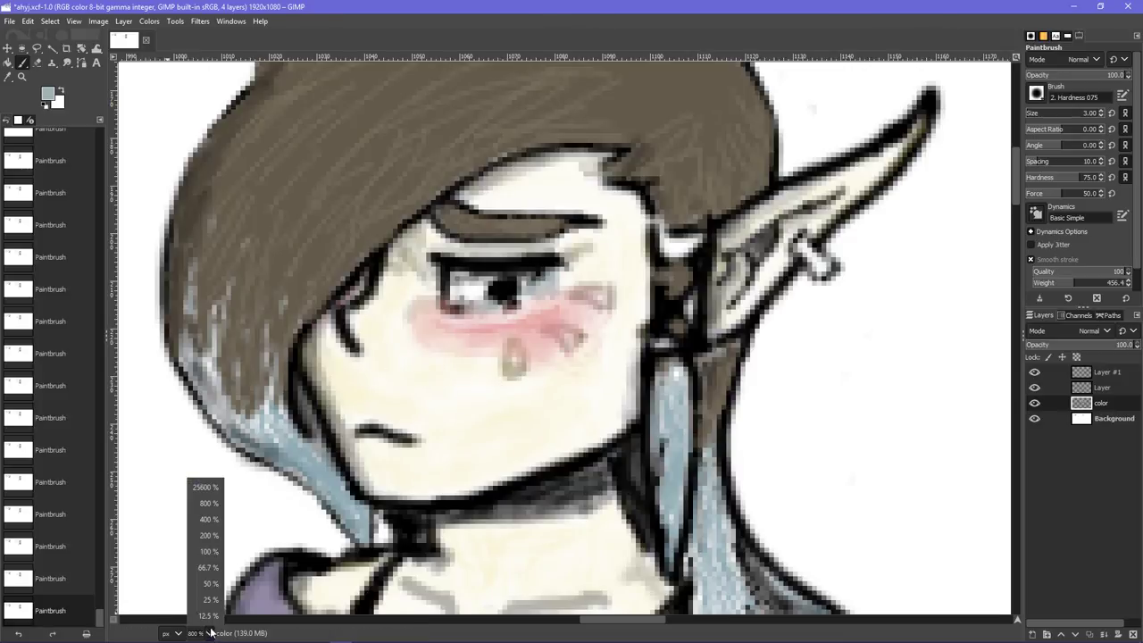
{"action": "left_click", "coordinate": [208, 519]}
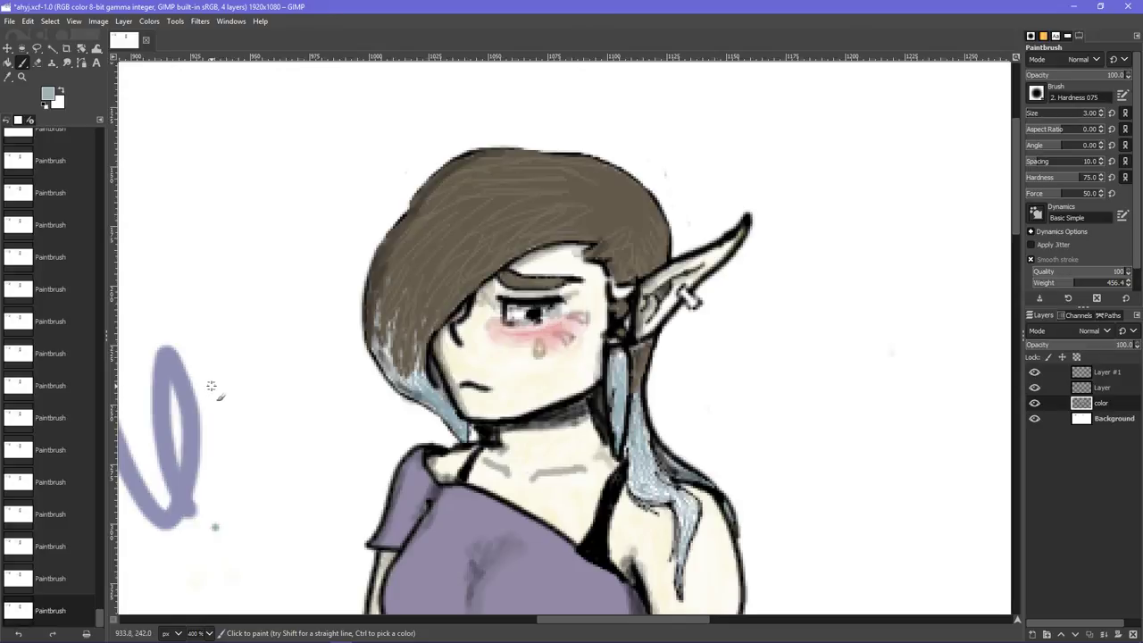
{"action": "scroll", "coordinate": [210, 381], "scroll_direction": "down", "scroll_amount": 3}
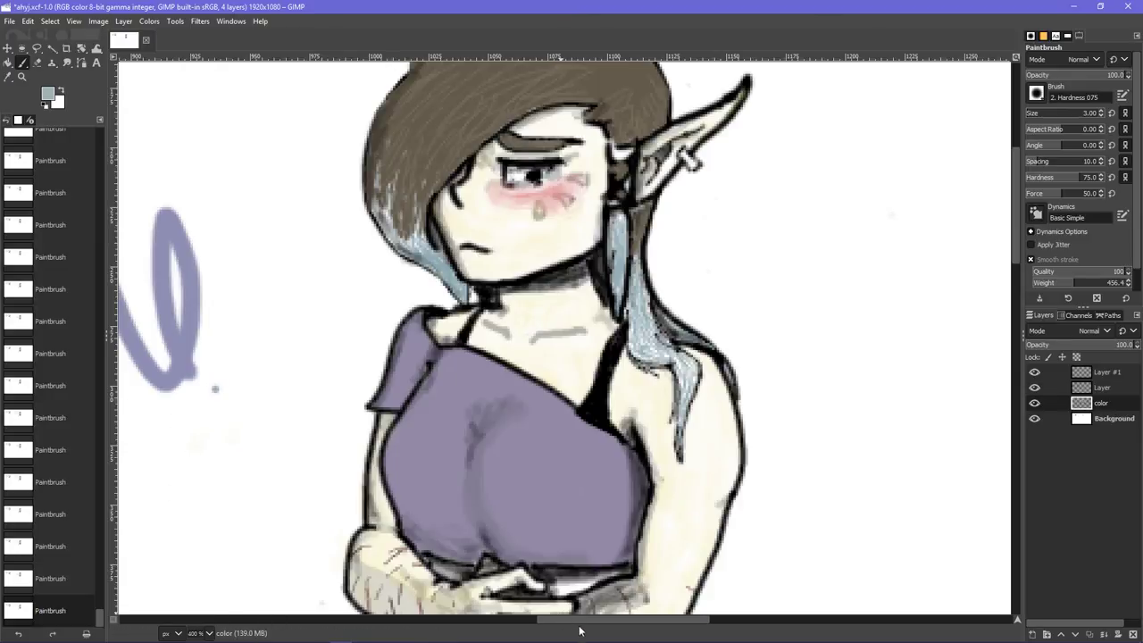
{"action": "left_click_drag", "start_coordinate": [576, 625], "coordinate": [525, 625]}
{"action": "key", "text": "shift+e"}
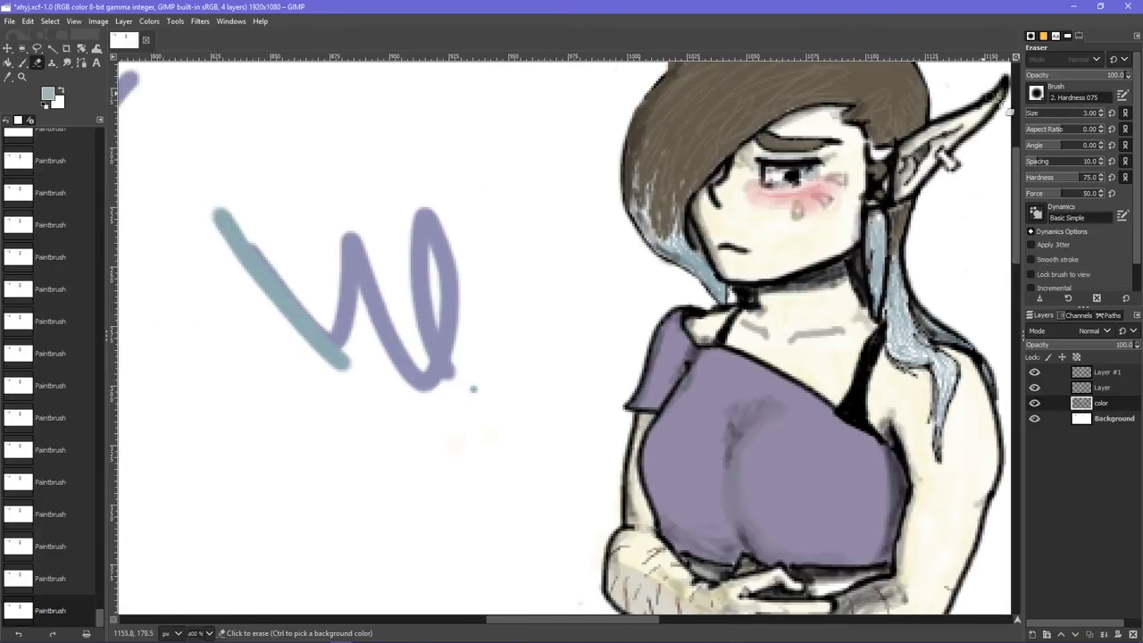
{"action": "left_click", "coordinate": [1054, 112]}
{"action": "mouse_move", "coordinate": [500, 336]}
{"action": "left_mouse_down"}
{"action": "mouse_move", "coordinate": [398, 357]}
{"action": "mouse_move", "coordinate": [321, 302]}
{"action": "mouse_move", "coordinate": [250, 287]}
{"action": "left_mouse_up"}
{"action": "key", "text": "ctrl+z"}
{"action": "key", "text": "ctrl+z"}
- Erase the short leftover purple test stroke on the blank canvas farther from the figure
{"action": "scroll", "coordinate": [245, 287], "scroll_direction": "up", "scroll_amount": 1}
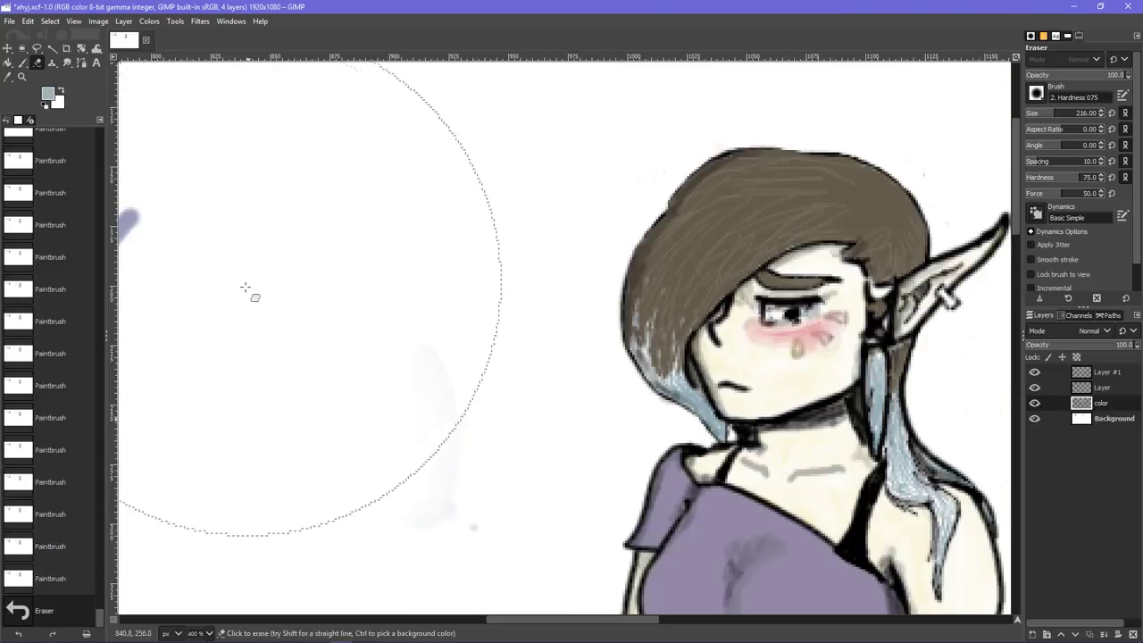
{"action": "scroll", "coordinate": [246, 287], "scroll_direction": "up", "scroll_amount": 3}
{"action": "scroll", "coordinate": [357, 493], "scroll_direction": "left", "scroll_amount": 6}
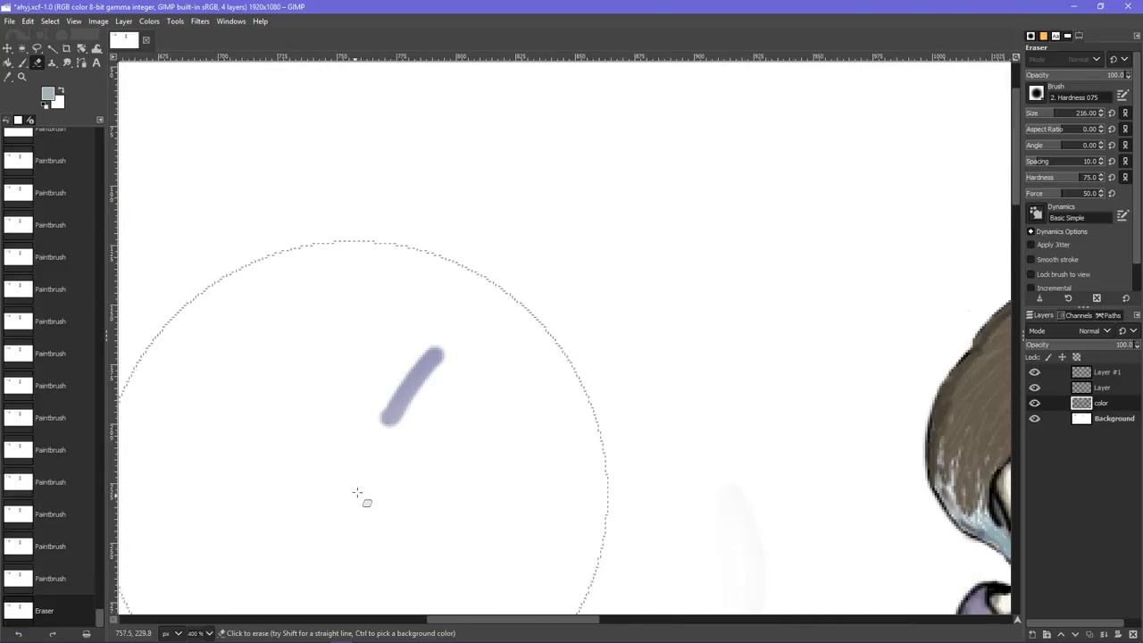
{"action": "left_click", "coordinate": [356, 493]}
{"action": "scroll", "coordinate": [356, 493], "scroll_direction": "right", "scroll_amount": 9}
{"action": "scroll", "coordinate": [423, 416], "scroll_direction": "down", "scroll_amount": 5}
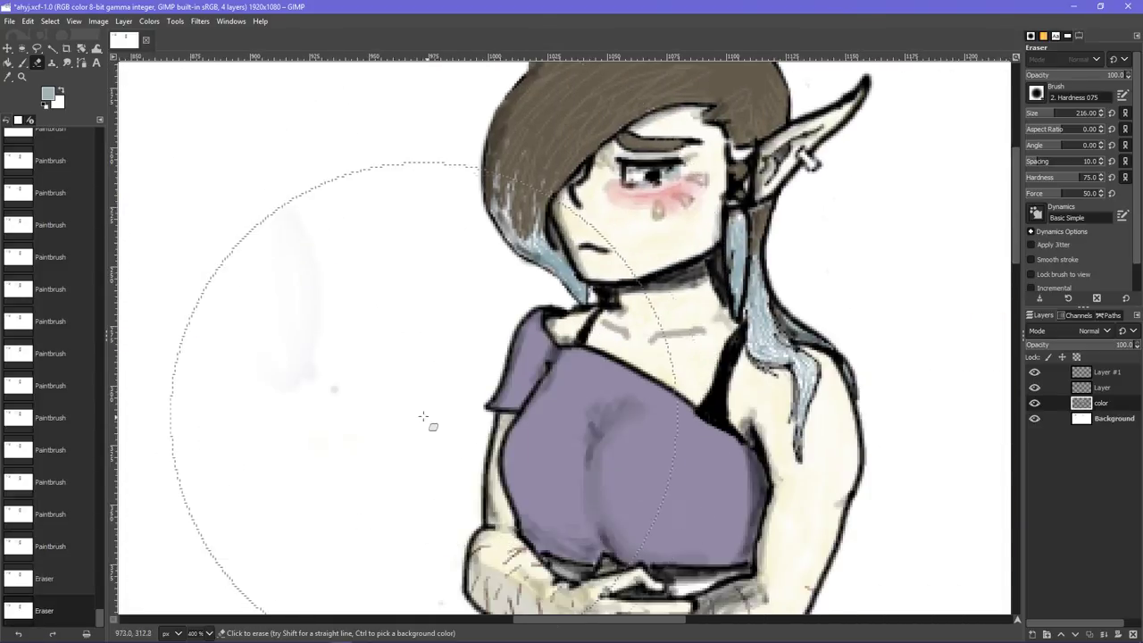
- Frame the figure in the view, switch to the Paintbrush and set the foreground colour to green 3fa46c
{"action": "left_click", "coordinate": [212, 634]}
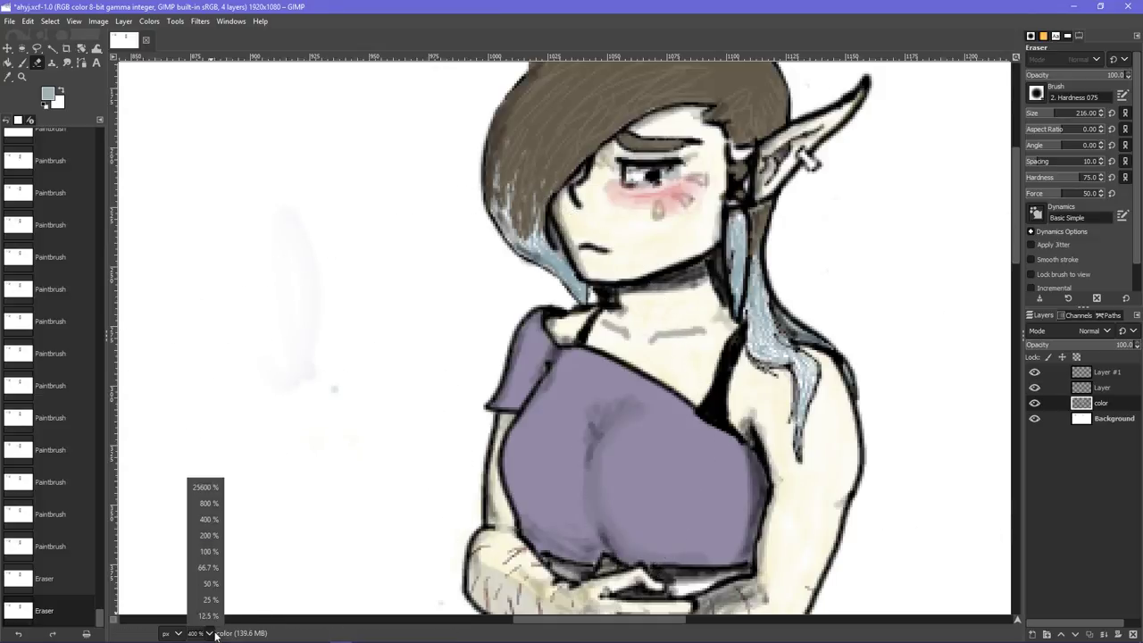
{"action": "left_click", "coordinate": [210, 522]}
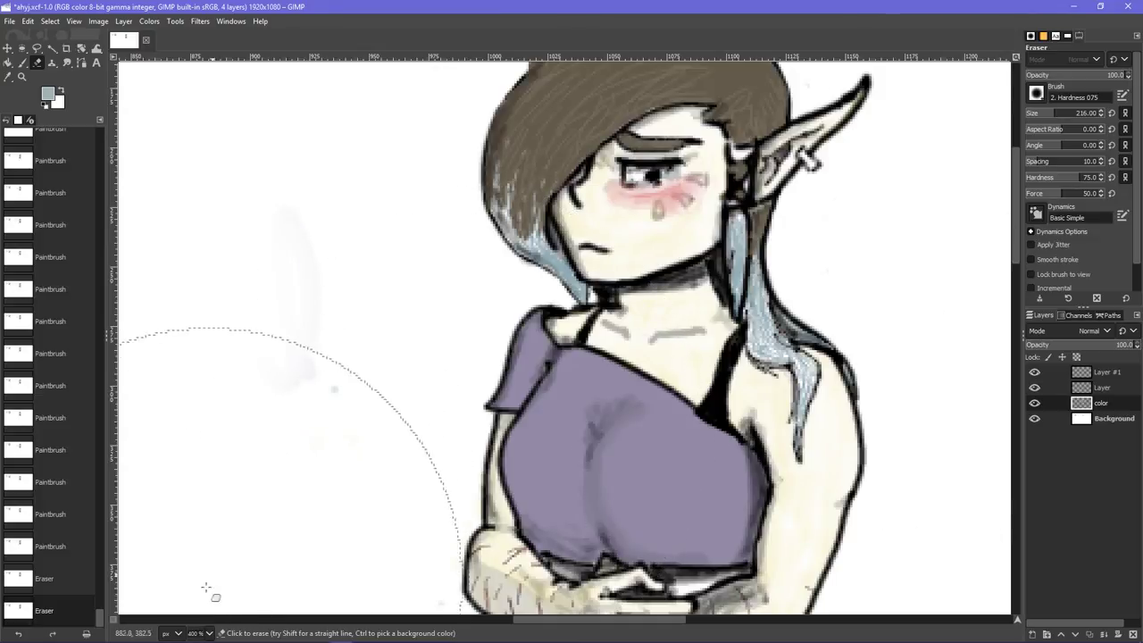
{"action": "left_click", "coordinate": [213, 634]}
{"action": "left_click", "coordinate": [215, 543]}
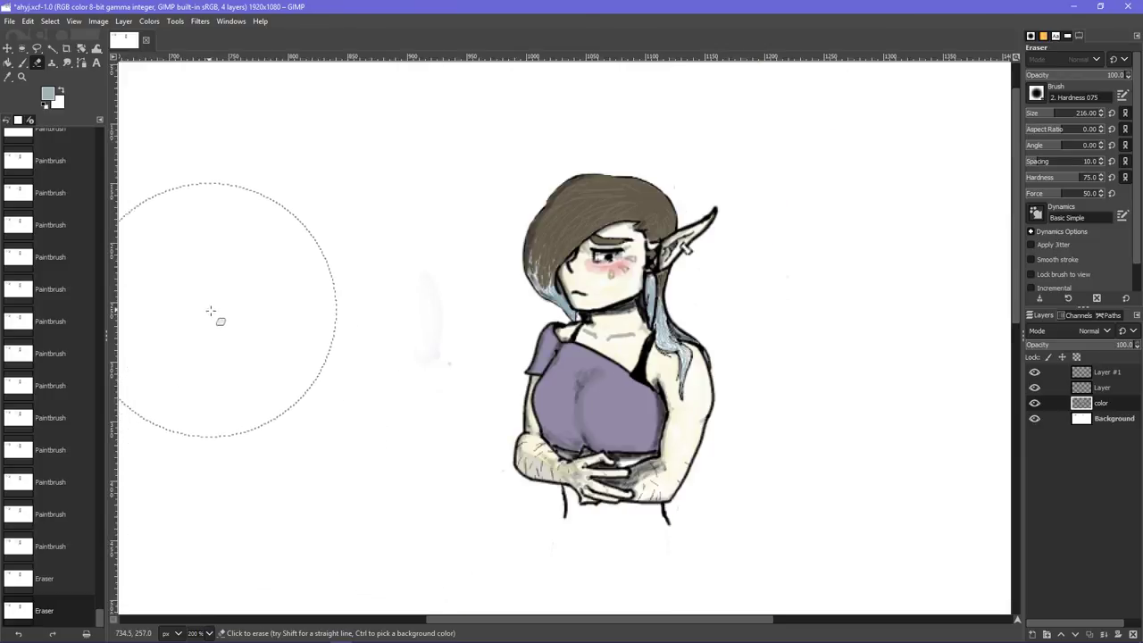
{"action": "left_click", "coordinate": [21, 76]}
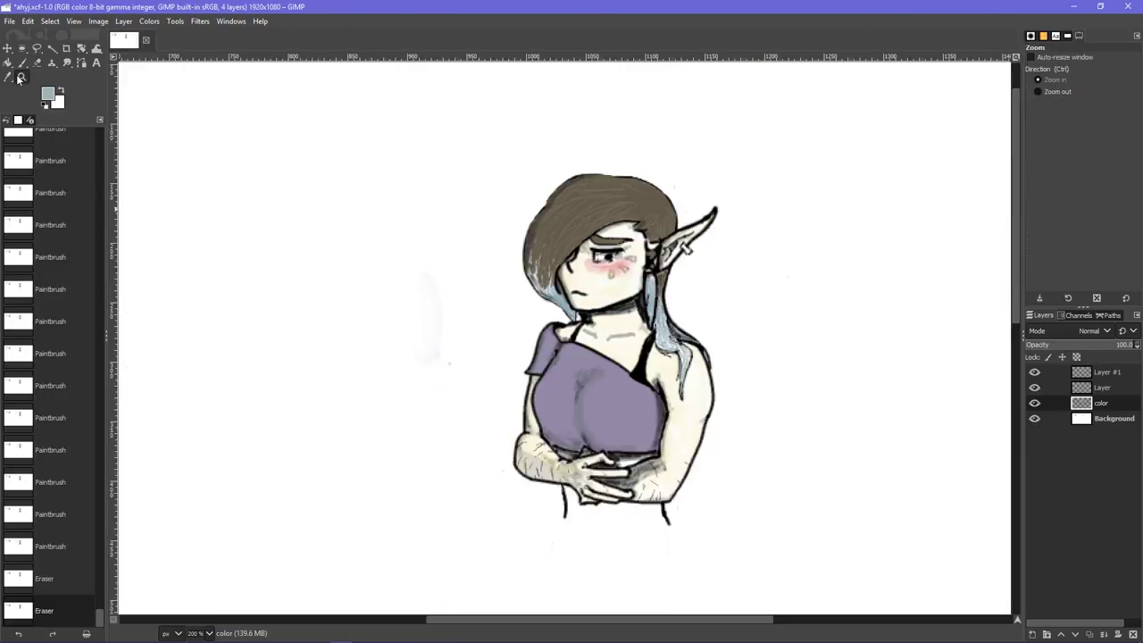
{"action": "left_click_drag", "start_coordinate": [473, 156], "coordinate": [755, 505]}
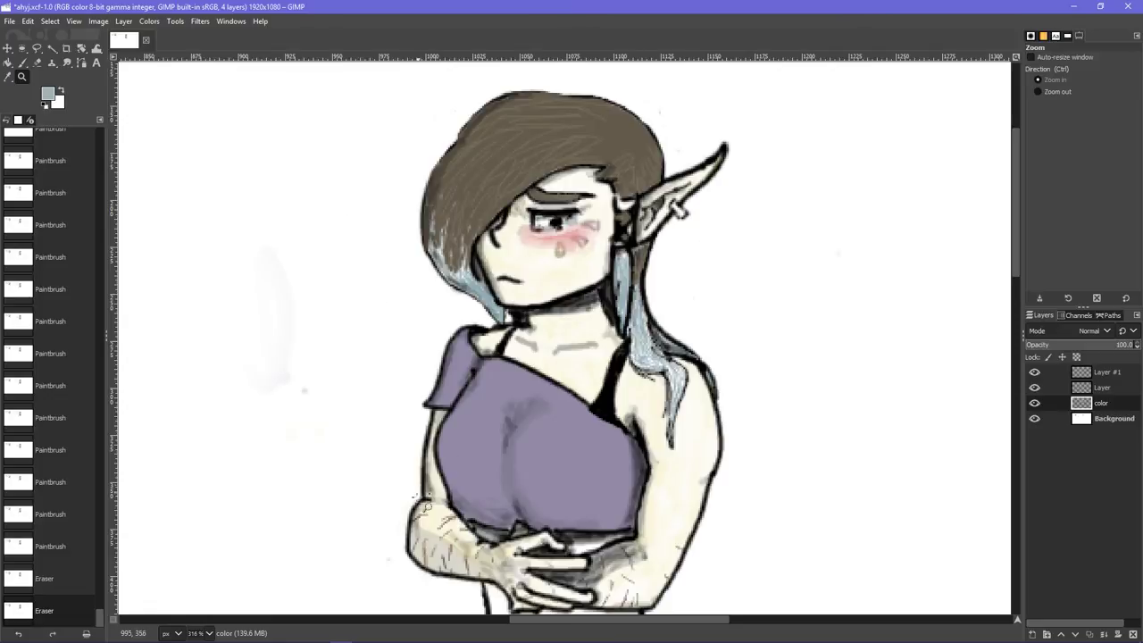
{"action": "left_click_drag", "start_coordinate": [548, 620], "coordinate": [555, 623]}
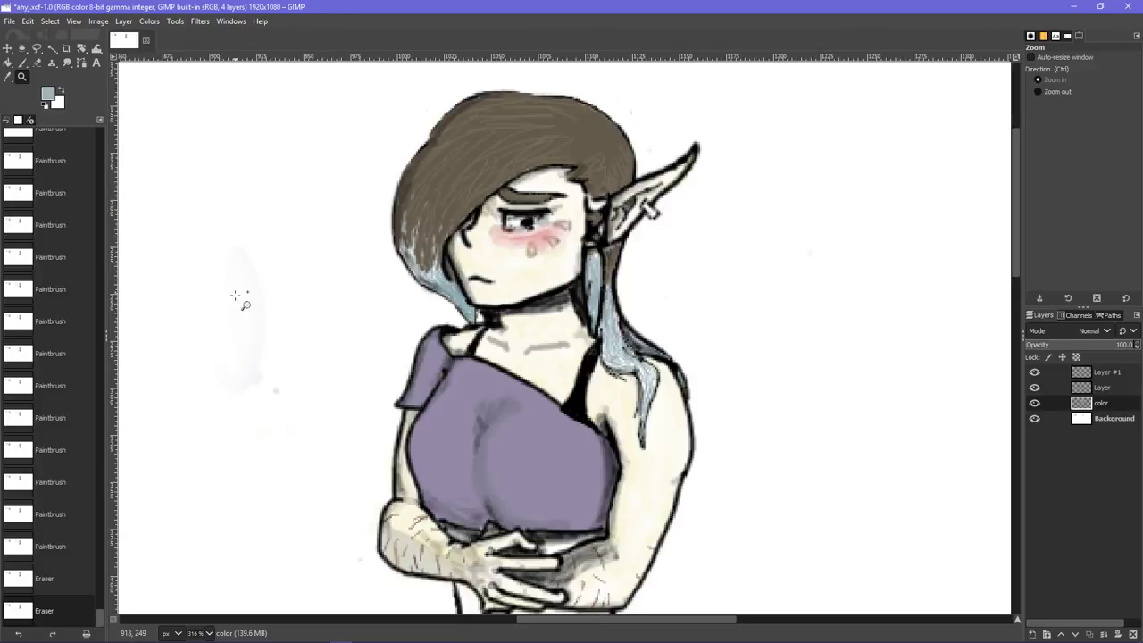
{"action": "left_click", "coordinate": [22, 62]}
{"action": "left_click", "coordinate": [50, 96]}
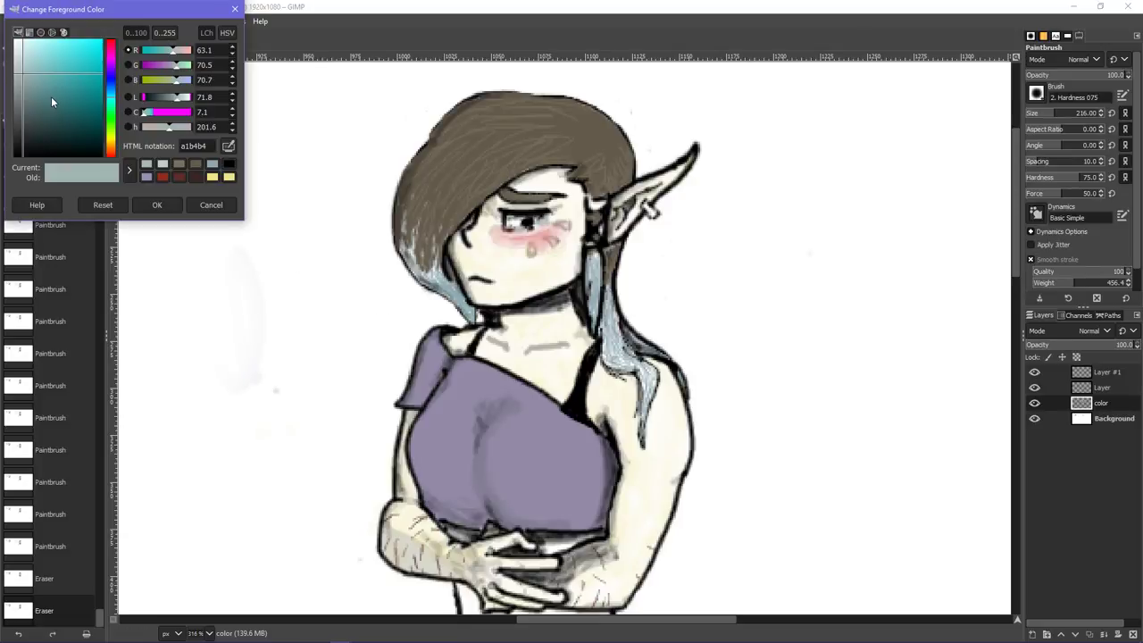
{"action": "left_click_drag", "start_coordinate": [108, 107], "coordinate": [110, 113]}
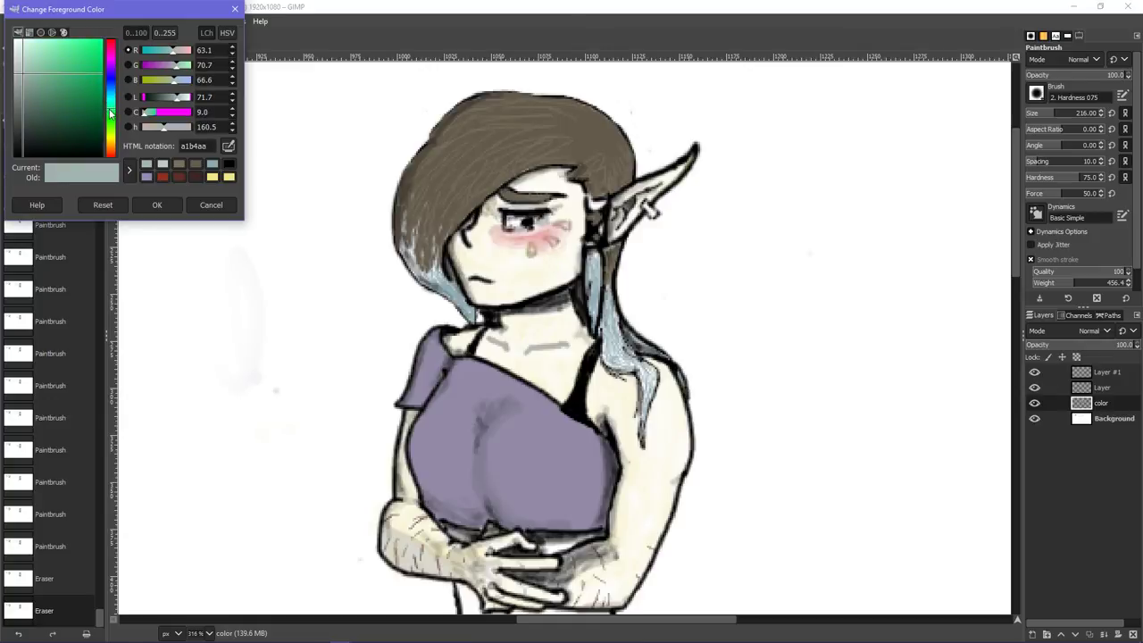
{"action": "left_click_drag", "start_coordinate": [76, 79], "coordinate": [70, 83]}
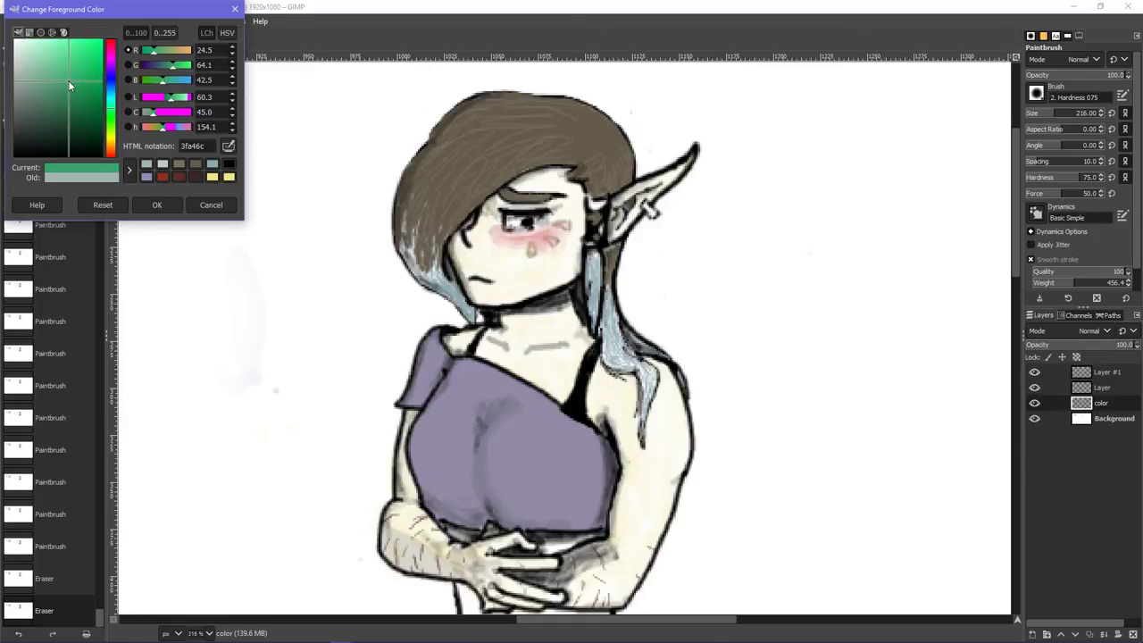
{"action": "left_click", "coordinate": [153, 204]}
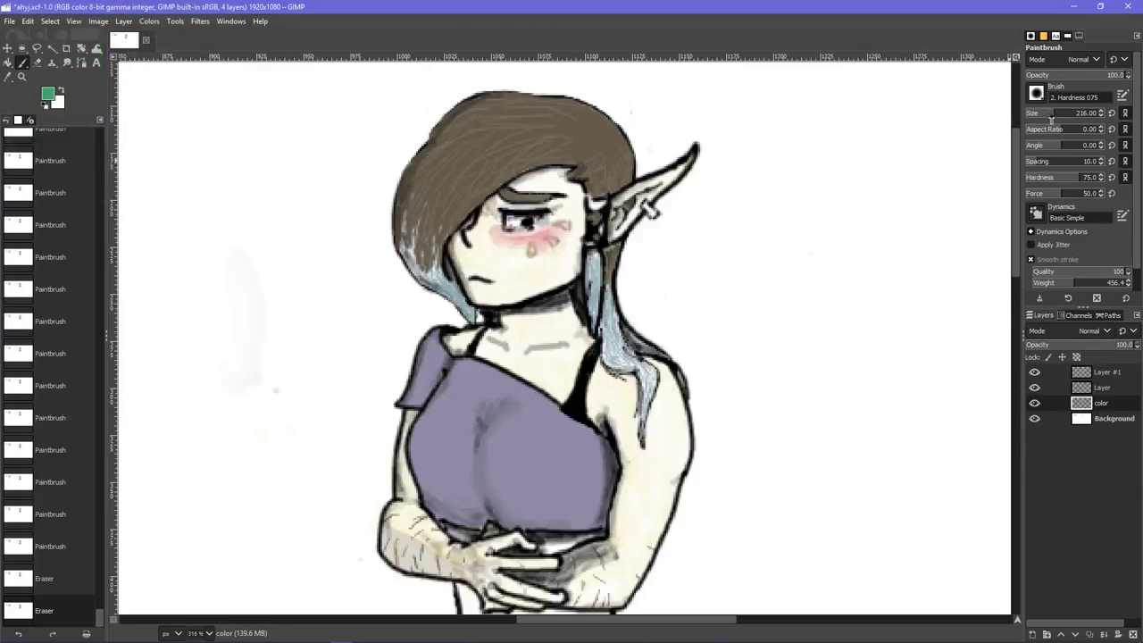
- Set the brush size to 4 and paint the upper hair band in front of the ear green
{"action": "left_click", "coordinate": [1032, 114]}
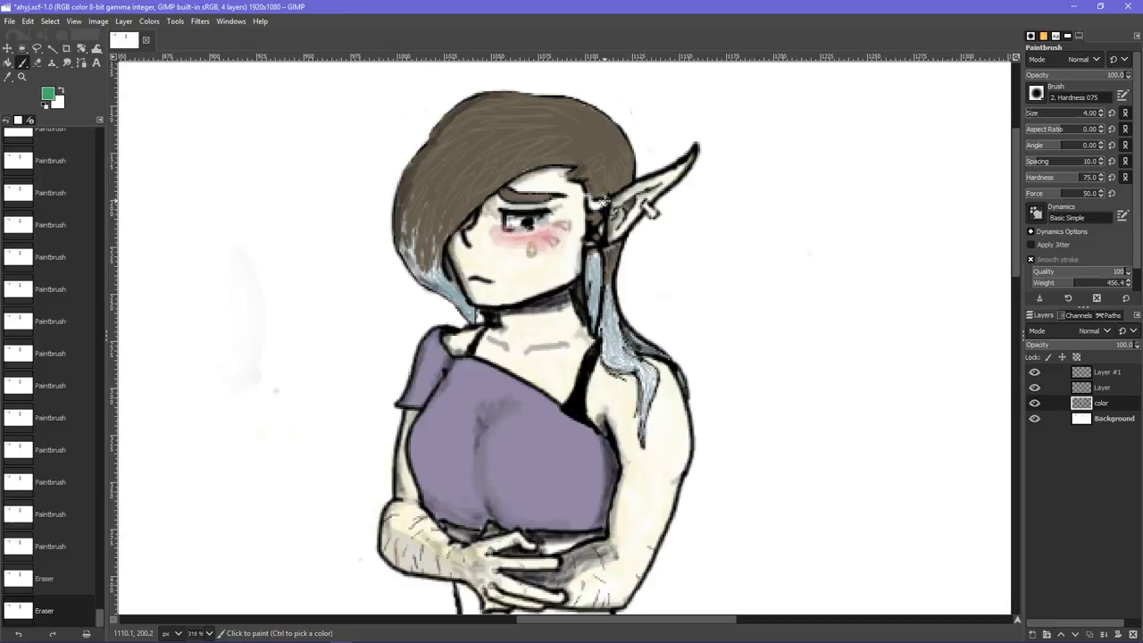
{"action": "left_click", "coordinate": [596, 203]}
{"action": "left_click", "coordinate": [597, 202]}
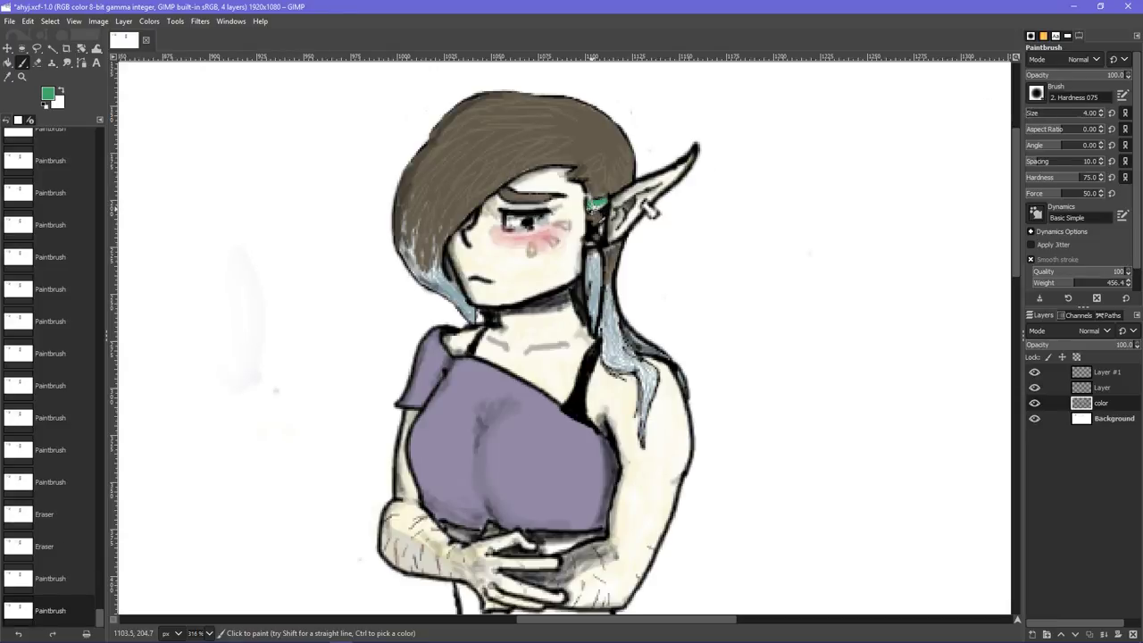
{"action": "left_click", "coordinate": [596, 204]}
{"action": "left_click", "coordinate": [595, 202]}
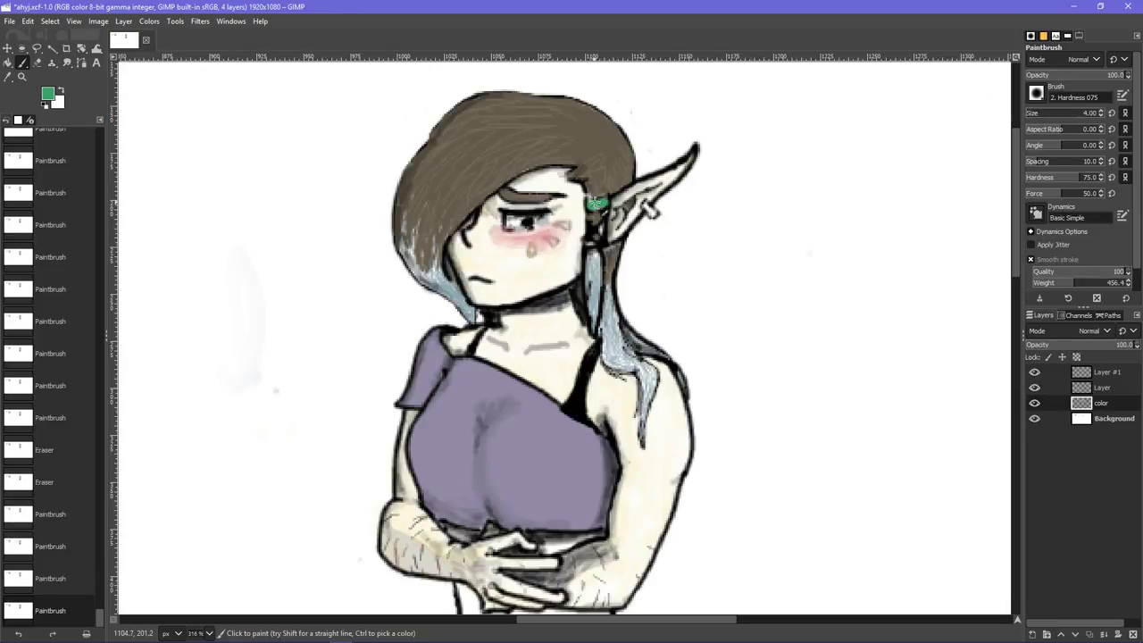
- Paint the lower hair band below the ear green, undoing and redrawing the first dab
{"action": "left_click", "coordinate": [587, 245]}
{"action": "key", "text": "ctrl+z"}
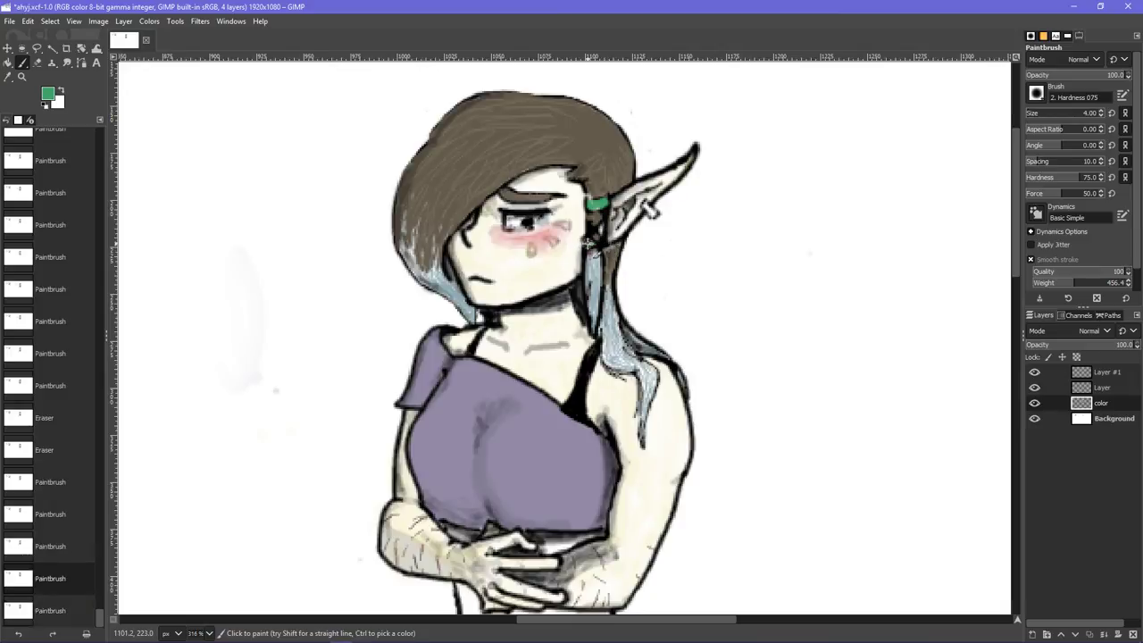
{"action": "left_click_drag", "start_coordinate": [587, 242], "coordinate": [600, 243]}
{"action": "left_click", "coordinate": [596, 247]}
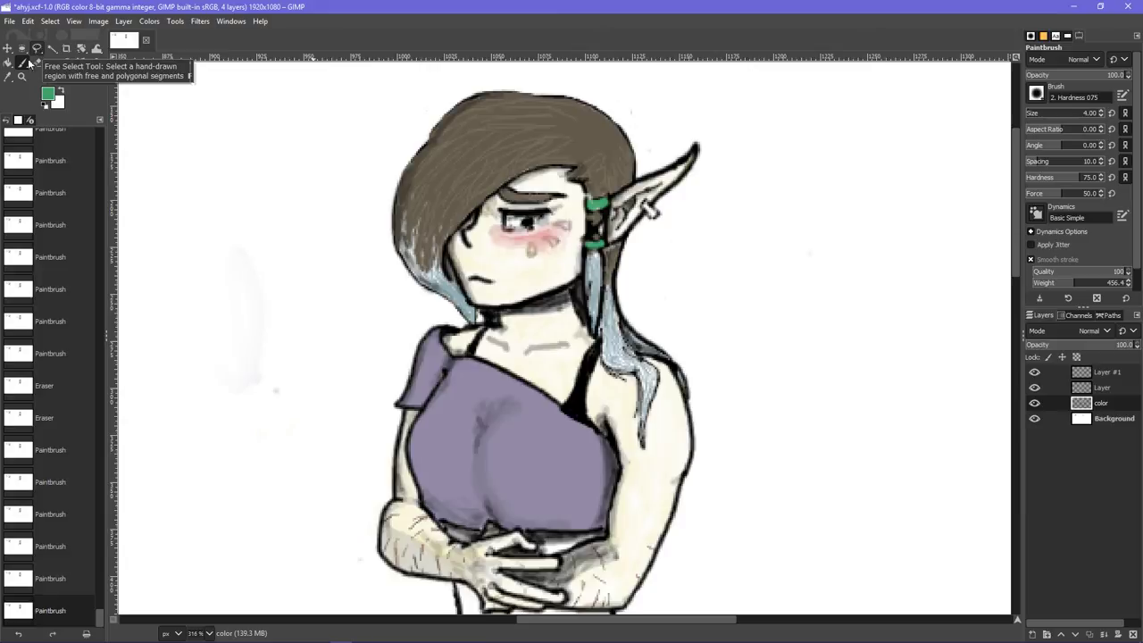
- Set the foreground colour to dark grey 3e3e3e and the Paintbrush's smooth stroke weight to 67.3
{"action": "left_click", "coordinate": [48, 95]}
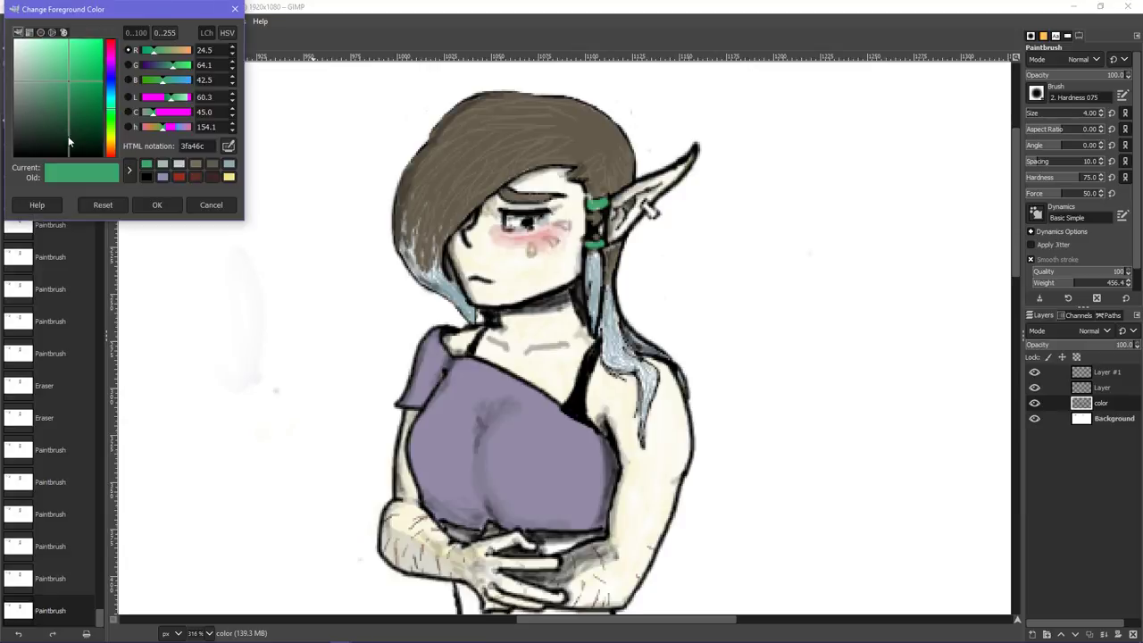
{"action": "left_click_drag", "start_coordinate": [45, 96], "coordinate": [15, 128]}
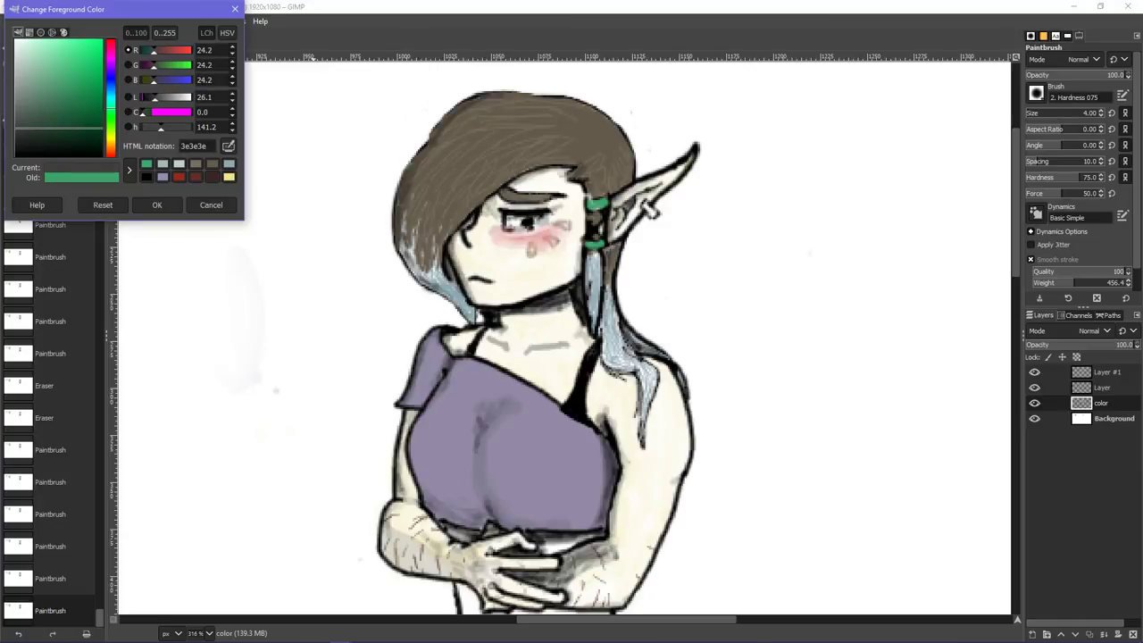
{"action": "left_click", "coordinate": [155, 204]}
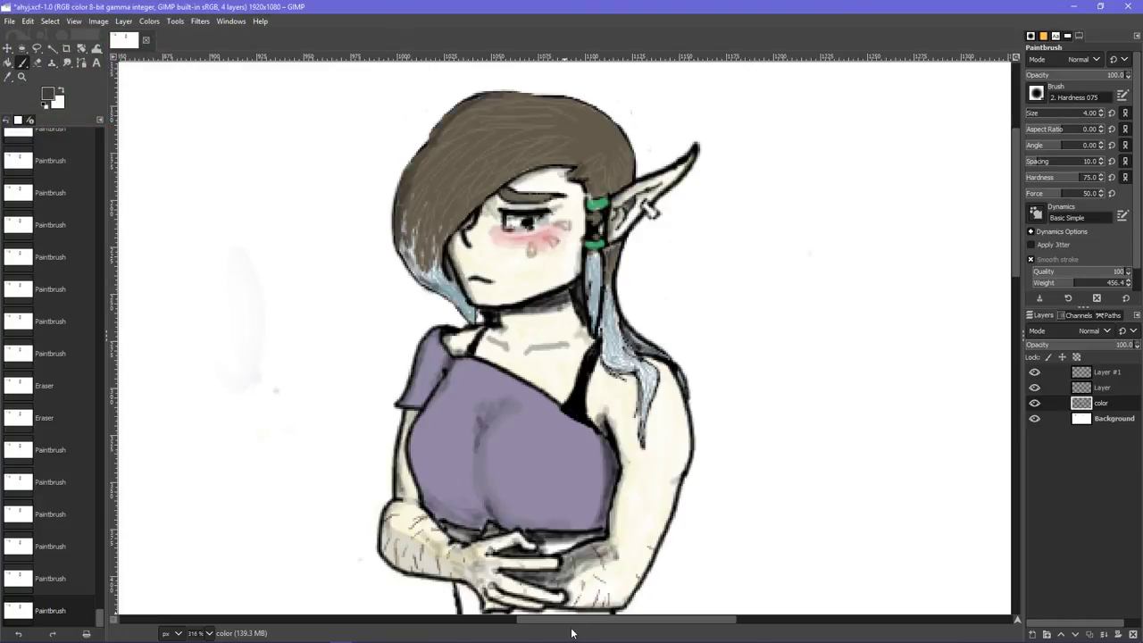
{"action": "left_click_drag", "start_coordinate": [563, 625], "coordinate": [543, 625]}
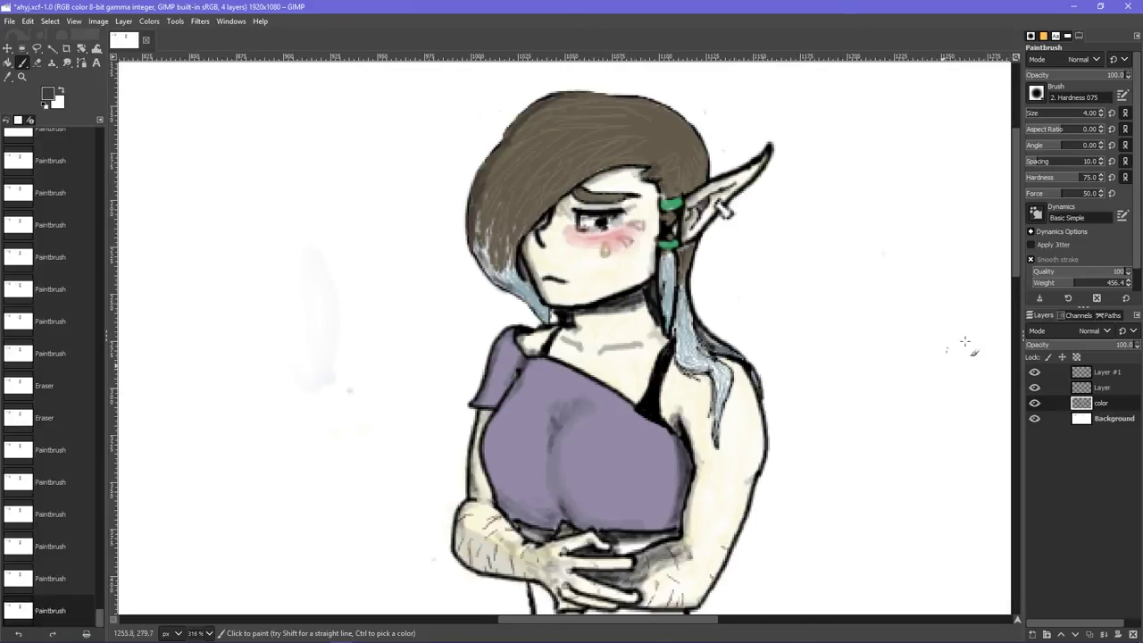
{"action": "left_click", "coordinate": [1042, 283]}
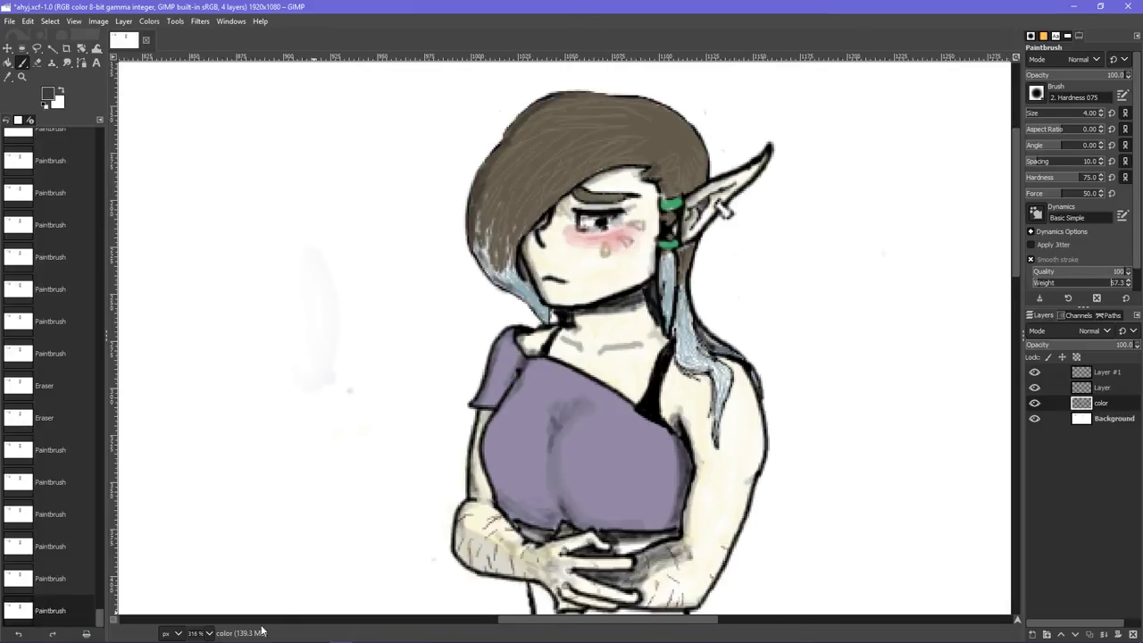
- Handwrite a diagonal signature on the blank canvas beside the hair tips and above the purple sleeve
{"action": "left_click", "coordinate": [210, 633]}
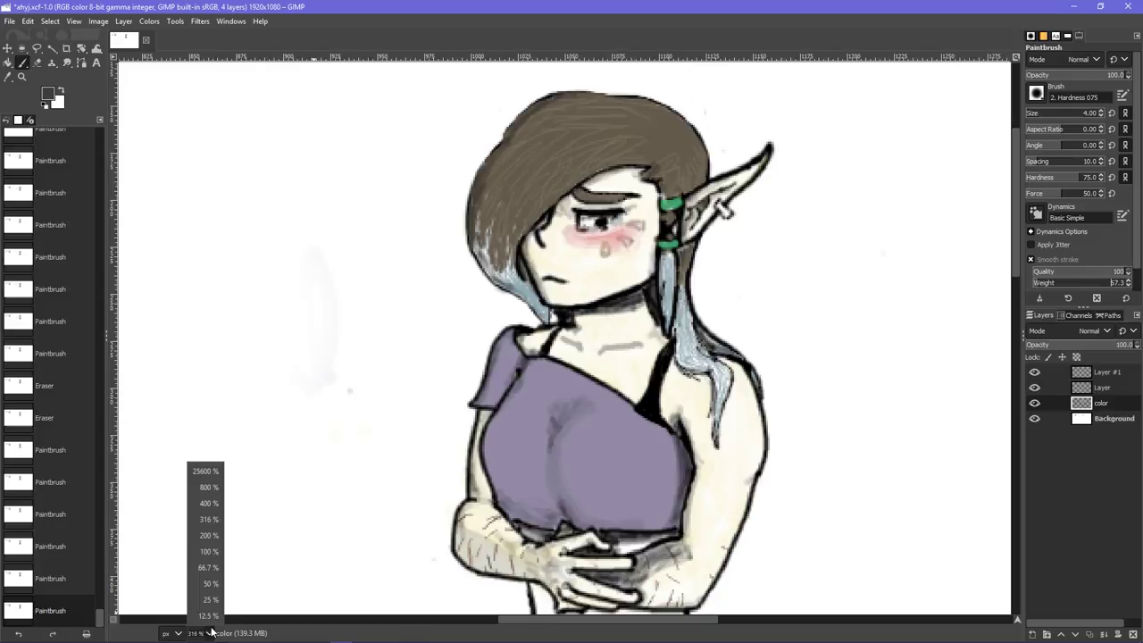
{"action": "left_click", "coordinate": [211, 504]}
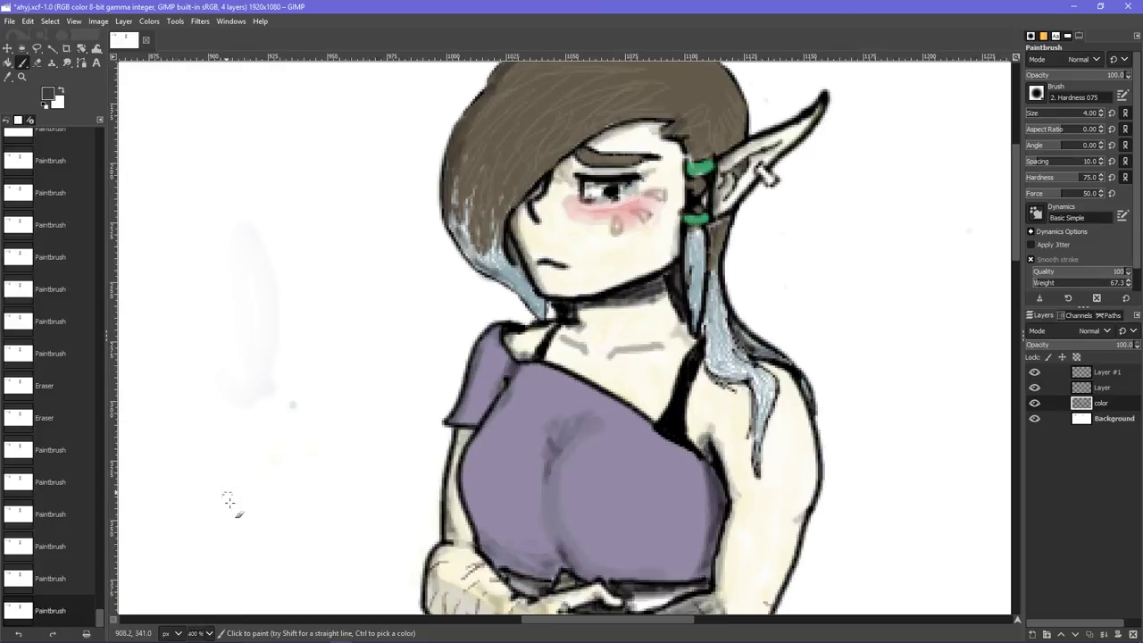
{"action": "left_click", "coordinate": [209, 633]}
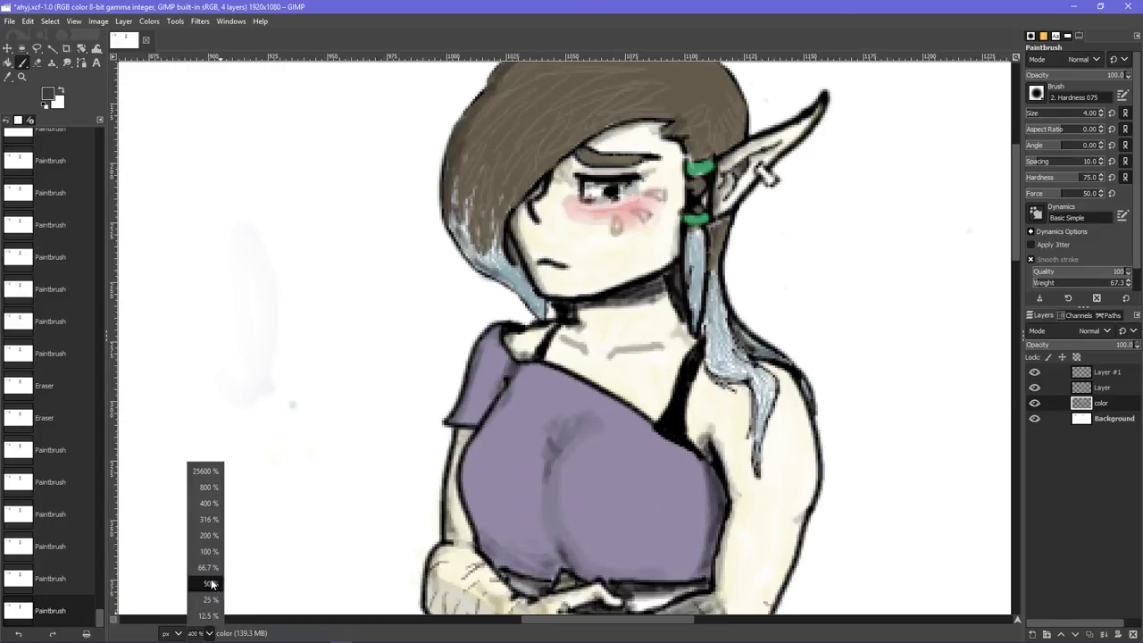
{"action": "left_click", "coordinate": [208, 487]}
{"action": "left_click_drag", "start_coordinate": [596, 620], "coordinate": [570, 619]}
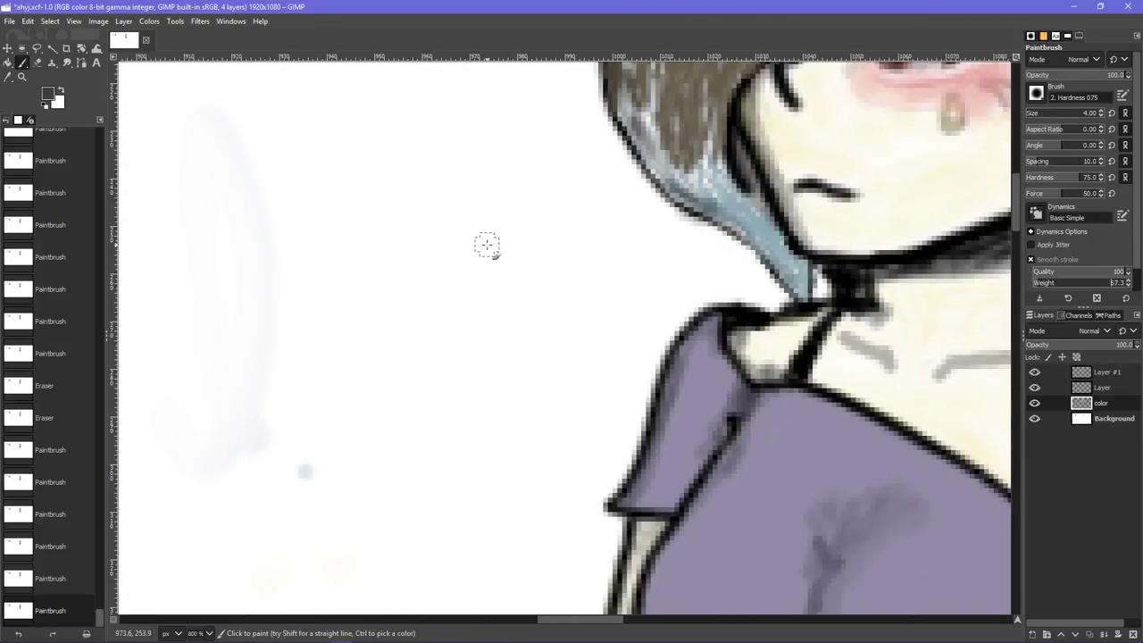
{"action": "mouse_move", "coordinate": [429, 275]}
{"action": "left_mouse_down"}
{"action": "mouse_move", "coordinate": [464, 273]}
{"action": "mouse_move", "coordinate": [450, 270]}
{"action": "mouse_move", "coordinate": [467, 299]}
{"action": "mouse_move", "coordinate": [462, 351]}
{"action": "mouse_move", "coordinate": [476, 322]}
{"action": "mouse_move", "coordinate": [466, 279]}
{"action": "left_mouse_up"}
{"action": "mouse_move", "coordinate": [475, 319]}
{"action": "left_mouse_down"}
{"action": "mouse_move", "coordinate": [499, 287]}
{"action": "mouse_move", "coordinate": [476, 320]}
{"action": "mouse_move", "coordinate": [499, 288]}
{"action": "mouse_move", "coordinate": [493, 273]}
{"action": "mouse_move", "coordinate": [506, 287]}
{"action": "mouse_move", "coordinate": [506, 257]}
{"action": "mouse_move", "coordinate": [517, 275]}
{"action": "mouse_move", "coordinate": [533, 260]}
{"action": "mouse_move", "coordinate": [524, 221]}
{"action": "mouse_move", "coordinate": [531, 239]}
{"action": "mouse_move", "coordinate": [557, 246]}
{"action": "mouse_move", "coordinate": [552, 209]}
{"action": "mouse_move", "coordinate": [568, 190]}
{"action": "mouse_move", "coordinate": [565, 234]}
{"action": "mouse_move", "coordinate": [575, 232]}
{"action": "mouse_move", "coordinate": [561, 185]}
{"action": "mouse_move", "coordinate": [526, 148]}
{"action": "mouse_move", "coordinate": [592, 209]}
{"action": "mouse_move", "coordinate": [603, 183]}
{"action": "mouse_move", "coordinate": [592, 174]}
{"action": "mouse_move", "coordinate": [606, 195]}
{"action": "mouse_move", "coordinate": [615, 185]}
{"action": "mouse_move", "coordinate": [596, 162]}
{"action": "left_mouse_up"}
{"action": "key", "text": "ctrl+z"}
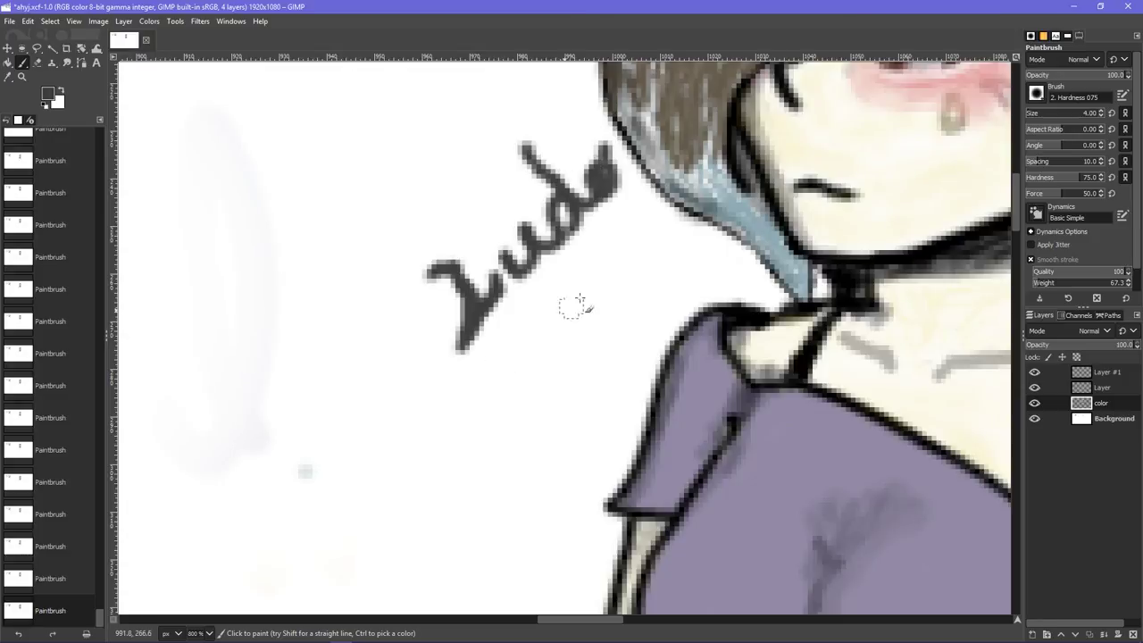
- Underline the signature with one long stroke curling around its start and a shorter parallel stroke beneath
{"action": "mouse_move", "coordinate": [634, 189]}
{"action": "left_mouse_down"}
{"action": "mouse_move", "coordinate": [474, 372]}
{"action": "mouse_move", "coordinate": [447, 369]}
{"action": "mouse_move", "coordinate": [427, 343]}
{"action": "left_mouse_up"}
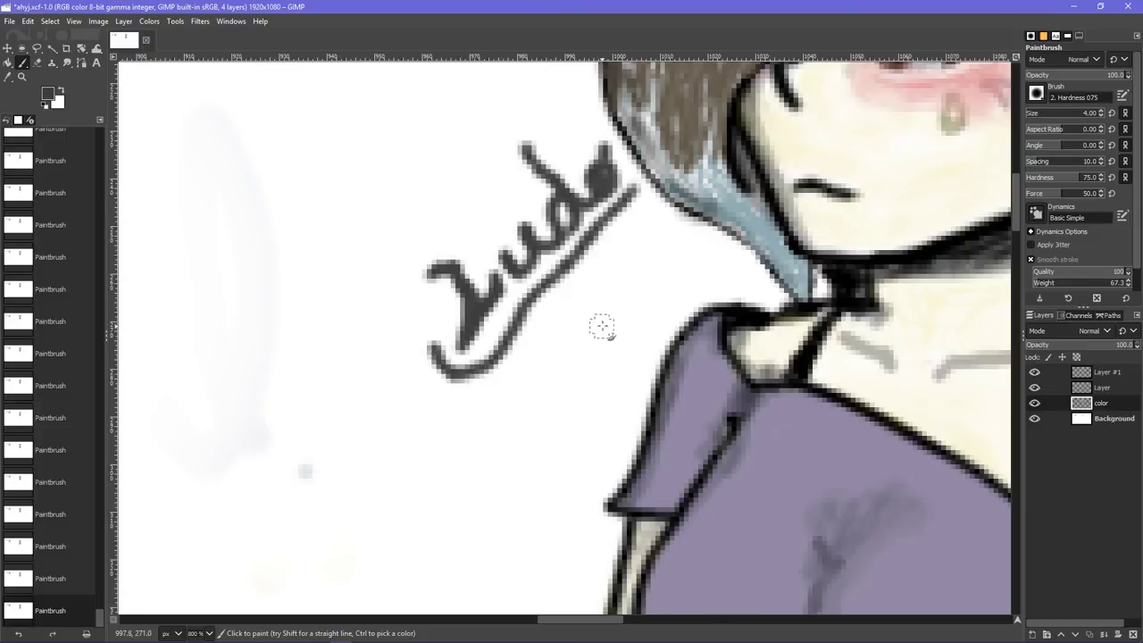
{"action": "left_click_drag", "start_coordinate": [634, 216], "coordinate": [525, 324]}
{"action": "left_click_drag", "start_coordinate": [631, 228], "coordinate": [536, 357]}
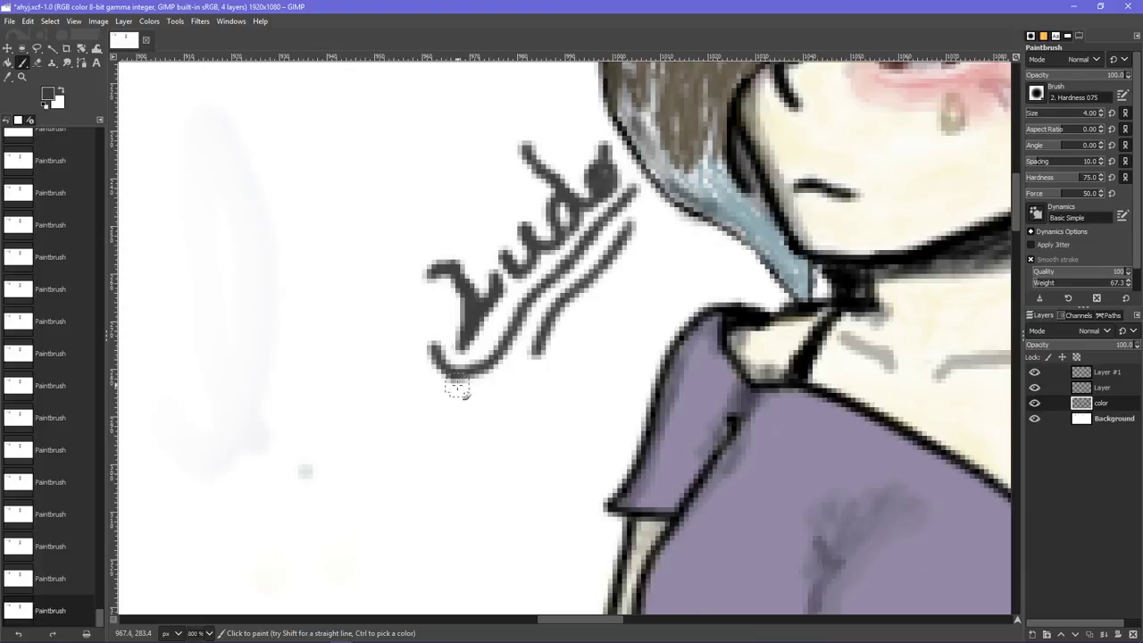
{"action": "left_click", "coordinate": [211, 633]}
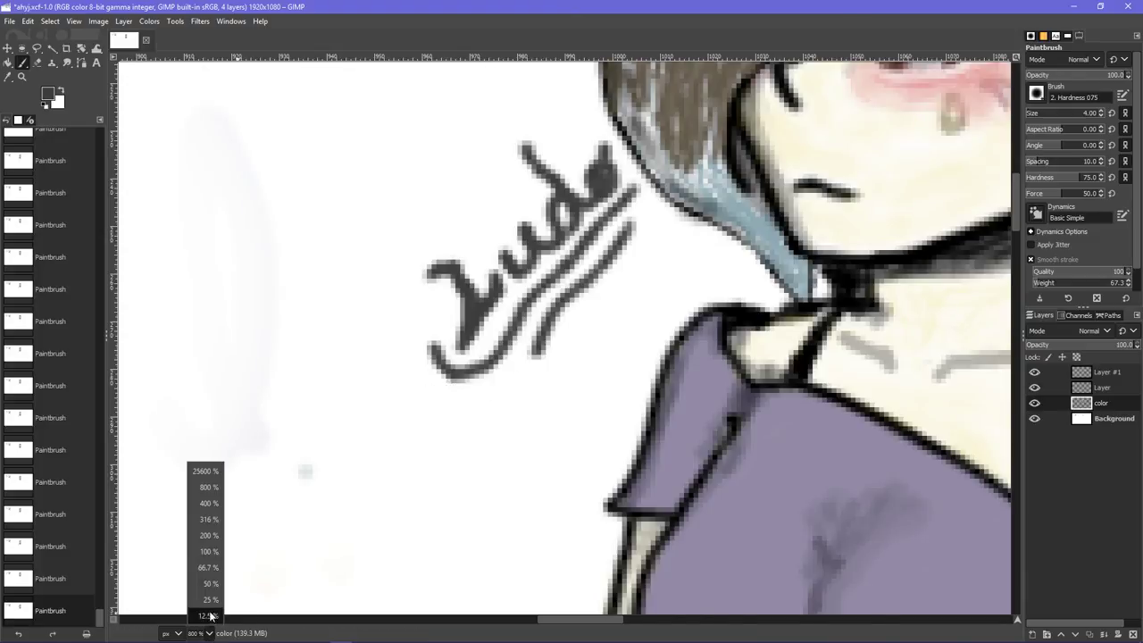
- Set the brush size to 1 and the foreground colour to black, and darken parts of the signature's first and last letters
{"action": "left_click", "coordinate": [22, 63]}
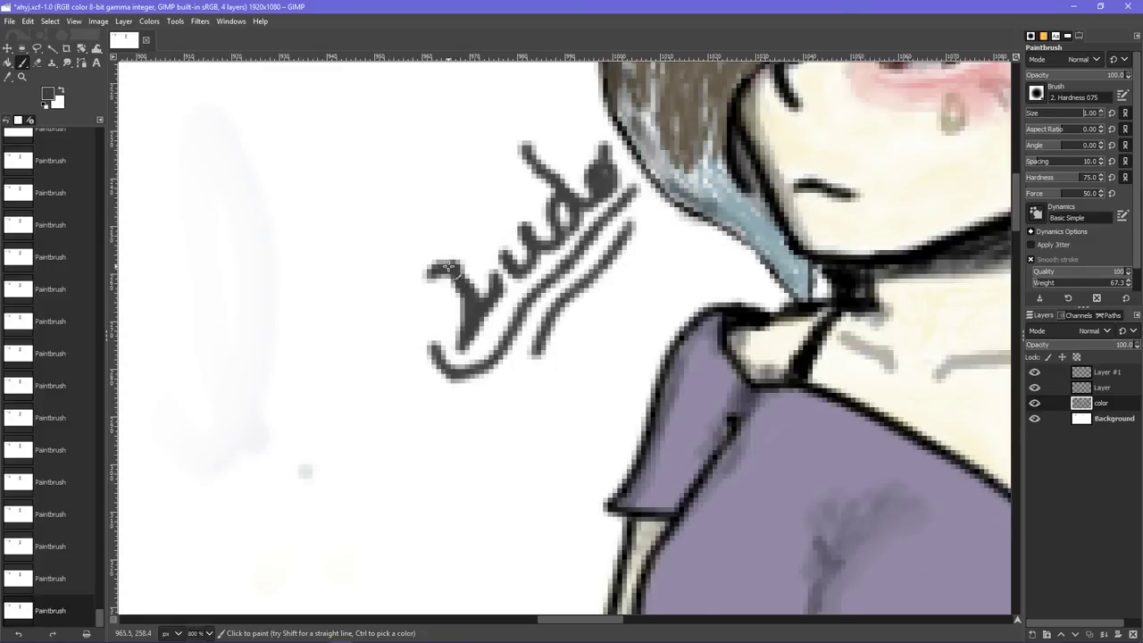
{"action": "left_click", "coordinate": [47, 92]}
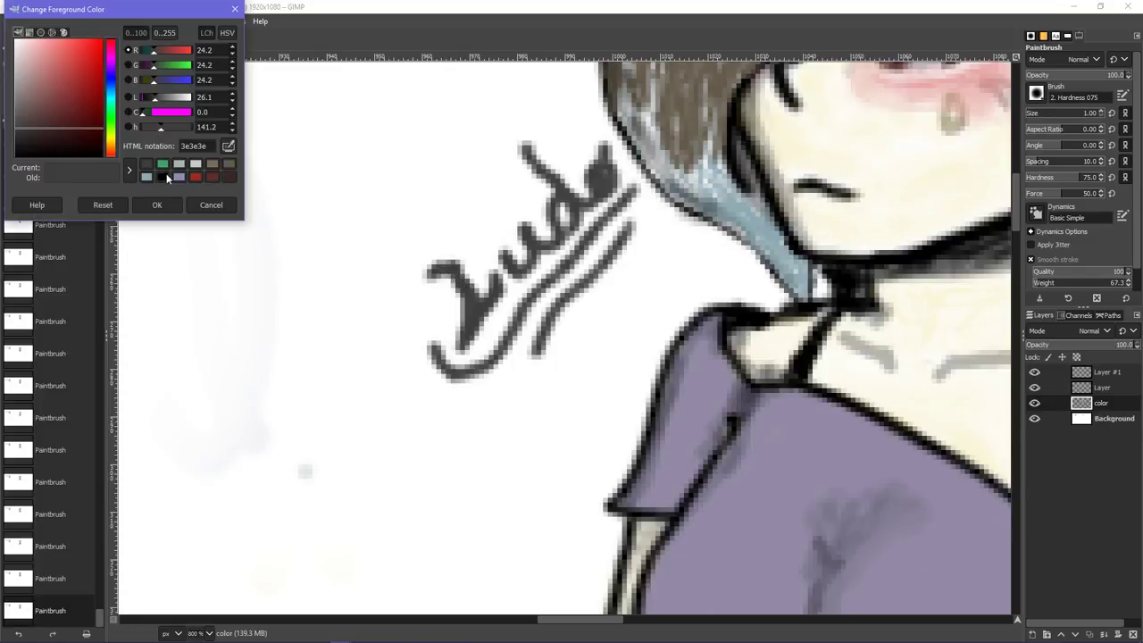
{"action": "left_click", "coordinate": [164, 178]}
{"action": "left_click", "coordinate": [157, 206]}
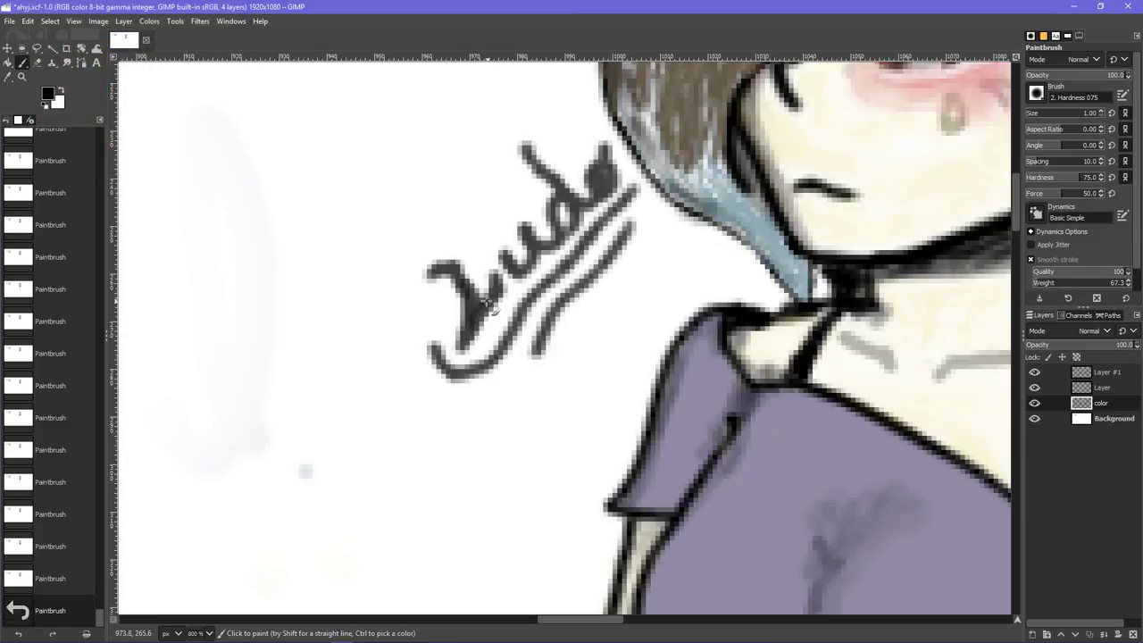
{"action": "mouse_move", "coordinate": [474, 310]}
{"action": "left_mouse_down"}
{"action": "mouse_move", "coordinate": [472, 323]}
{"action": "mouse_move", "coordinate": [469, 306]}
{"action": "left_mouse_up"}
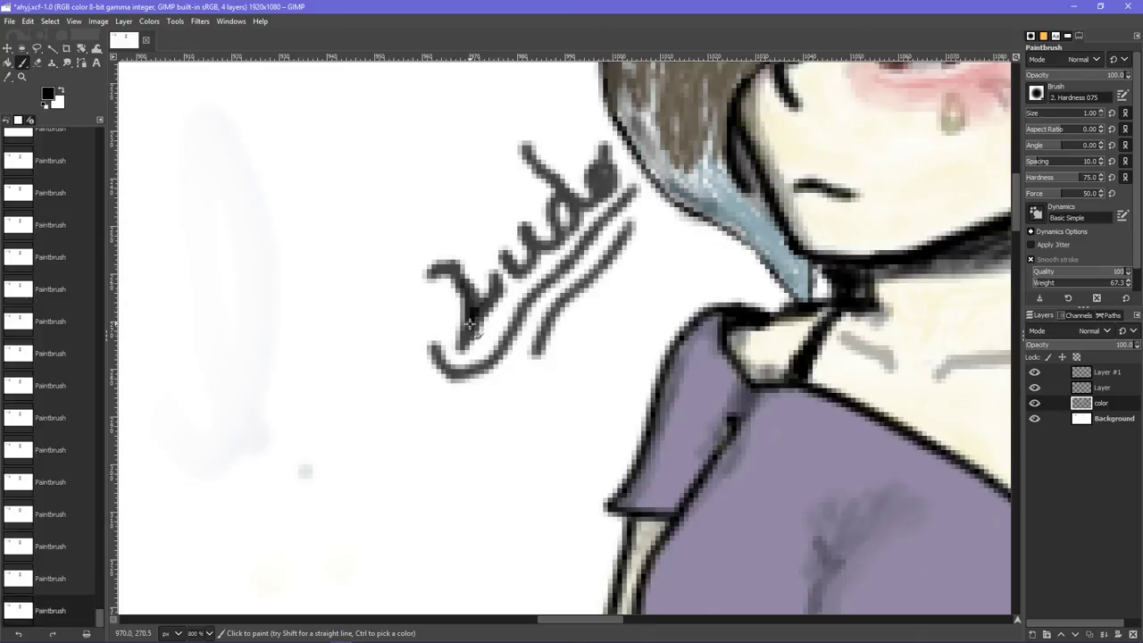
{"action": "left_click", "coordinate": [469, 326]}
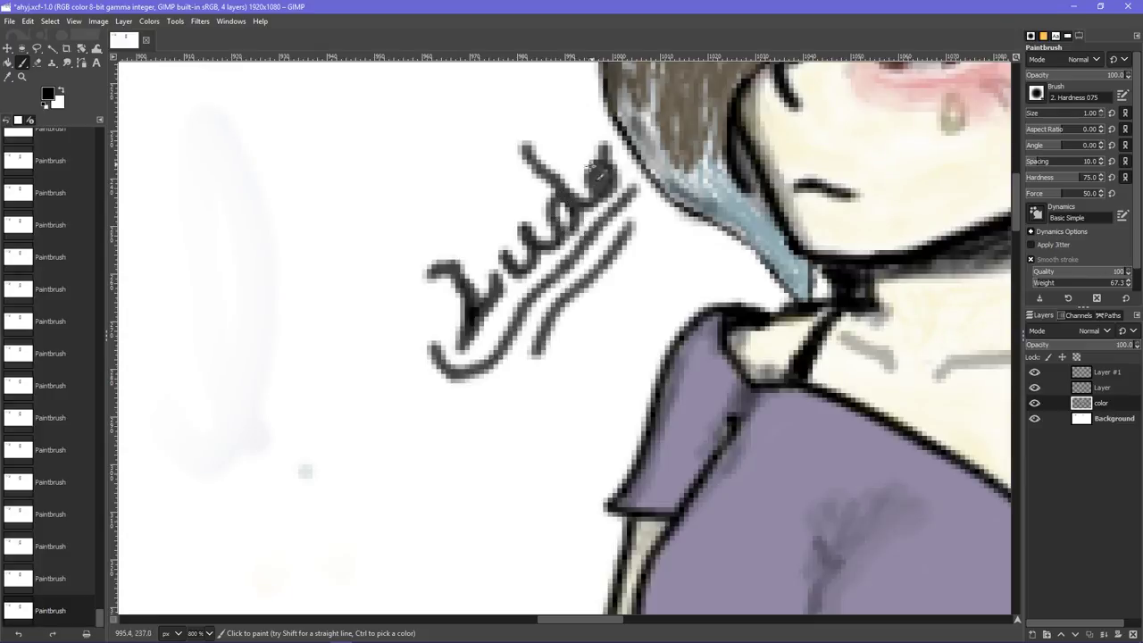
{"action": "left_click_drag", "start_coordinate": [591, 166], "coordinate": [598, 204]}
- Erase the filled centre of the signature's last letter and trim the edges around the first letter
{"action": "key", "text": "shift+e"}
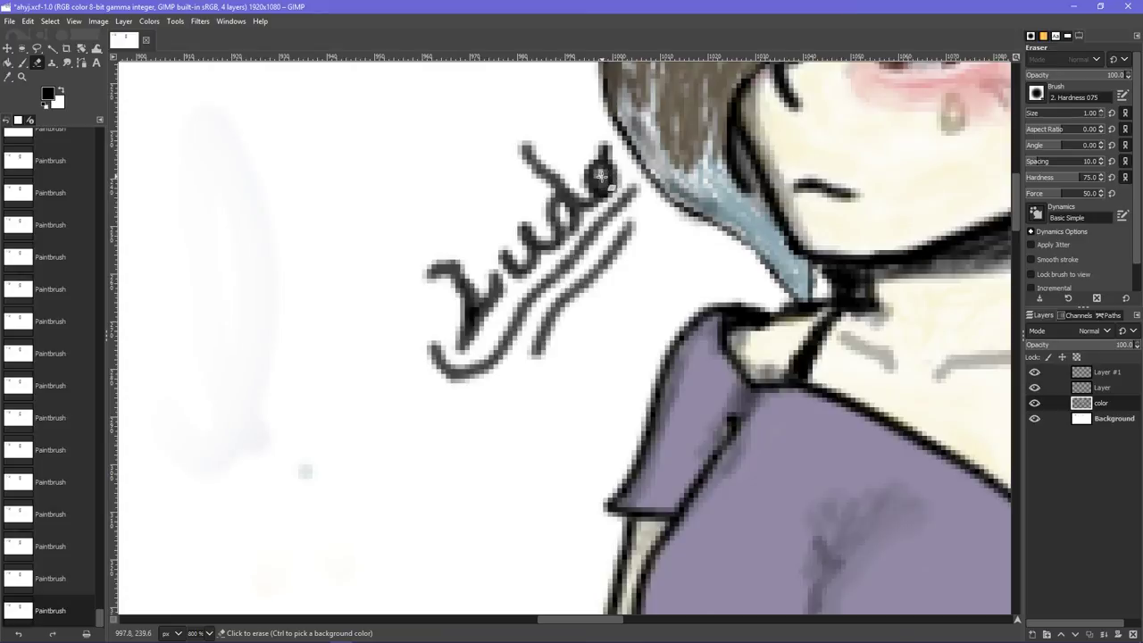
{"action": "left_click_drag", "start_coordinate": [603, 176], "coordinate": [611, 183]}
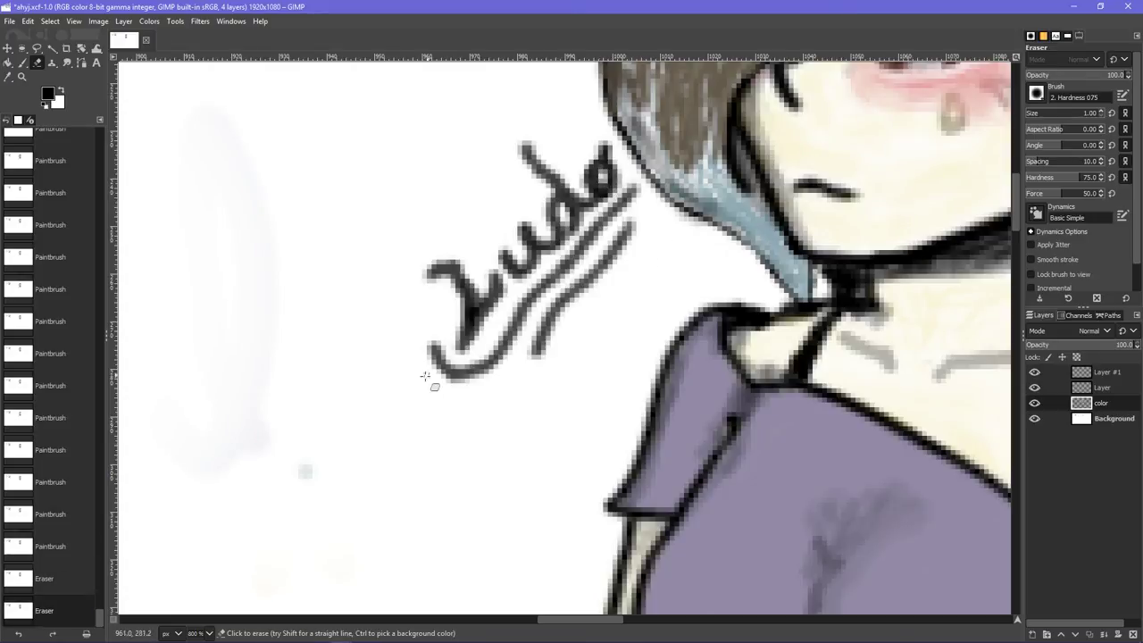
{"action": "left_click", "coordinate": [483, 293]}
{"action": "left_click", "coordinate": [482, 252]}
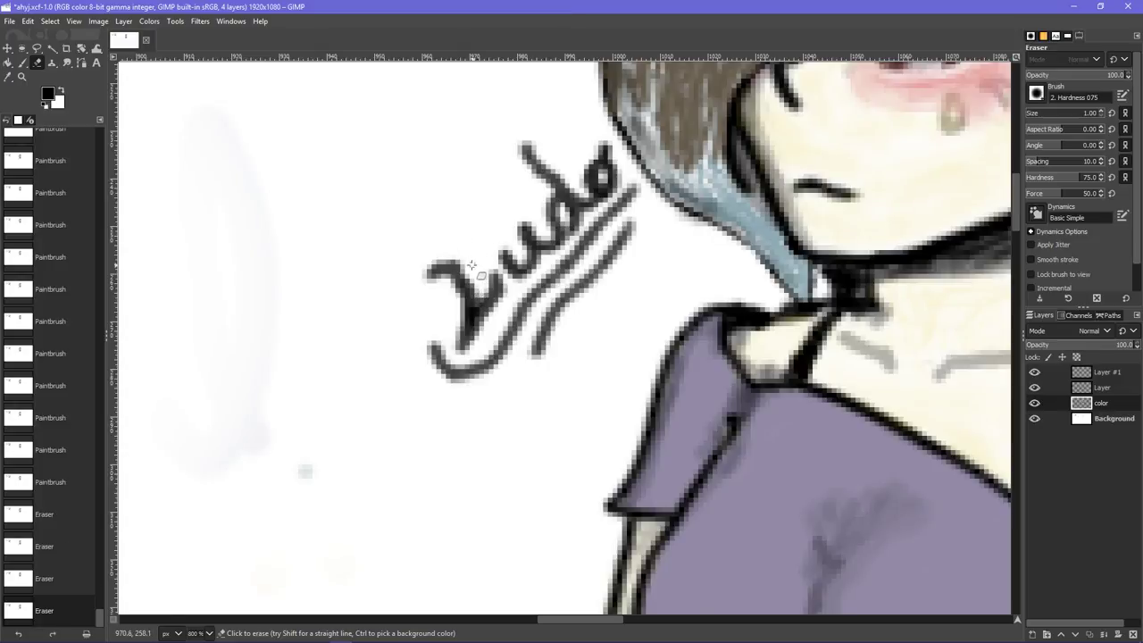
- Pick a light yellow as the foreground colour and set the Paintbrush to opacity 39.5 and size 5
{"action": "left_click", "coordinate": [209, 633]}
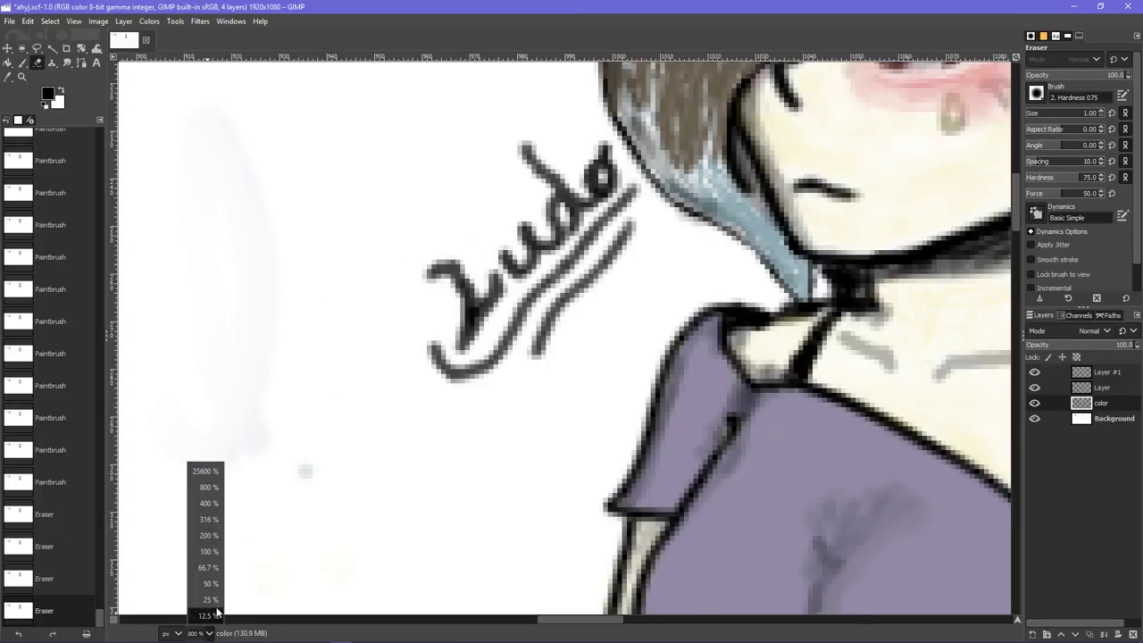
{"action": "left_click", "coordinate": [207, 503]}
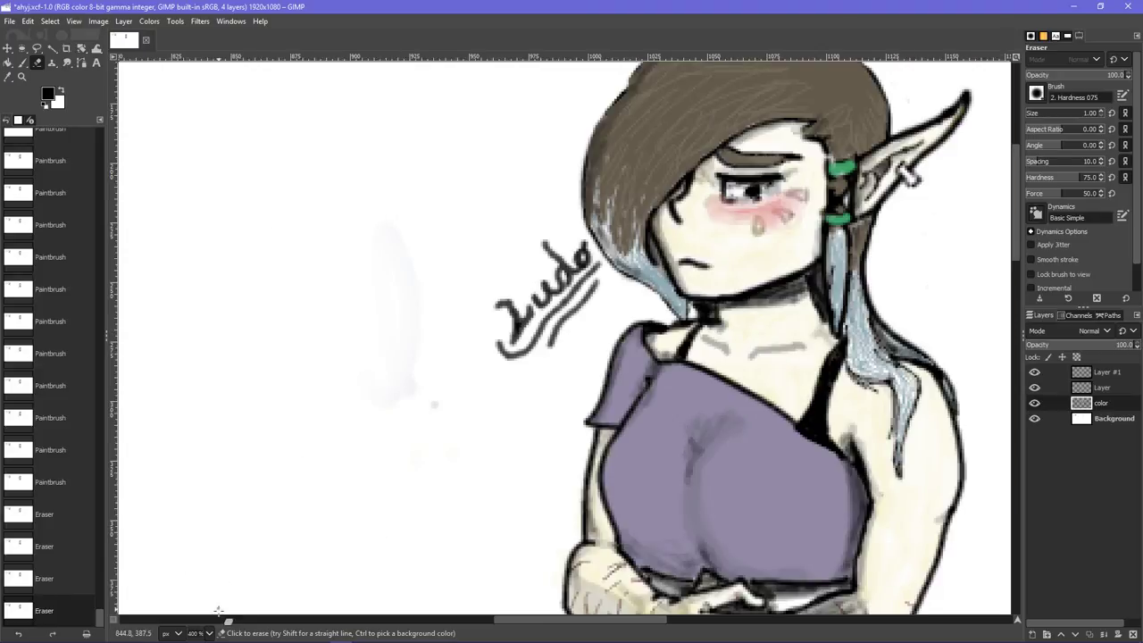
{"action": "left_click", "coordinate": [210, 633]}
{"action": "left_click", "coordinate": [212, 529]}
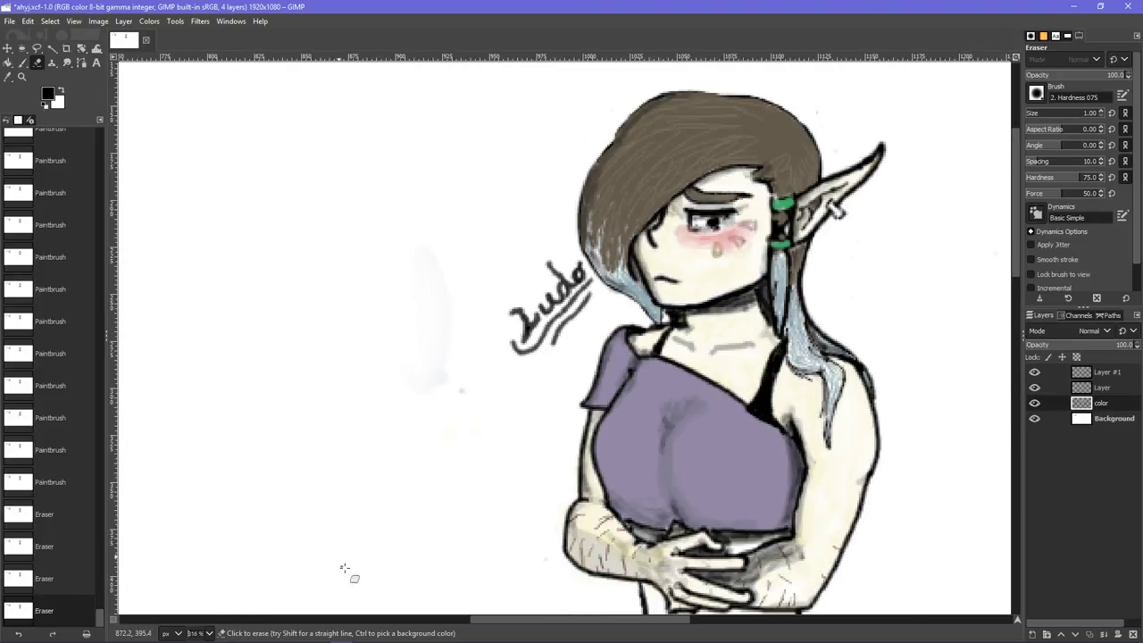
{"action": "left_click_drag", "start_coordinate": [499, 625], "coordinate": [537, 629]}
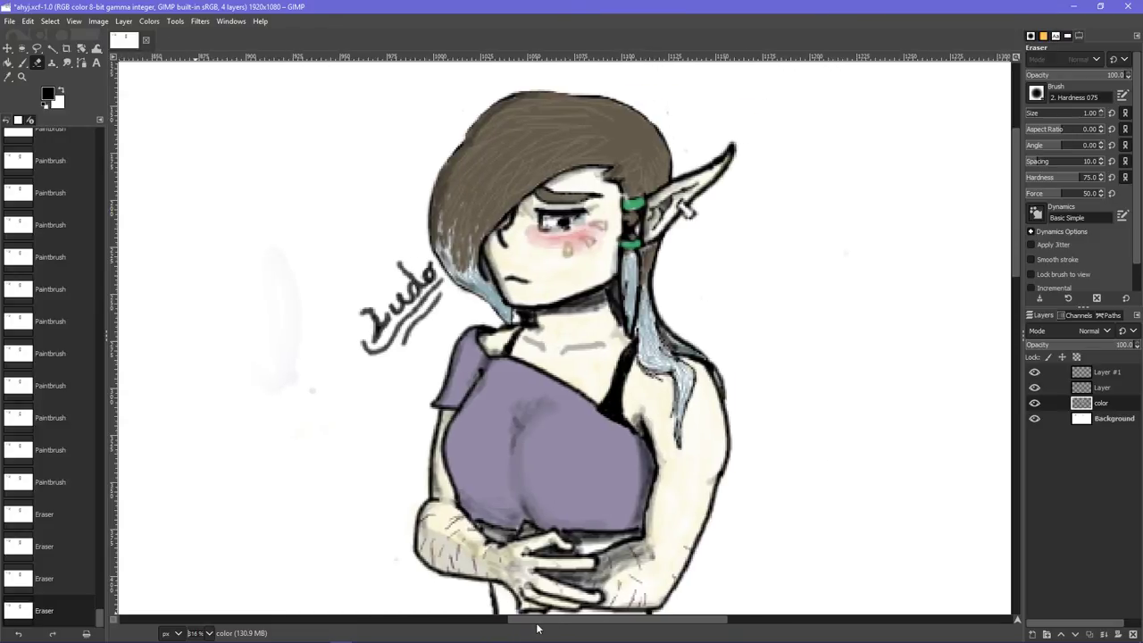
{"action": "left_click", "coordinate": [9, 76]}
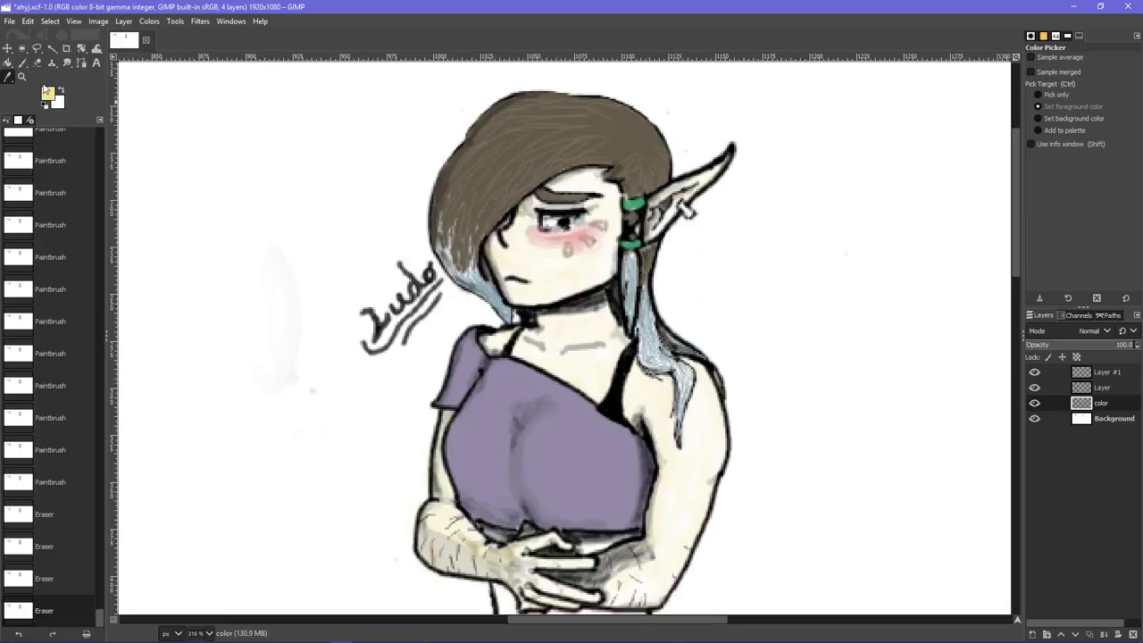
{"action": "left_click", "coordinate": [23, 63]}
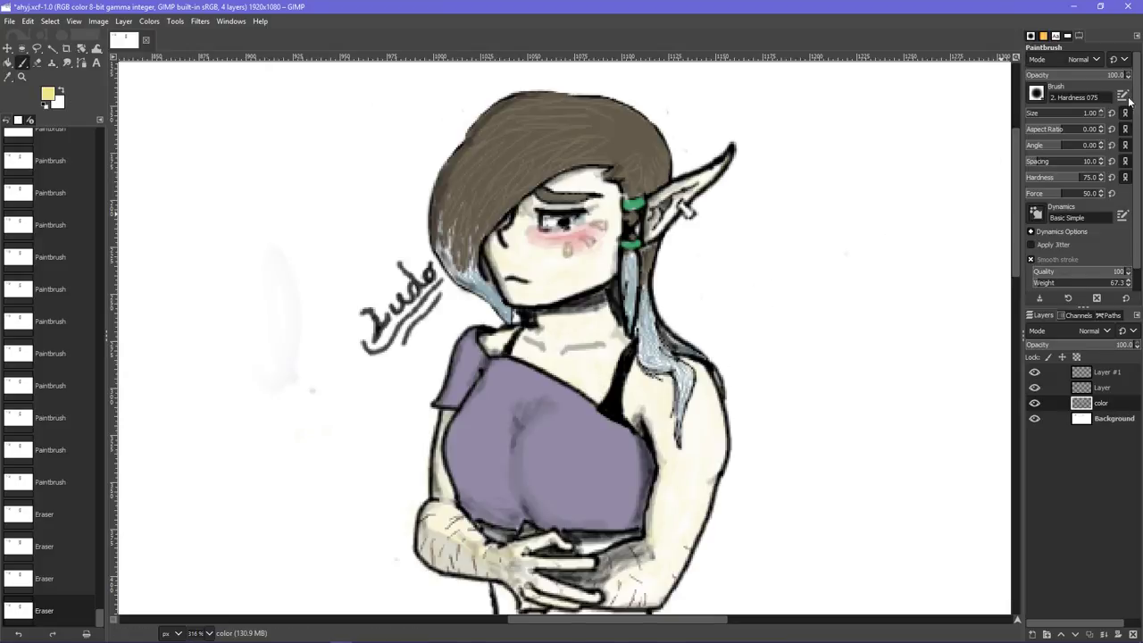
{"action": "left_click_drag", "start_coordinate": [1074, 79], "coordinate": [1066, 79]}
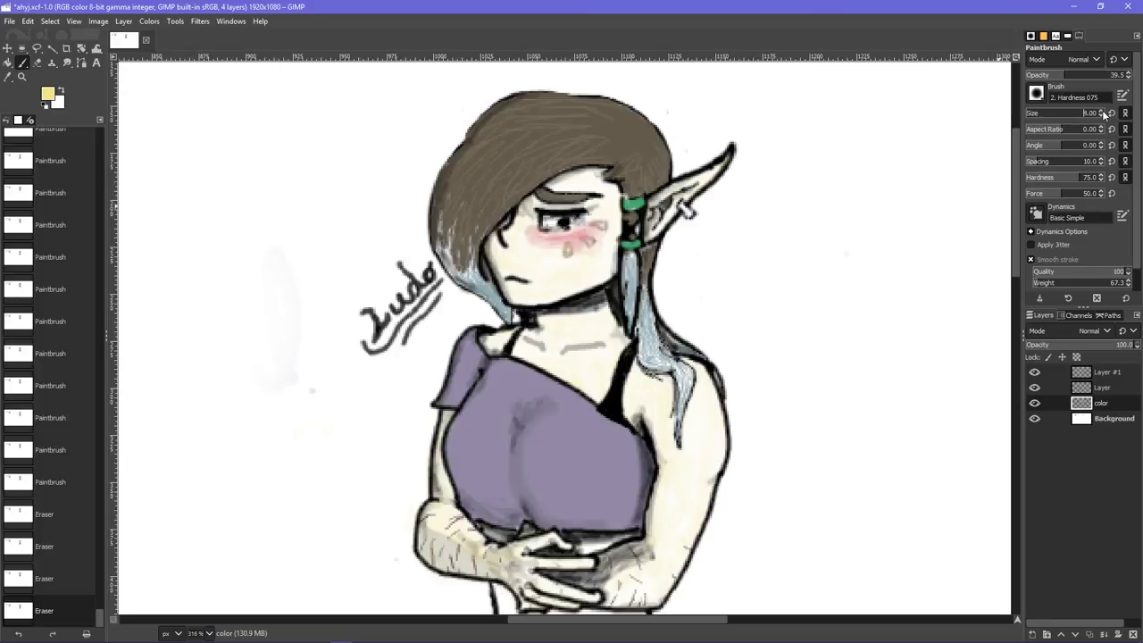
- Tint the bare waist below the hands light yellow, undoing the heavier strokes and repainting at opacity 15
{"action": "left_click_drag", "start_coordinate": [497, 589], "coordinate": [511, 612]}
{"action": "key", "text": "ctrl+z"}
{"action": "key", "text": "ctrl+z"}
{"action": "key", "text": "ctrl+z"}
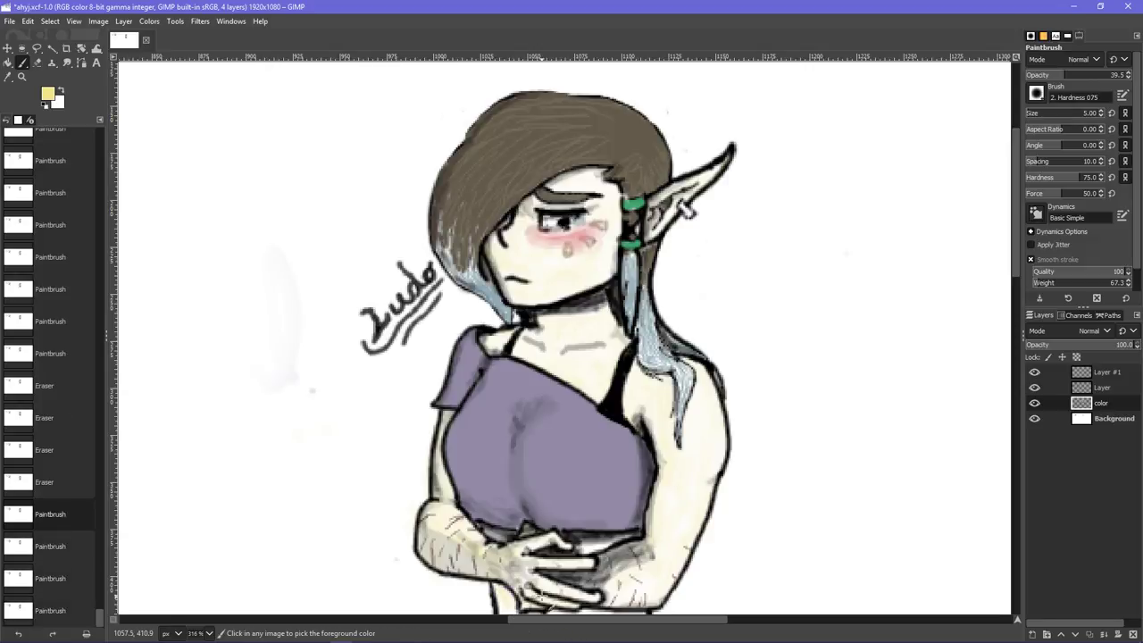
{"action": "left_click", "coordinate": [1040, 77]}
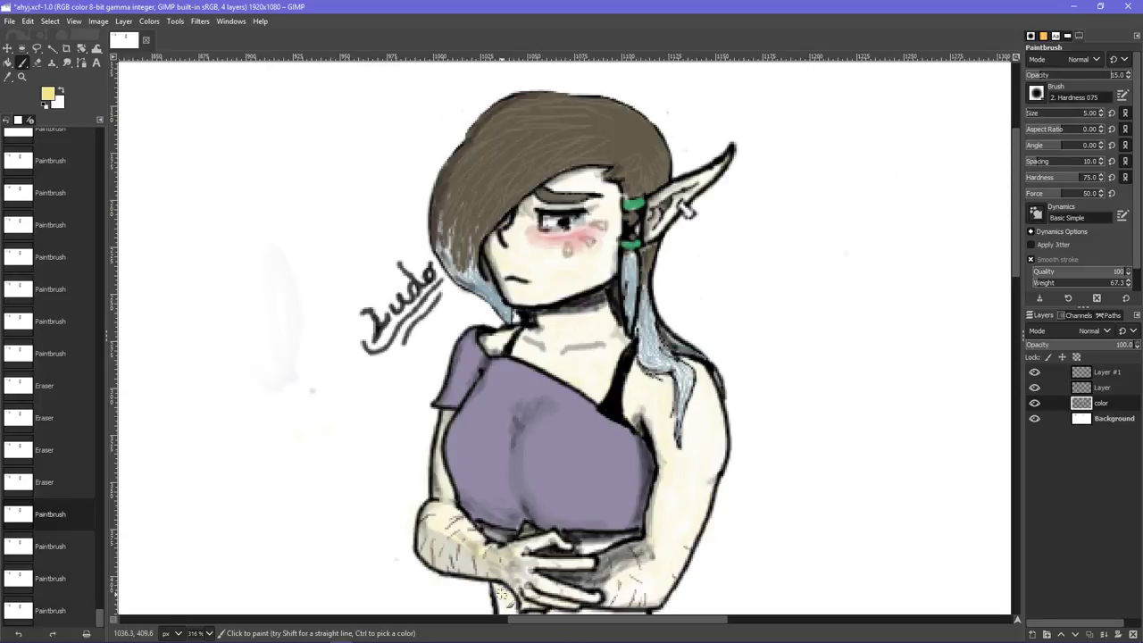
{"action": "left_click_drag", "start_coordinate": [510, 612], "coordinate": [496, 587]}
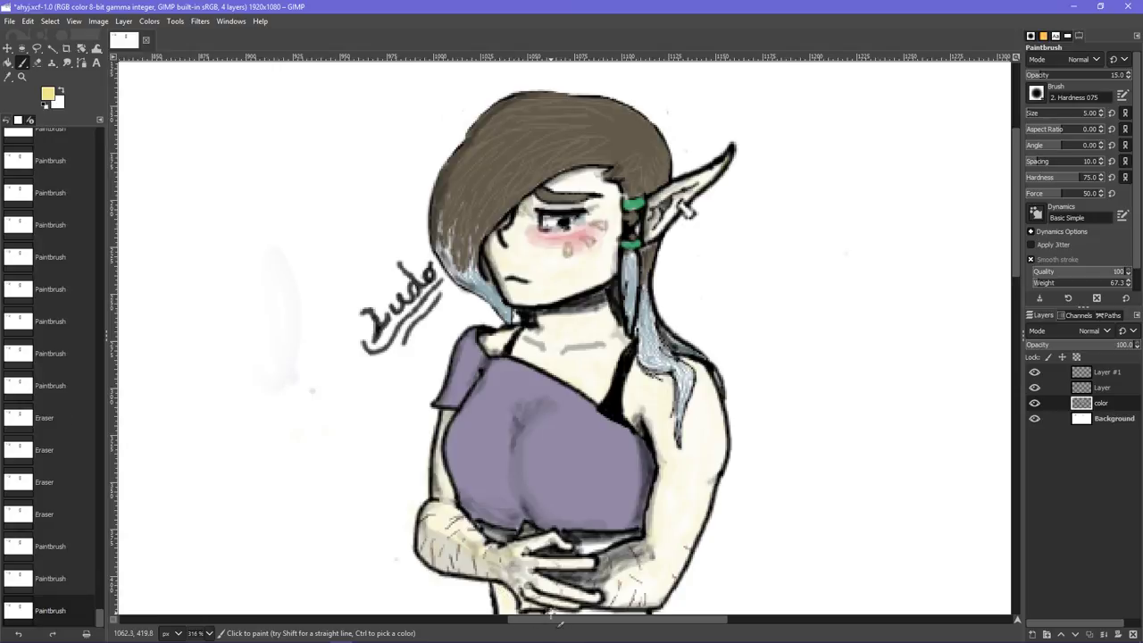
{"action": "left_click_drag", "start_coordinate": [551, 615], "coordinate": [651, 628]}
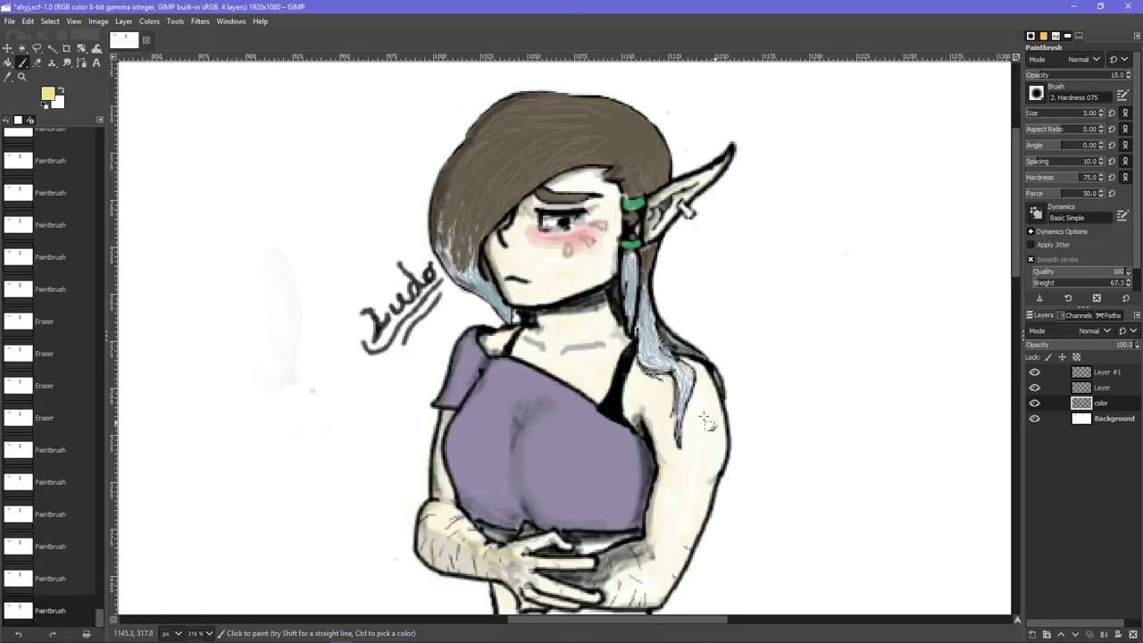
- Sample the brown from the hair and paint the hair between the green bands, raising the Paintbrush opacity to 89.8
{"action": "left_click_drag", "start_coordinate": [531, 622], "coordinate": [537, 625]}
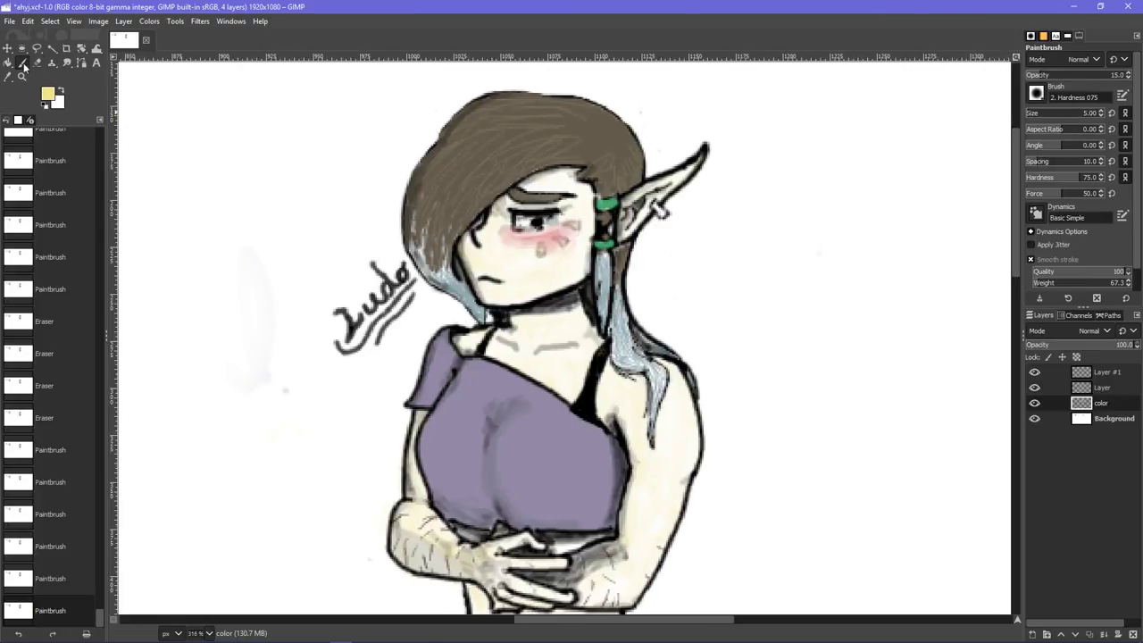
{"action": "left_click", "coordinate": [9, 77]}
{"action": "left_click", "coordinate": [605, 135]}
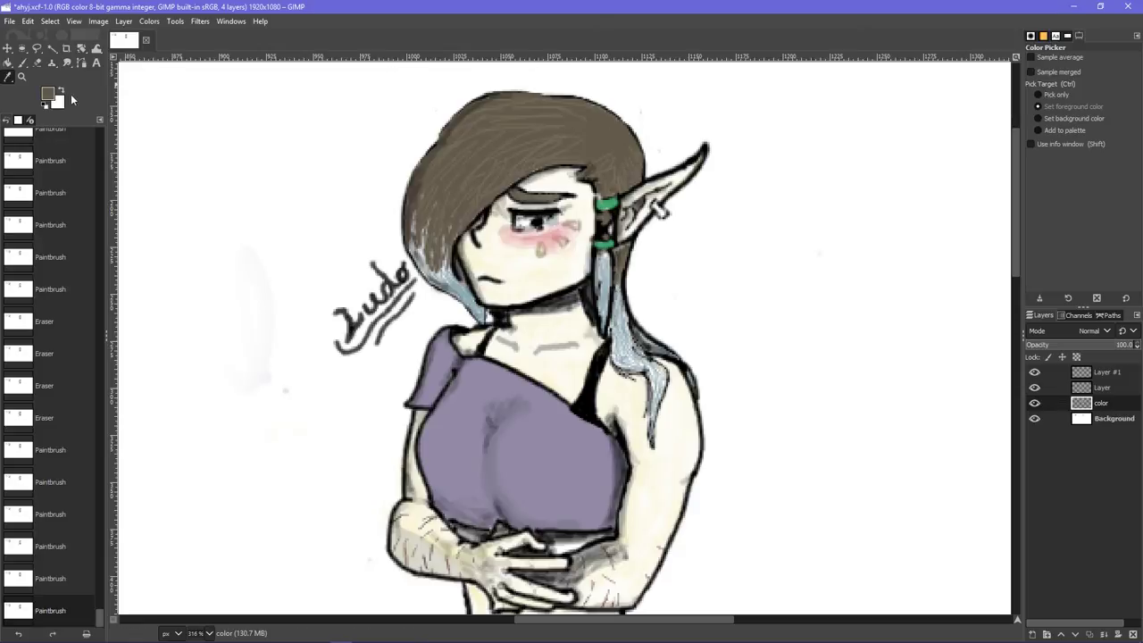
{"action": "left_click", "coordinate": [22, 62]}
{"action": "mouse_move", "coordinate": [610, 227]}
{"action": "left_mouse_down"}
{"action": "mouse_move", "coordinate": [610, 258]}
{"action": "mouse_move", "coordinate": [615, 219]}
{"action": "left_mouse_up"}
{"action": "key", "text": "ctrl+z"}
{"action": "left_click", "coordinate": [1058, 77]}
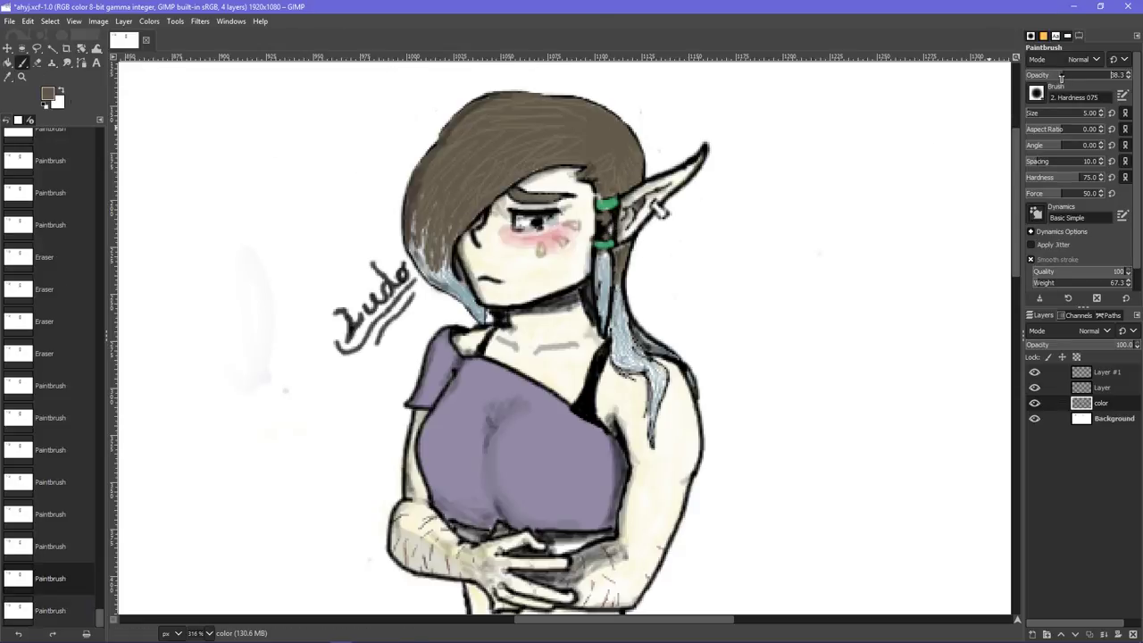
{"action": "left_click", "coordinate": [1115, 77]}
{"action": "mouse_move", "coordinate": [612, 238]}
{"action": "left_mouse_down"}
{"action": "mouse_move", "coordinate": [612, 215]}
{"action": "mouse_move", "coordinate": [609, 236]}
{"action": "left_mouse_up"}
{"action": "key", "text": "ctrl+z"}
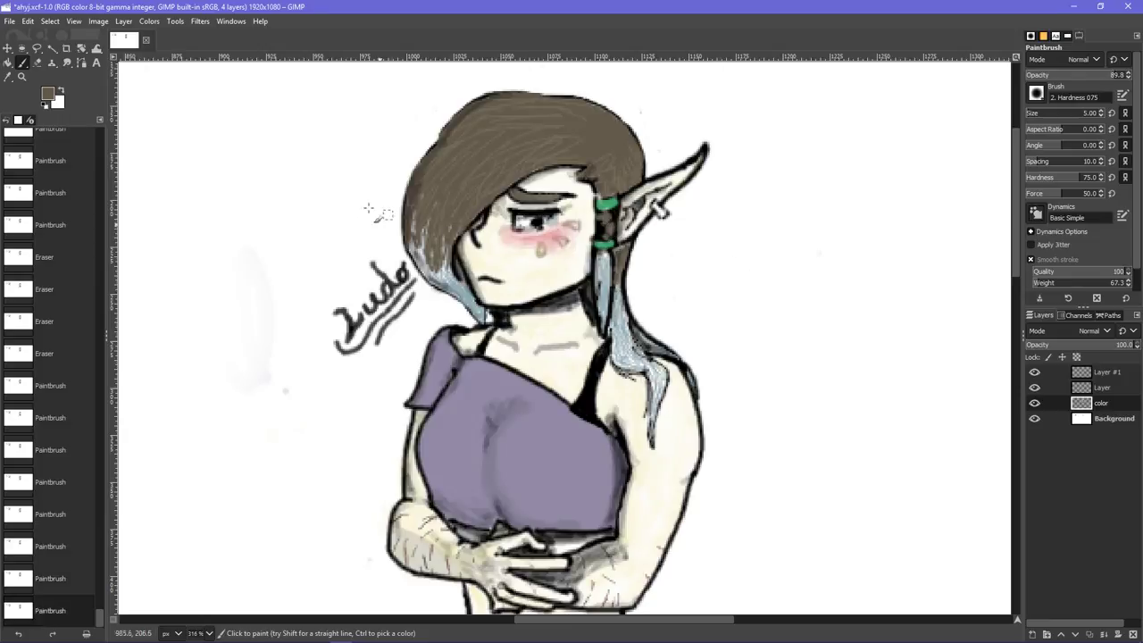
- Activate the layer named Layer, set the background colour to black, and undo a brown test stroke between the green bands
{"action": "left_click", "coordinate": [1091, 390]}
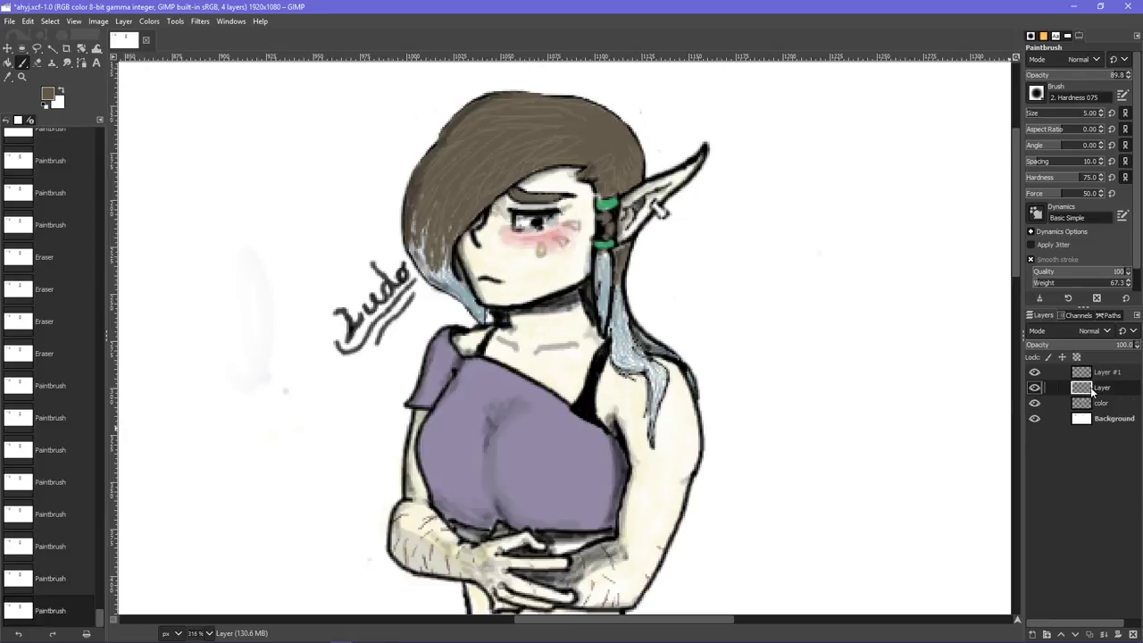
{"action": "left_click", "coordinate": [55, 103]}
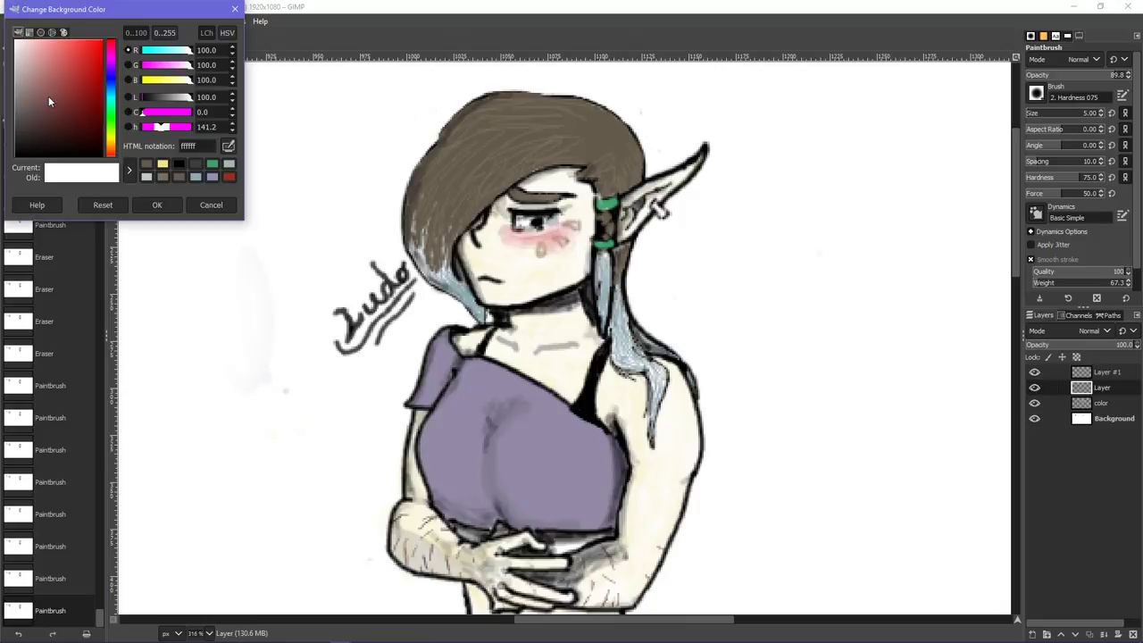
{"action": "left_click", "coordinate": [179, 165]}
{"action": "left_click", "coordinate": [157, 205]}
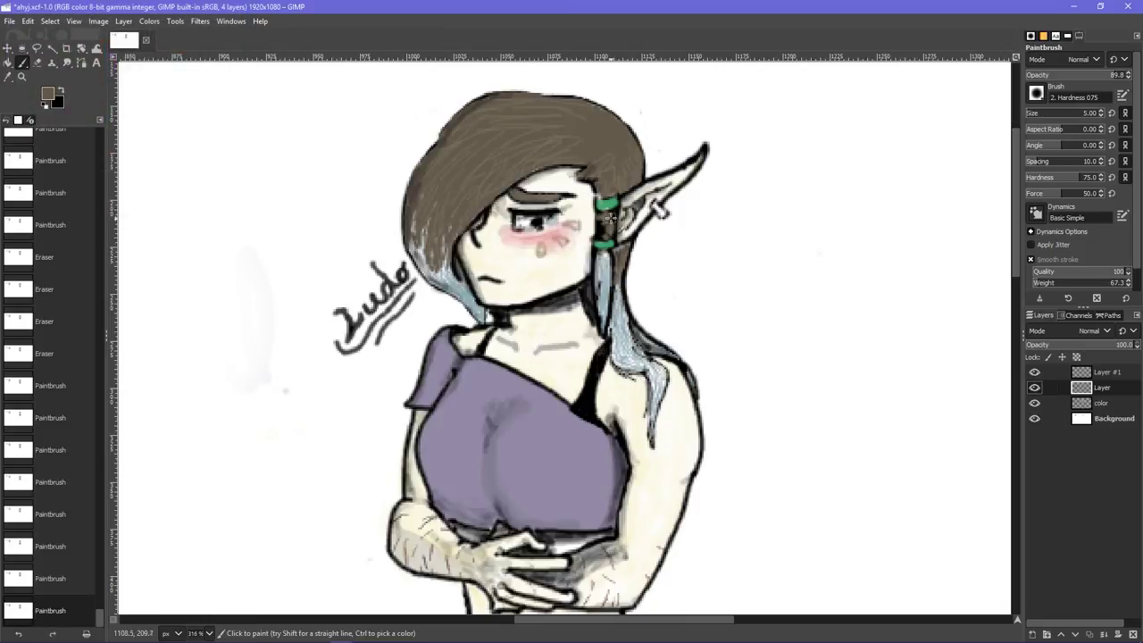
{"action": "left_click_drag", "start_coordinate": [609, 221], "coordinate": [607, 234]}
{"action": "key", "text": "ctrl+z"}
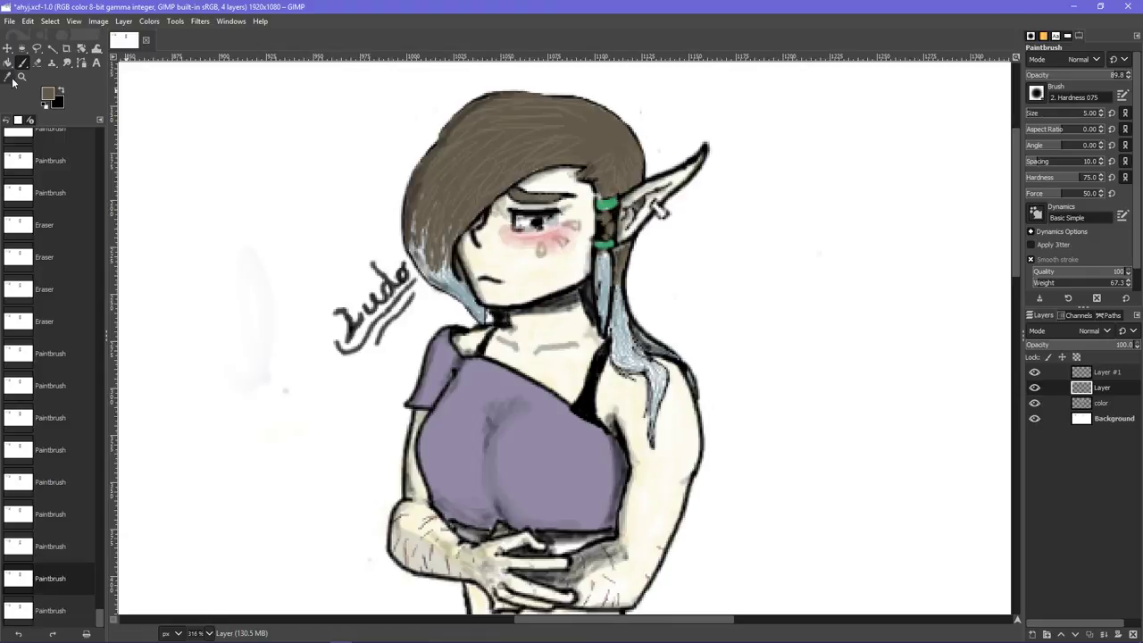
- Set the foreground colour to black and the brush size to 3, and draw dark braid lines between the green bands
{"action": "left_click", "coordinate": [48, 96]}
{"action": "left_click", "coordinate": [178, 164]}
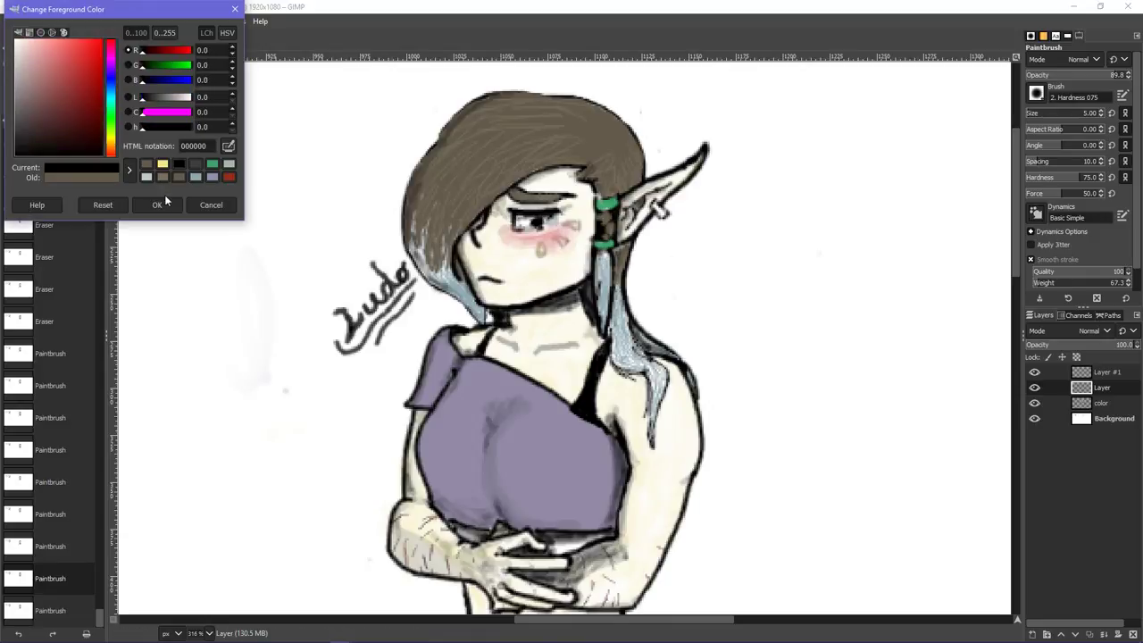
{"action": "left_click", "coordinate": [158, 205]}
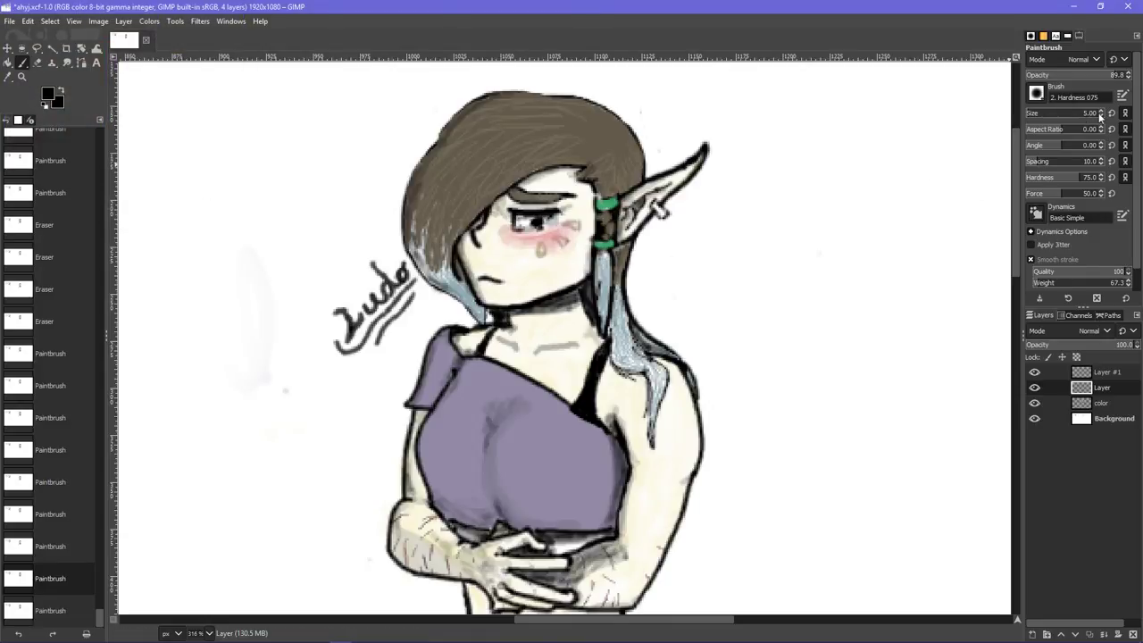
{"action": "left_click", "coordinate": [1099, 116]}
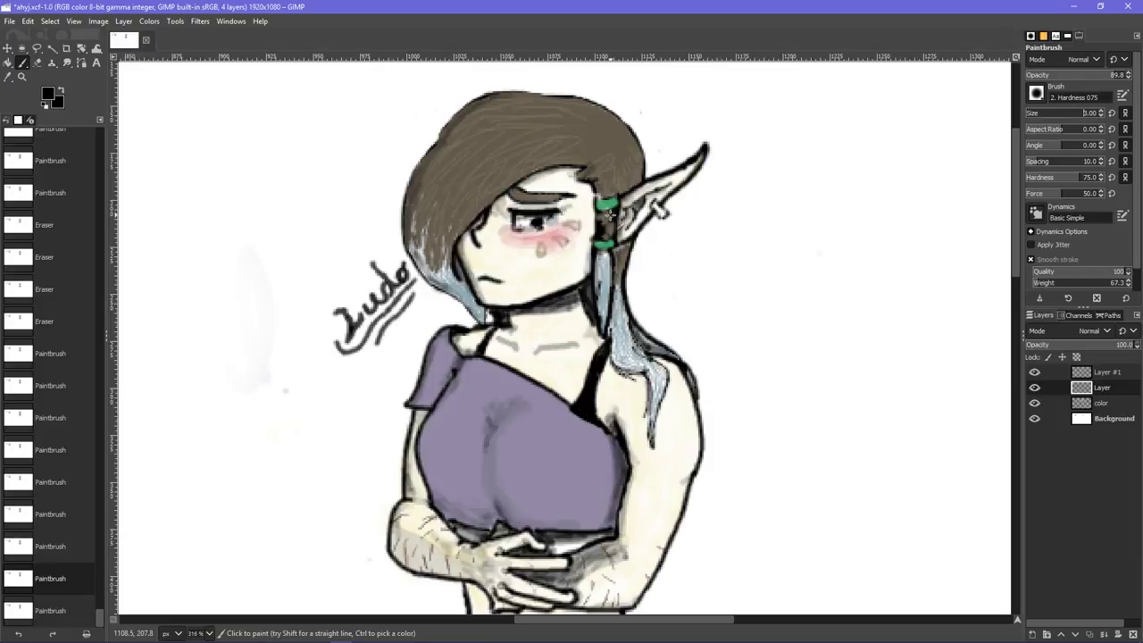
{"action": "mouse_move", "coordinate": [597, 230]}
{"action": "left_mouse_down"}
{"action": "mouse_move", "coordinate": [598, 217]}
{"action": "mouse_move", "coordinate": [625, 243]}
{"action": "left_mouse_up"}
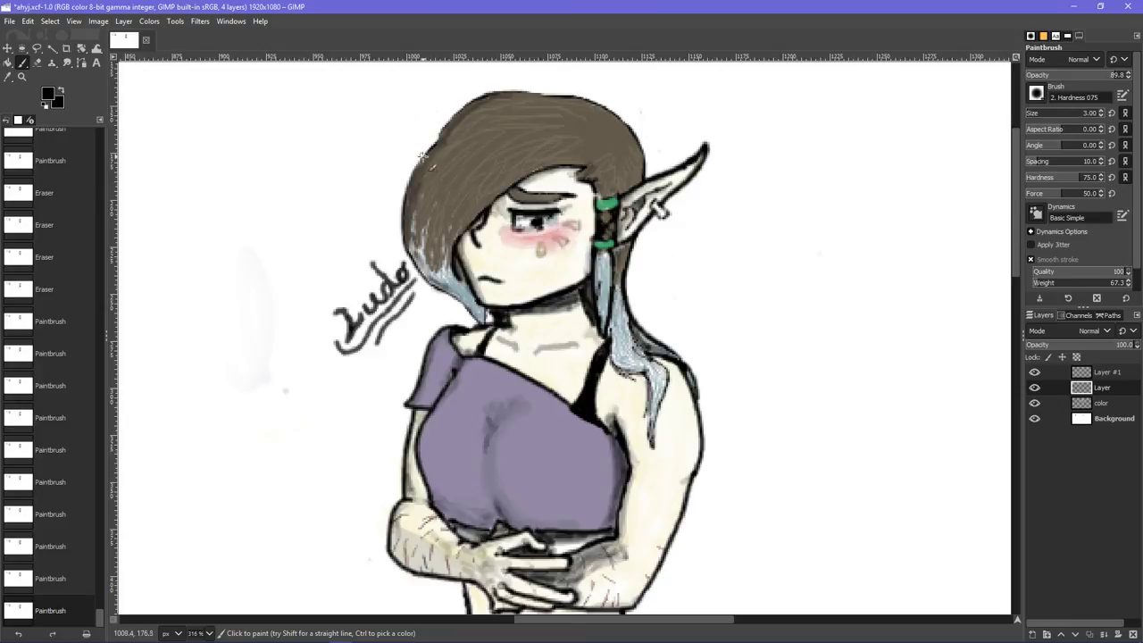
- Undo trial strokes on the hair outline and erase stray colour around the hair on the color layer with a size 2 Eraser
{"action": "left_click_drag", "start_coordinate": [418, 164], "coordinate": [413, 176]}
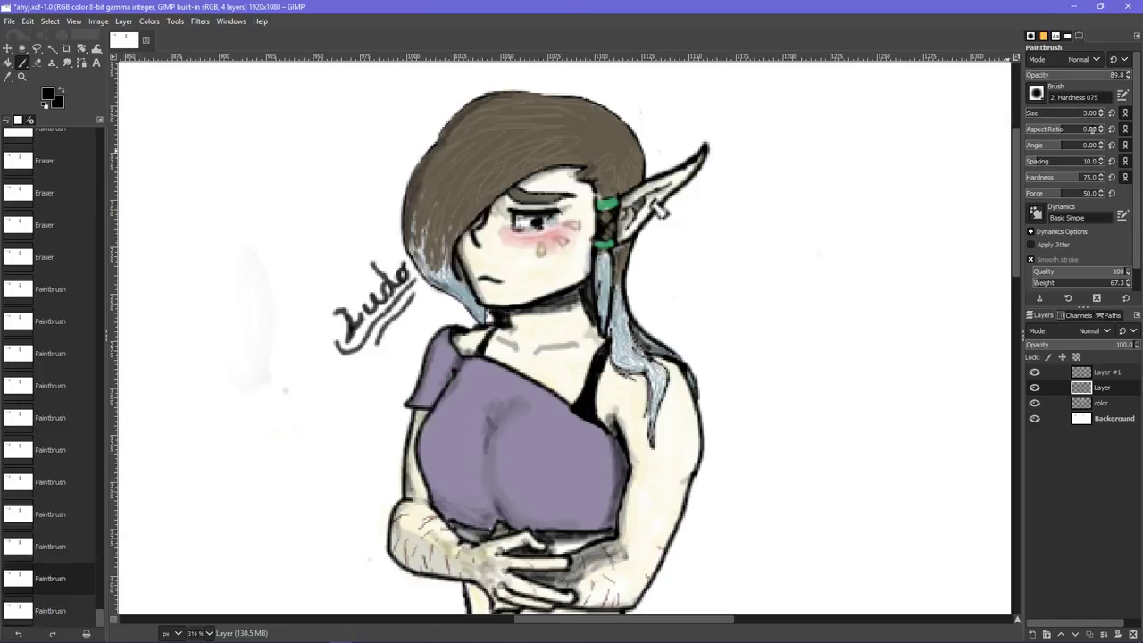
{"action": "left_click", "coordinate": [1101, 116]}
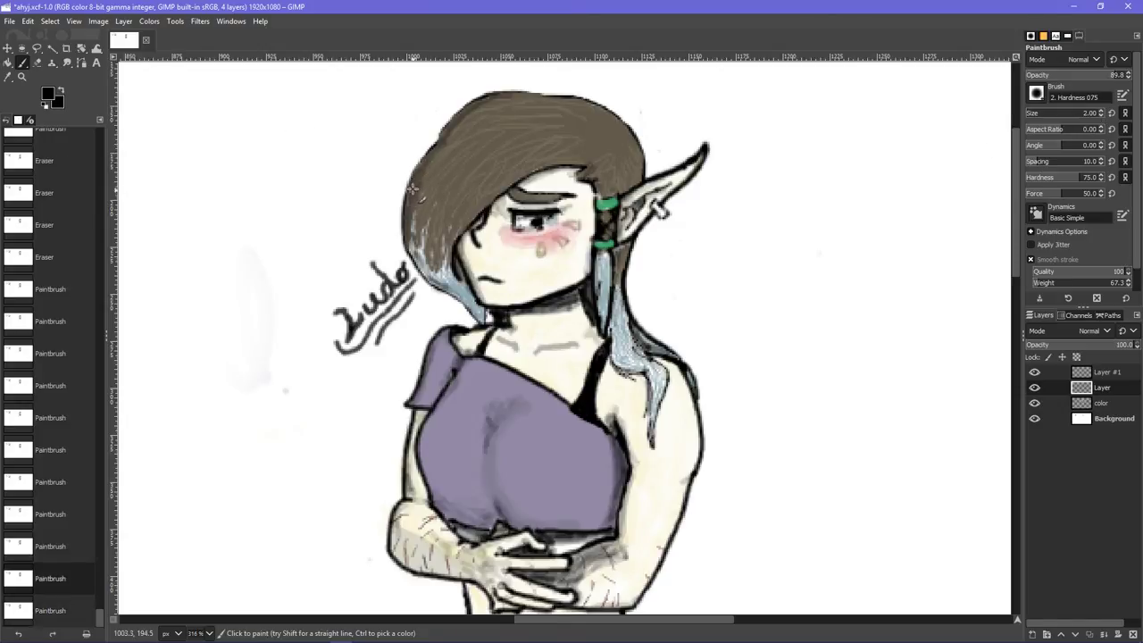
{"action": "left_click", "coordinate": [37, 63]}
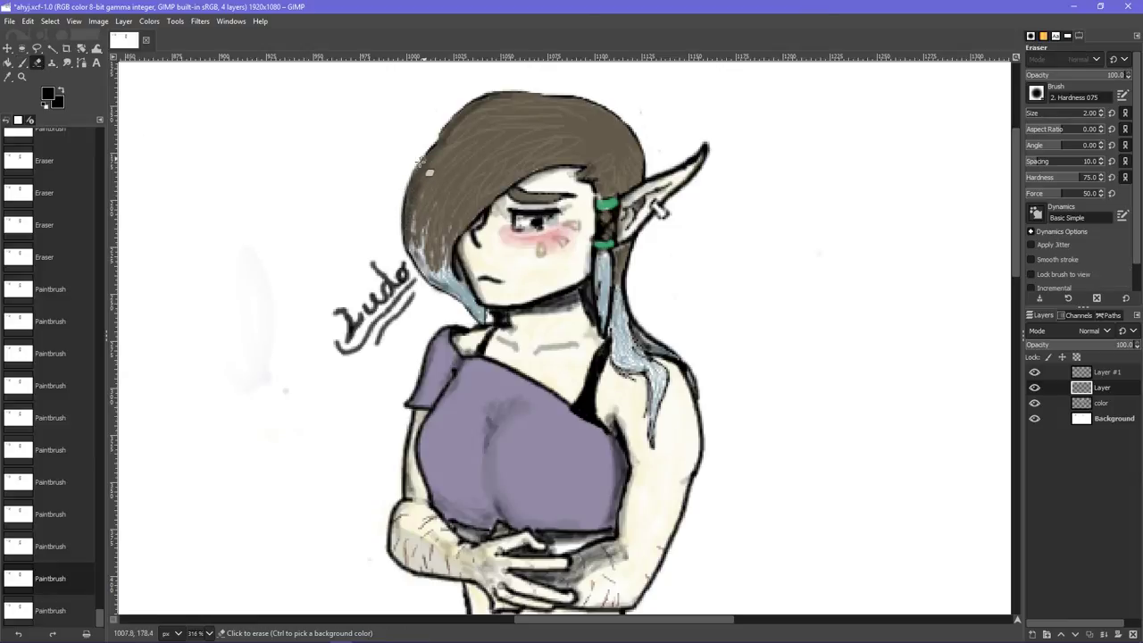
{"action": "left_click_drag", "start_coordinate": [399, 185], "coordinate": [416, 198]}
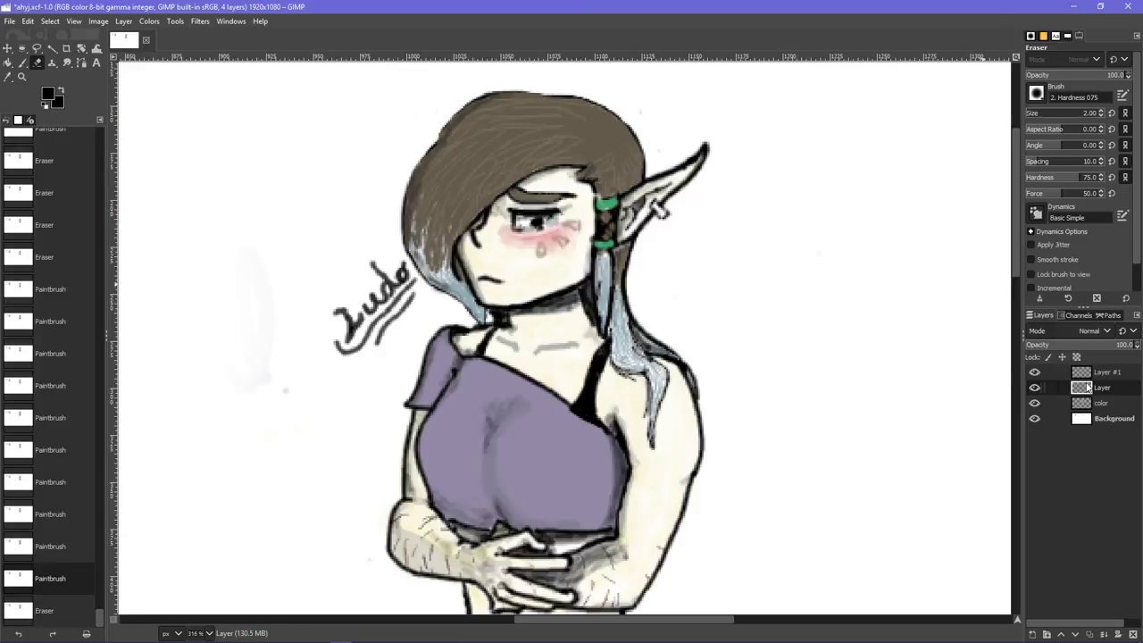
{"action": "key", "text": "ctrl+z"}
{"action": "left_click", "coordinate": [1100, 403]}
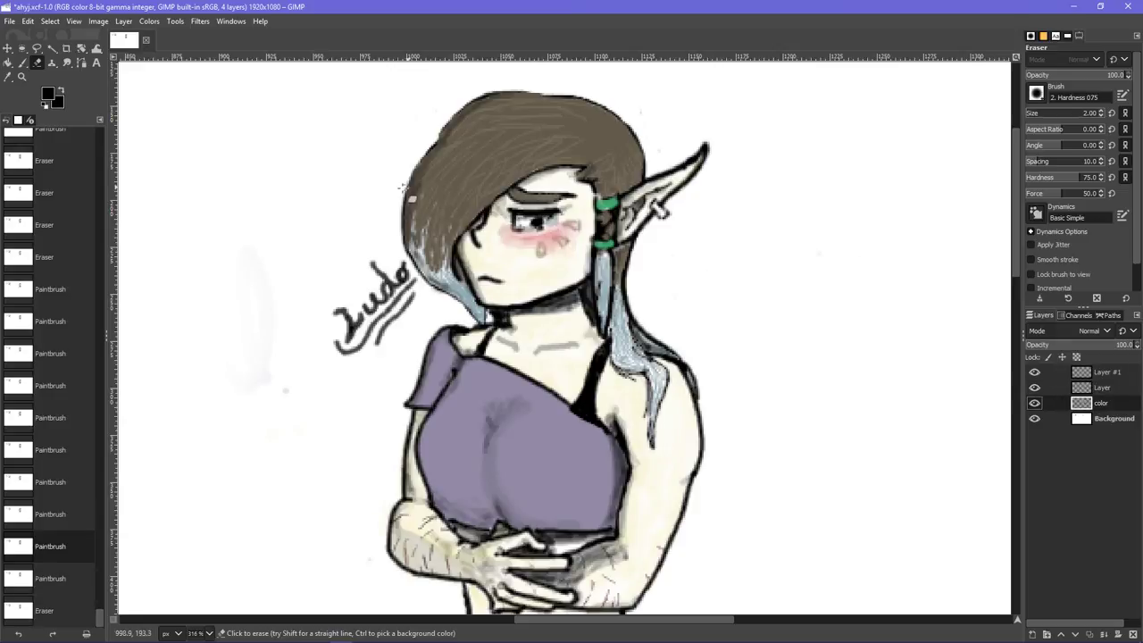
{"action": "mouse_move", "coordinate": [413, 178]}
{"action": "left_mouse_down"}
{"action": "mouse_move", "coordinate": [405, 189]}
{"action": "mouse_move", "coordinate": [481, 96]}
{"action": "mouse_move", "coordinate": [584, 92]}
{"action": "left_mouse_up"}
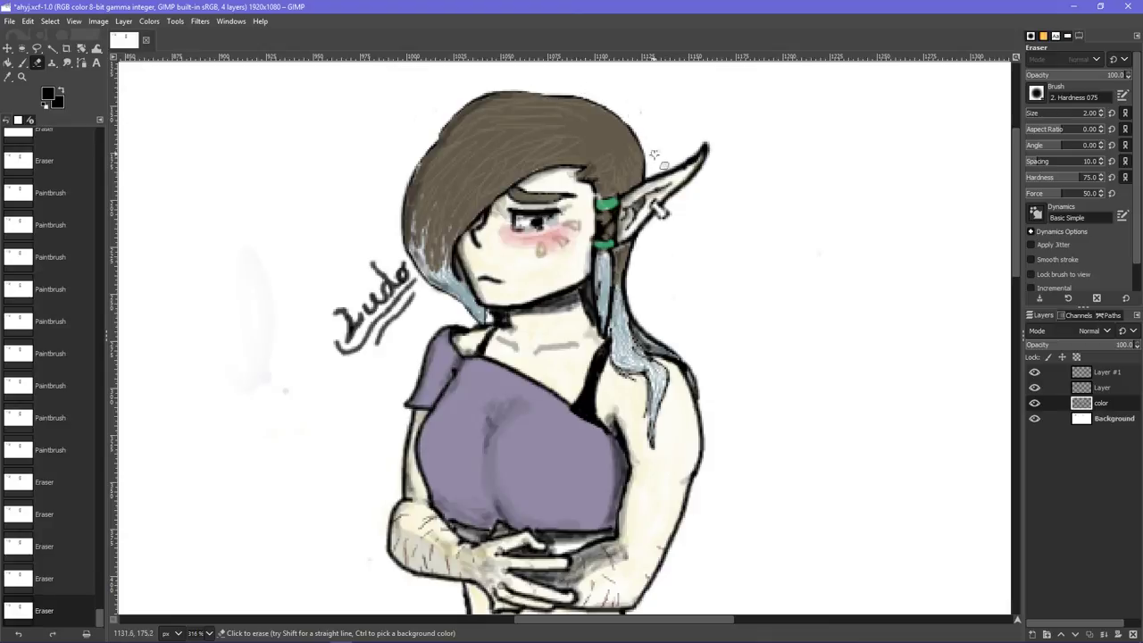
{"action": "left_click_drag", "start_coordinate": [655, 156], "coordinate": [664, 179]}
{"action": "left_click_drag", "start_coordinate": [434, 286], "coordinate": [457, 303]}
{"action": "left_click", "coordinate": [487, 313]}
- Set the foreground colour to white and dab over the outer corner of the eye with the size 2 Paintbrush
{"action": "left_click", "coordinate": [209, 633]}
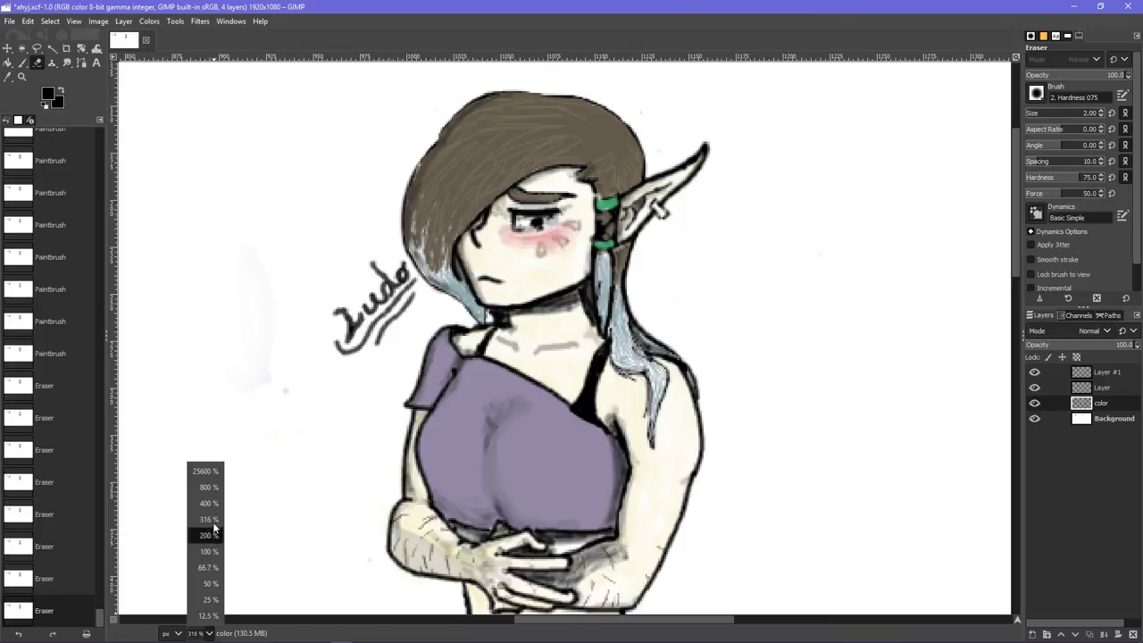
{"action": "left_click", "coordinate": [208, 487]}
{"action": "scroll", "coordinate": [527, 393], "scroll_direction": "up", "scroll_amount": 5}
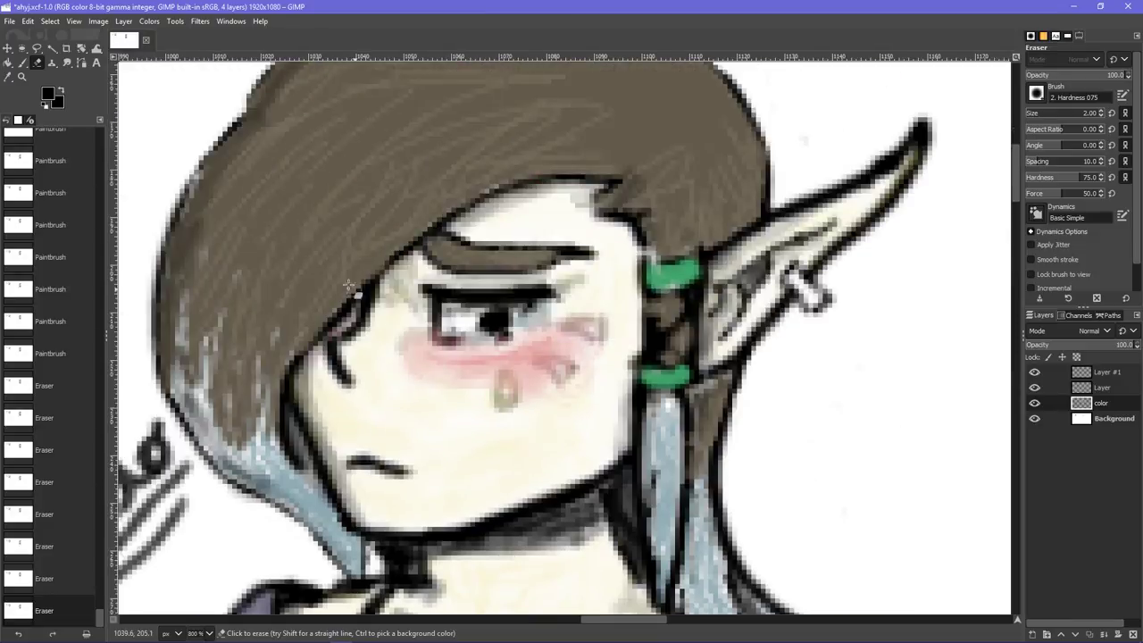
{"action": "left_click", "coordinate": [22, 63]}
{"action": "left_click", "coordinate": [47, 92]}
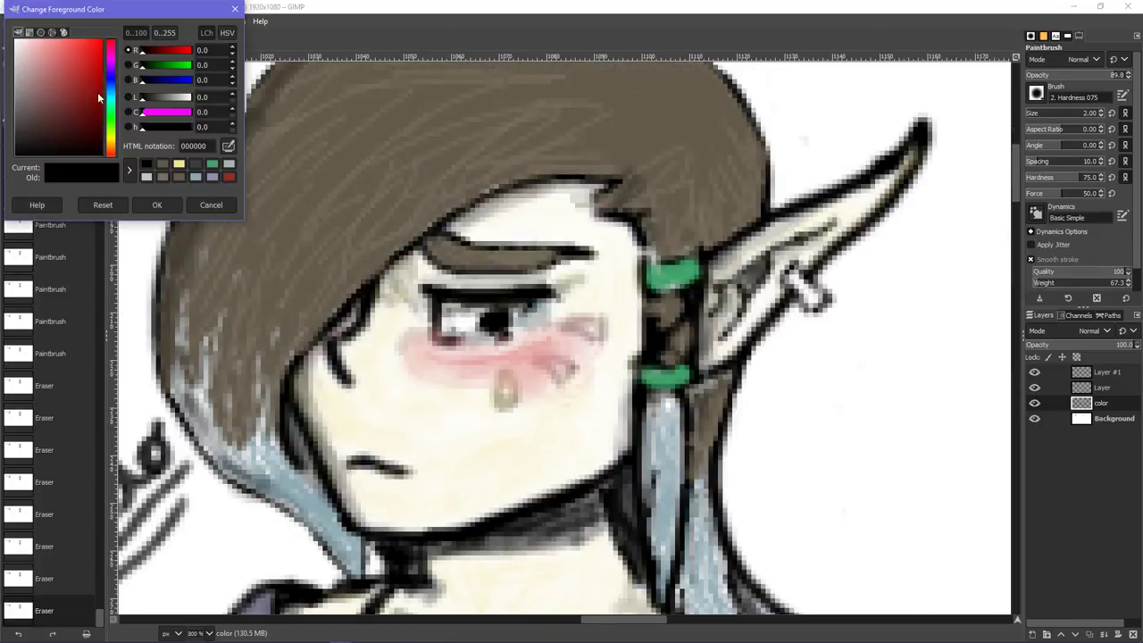
{"action": "left_click_drag", "start_coordinate": [19, 61], "coordinate": [17, 40]}
{"action": "left_click", "coordinate": [157, 205]}
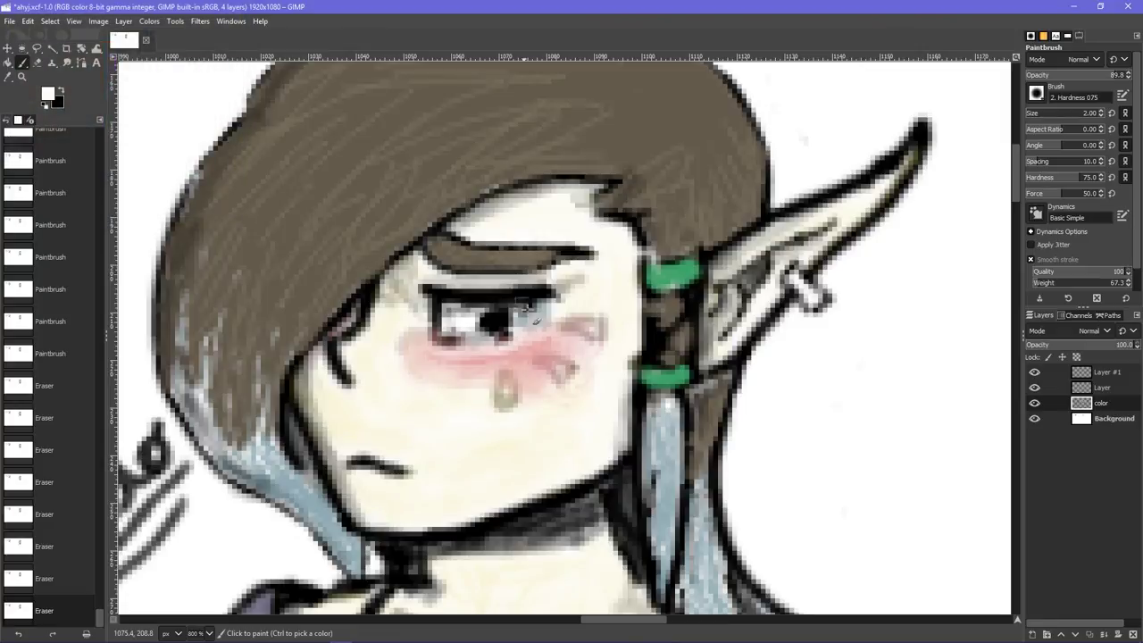
{"action": "left_click", "coordinate": [539, 316]}
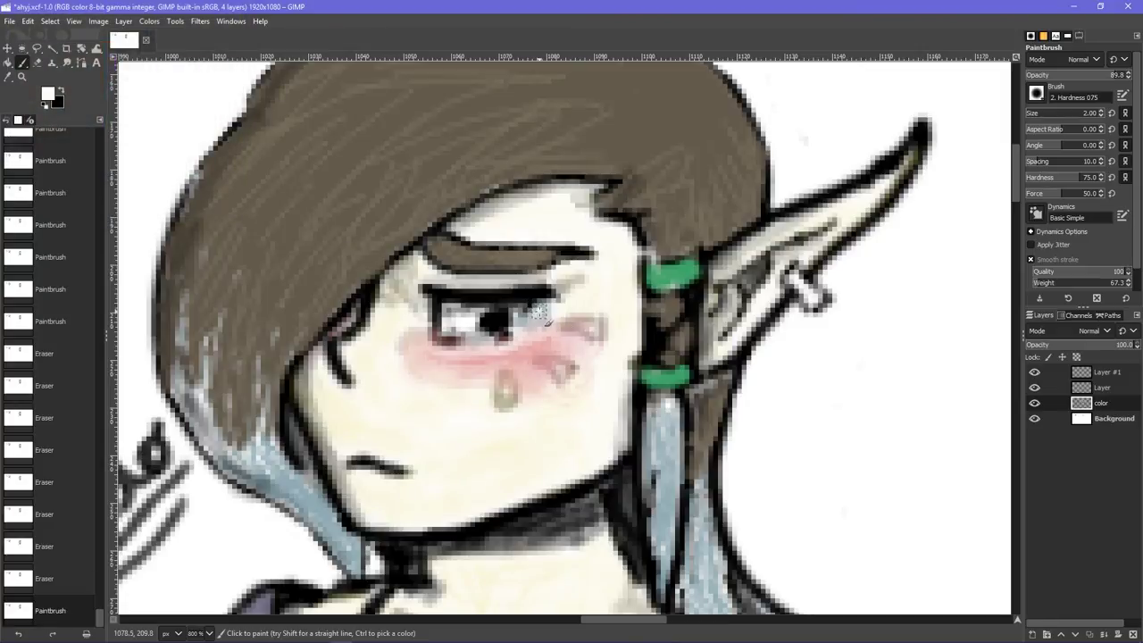
{"action": "left_click", "coordinate": [547, 323]}
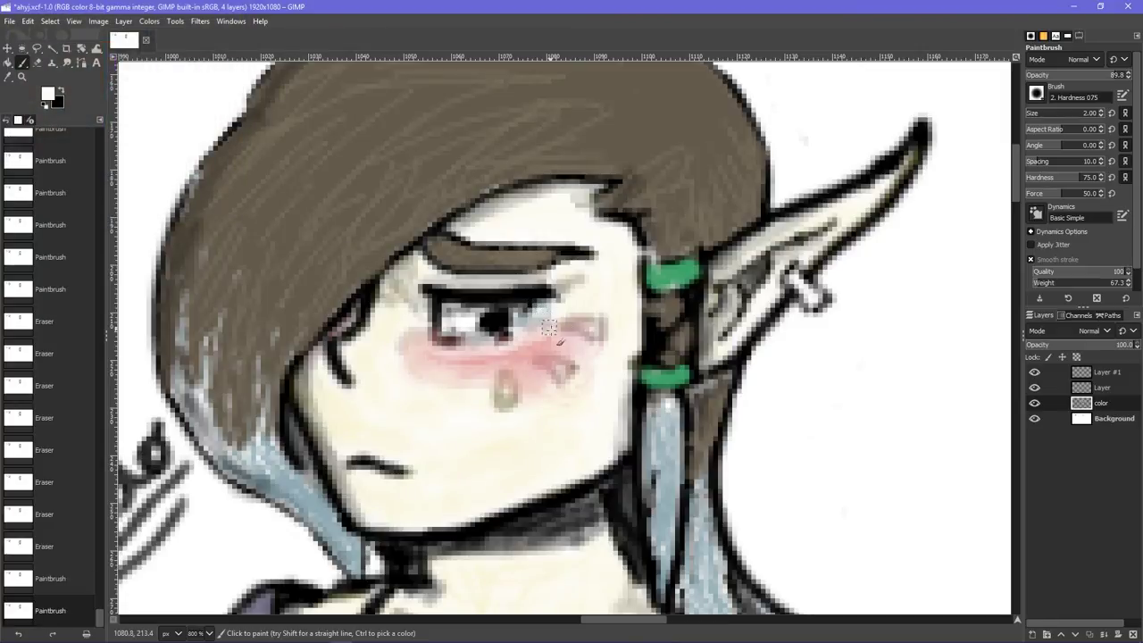
- Set the foreground colour to light cyan and the brush size to 1, and tint the outer corner of the eye
{"action": "left_click", "coordinate": [48, 93]}
{"action": "left_click", "coordinate": [112, 98]}
{"action": "left_click_drag", "start_coordinate": [75, 66], "coordinate": [46, 52]}
{"action": "left_click", "coordinate": [157, 206]}
{"action": "left_click", "coordinate": [529, 317]}
{"action": "left_click", "coordinate": [526, 323]}
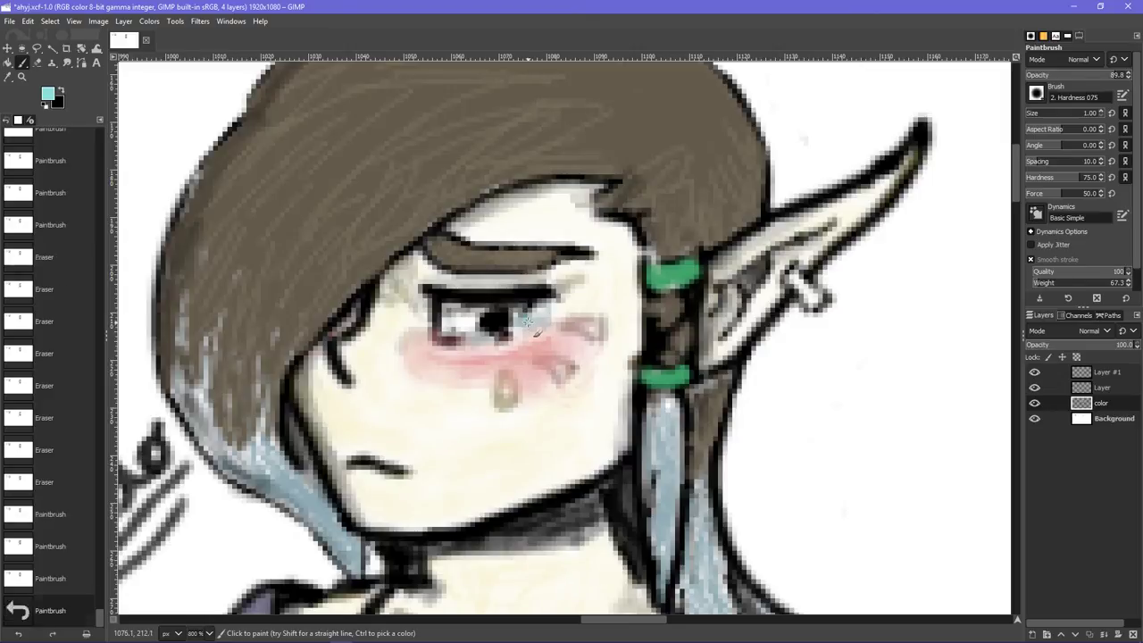
{"action": "left_click", "coordinate": [529, 336]}
{"action": "left_click", "coordinate": [531, 331]}
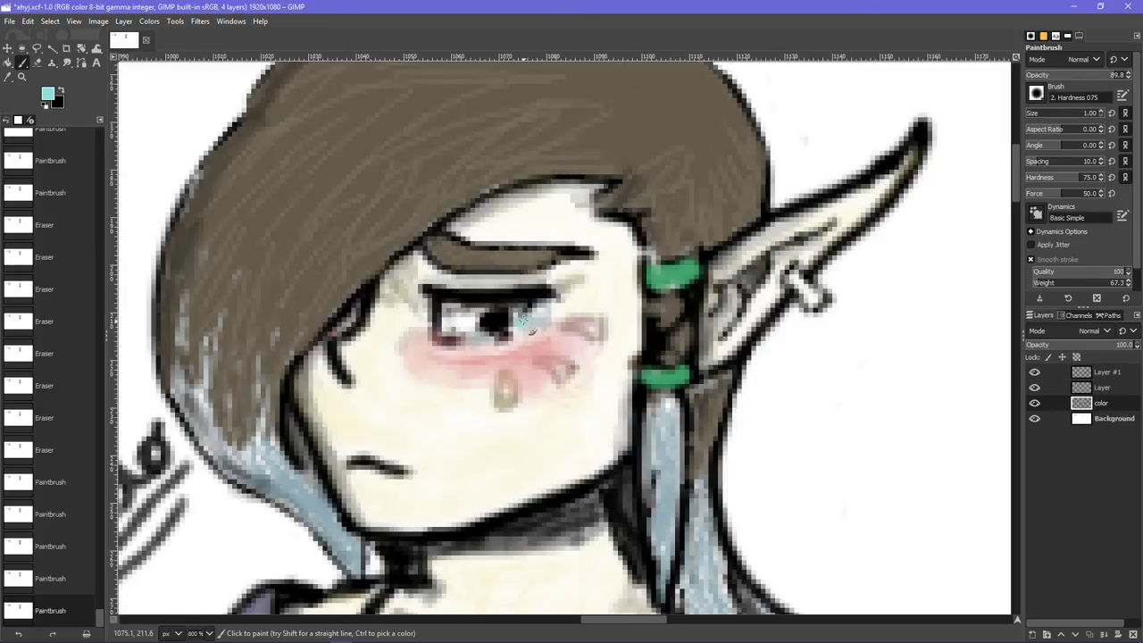
{"action": "left_click", "coordinate": [546, 314]}
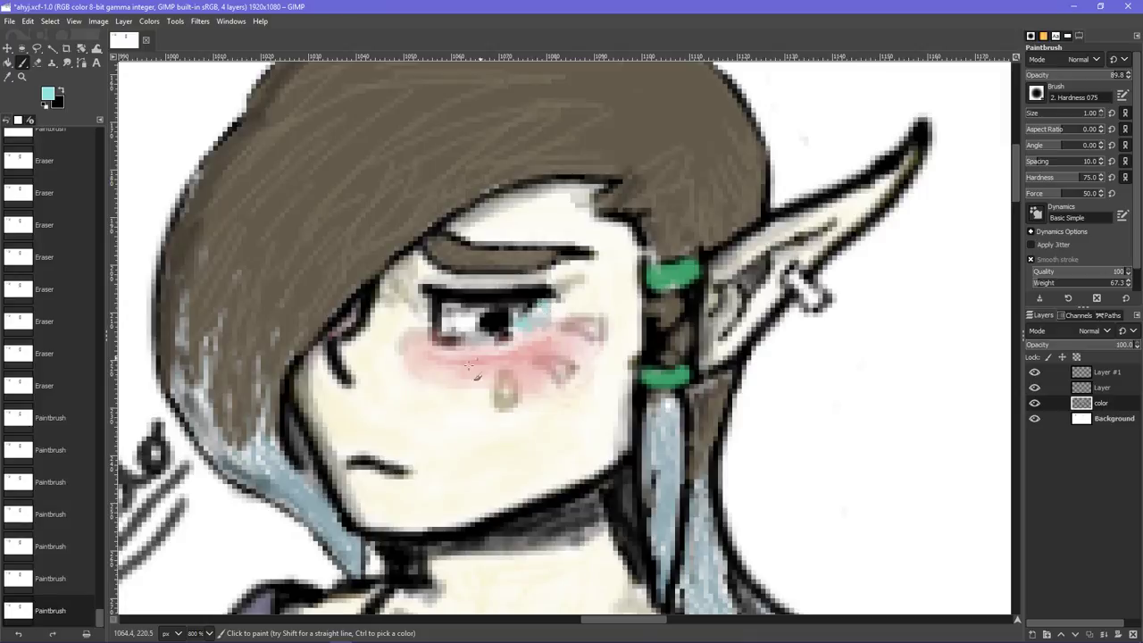
- Paint light cyan along the lower edge of the eye beneath the pupil, undoing a heavy dab and lowering the opacity to 51.5
{"action": "left_click", "coordinate": [469, 339]}
{"action": "left_click", "coordinate": [487, 334]}
{"action": "left_click", "coordinate": [495, 333]}
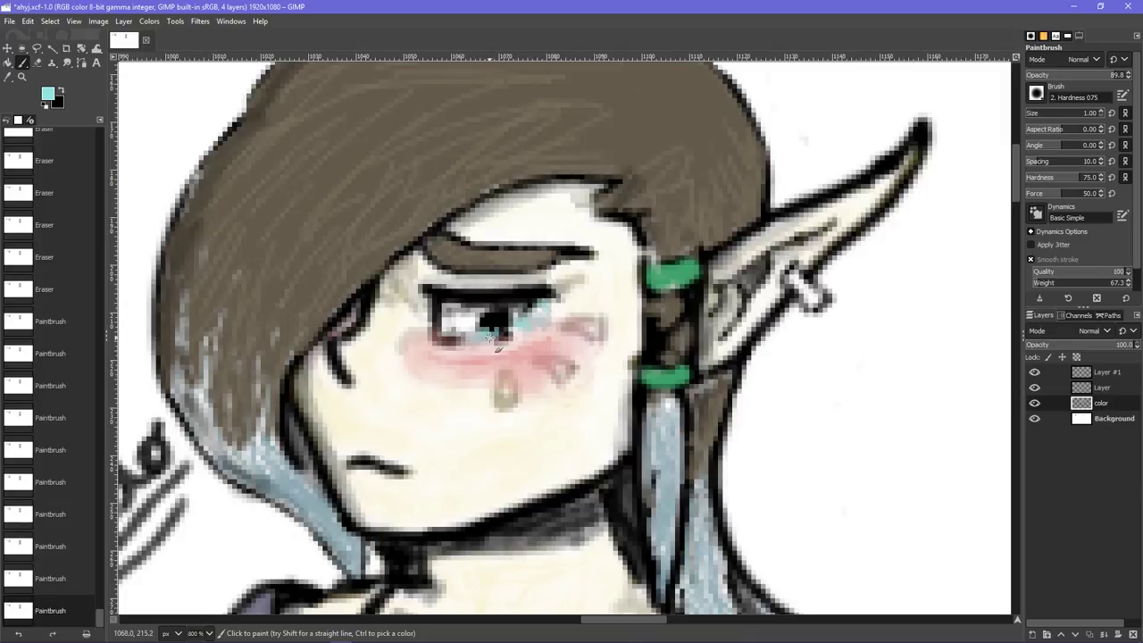
{"action": "key", "text": "ctrl+z"}
{"action": "left_click", "coordinate": [1079, 78]}
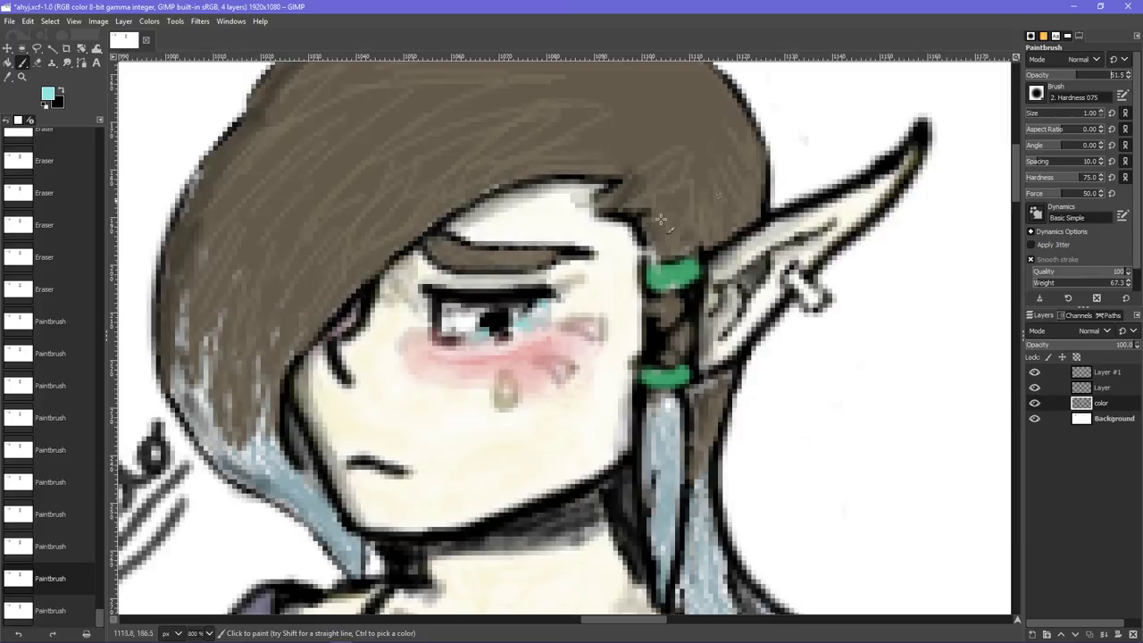
{"action": "left_click", "coordinate": [512, 331]}
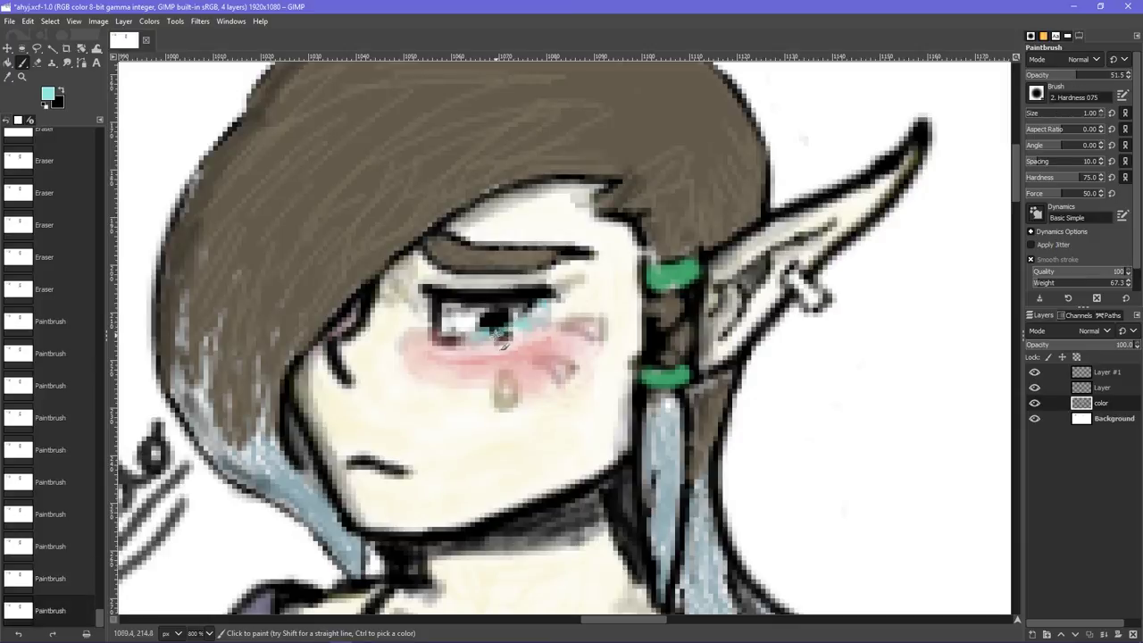
{"action": "left_click", "coordinate": [501, 340]}
{"action": "left_click", "coordinate": [506, 335]}
{"action": "left_click", "coordinate": [507, 336]}
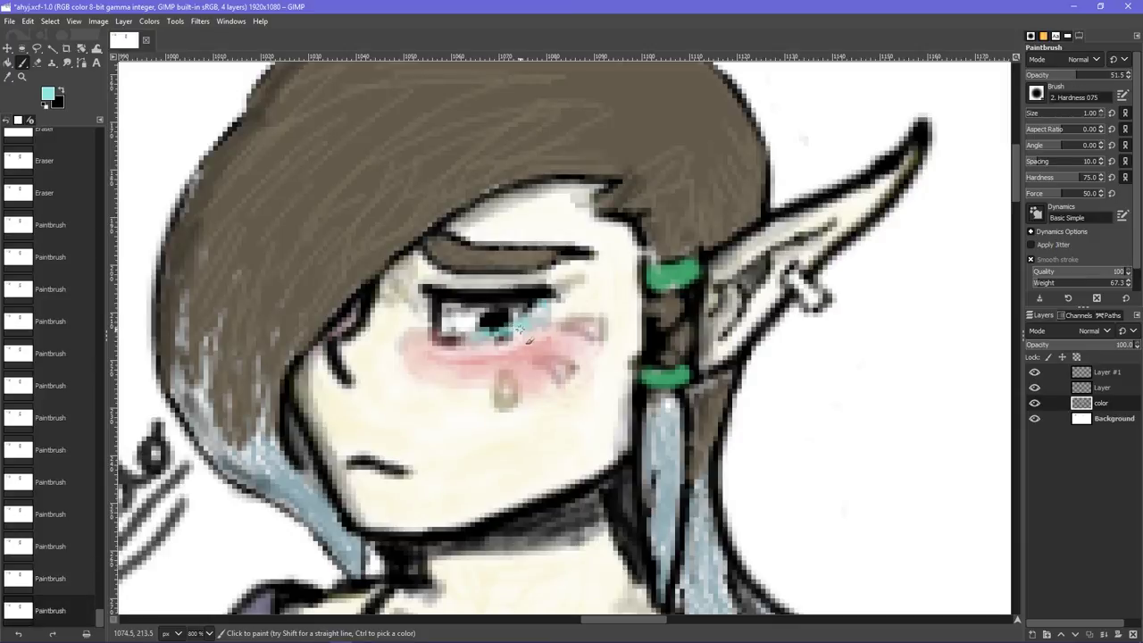
{"action": "left_click", "coordinate": [514, 333]}
- Set the foreground colour to white and lighten the cyan area just below the pupil
{"action": "left_click", "coordinate": [46, 91]}
{"action": "left_click", "coordinate": [162, 164]}
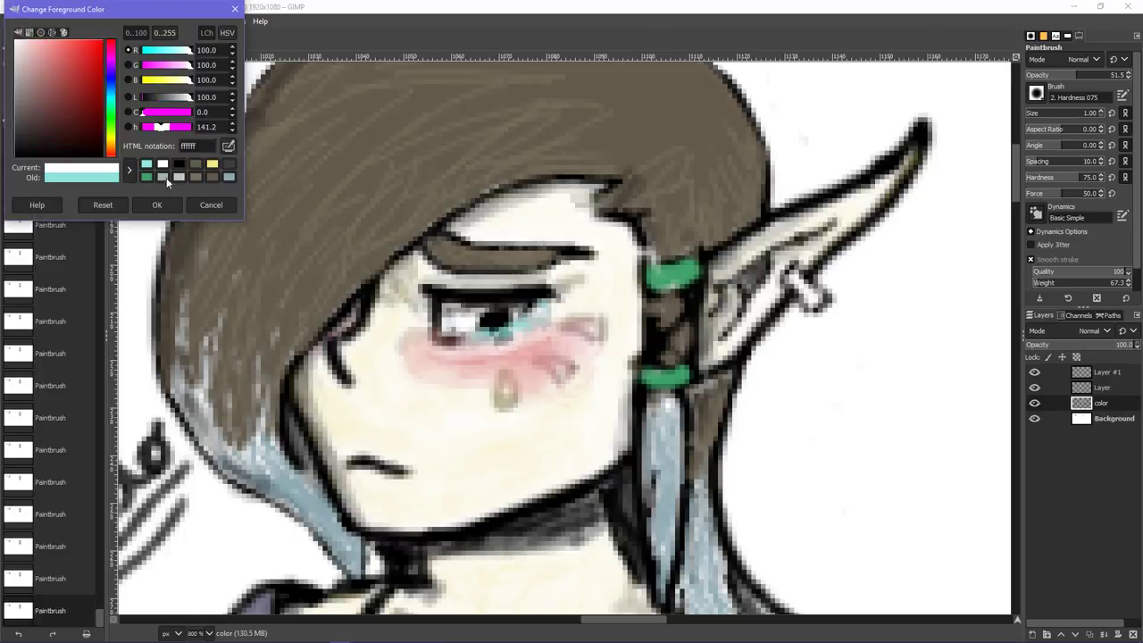
{"action": "left_click", "coordinate": [158, 204]}
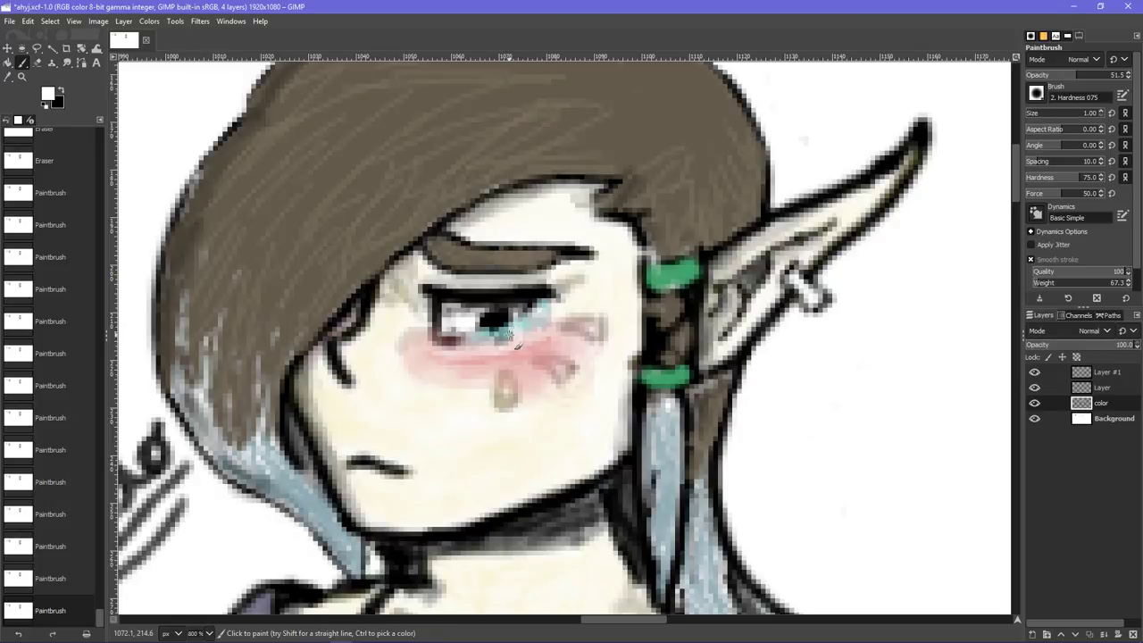
{"action": "left_click", "coordinate": [506, 345]}
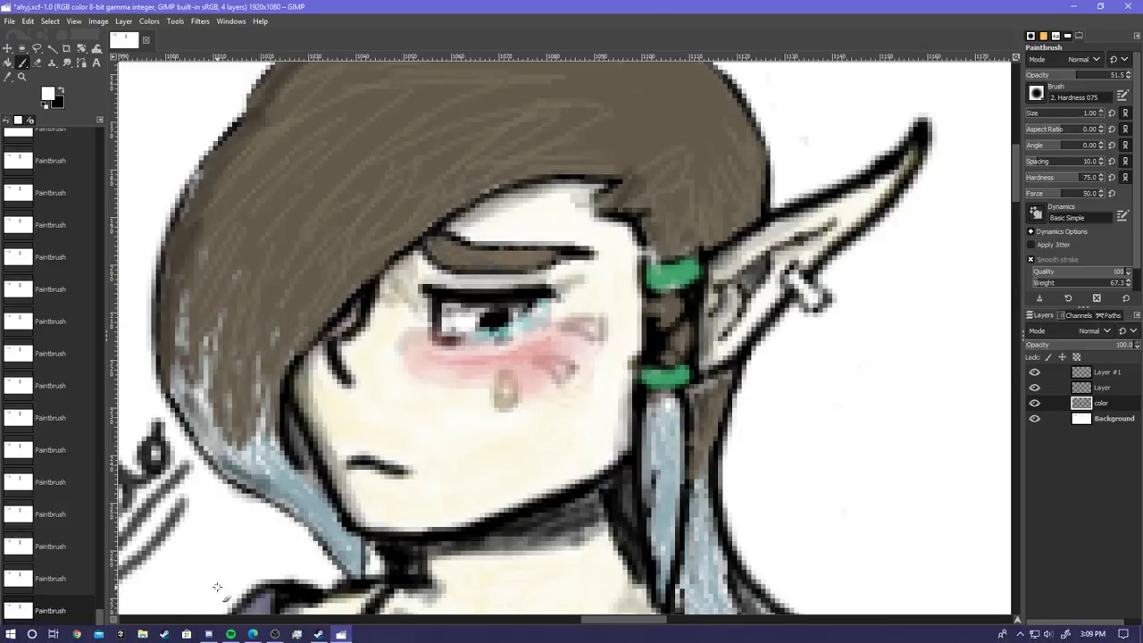
{"action": "left_click", "coordinate": [206, 631]}
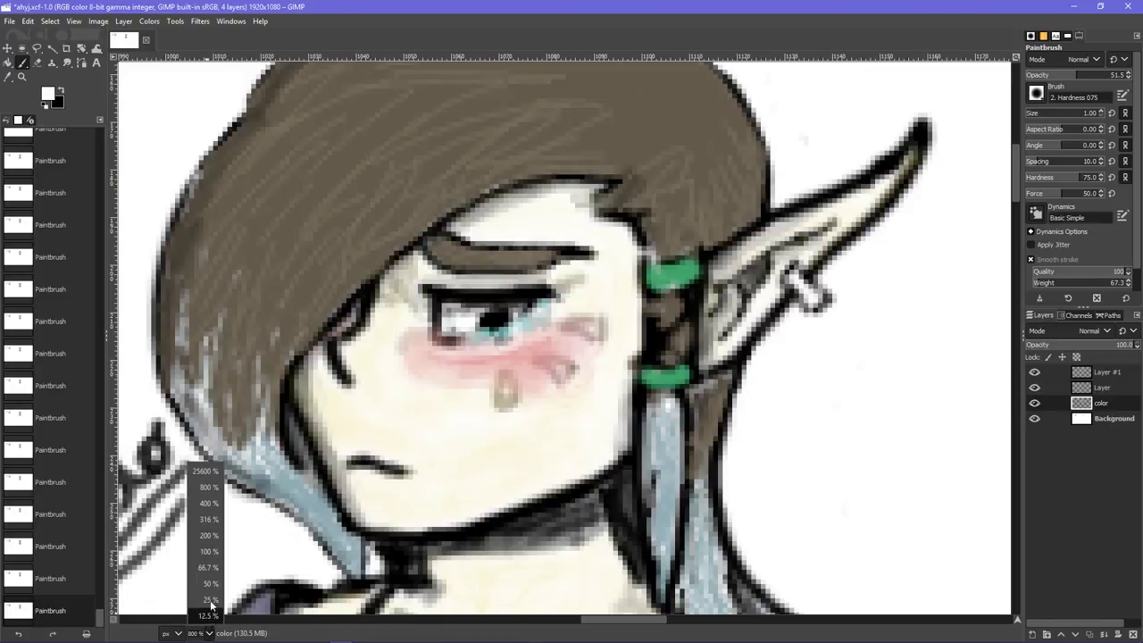
- Set the foreground colour to a pale khaki for the character's earring
{"action": "left_click", "coordinate": [206, 520]}
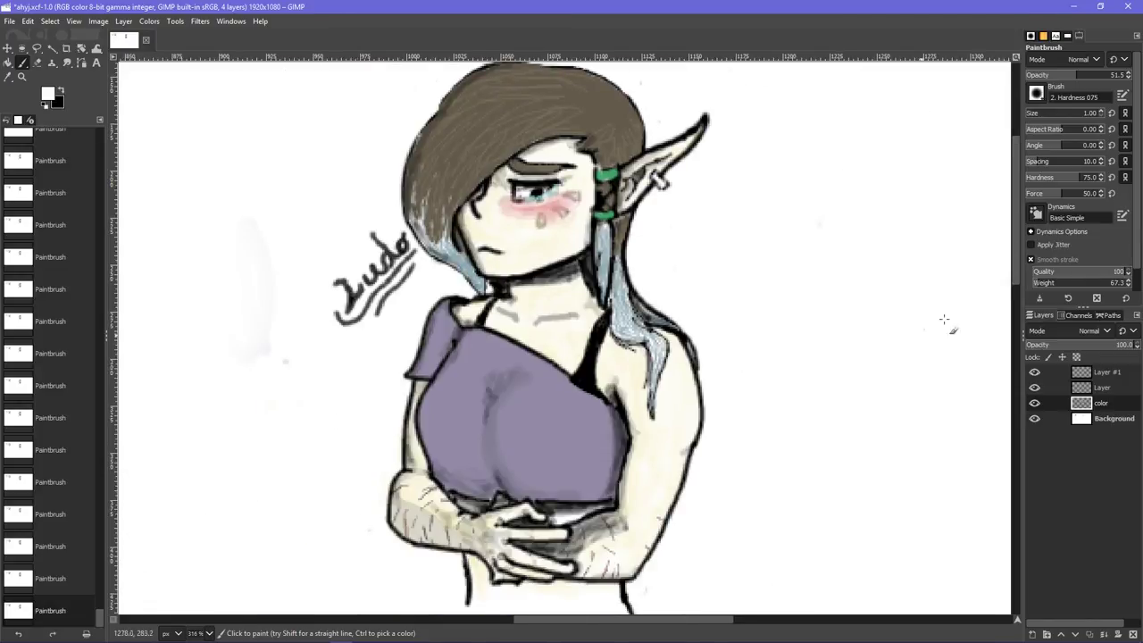
{"action": "scroll", "coordinate": [1012, 258], "scroll_direction": "up", "scroll_amount": 1}
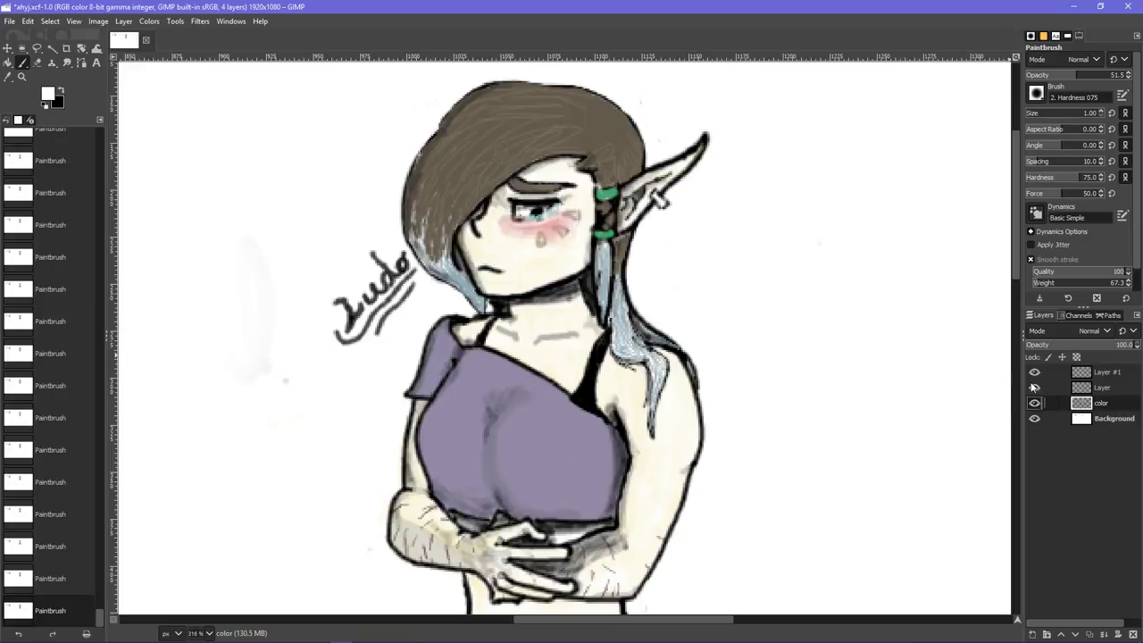
{"action": "left_click", "coordinate": [50, 98]}
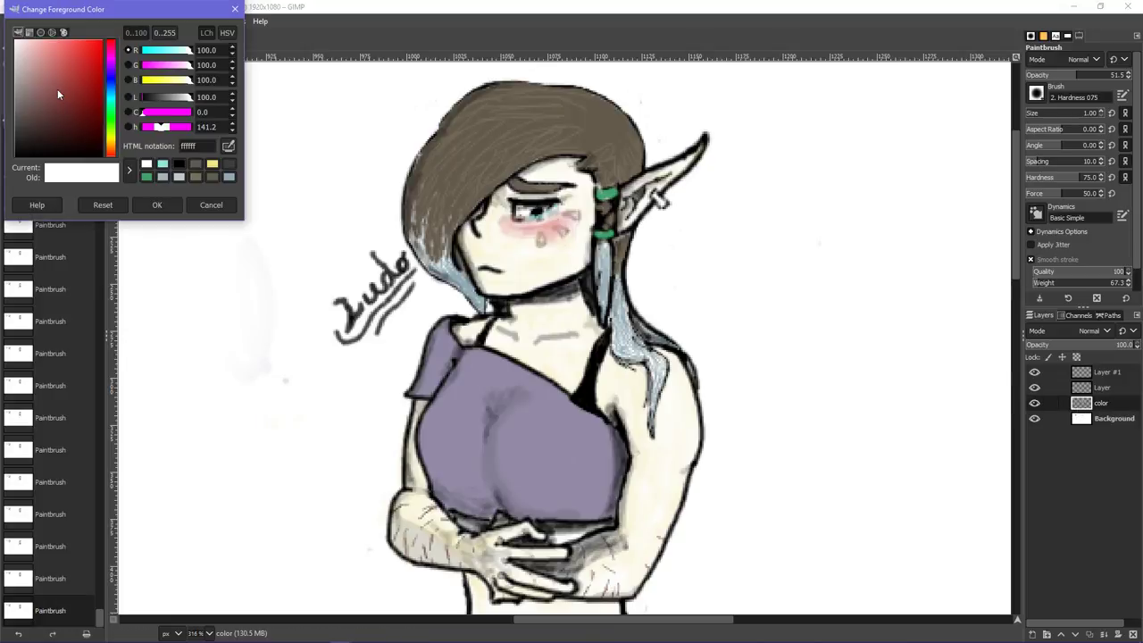
{"action": "left_click_drag", "start_coordinate": [108, 136], "coordinate": [110, 143]}
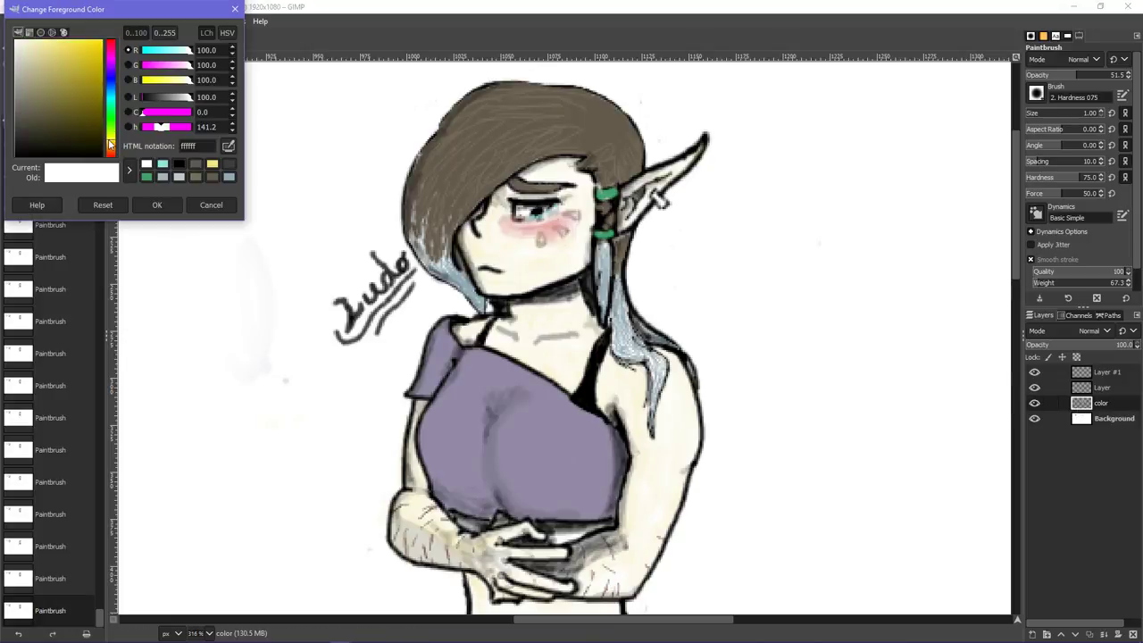
{"action": "left_click", "coordinate": [61, 102]}
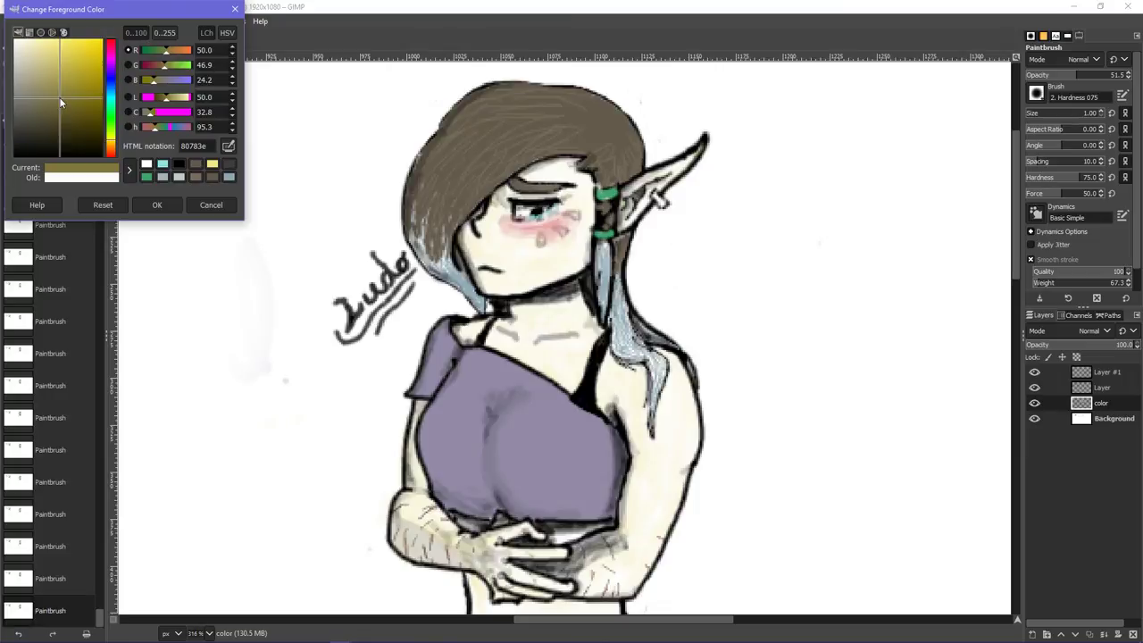
{"action": "left_click_drag", "start_coordinate": [60, 101], "coordinate": [37, 65]}
{"action": "left_click", "coordinate": [157, 205]}
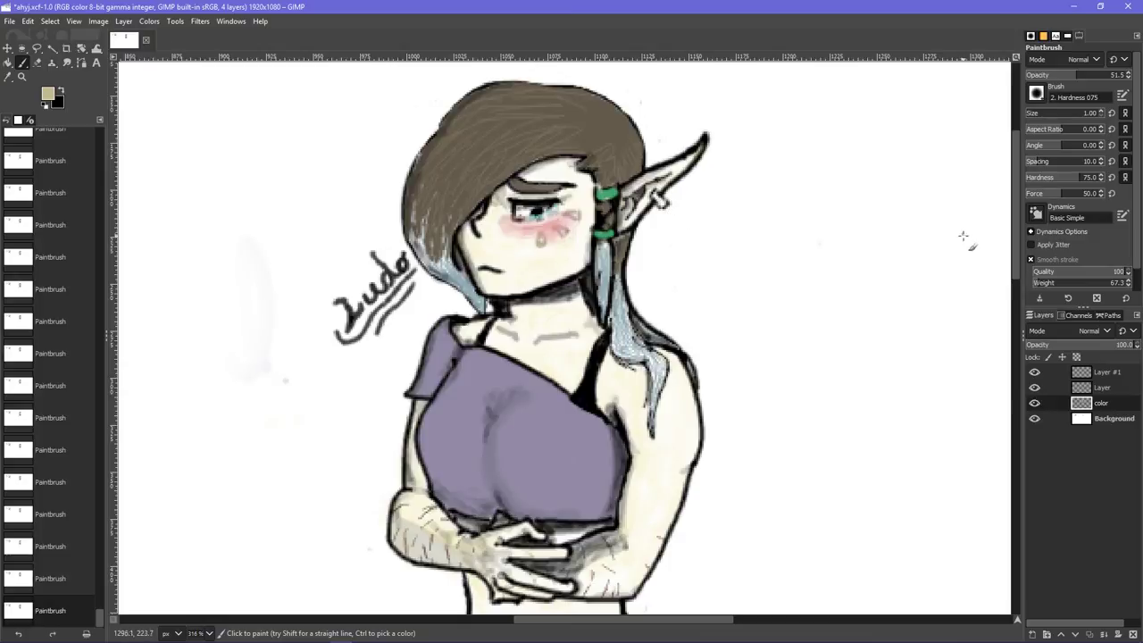
- Paint the earring on the ear khaki with the Paintbrush at size 5 and opacity 100, undoing a fainter dab first
{"action": "left_click", "coordinate": [1031, 114]}
{"action": "key", "text": "ctrl"}
{"action": "key", "text": "ctrl+z"}
{"action": "left_click_drag", "start_coordinate": [1079, 76], "coordinate": [1127, 76]}
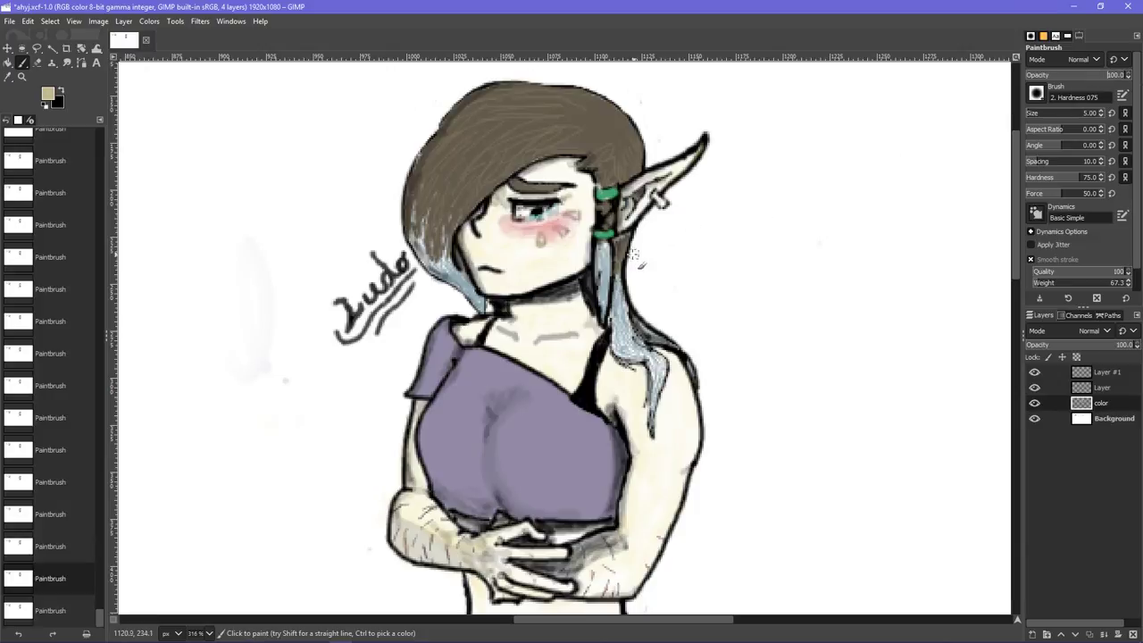
{"action": "left_click", "coordinate": [659, 201]}
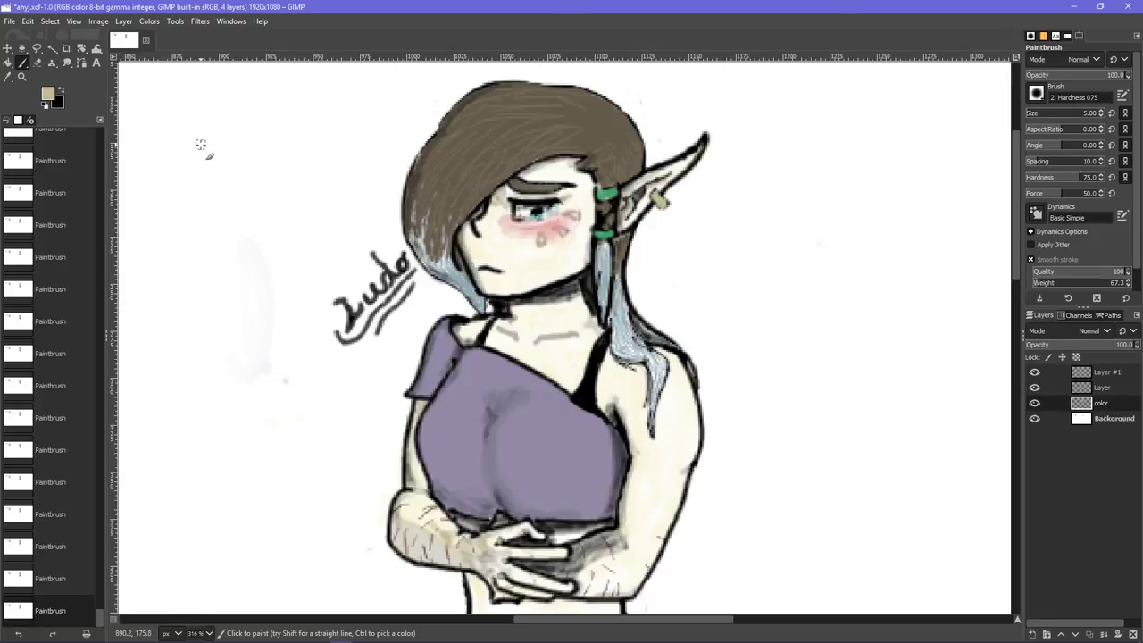
- Crop the image to a 266 × 285 px area around the character and the signature beside it
{"action": "left_click", "coordinate": [6, 49]}
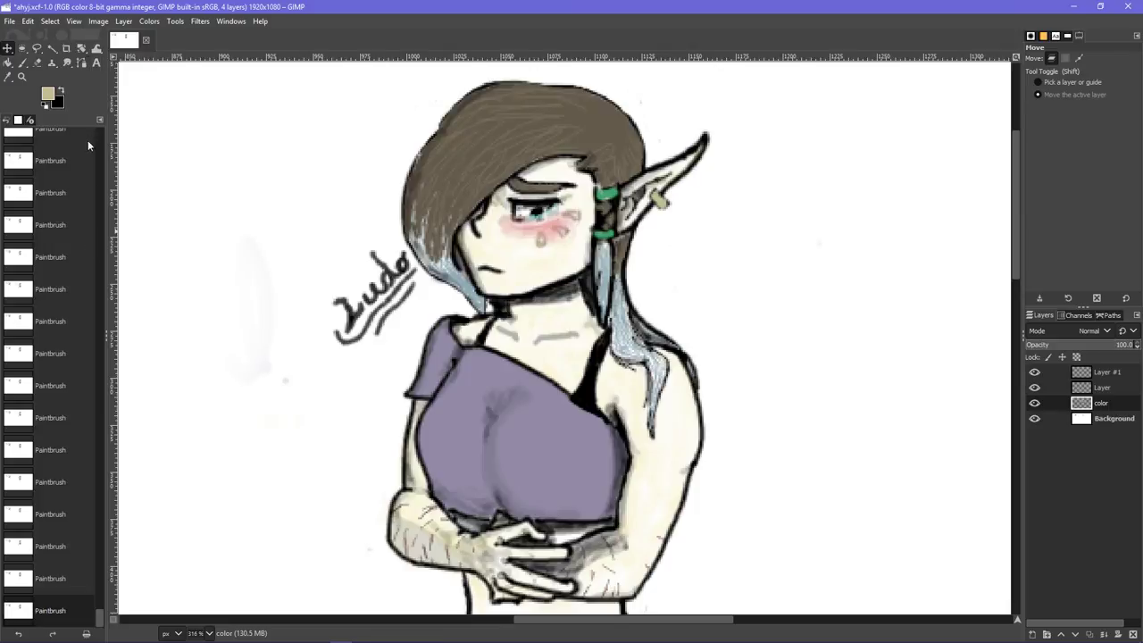
{"action": "left_click", "coordinate": [37, 51]}
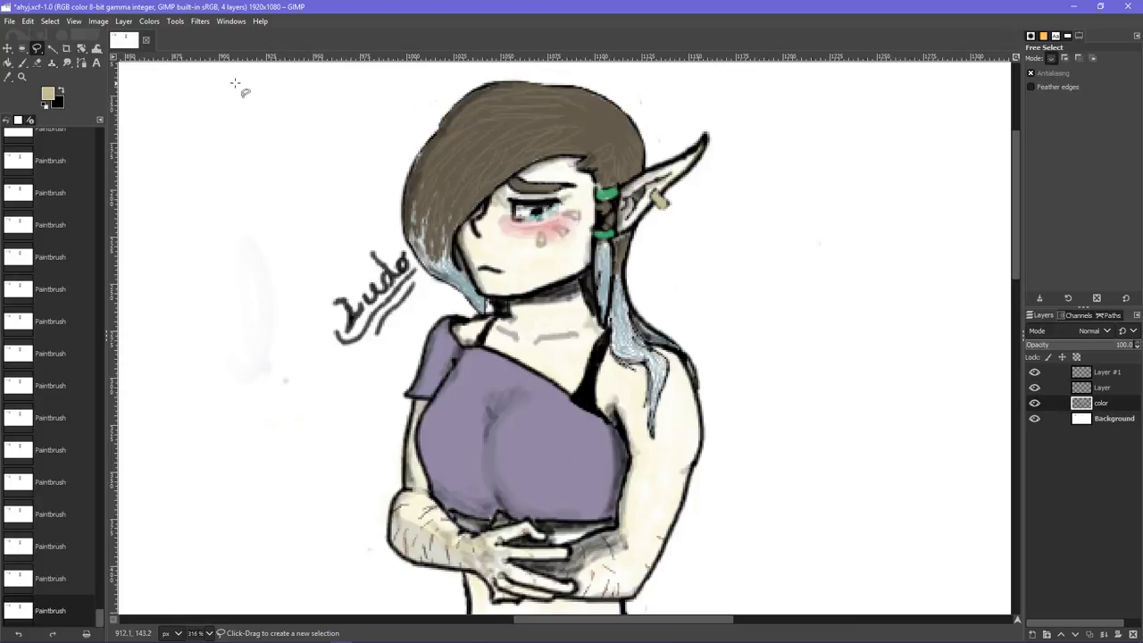
{"action": "left_click", "coordinate": [66, 48]}
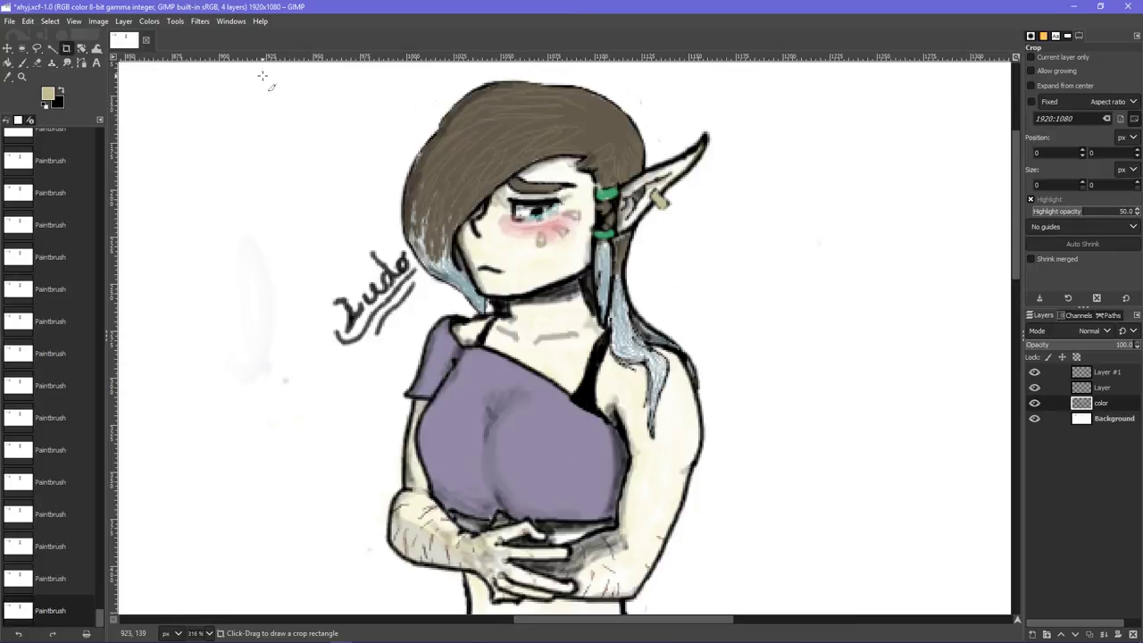
{"action": "left_click_drag", "start_coordinate": [262, 75], "coordinate": [766, 473]}
{"action": "scroll", "coordinate": [734, 427], "scroll_direction": "up", "scroll_amount": 3}
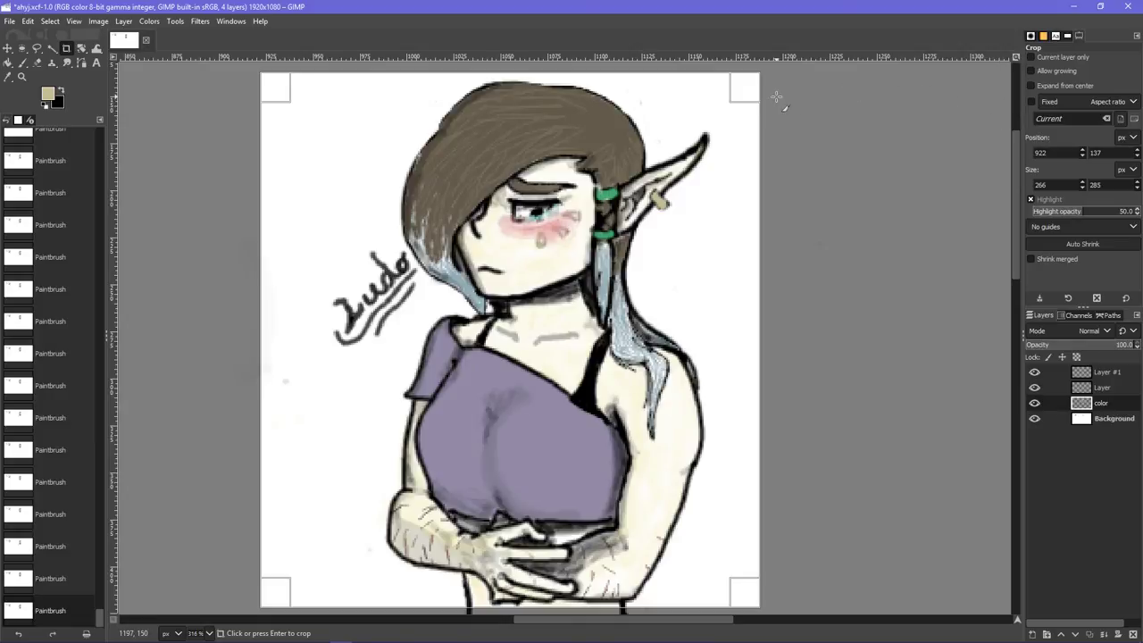
{"action": "scroll", "coordinate": [784, 157], "scroll_direction": "down", "scroll_amount": 3}
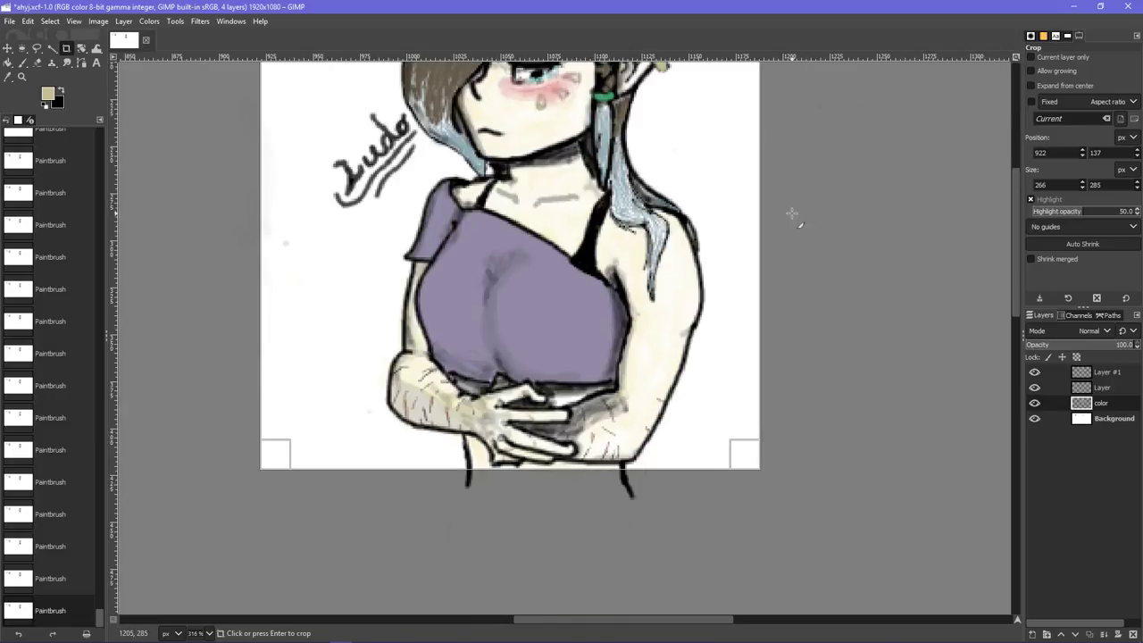
{"action": "key", "text": "Return"}
{"action": "scroll", "coordinate": [811, 271], "scroll_direction": "down", "scroll_amount": 1}
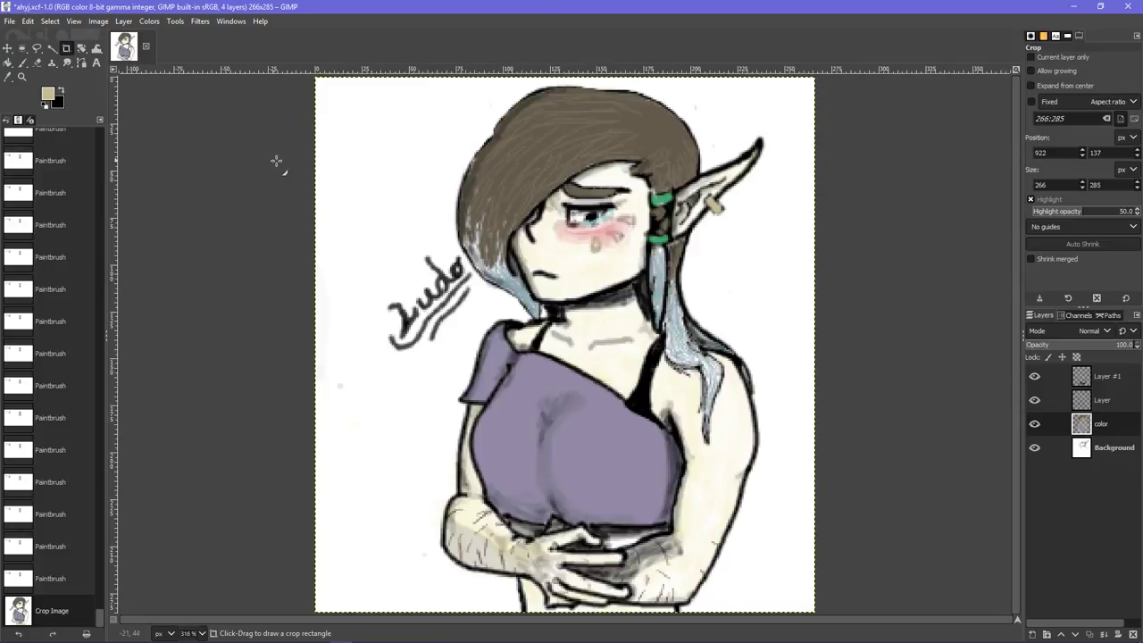
- Hide and show the Background, Layer, Layer #1 and color layers to examine what each one contributes to the drawing
{"action": "left_click", "coordinate": [1076, 454]}
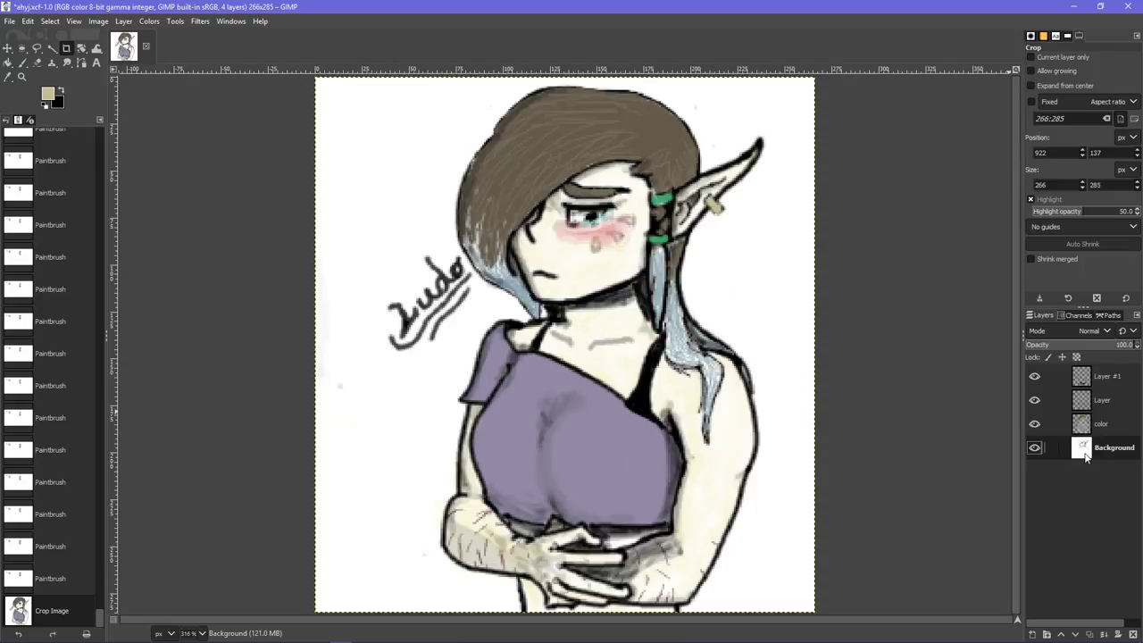
{"action": "right_click", "coordinate": [1086, 457]}
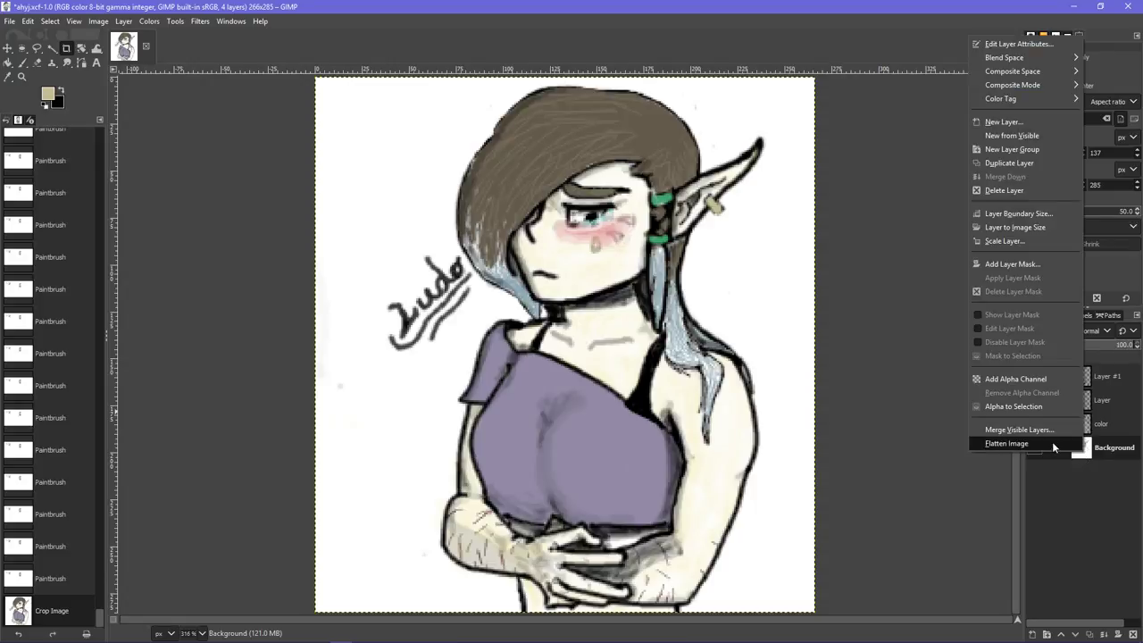
{"action": "left_click", "coordinate": [1132, 518]}
{"action": "left_click", "coordinate": [1034, 448]}
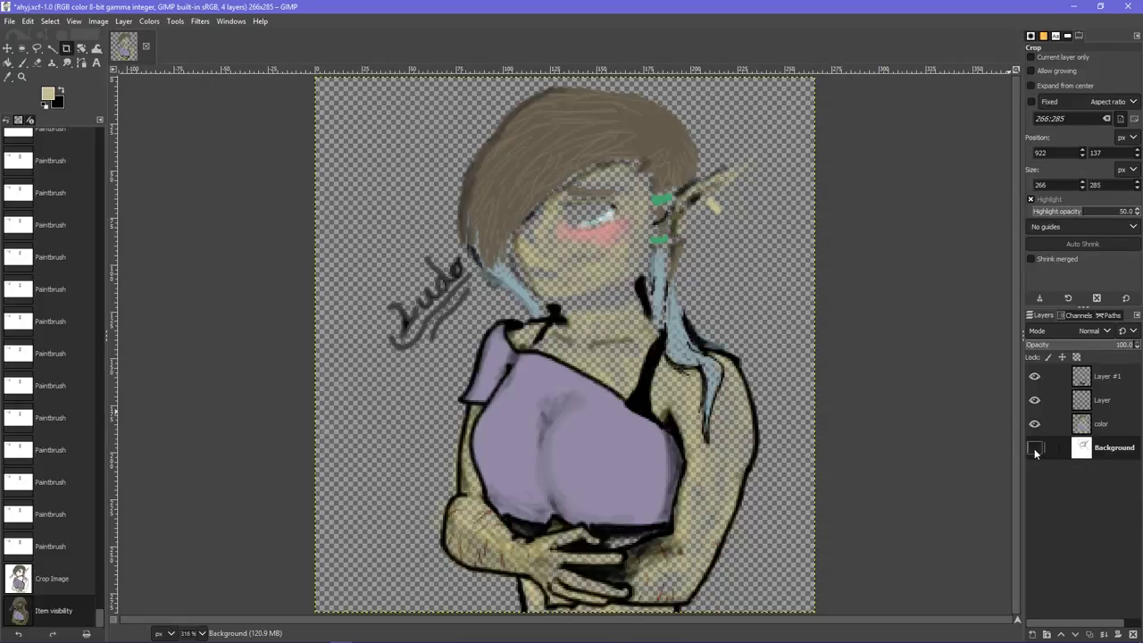
{"action": "left_click", "coordinate": [1034, 399]}
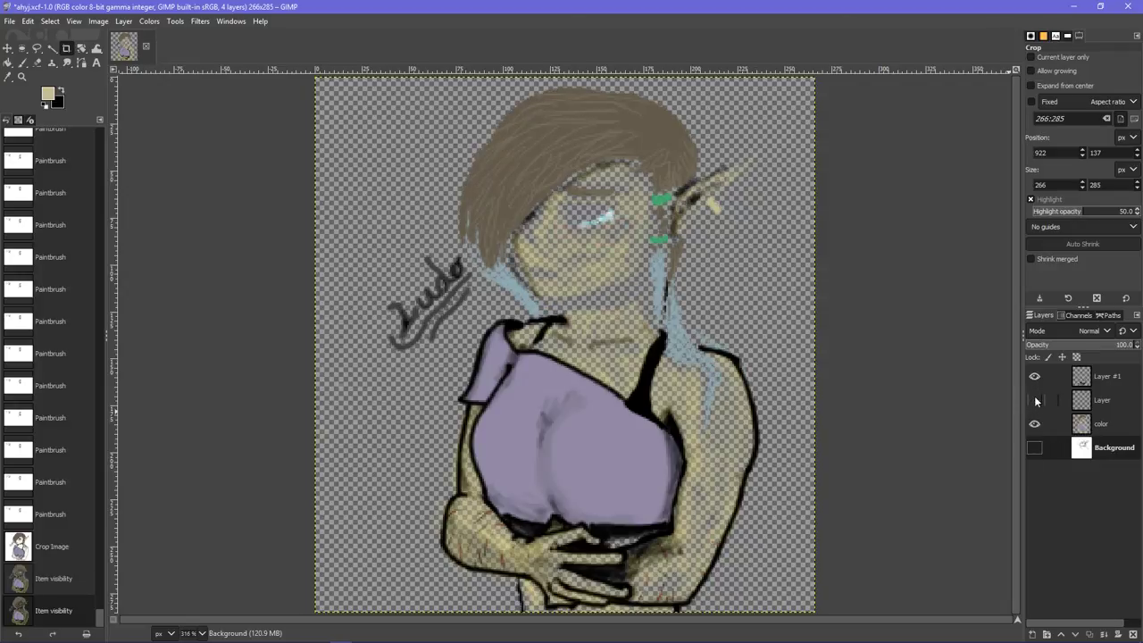
{"action": "left_click", "coordinate": [1034, 399]}
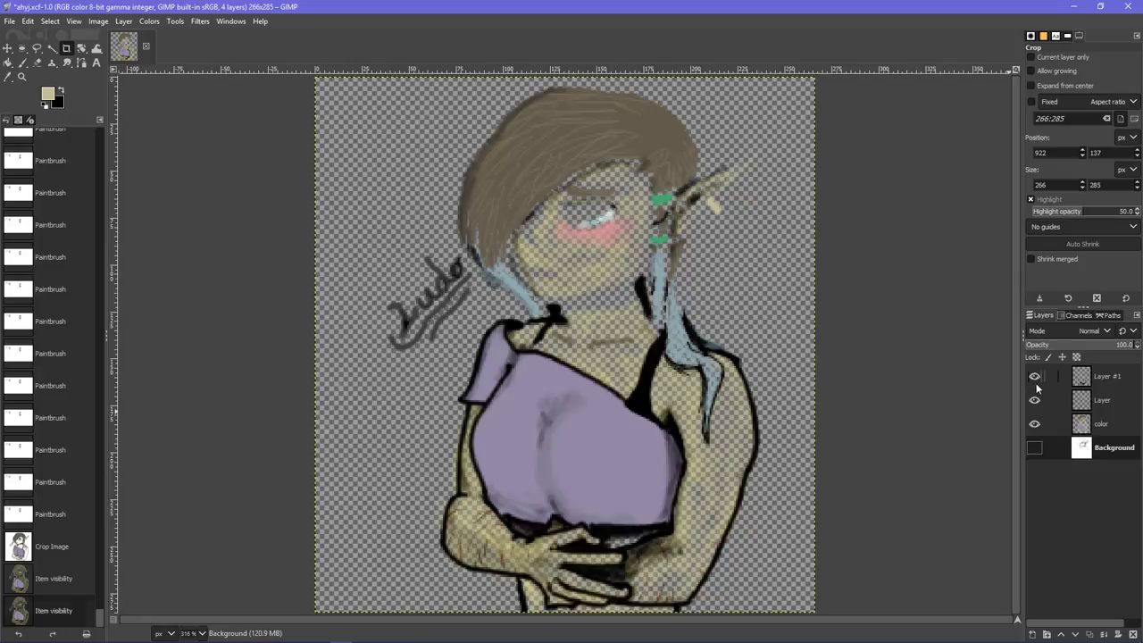
{"action": "left_click", "coordinate": [1034, 377]}
{"action": "left_click", "coordinate": [1035, 377]}
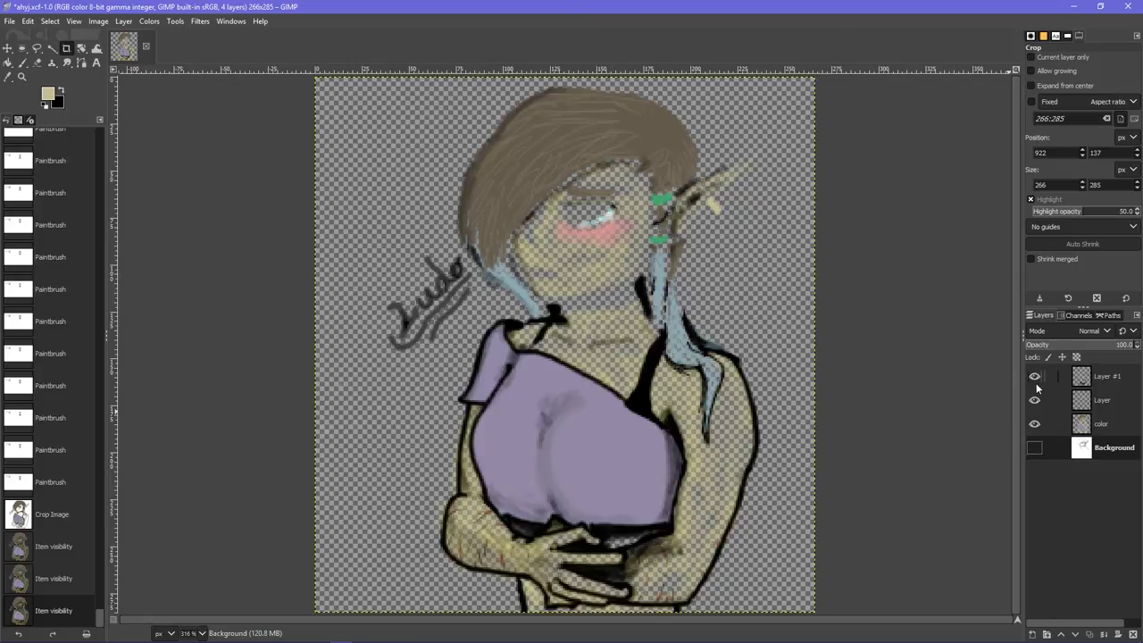
{"action": "left_click", "coordinate": [1034, 423]}
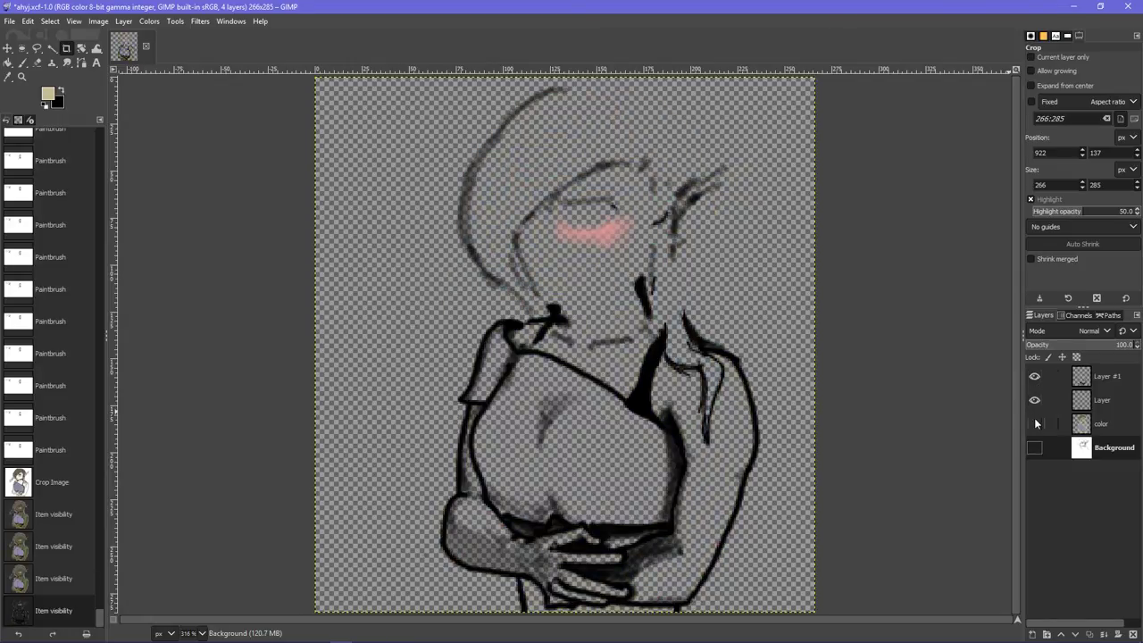
{"action": "left_click", "coordinate": [1034, 424]}
{"action": "left_click", "coordinate": [1034, 448]}
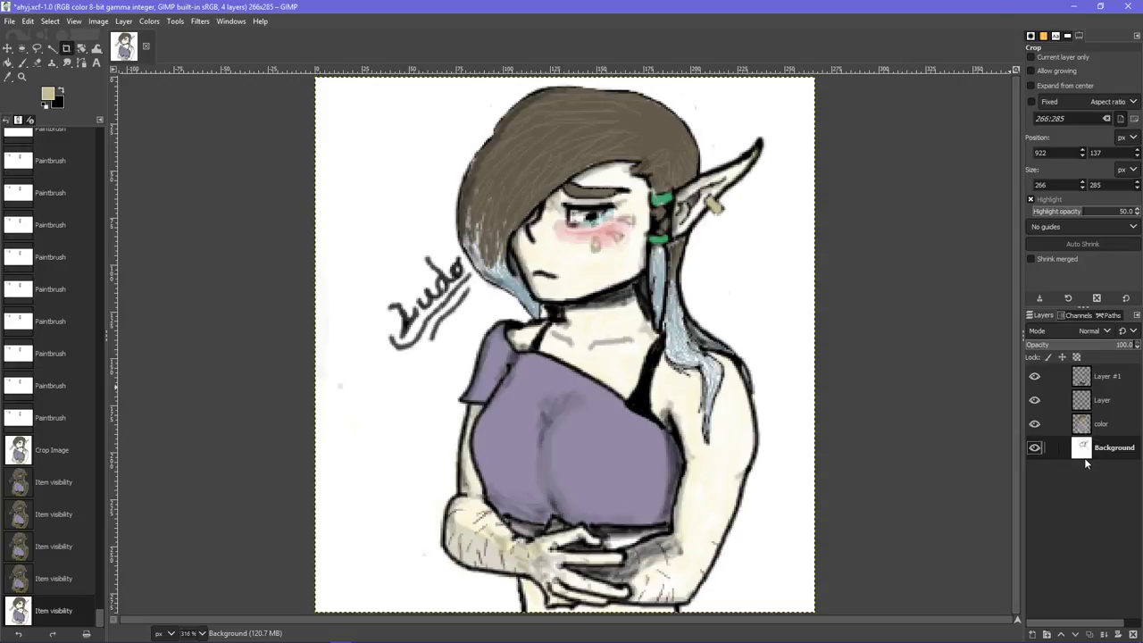
- Try erasing the blank area beside the hair below the ear on the Background layer, and undo the stroke
{"action": "left_click", "coordinate": [36, 64]}
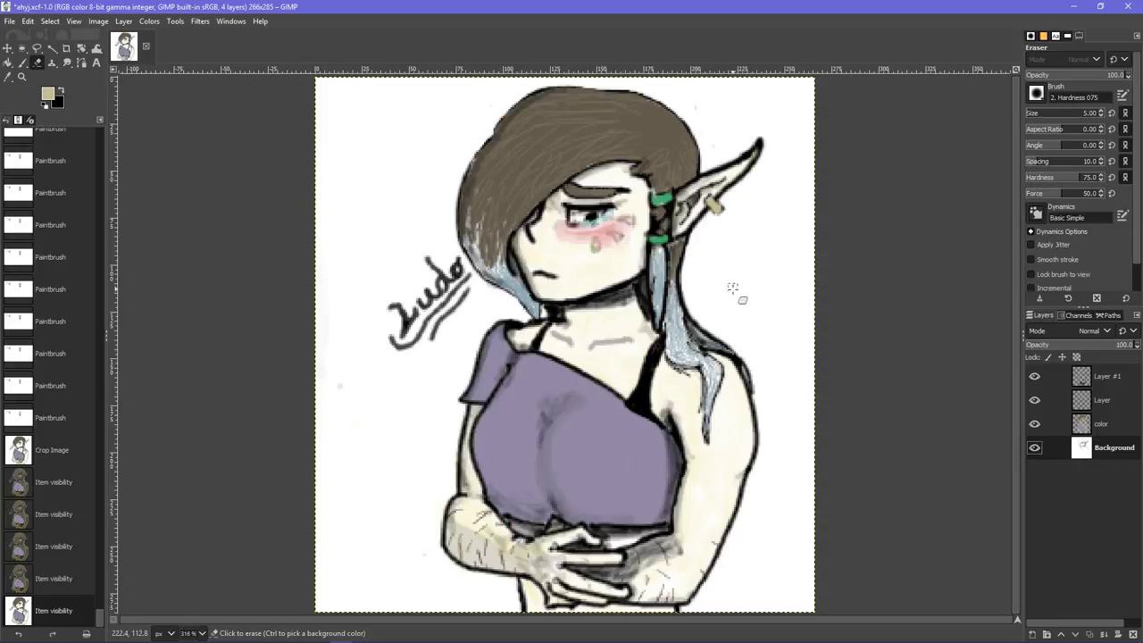
{"action": "left_click_drag", "start_coordinate": [736, 287], "coordinate": [756, 257]}
{"action": "key", "text": "ctrl+z"}
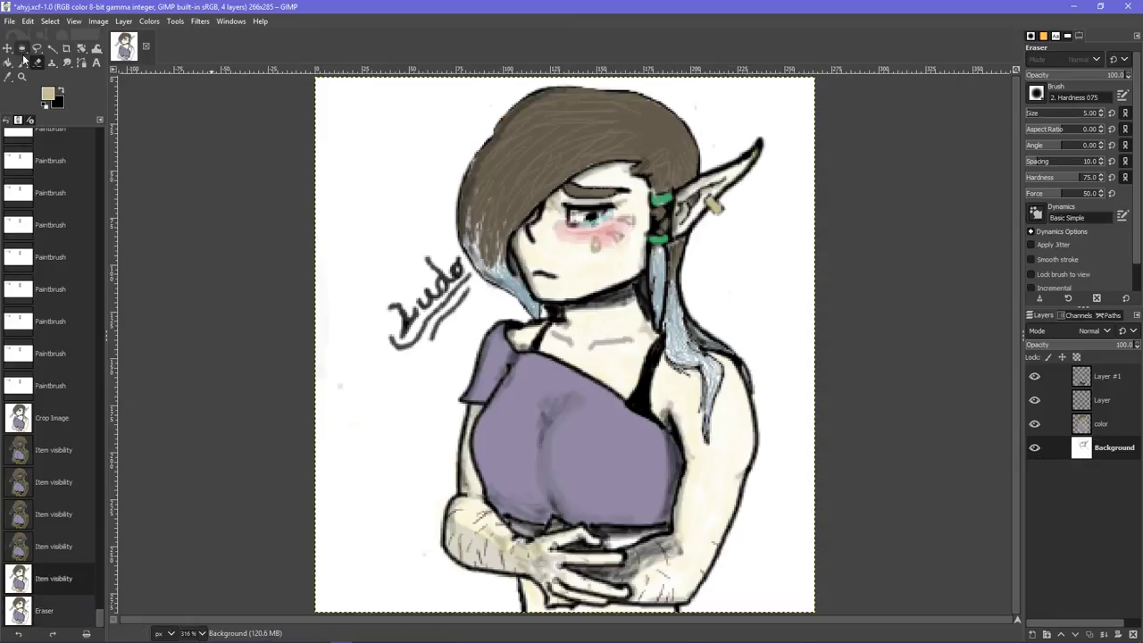
- Set the foreground colour to light cyan, a7f6f1
{"action": "left_click", "coordinate": [47, 93]}
{"action": "mouse_move", "coordinate": [35, 116]}
{"action": "left_mouse_down"}
{"action": "mouse_move", "coordinate": [25, 113]}
{"action": "mouse_move", "coordinate": [14, 41]}
{"action": "mouse_move", "coordinate": [14, 153]}
{"action": "mouse_move", "coordinate": [43, 43]}
{"action": "left_mouse_up"}
{"action": "left_click", "coordinate": [163, 168]}
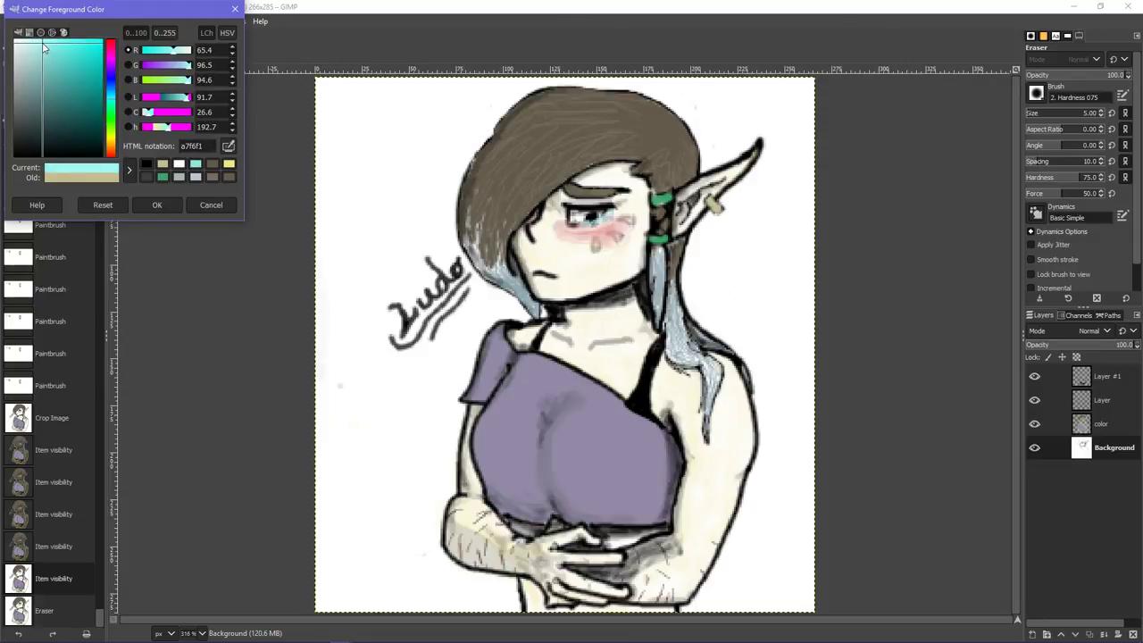
{"action": "left_click", "coordinate": [158, 206]}
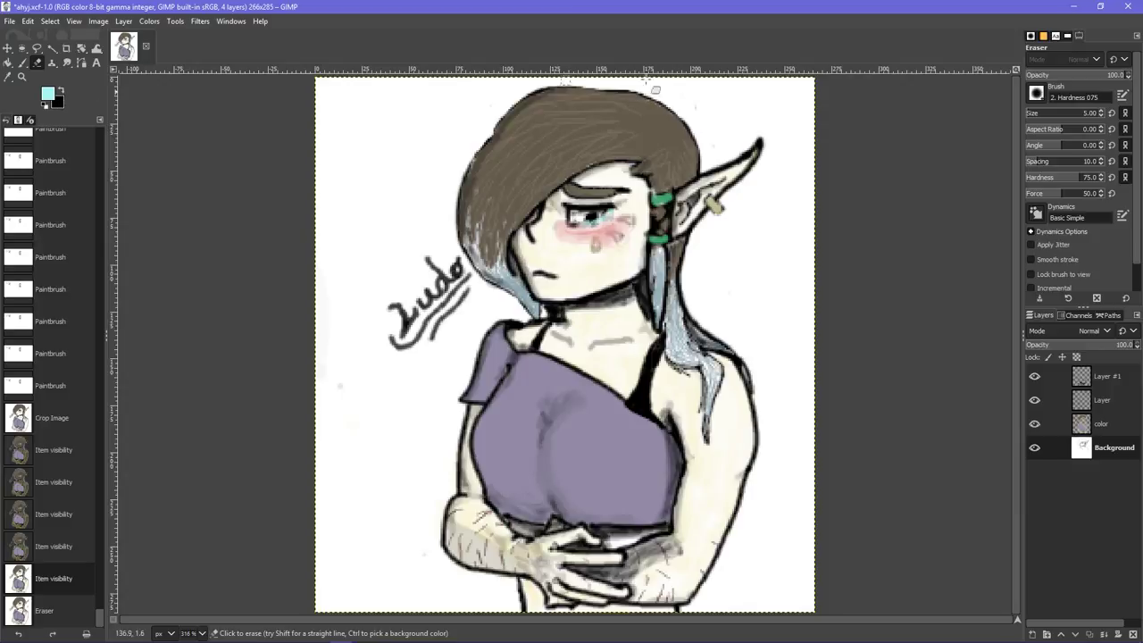
{"action": "left_click", "coordinate": [1043, 37]}
{"action": "left_click", "coordinate": [1032, 37]}
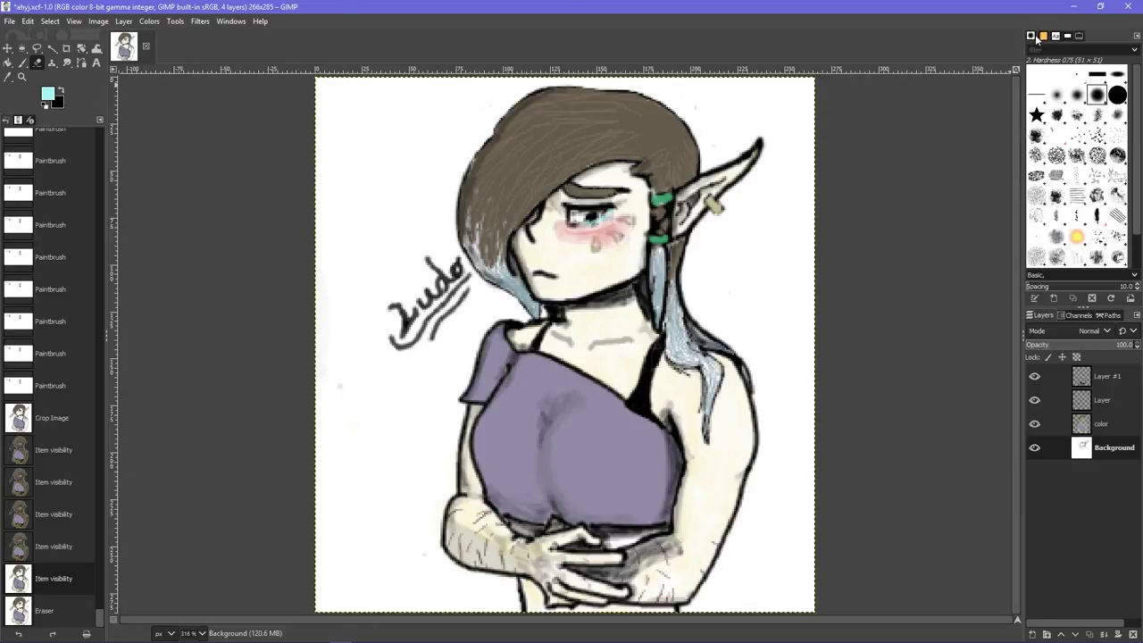
{"action": "left_click", "coordinate": [1055, 36]}
{"action": "left_click", "coordinate": [1066, 37]}
{"action": "left_click", "coordinate": [1079, 38]}
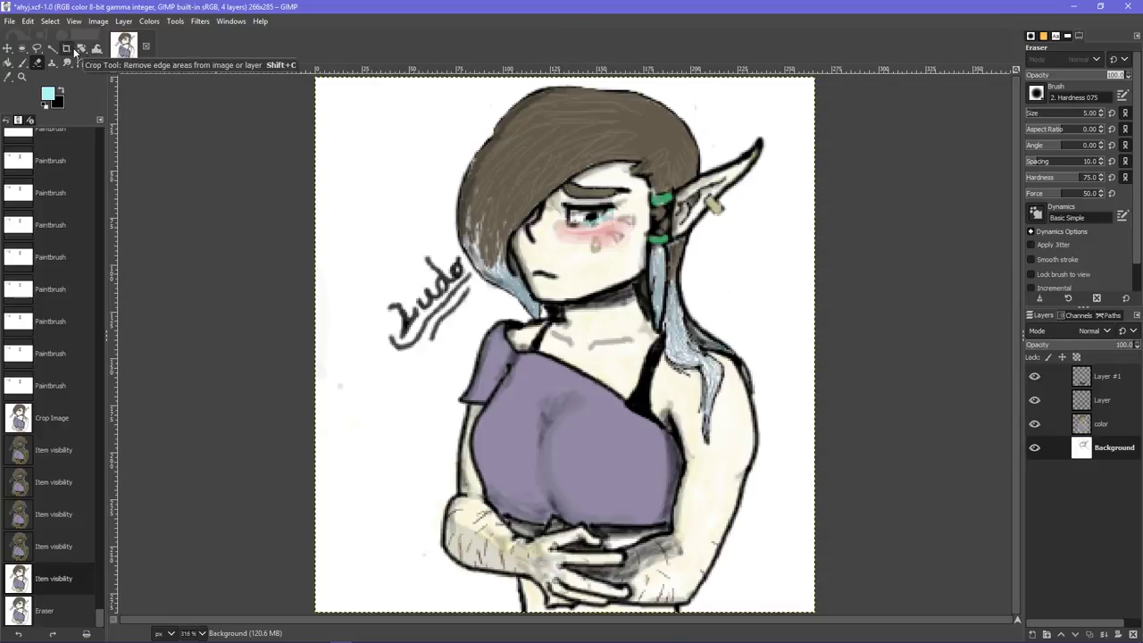
{"action": "left_click", "coordinate": [8, 51]}
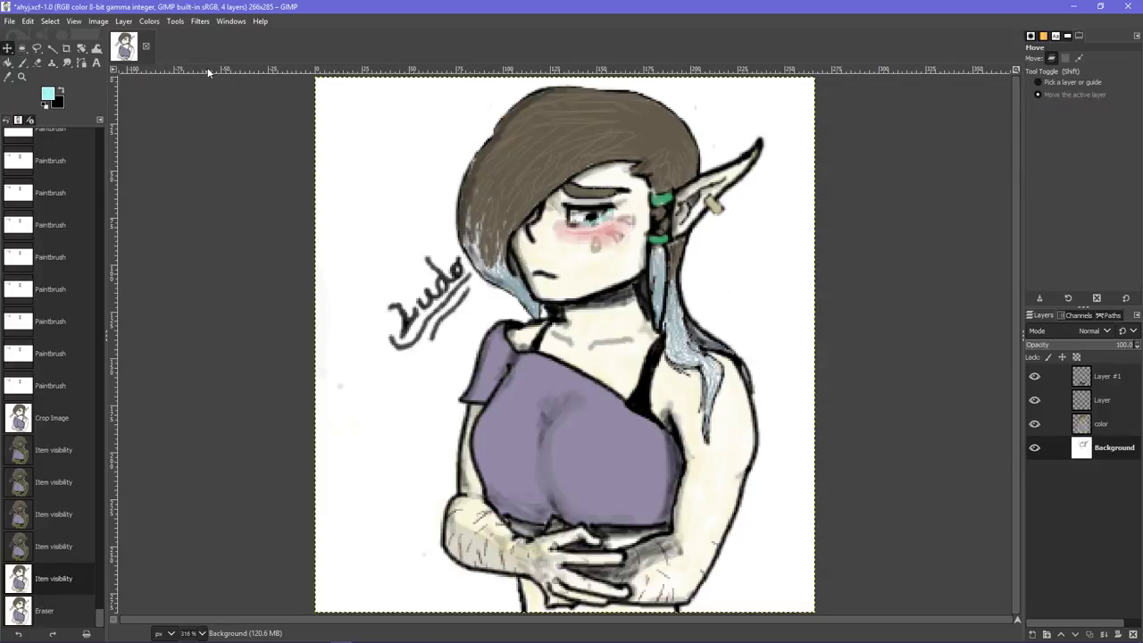
- Save the drawing under the new name Tomorrow Is Another Day.xcf in the Documents folder
{"action": "left_click", "coordinate": [11, 21]}
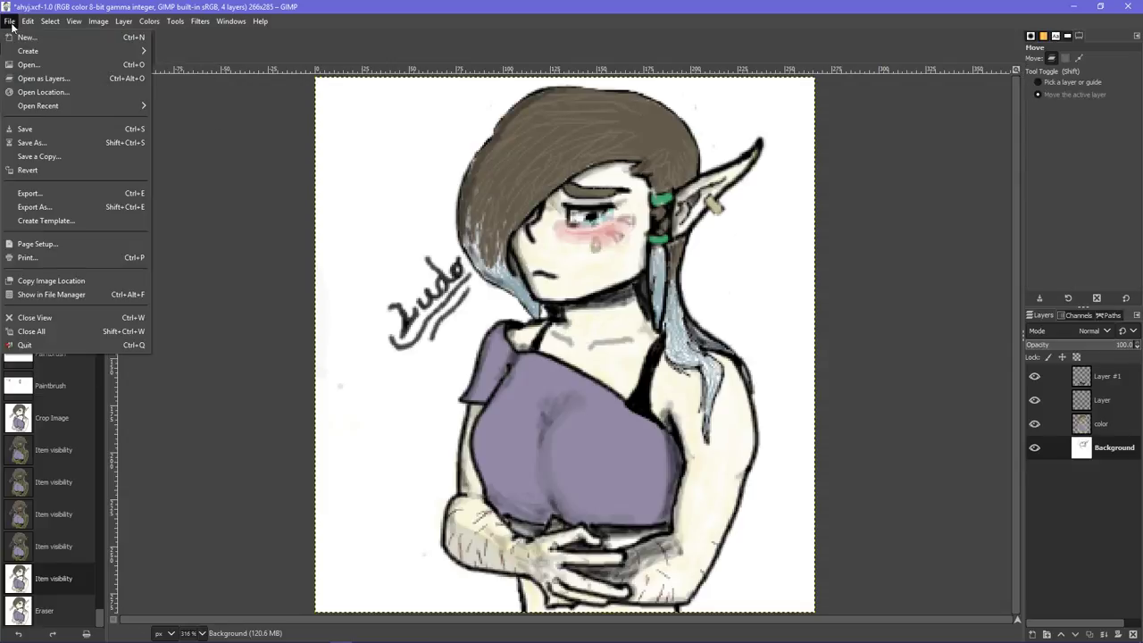
{"action": "left_click", "coordinate": [11, 23]}
{"action": "left_click", "coordinate": [11, 23]}
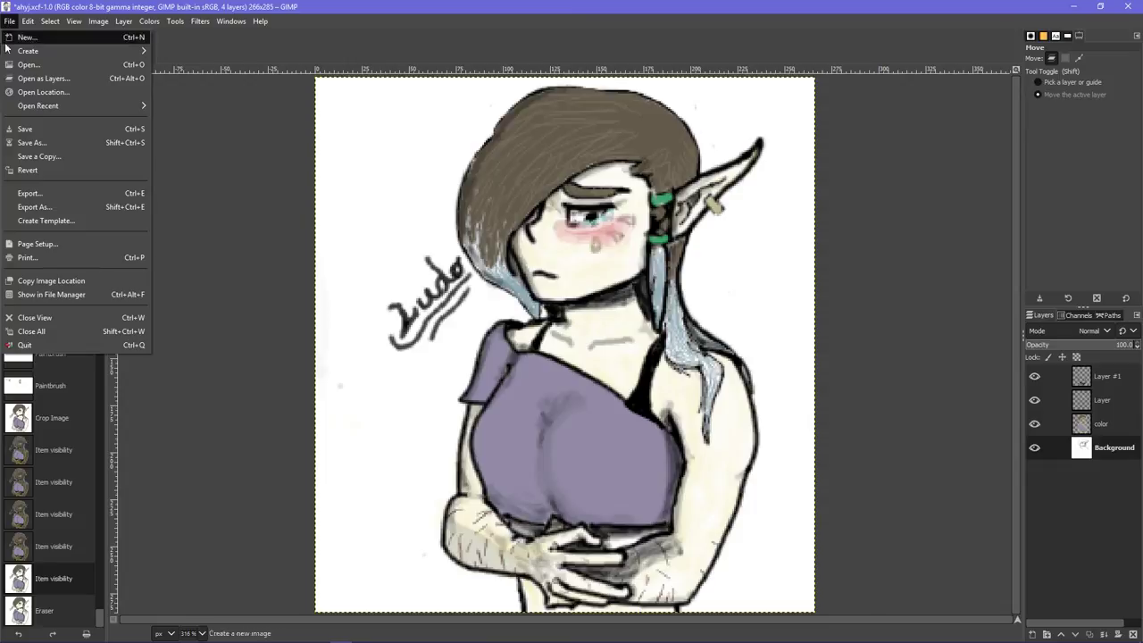
{"action": "left_click", "coordinate": [50, 142]}
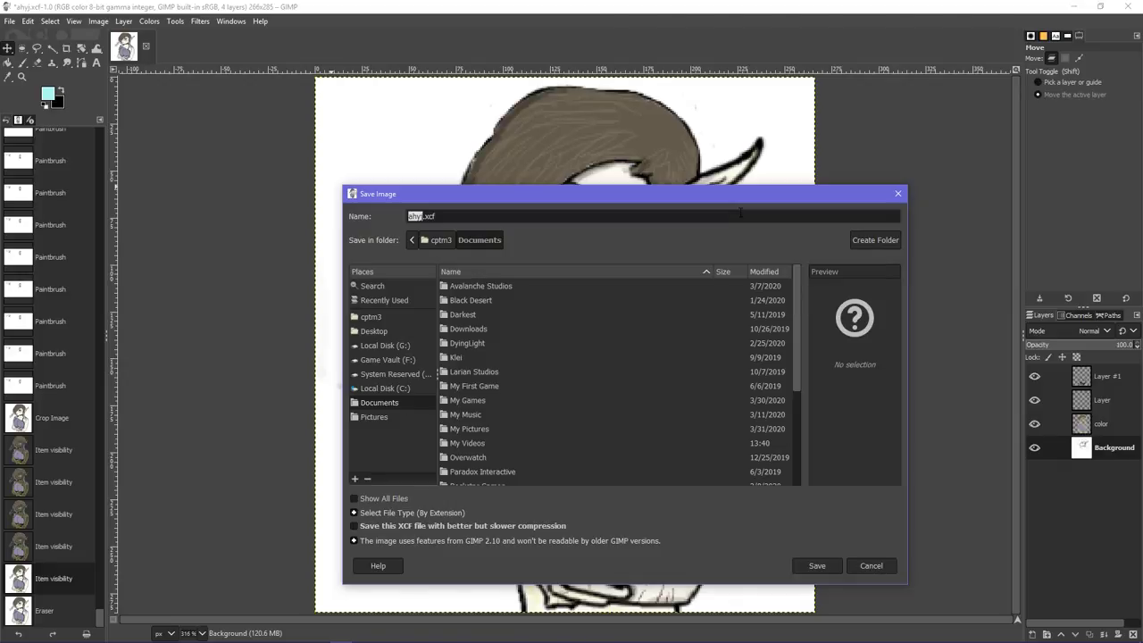
{"action": "type", "text": "Tomorrow Is Another Dayu"}
{"action": "key", "text": "BackSpace"}
{"action": "left_click", "coordinate": [817, 566]}
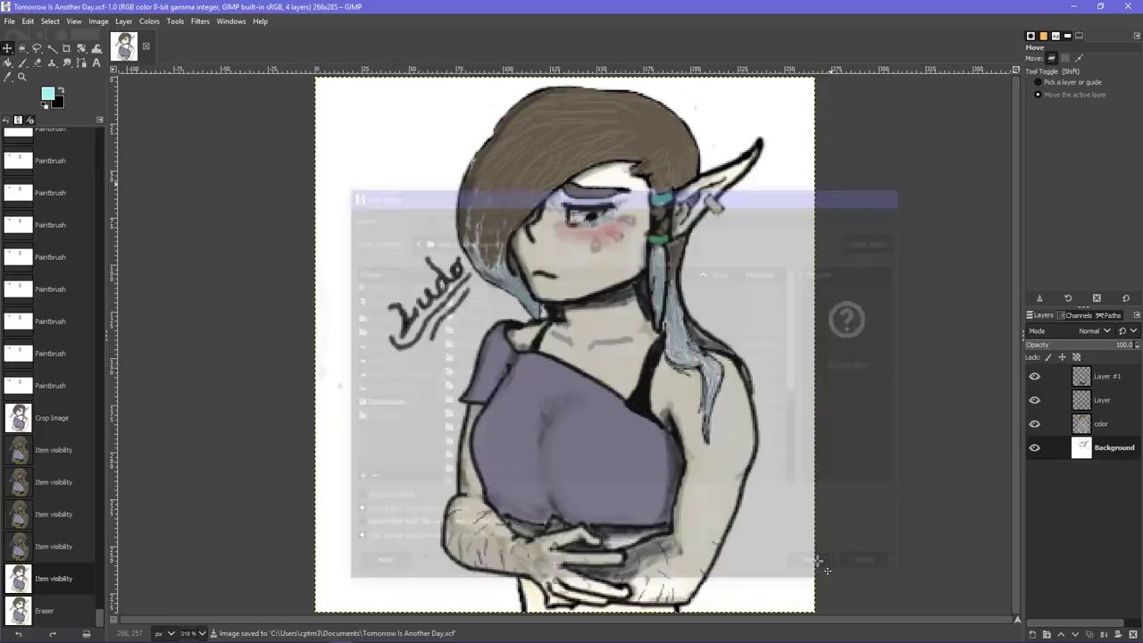
- Export the drawing as Tomorrow Is Another Day.png to the Saved Pictures folder inside Pictures, with automatic pixelformat and compression level 9
{"action": "left_click", "coordinate": [18, 25]}
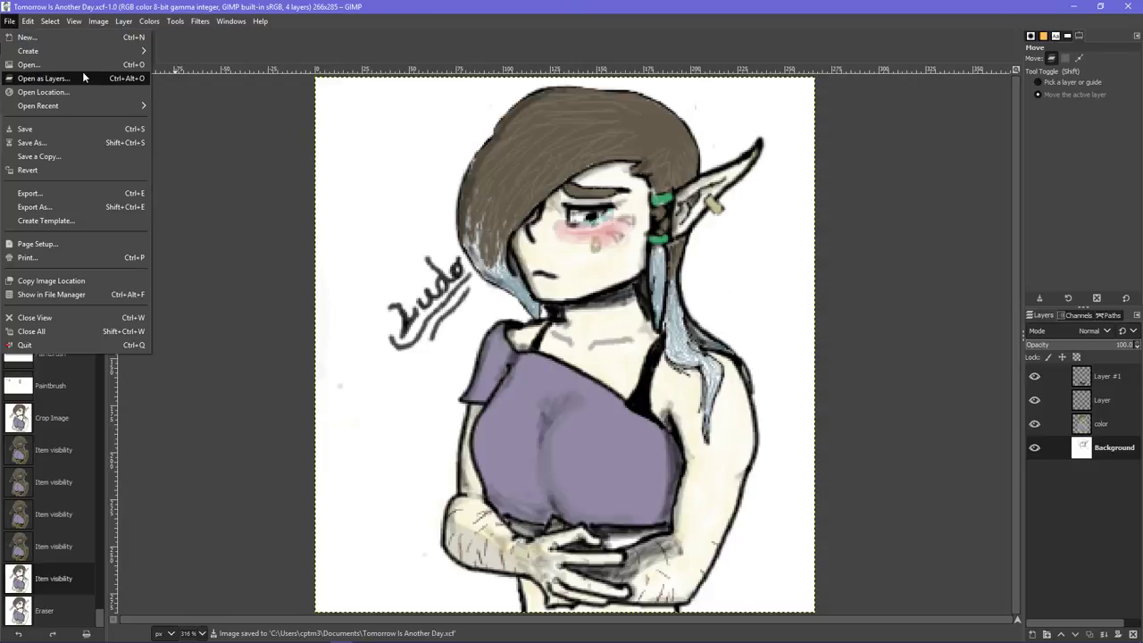
{"action": "left_click", "coordinate": [63, 204]}
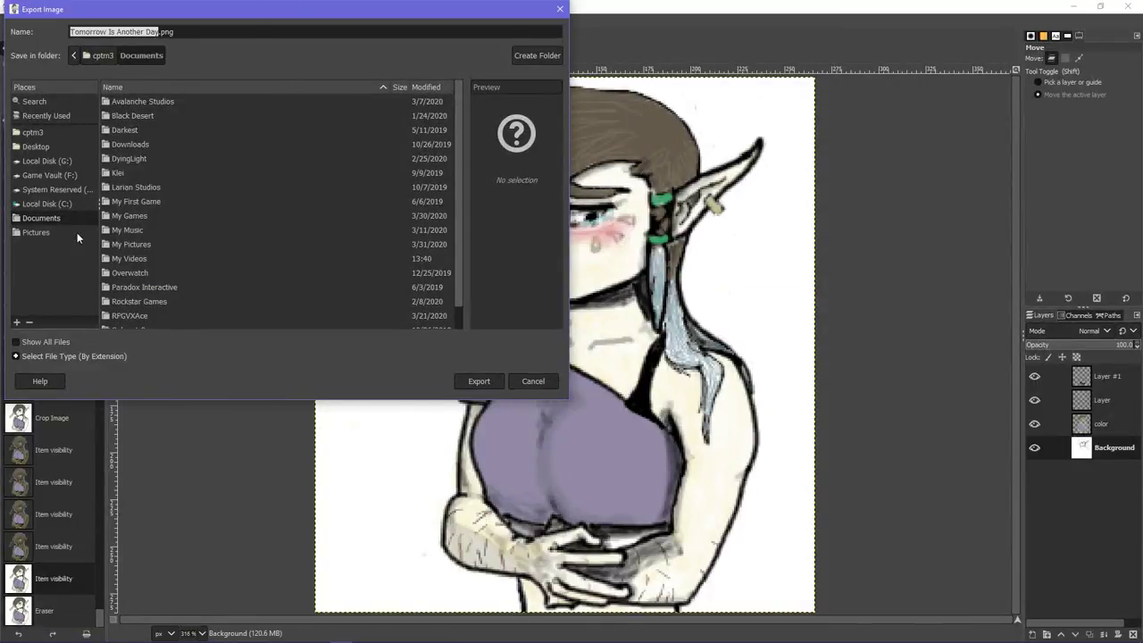
{"action": "scroll", "coordinate": [174, 188], "scroll_direction": "down", "scroll_amount": 1}
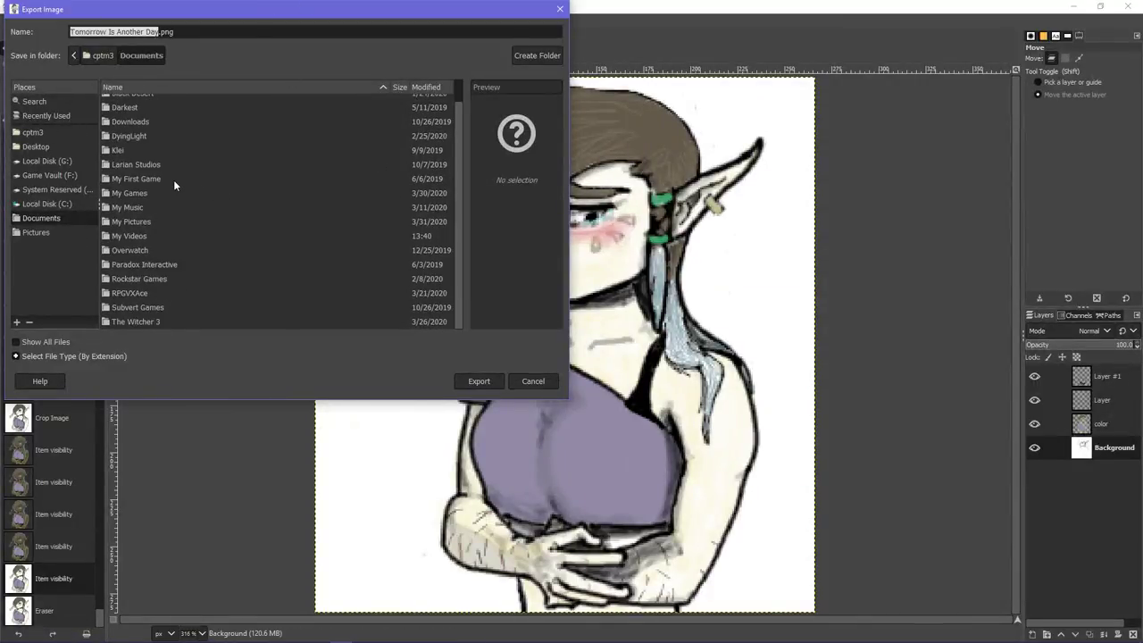
{"action": "scroll", "coordinate": [178, 186], "scroll_direction": "up", "scroll_amount": 1}
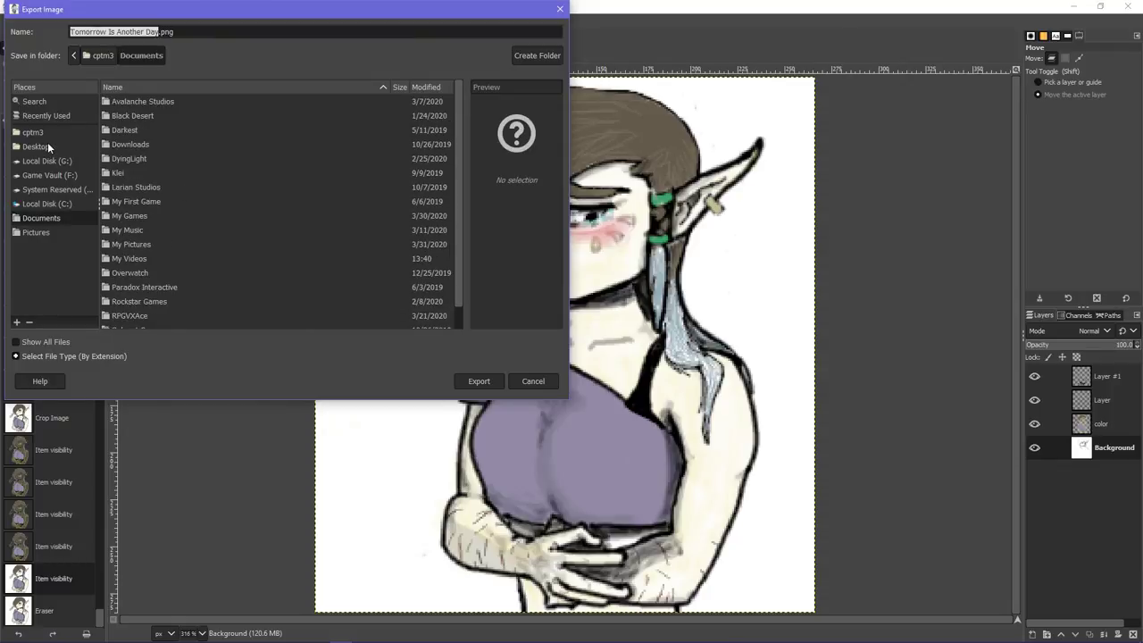
{"action": "left_click", "coordinate": [36, 232]}
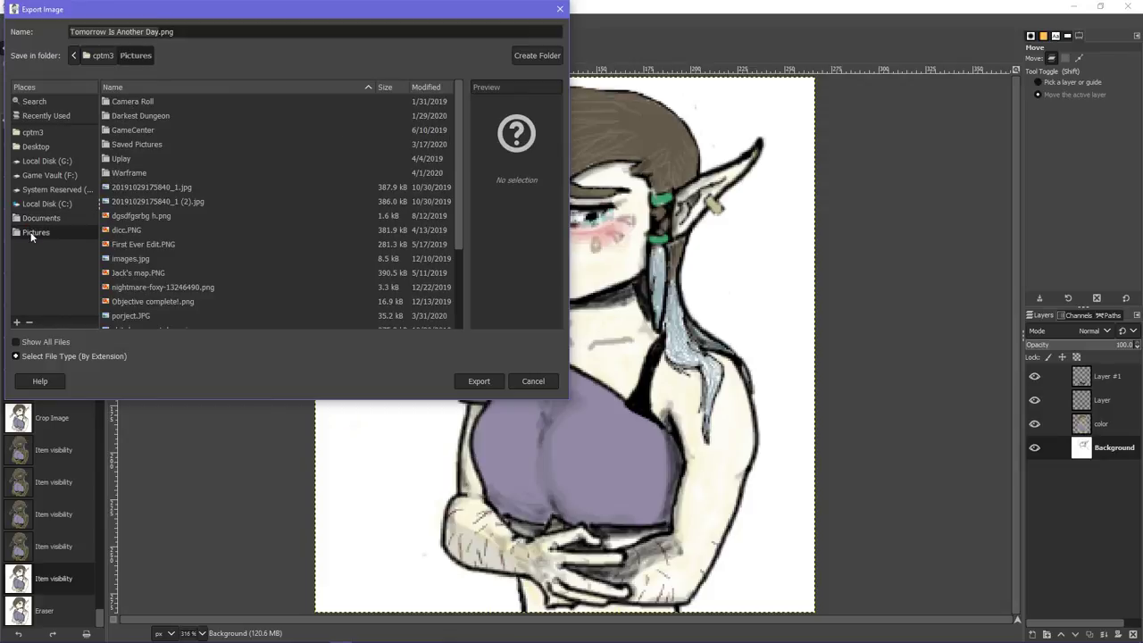
{"action": "scroll", "coordinate": [178, 189], "scroll_direction": "down", "scroll_amount": 1}
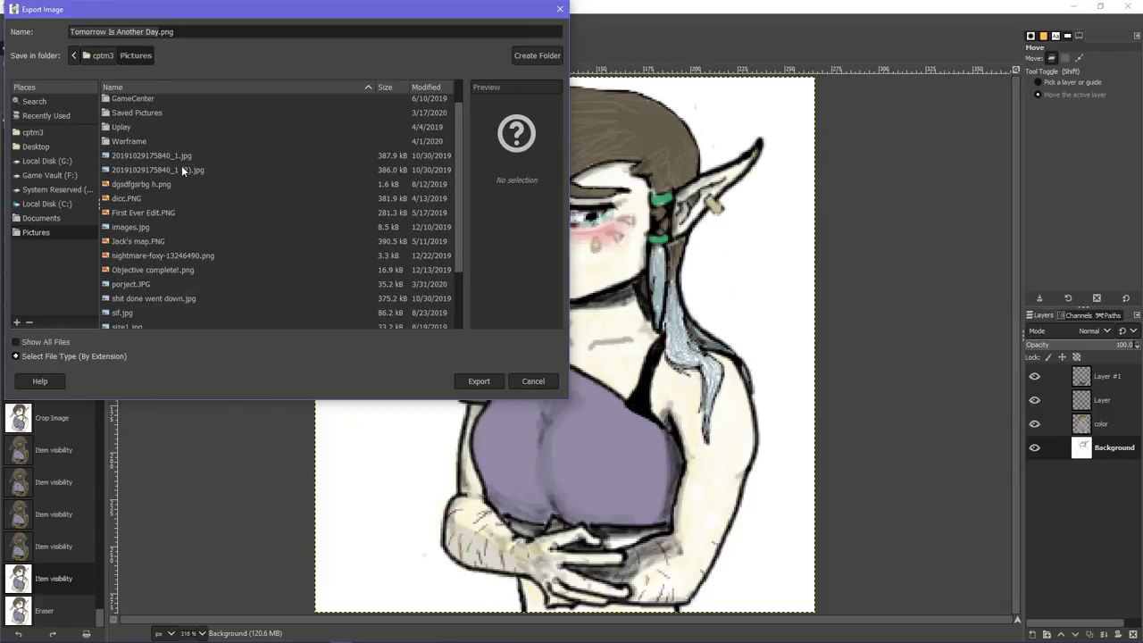
{"action": "scroll", "coordinate": [173, 114], "scroll_direction": "up", "scroll_amount": 1}
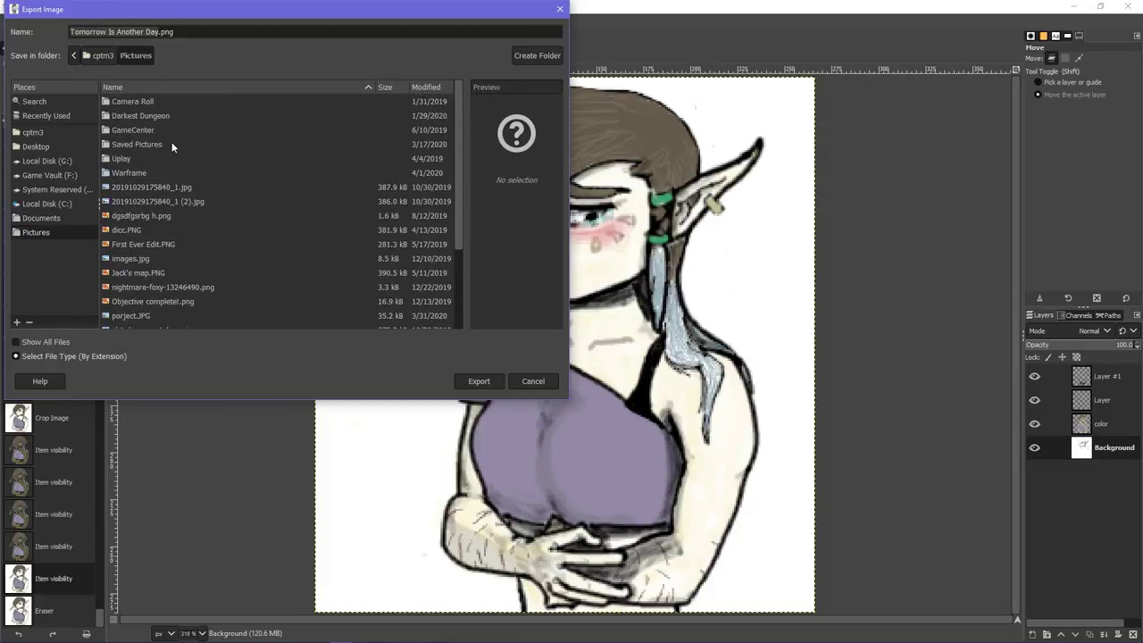
{"action": "double_click", "coordinate": [165, 143]}
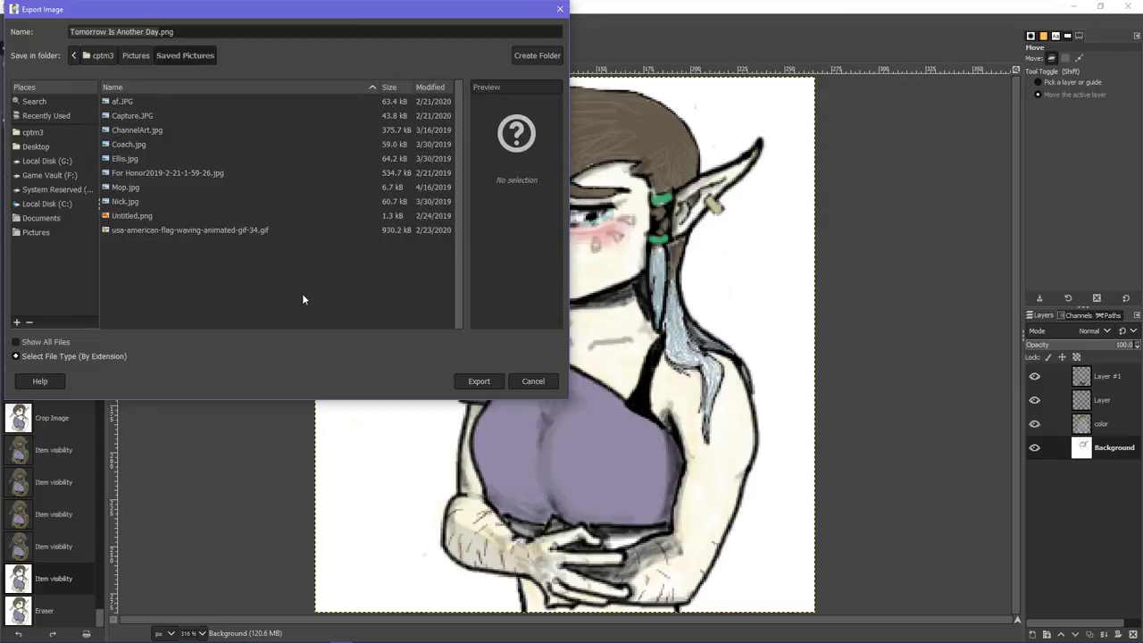
{"action": "left_click", "coordinate": [478, 378]}
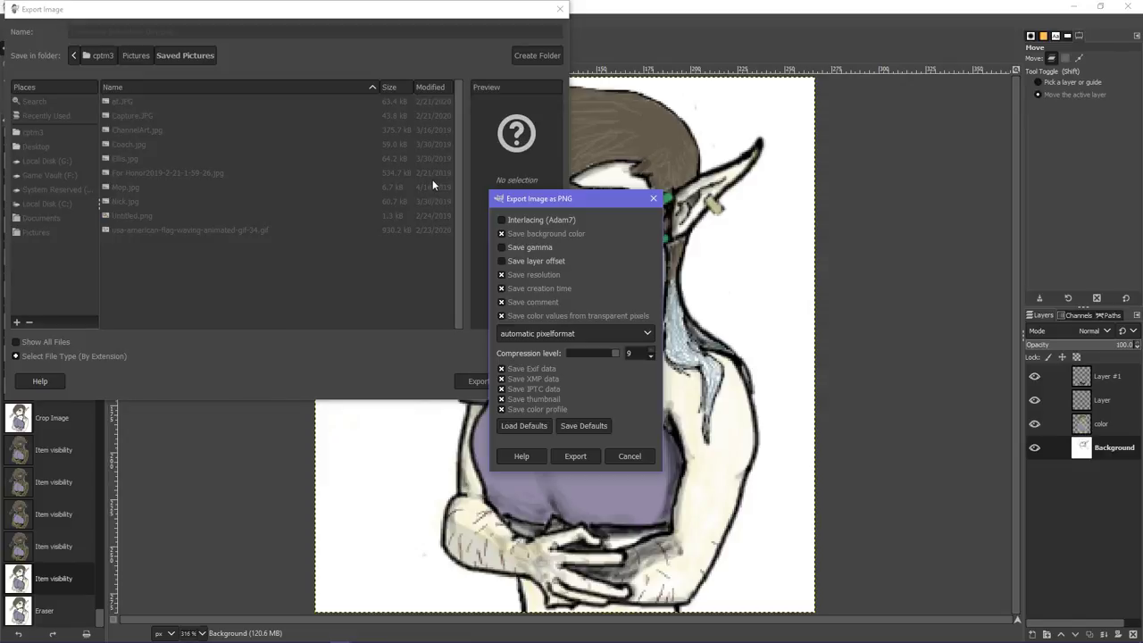
{"action": "left_click", "coordinate": [645, 333]}
{"action": "left_click", "coordinate": [644, 329]}
{"action": "left_click", "coordinate": [575, 456]}
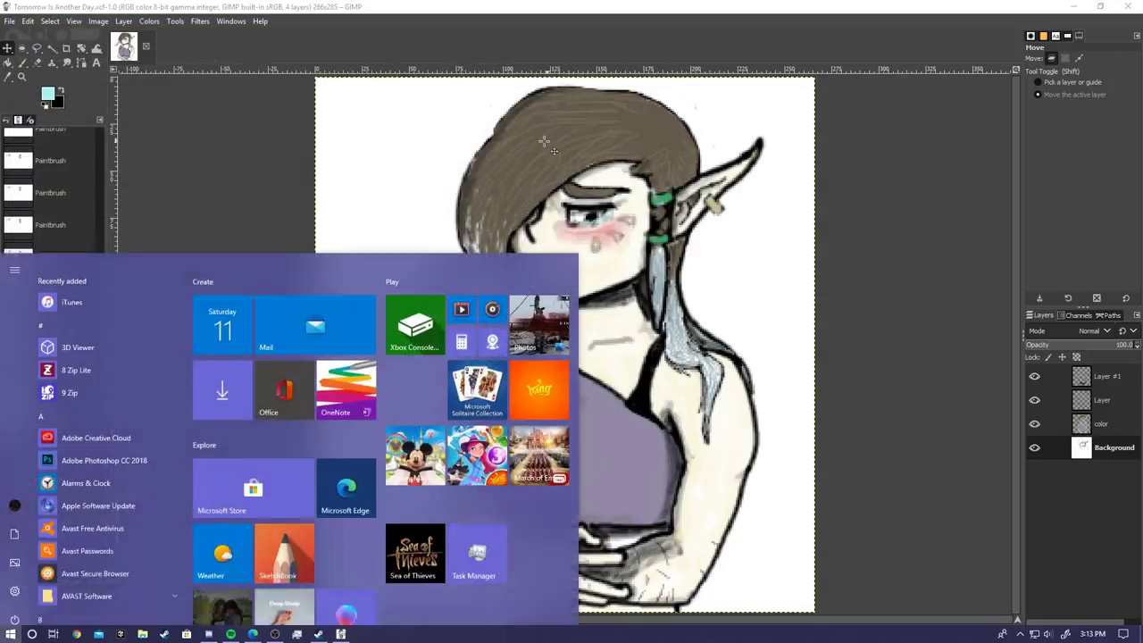
- Switch to File Explorer and browse the Saved Pictures folder inside Pictures for the exported drawing
{"action": "key", "text": "super"}
{"action": "key", "text": "Escape"}
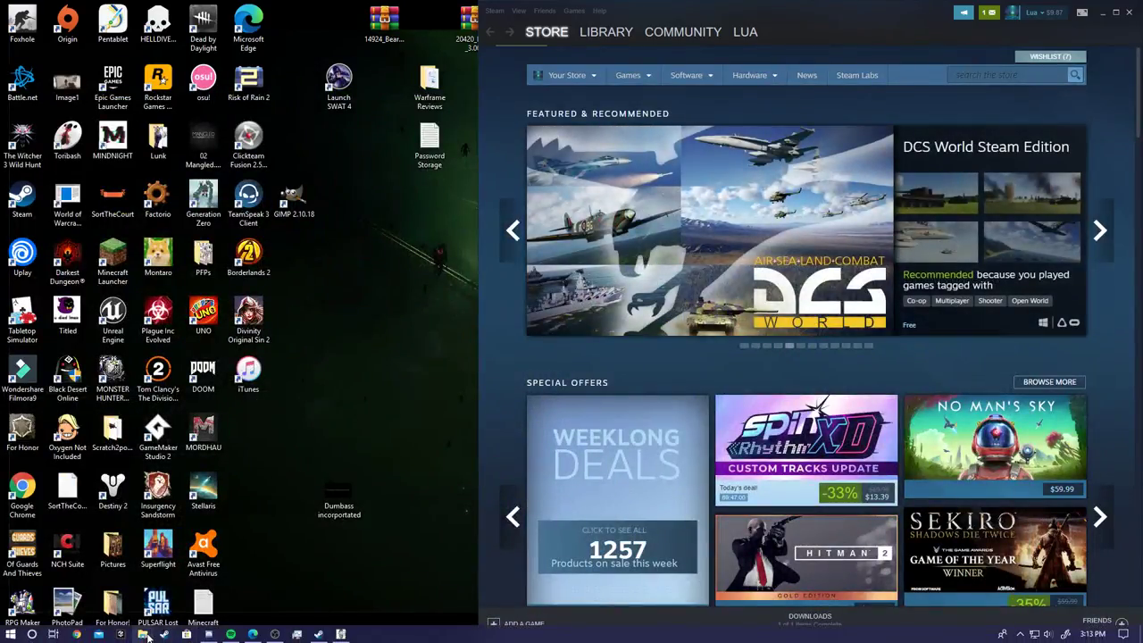
{"action": "key", "text": "super+e"}
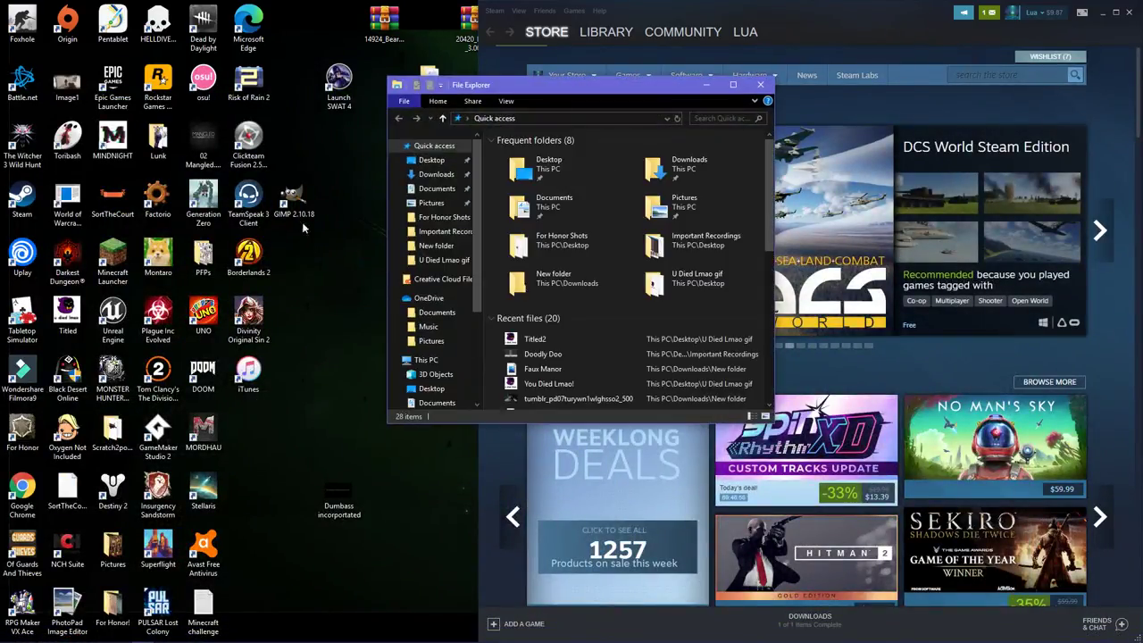
{"action": "left_click", "coordinate": [431, 203]}
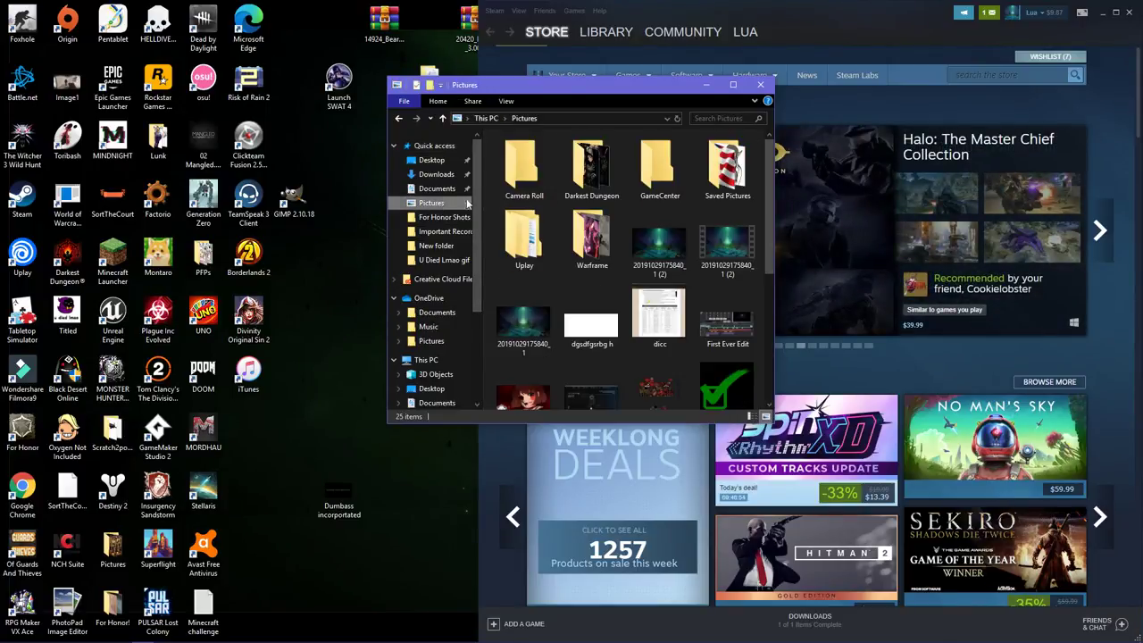
{"action": "double_click", "coordinate": [727, 169]}
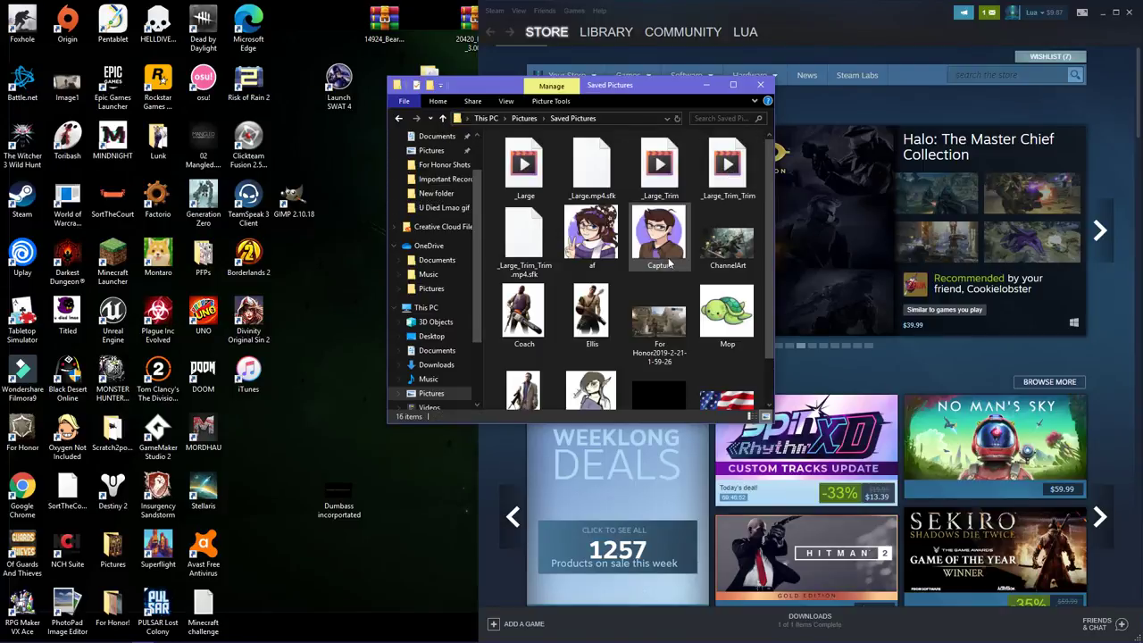
{"action": "scroll", "coordinate": [669, 266], "scroll_direction": "down", "scroll_amount": 1}
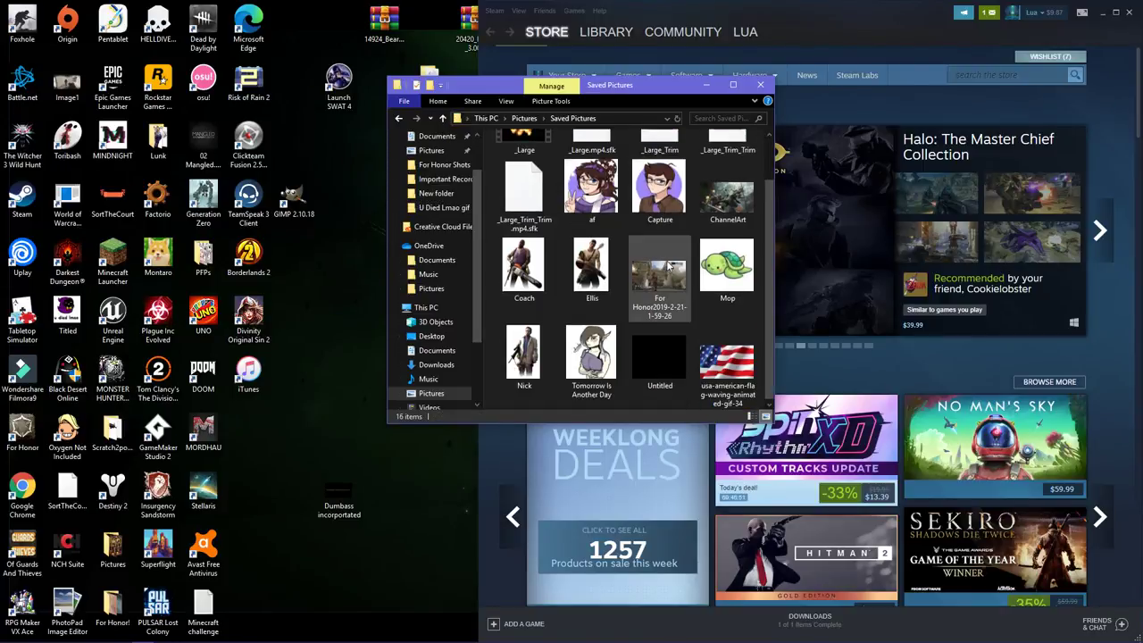
- Open the exported Tomorrow Is Another Day image in Photos to view it
{"action": "left_click", "coordinate": [610, 364]}
{"action": "right_click", "coordinate": [608, 362]}
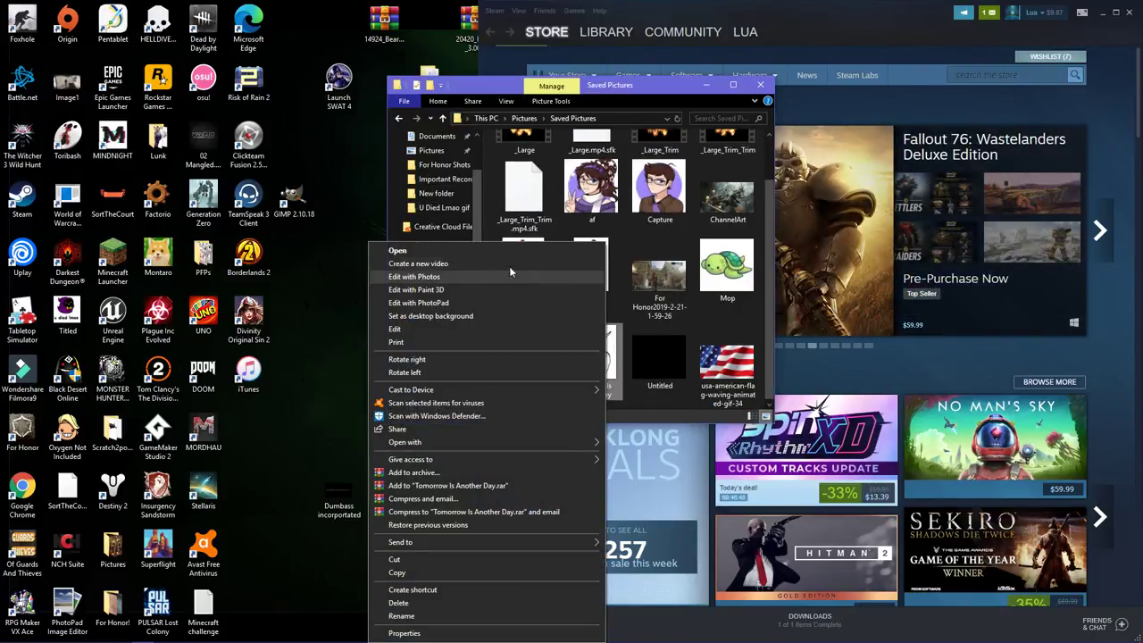
{"action": "left_click", "coordinate": [487, 248]}
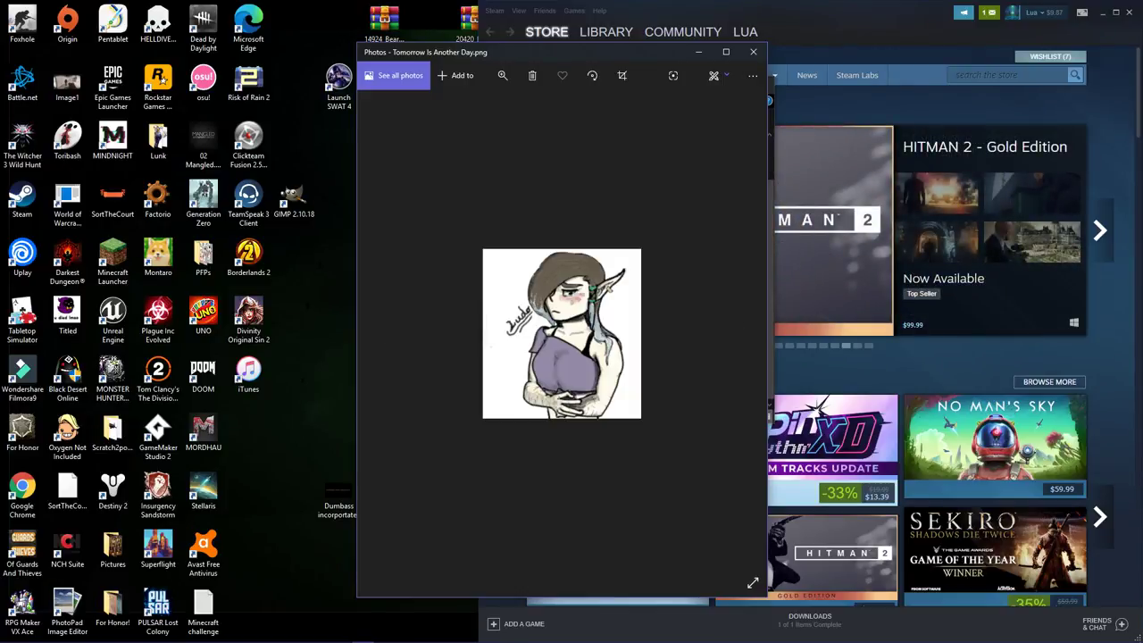
{"action": "right_click", "coordinate": [514, 330]}
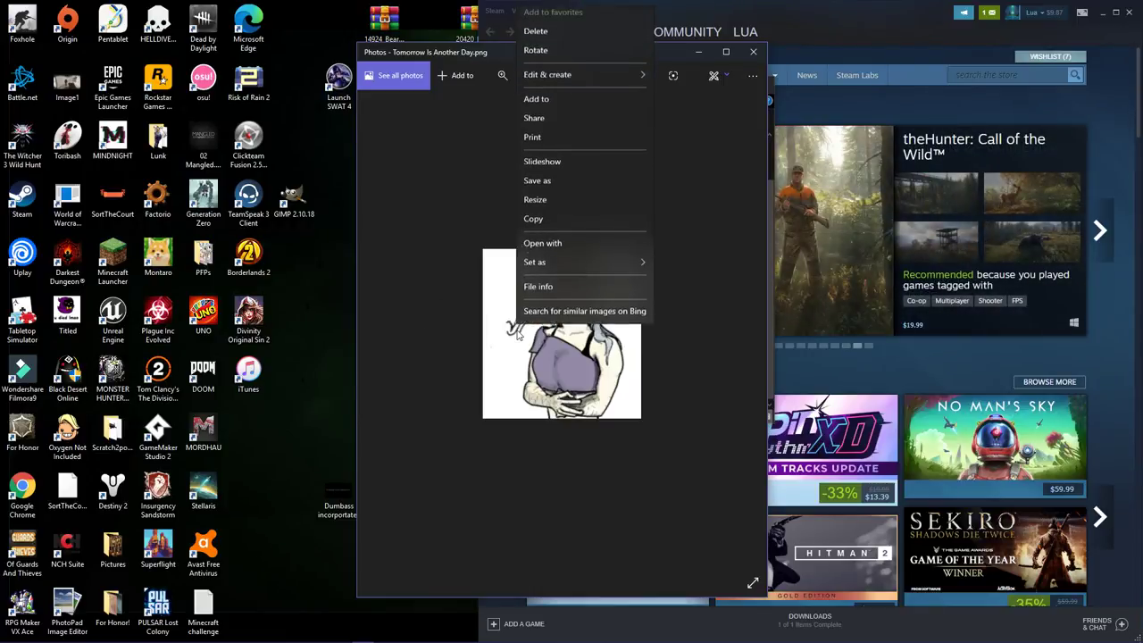
{"action": "left_click", "coordinate": [509, 330]}
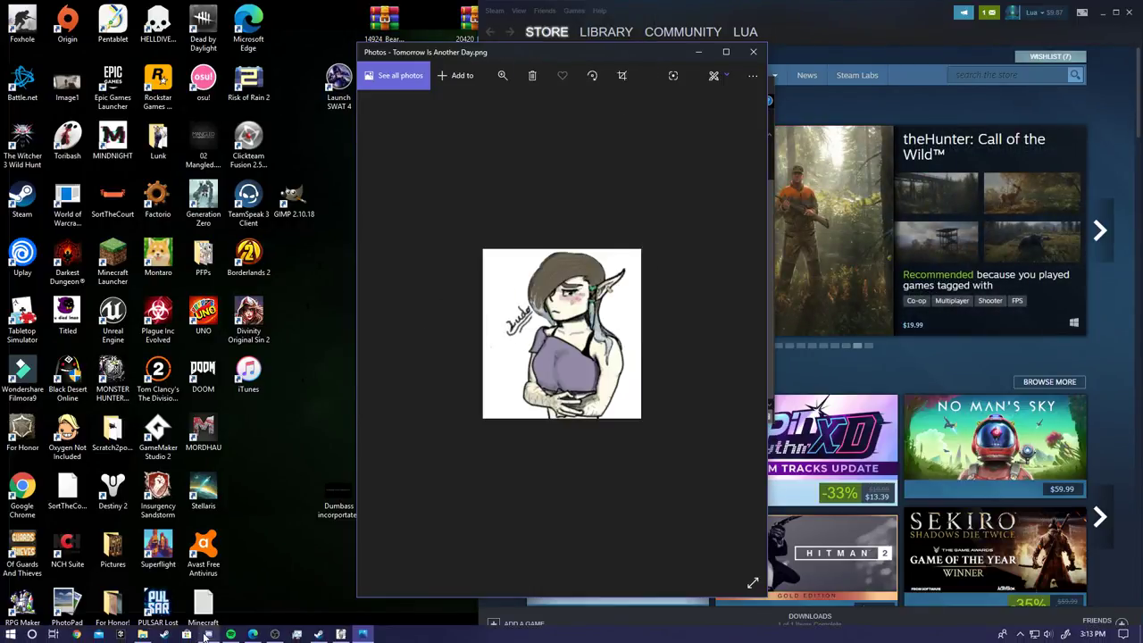
- Switch to another running app and open Tomorrow Is Another Day from the Saved Pictures folder inside Pictures in it
{"action": "left_click", "coordinate": [208, 632]}
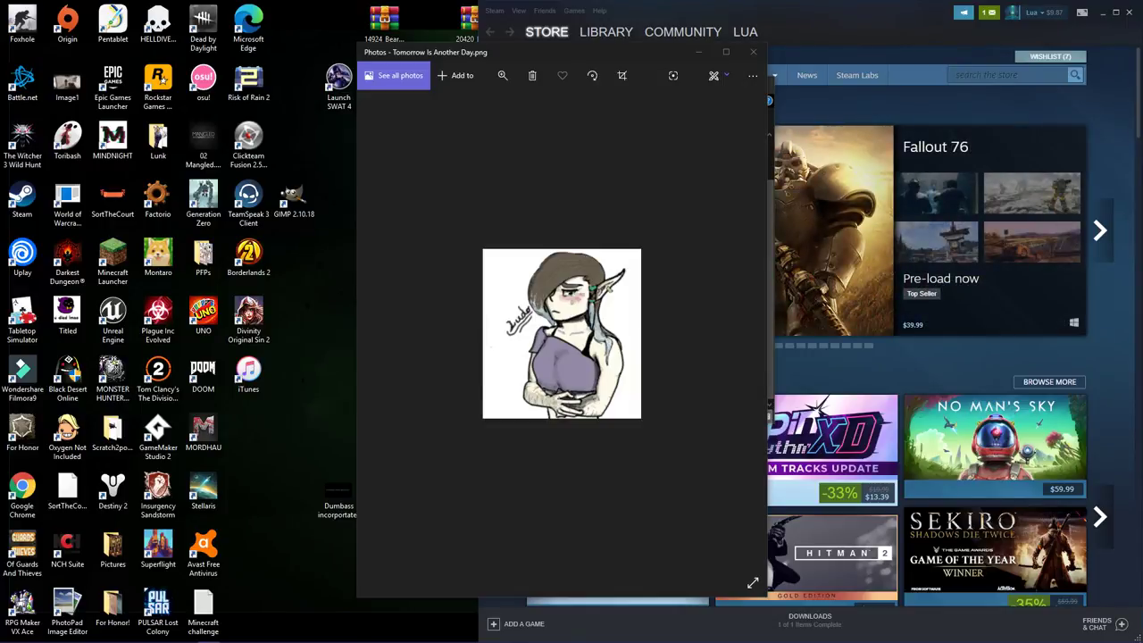
{"action": "key", "text": "ctrl+o"}
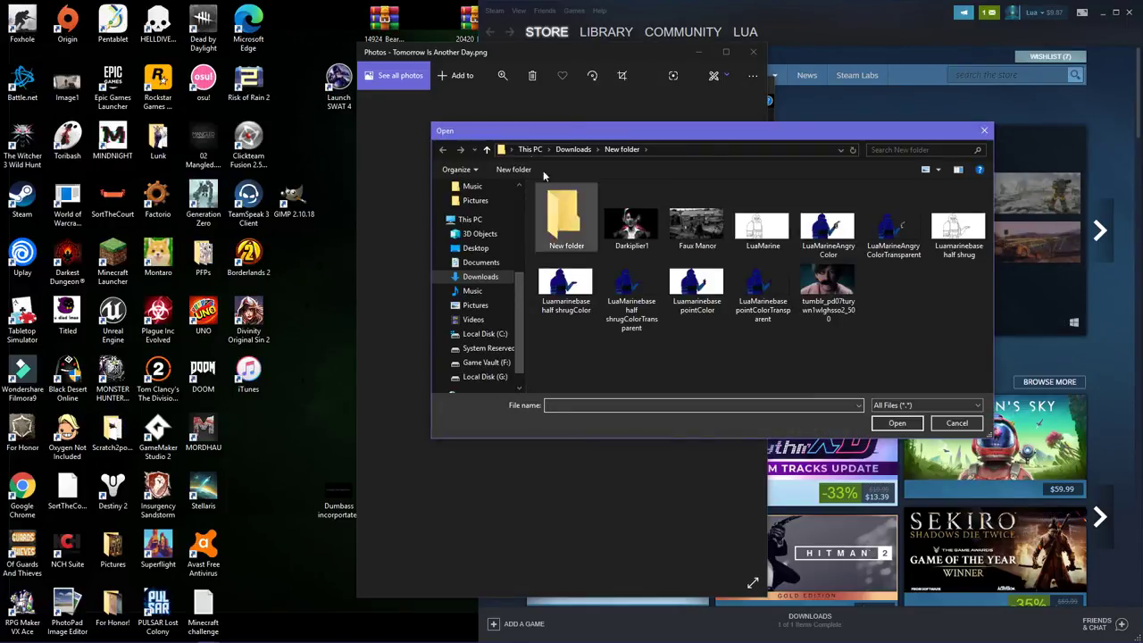
{"action": "left_click", "coordinate": [570, 151]}
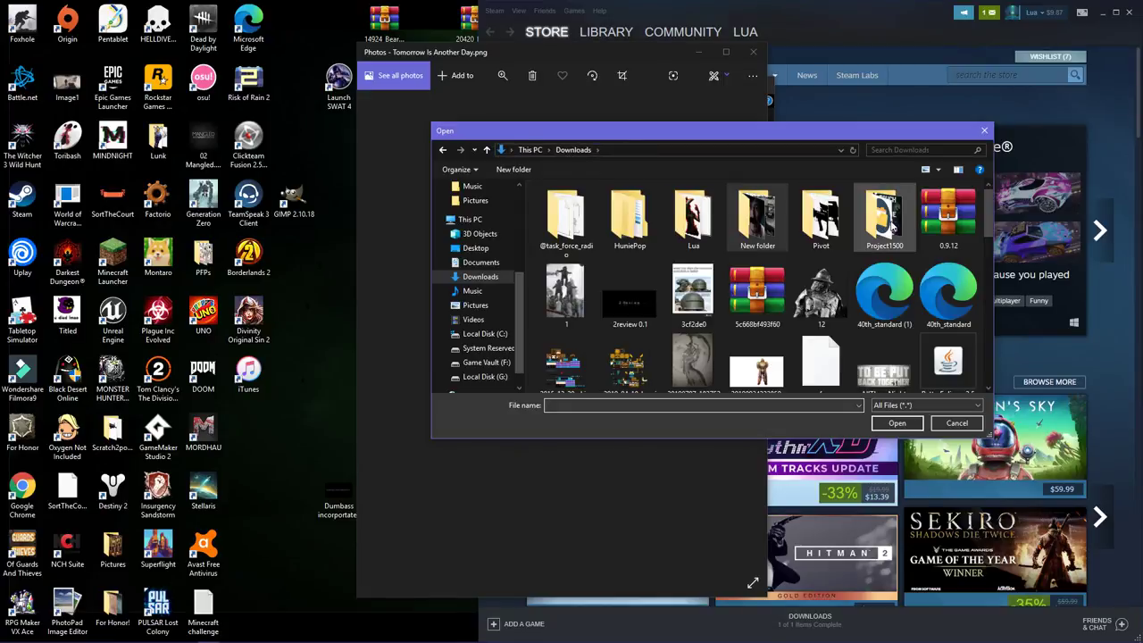
{"action": "left_click", "coordinate": [475, 200]}
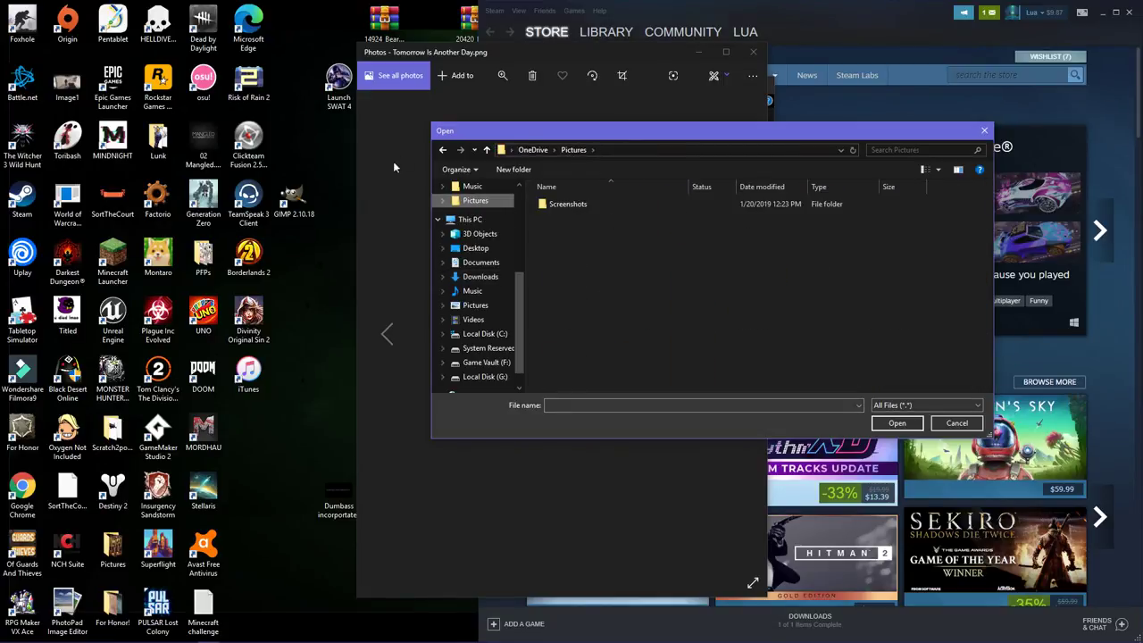
{"action": "scroll", "coordinate": [474, 214], "scroll_direction": "up", "scroll_amount": 3}
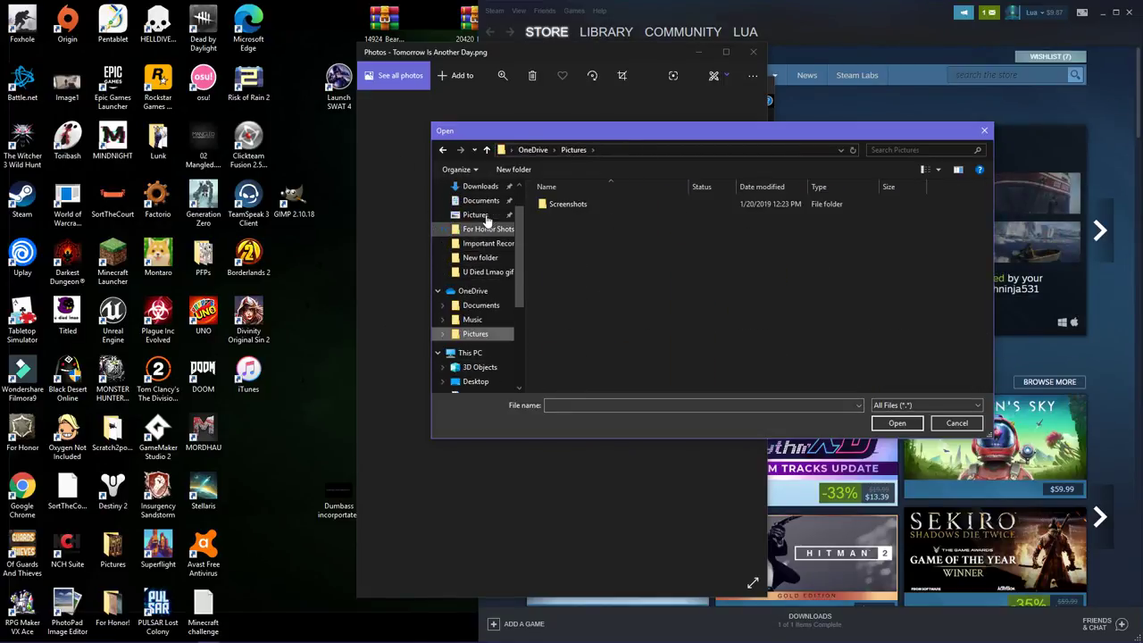
{"action": "left_click", "coordinate": [484, 216]}
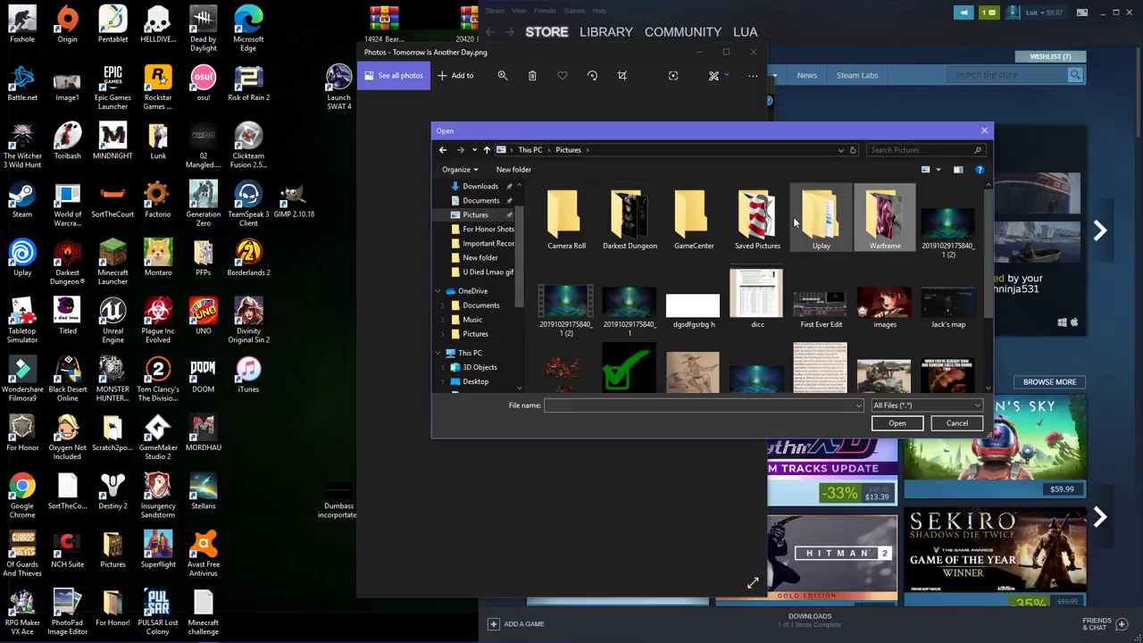
{"action": "double_click", "coordinate": [757, 219]}
{"action": "scroll", "coordinate": [857, 268], "scroll_direction": "down", "scroll_amount": 2}
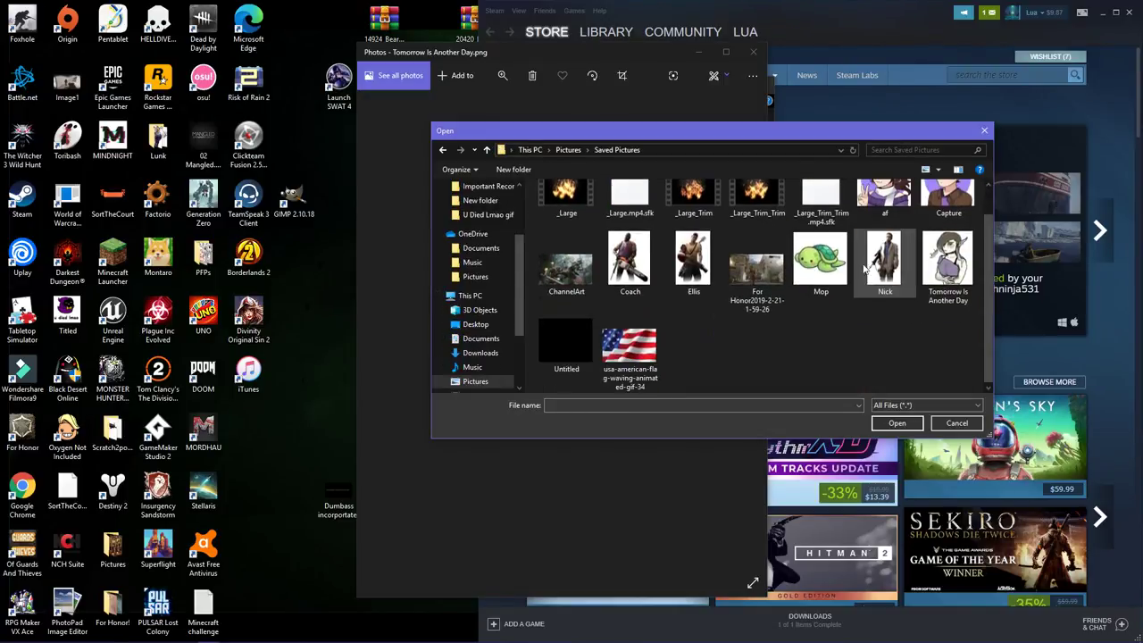
{"action": "left_click", "coordinate": [946, 263]}
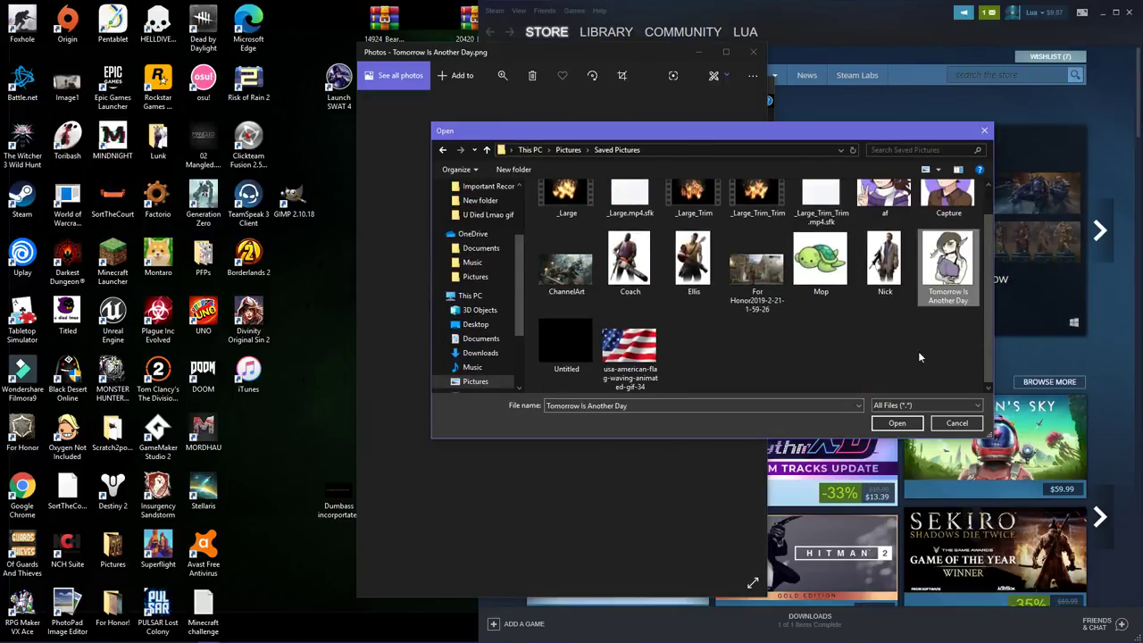
{"action": "left_click", "coordinate": [896, 423]}
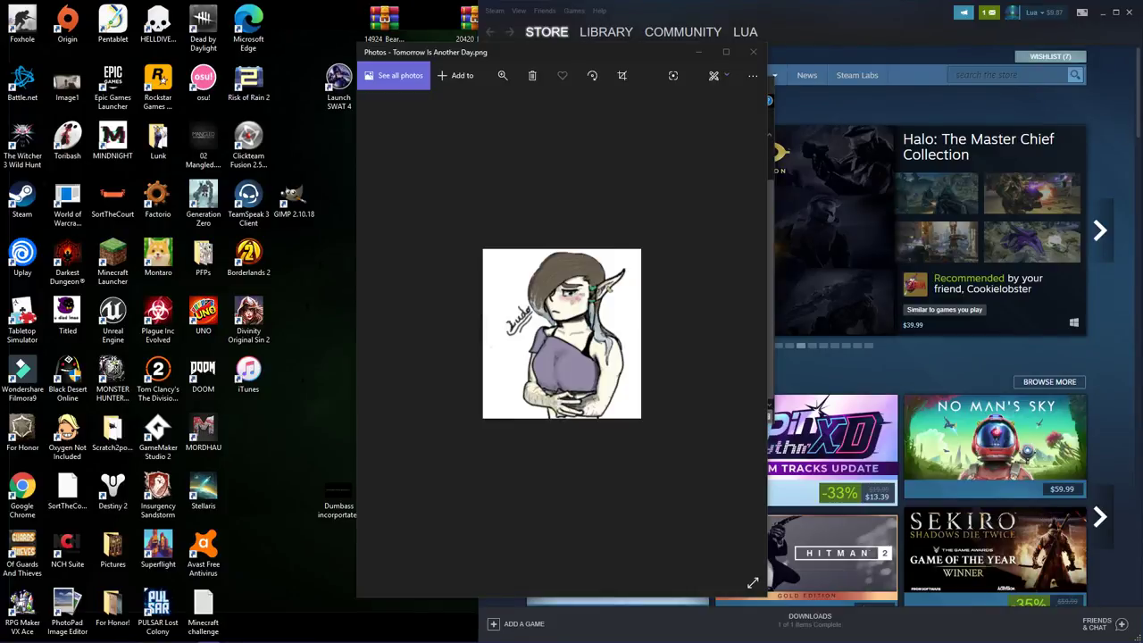
- Close the Photos viewer and the File Explorer window
{"action": "left_click", "coordinate": [752, 52]}
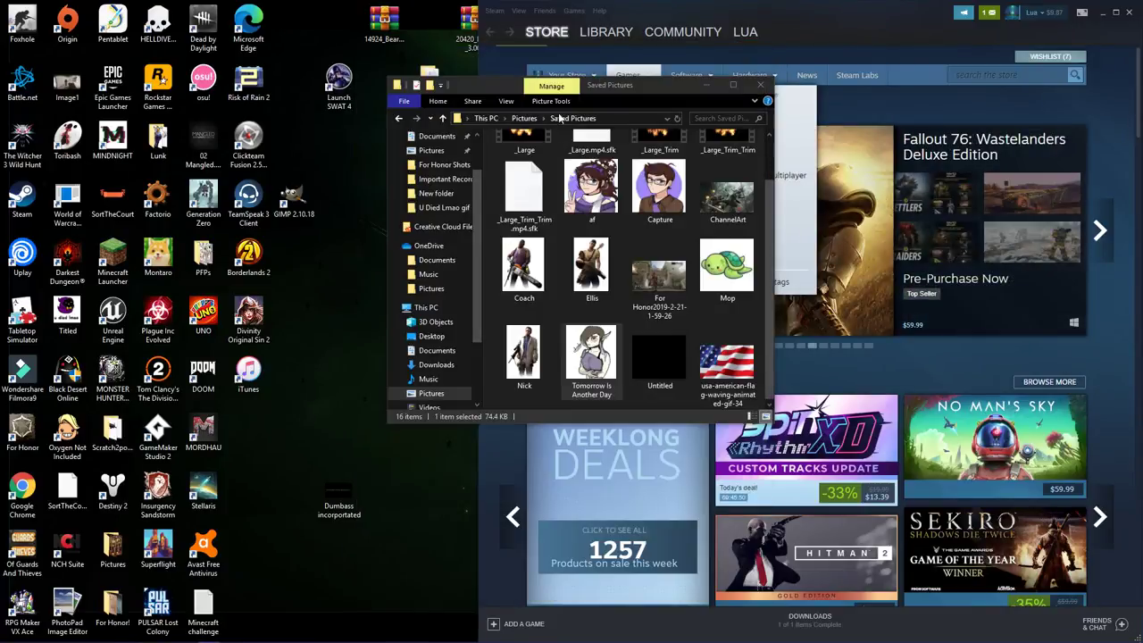
{"action": "left_click", "coordinate": [758, 85]}
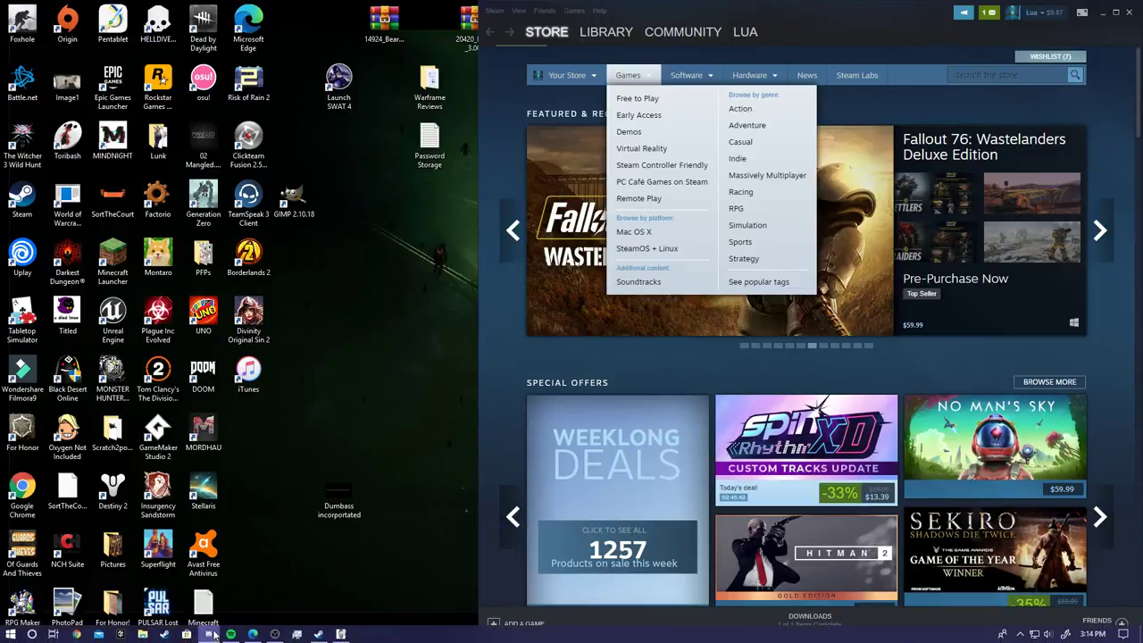